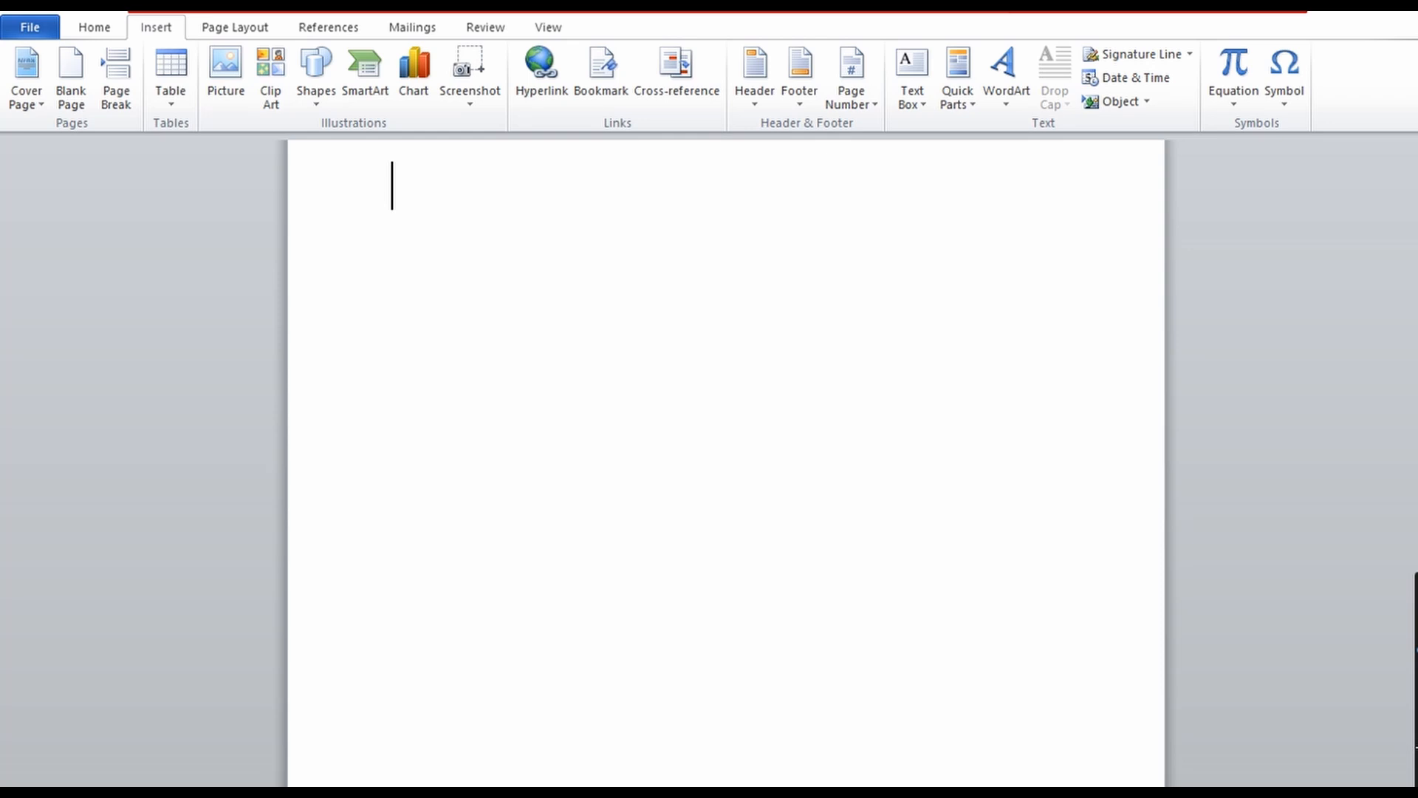
# - Insert a table with five columns and six rows at the start of the blank page
pyautogui.scroll(2, 725, 462)
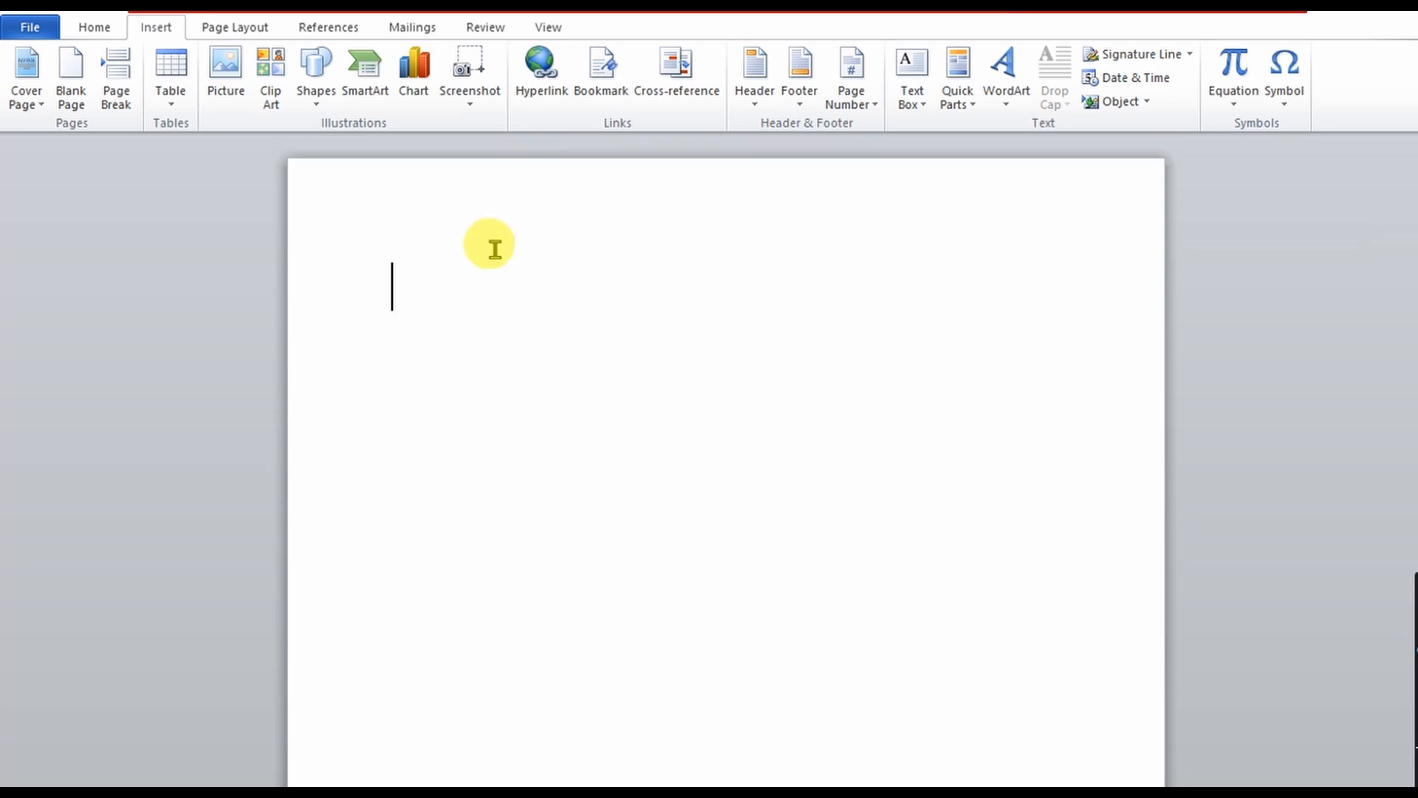
pyautogui.click(172, 95)
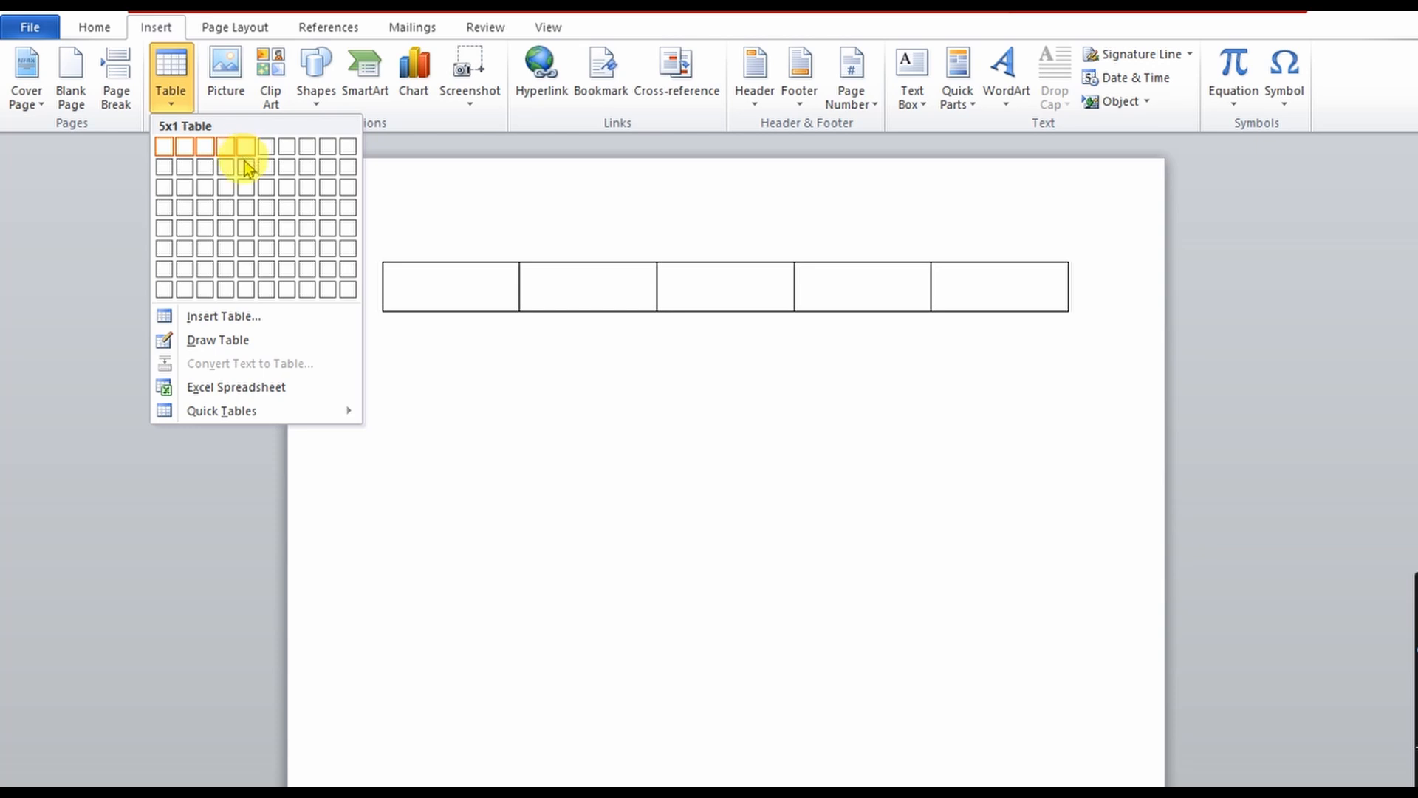
pyautogui.click(246, 244)
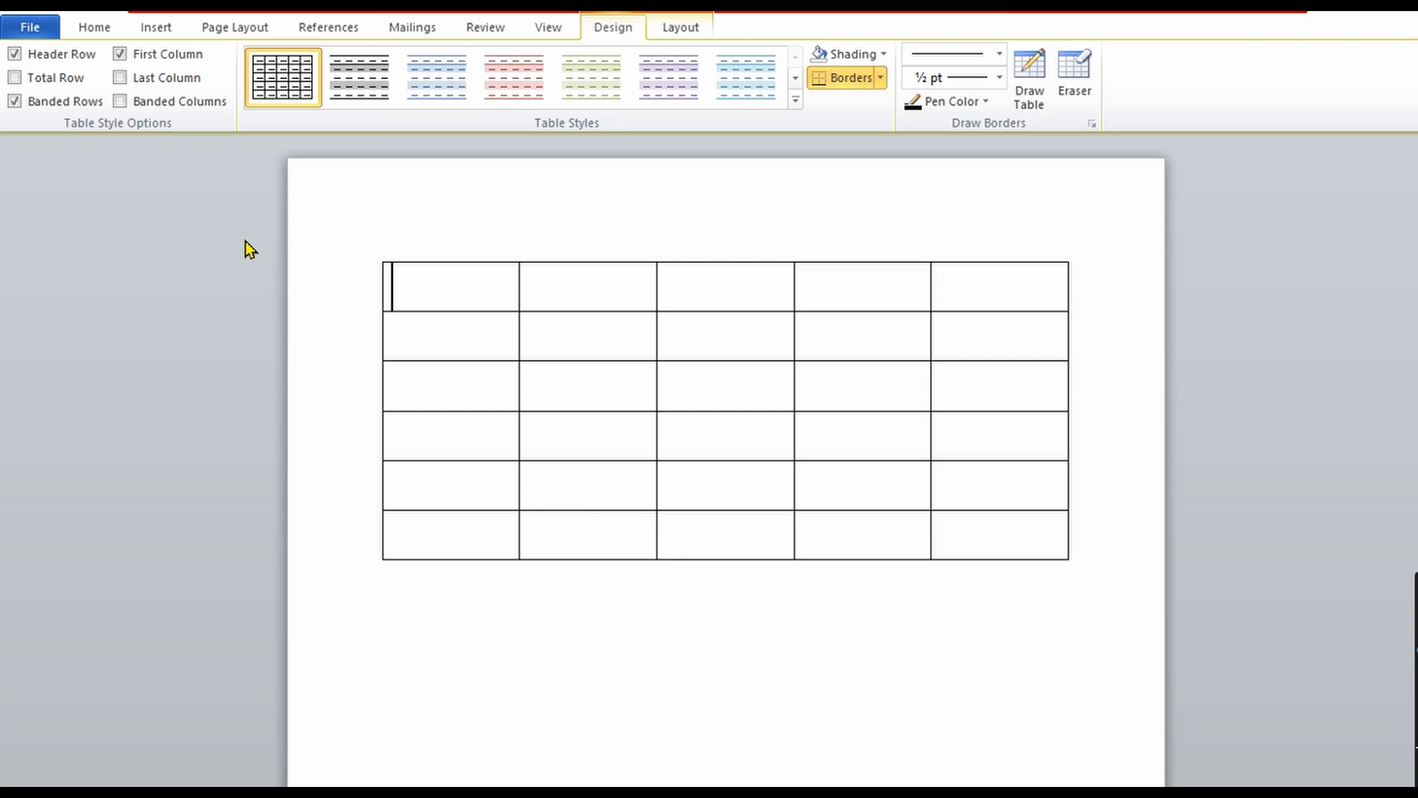
# - Enter TABLE and COLUMN in the first two cells of the table's top row
pyautogui.write('TABLE')
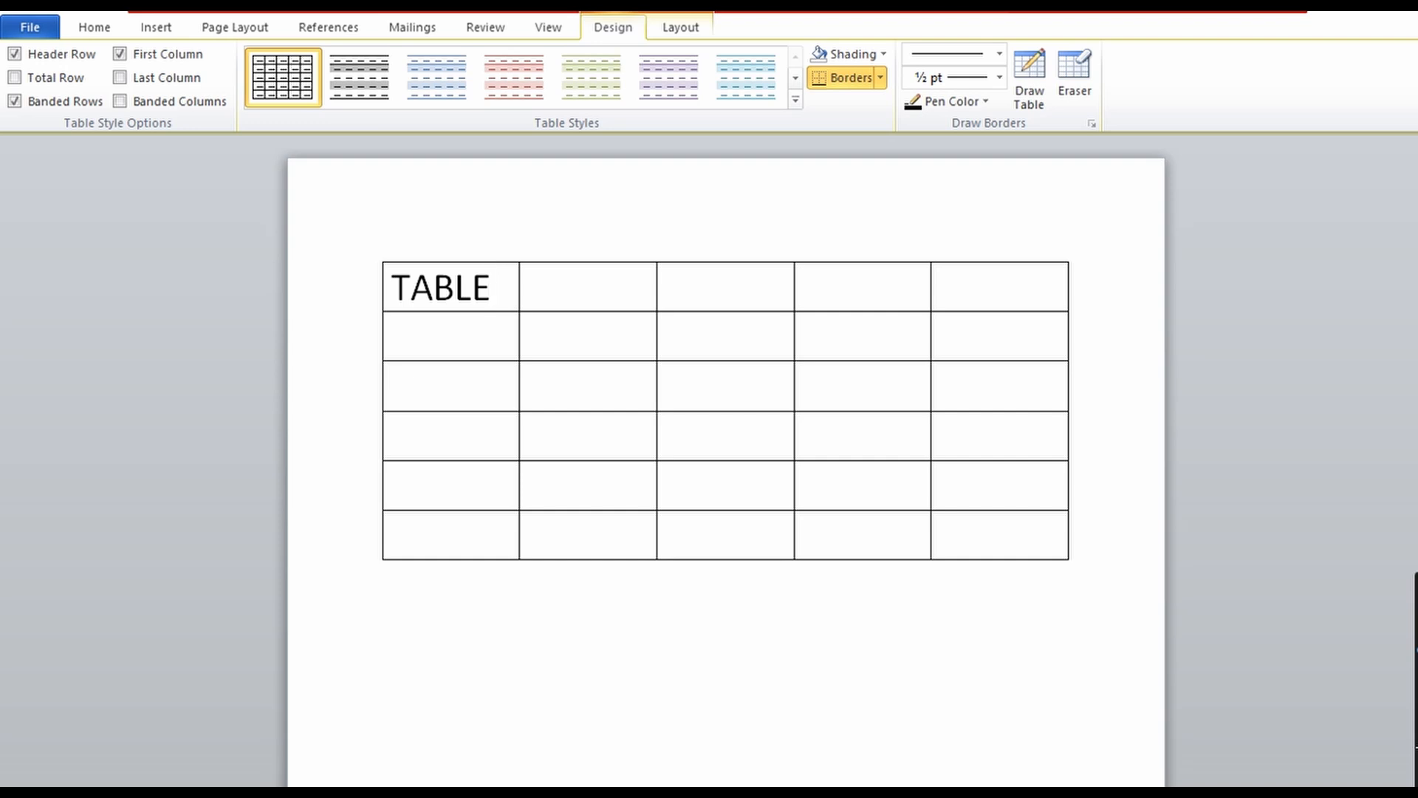
pyautogui.press('Tab')
pyautogui.write('COLU')
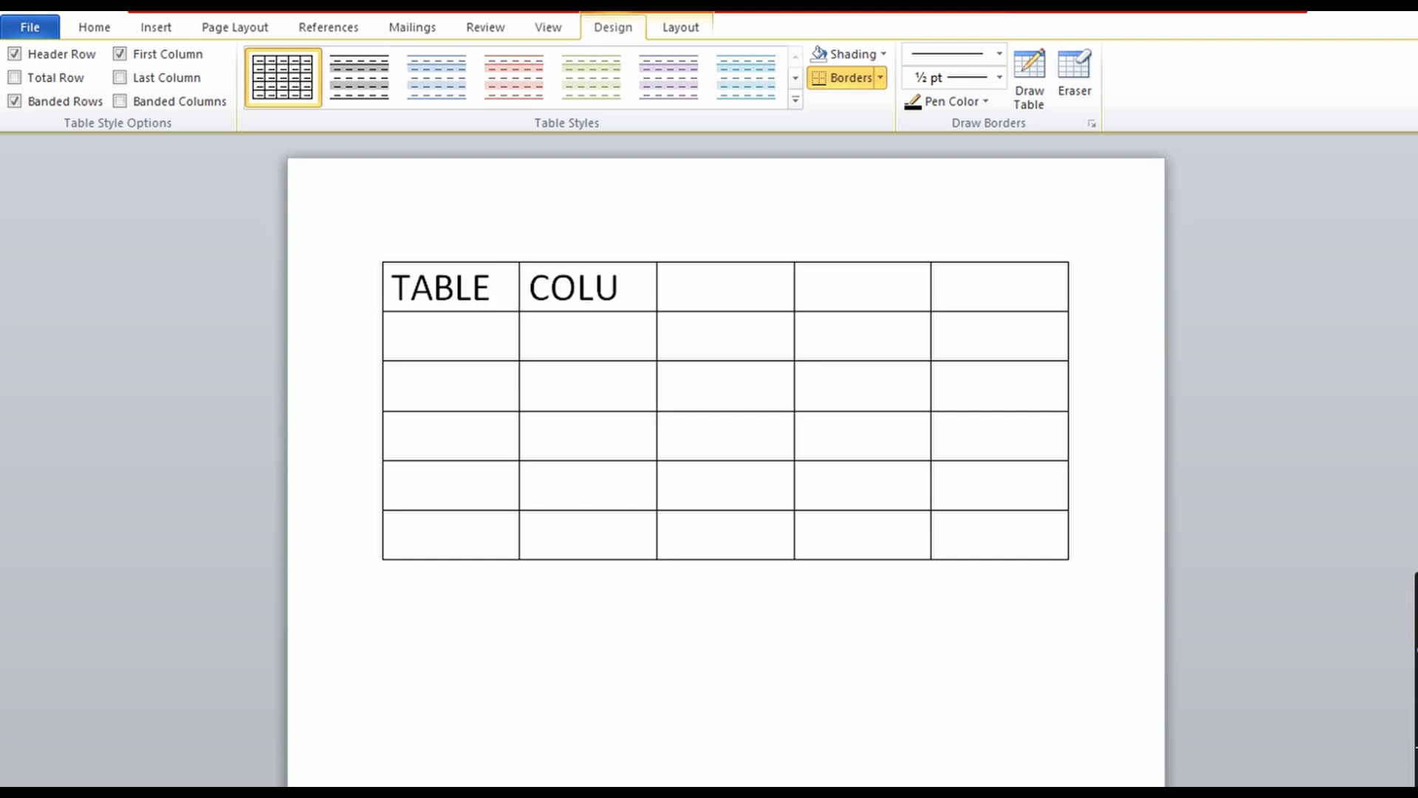
pyautogui.write(',')
pyautogui.press('BackSpace')
pyautogui.write('MN')
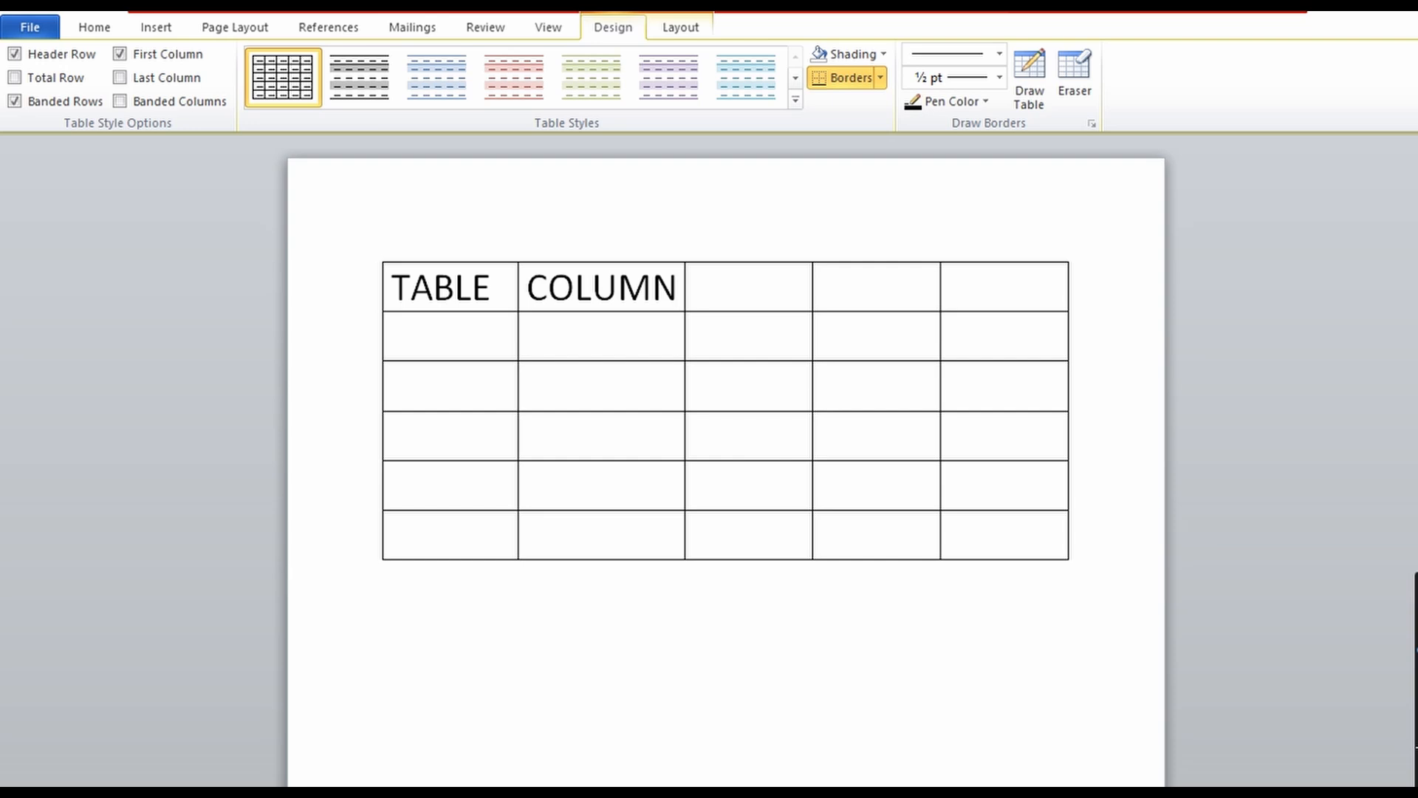
# - Undo the cell entries and the insertion of the five-column table
pyautogui.hotkey('ctrl', 'z')
pyautogui.hotkey('ctrl', 'z')
pyautogui.hotkey('ctrl', 'z')
pyautogui.hotkey('ctrl', 'z')
pyautogui.hotkey('ctrl', 'z')
pyautogui.hotkey('ctrl', 'z')
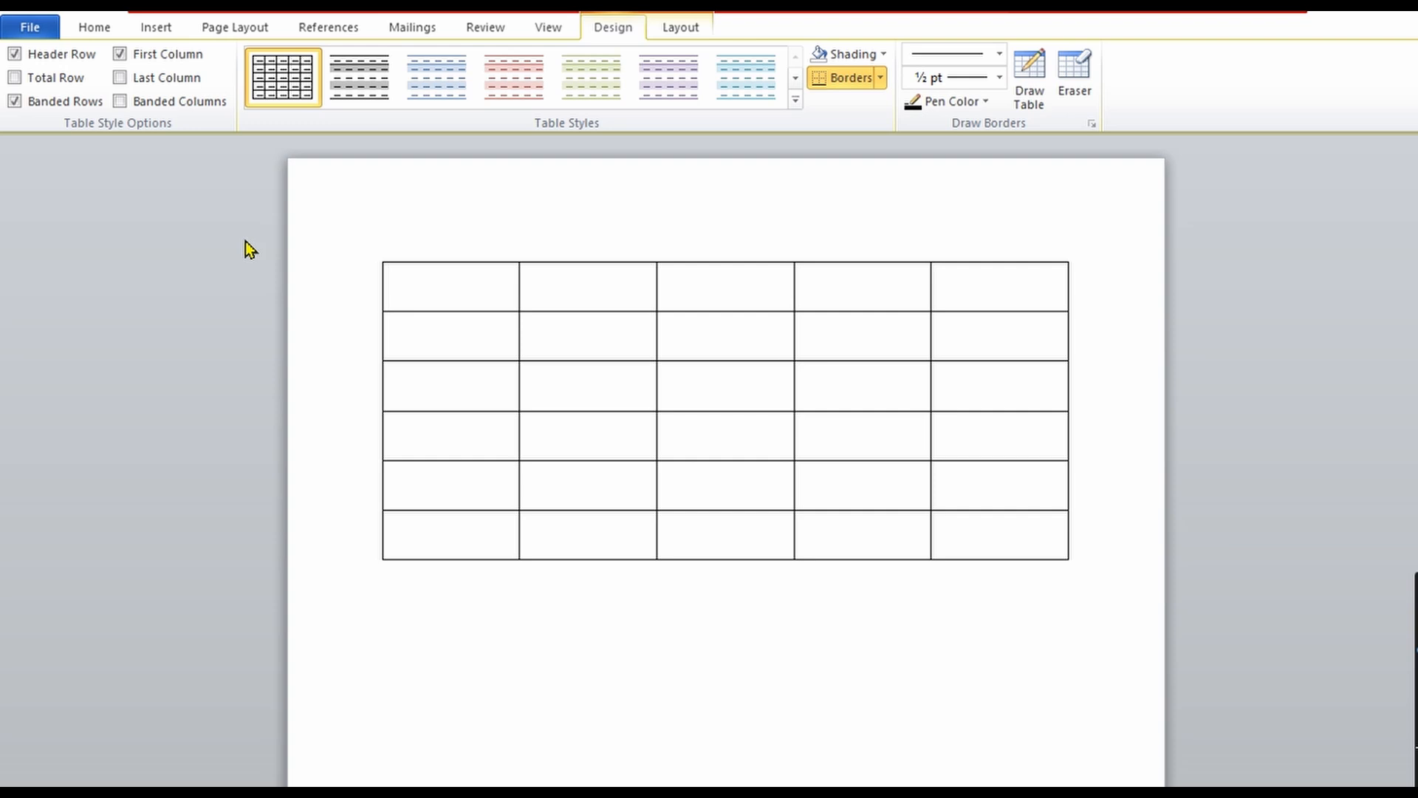
pyautogui.hotkey('ctrl', 'z')
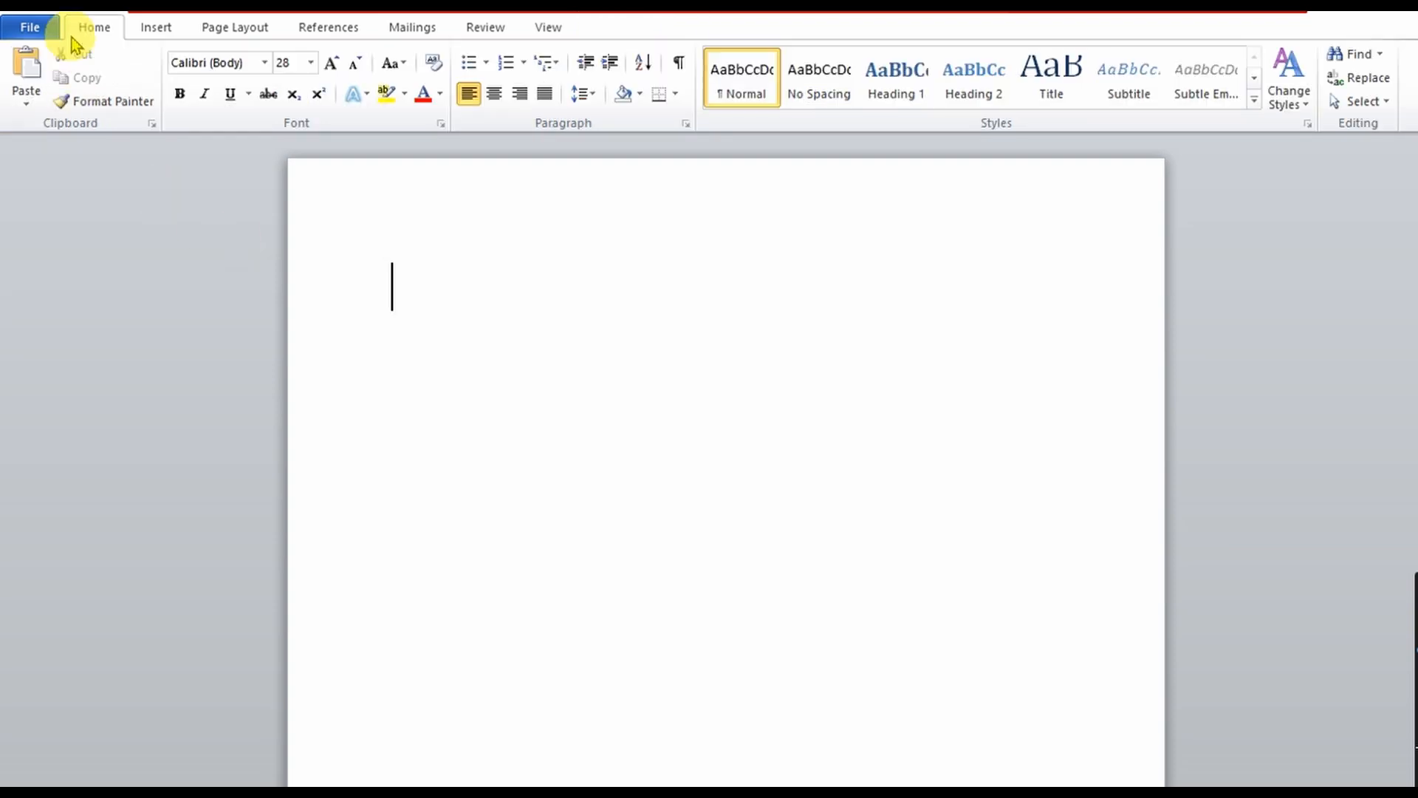
# - Insert a table with 3 columns and 15 rows by specifying its dimensions, keeping the automatic fixed column width
pyautogui.click(150, 31)
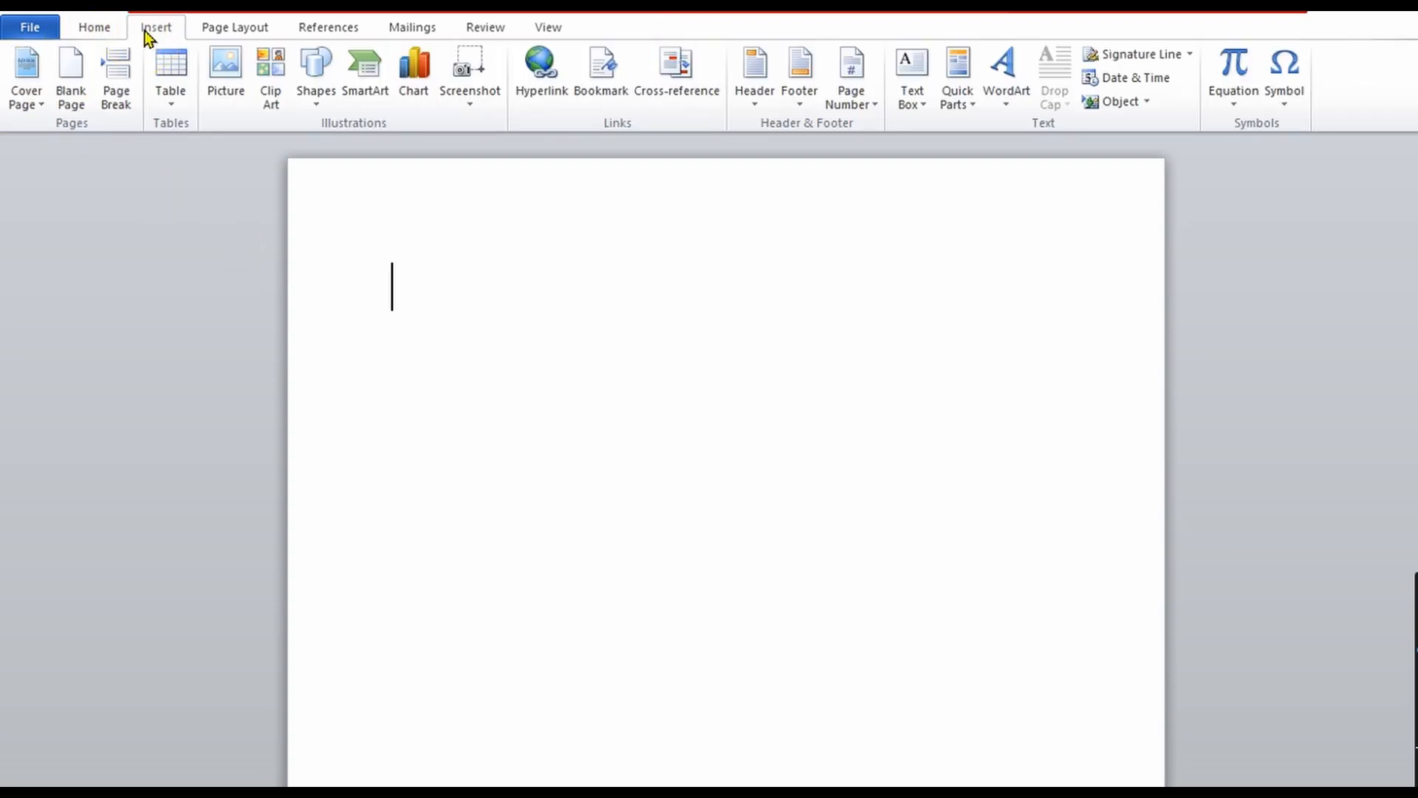
pyautogui.click(167, 106)
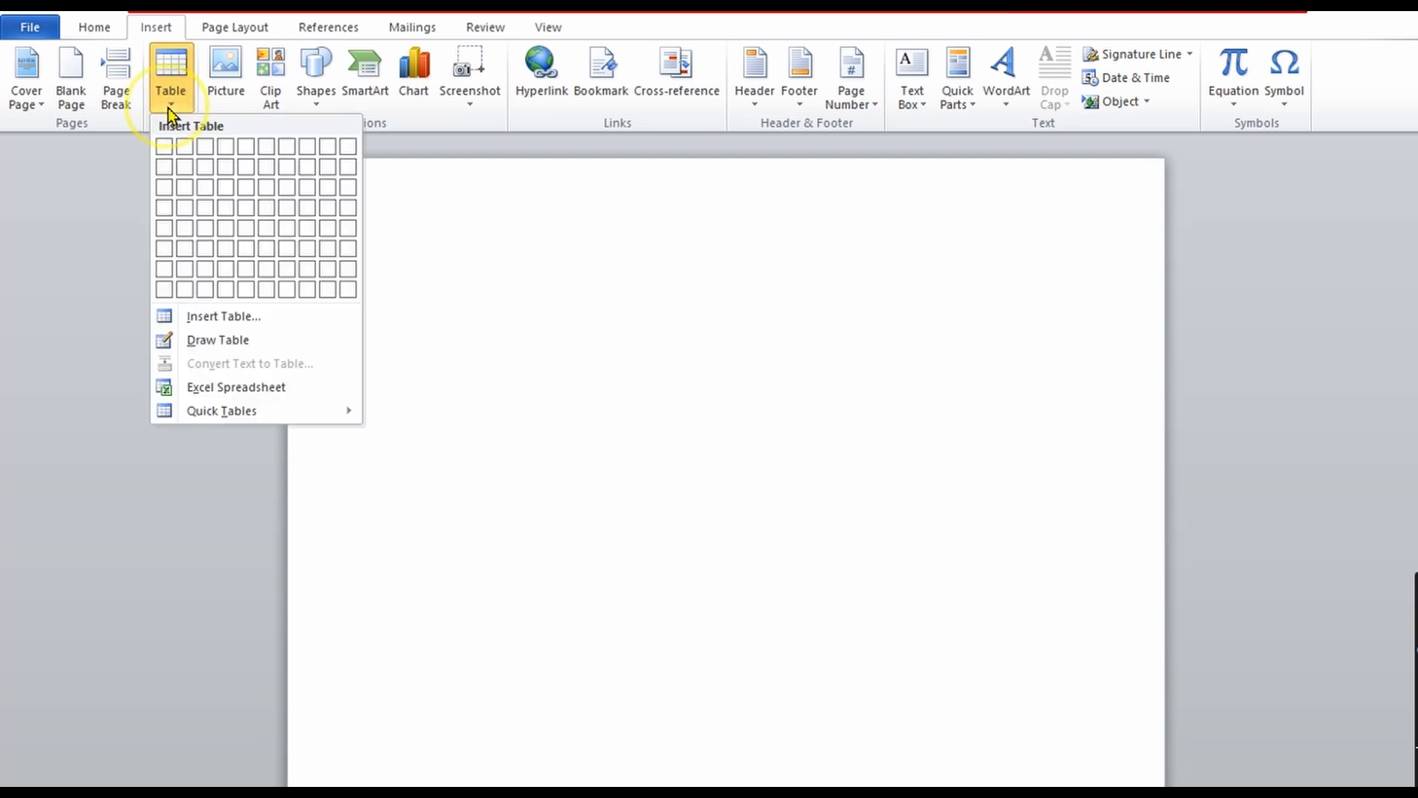
pyautogui.click(231, 315)
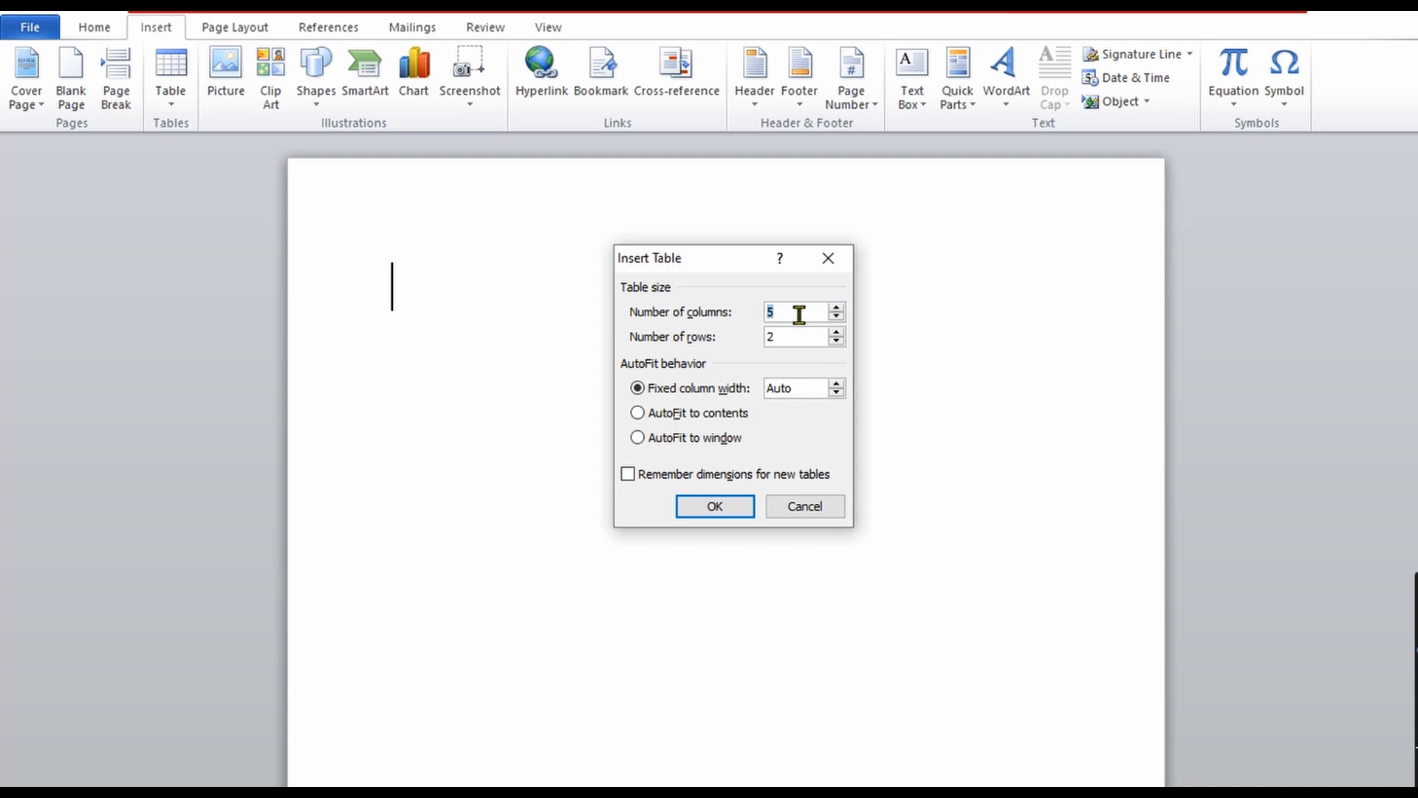
pyautogui.press('BackSpace')
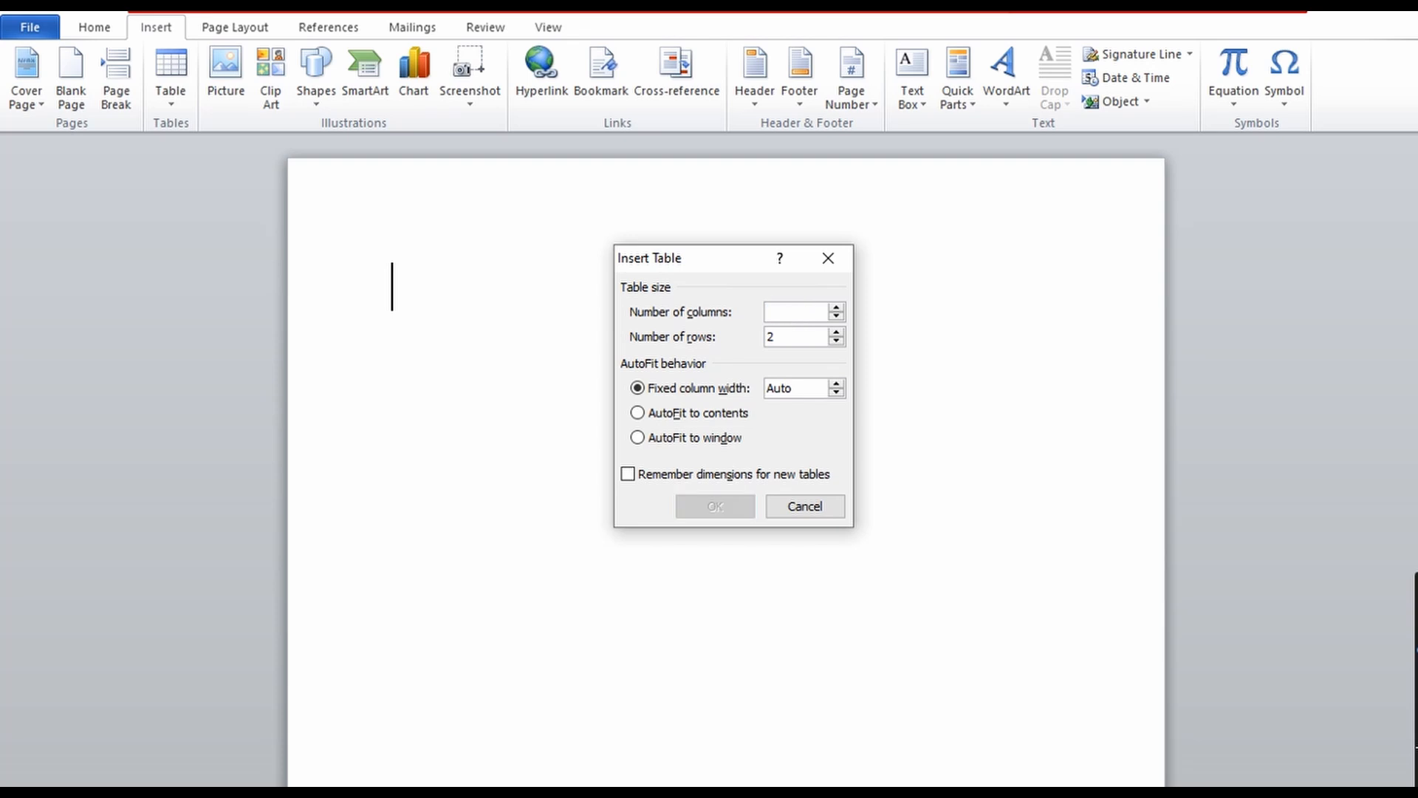
pyautogui.write('3')
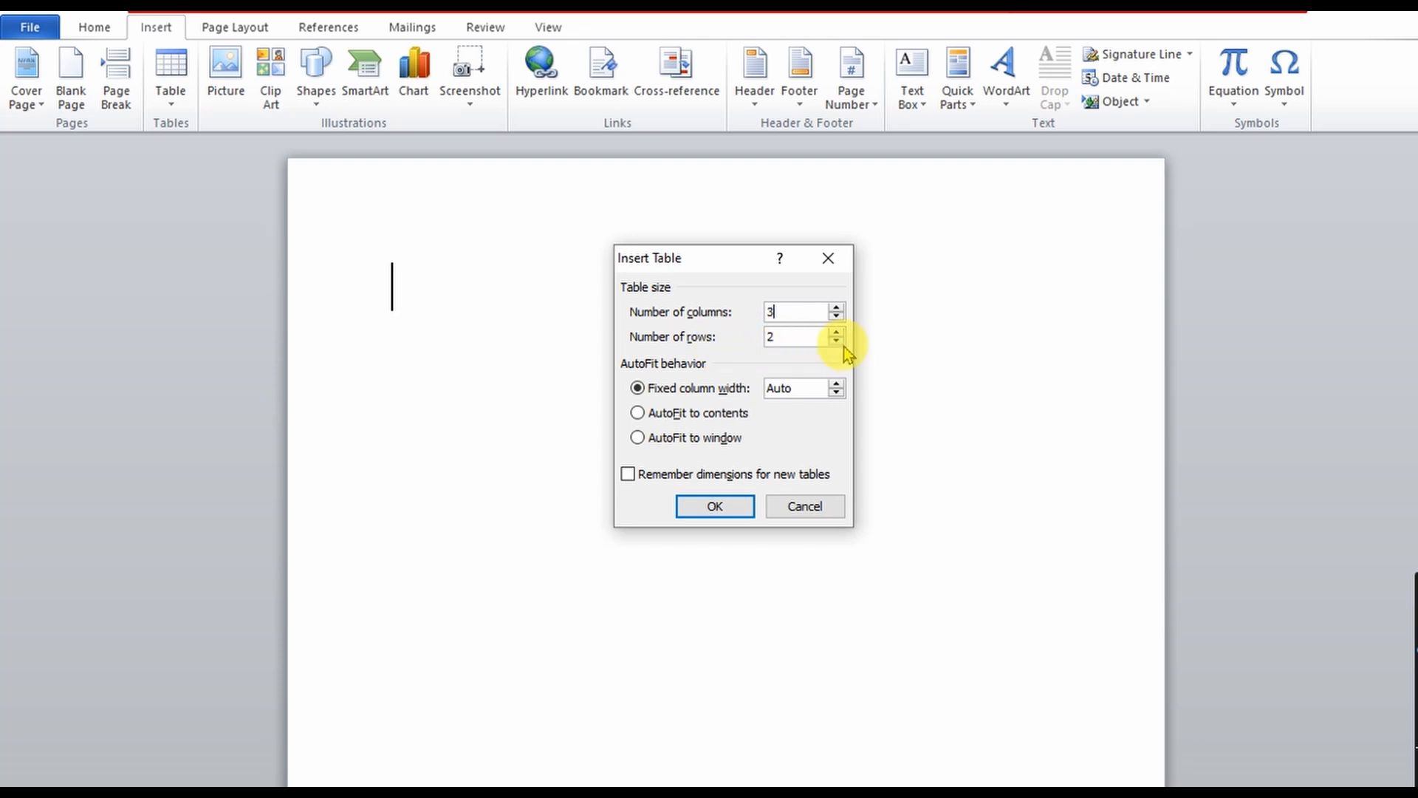
pyautogui.click(800, 339)
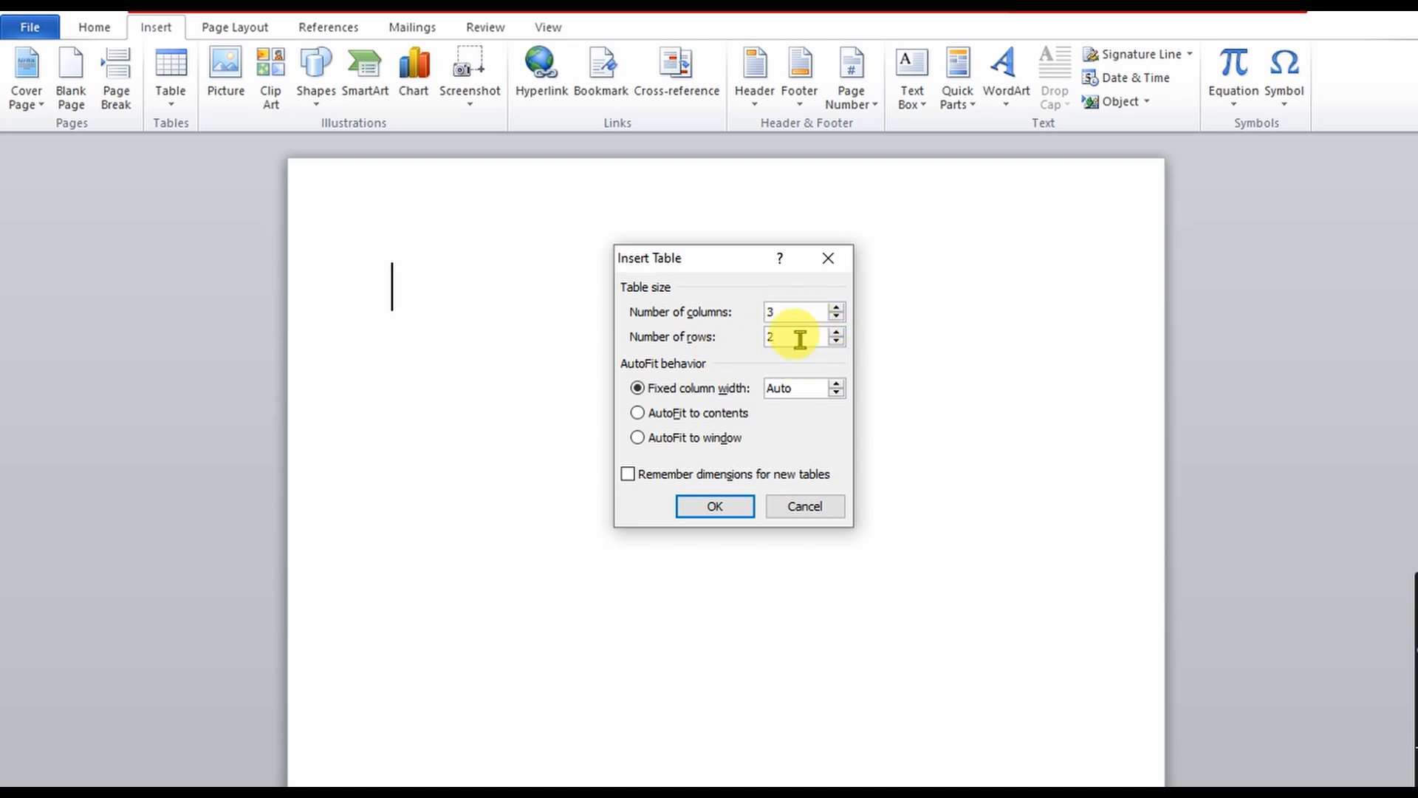
pyautogui.press('BackSpace')
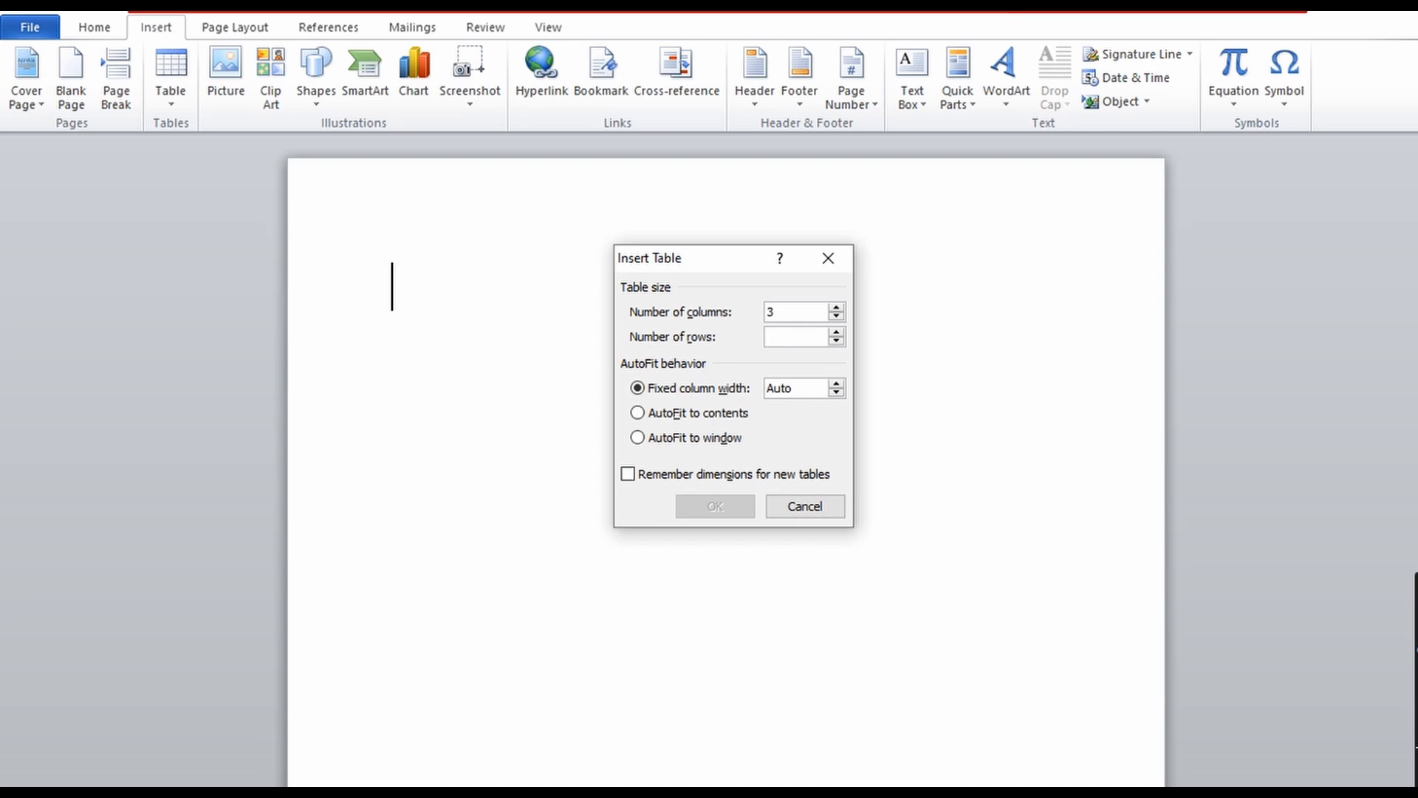
pyautogui.write('15')
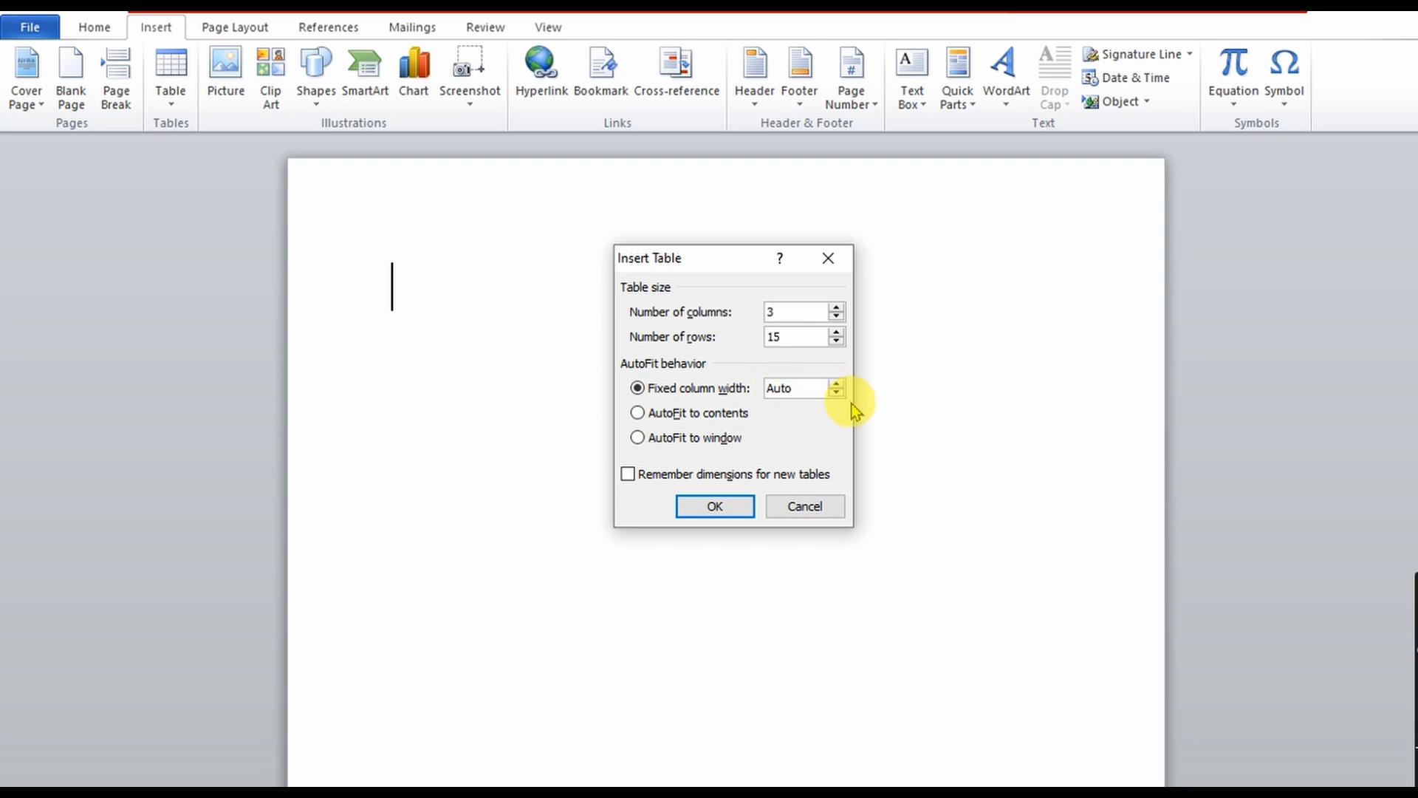
pyautogui.click(725, 516)
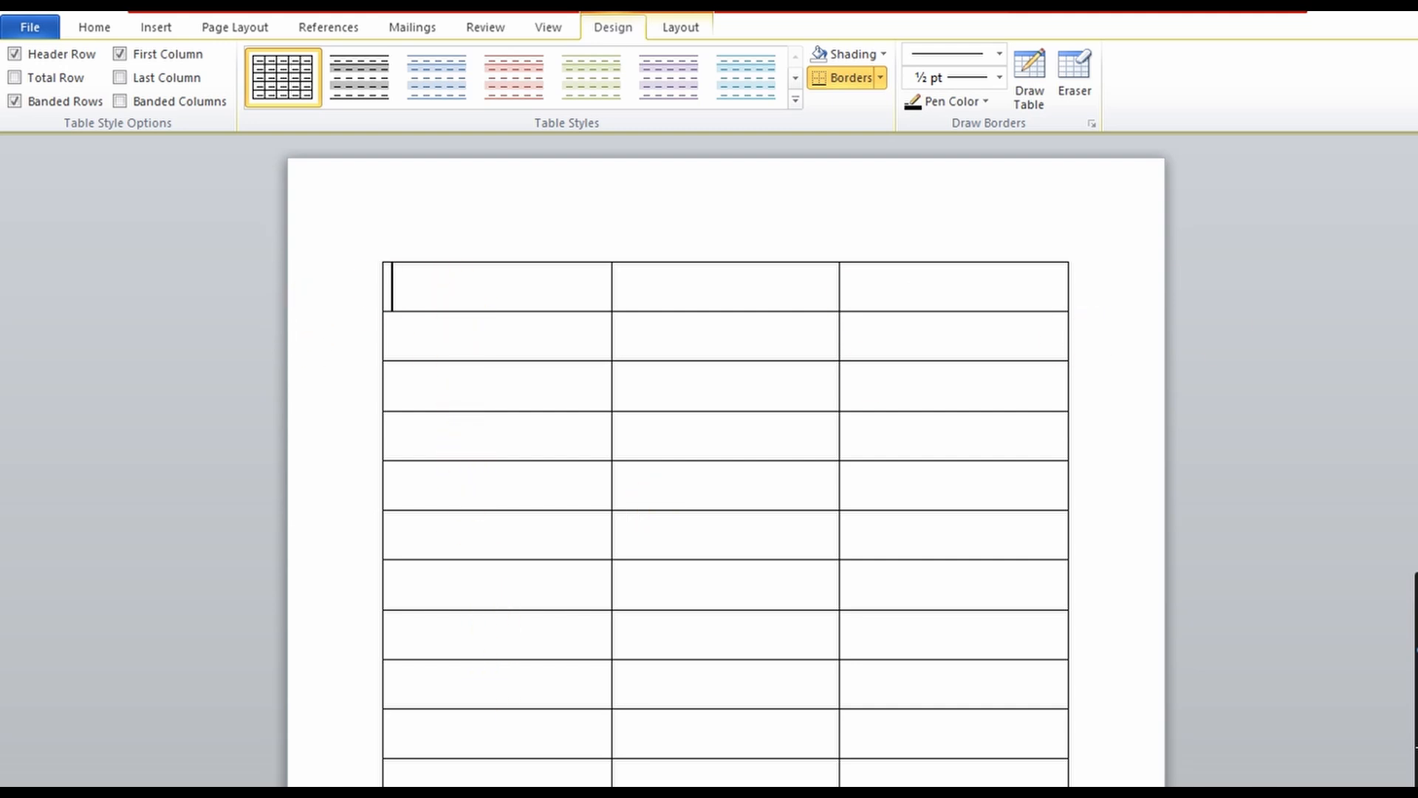
# - Look over the three-column table down to its last row and undo its insertion
pyautogui.scroll(-6, 725, 458)
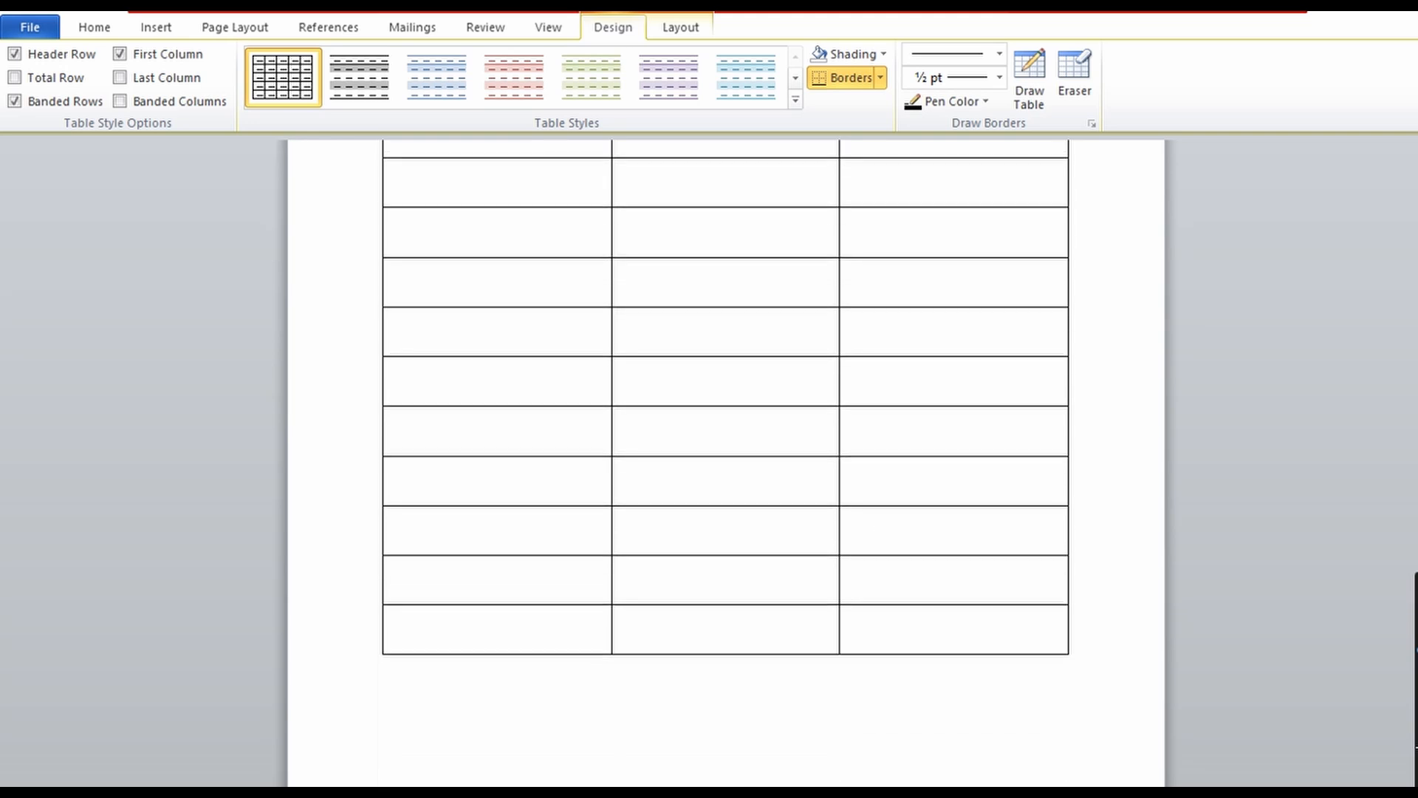
pyautogui.scroll(6, 725, 458)
pyautogui.scroll(-3, 725, 457)
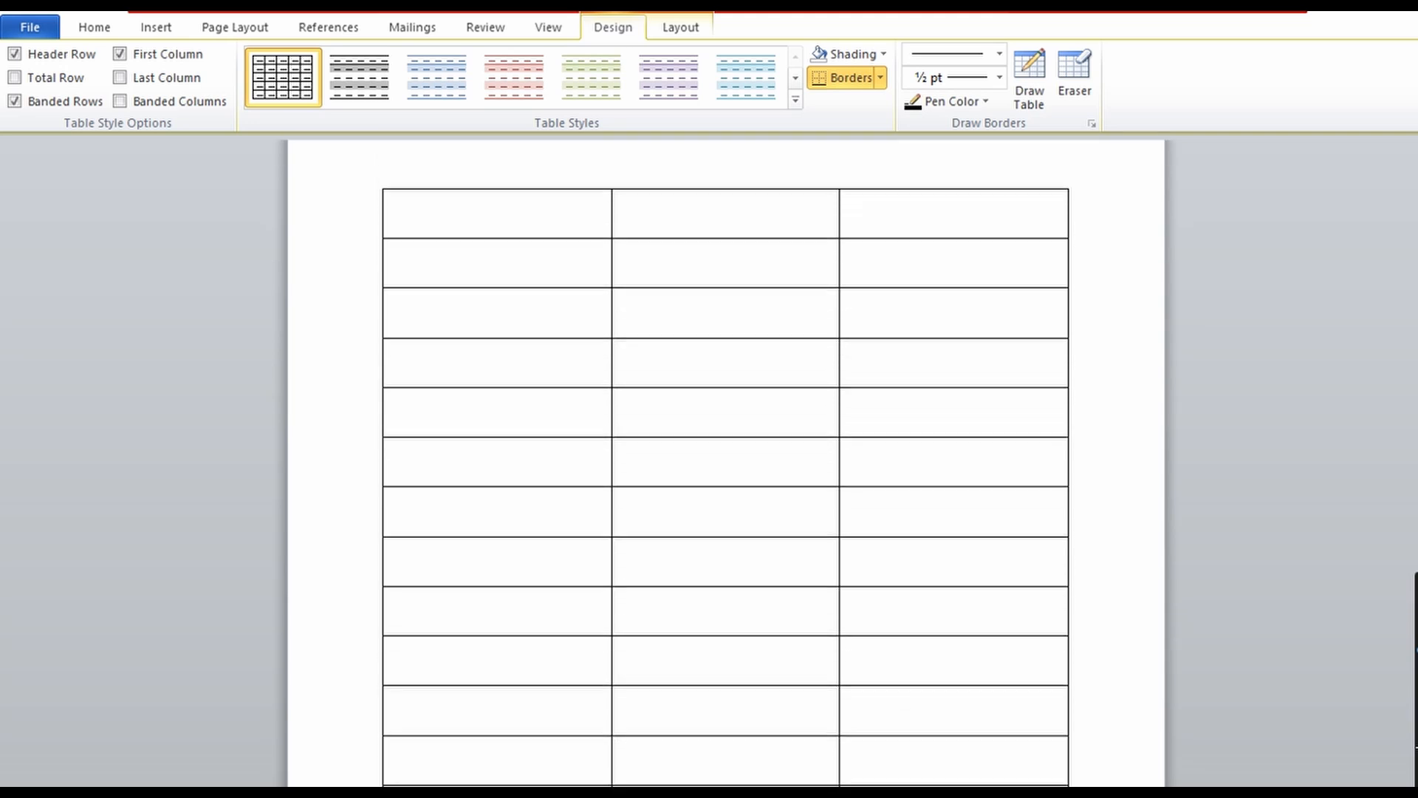
pyautogui.scroll(3, 727, 461)
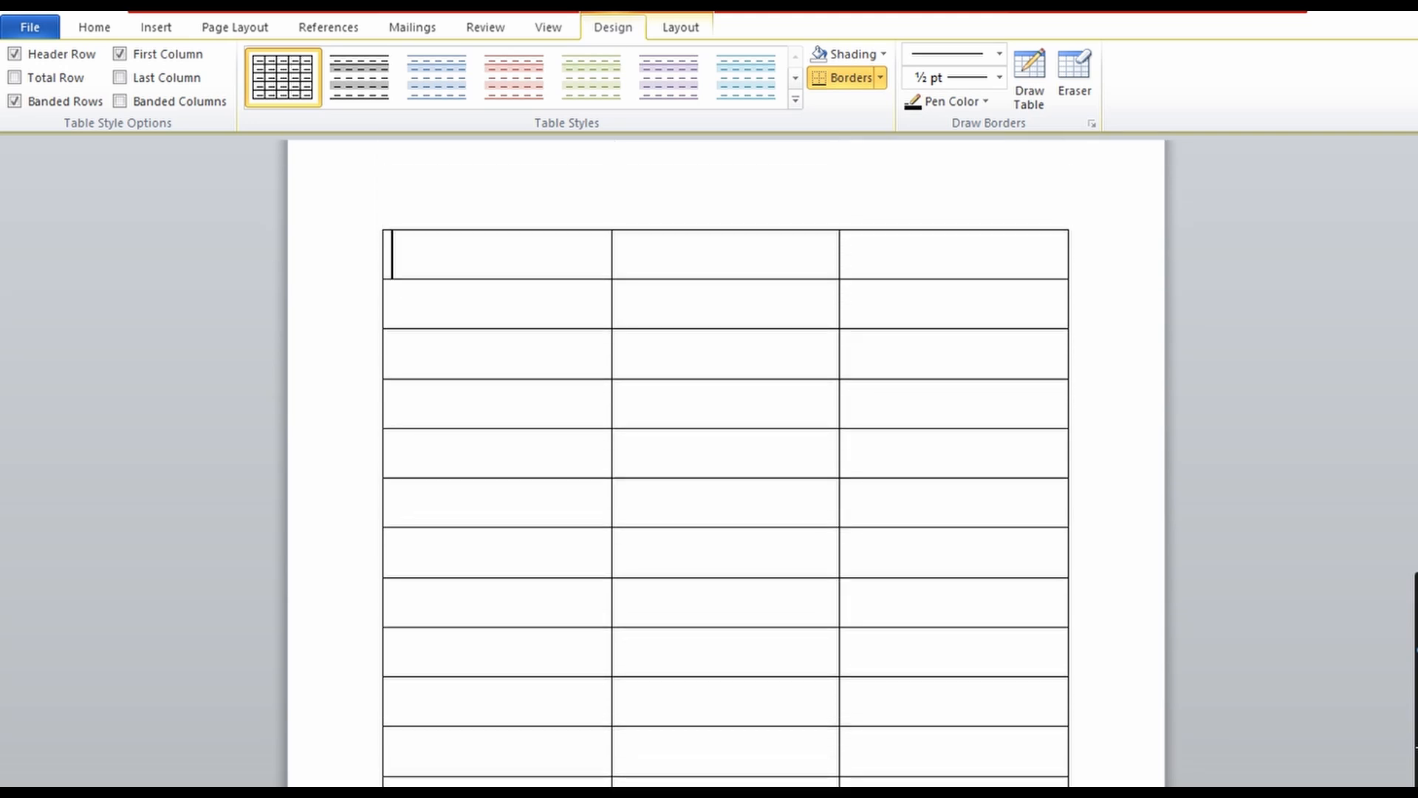
pyautogui.hotkey('ctrl', 'z')
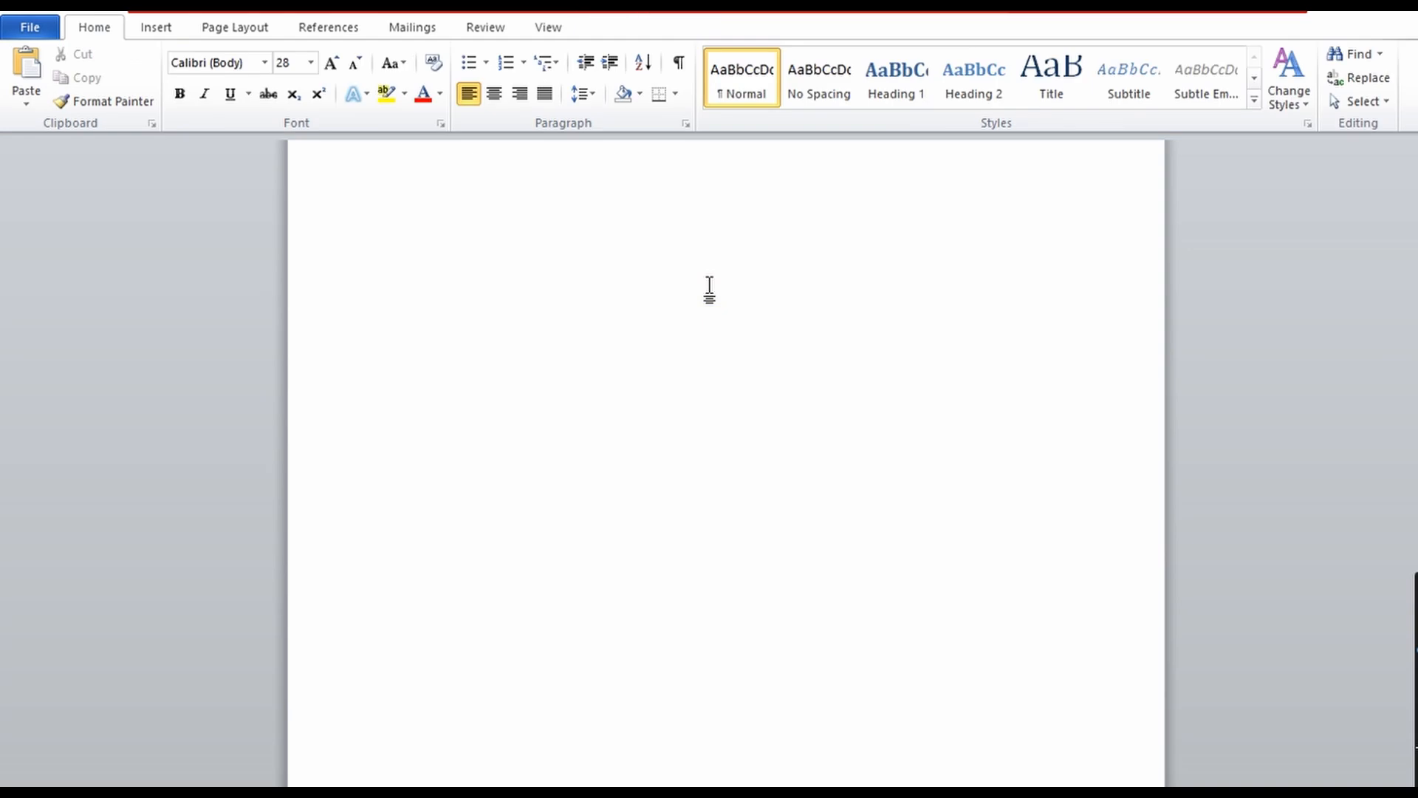
pyautogui.scroll(1, 725, 458)
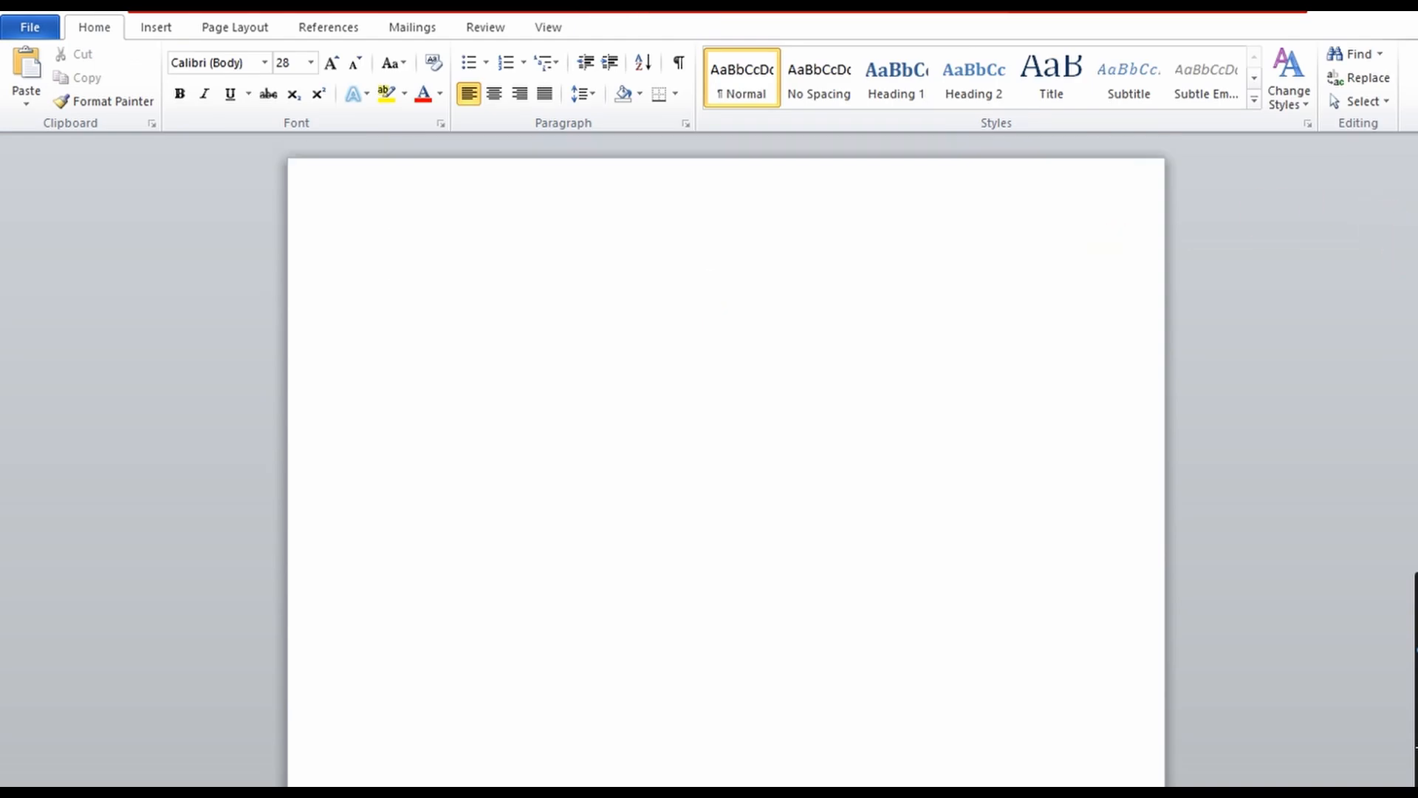
# - Insert a table with 15 columns and 100 rows by specifying its dimensions, keeping the automatic fixed column width
pyautogui.click(158, 27)
pyautogui.click(184, 104)
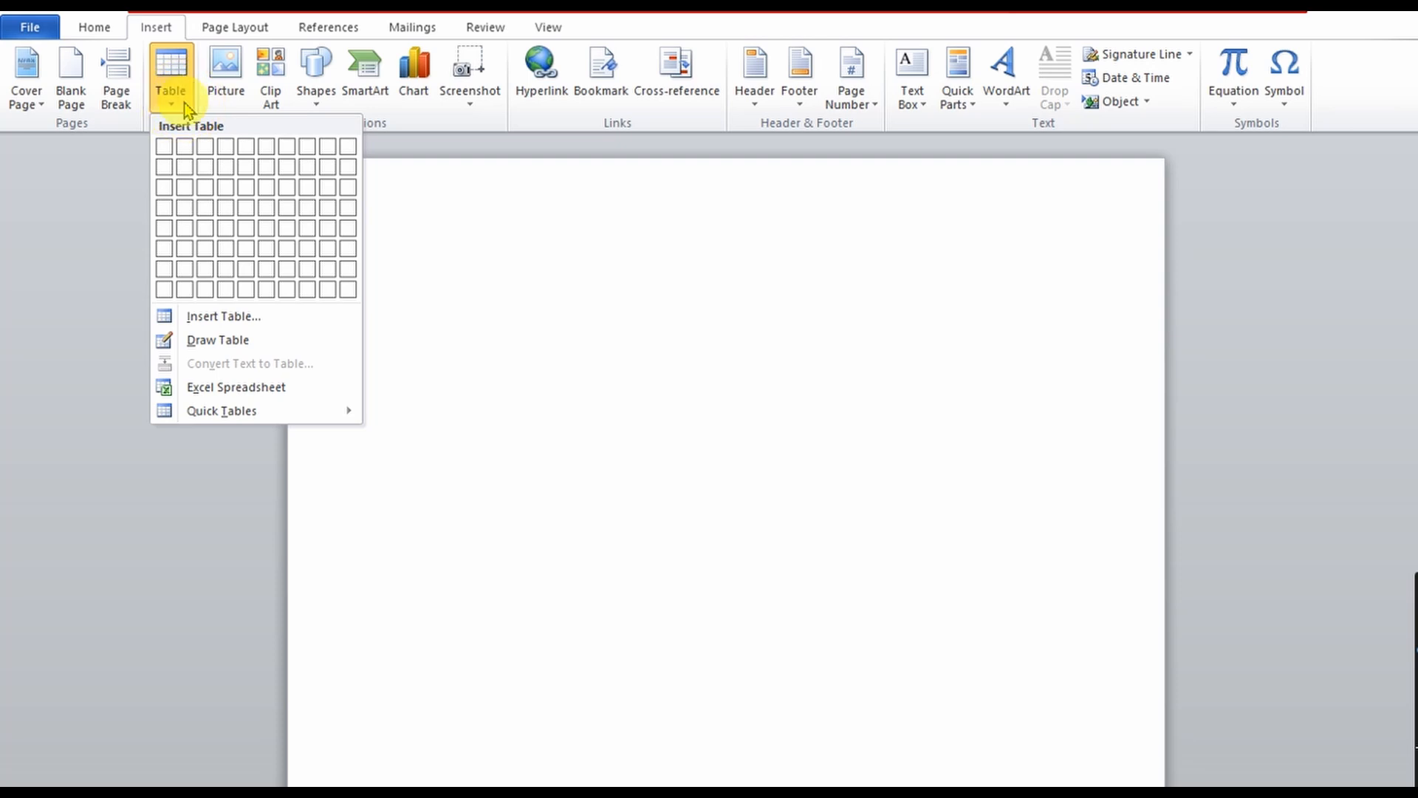
pyautogui.click(235, 316)
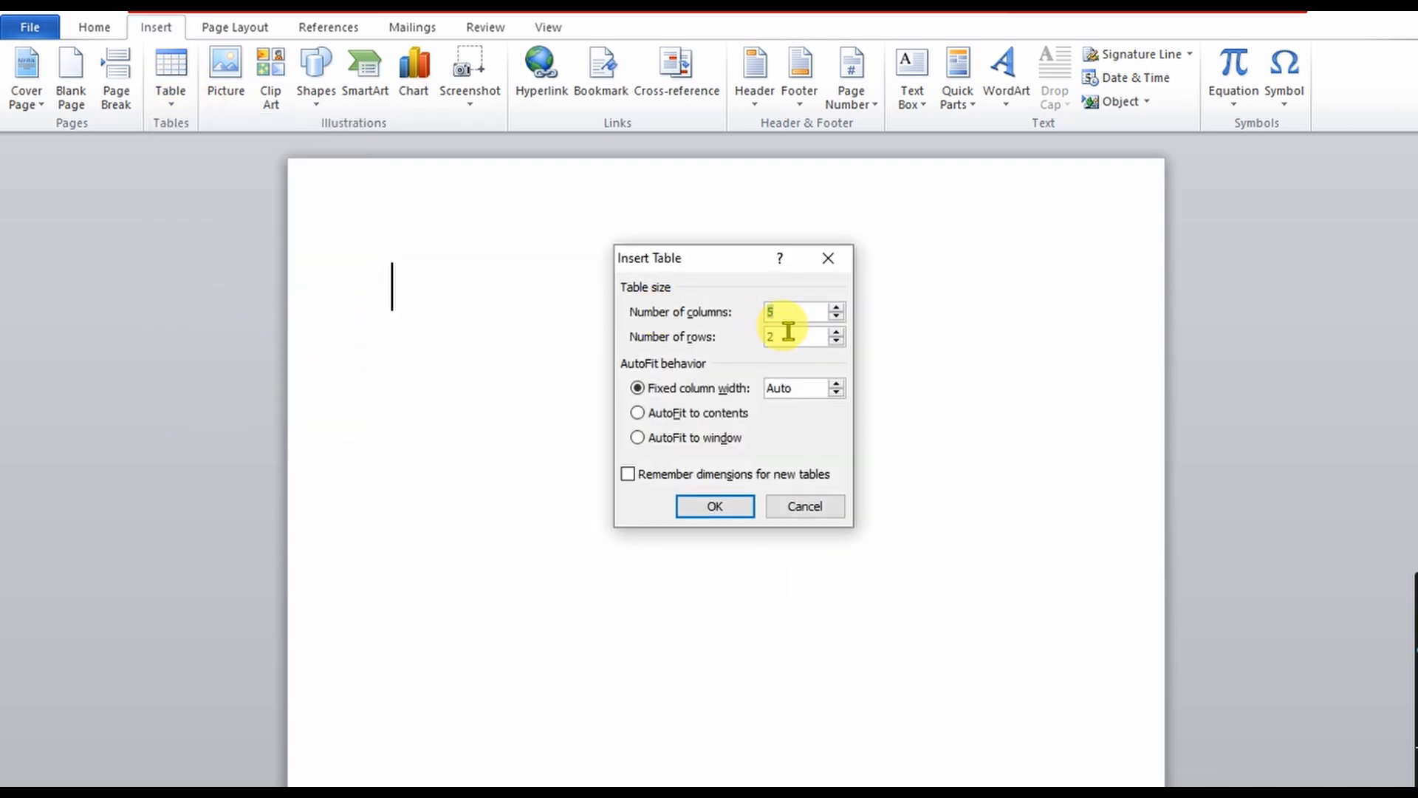
pyautogui.write('1')
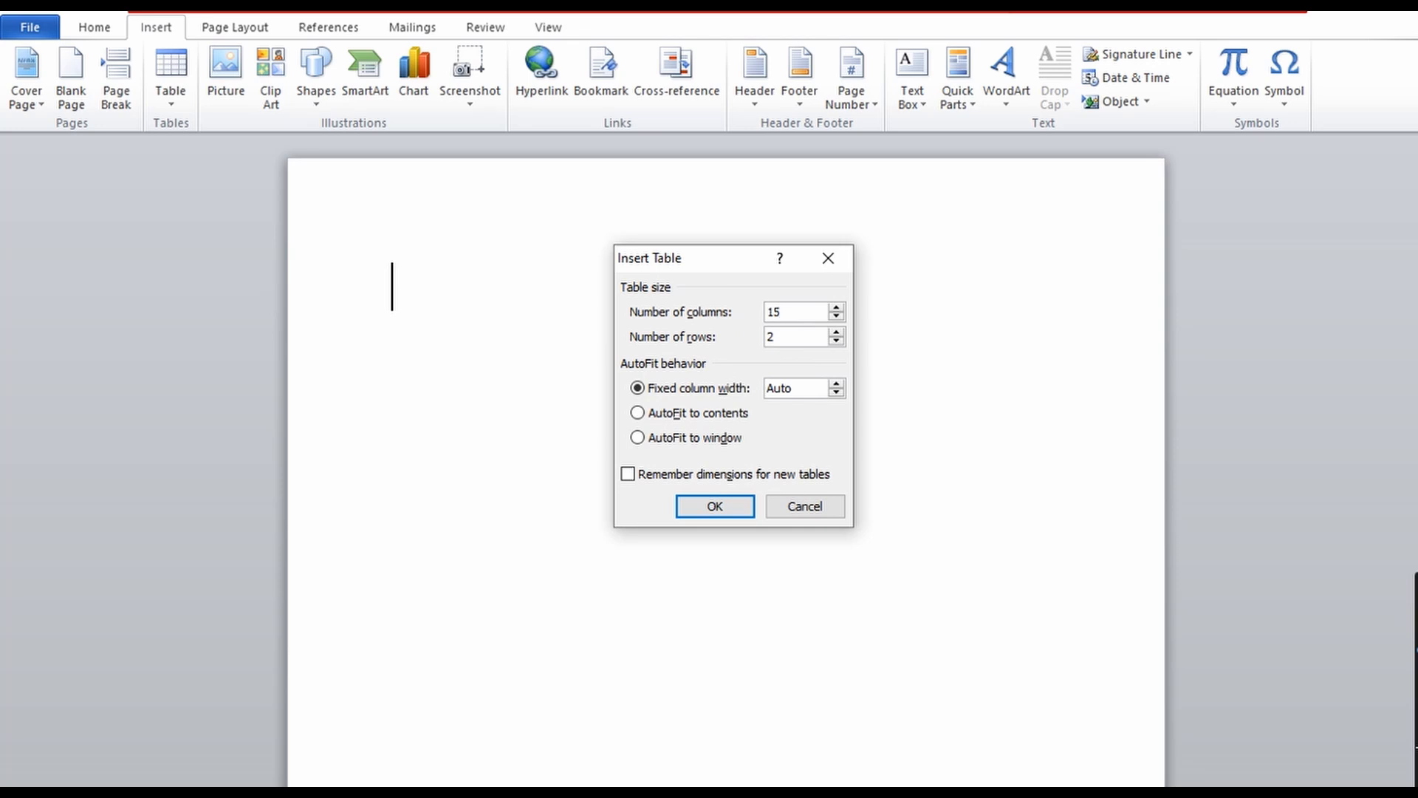
pyautogui.click(790, 336)
pyautogui.press('BackSpace')
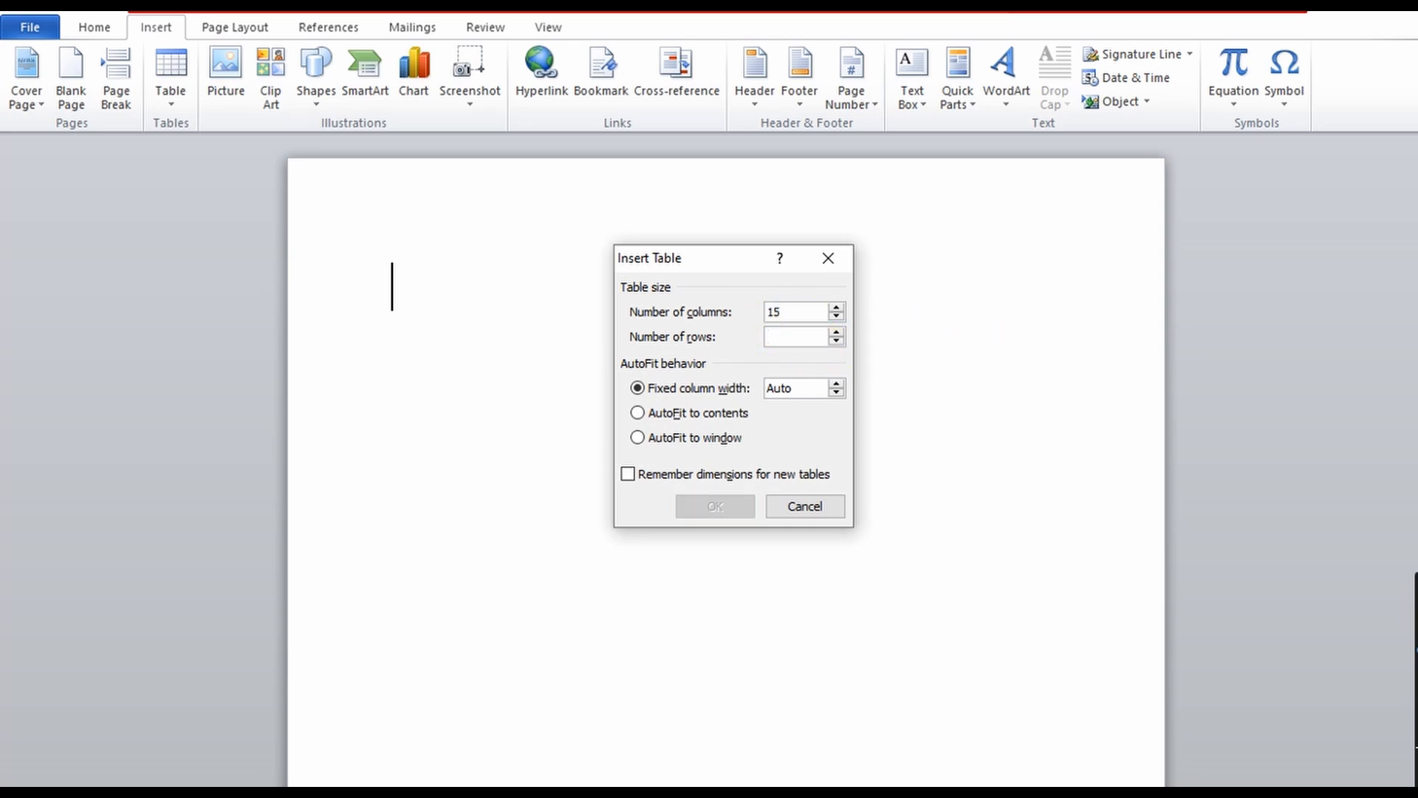
pyautogui.write('100')
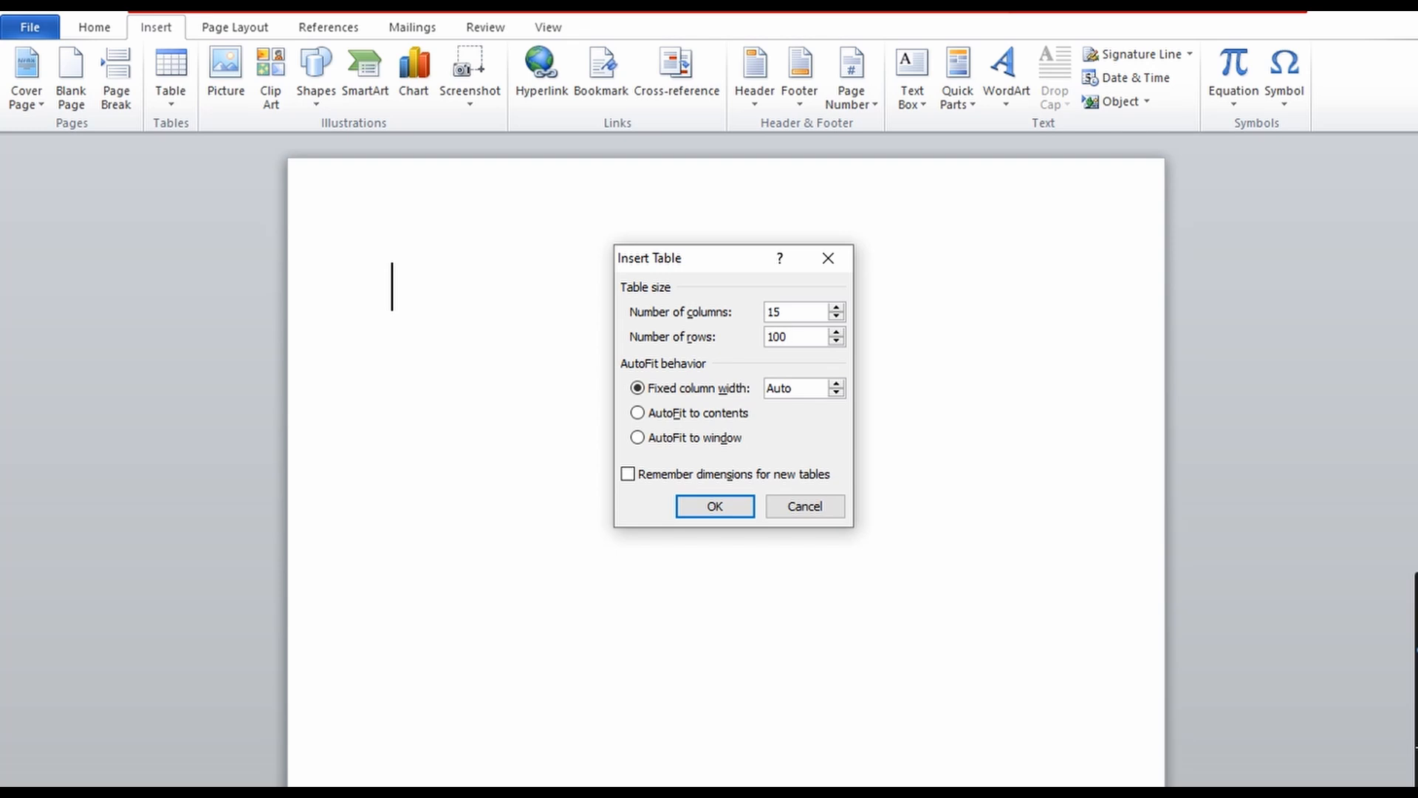
pyautogui.click(722, 508)
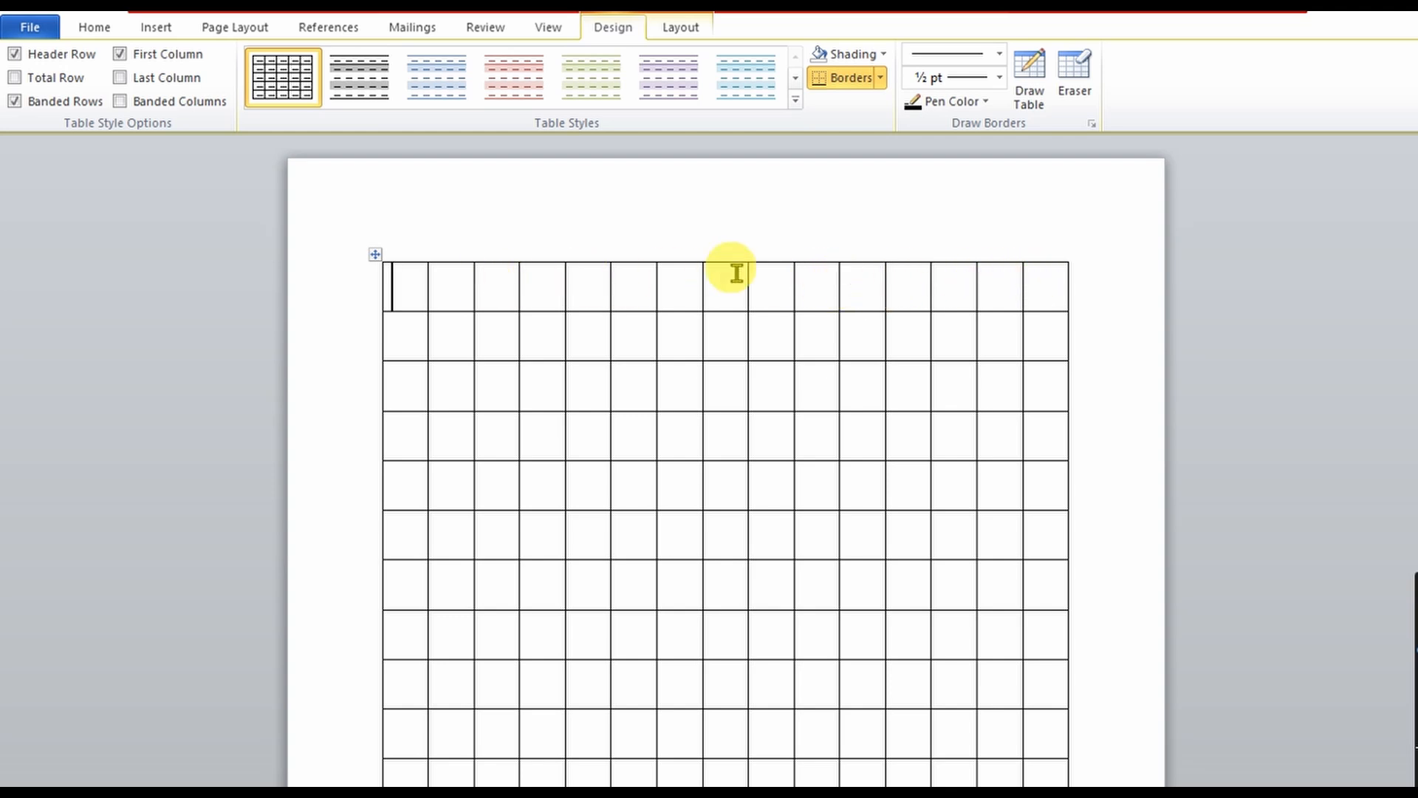
# - Review the 15-column table across its pages and undo its insertion
pyautogui.scroll(-10, 725, 458)
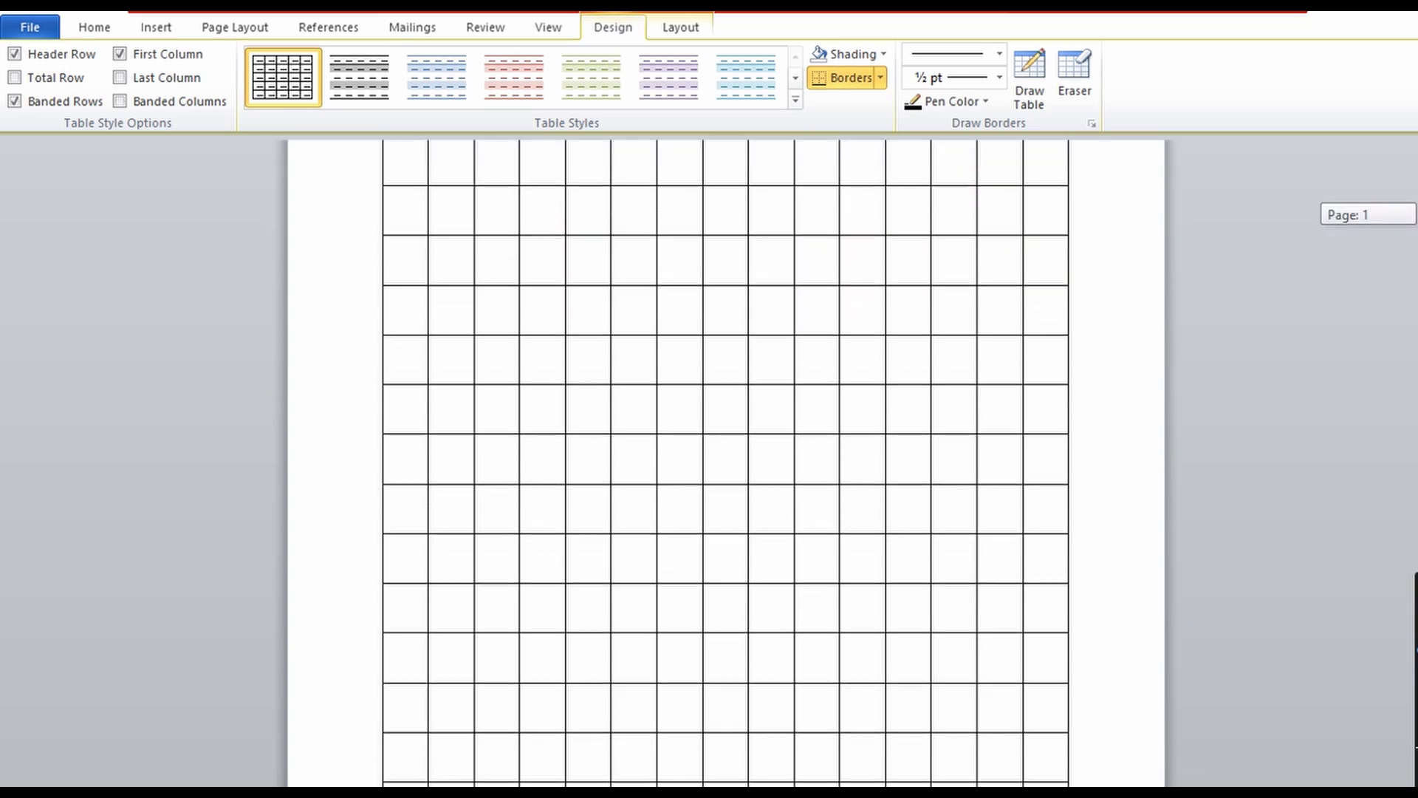
pyautogui.scroll(-15, 725, 457)
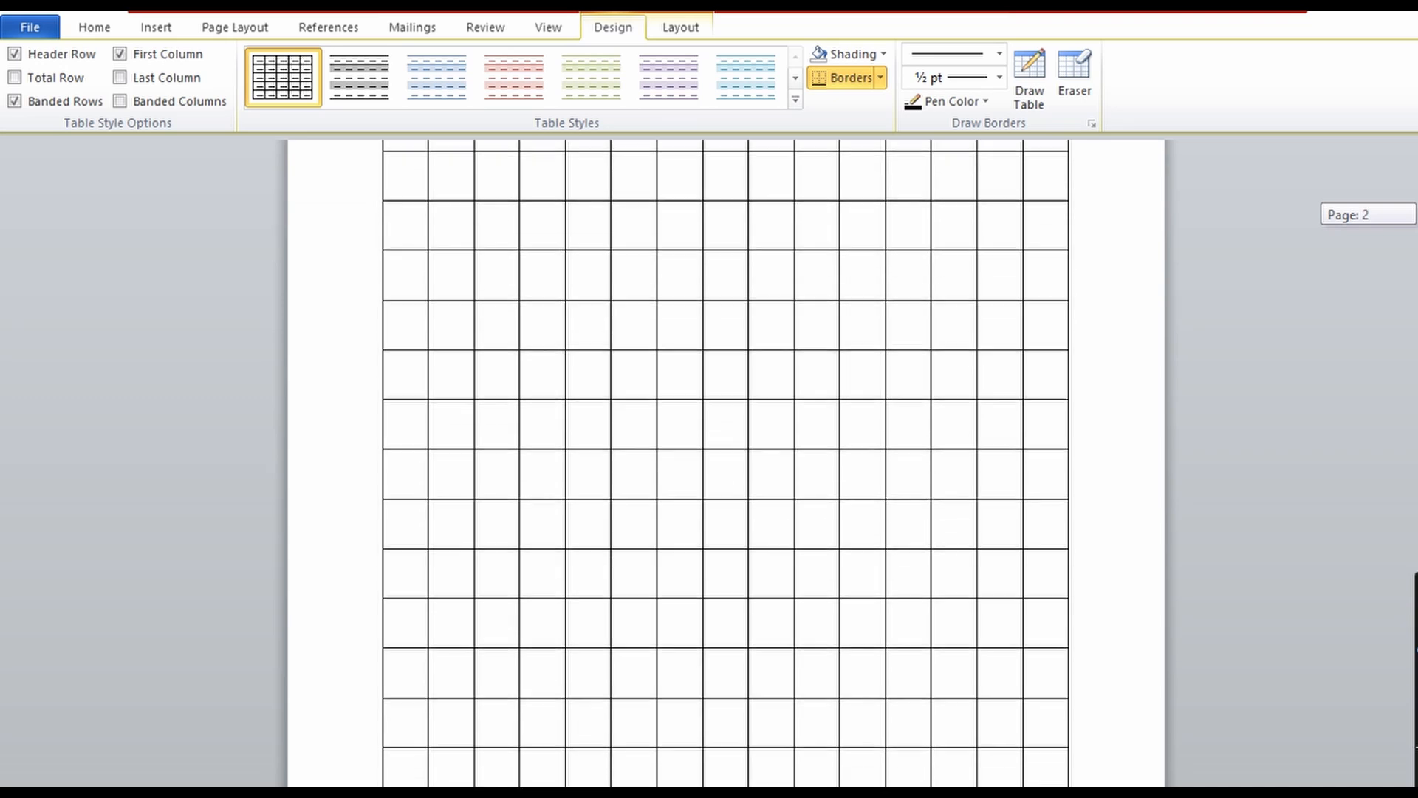
pyautogui.scroll(-20, 725, 457)
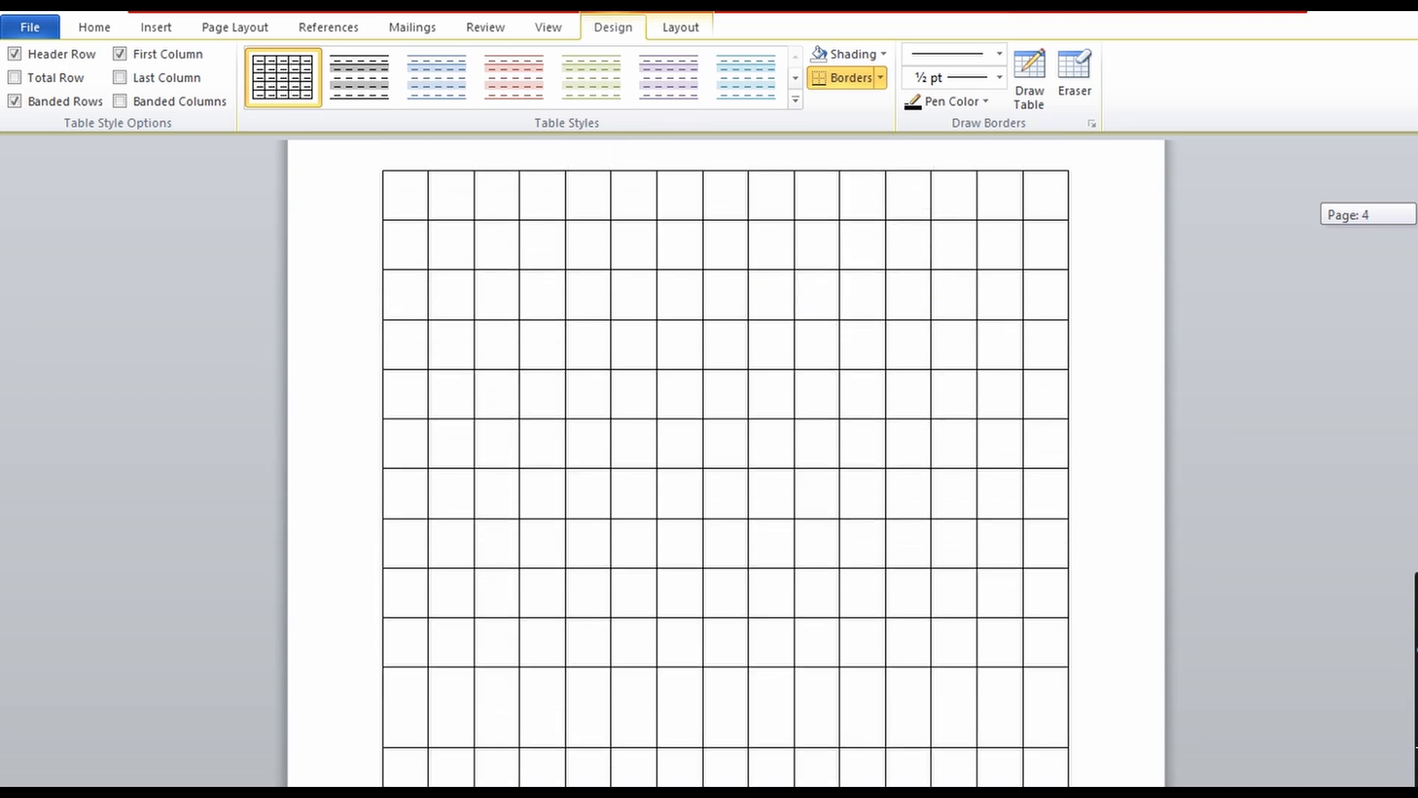
pyautogui.scroll(-1, 725, 458)
pyautogui.scroll(20, 726, 458)
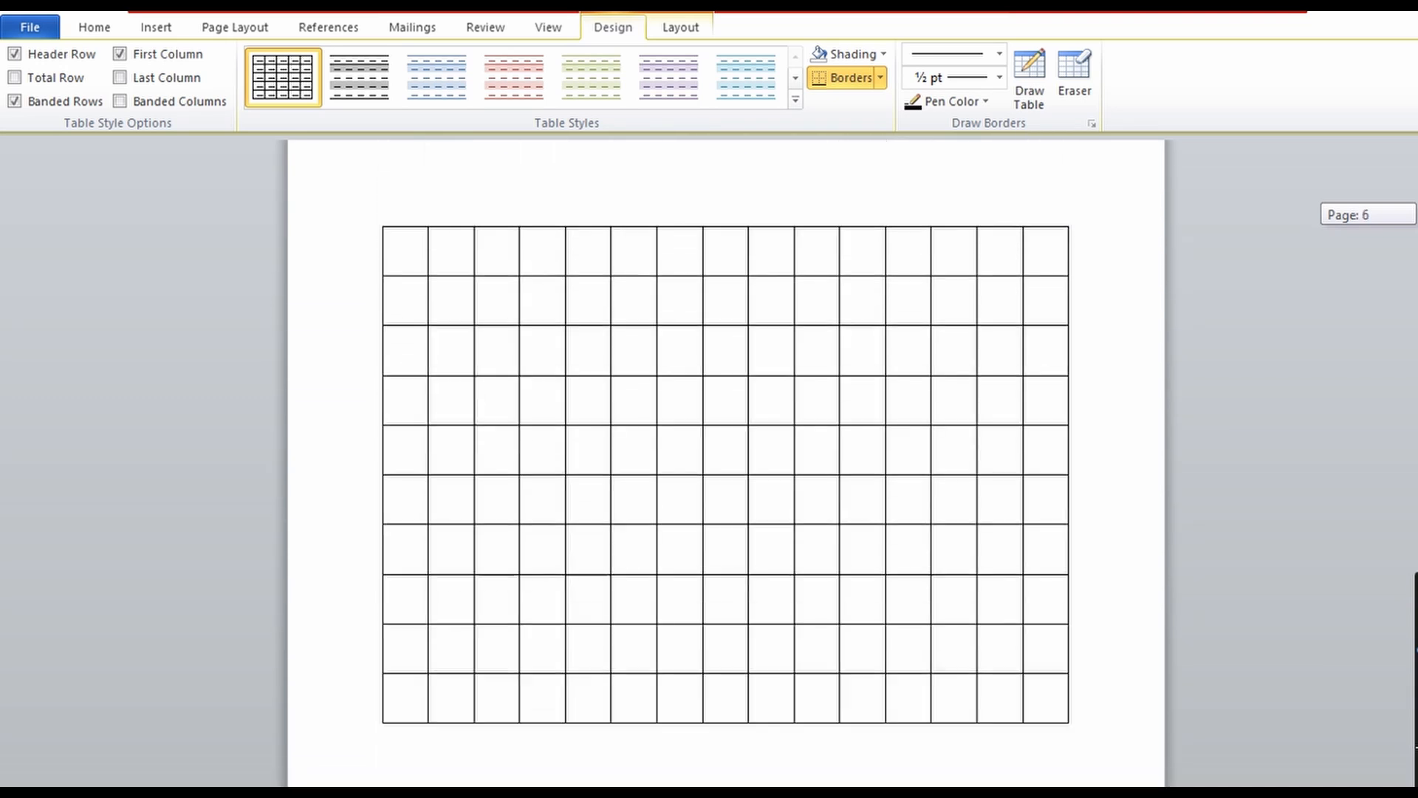
pyautogui.scroll(-1, 725, 458)
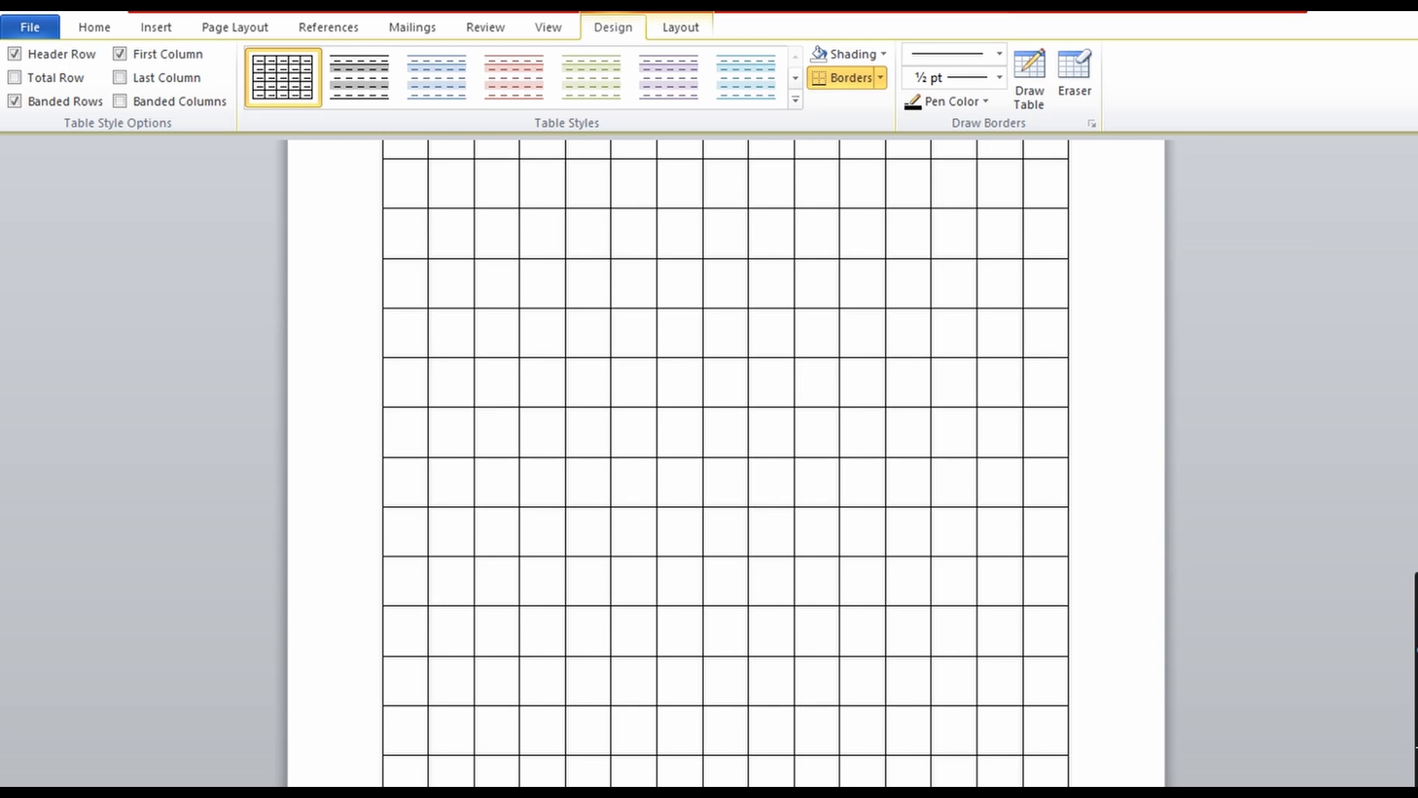
pyautogui.scroll(3, 797, 411)
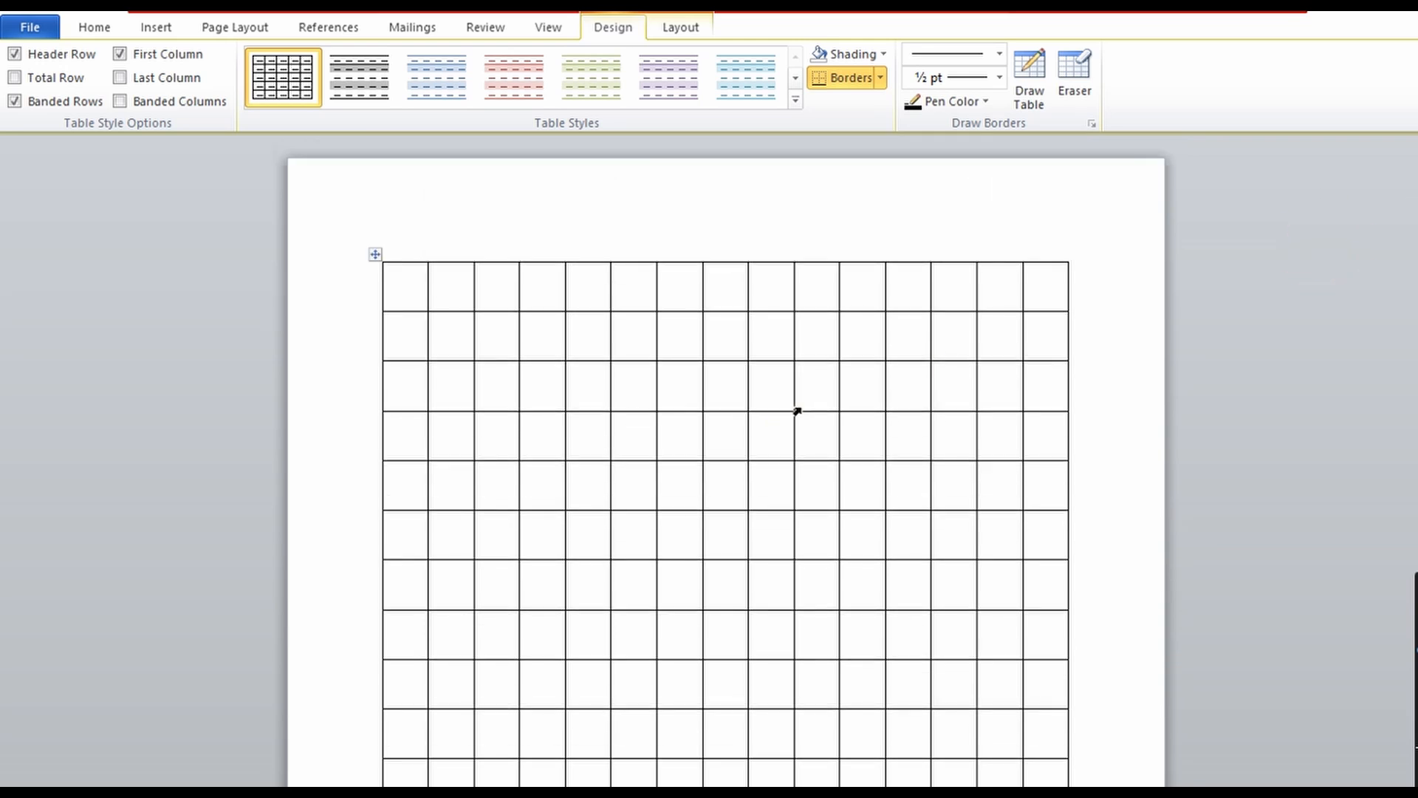
pyautogui.hotkey('ctrl', 'z')
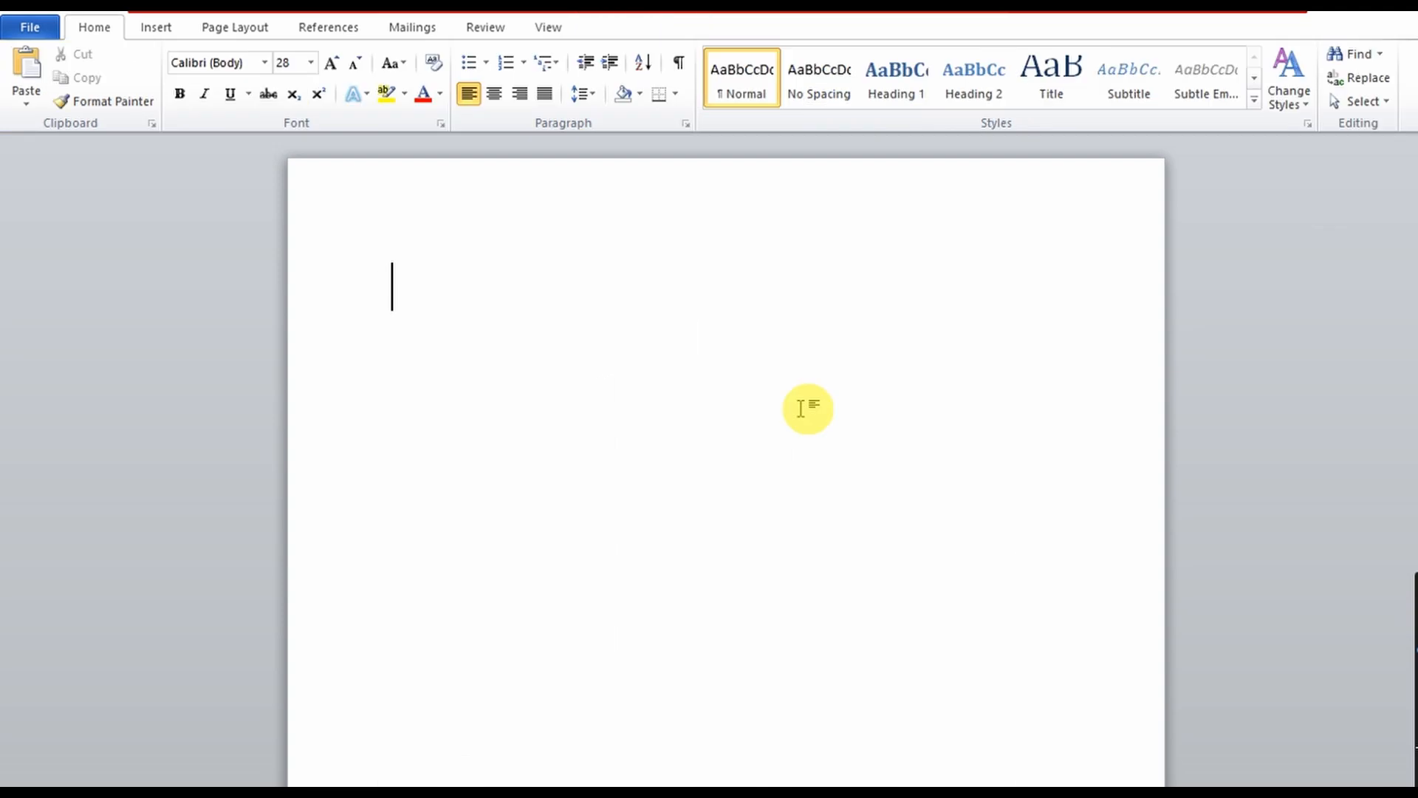
# - Insert a table with 3 columns and 5 rows by choosing its size on the table grid
pyautogui.click(165, 31)
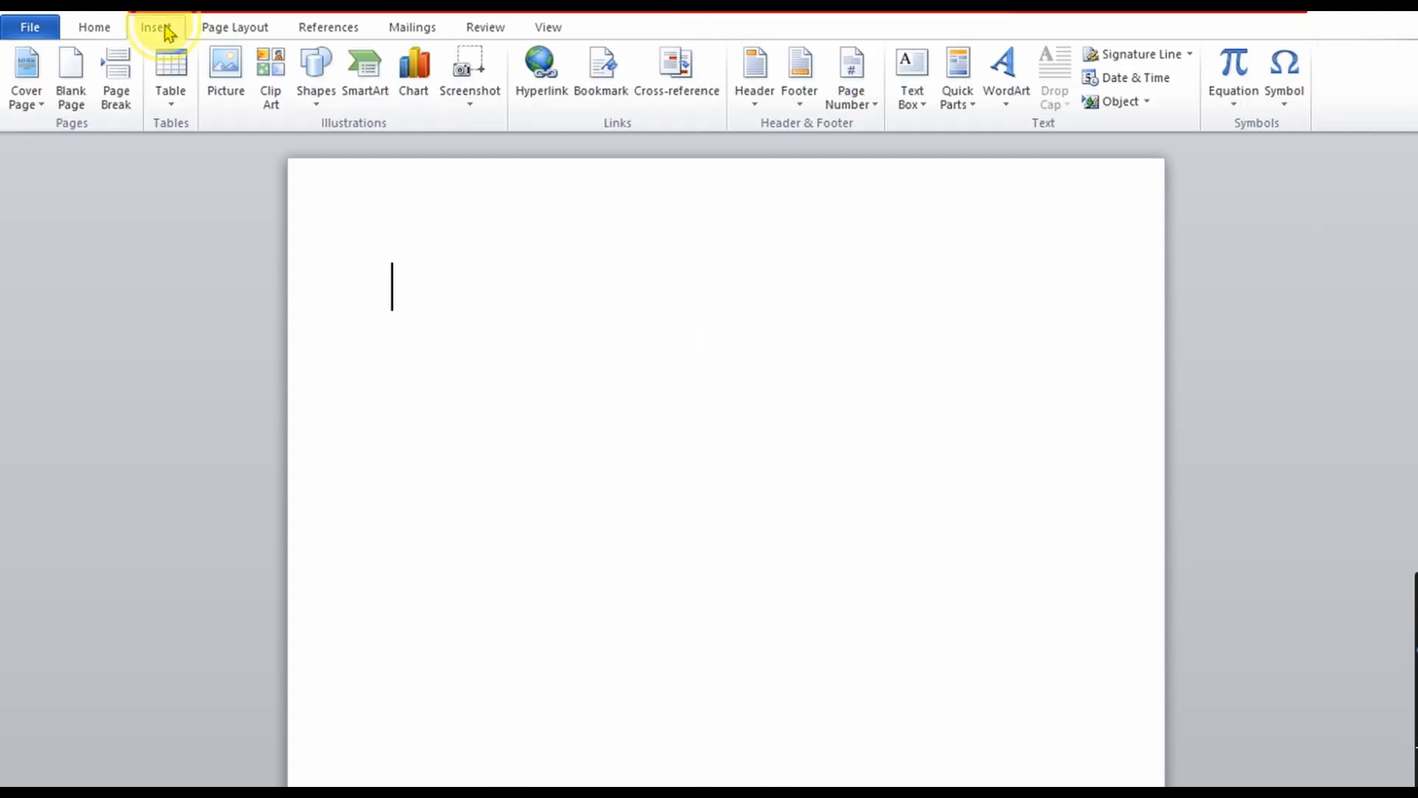
pyautogui.click(174, 95)
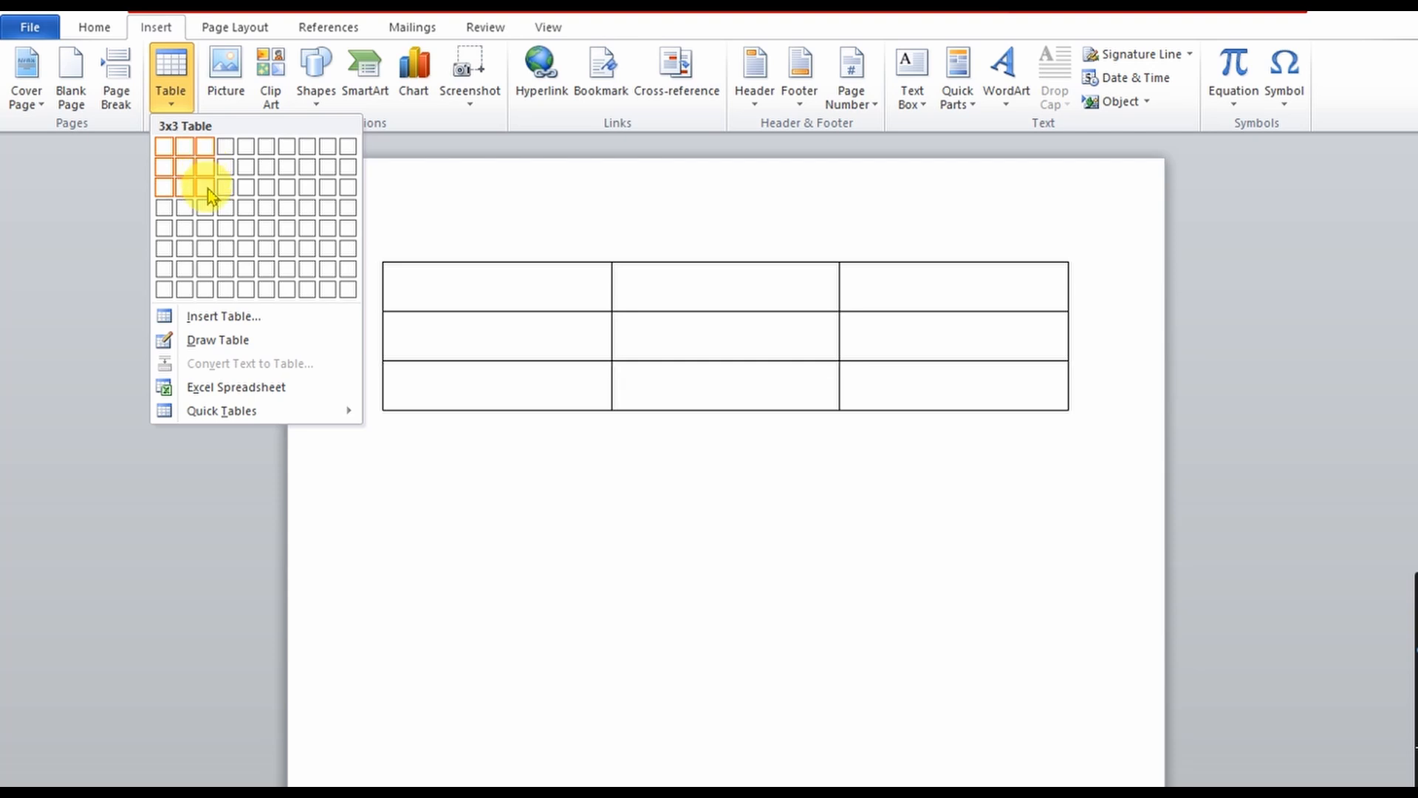
pyautogui.click(218, 231)
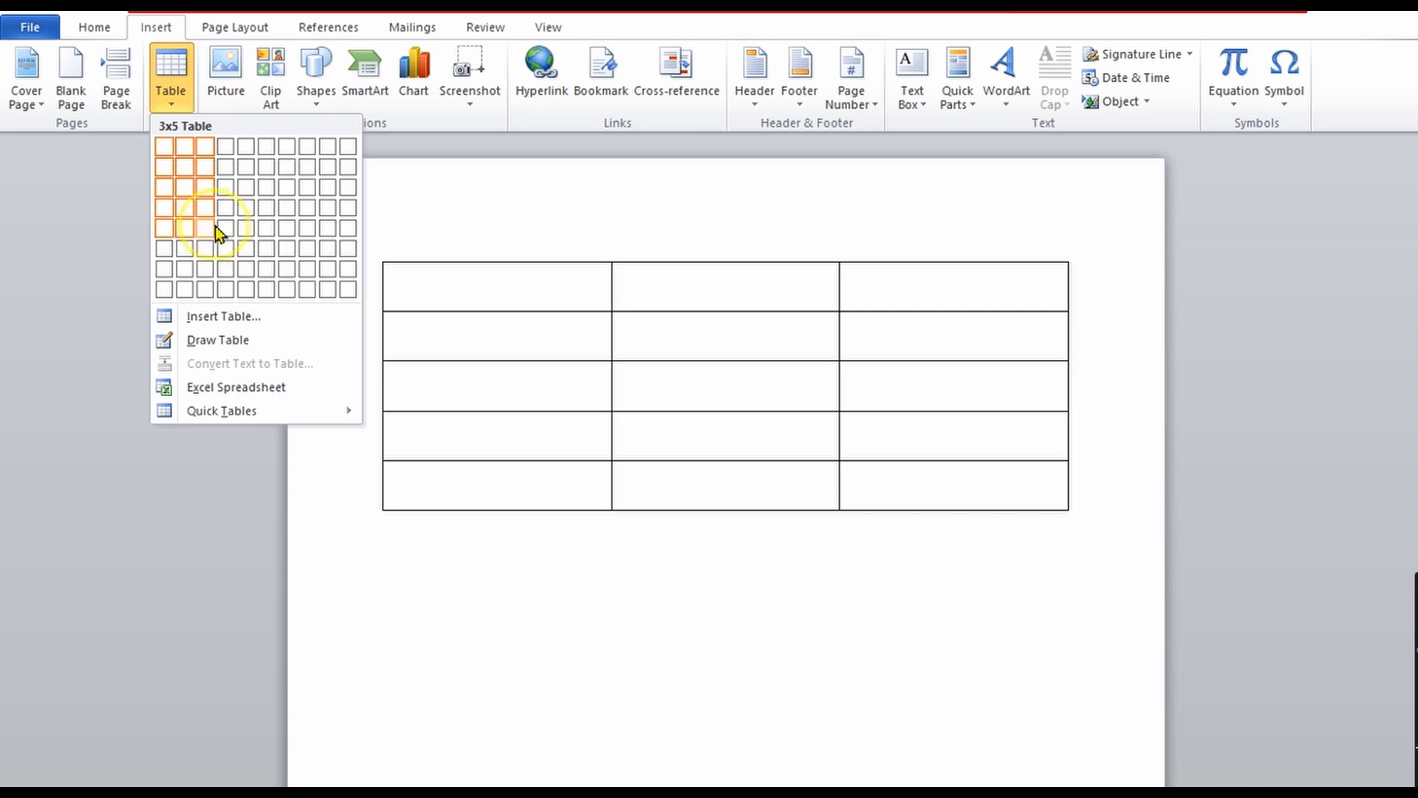
pyautogui.click(215, 226)
# - Use Draw Table to add horizontal dividing lines through the top cells of the first and second columns
pyautogui.click(156, 28)
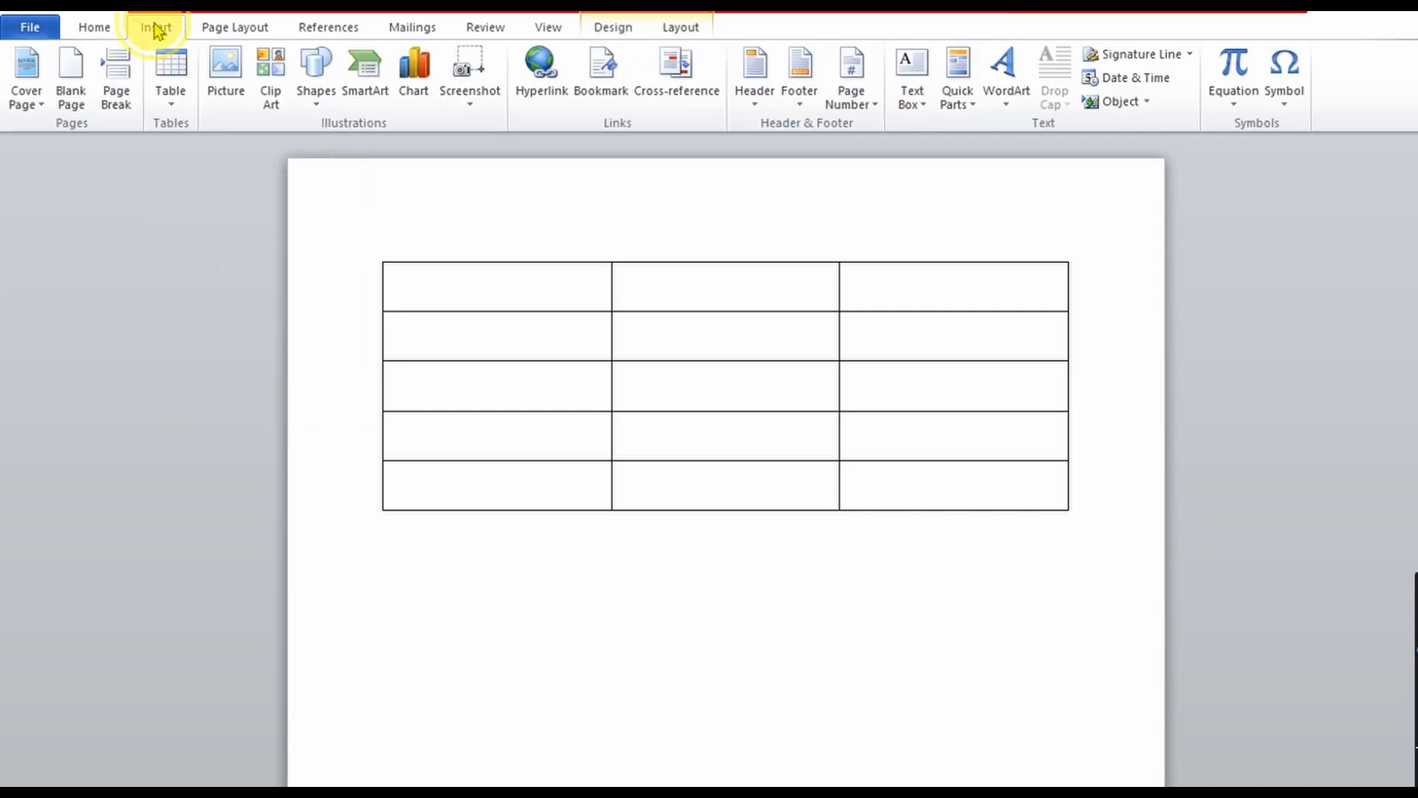
pyautogui.click(171, 74)
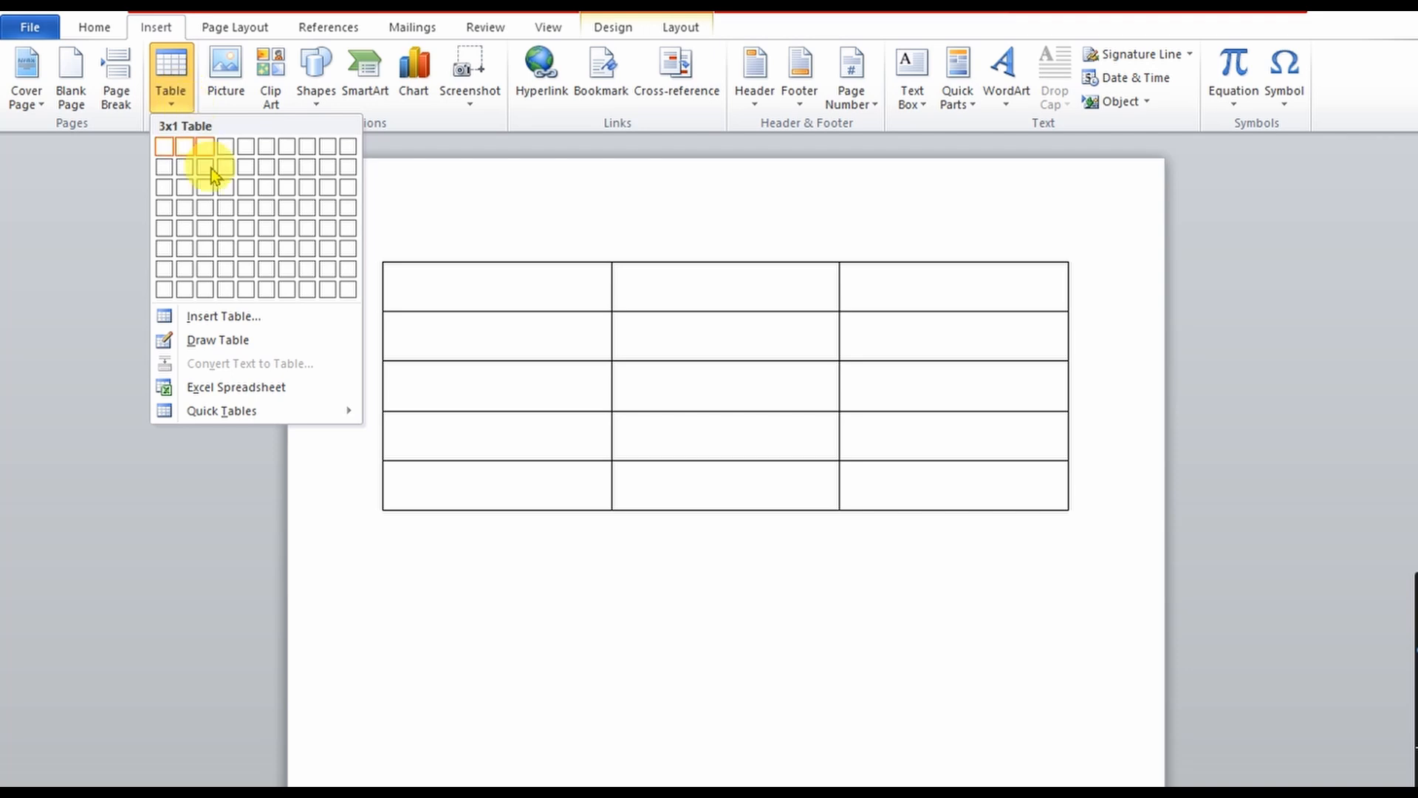
pyautogui.click(241, 340)
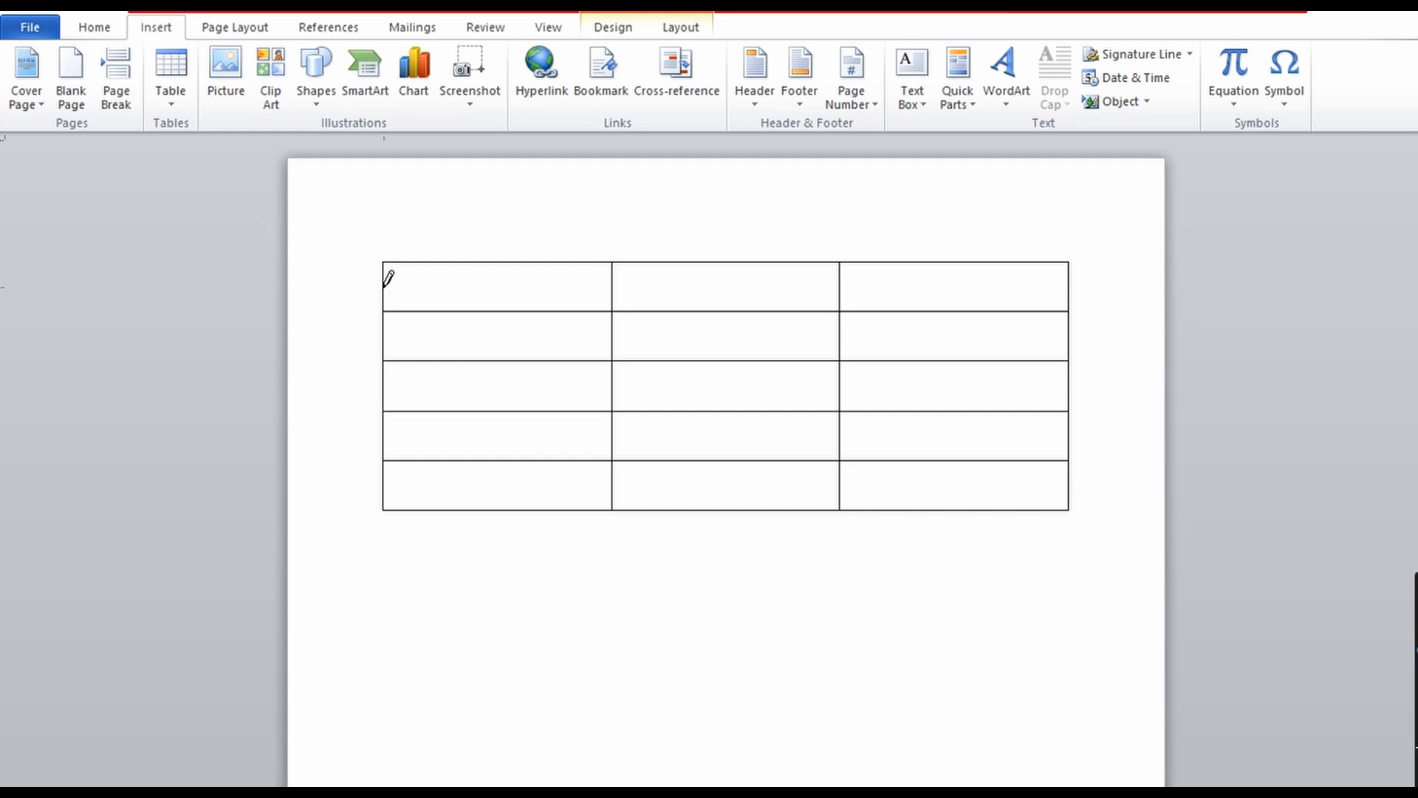
pyautogui.moveTo(384, 286); pyautogui.dragTo(612, 287)
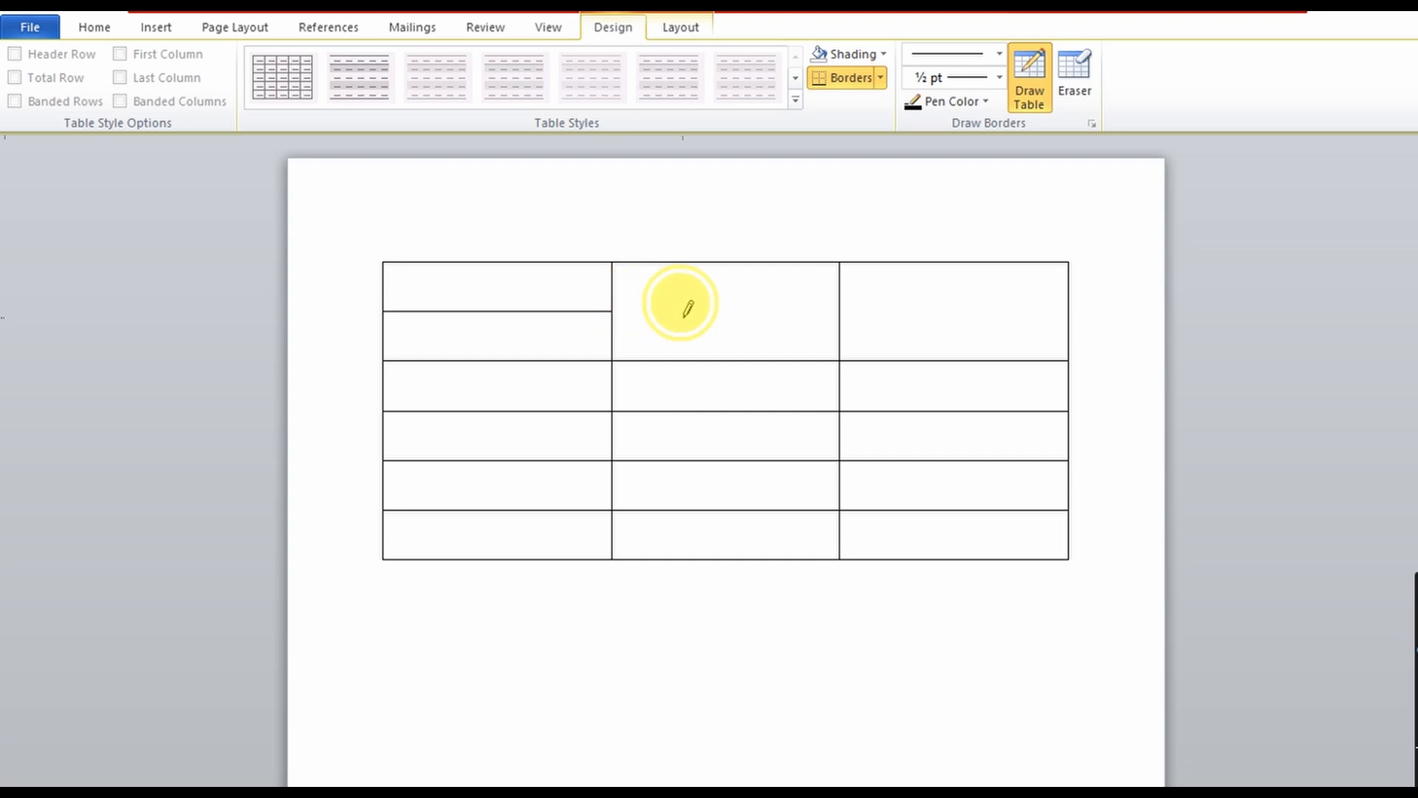
pyautogui.moveTo(724, 310); pyautogui.dragTo(813, 311)
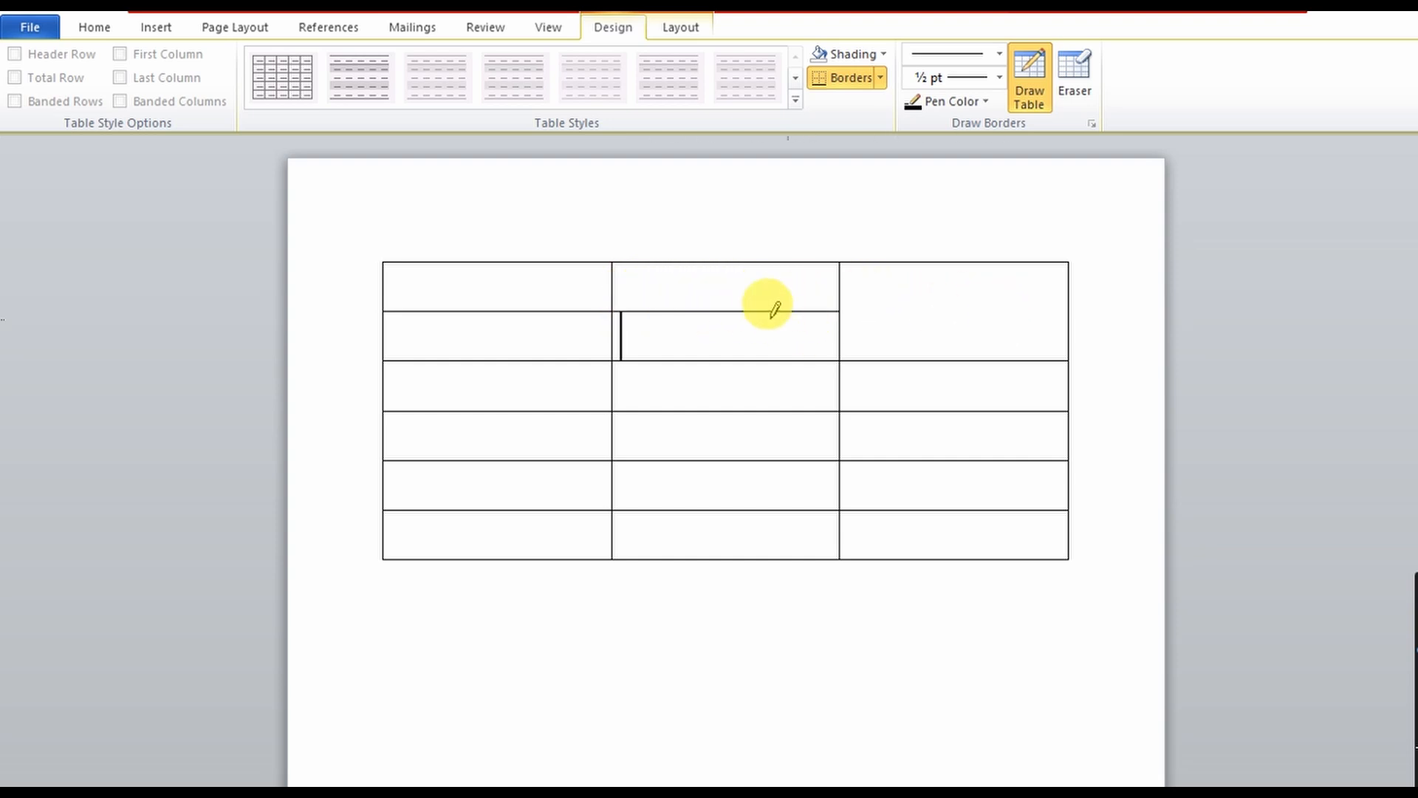
# - Draw a vertical line through the middle column, splitting its cells in the top three rows
pyautogui.click(714, 257)
pyautogui.click(719, 248)
pyautogui.moveTo(719, 255); pyautogui.dragTo(715, 391)
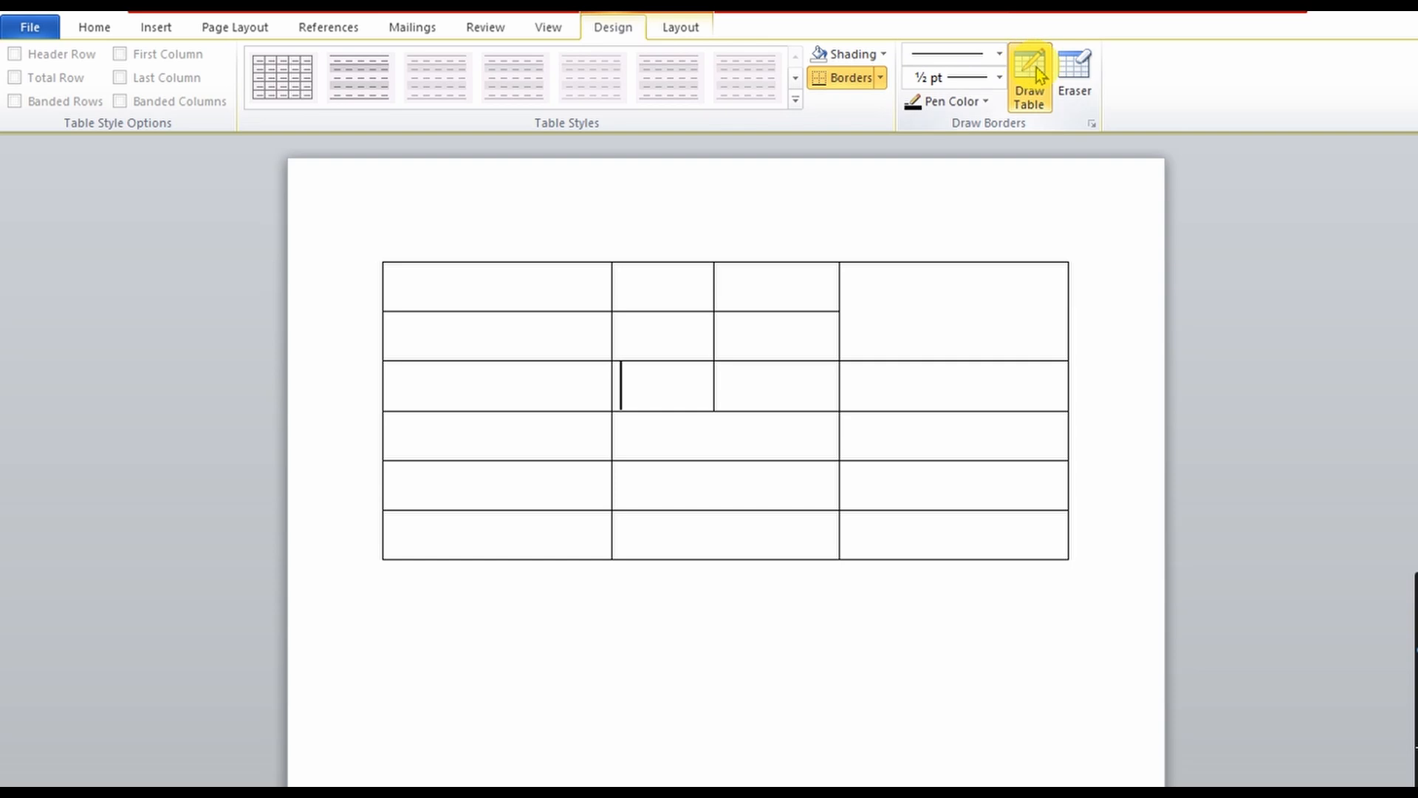
# - Erase the vertical borders between the first and middle columns in rows two and four, including the dividing line within row two
pyautogui.click(1075, 72)
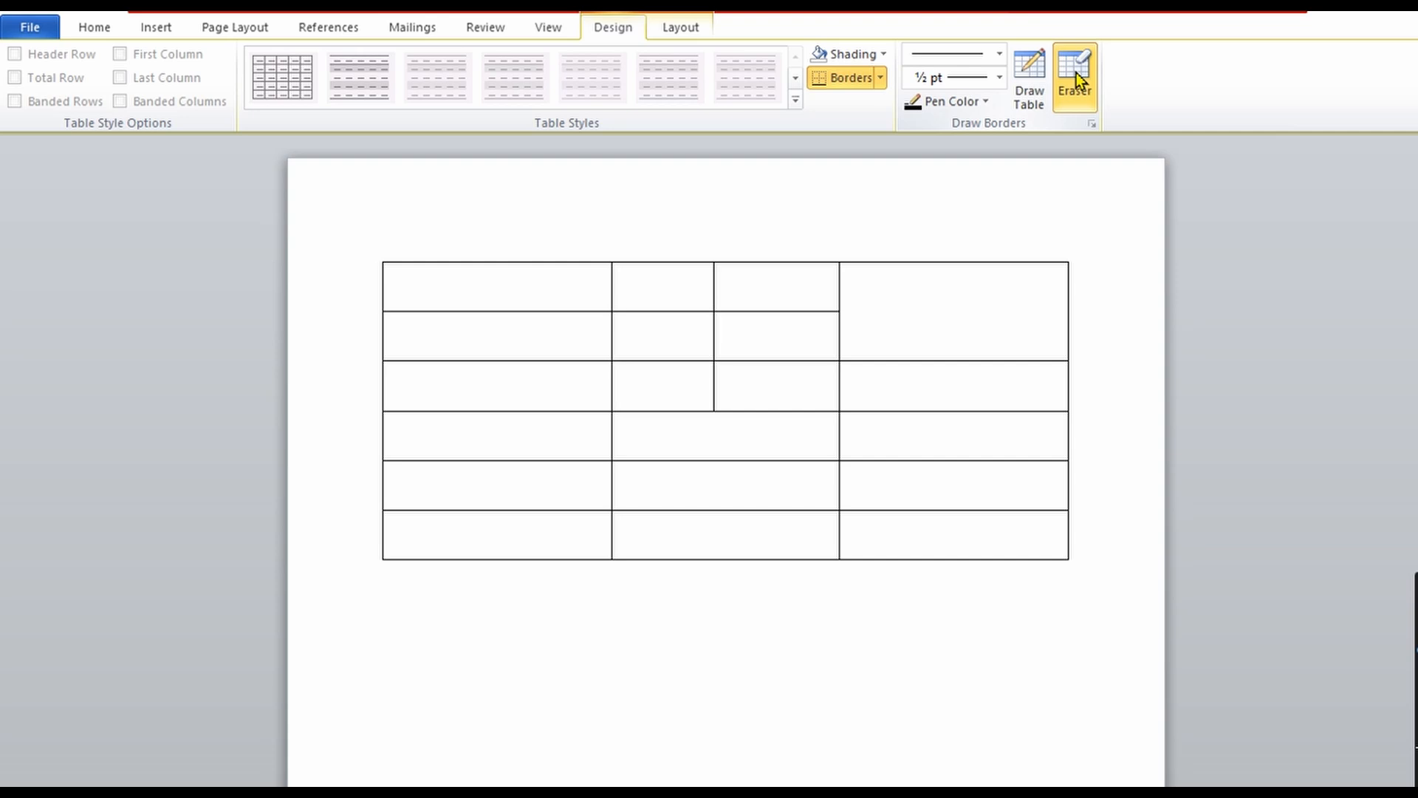
pyautogui.click(713, 336)
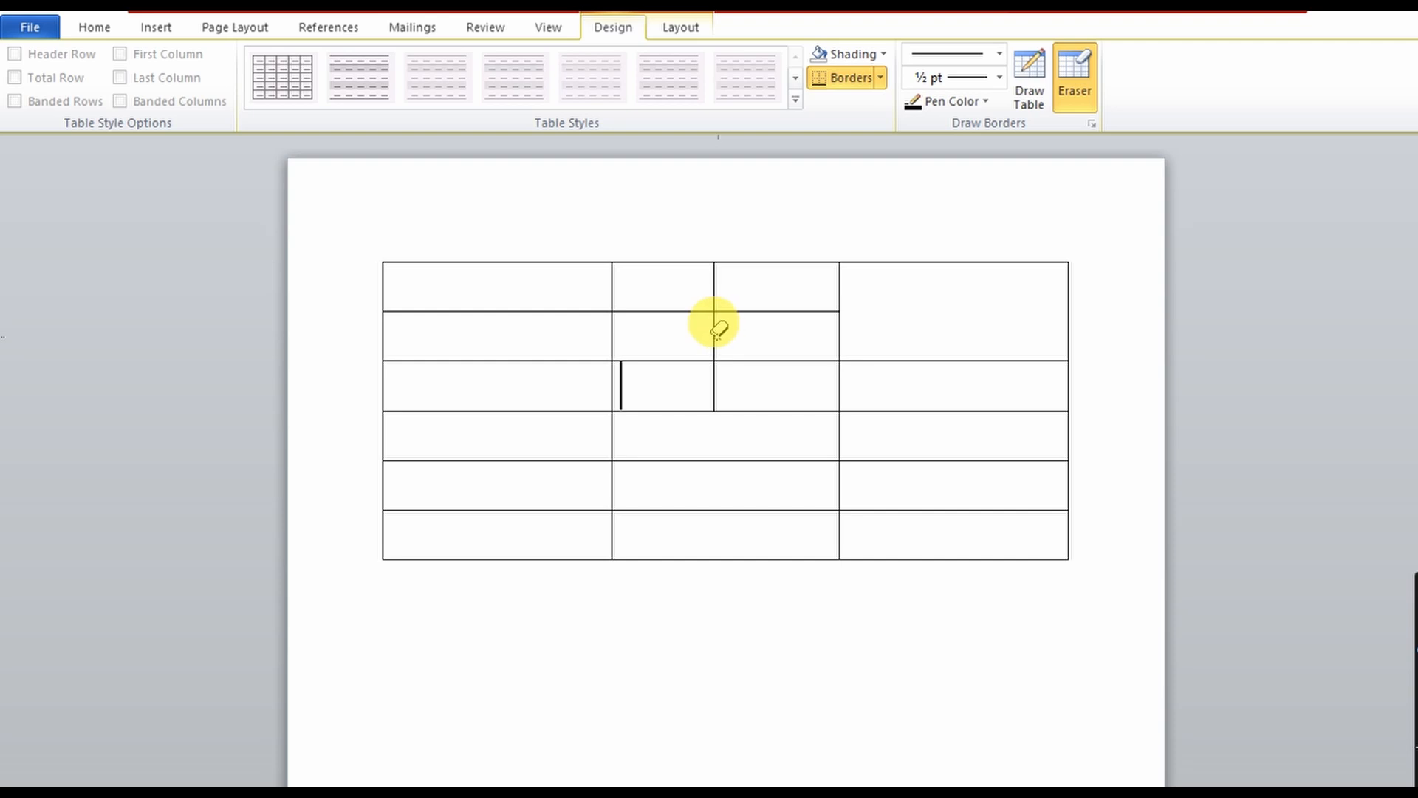
pyautogui.click(715, 327)
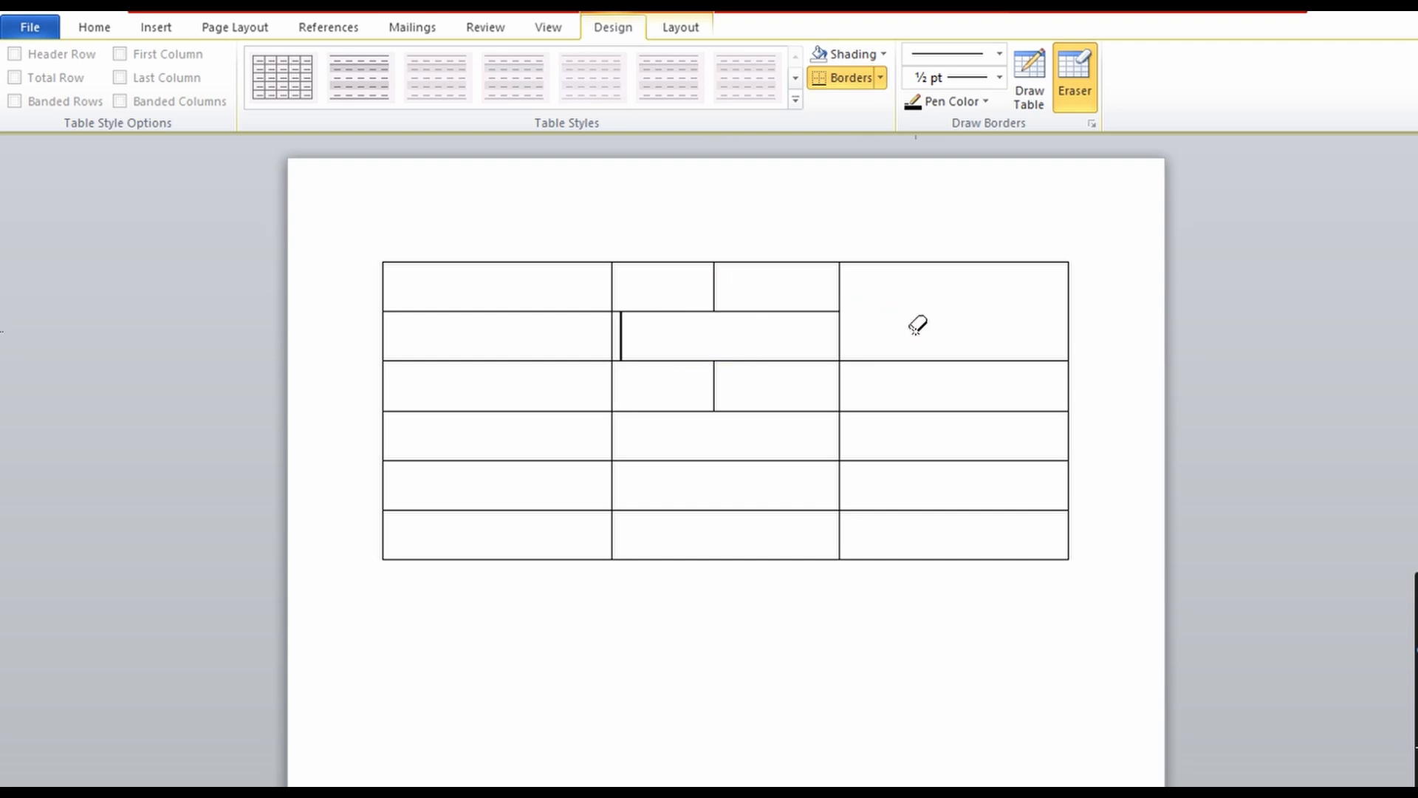
pyautogui.click(613, 325)
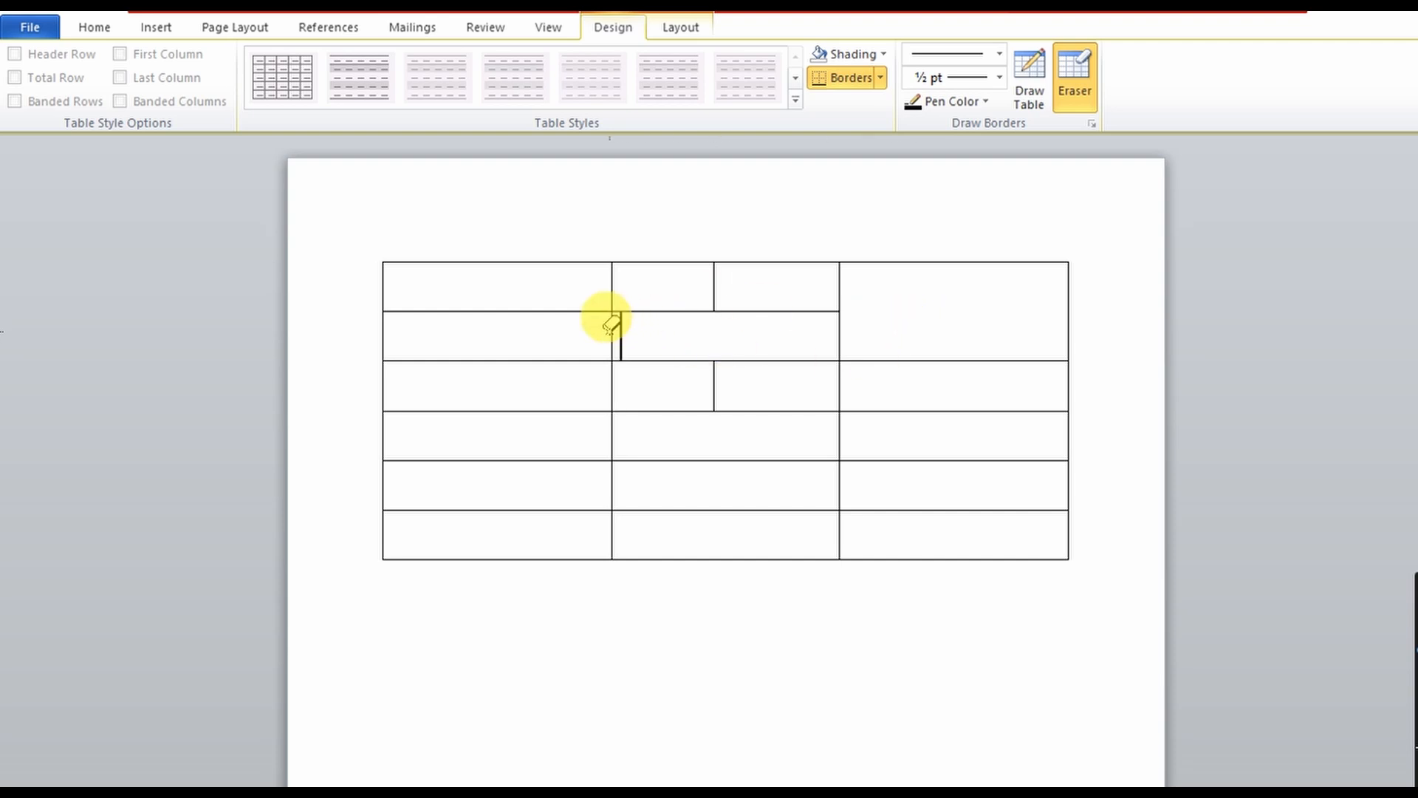
pyautogui.click(612, 322)
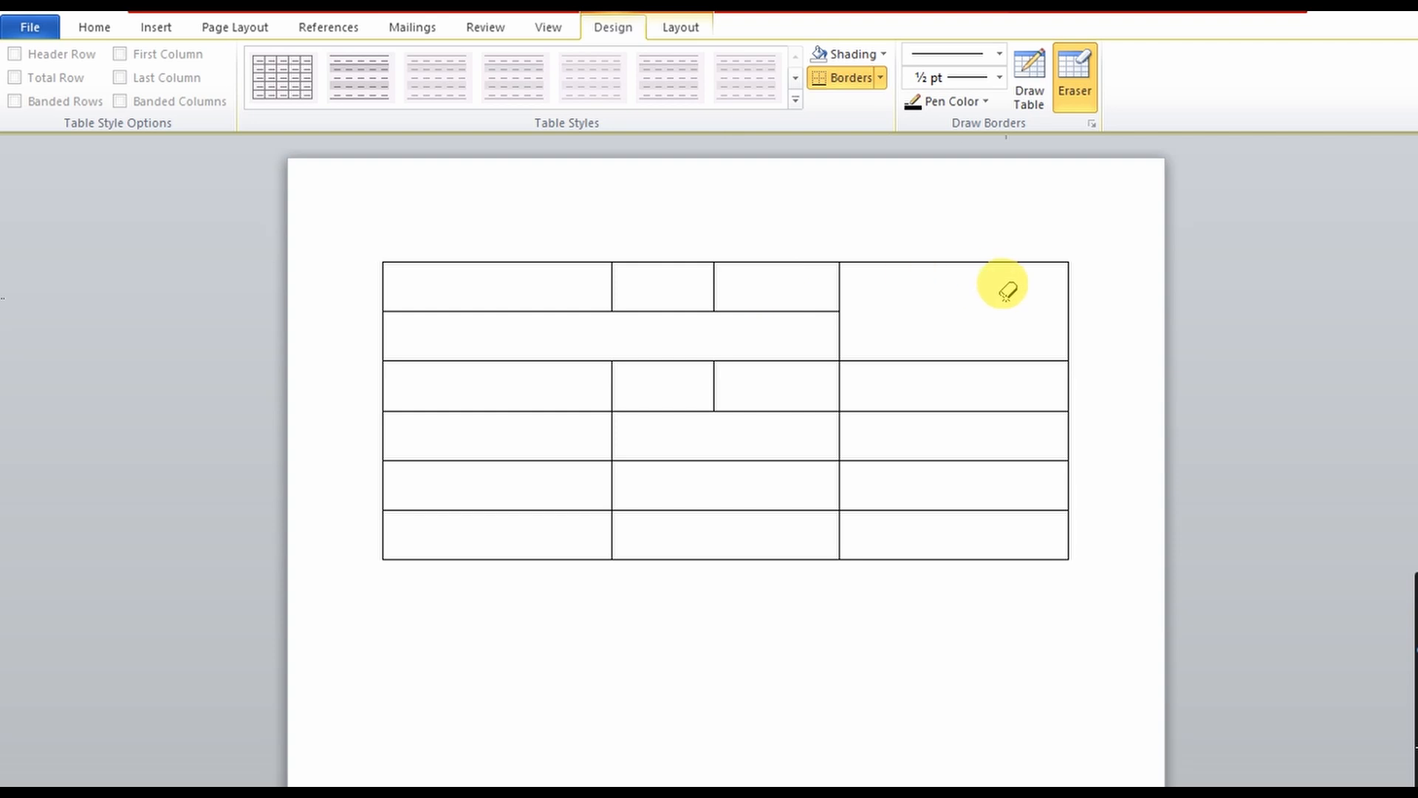
pyautogui.click(612, 424)
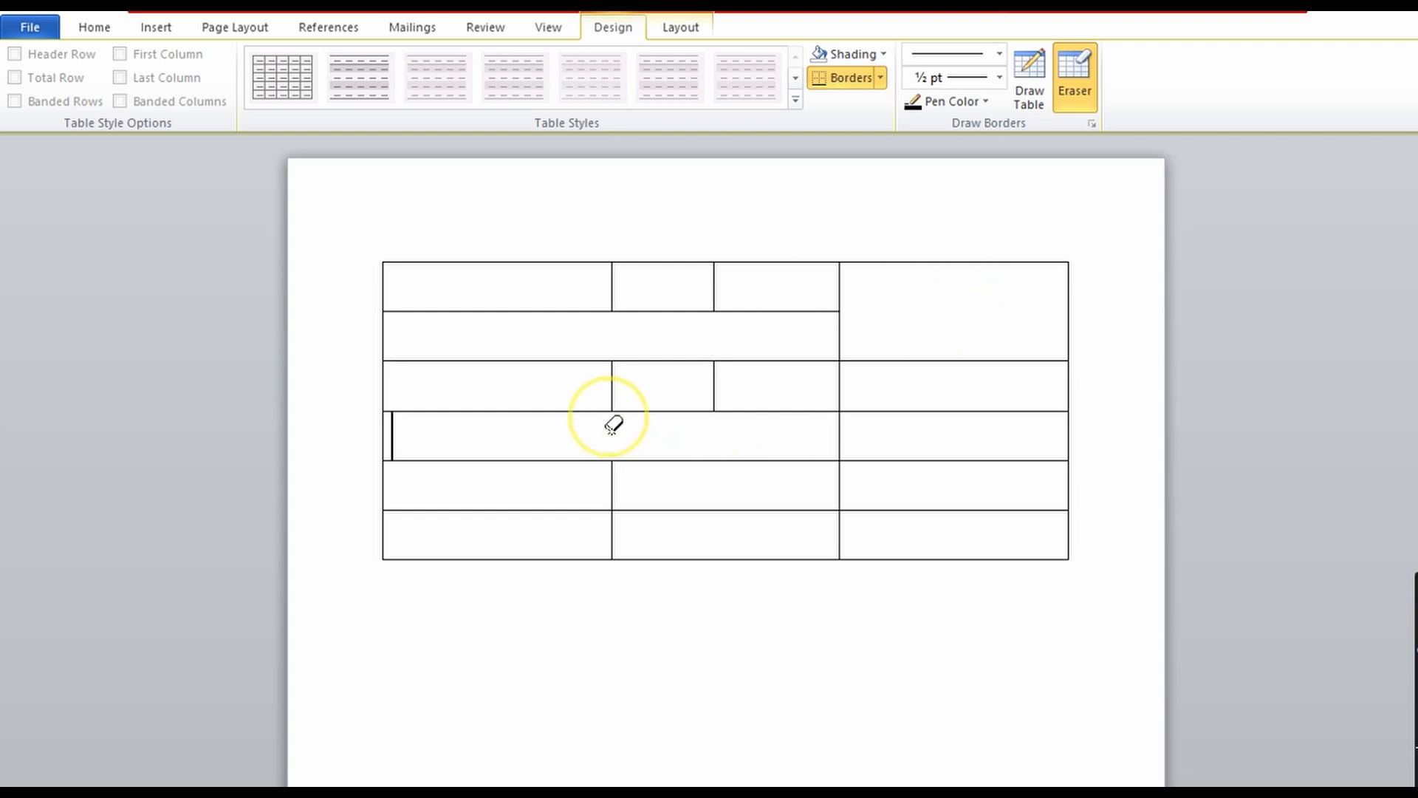
# - Erase the horizontal borders between the last two rows in the first and third columns and the border below the top-right cell
pyautogui.click(562, 509)
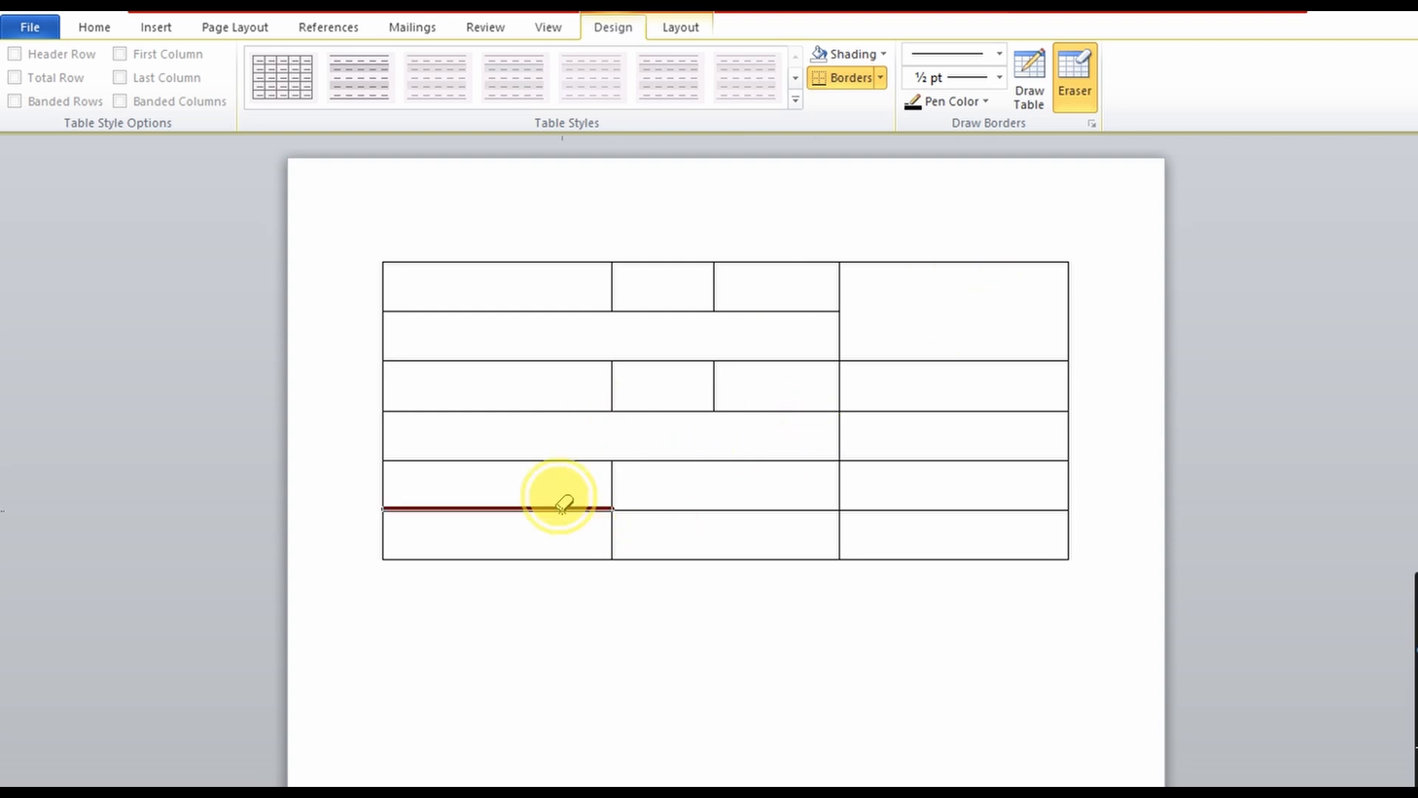
pyautogui.click(890, 508)
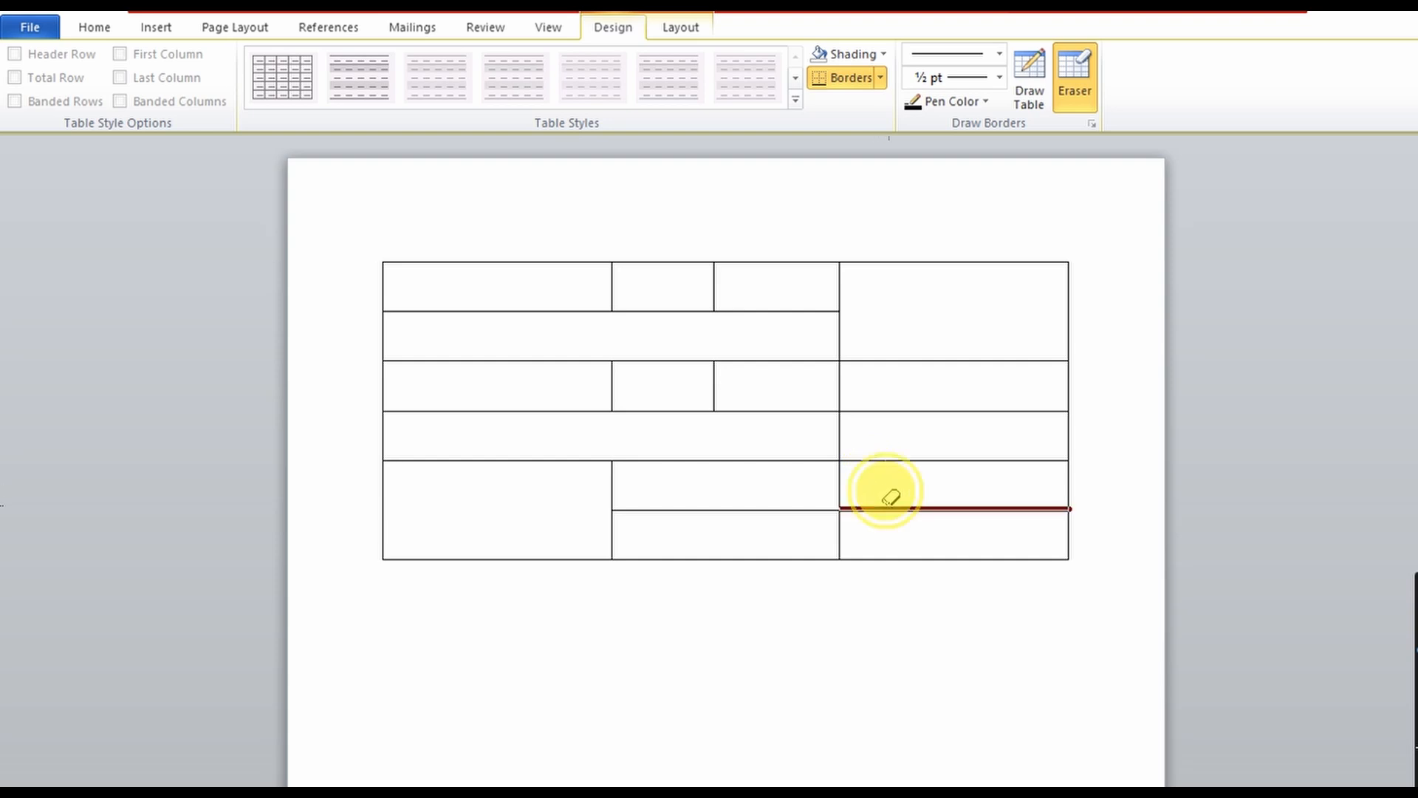
pyautogui.click(940, 359)
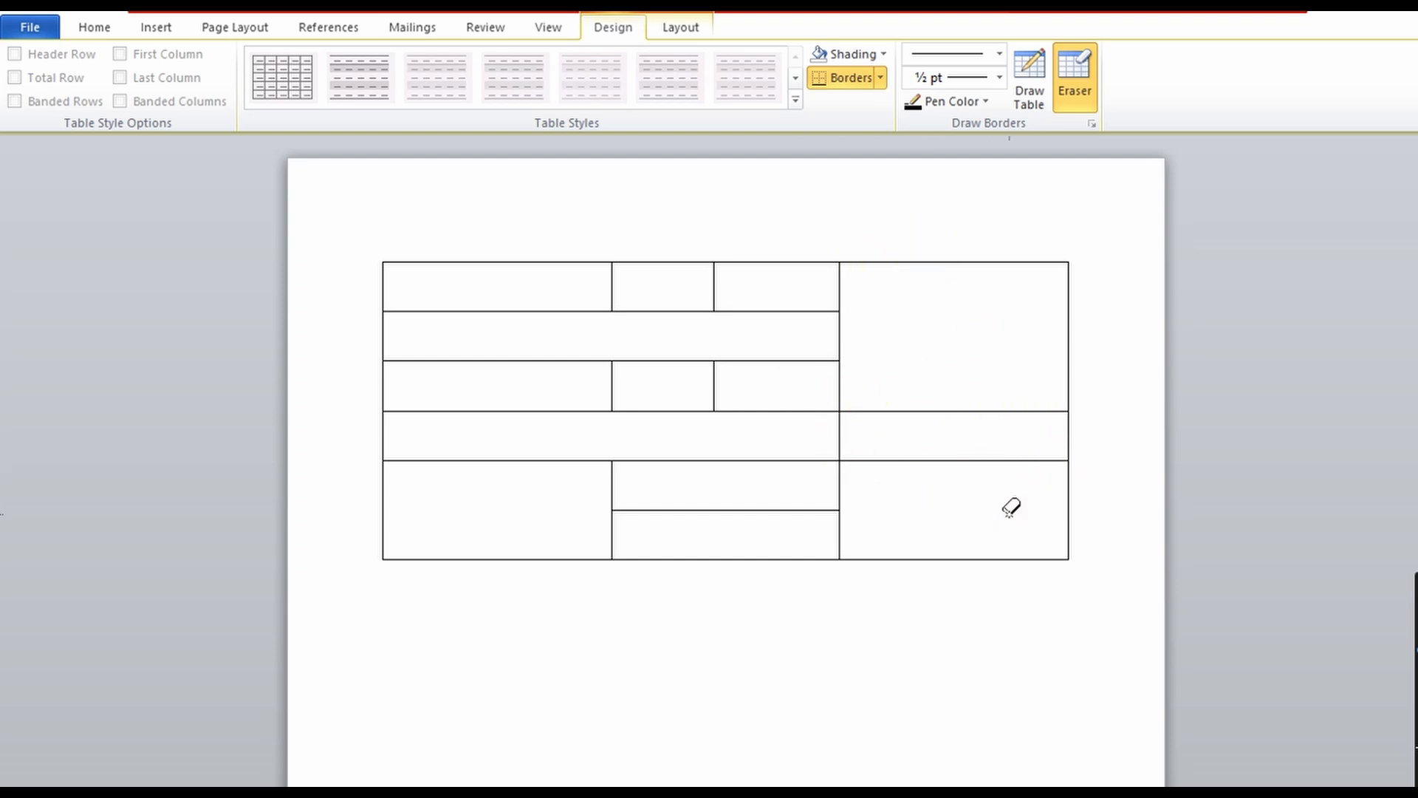
# - Draw an extra cell beneath the table's first column and a larger box diagonally below it under the middle column
pyautogui.click(1023, 91)
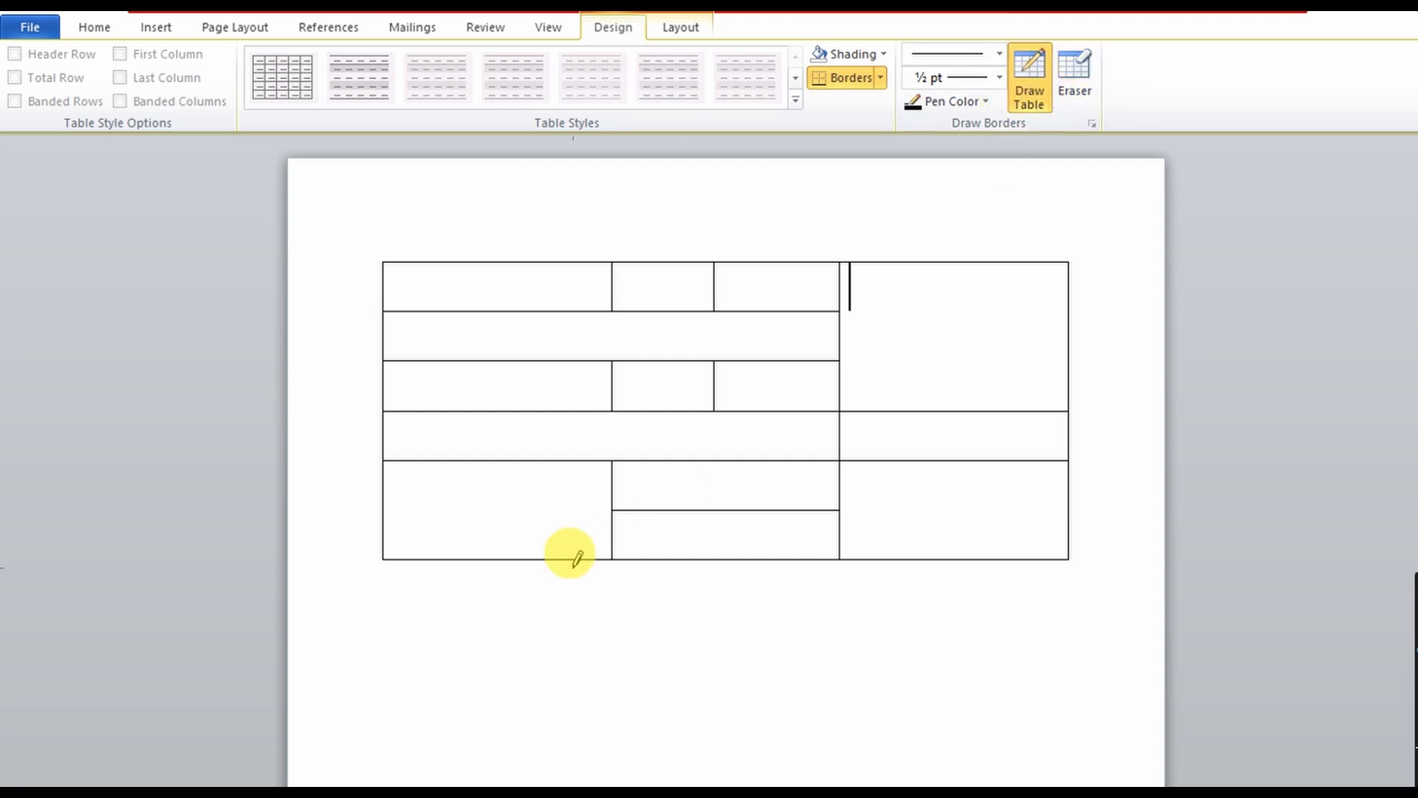
pyautogui.click(385, 561)
pyautogui.click(385, 561)
pyautogui.click(384, 575)
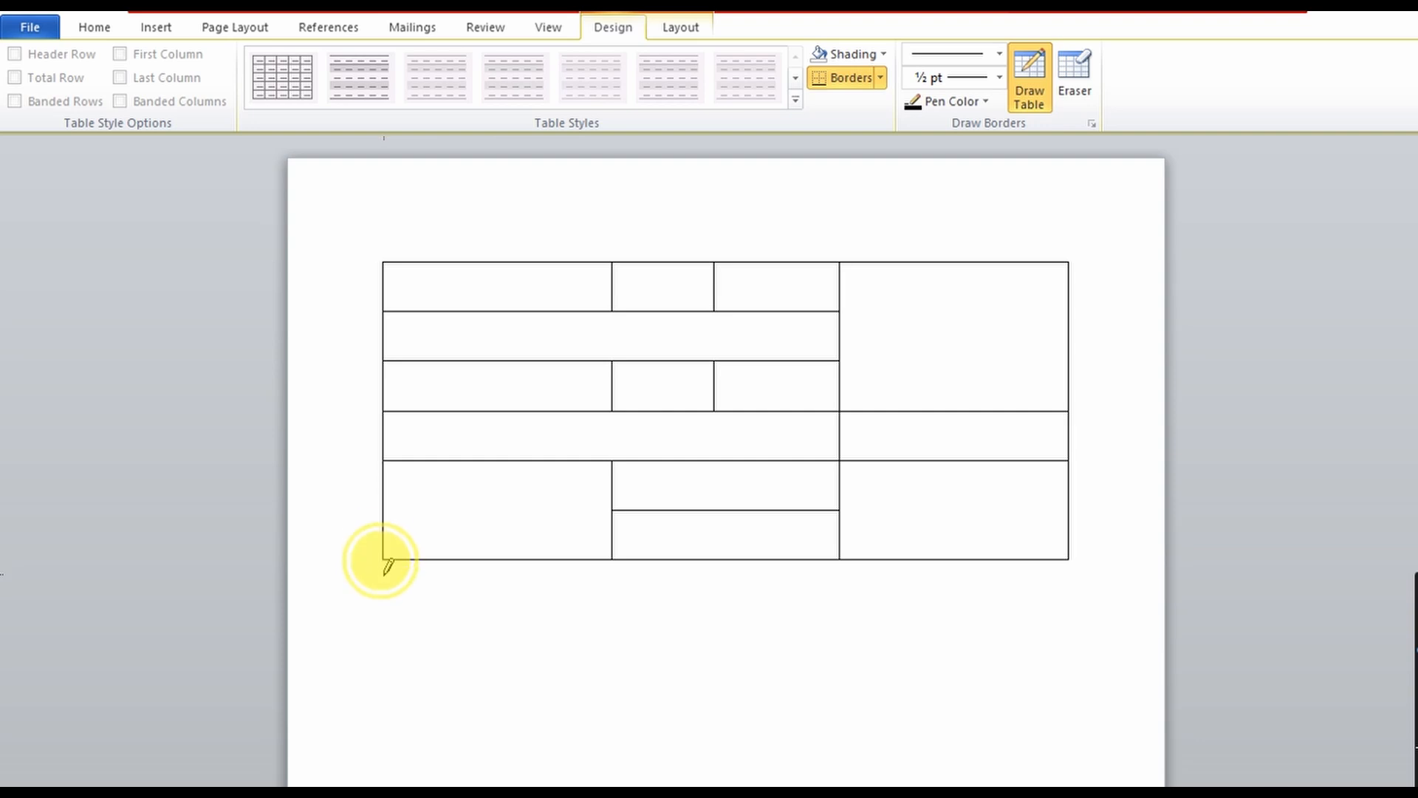
pyautogui.moveTo(383, 560)
pyautogui.mouseDown()
pyautogui.moveTo(385, 608)
pyautogui.moveTo(614, 604)
pyautogui.moveTo(650, 700)
pyautogui.moveTo(802, 732)
pyautogui.mouseUp()
pyautogui.click(614, 606)
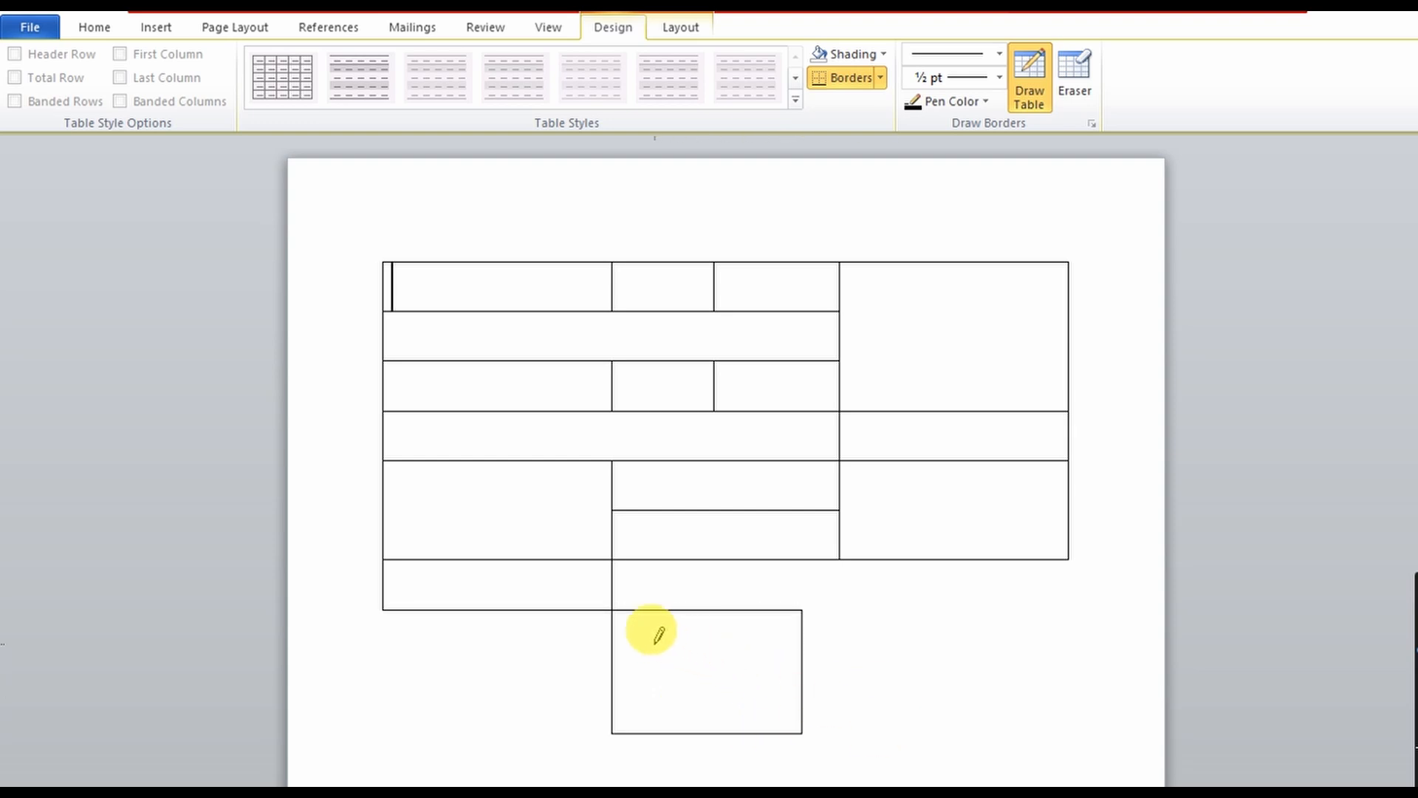
# - Draw a small box nested in the lower box, another under the third column and one below the middle column's last row
pyautogui.moveTo(655, 630); pyautogui.dragTo(746, 699)
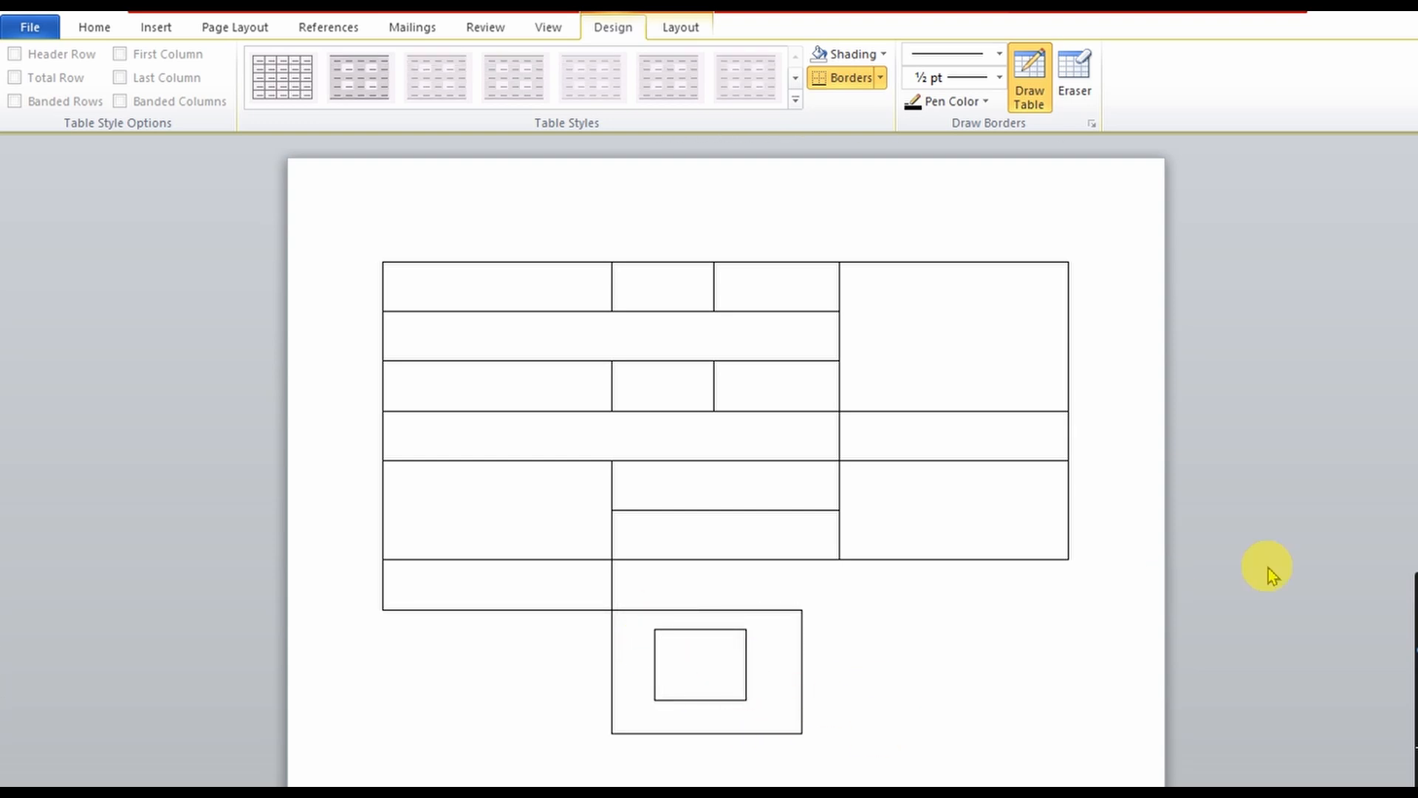
pyautogui.scroll(-3, 724, 443)
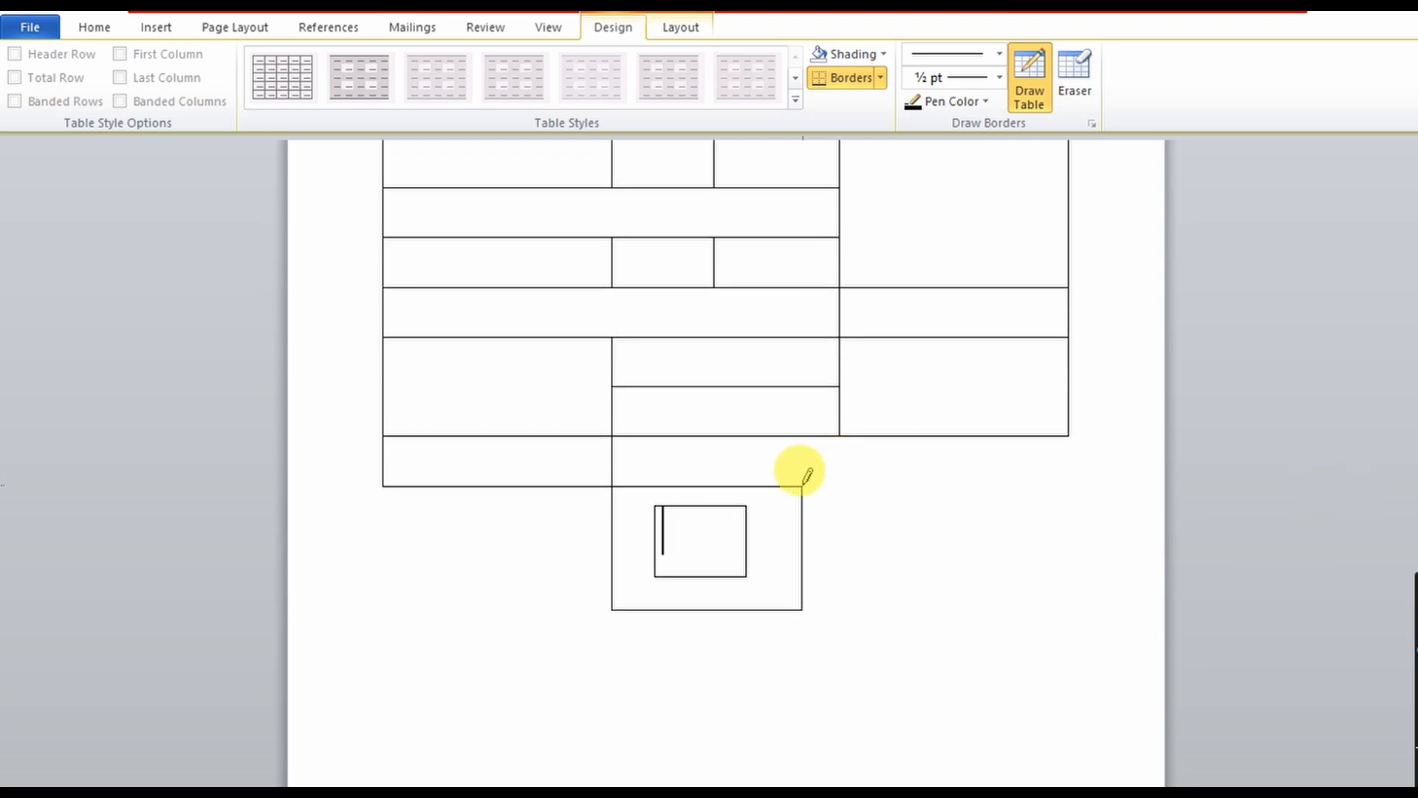
pyautogui.moveTo(802, 485)
pyautogui.mouseDown()
pyautogui.moveTo(874, 440)
pyautogui.moveTo(1075, 447)
pyautogui.mouseUp()
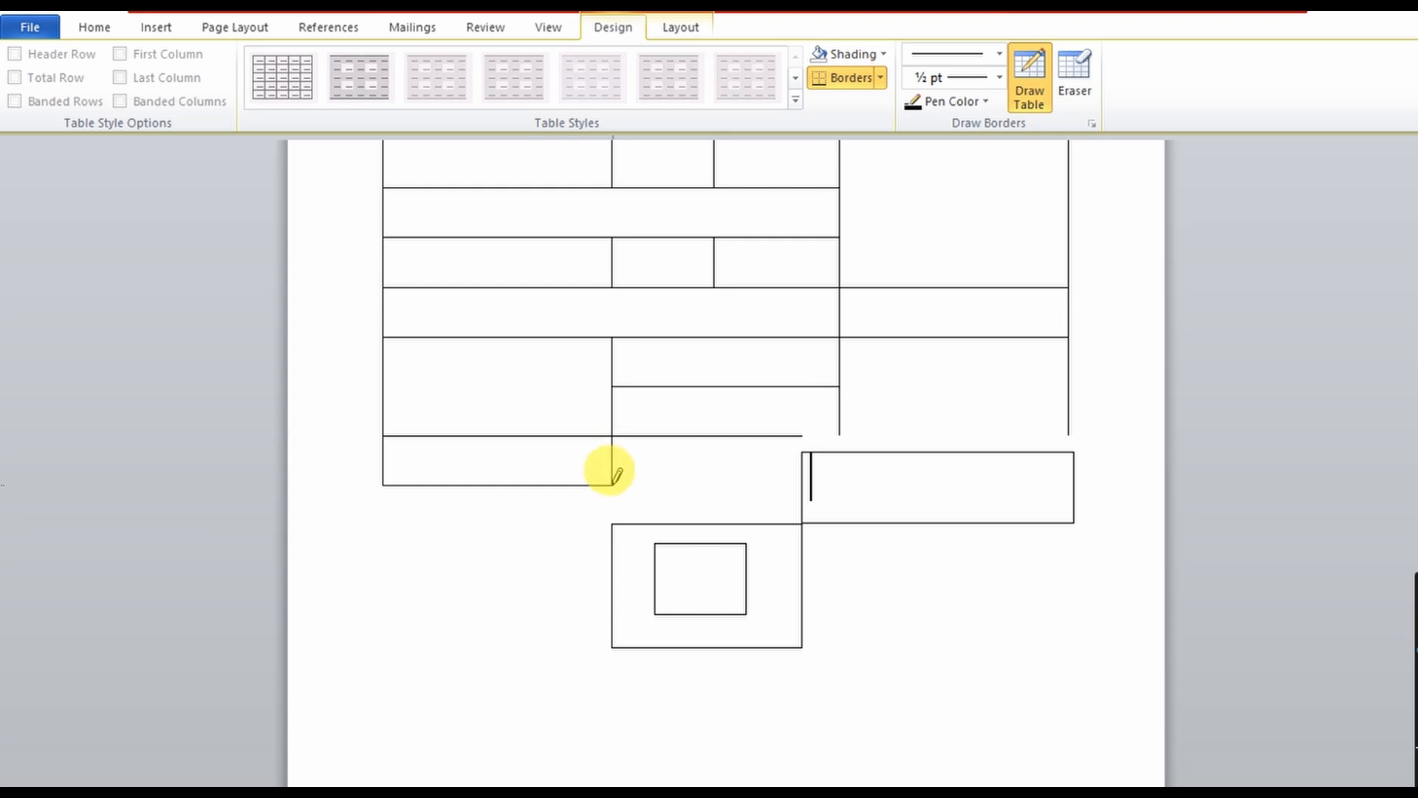
pyautogui.moveTo(622, 450)
pyautogui.mouseDown()
pyautogui.moveTo(766, 497)
pyautogui.moveTo(753, 471)
pyautogui.moveTo(776, 493)
pyautogui.moveTo(779, 473)
pyautogui.moveTo(785, 494)
pyautogui.mouseUp()
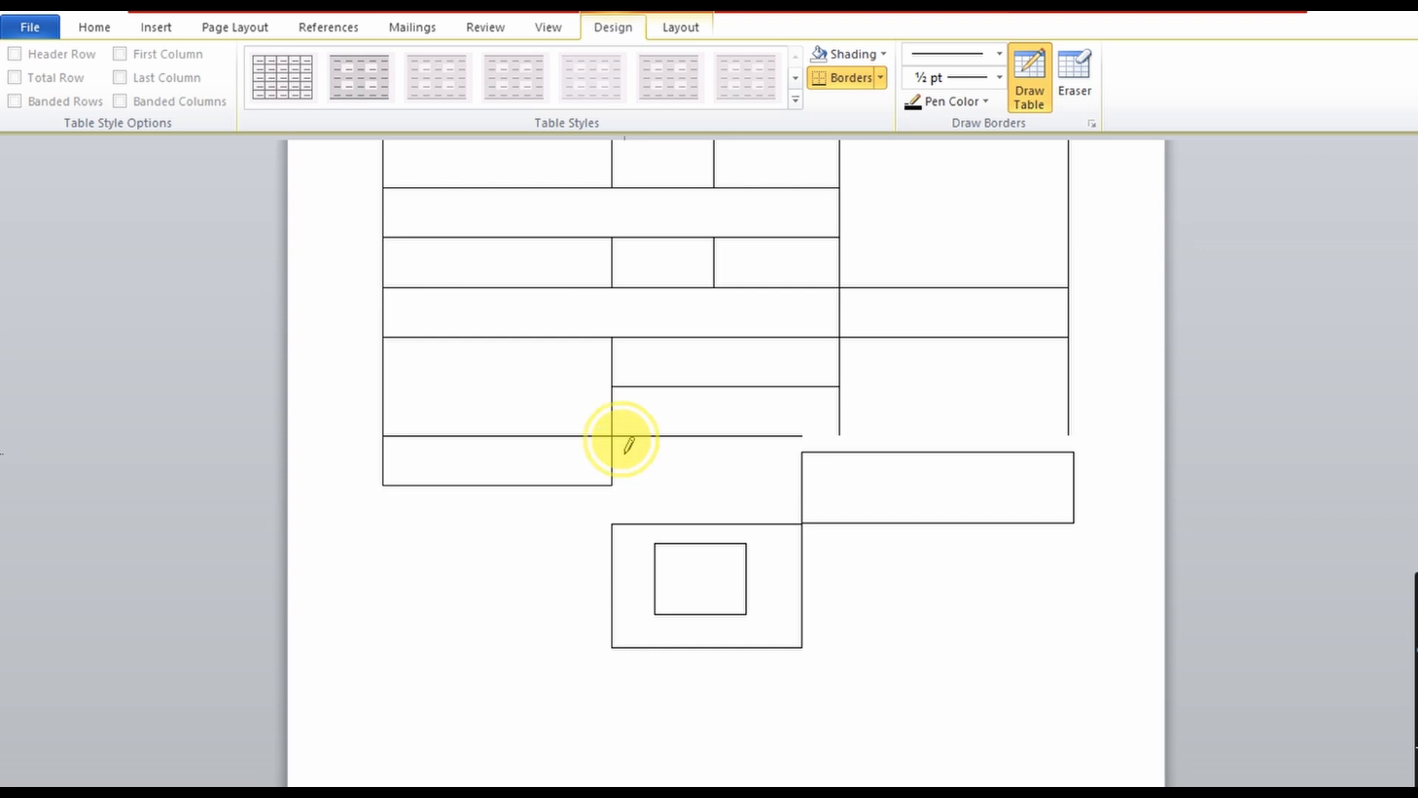
pyautogui.moveTo(627, 454)
pyautogui.mouseDown()
pyautogui.moveTo(720, 483)
pyautogui.moveTo(774, 446)
pyautogui.moveTo(777, 493)
pyautogui.moveTo(775, 464)
pyautogui.mouseUp()
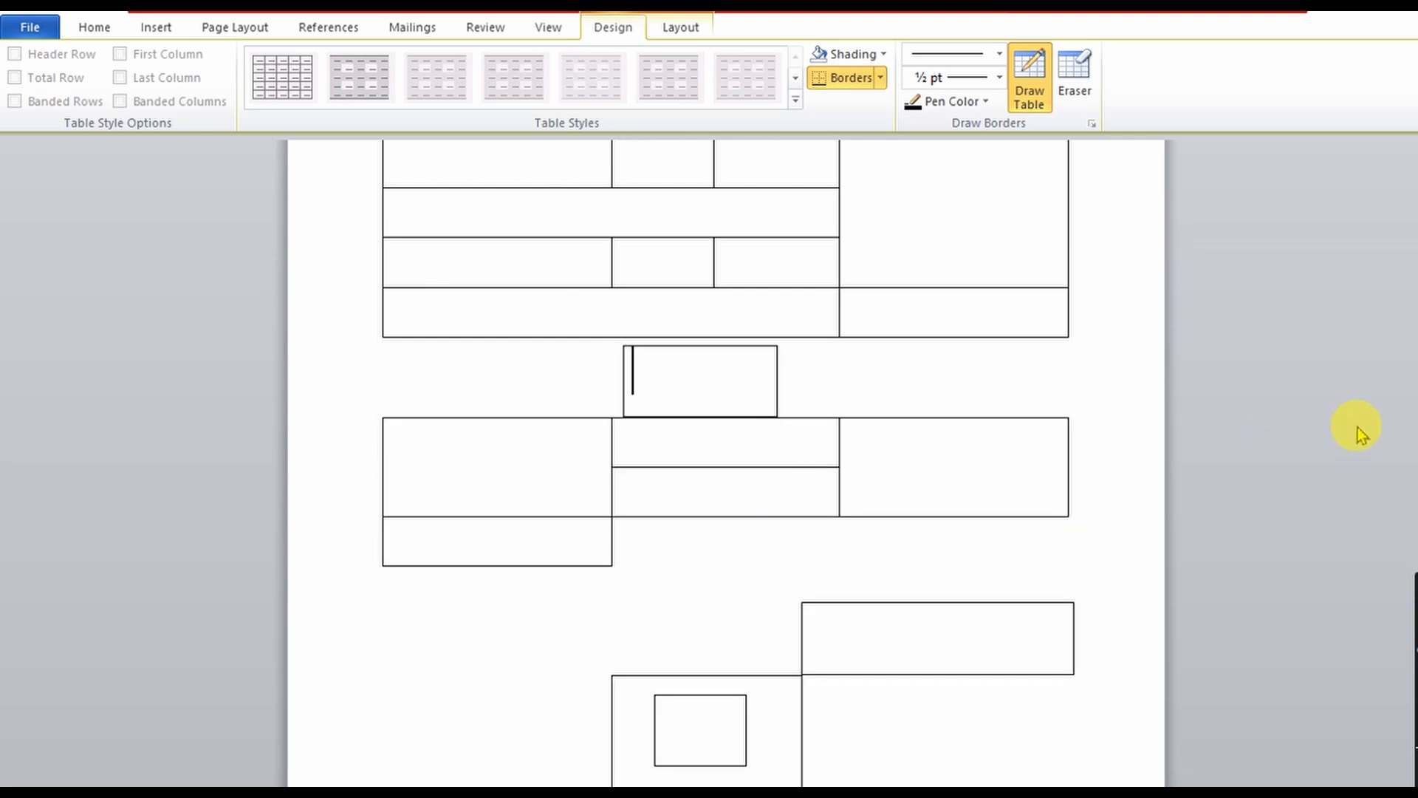
pyautogui.scroll(3, 726, 463)
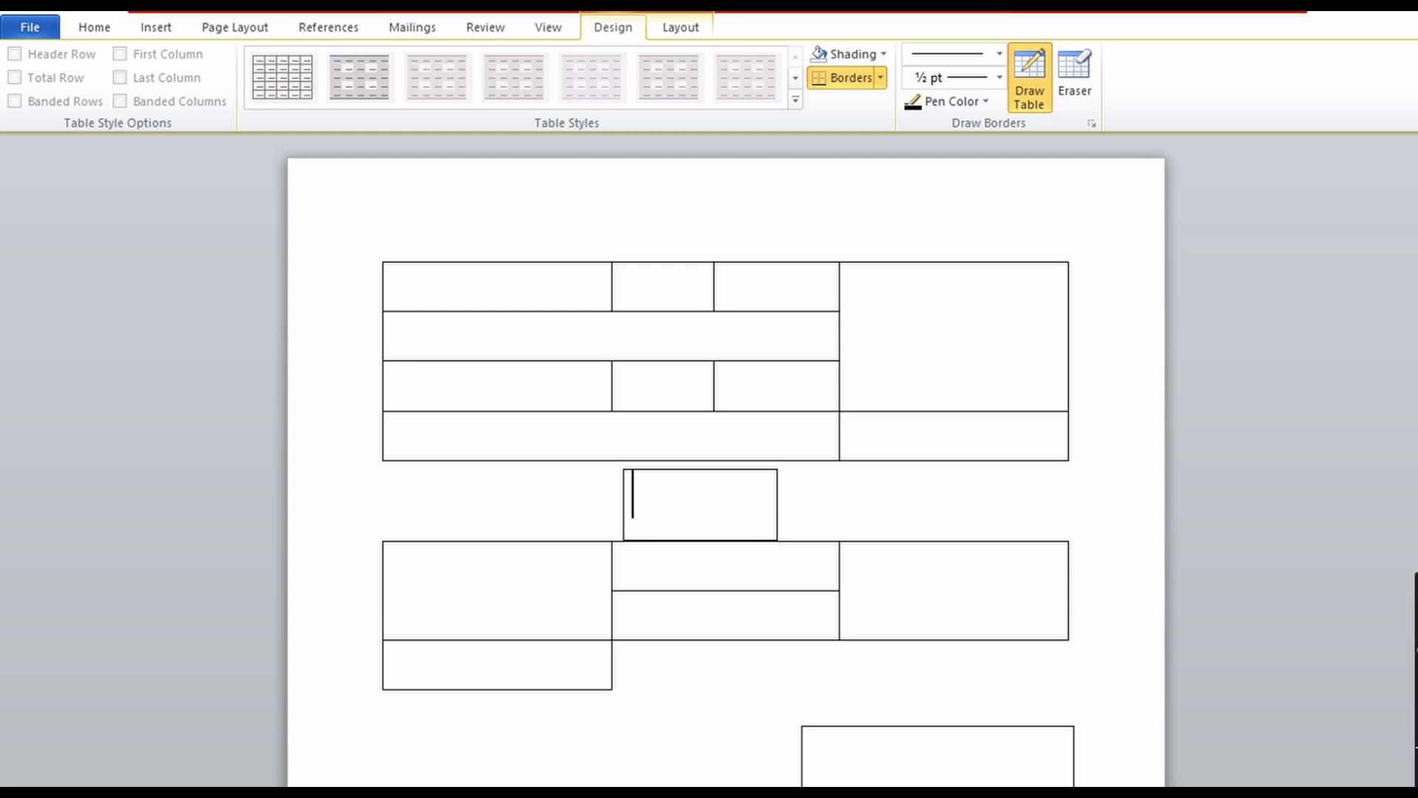
# - Erase the small middle box's right edge, the top-right cell's upper border, the line below row three and the top-left cell's lower border
pyautogui.click(1078, 92)
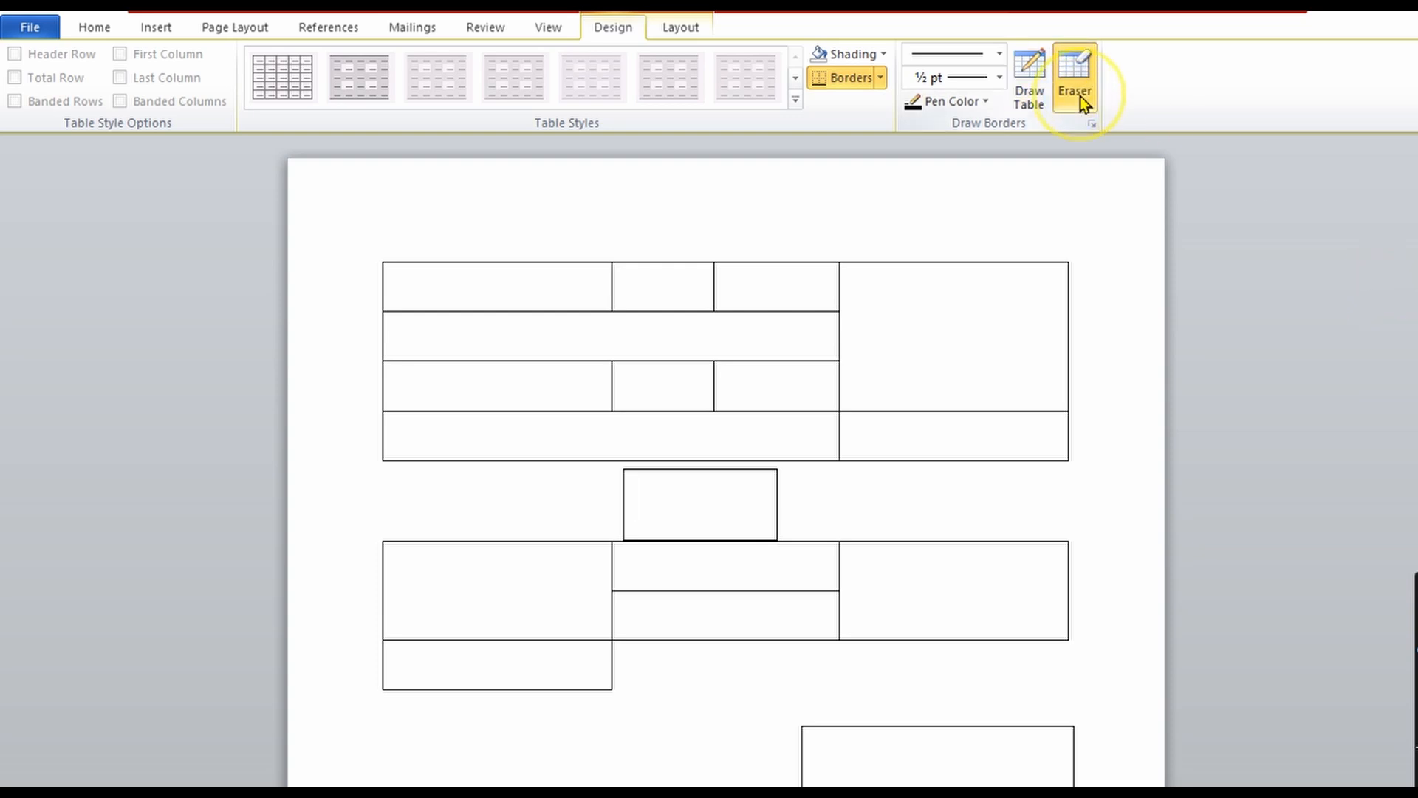
pyautogui.click(780, 491)
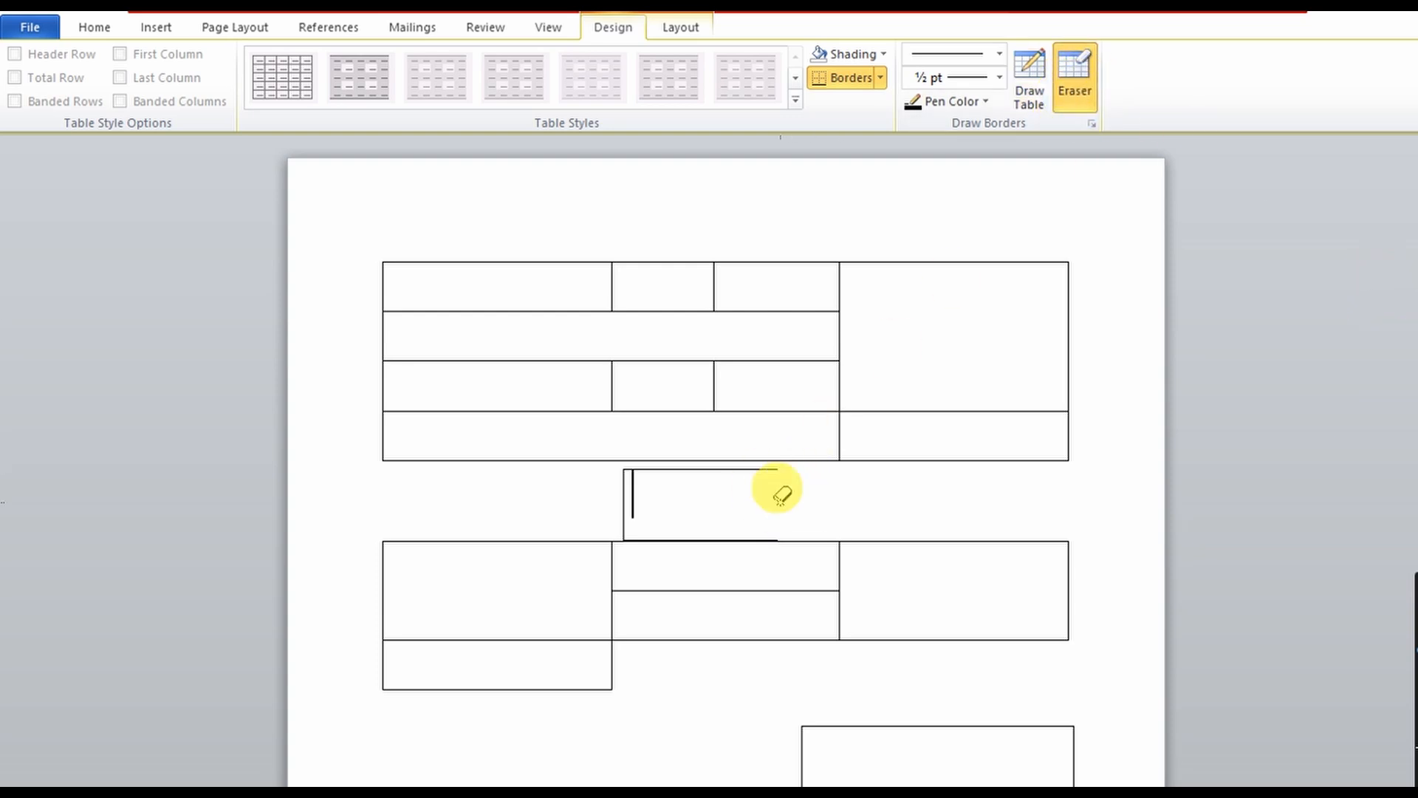
pyautogui.click(960, 259)
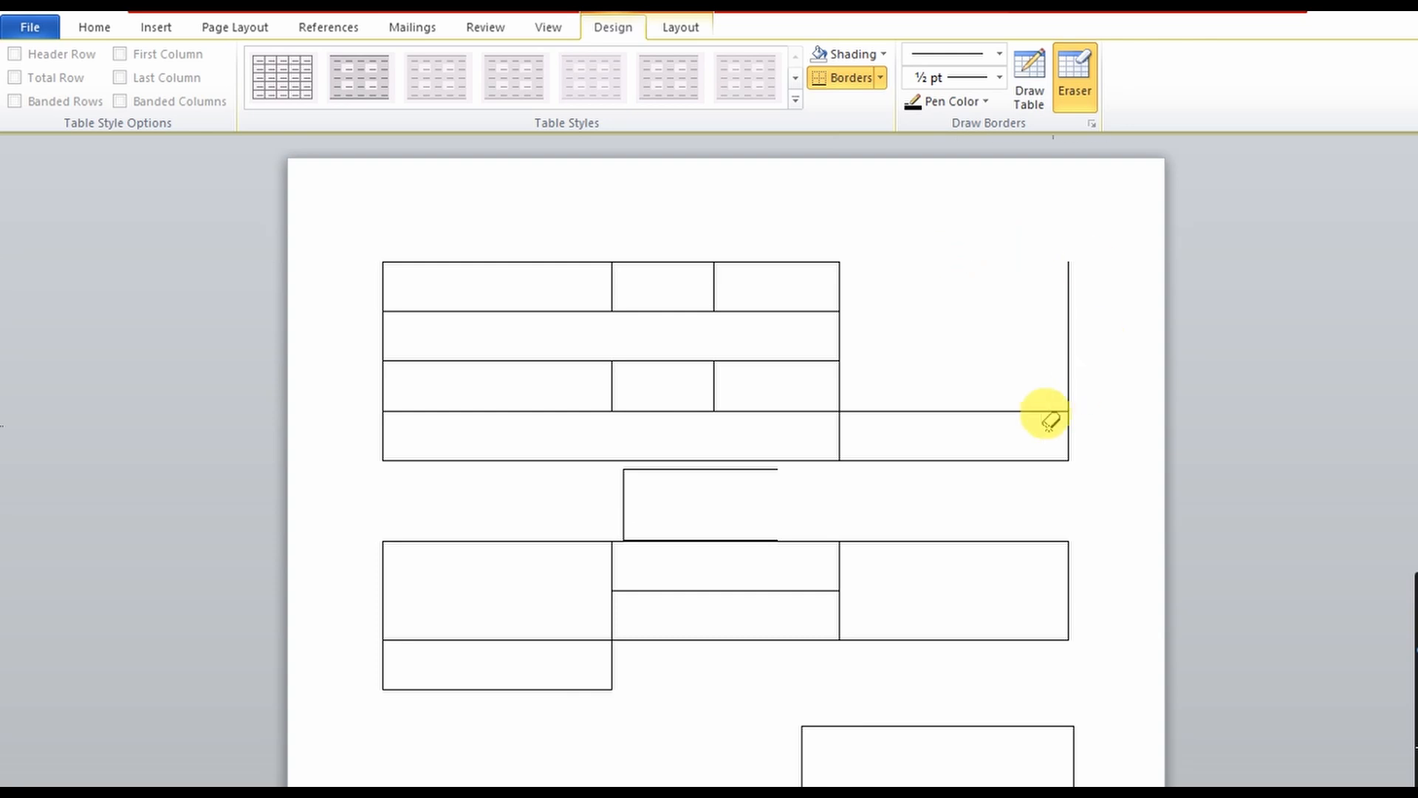
pyautogui.click(960, 458)
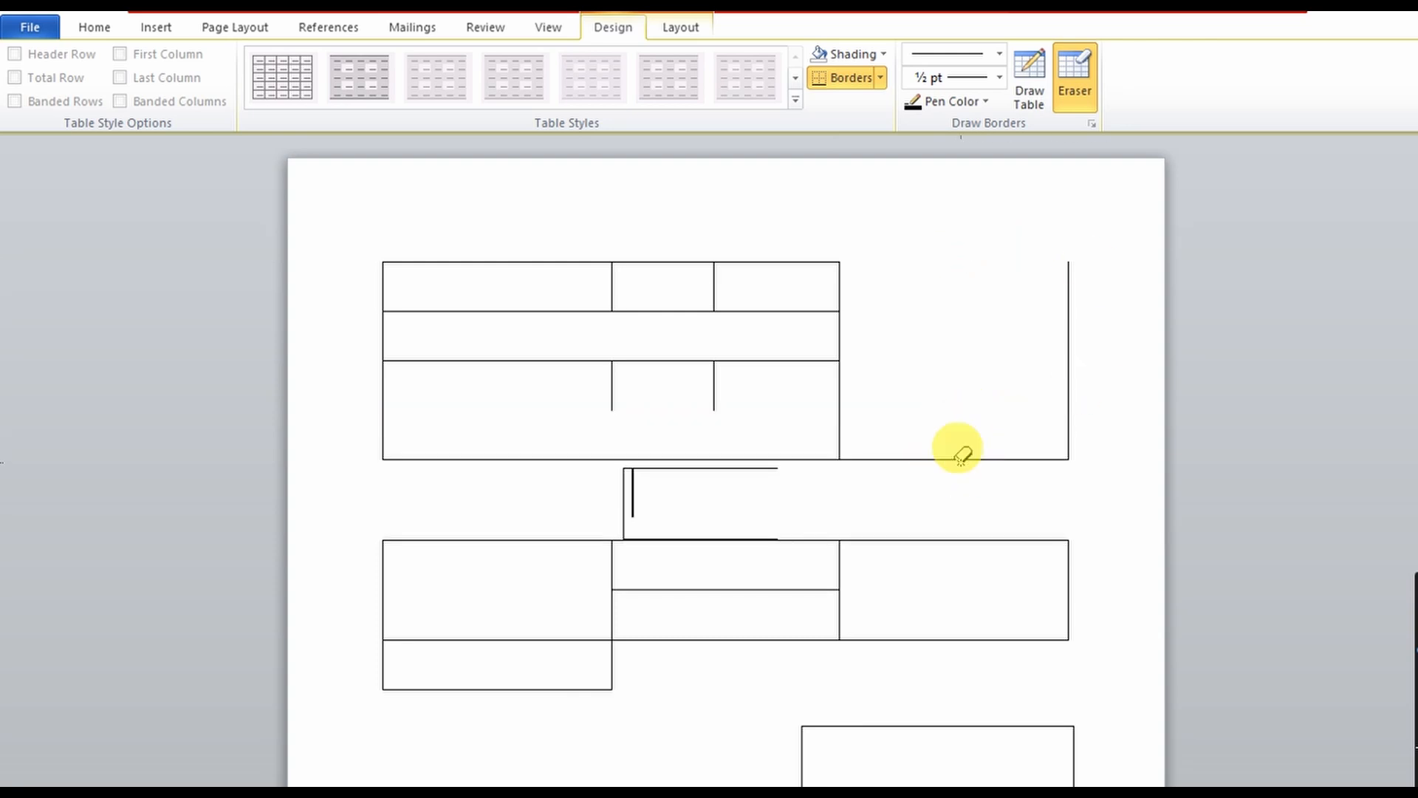
pyautogui.click(960, 458)
pyautogui.click(963, 456)
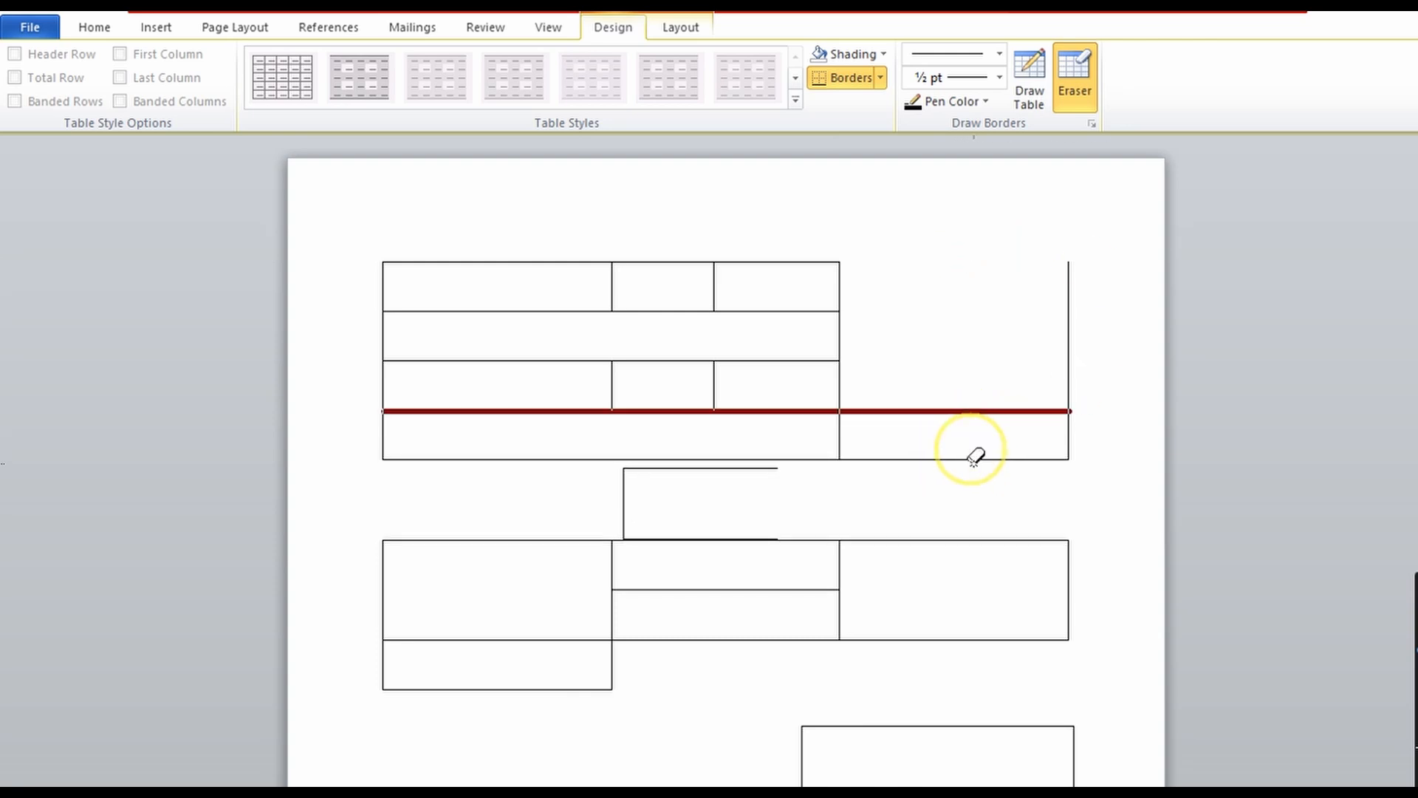
pyautogui.click(949, 446)
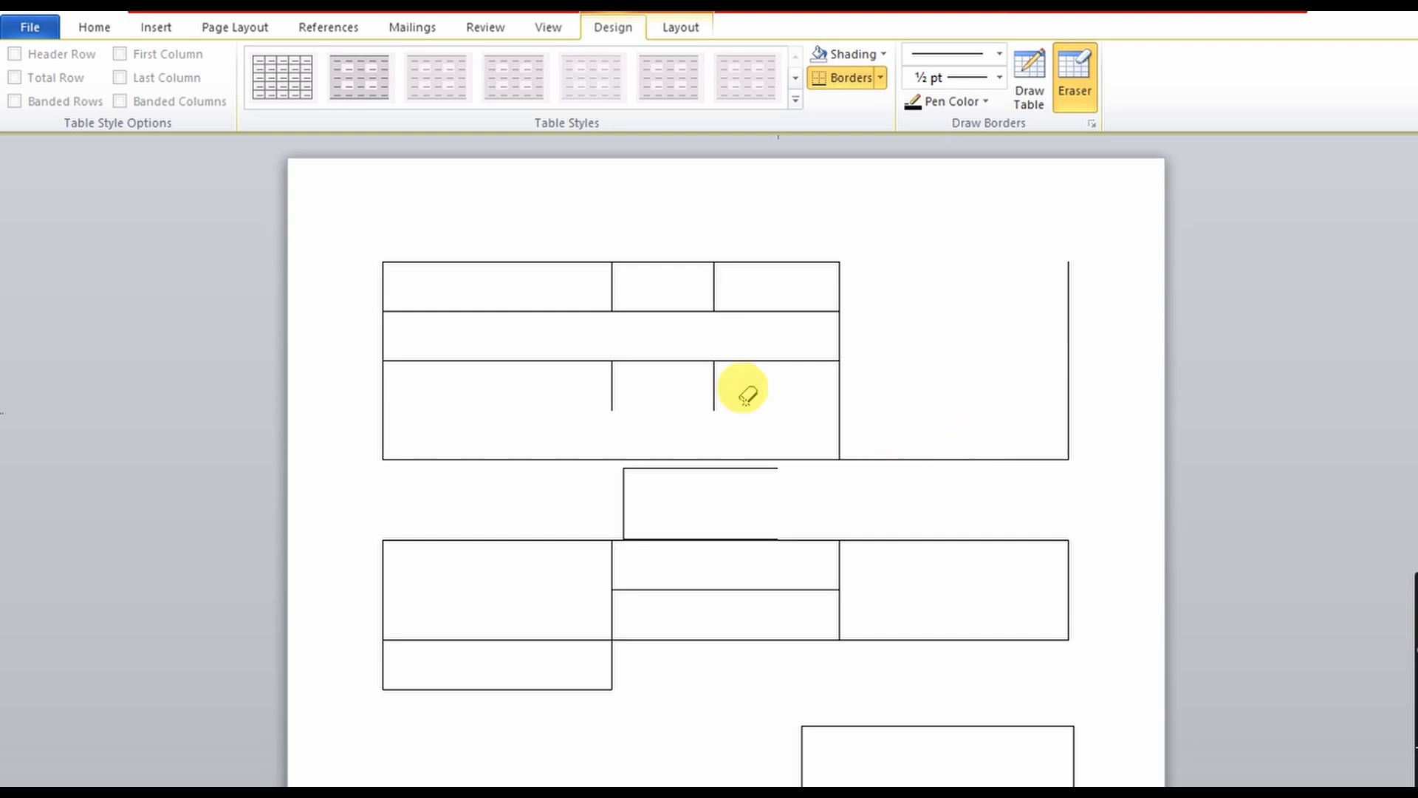
pyautogui.click(482, 309)
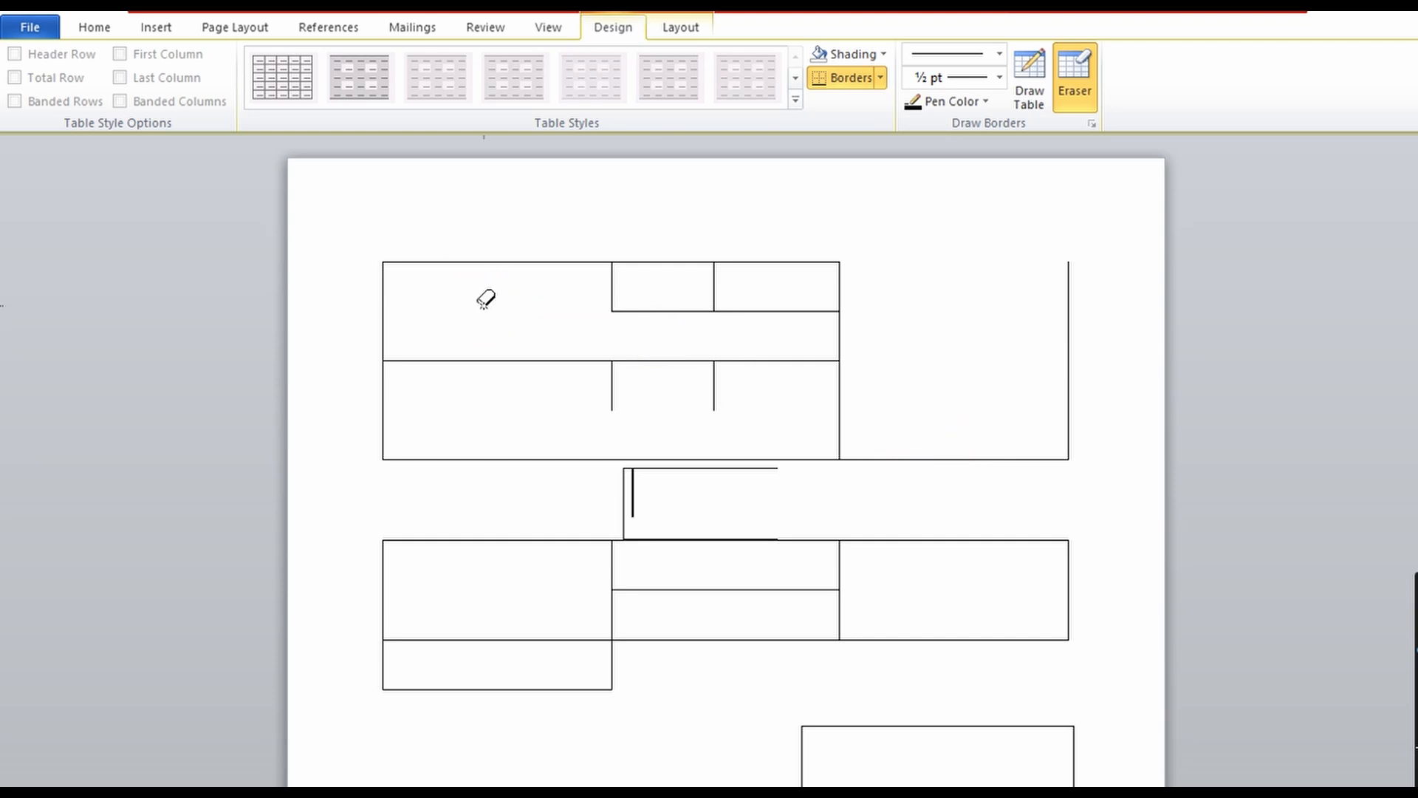
pyautogui.click(661, 260)
# - Undo the latest border erasures and the separately drawn boxes, keeping the extra cell beneath the first column
pyautogui.hotkey('ctrl', 'z')
pyautogui.hotkey('ctrl', 'z')
pyautogui.hotkey('ctrl', 'z')
pyautogui.hotkey('ctrl', 'z')
pyautogui.hotkey('ctrl', 'z')
pyautogui.hotkey('ctrl', 'z')
pyautogui.hotkey('ctrl', 'z')
pyautogui.hotkey('ctrl', 'z')
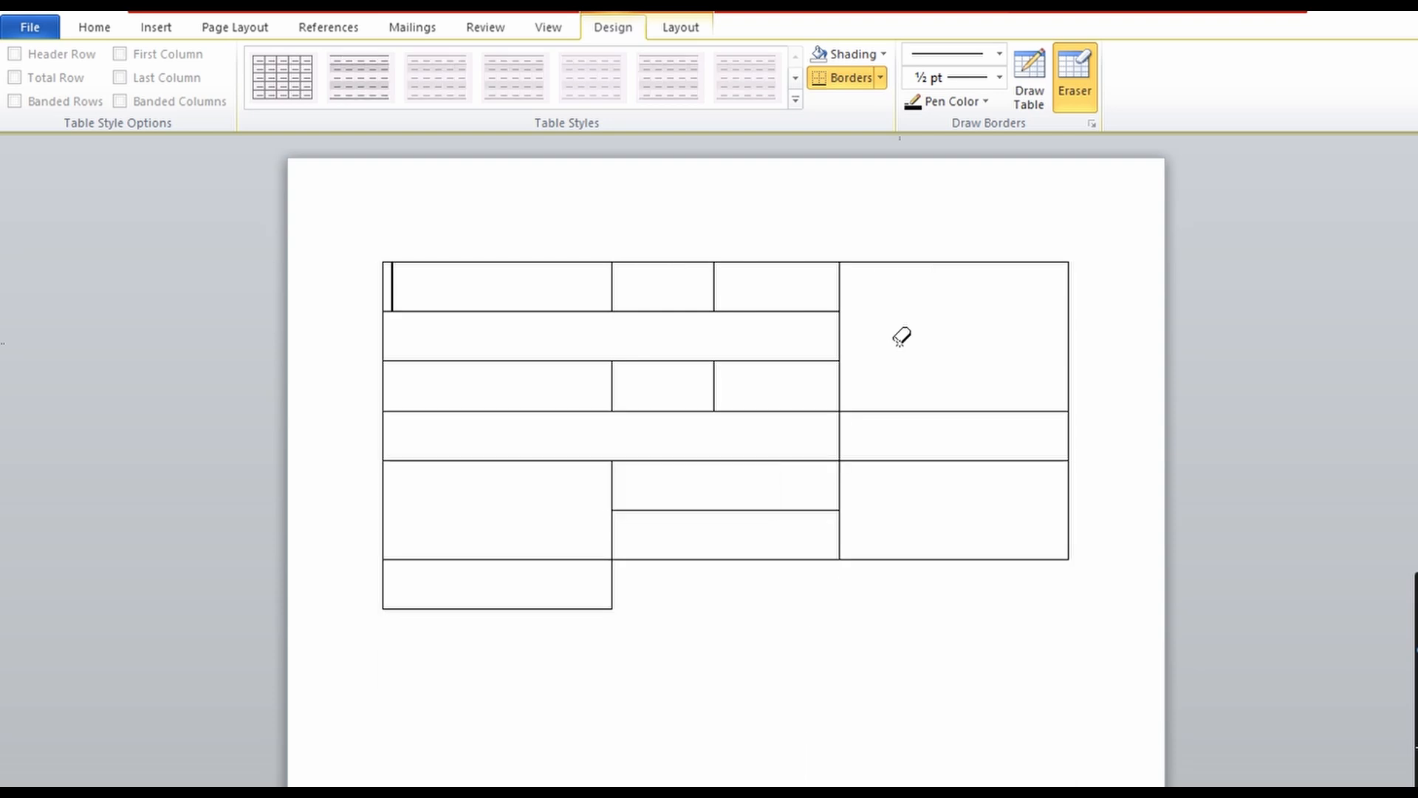
# - Undo the remaining border drawing and erasing edits, back to the plain table of three columns and five rows
pyautogui.hotkey('ctrl', 'z')
pyautogui.hotkey('ctrl', 'z')
pyautogui.hotkey('ctrl', 'z')
pyautogui.hotkey('ctrl', 'z')
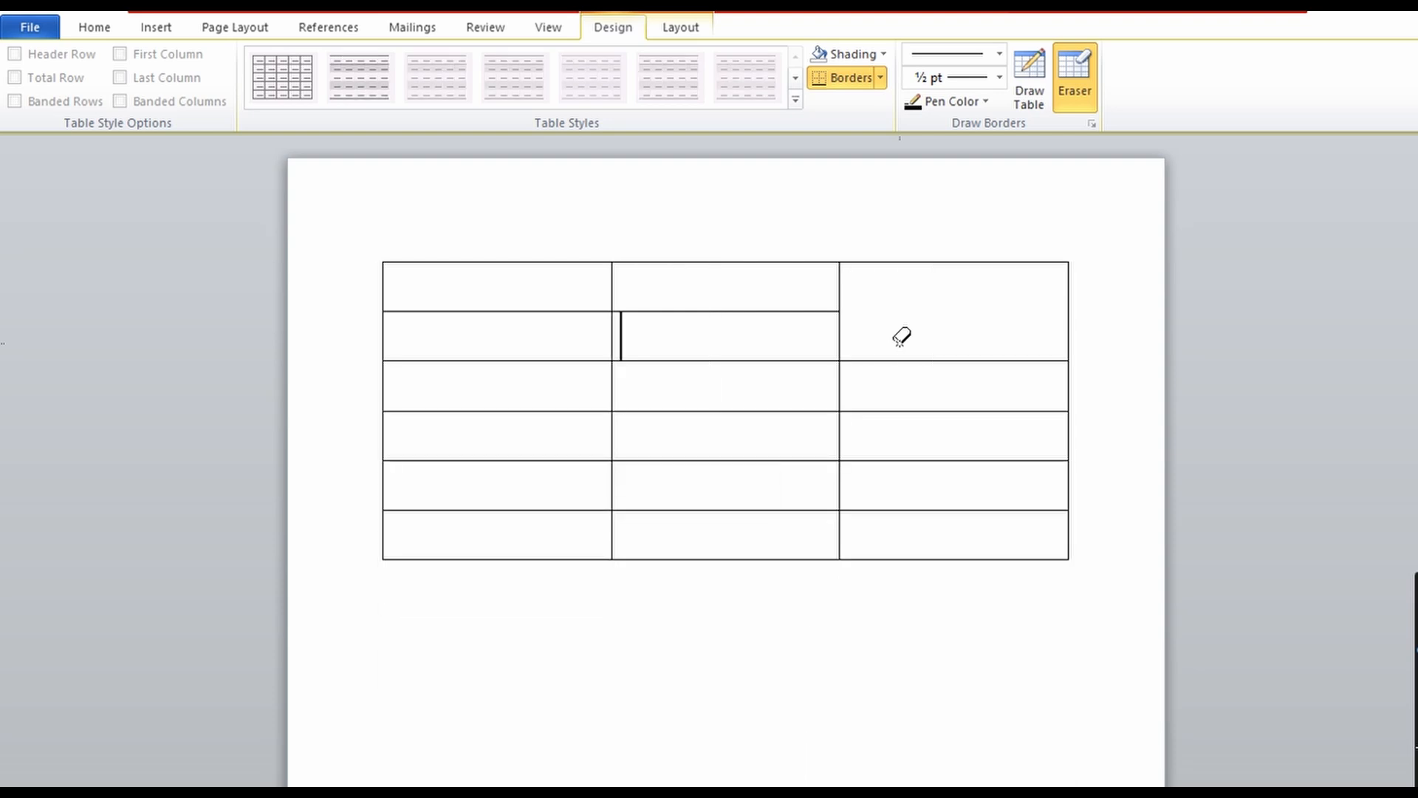
pyautogui.hotkey('ctrl', 'z')
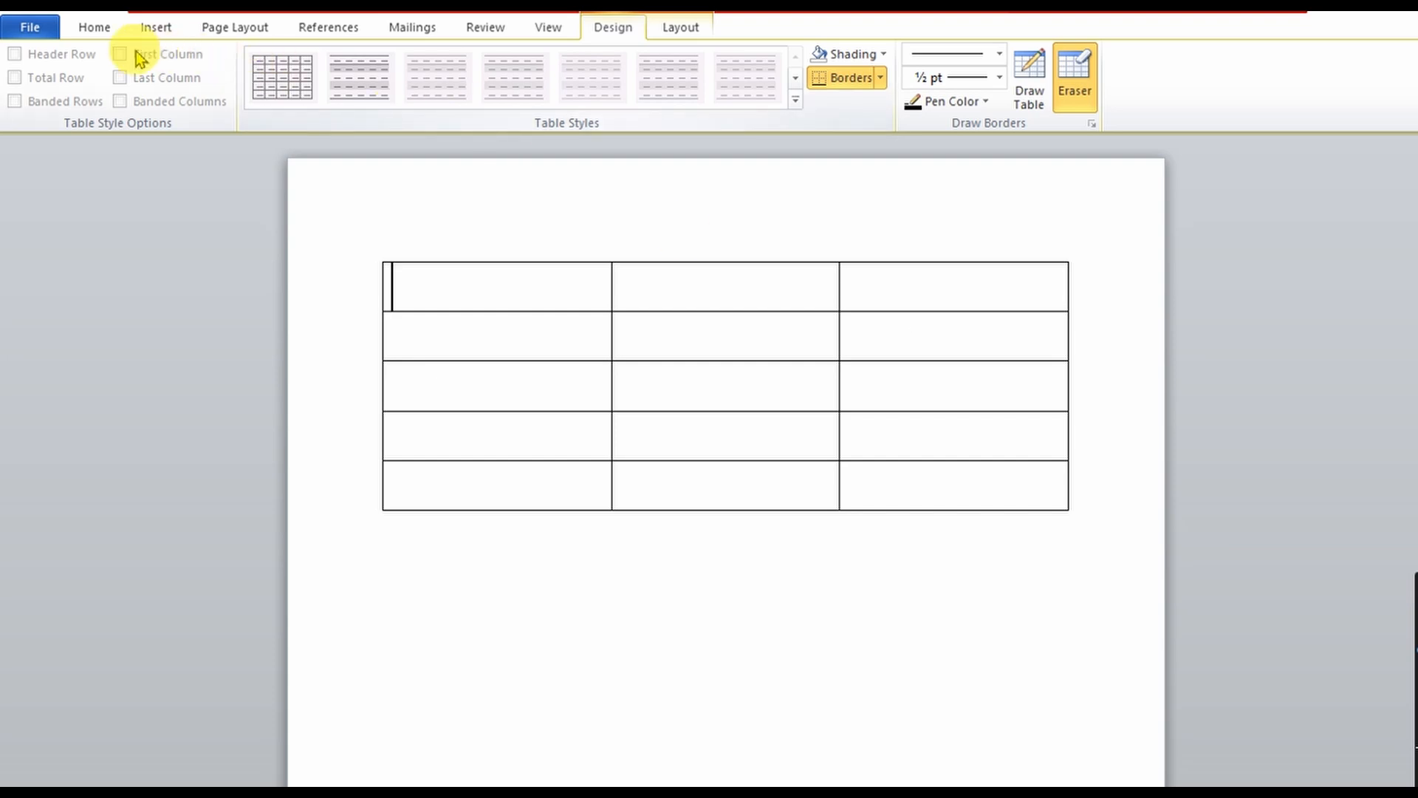
pyautogui.click(151, 27)
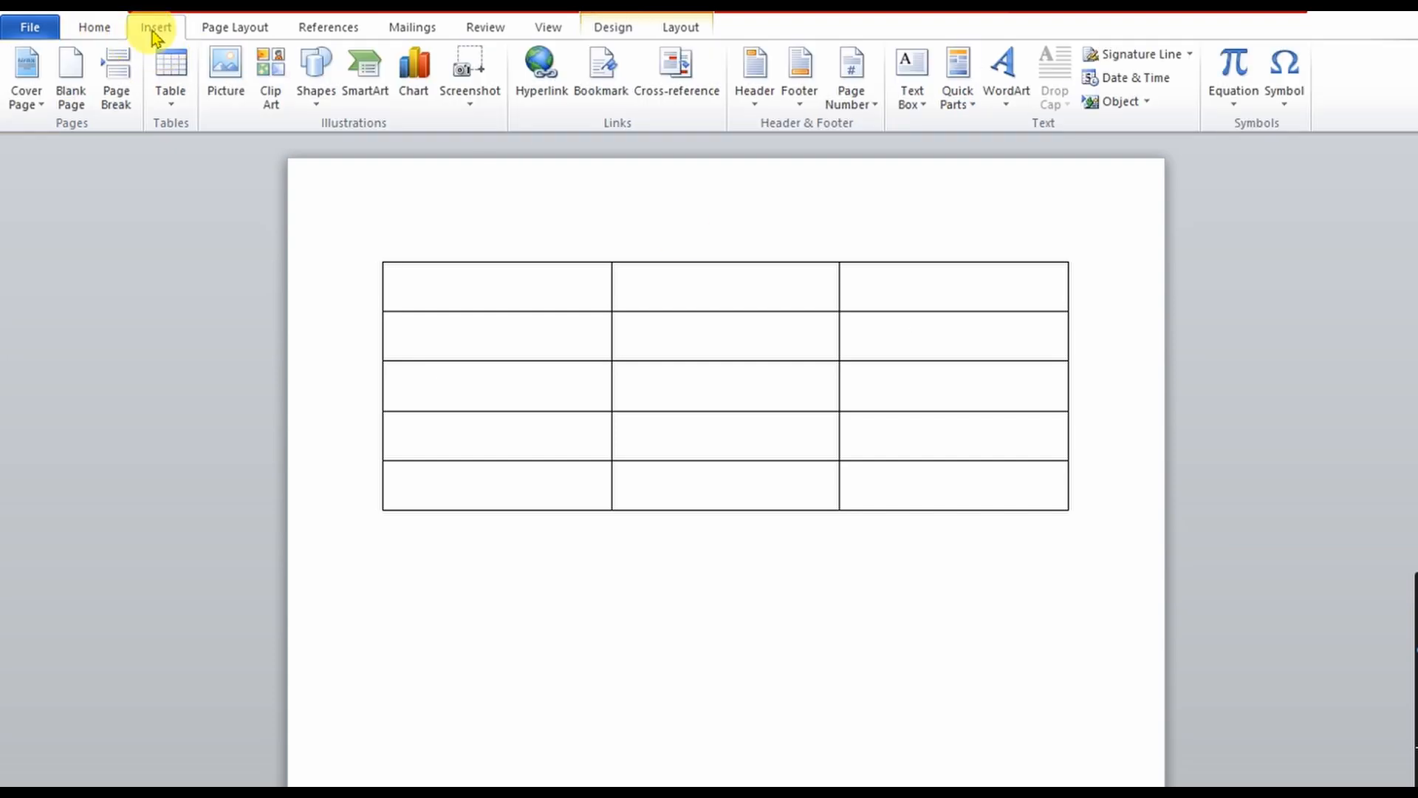
pyautogui.click(170, 99)
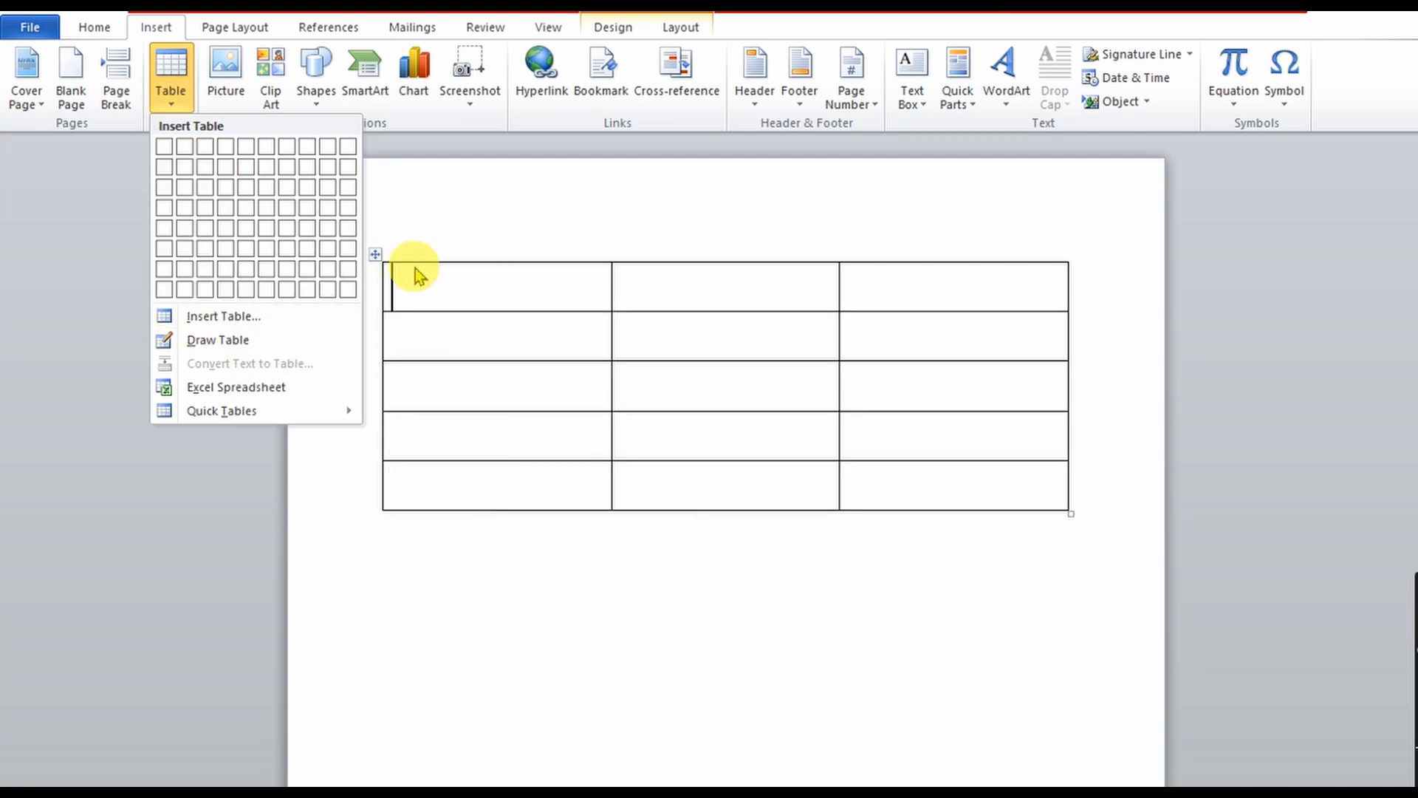
pyautogui.click(473, 333)
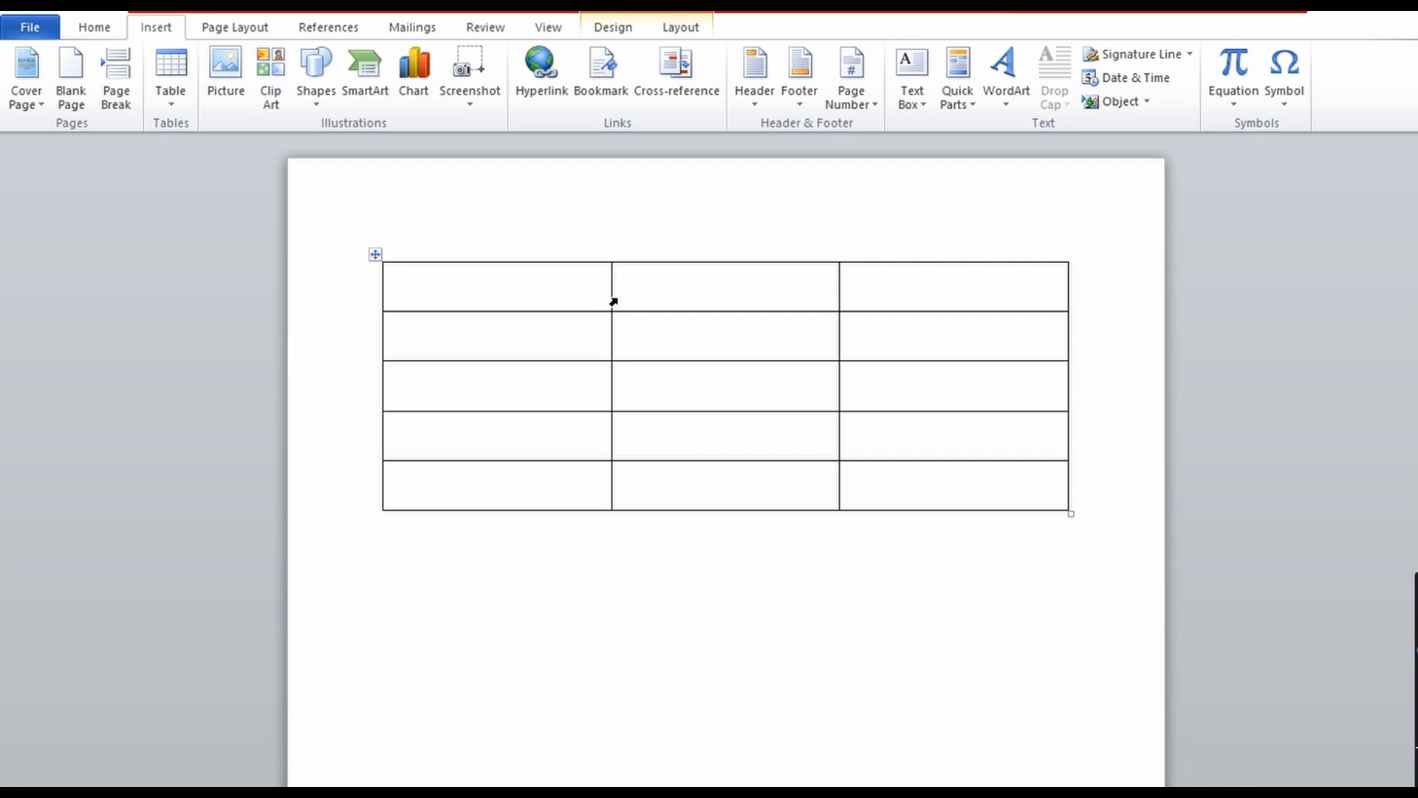
pyautogui.click(612, 30)
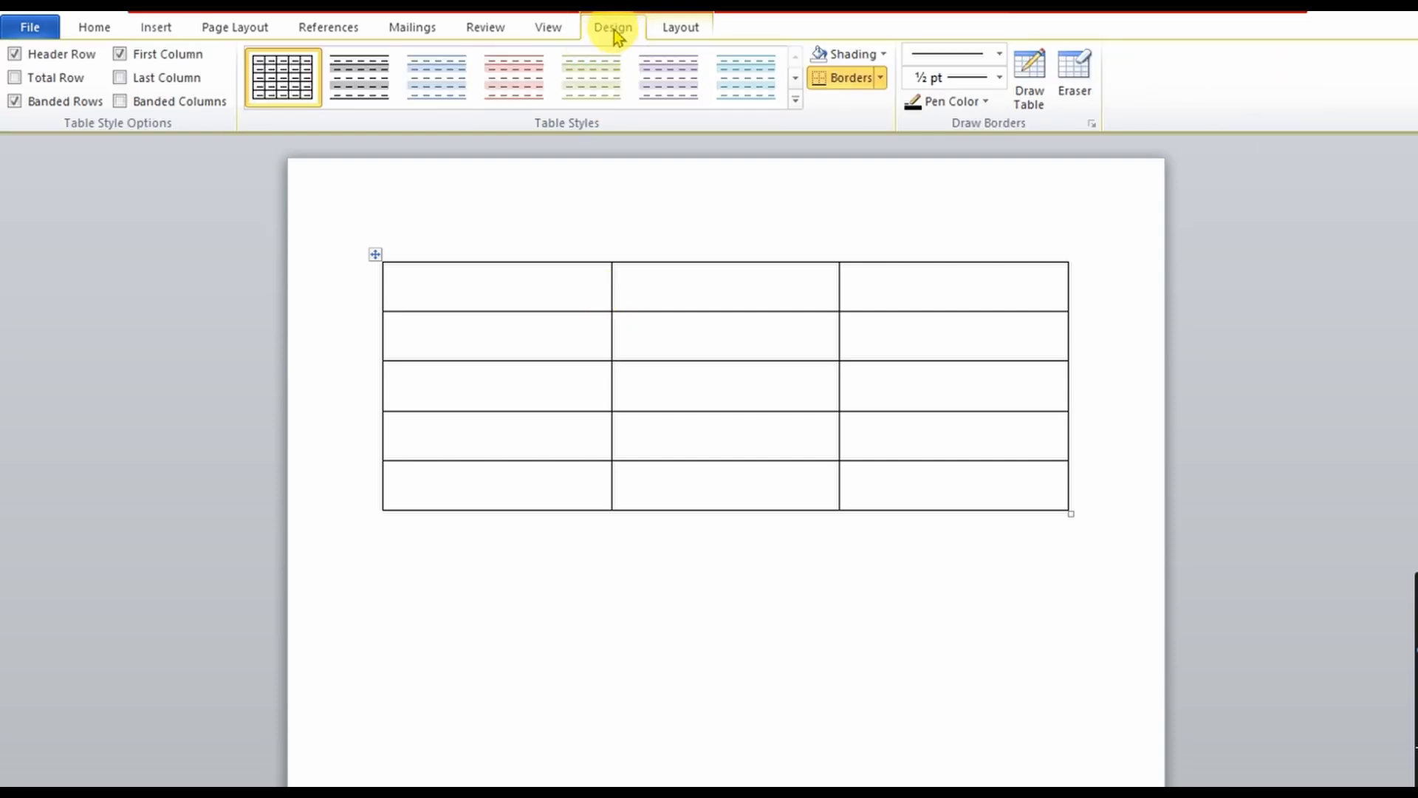
pyautogui.click(157, 34)
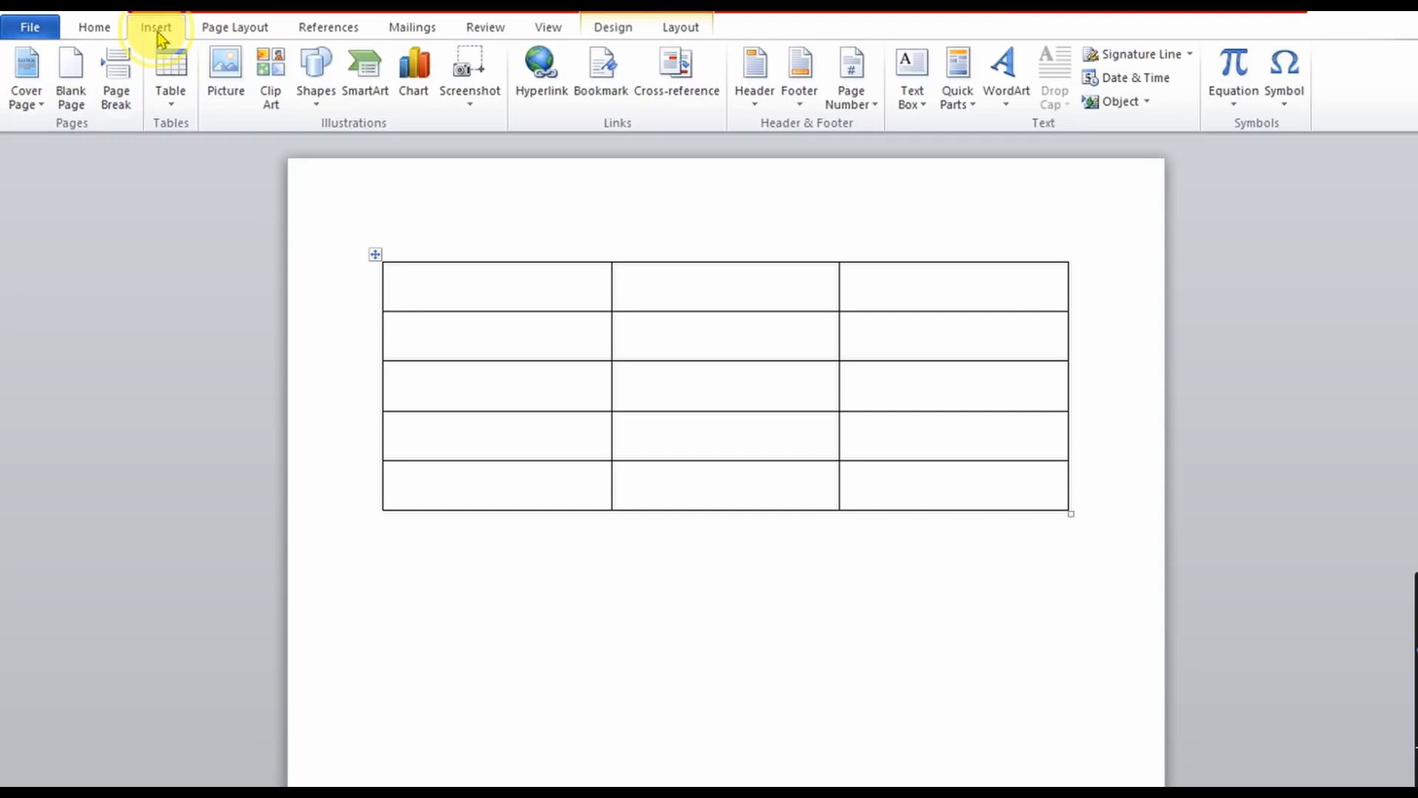
# - Apply the light-blue shaded table style and fill the header row with NOWLUB, COMPUTER and CLASS
pyautogui.click(622, 31)
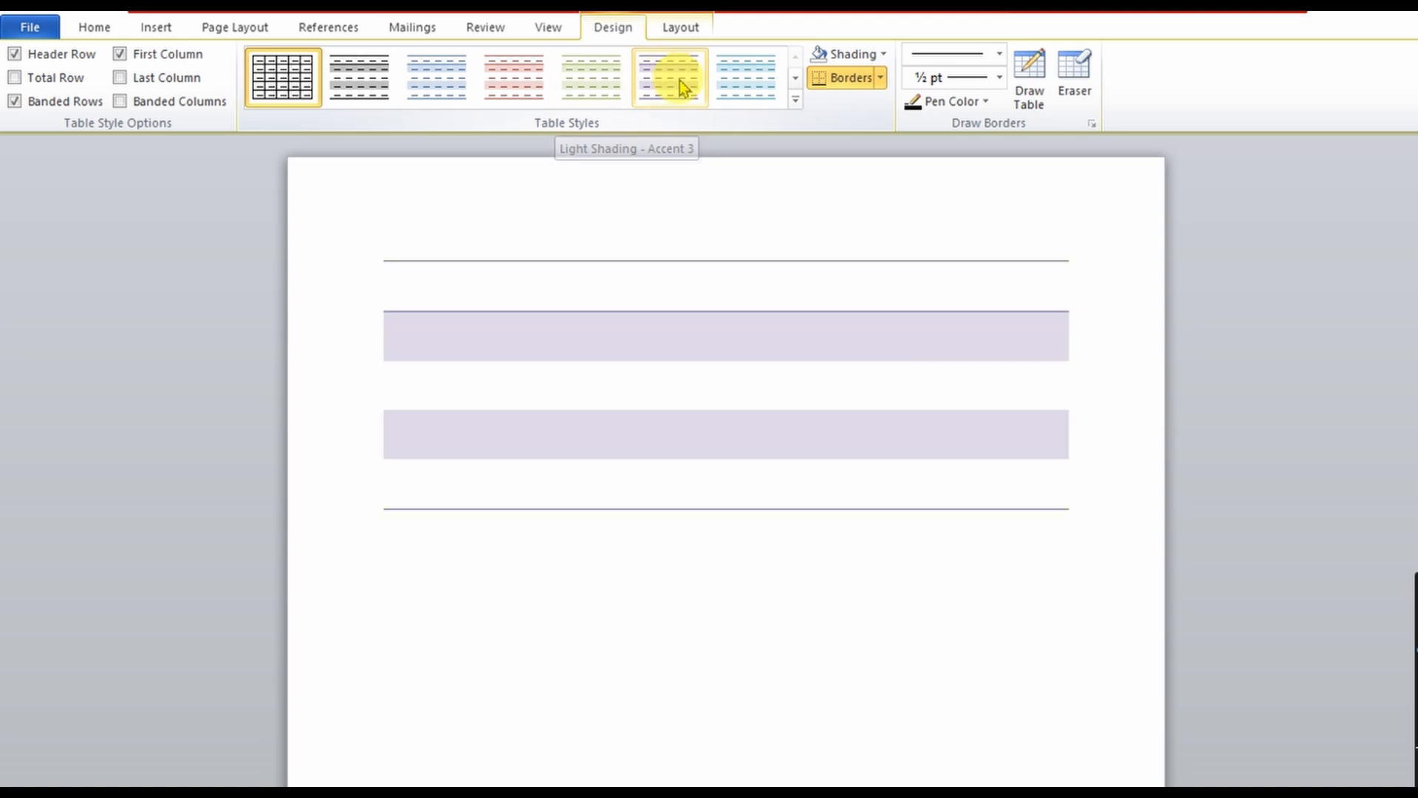
pyautogui.click(749, 86)
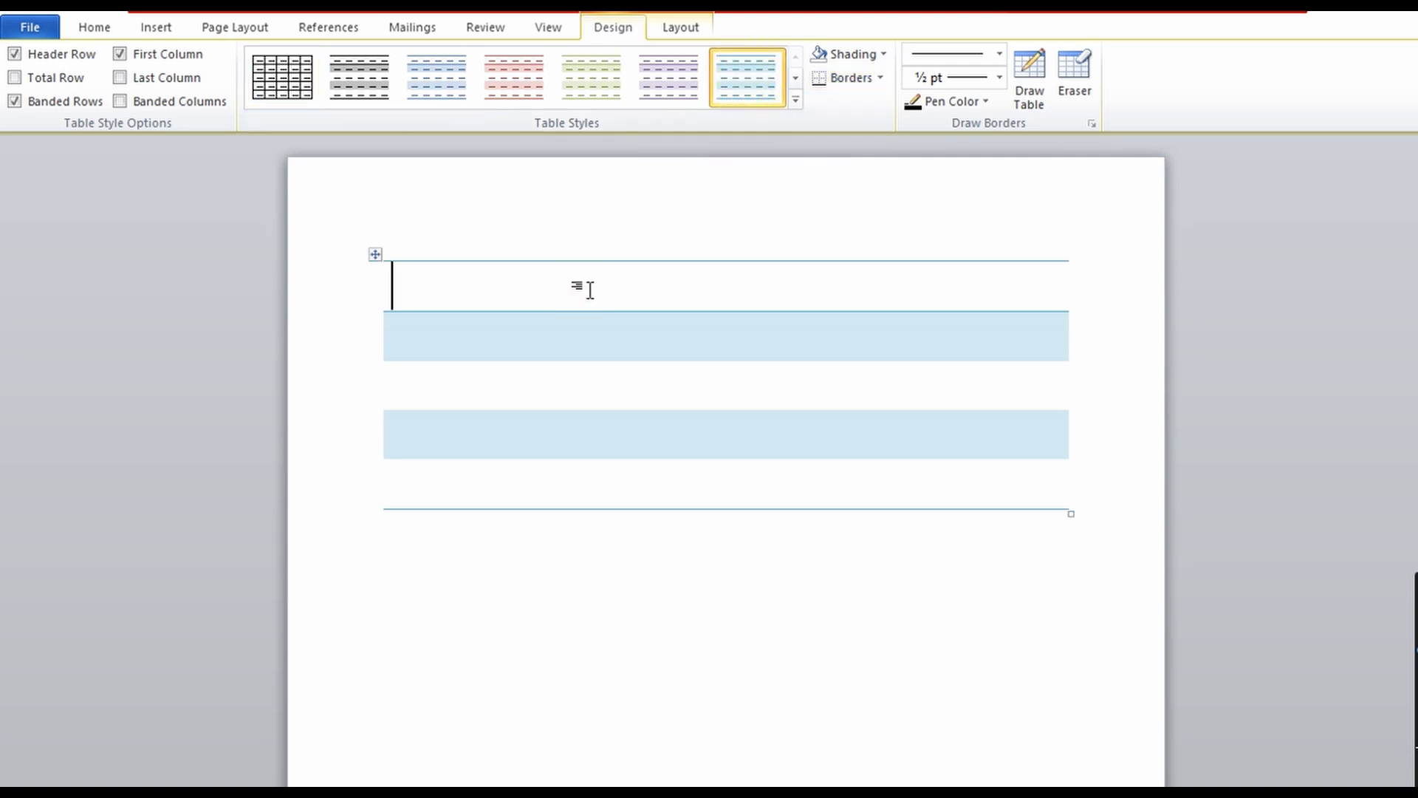
pyautogui.write('NOW')
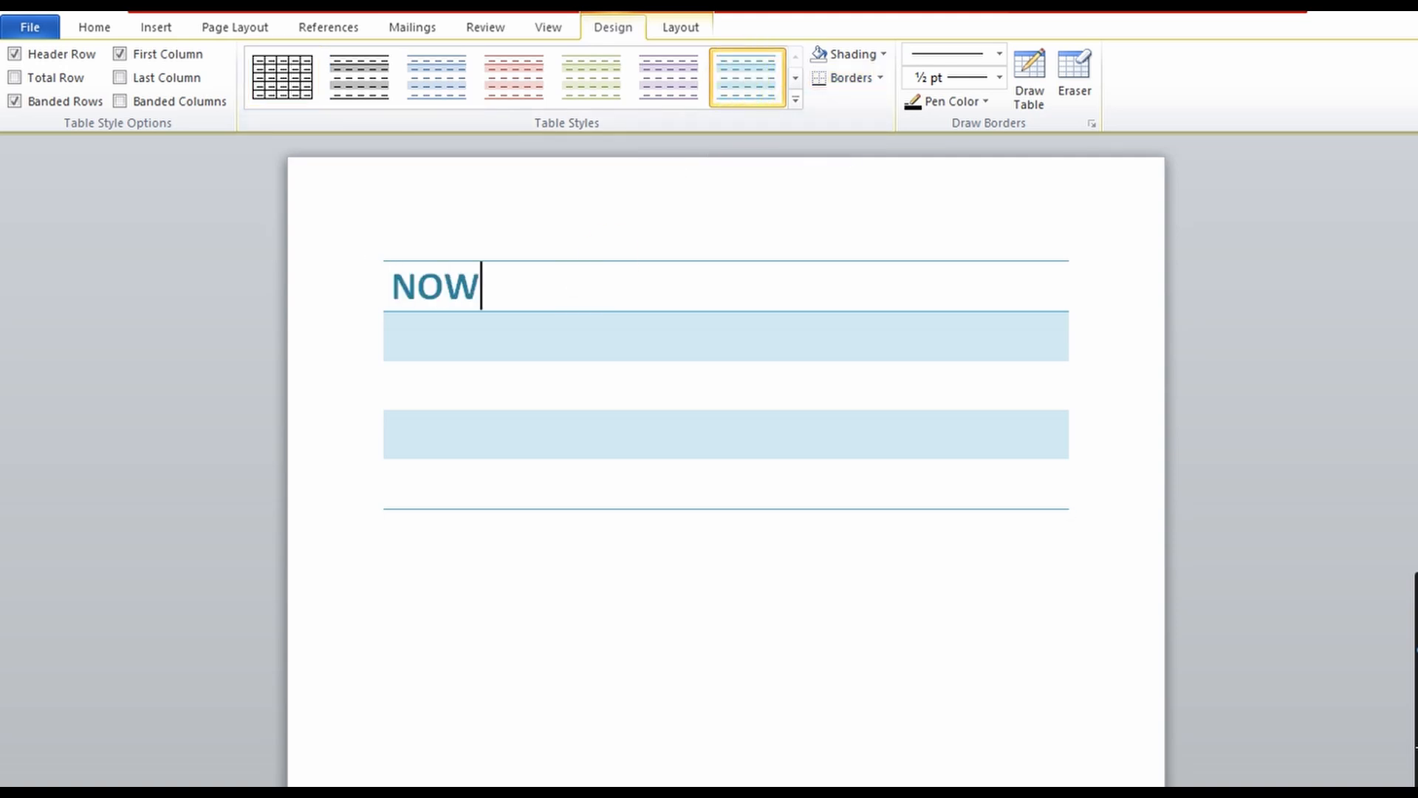
pyautogui.write('LUB')
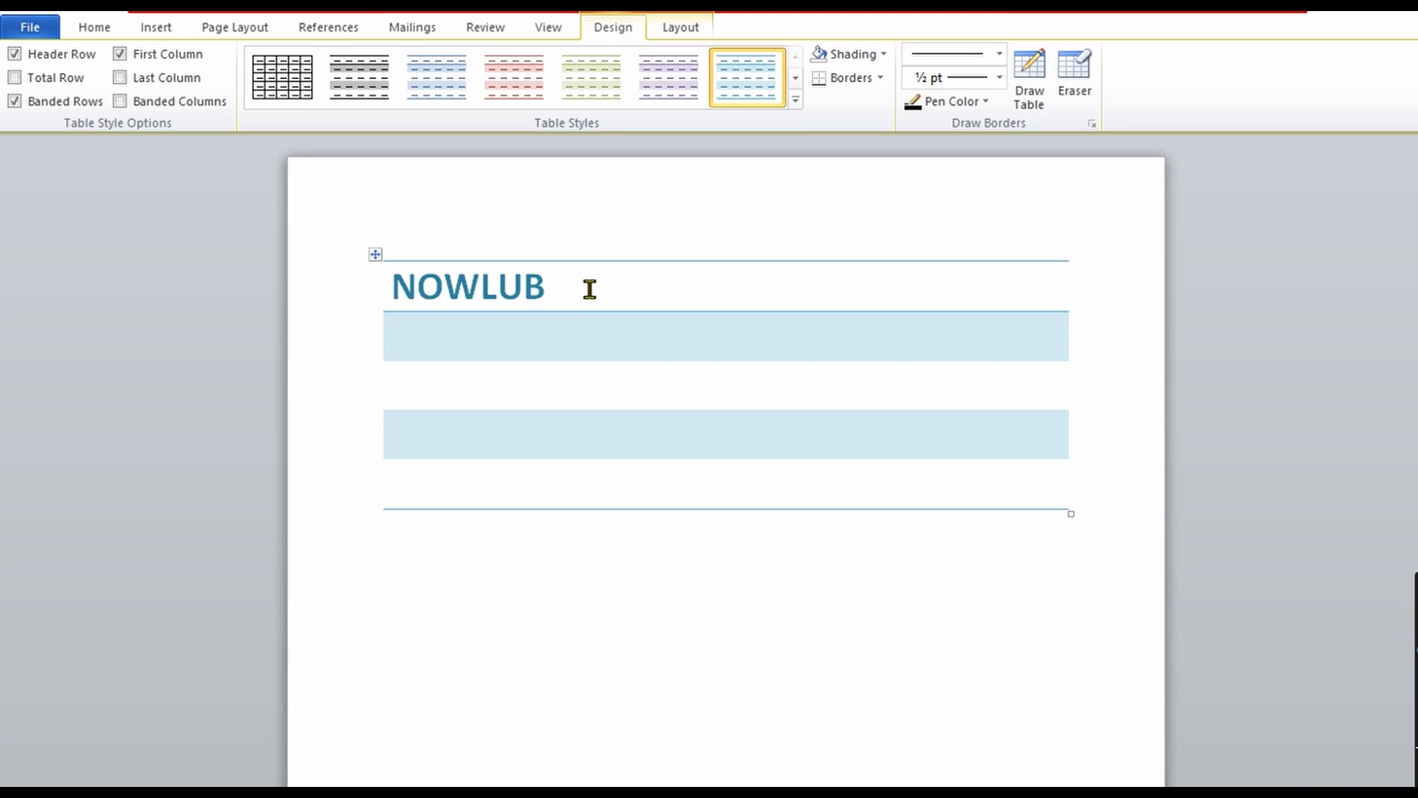
pyautogui.write('COMPUTWEER')
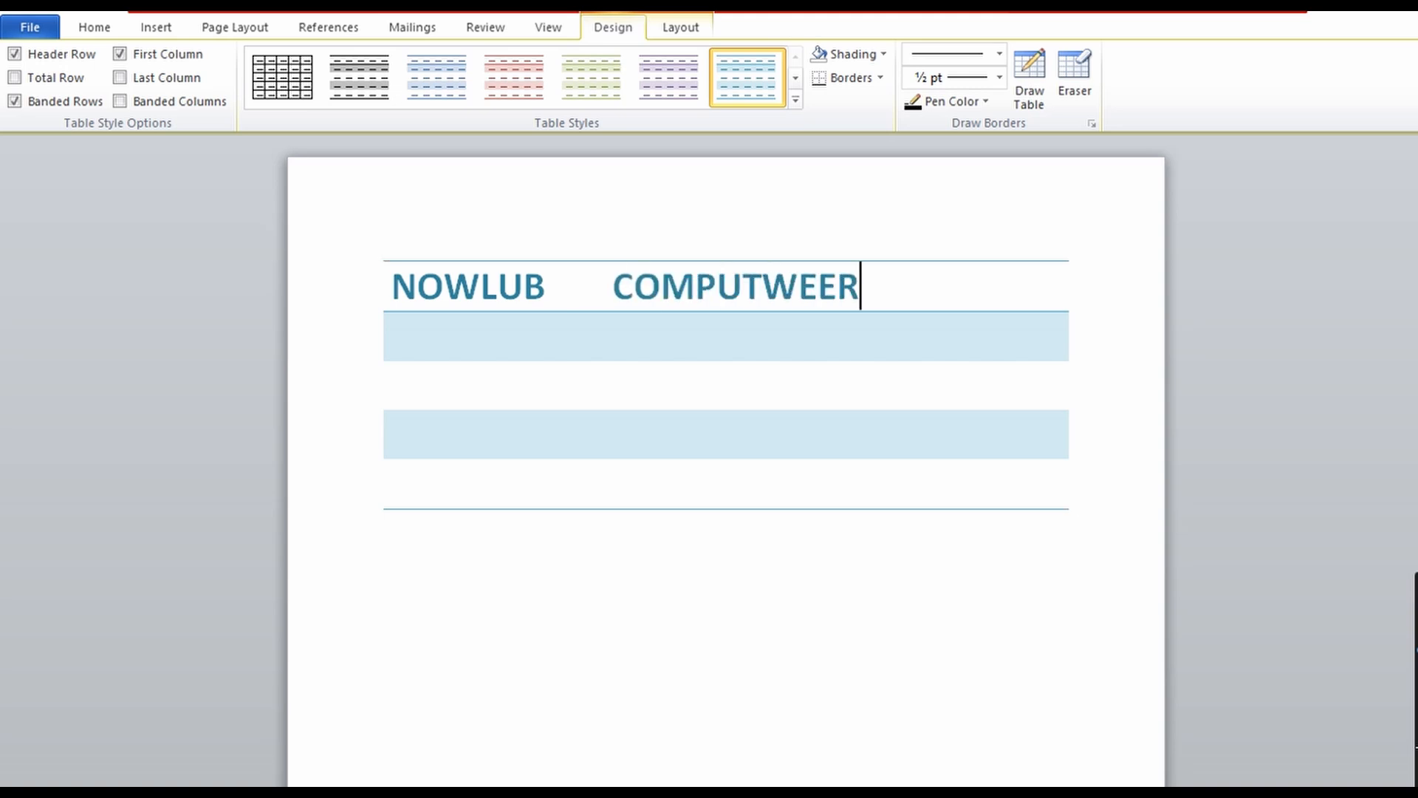
pyautogui.press('BackSpace')
pyautogui.press('BackSpace')
pyautogui.press('BackSpace')
pyautogui.press('BackSpace')
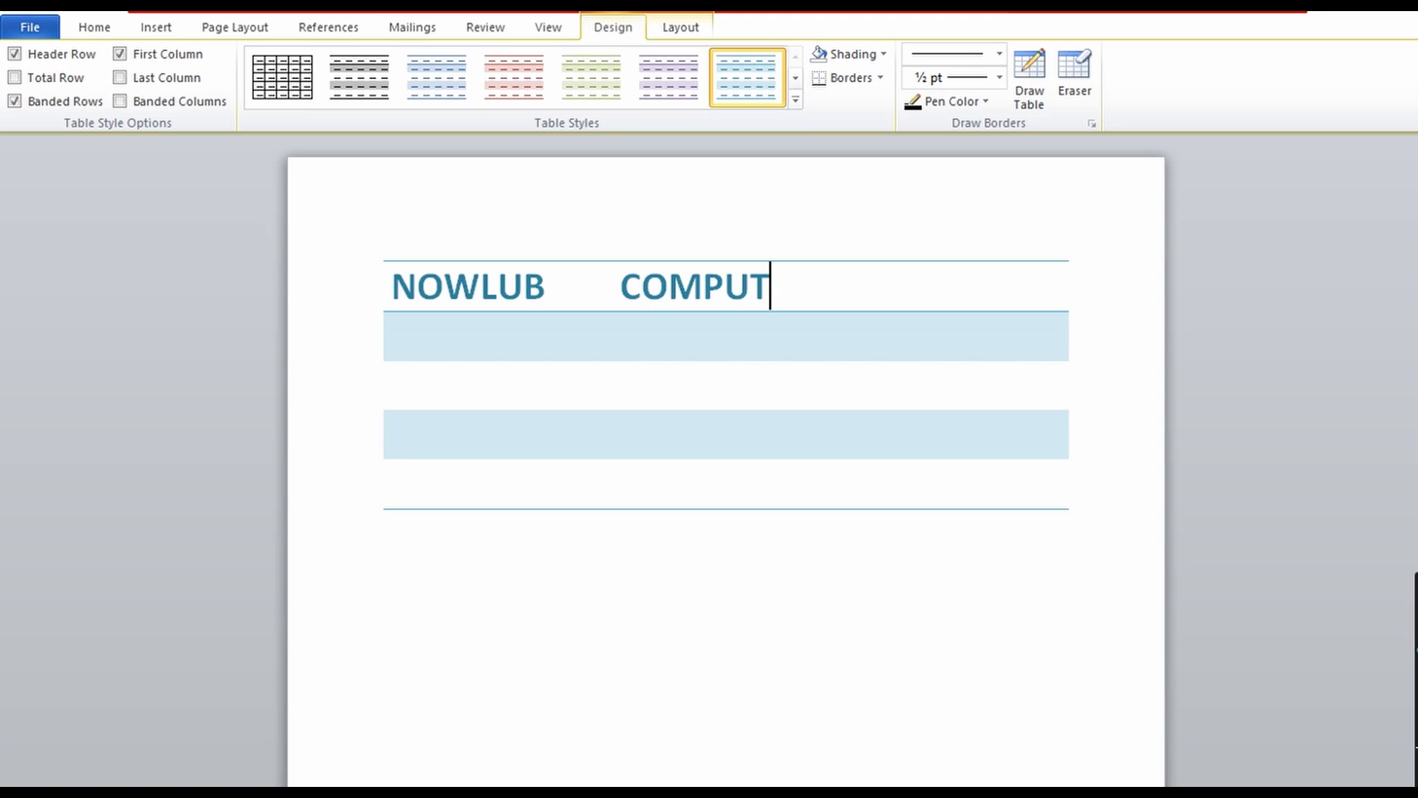
pyautogui.write('ER')
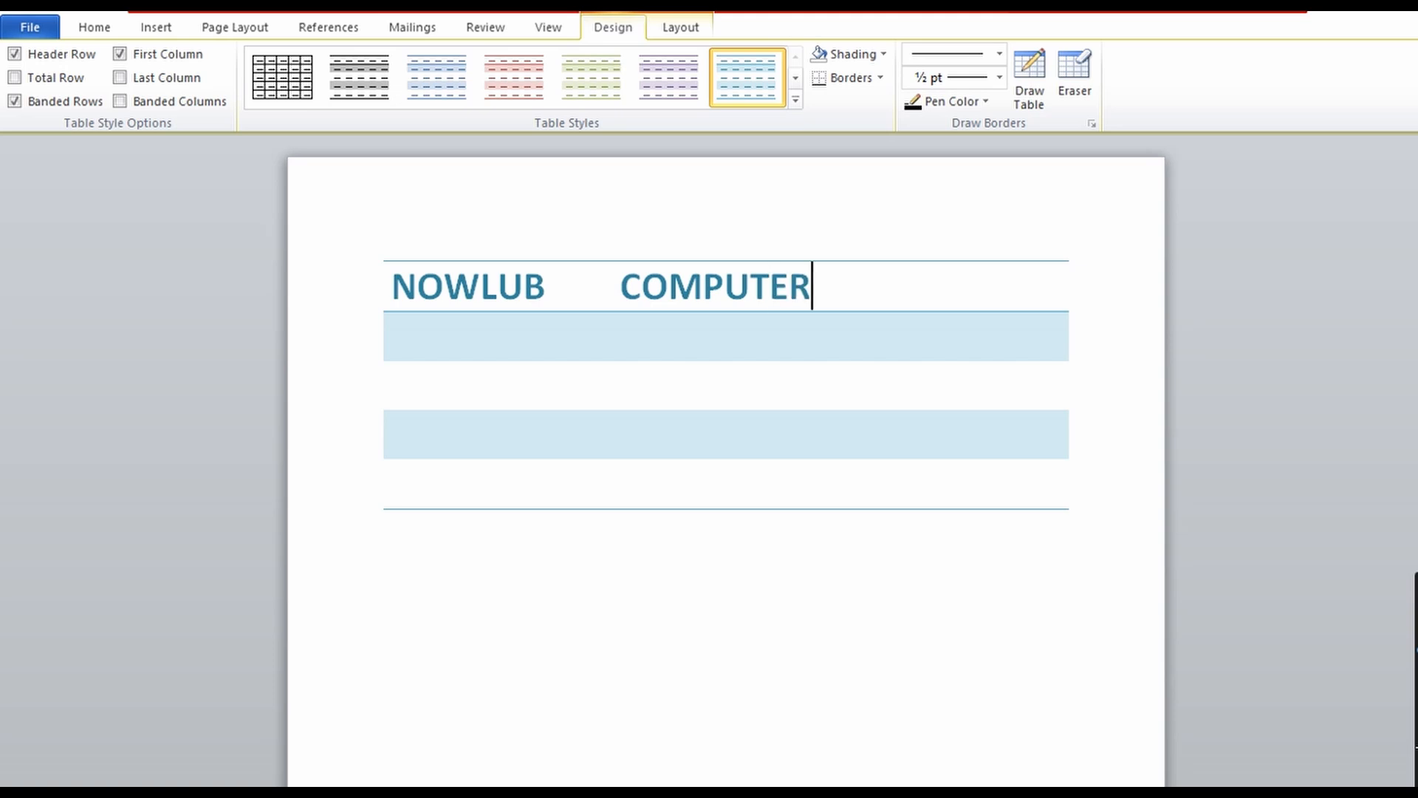
pyautogui.press('Tab')
pyautogui.write('CLASS')
pyautogui.press('Down')
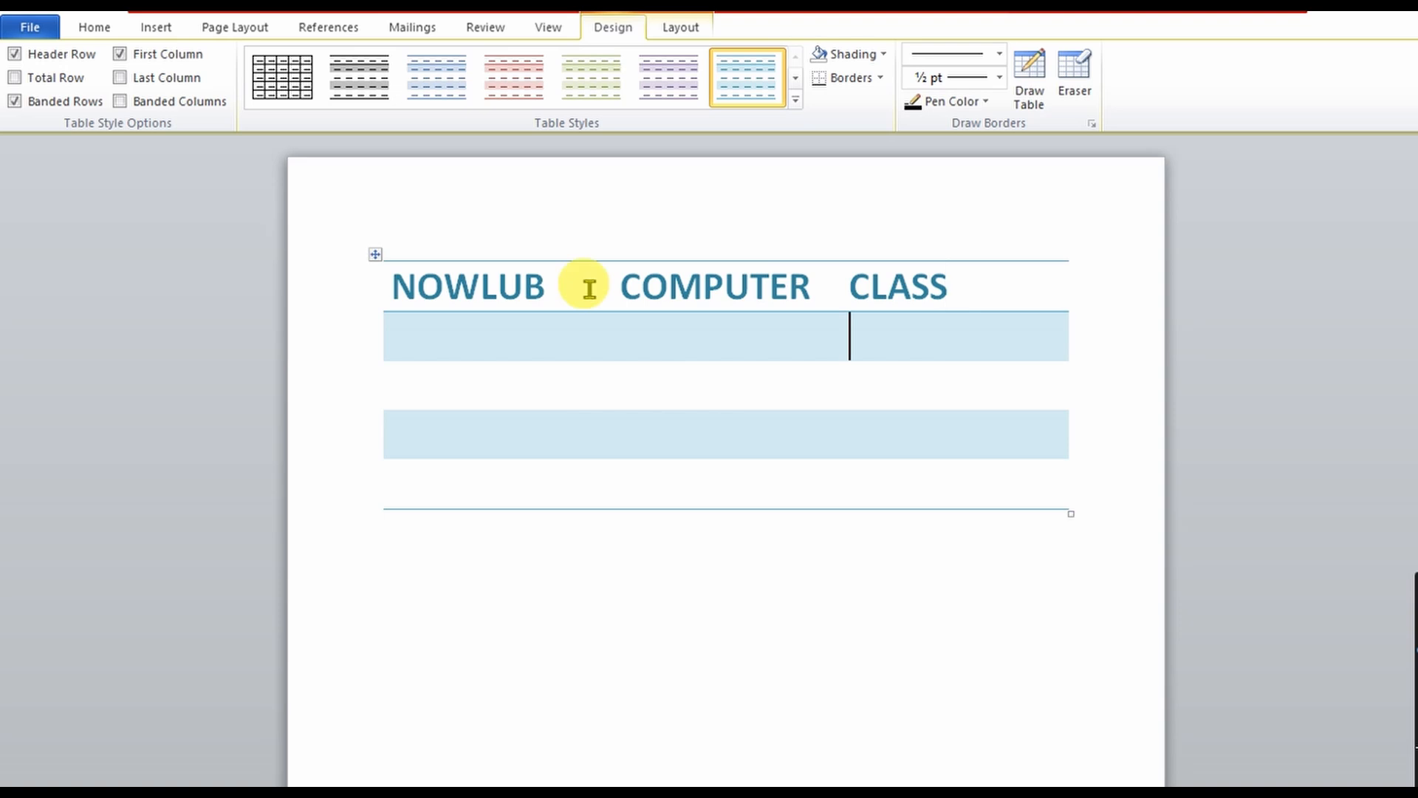
# - In the second row, enter MODULE 1 under CLASS and ENGLISH under COMPUTER
pyautogui.write('M')
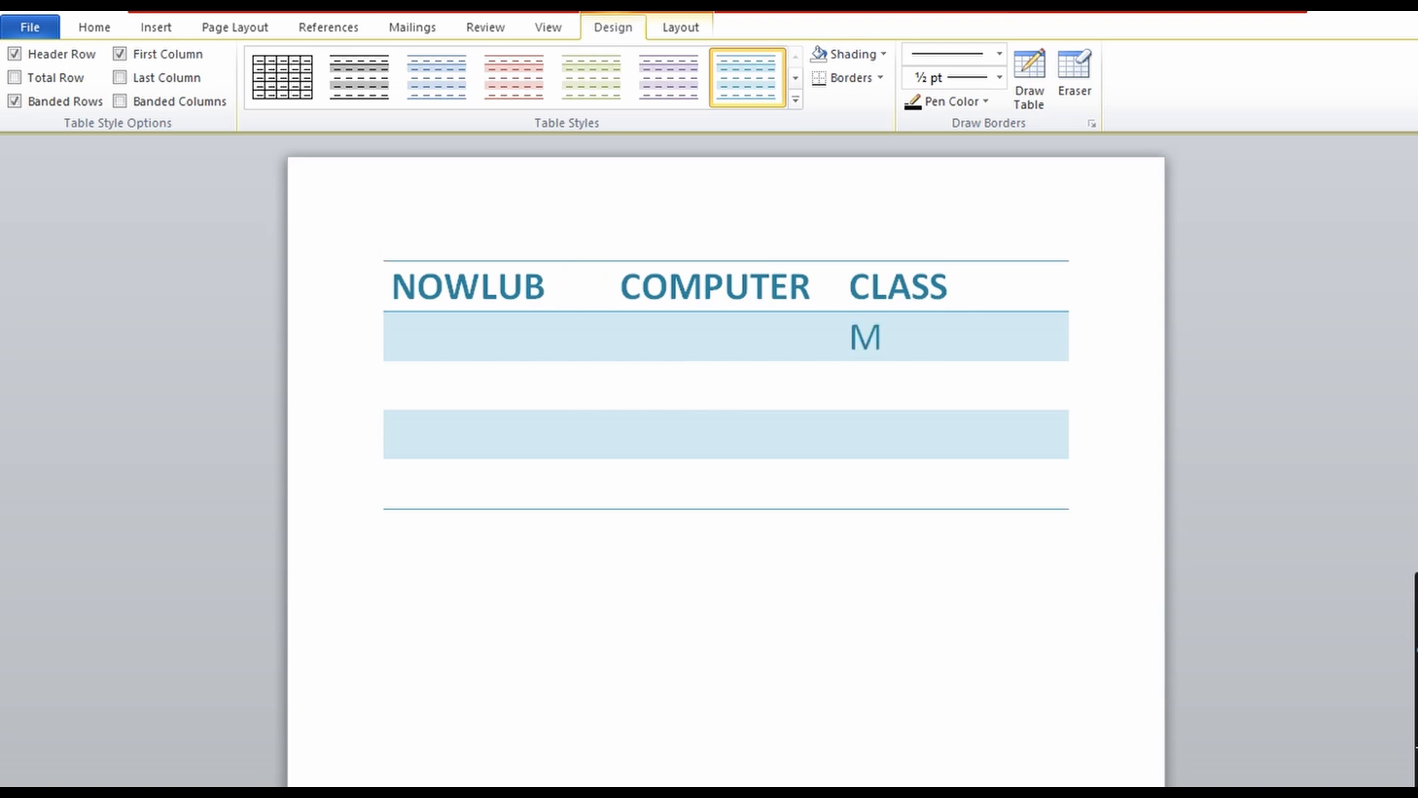
pyautogui.write('ODULE 1')
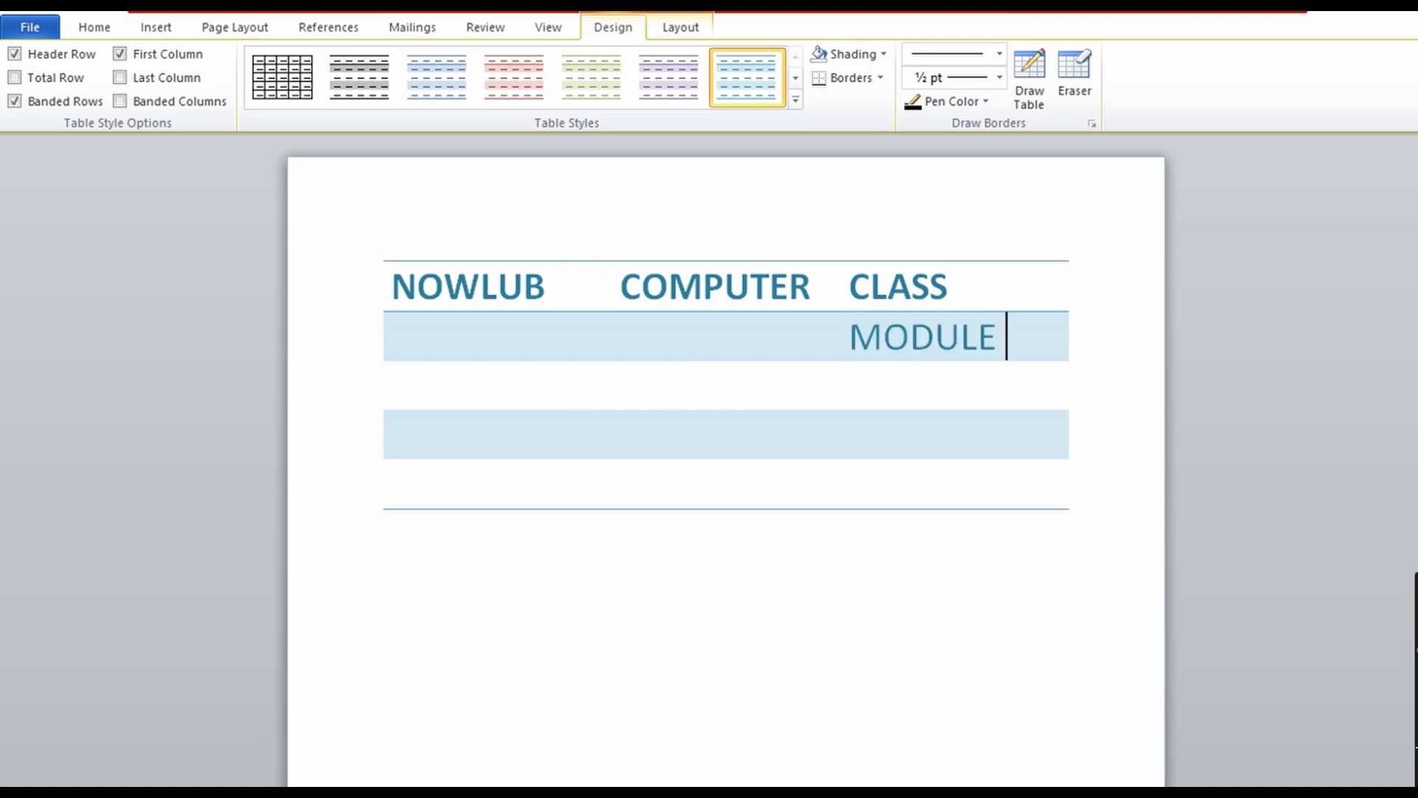
pyautogui.press('Left')
pyautogui.press('Left')
pyautogui.press('Left')
pyautogui.press('Left')
pyautogui.press('Left')
pyautogui.press('Left')
pyautogui.press('Left')
pyautogui.press('Left')
pyautogui.press('Left')
pyautogui.write('ENG')
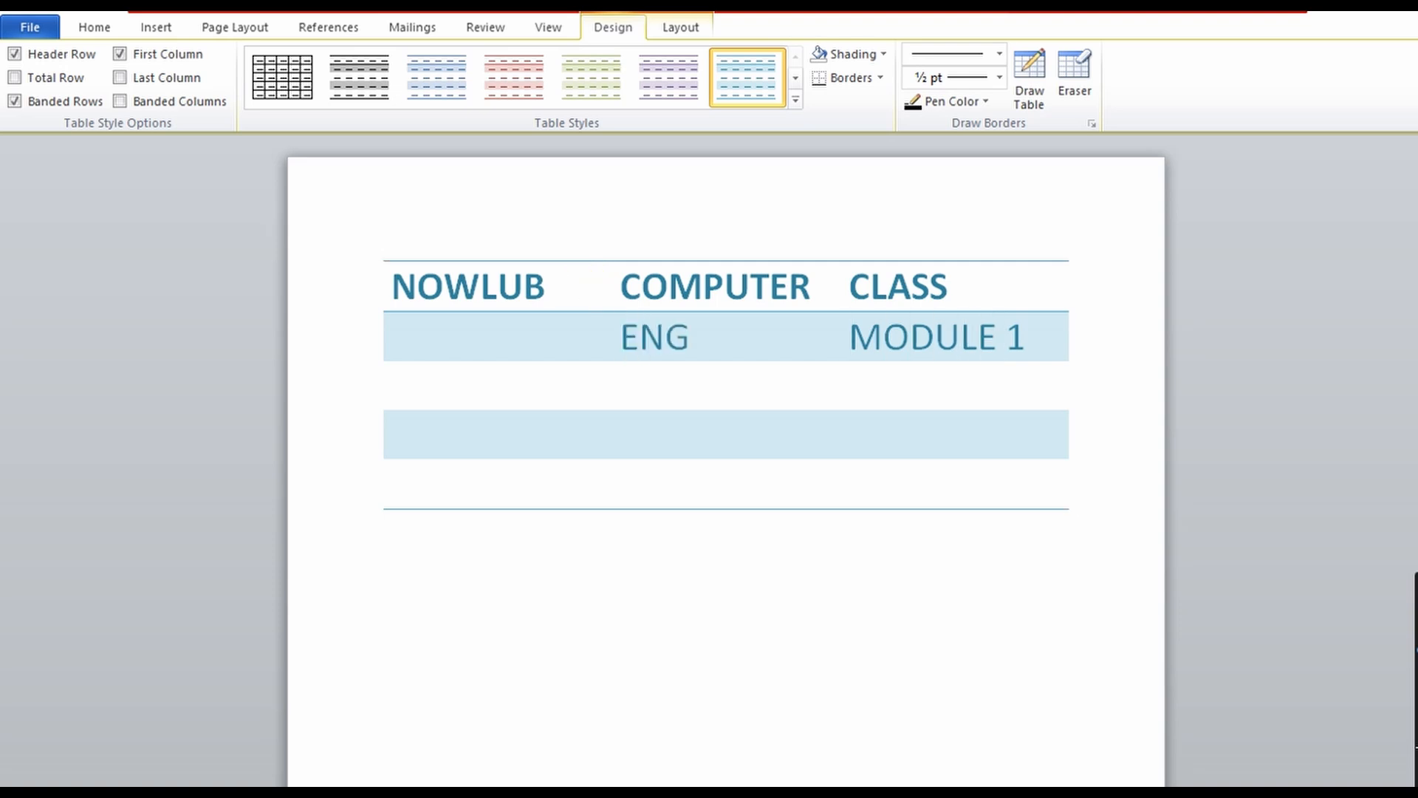
pyautogui.write('LISH')
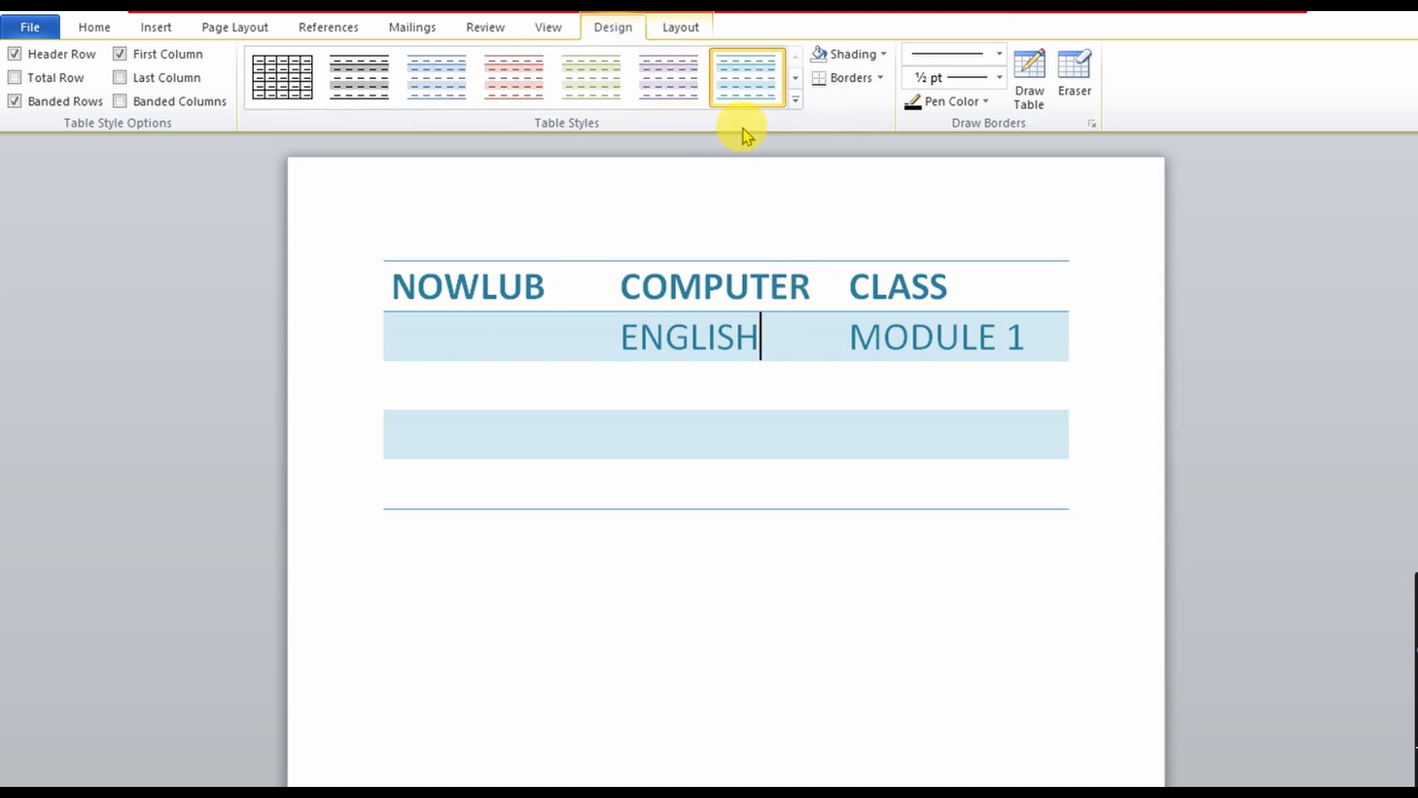
# - Try the green and blue light-shading styles on the table, ending with the plain black grid style
pyautogui.click(583, 86)
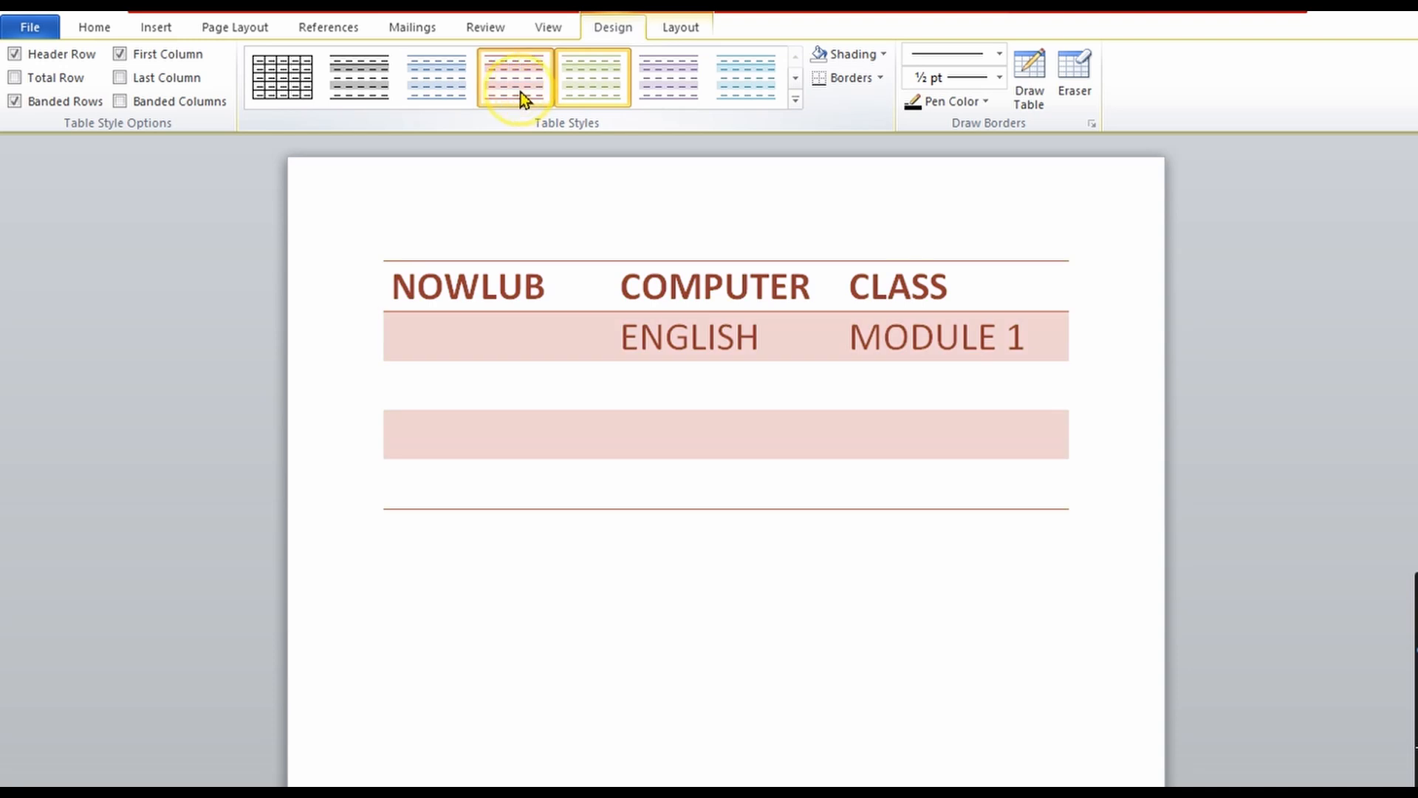
pyautogui.click(446, 90)
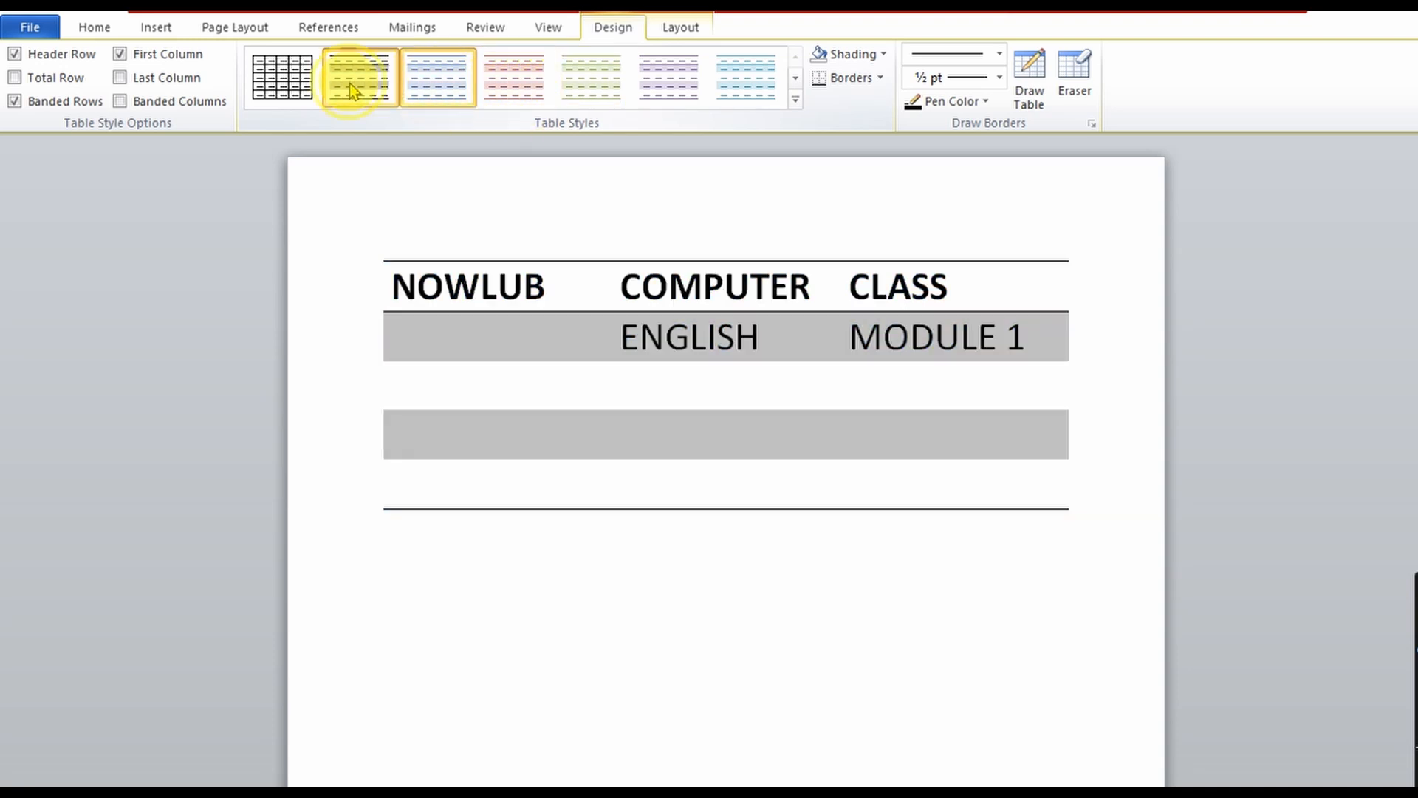
pyautogui.click(284, 79)
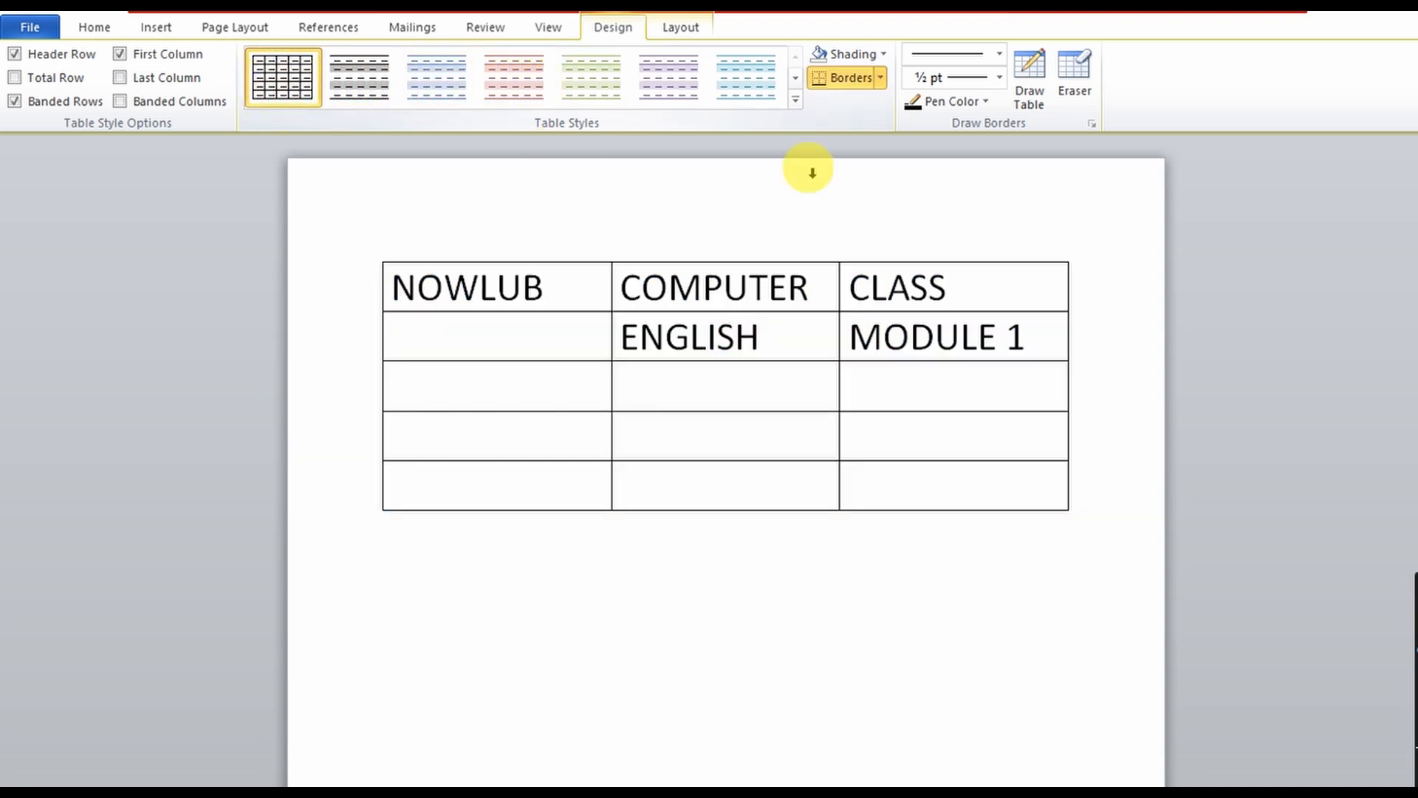
# - Undo the style changes and all the cell text, back to the empty black-gridded table
pyautogui.click(1040, 343)
pyautogui.hotkey('ctrl', 'z')
pyautogui.hotkey('ctrl', 'z')
pyautogui.hotkey('ctrl', 'z')
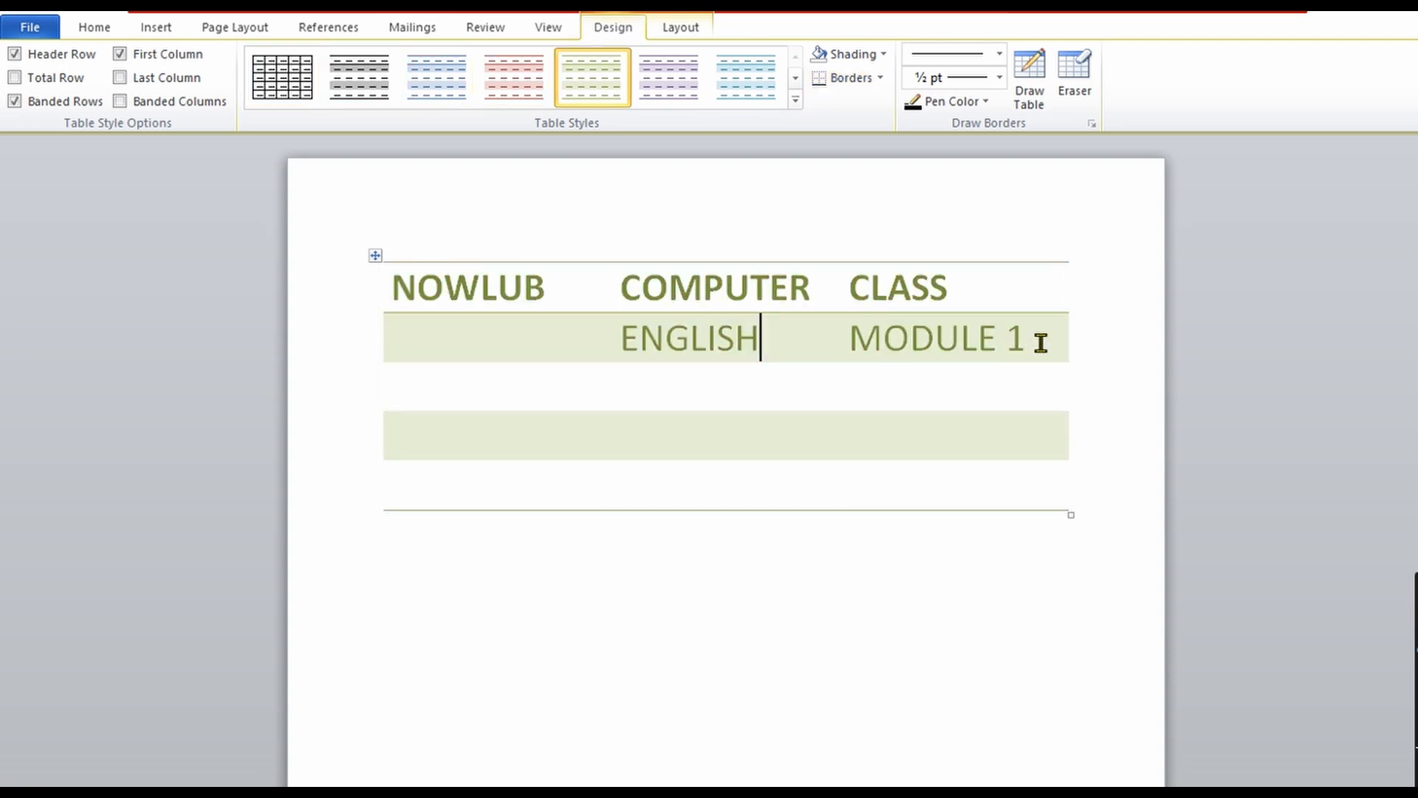
pyautogui.hotkey('ctrl', 'z')
pyautogui.hotkey('ctrl', 'z')
pyautogui.hotkey('ctrl', 'z')
pyautogui.hotkey('ctrl', 'z')
pyautogui.hotkey('ctrl', 'z')
pyautogui.hotkey('ctrl', 'z')
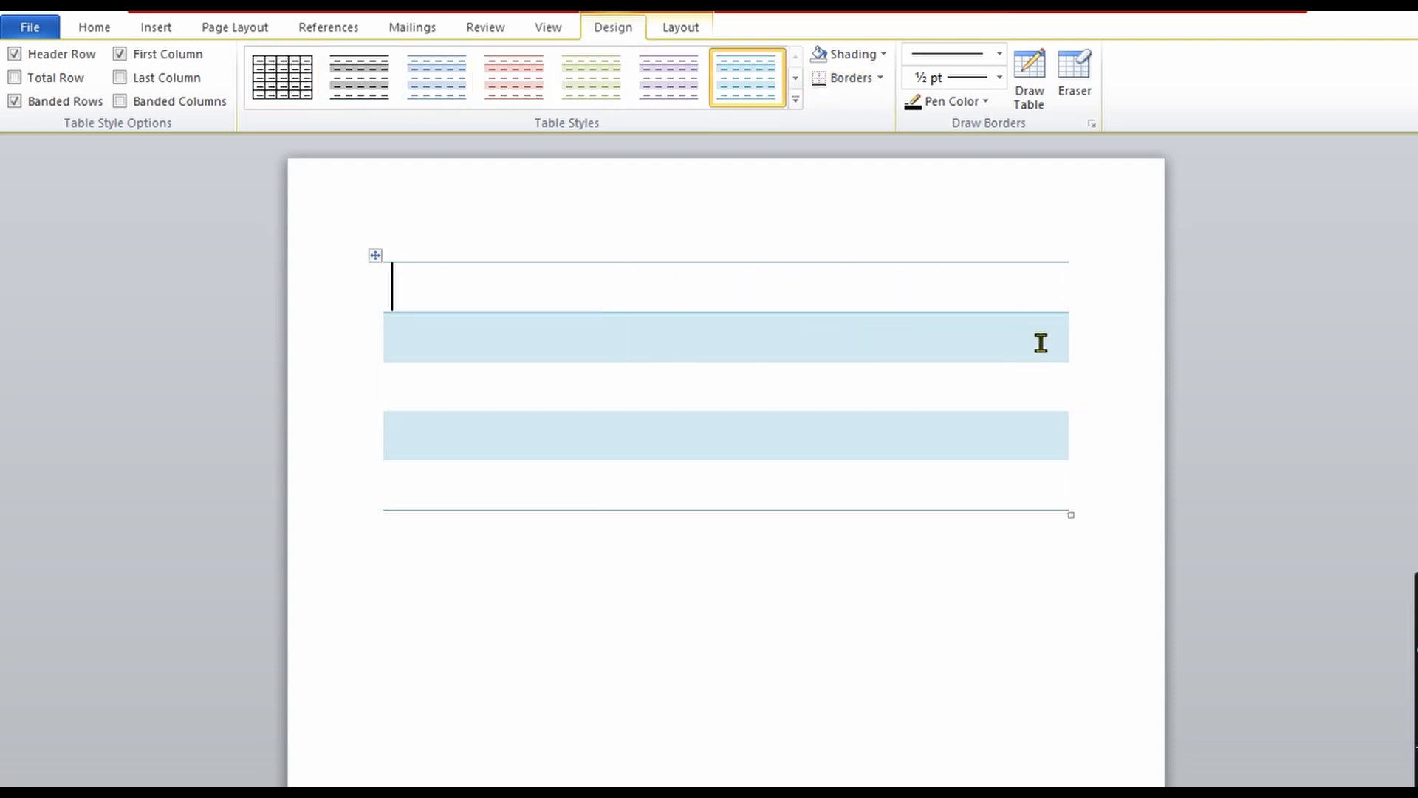
pyautogui.hotkey('ctrl', 'z')
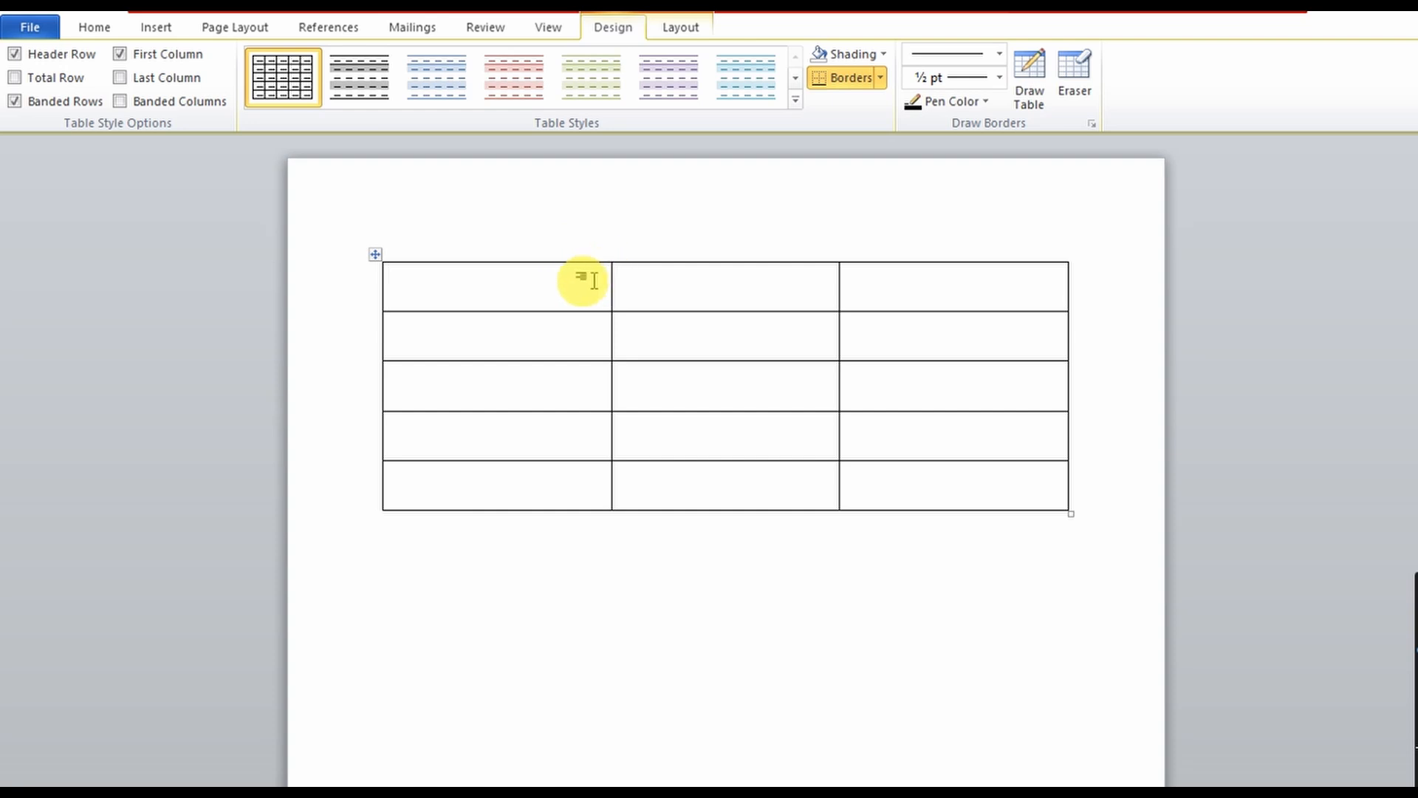
# - Remove the top border of the table's first cell and restore it through the border options
pyautogui.click(879, 78)
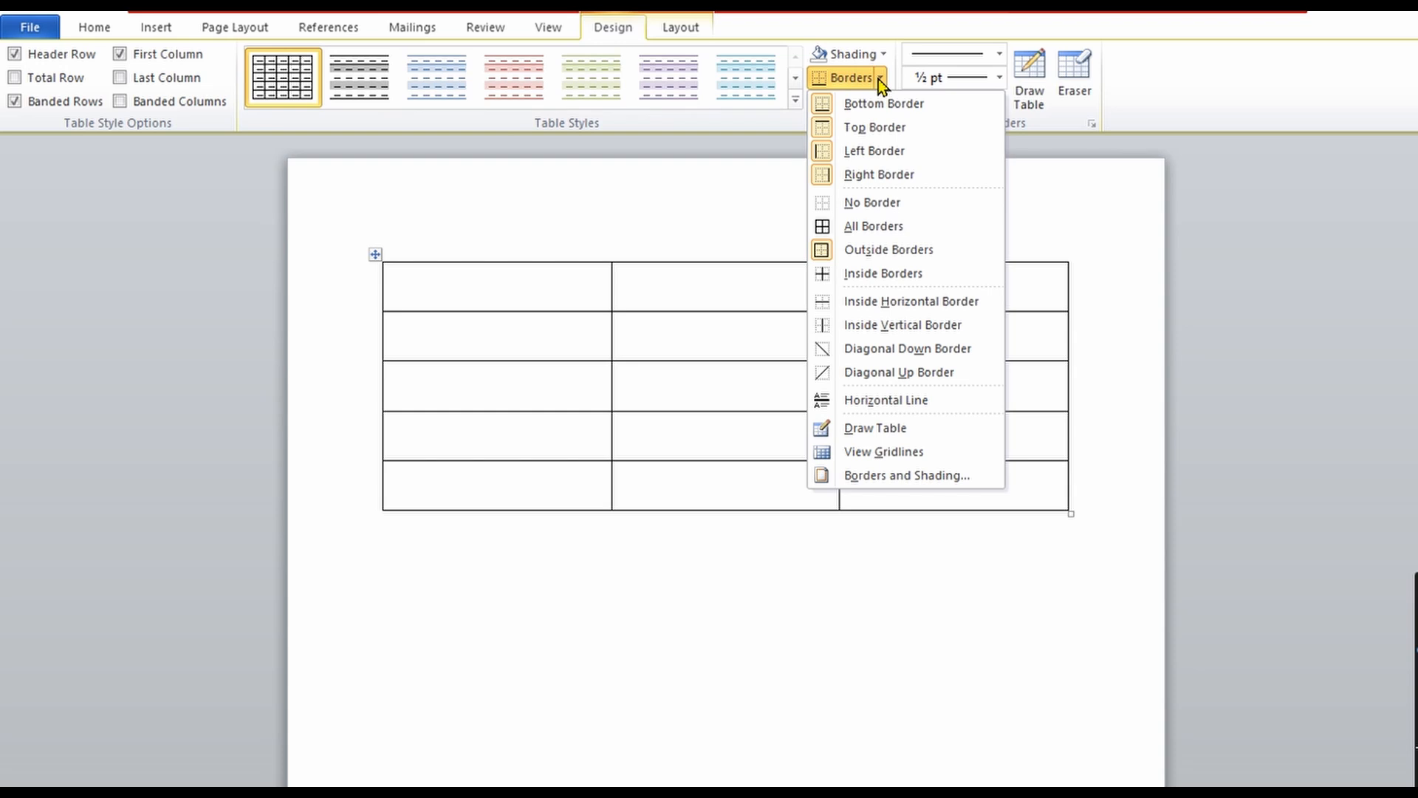
pyautogui.click(511, 291)
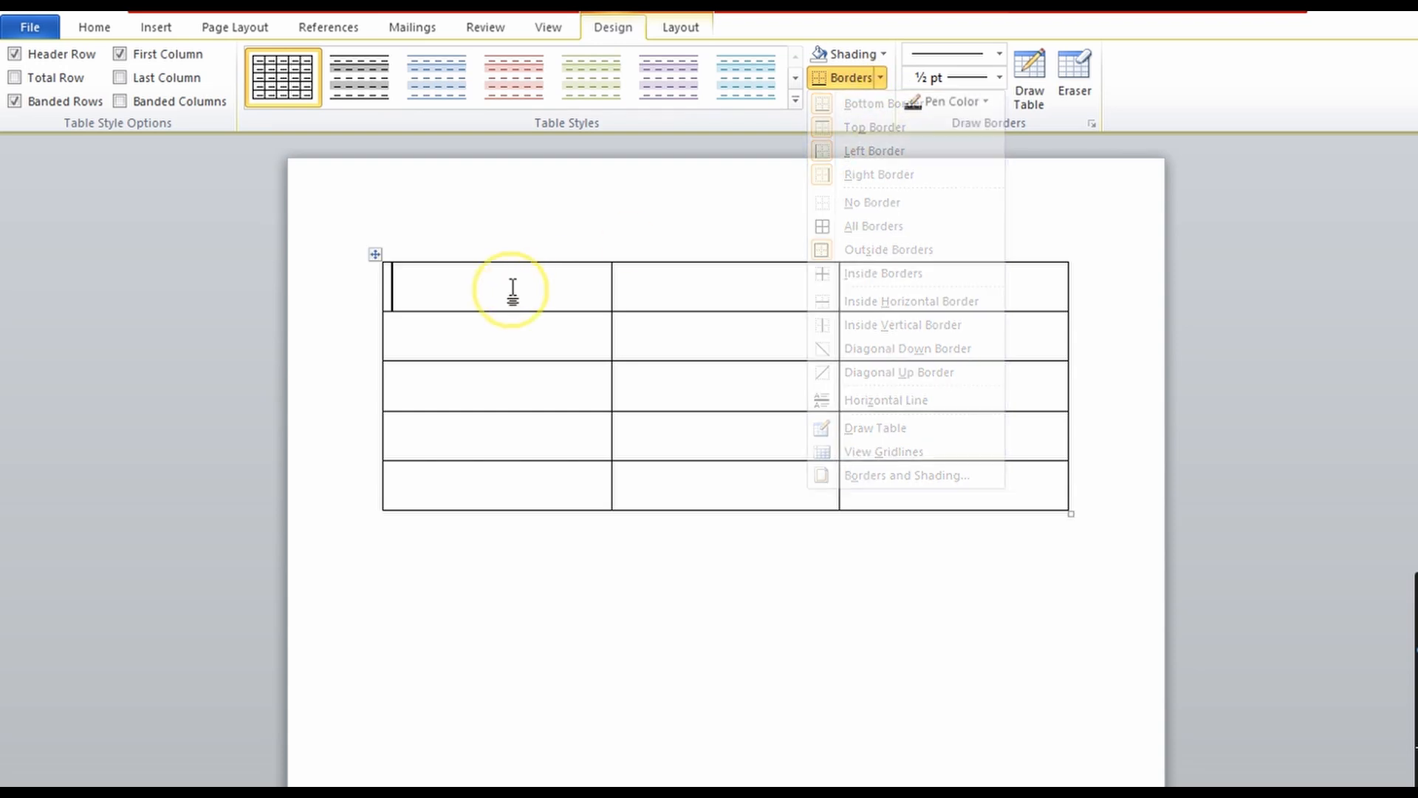
pyautogui.click(880, 78)
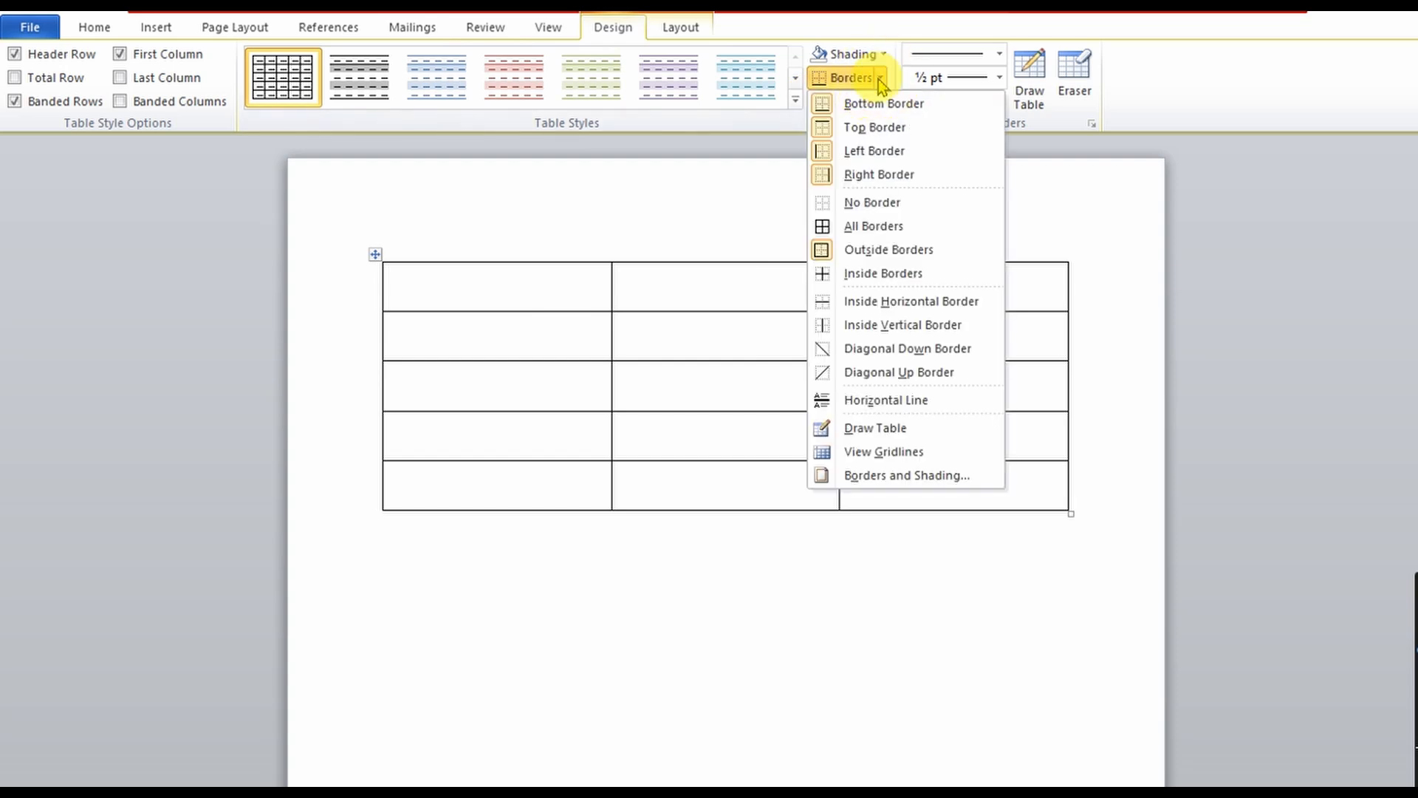
pyautogui.click(879, 126)
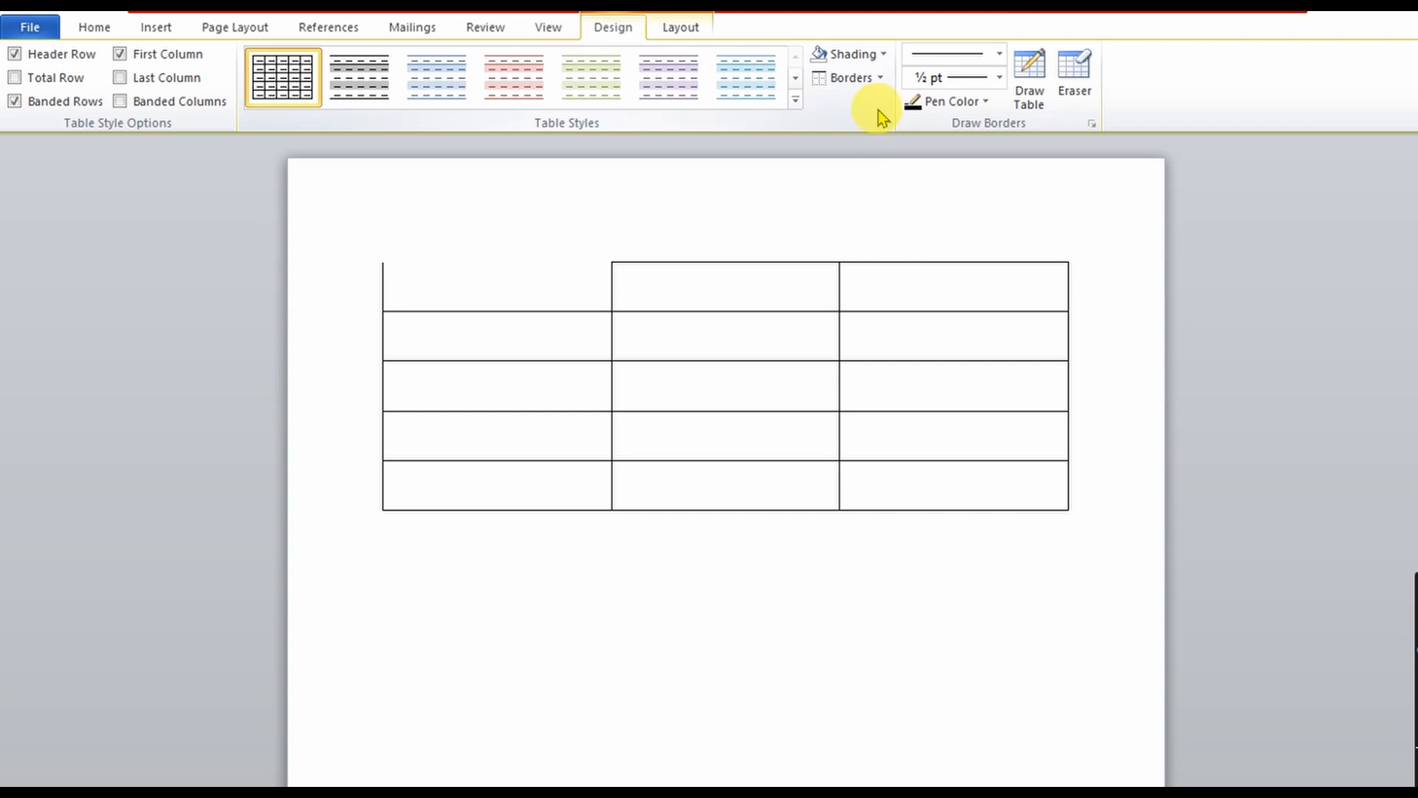
pyautogui.click(879, 79)
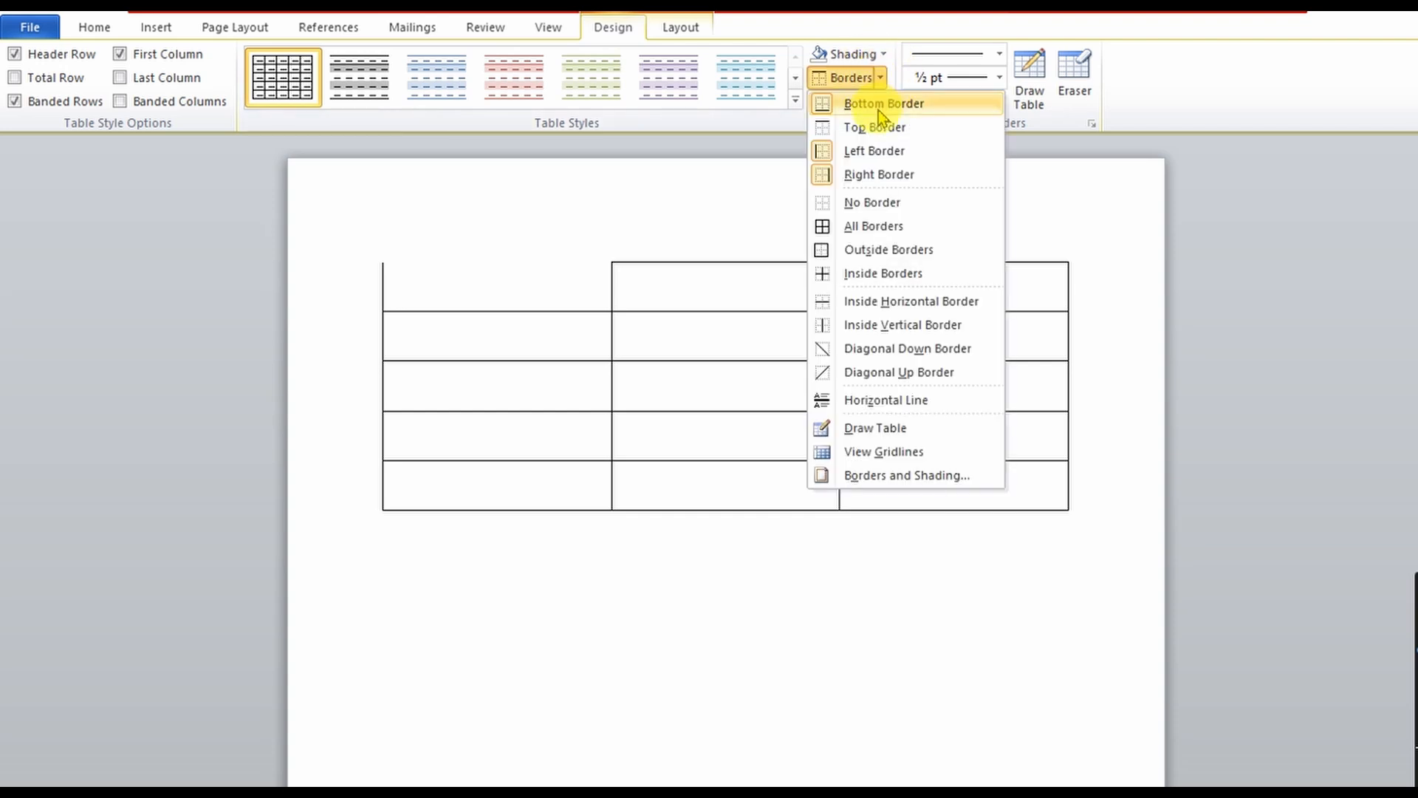
pyautogui.click(879, 133)
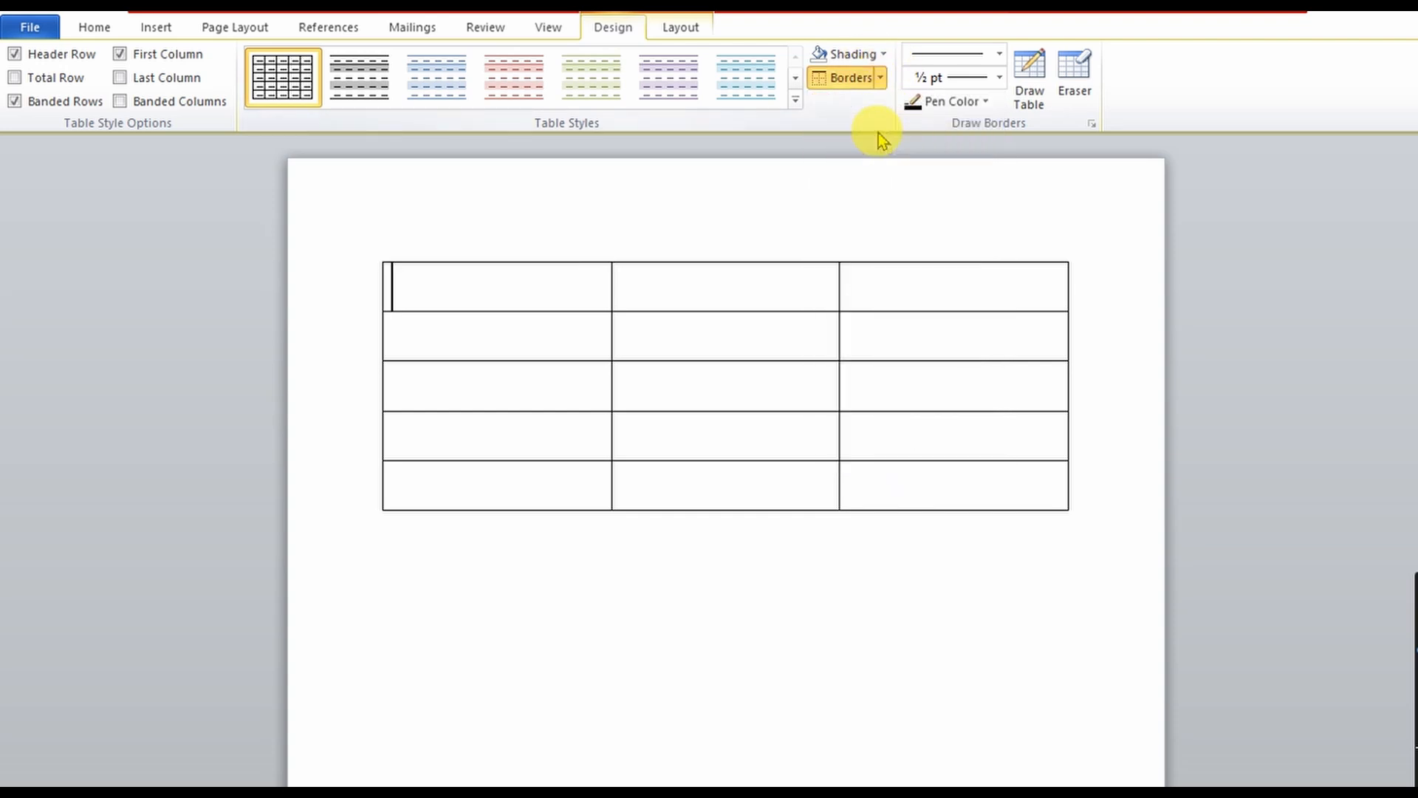
# - Remove the left border of the table's first cell and restore it
pyautogui.click(881, 77)
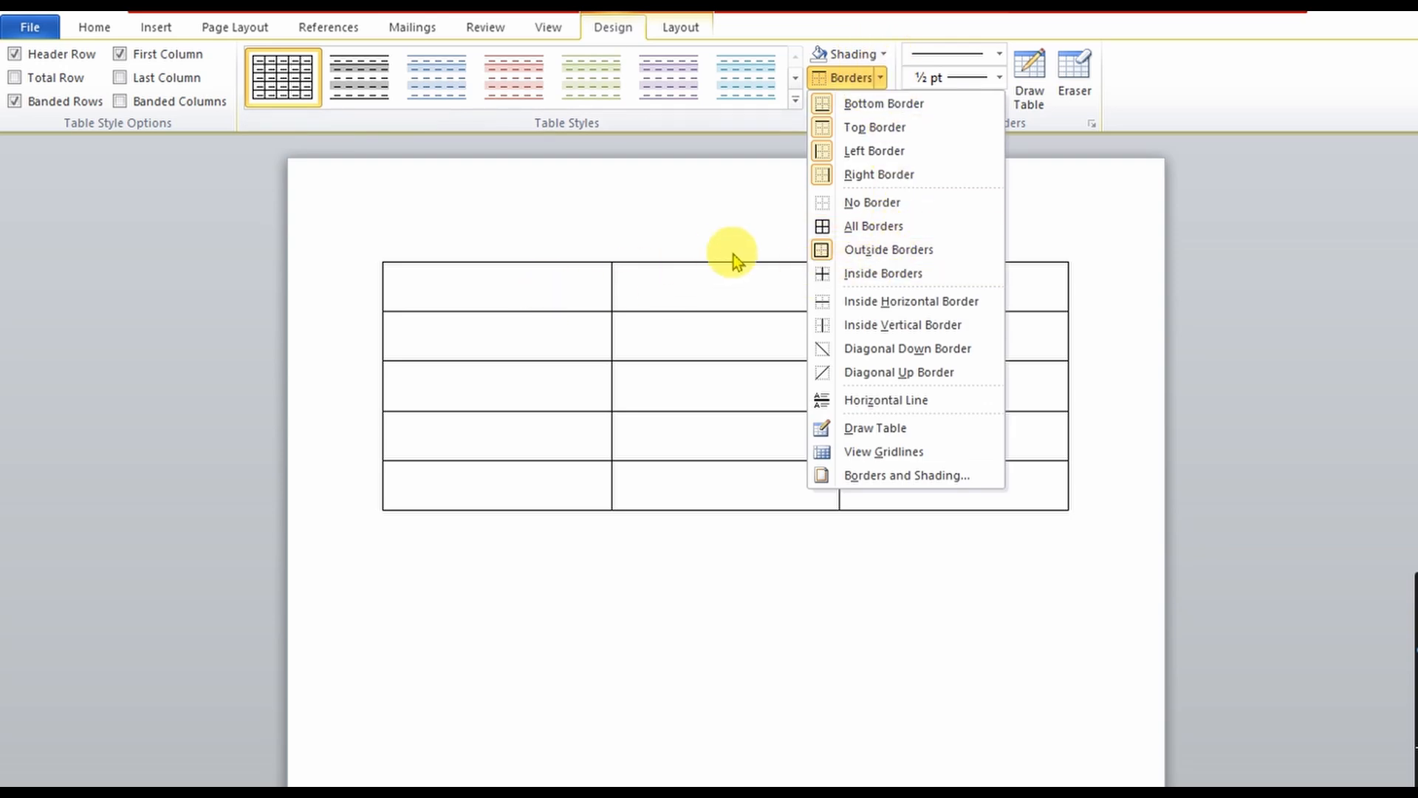
pyautogui.click(870, 150)
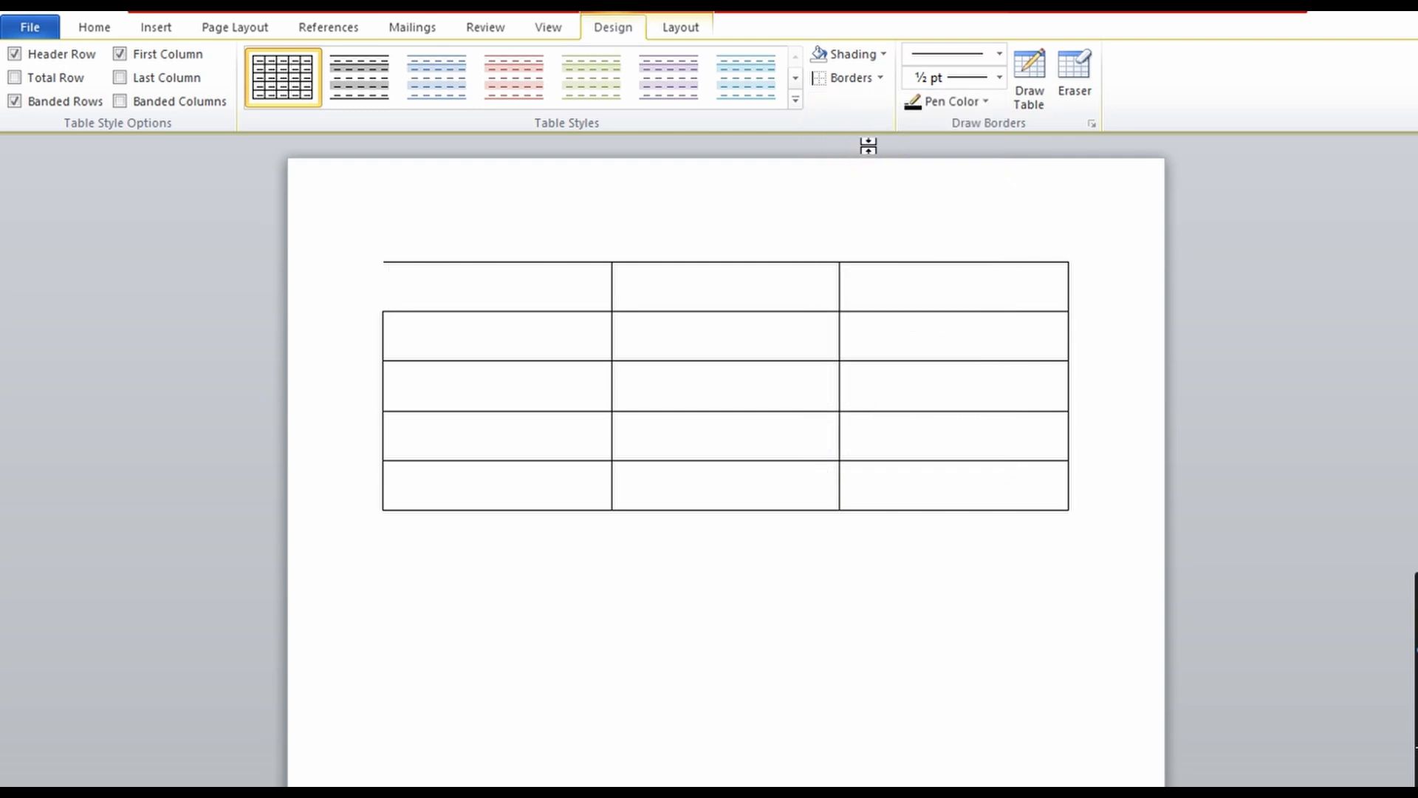
pyautogui.click(879, 79)
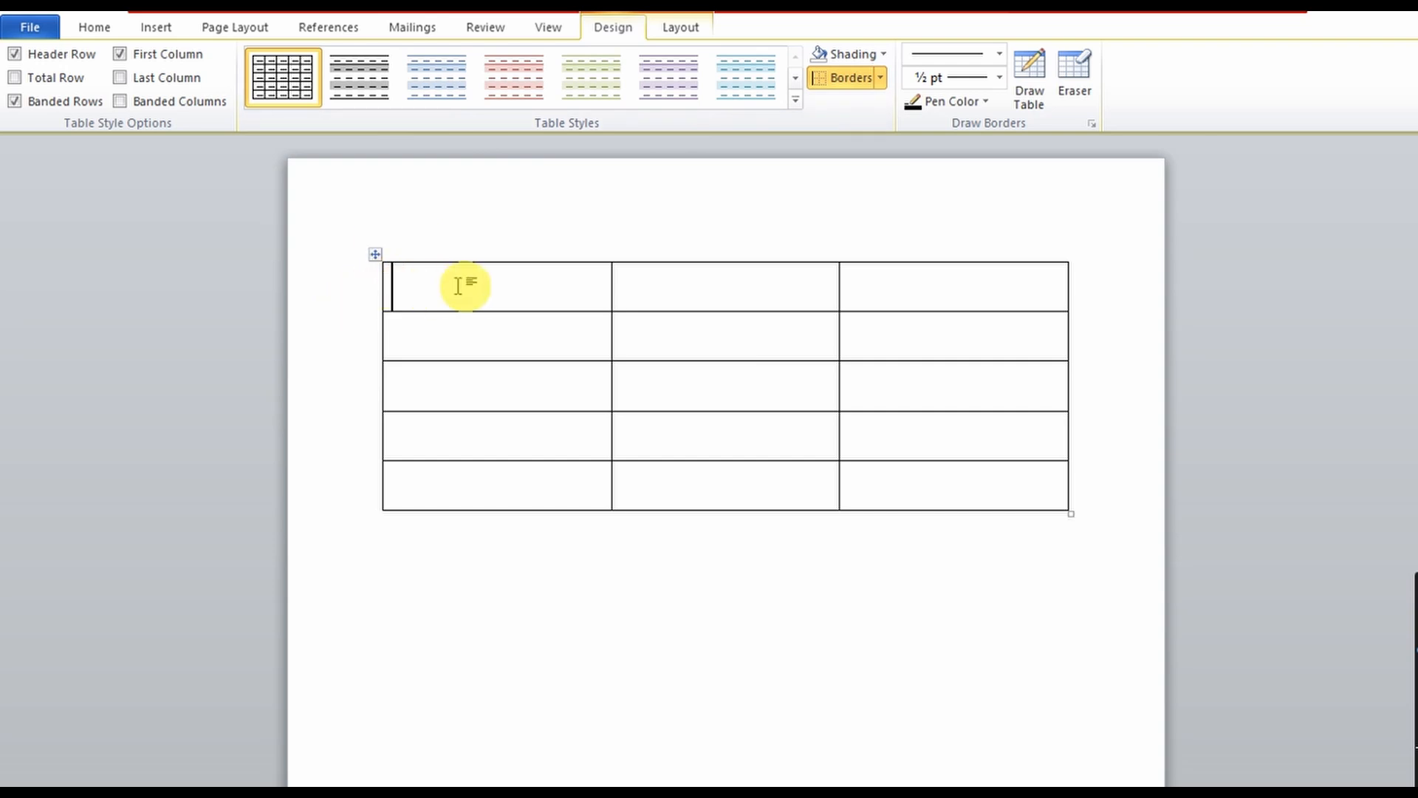
# - Erase the left border of the table's first cell with the Eraser and undo the erasure
pyautogui.click(1079, 83)
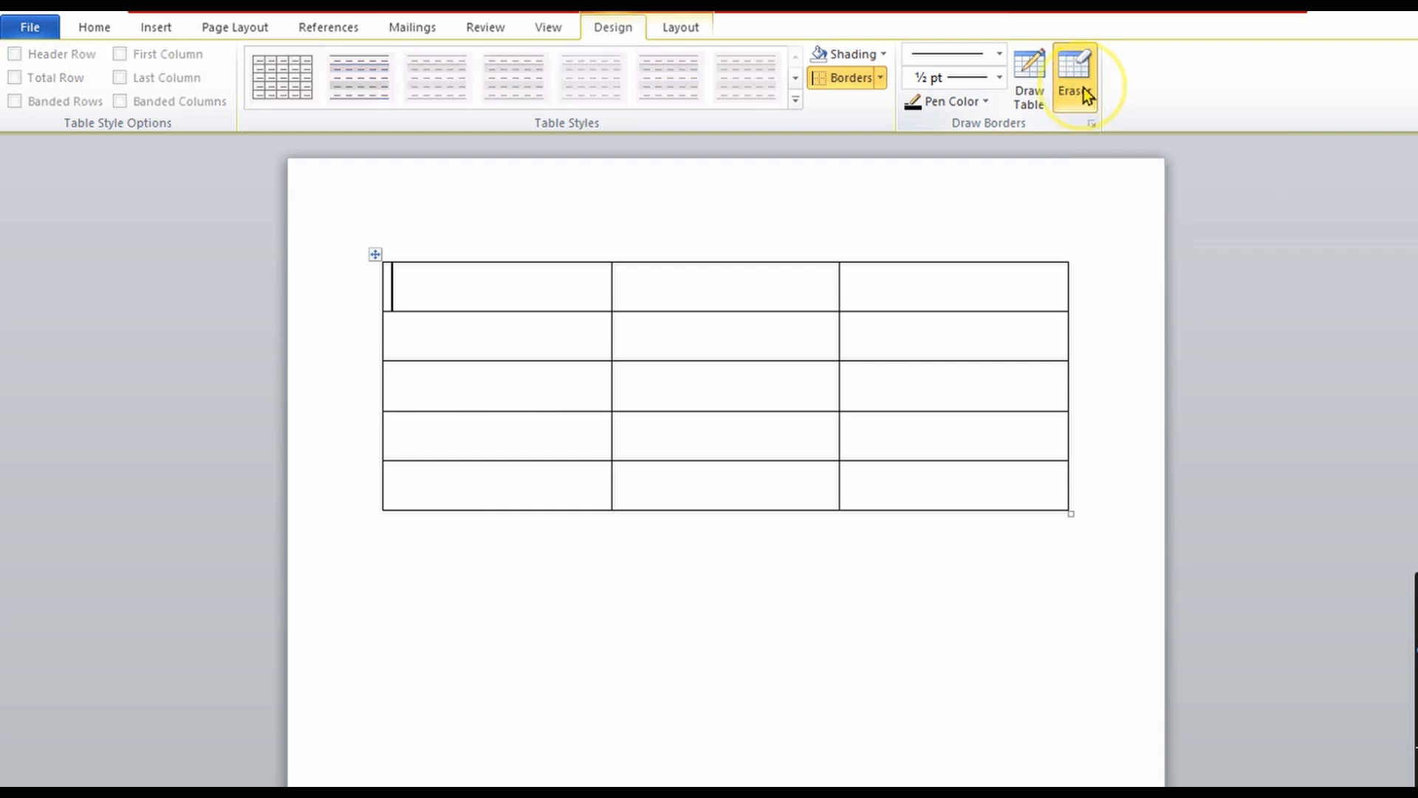
pyautogui.click(385, 273)
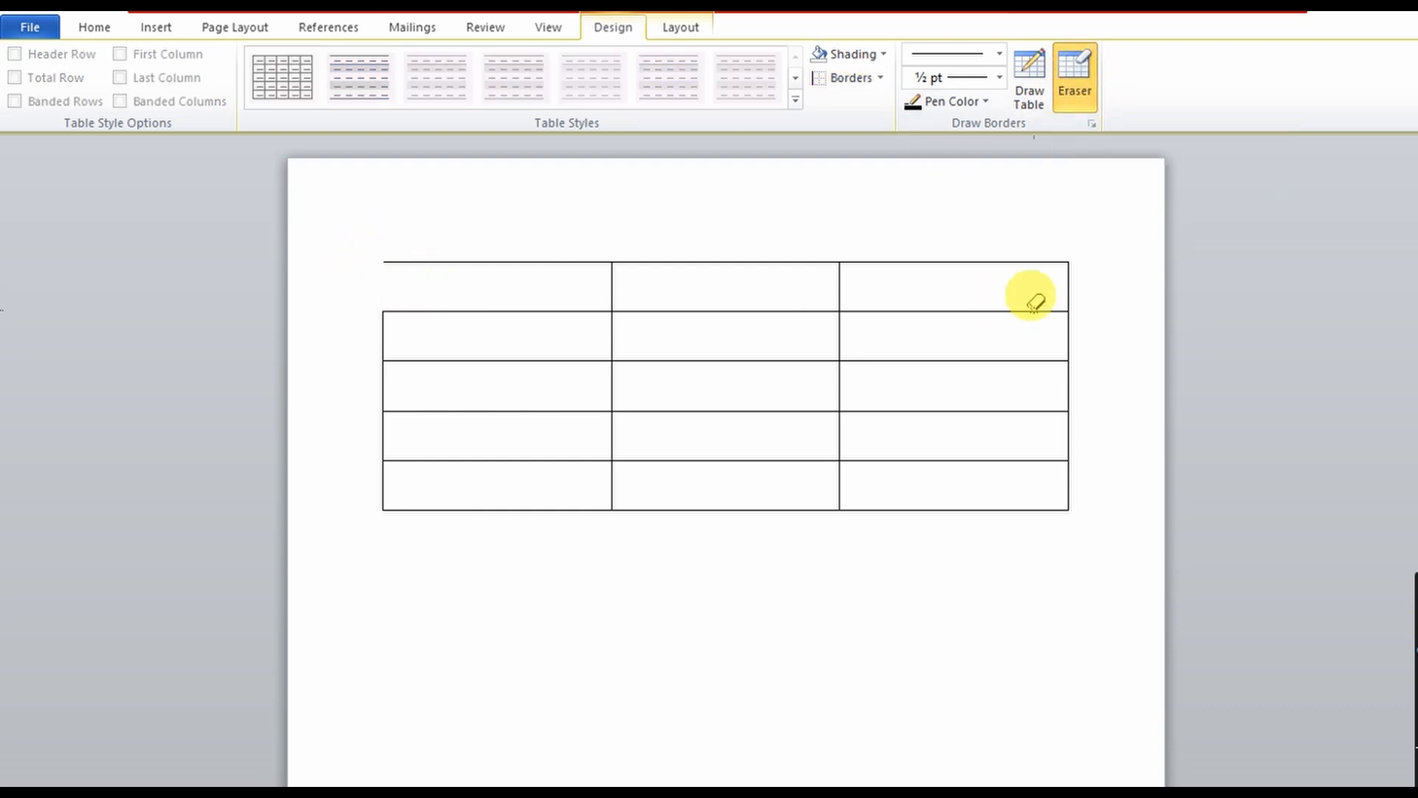
pyautogui.hotkey('ctrl', 'z')
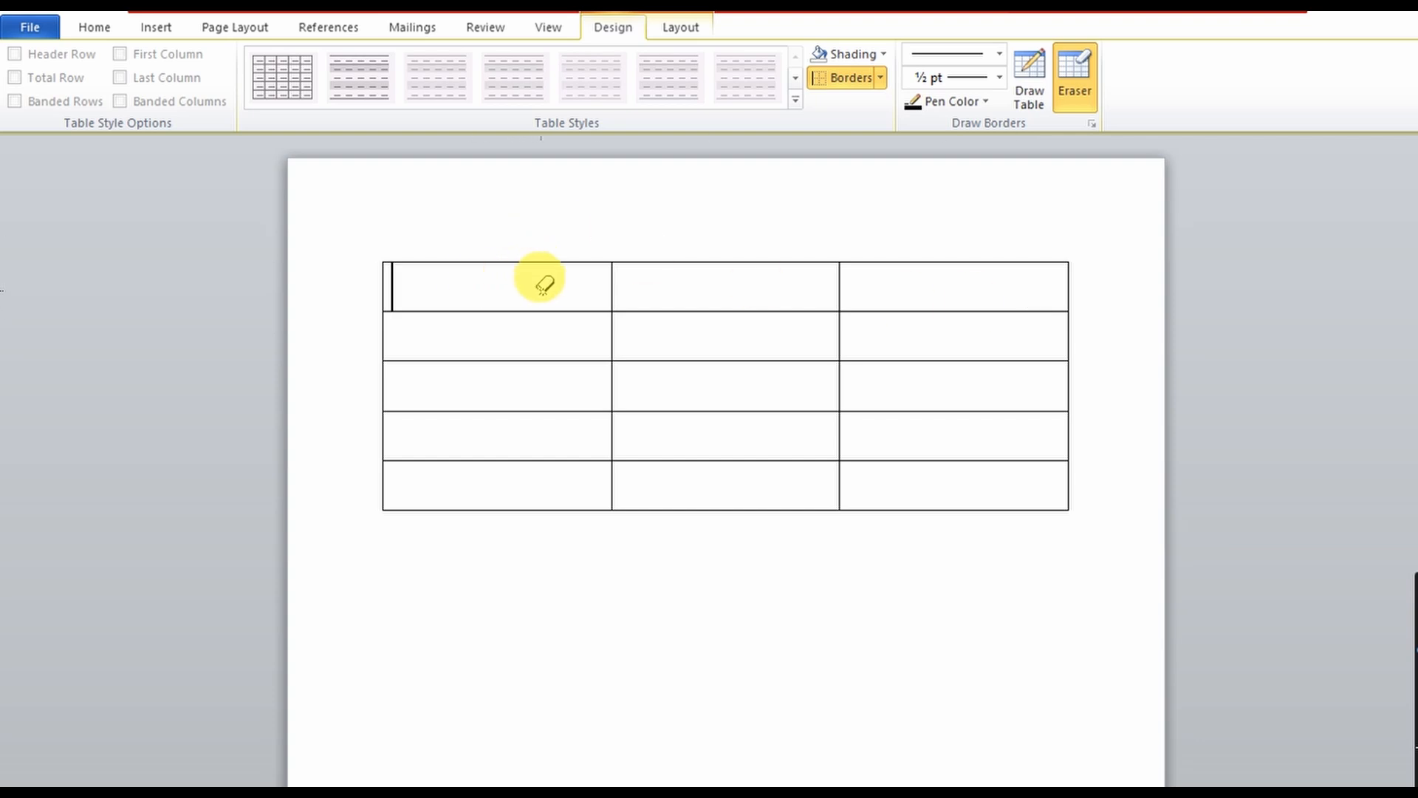
# - Shade the three first-row cells black, blue and olive green, from left to right
pyautogui.click(883, 56)
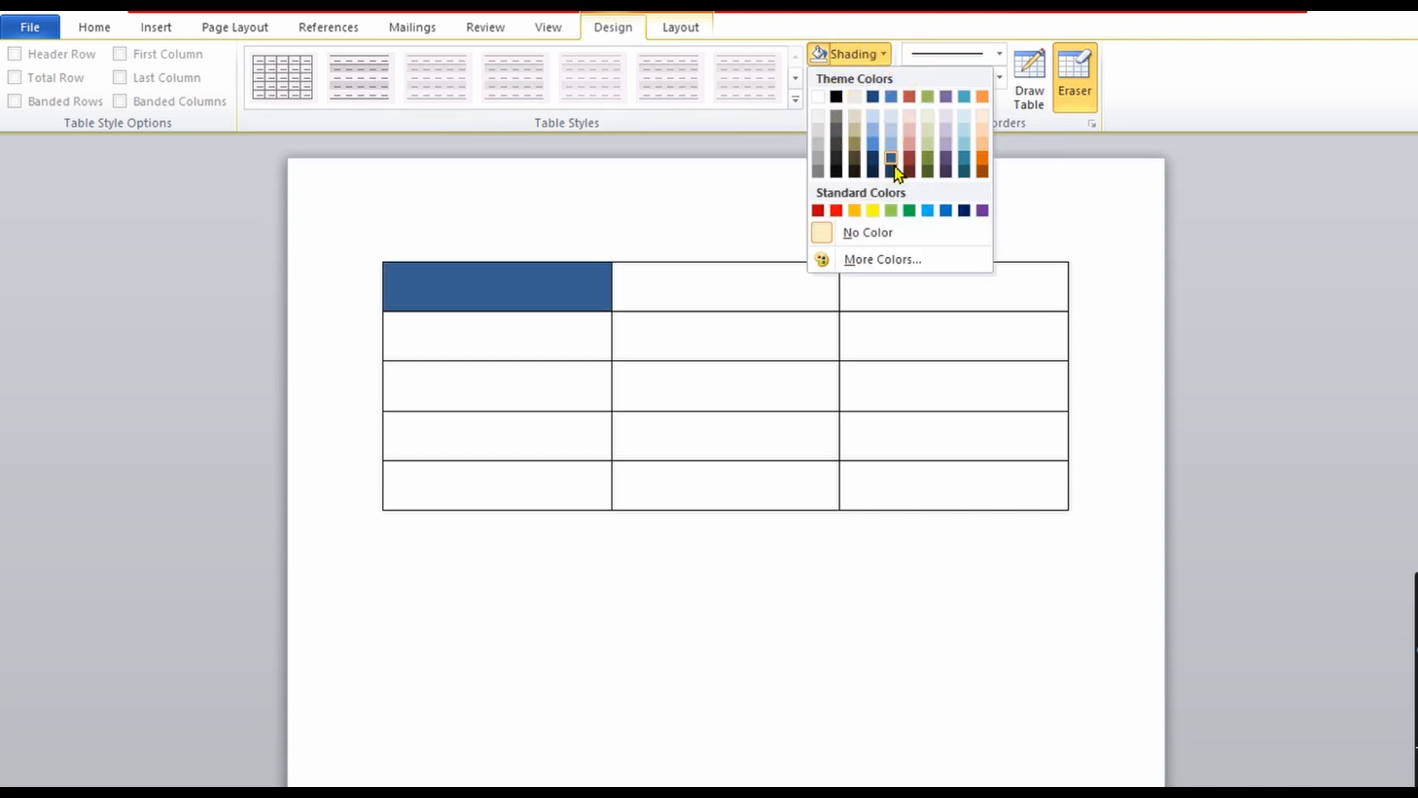
pyautogui.click(839, 96)
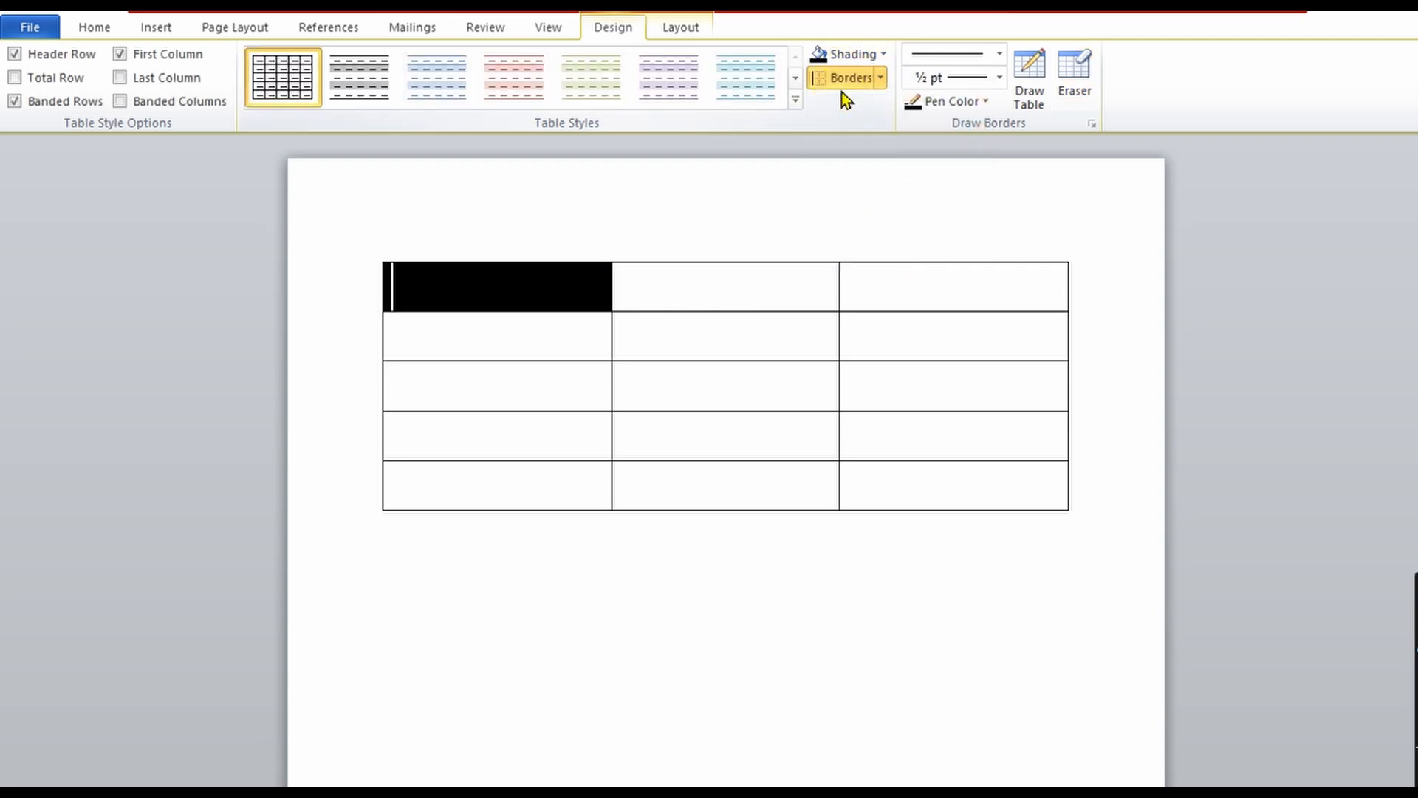
pyautogui.click(748, 243)
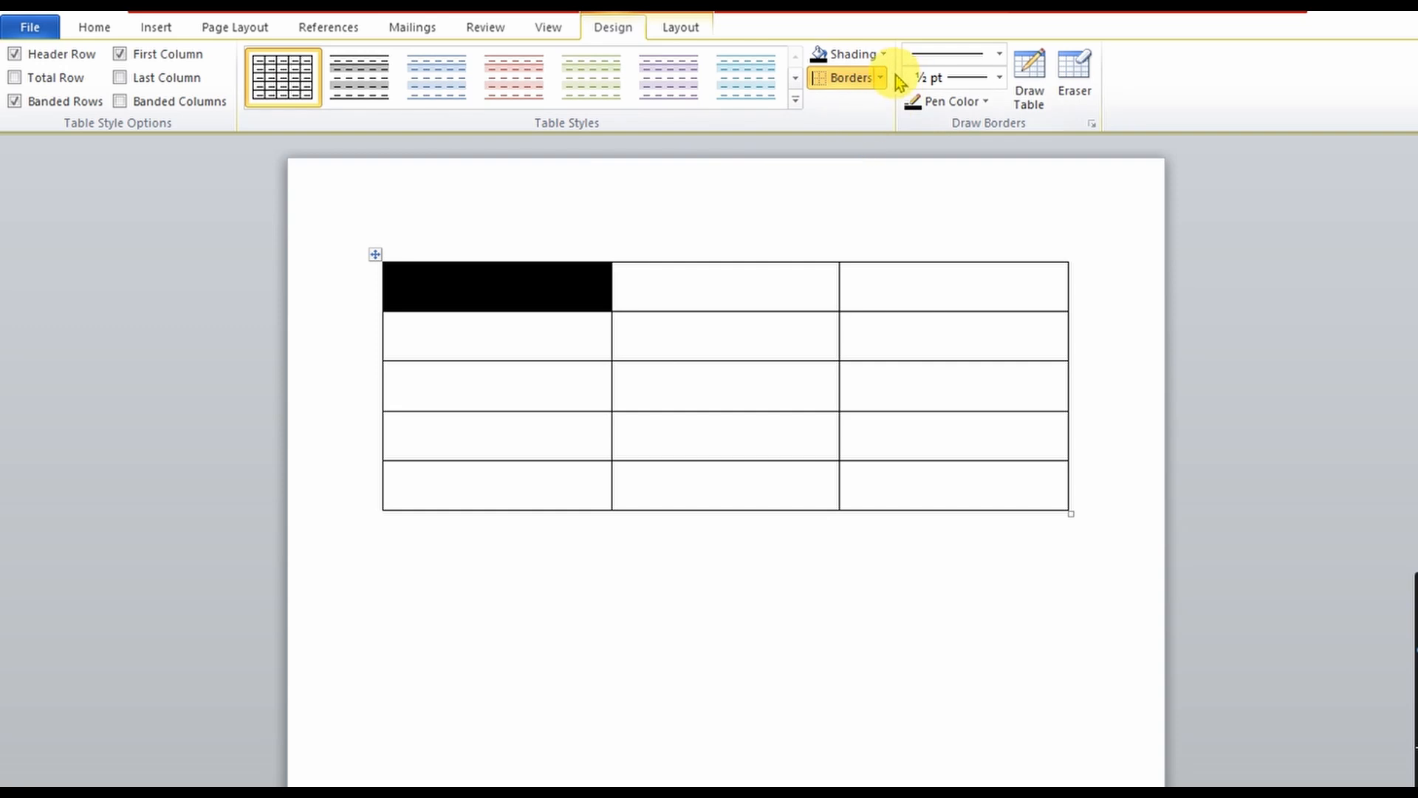
pyautogui.click(880, 56)
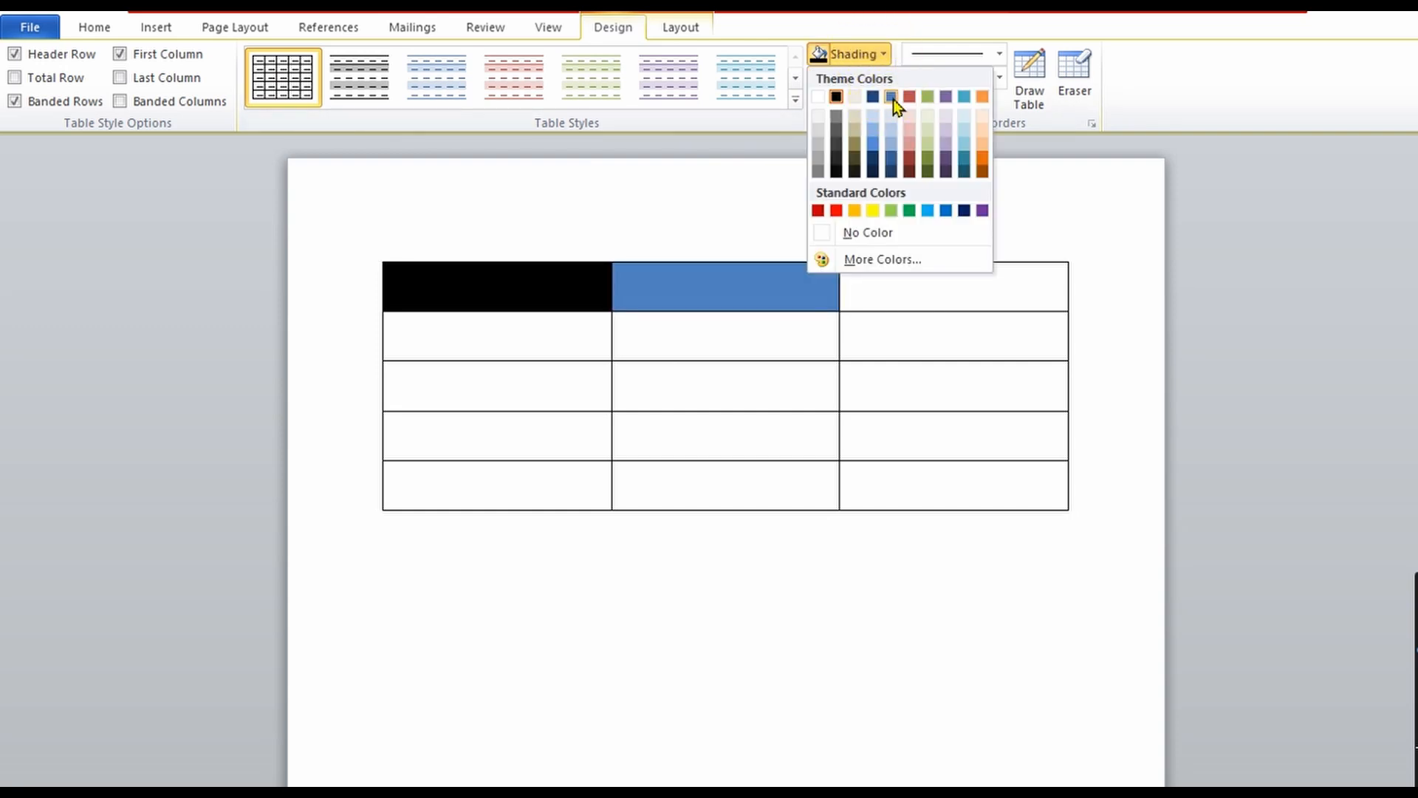
pyautogui.click(892, 97)
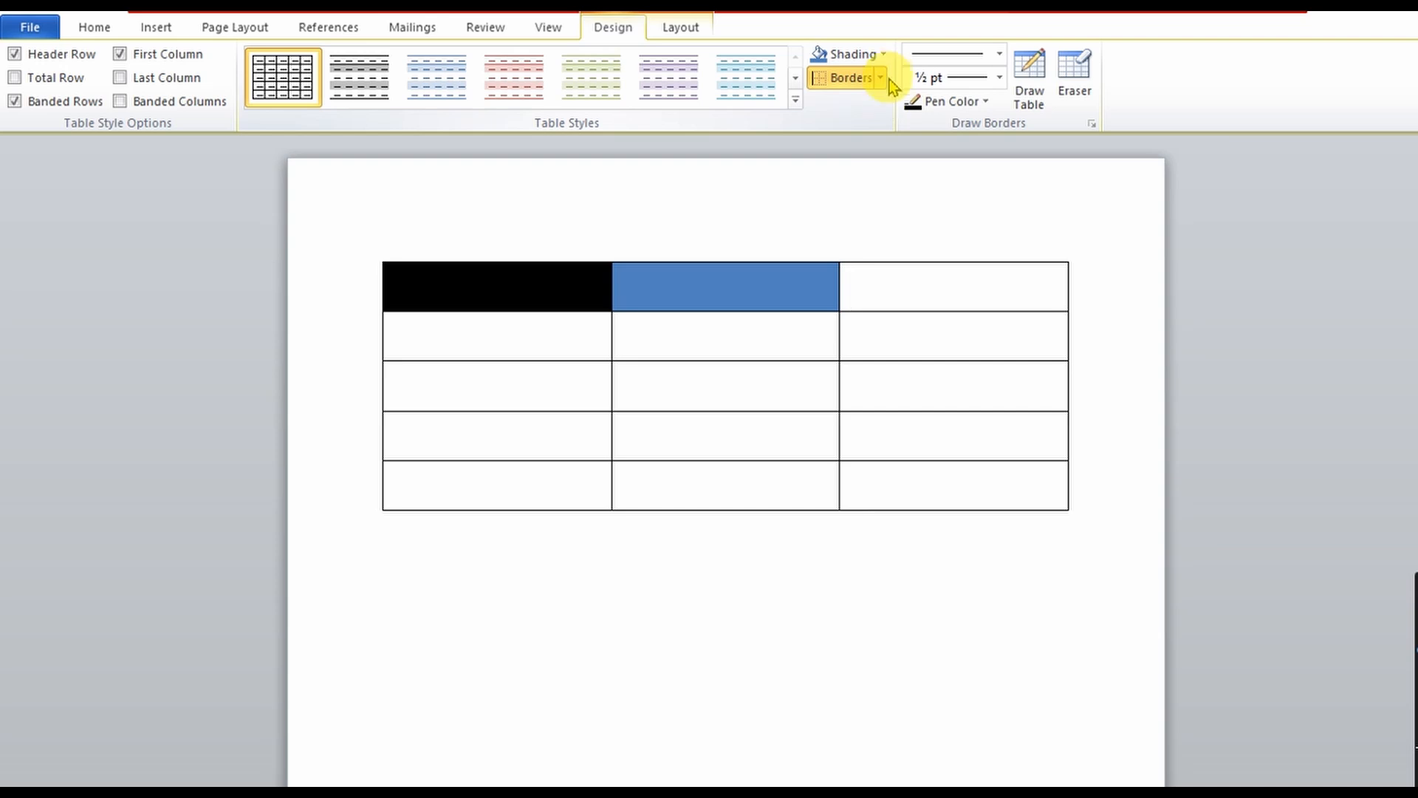
pyautogui.click(888, 52)
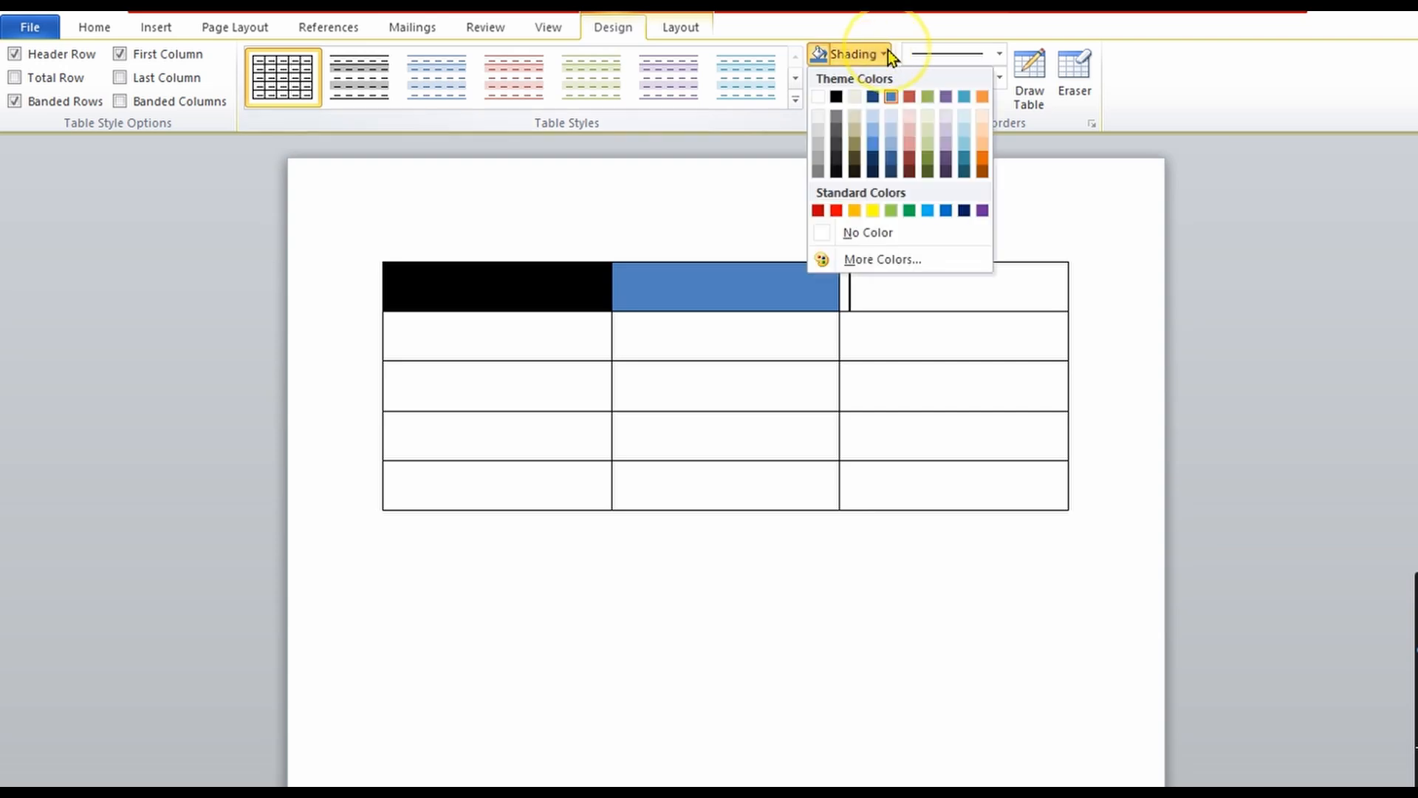
pyautogui.click(928, 96)
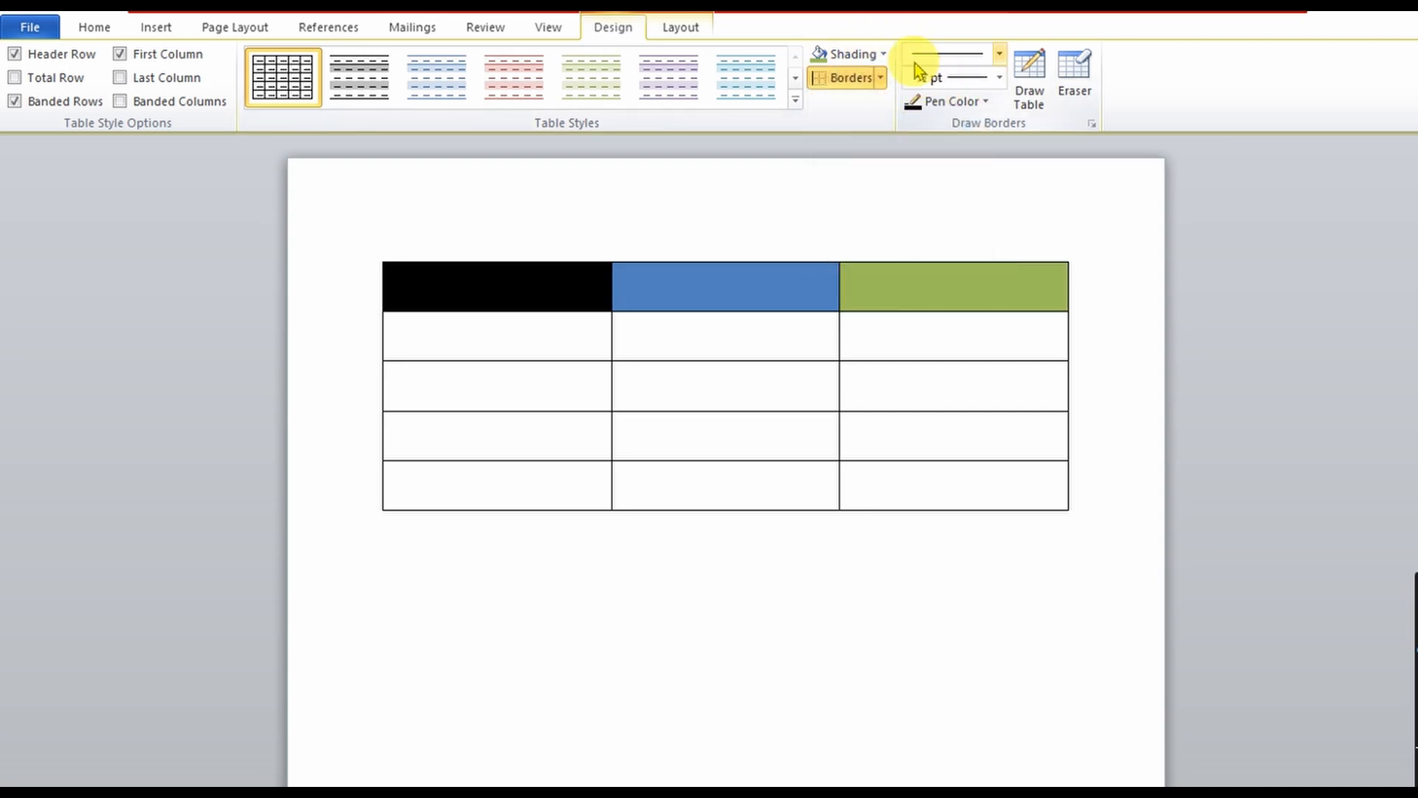
# - Shade the second row's right cell black, its middle cell olive green and its left cell blue
pyautogui.click(887, 55)
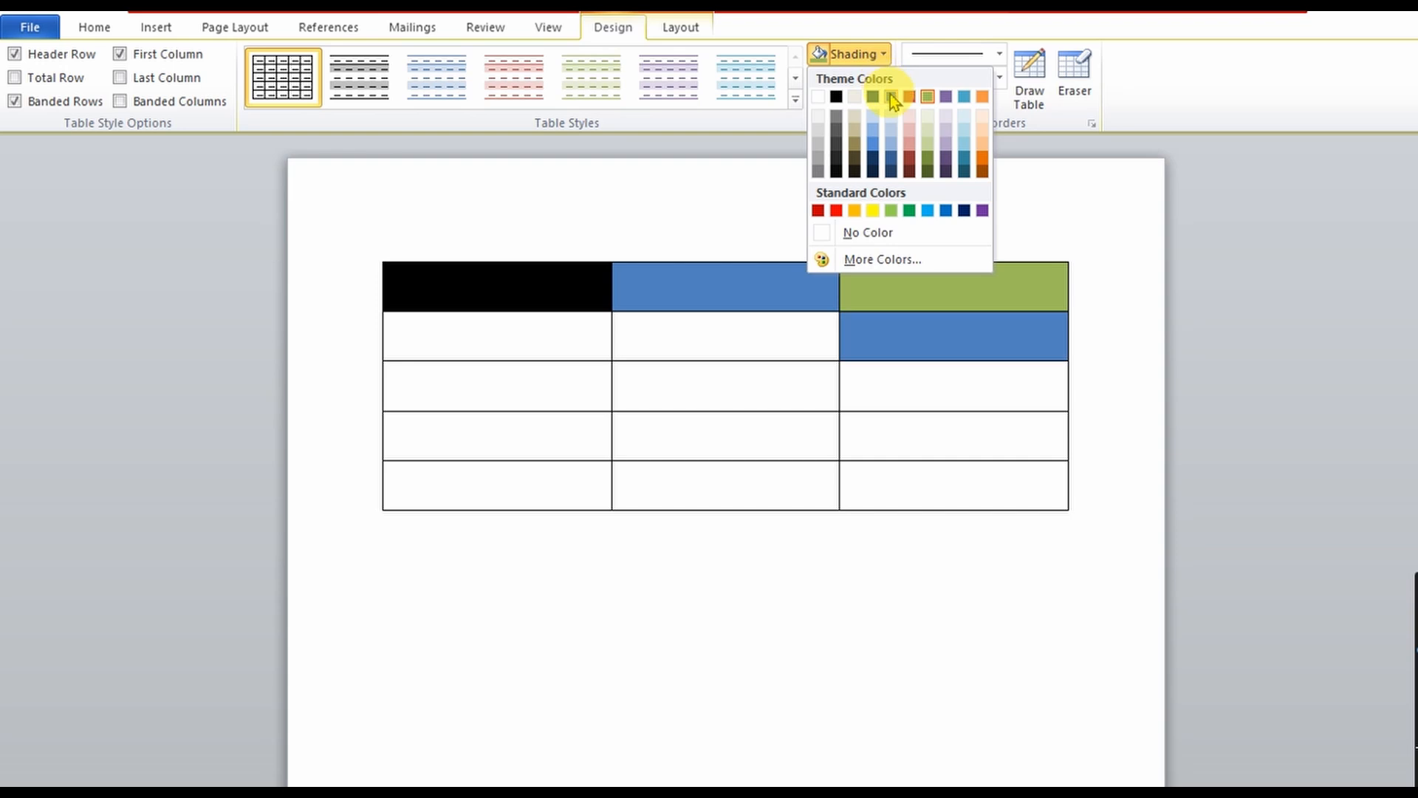
pyautogui.click(836, 96)
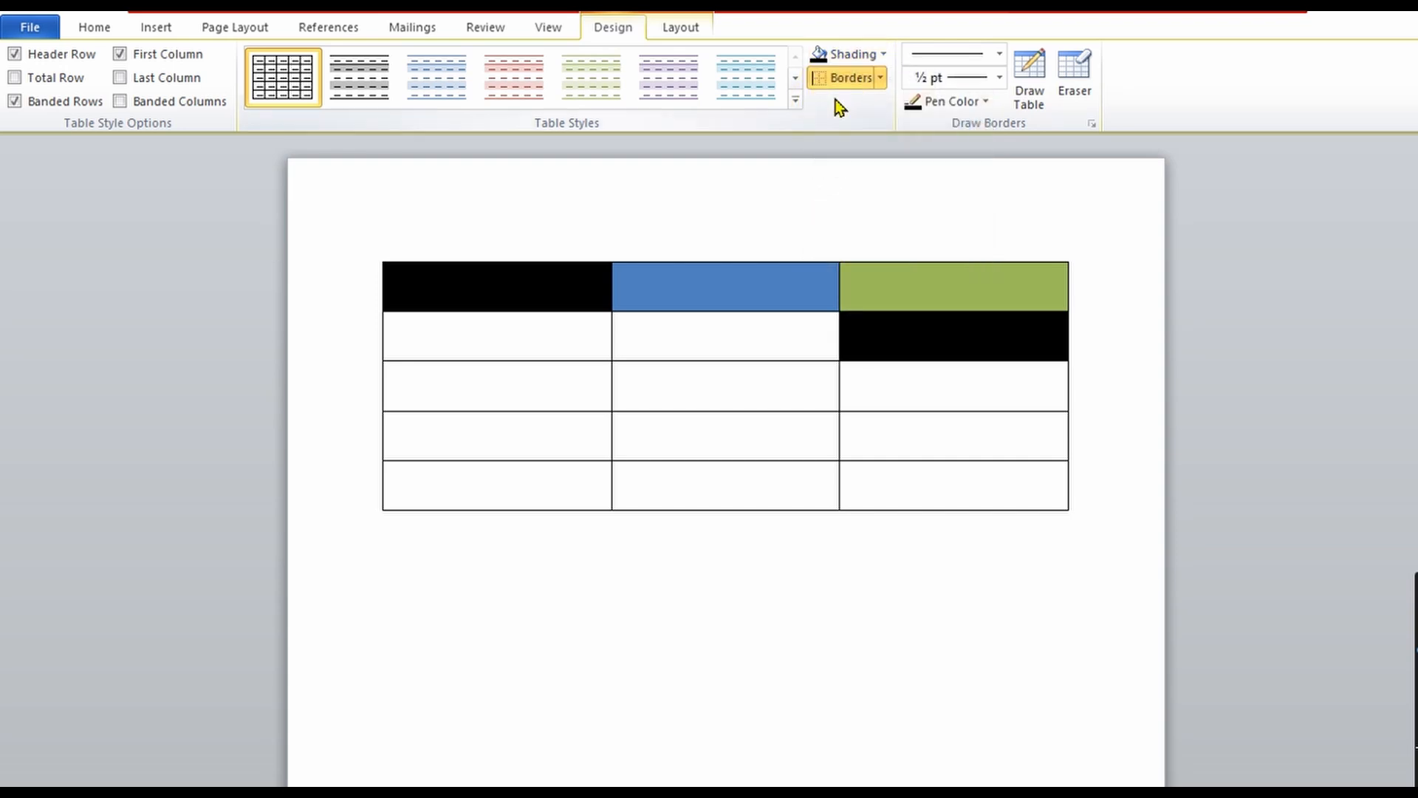
pyautogui.click(883, 53)
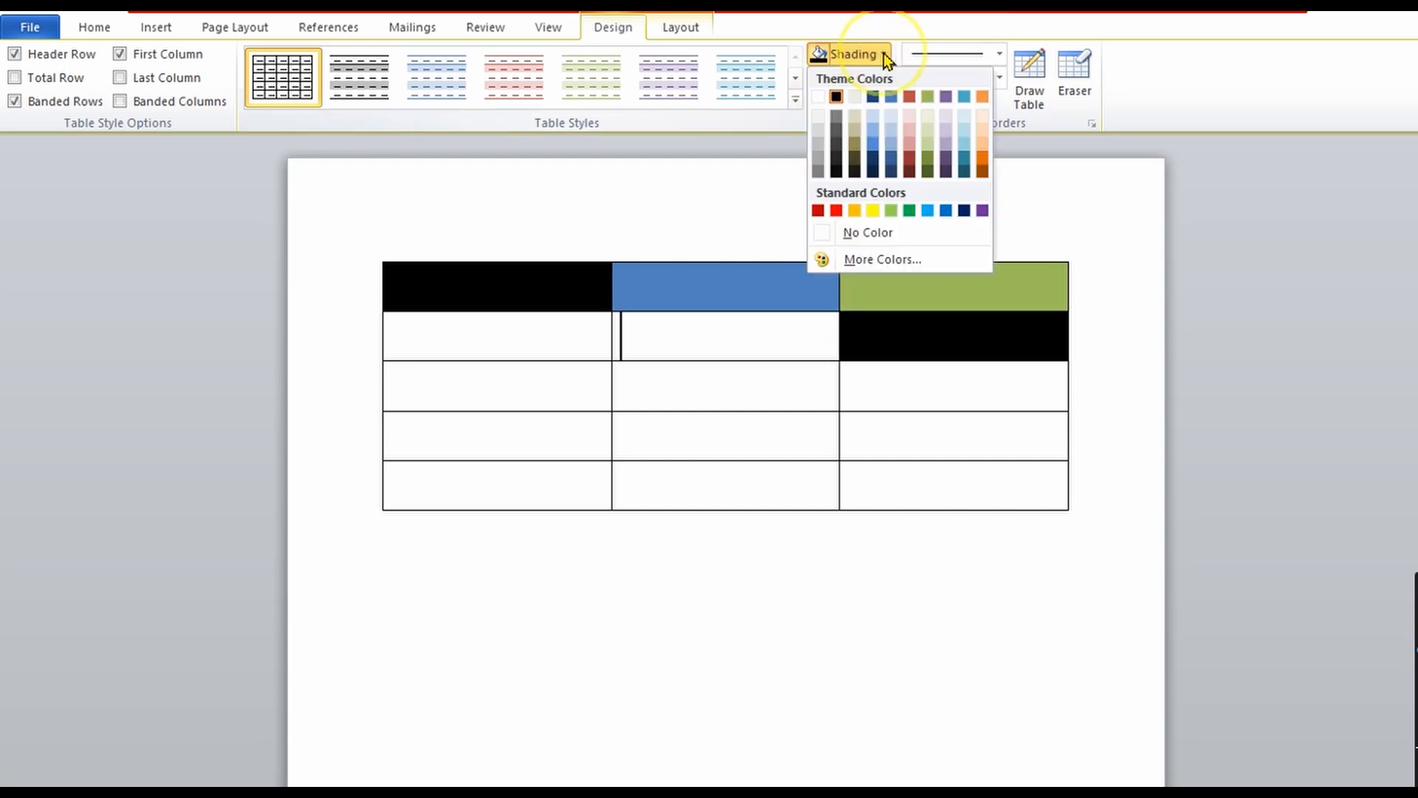
pyautogui.click(927, 97)
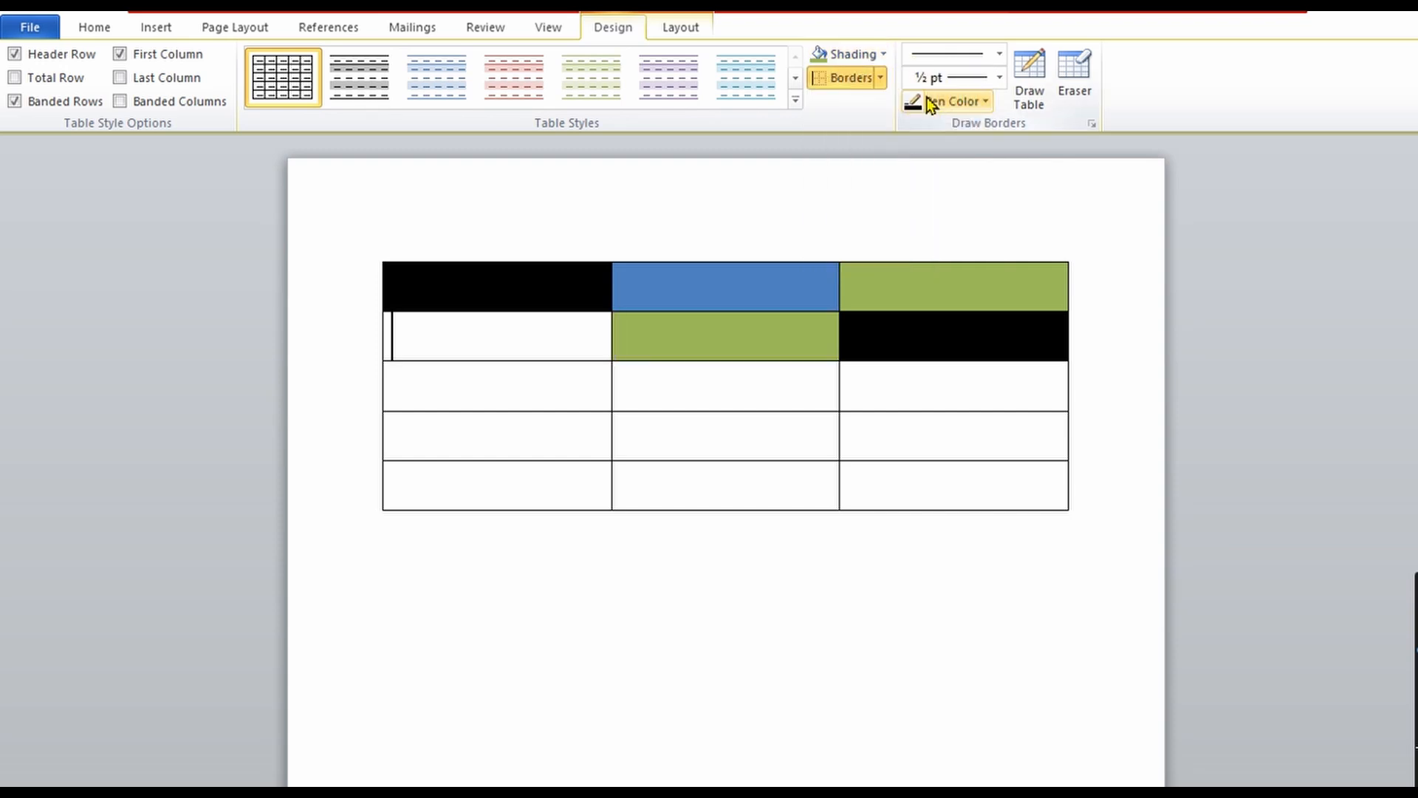
pyautogui.click(888, 53)
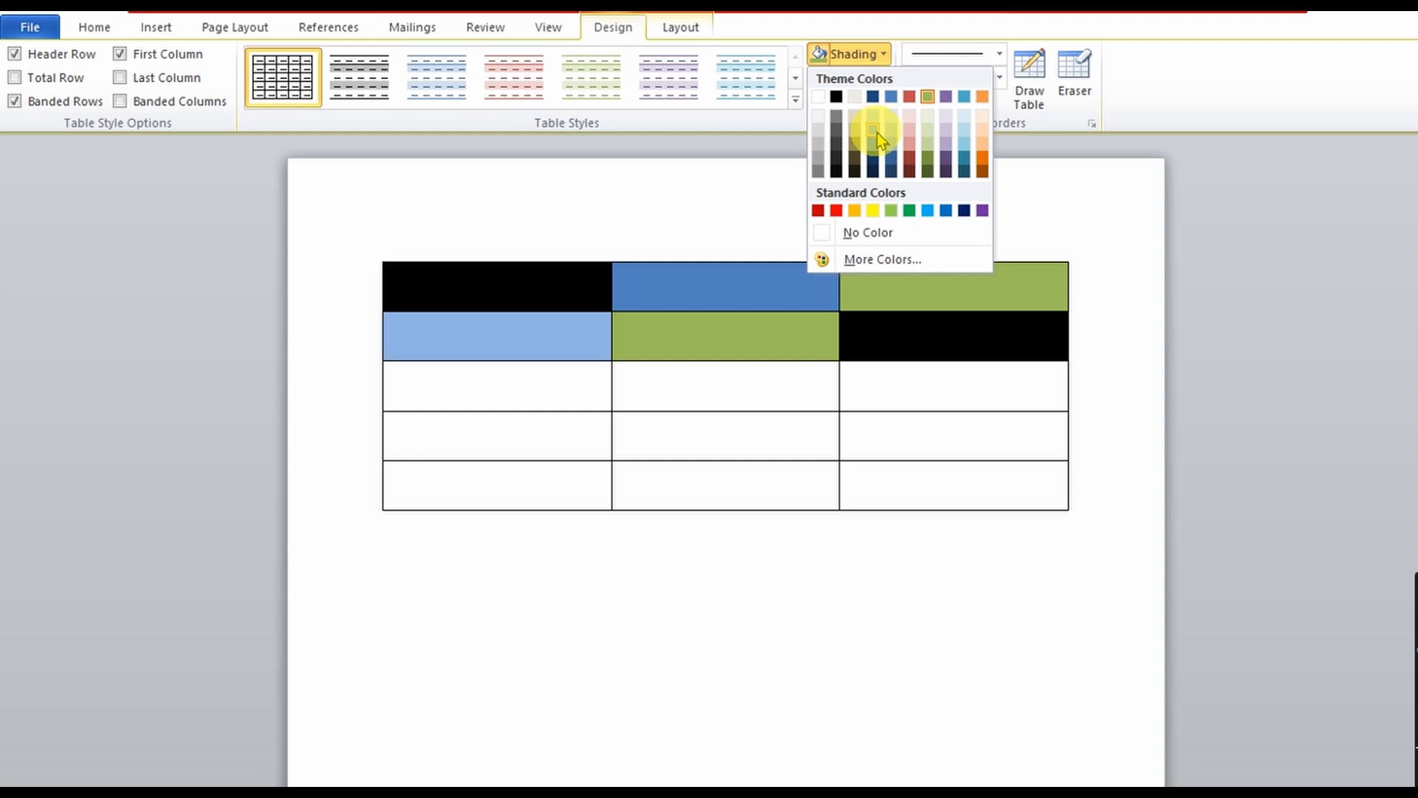
pyautogui.click(891, 99)
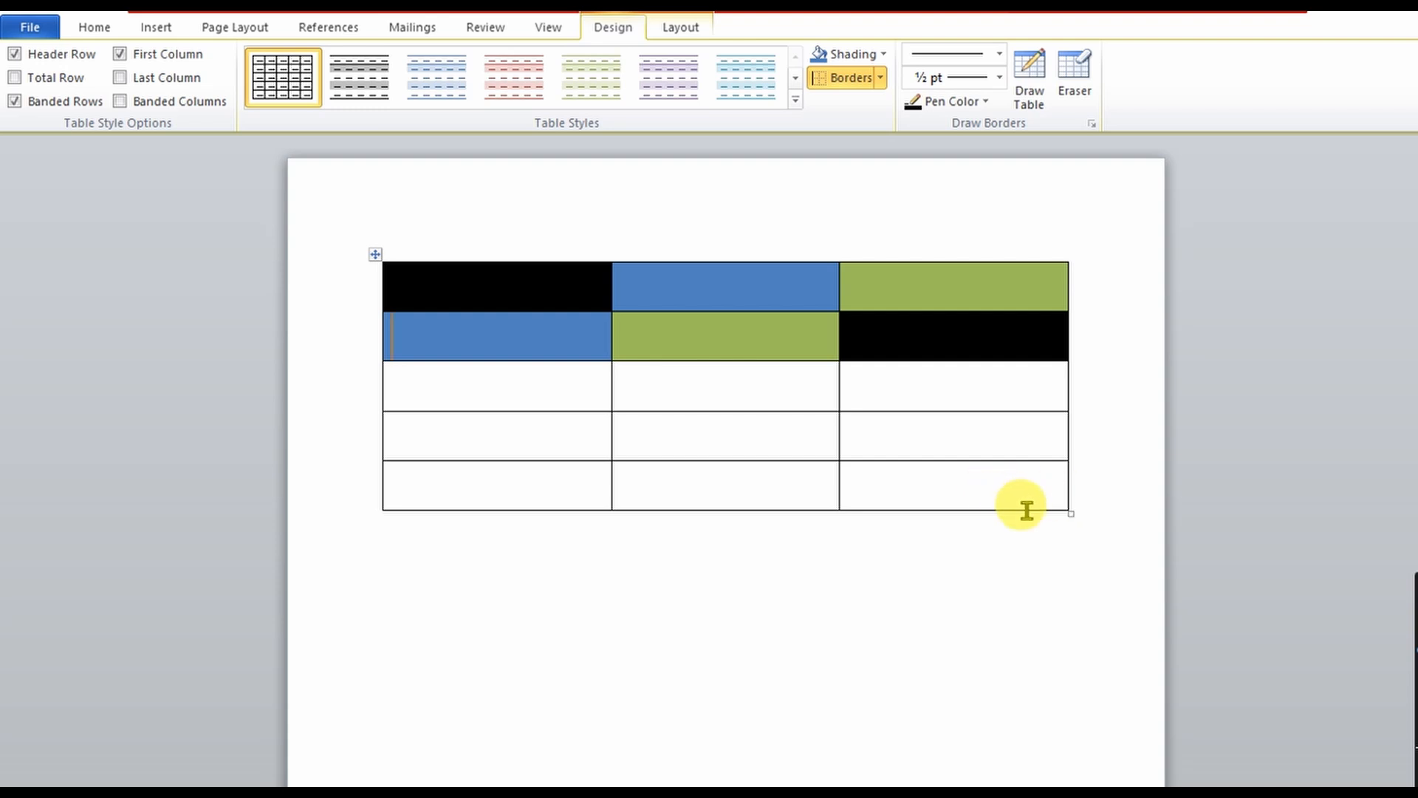
# - Redraw the middle column's borders below the third and fourth rows with the ½ pt fine dotted line style
pyautogui.click(1001, 56)
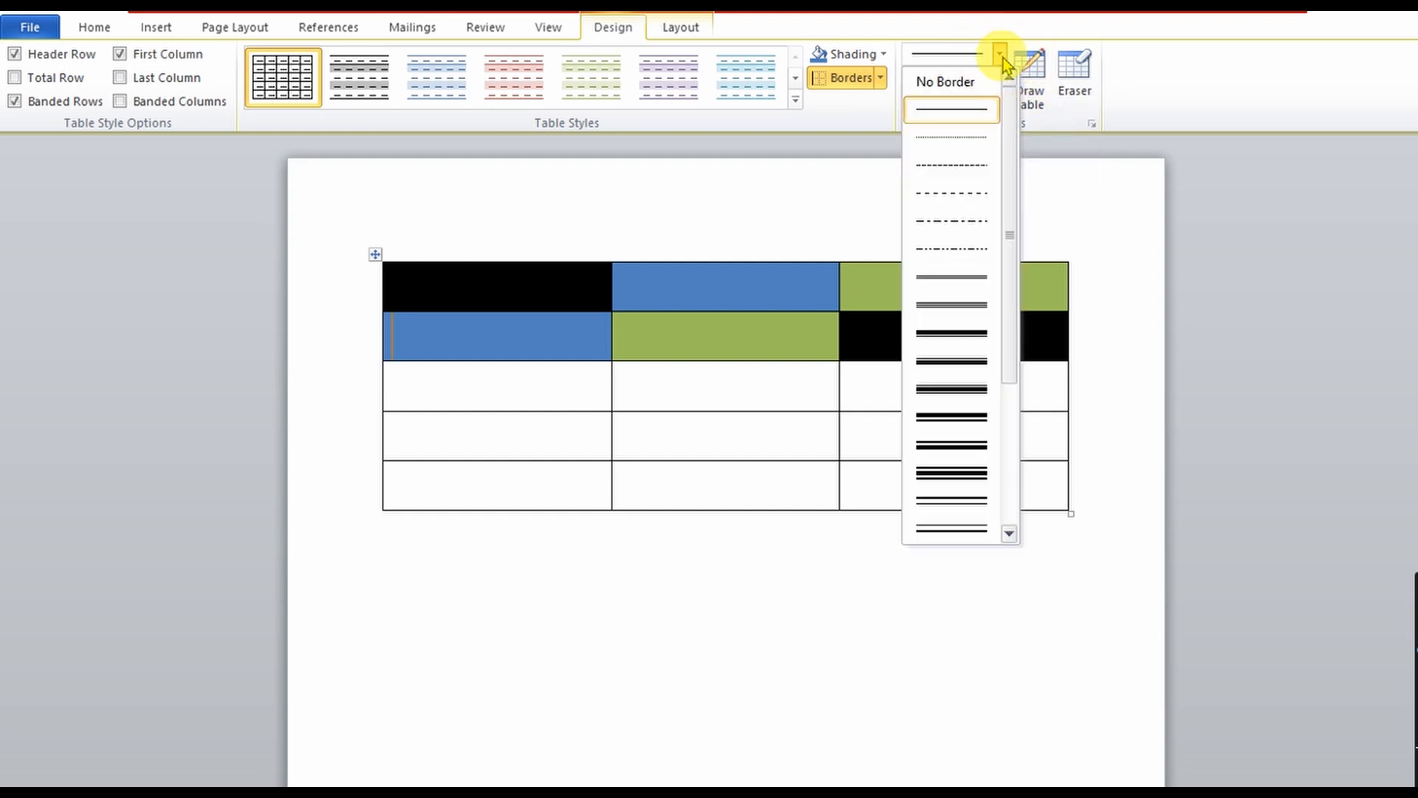
pyautogui.click(972, 138)
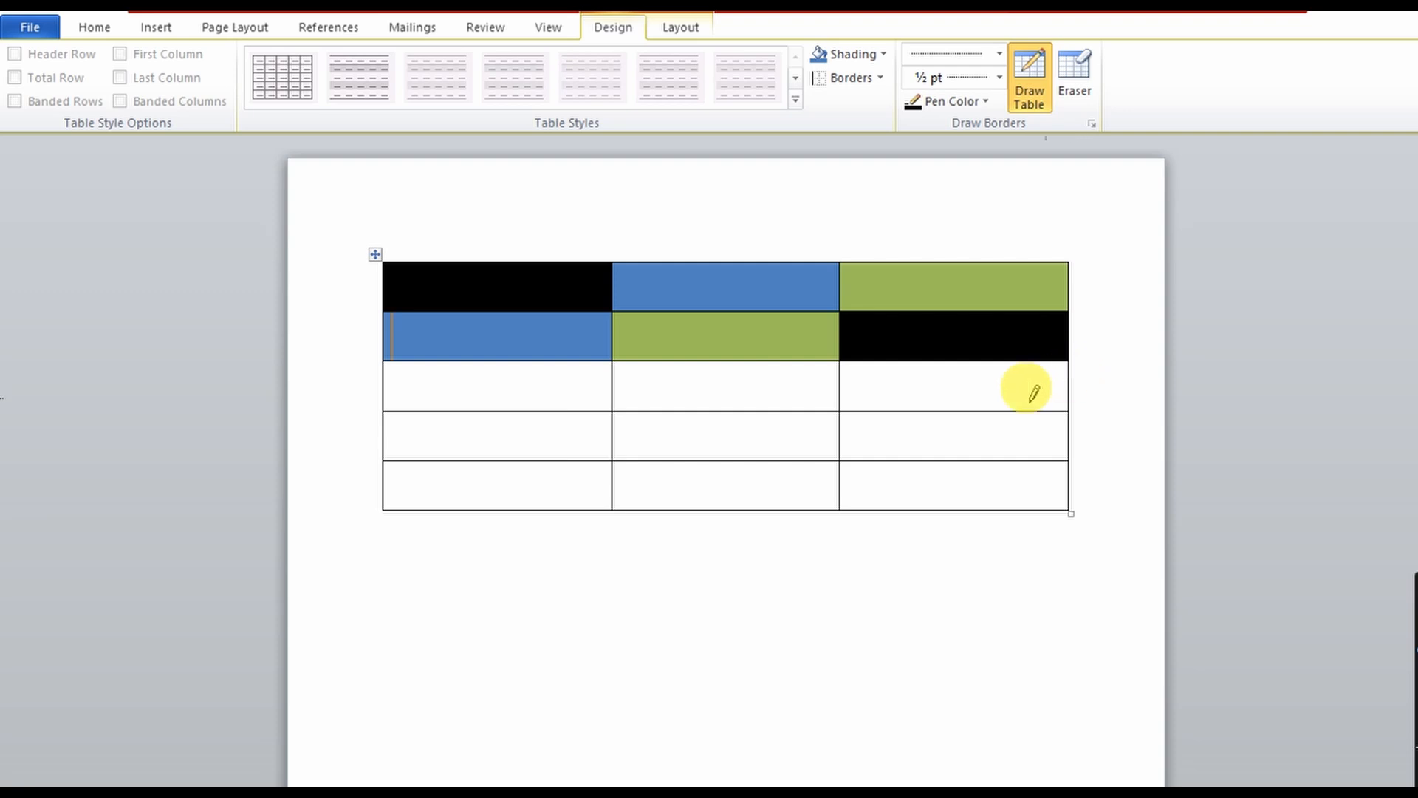
pyautogui.click(810, 410)
pyautogui.click(805, 462)
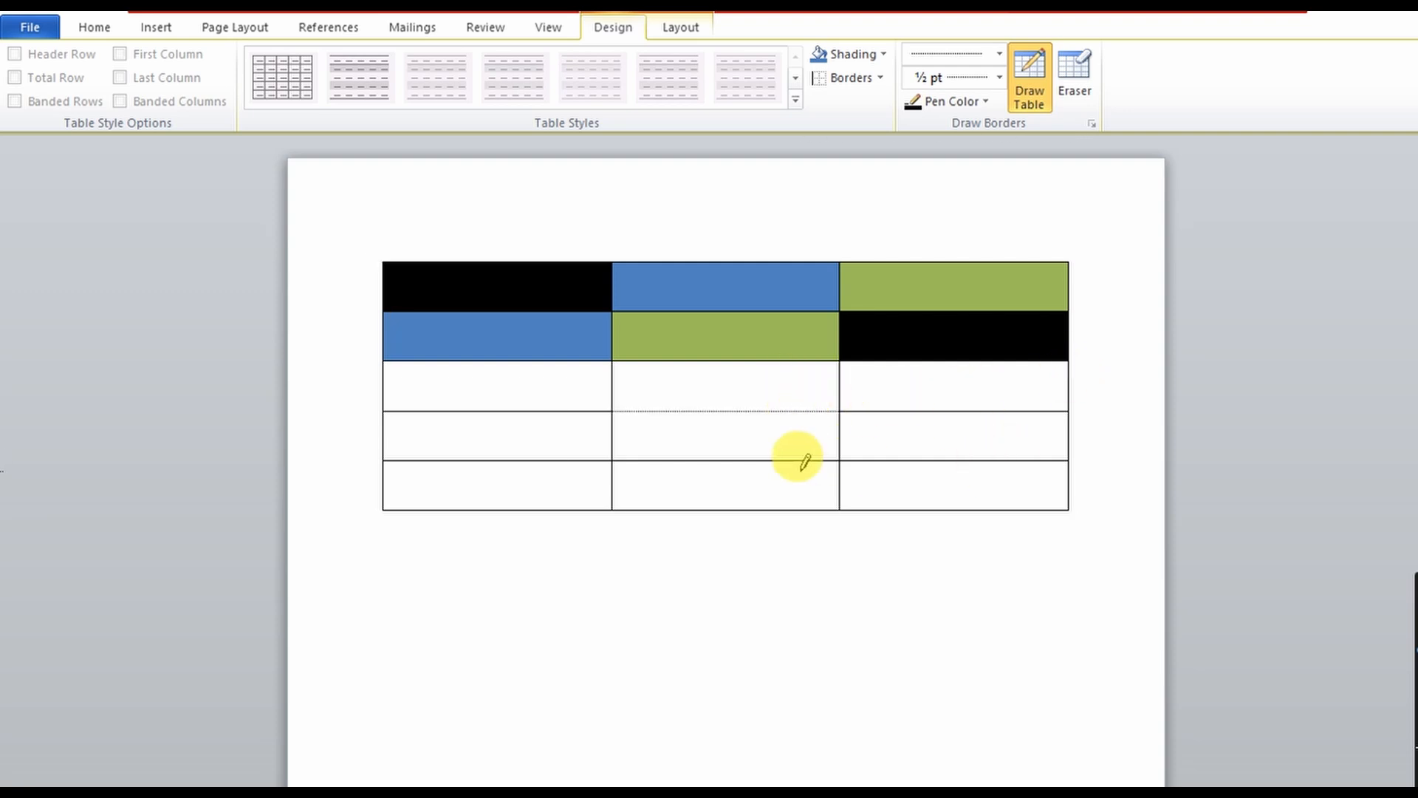
pyautogui.click(795, 455)
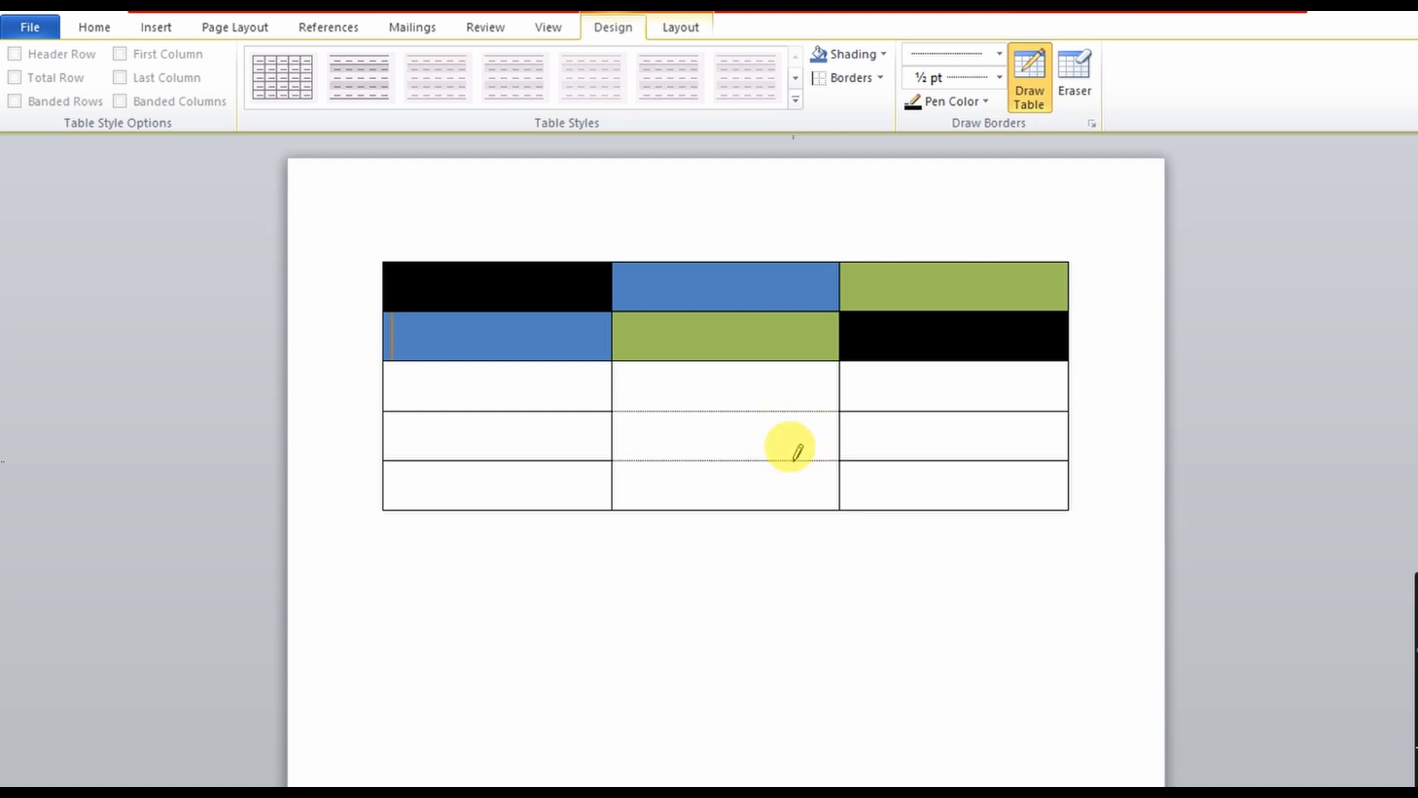
# - Redraw the table's bottom border across all three columns with the 3 pt thick-and-thin double line style
pyautogui.click(999, 56)
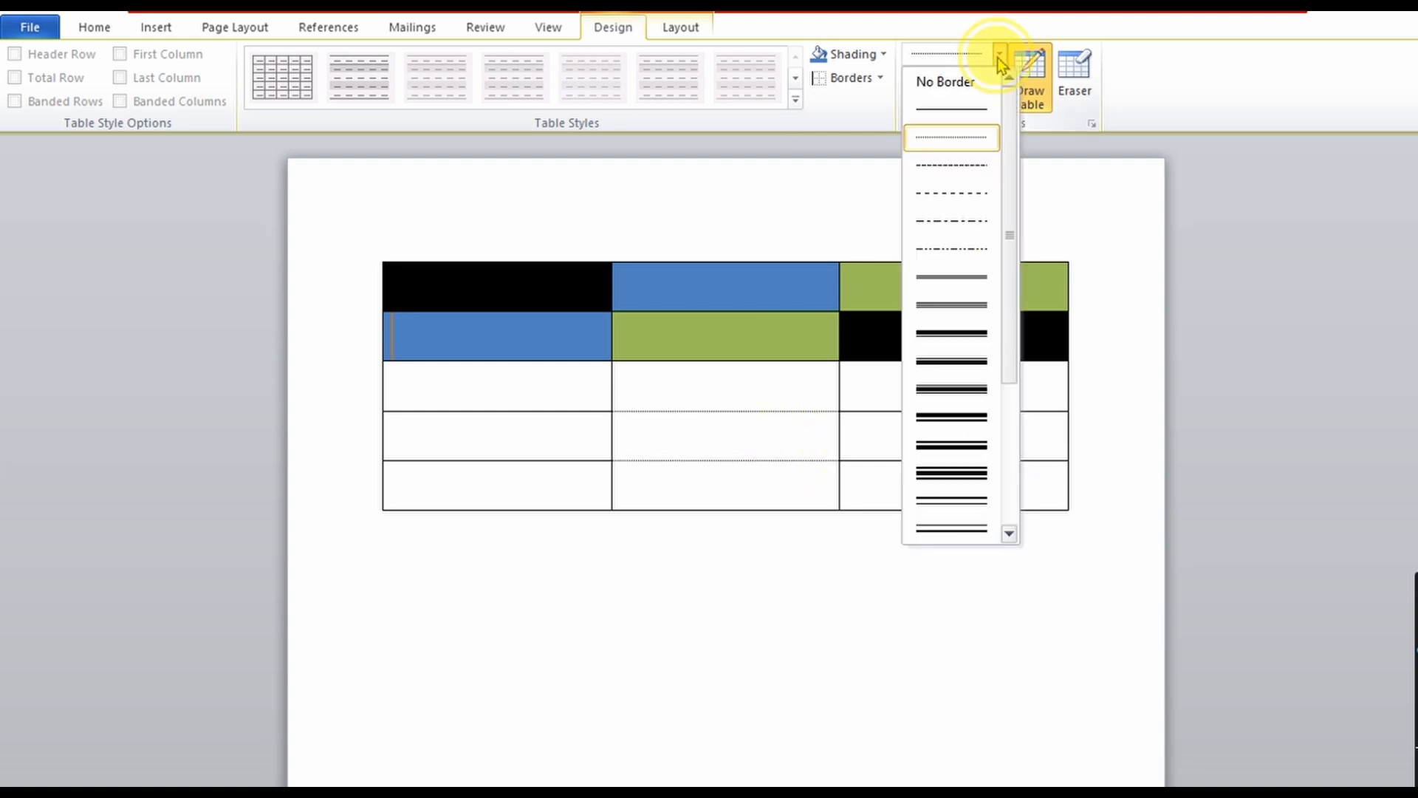
pyautogui.click(979, 338)
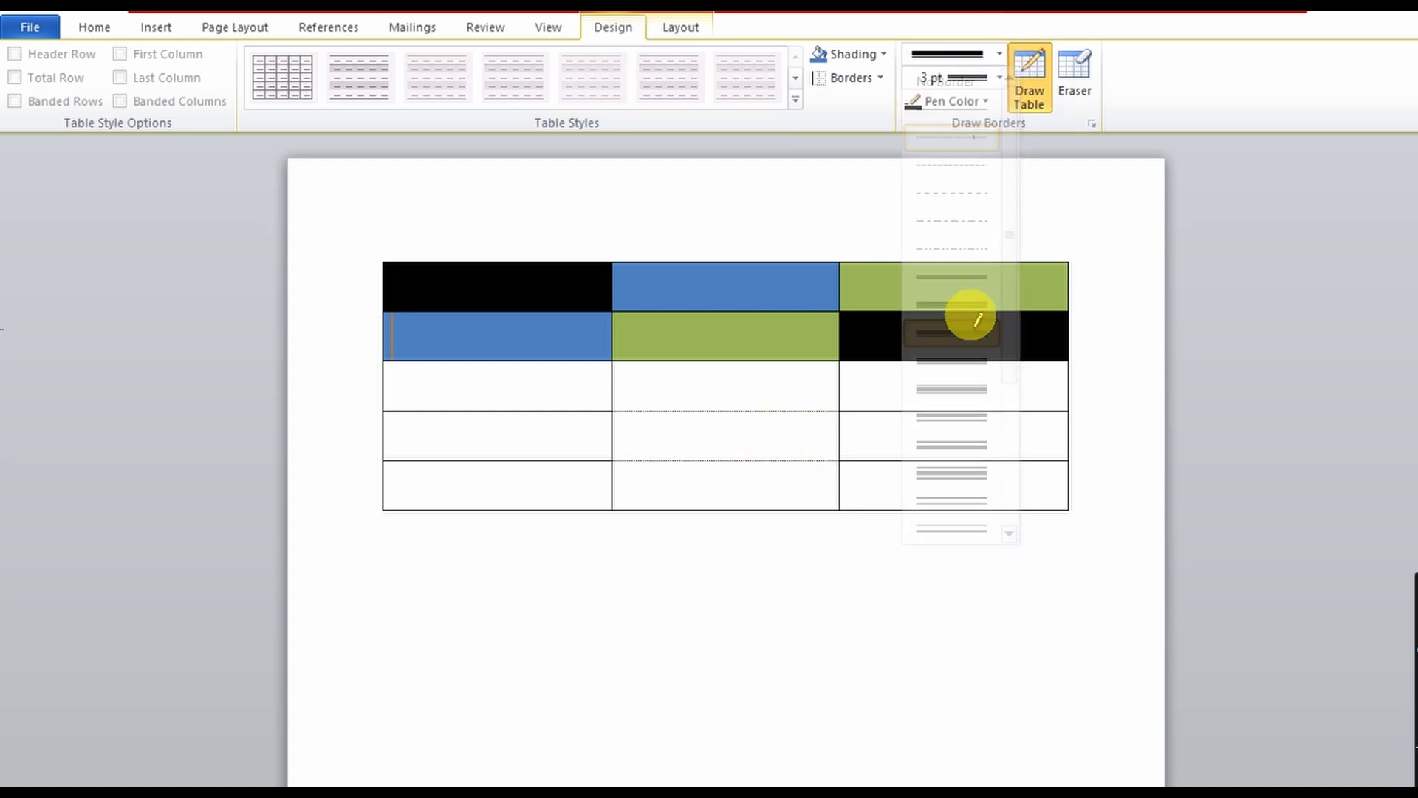
pyautogui.click(761, 508)
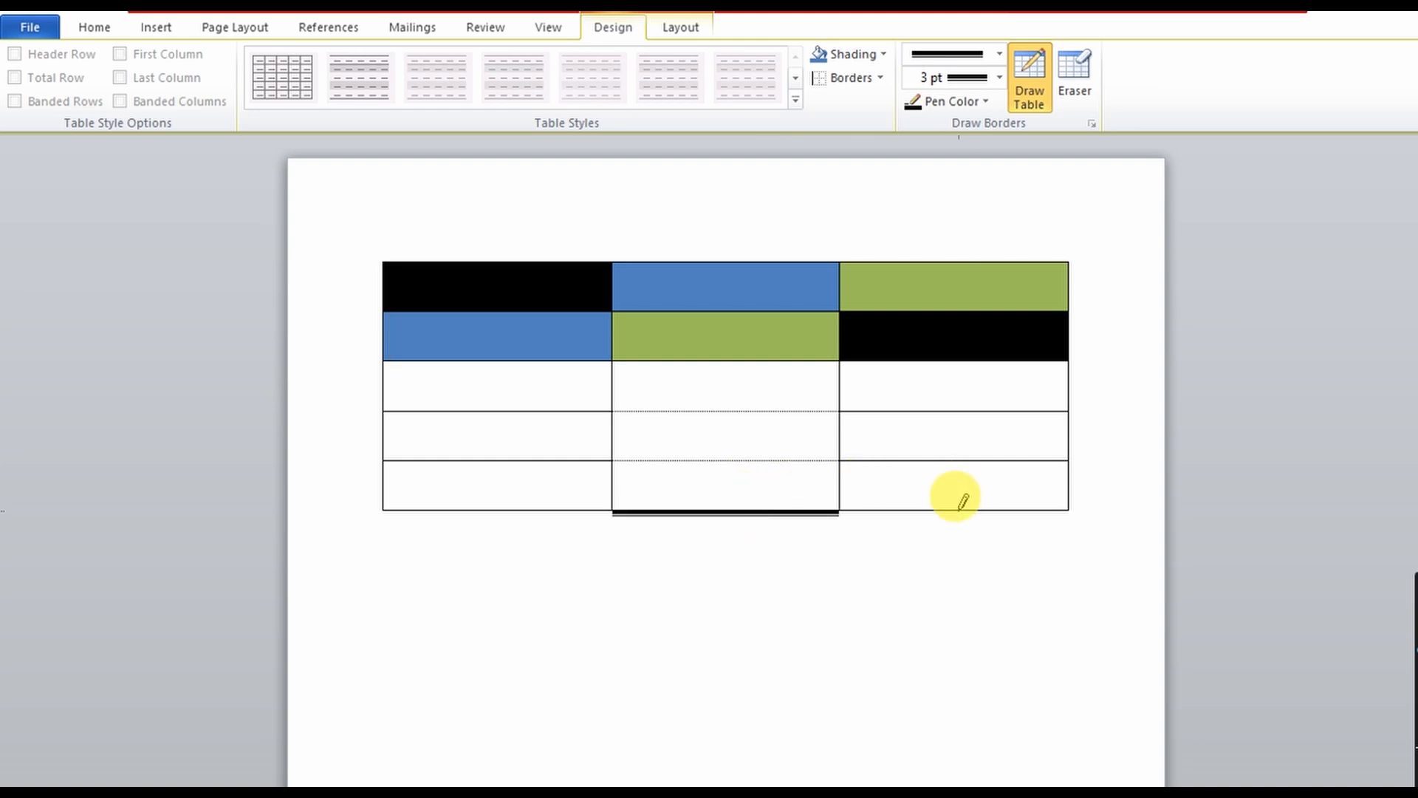
pyautogui.click(960, 508)
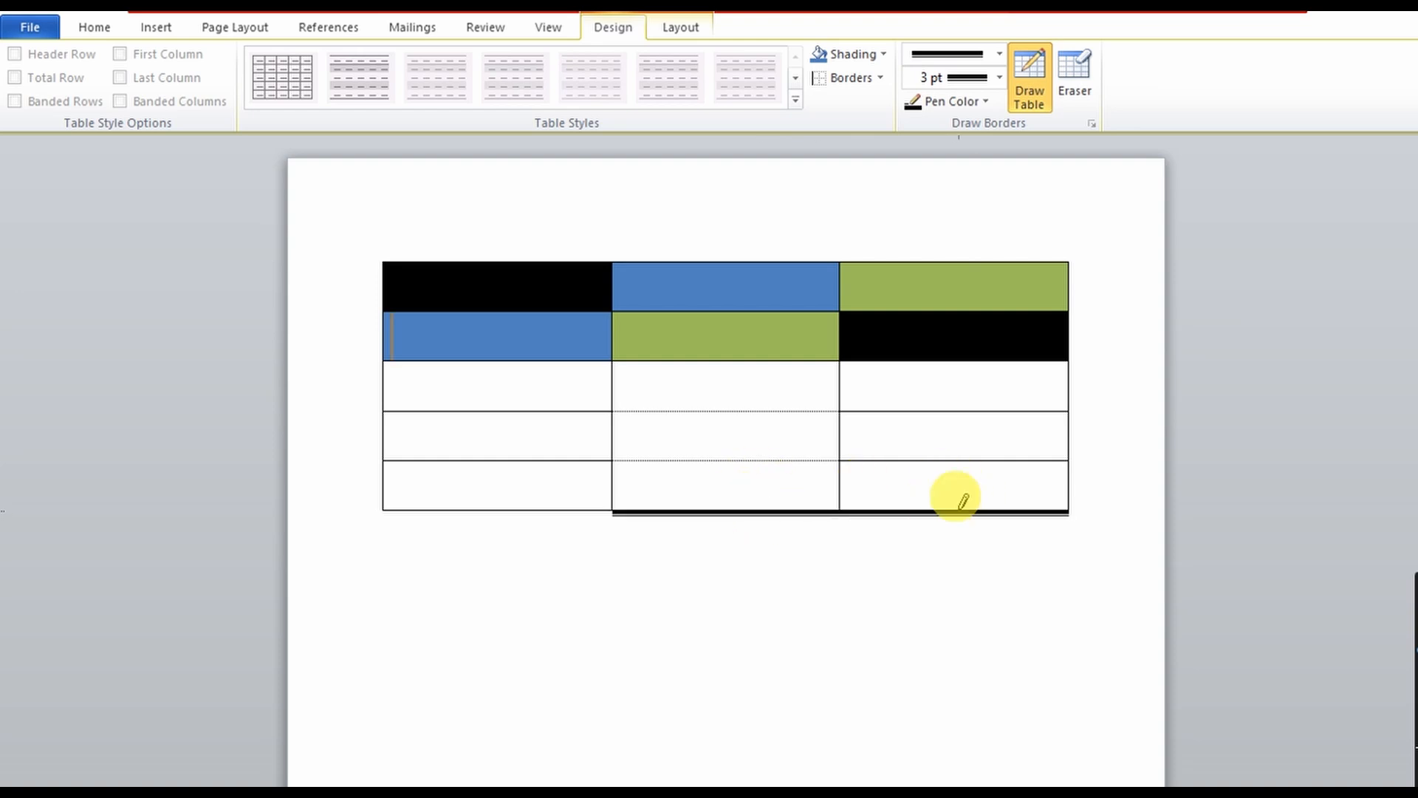
pyautogui.click(537, 508)
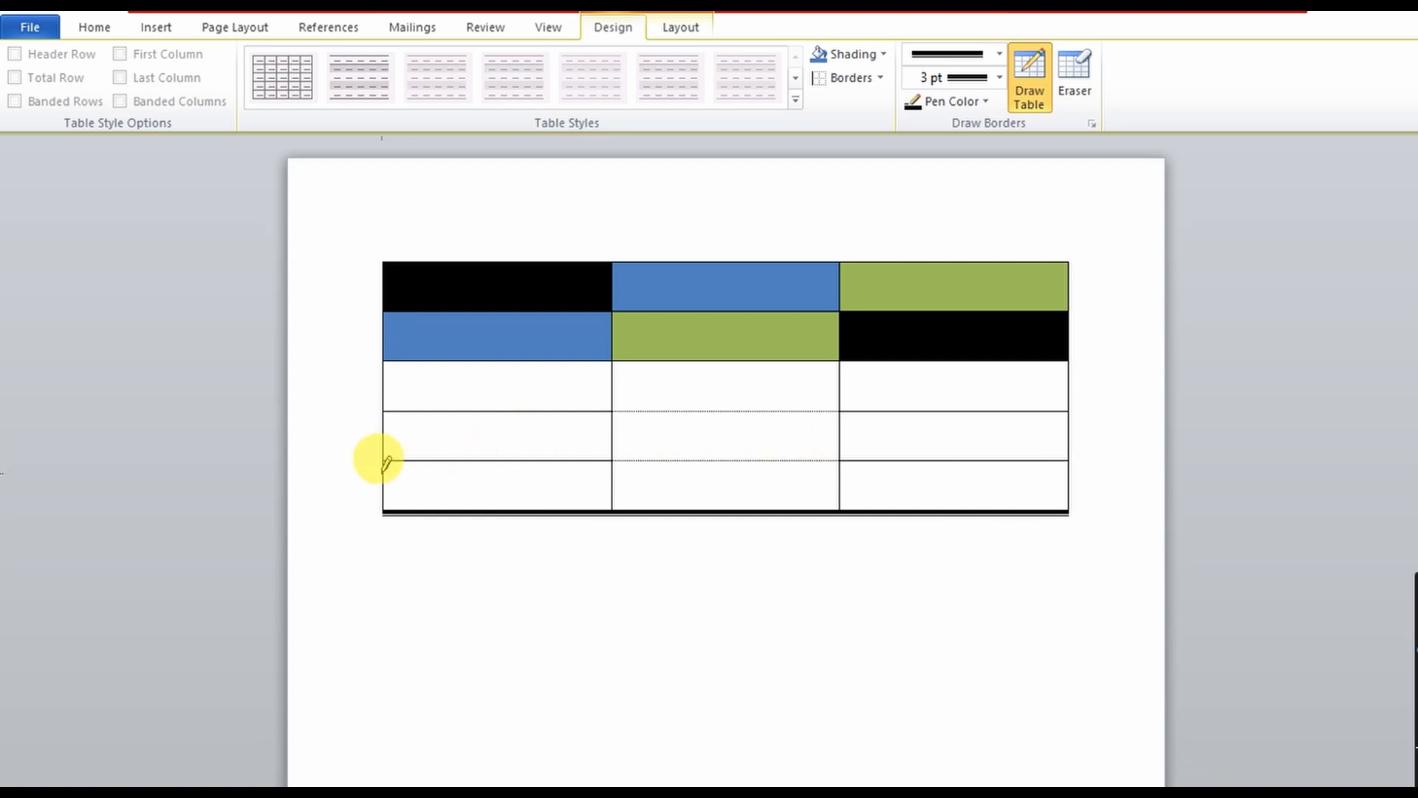
# - Try the 3 pt thin-thick-thin triple line style on the left and right outer borders of the last row
pyautogui.click(999, 54)
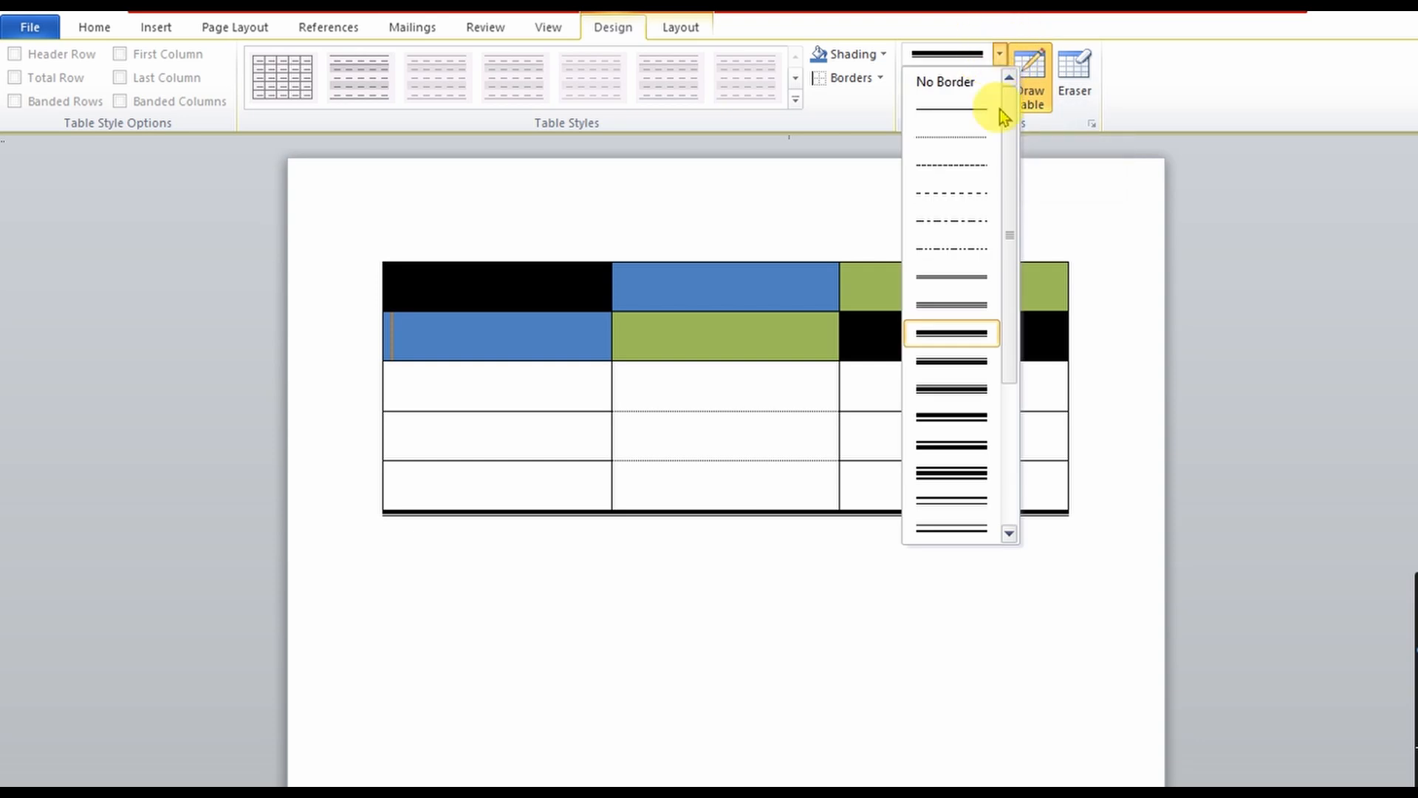
pyautogui.click(973, 473)
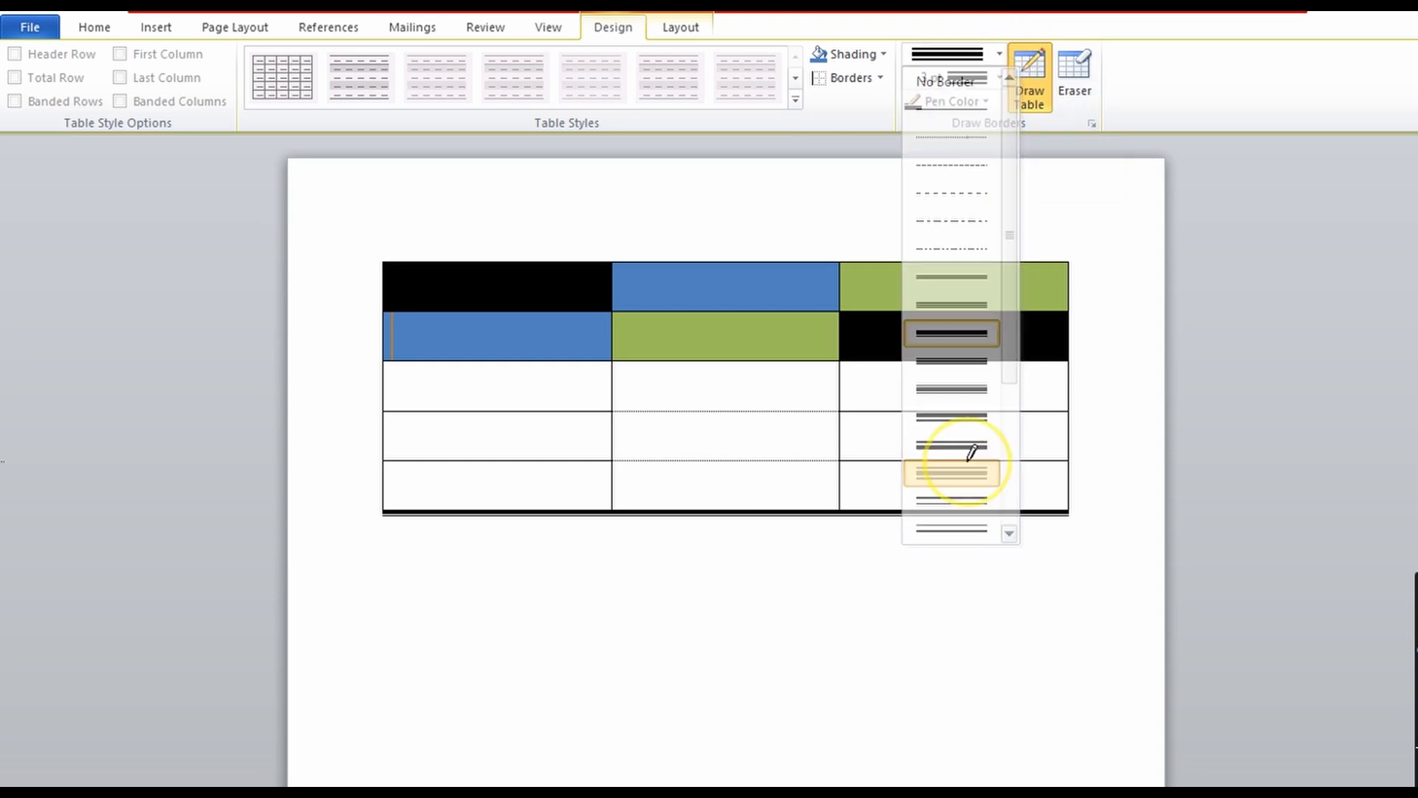
pyautogui.click(383, 473)
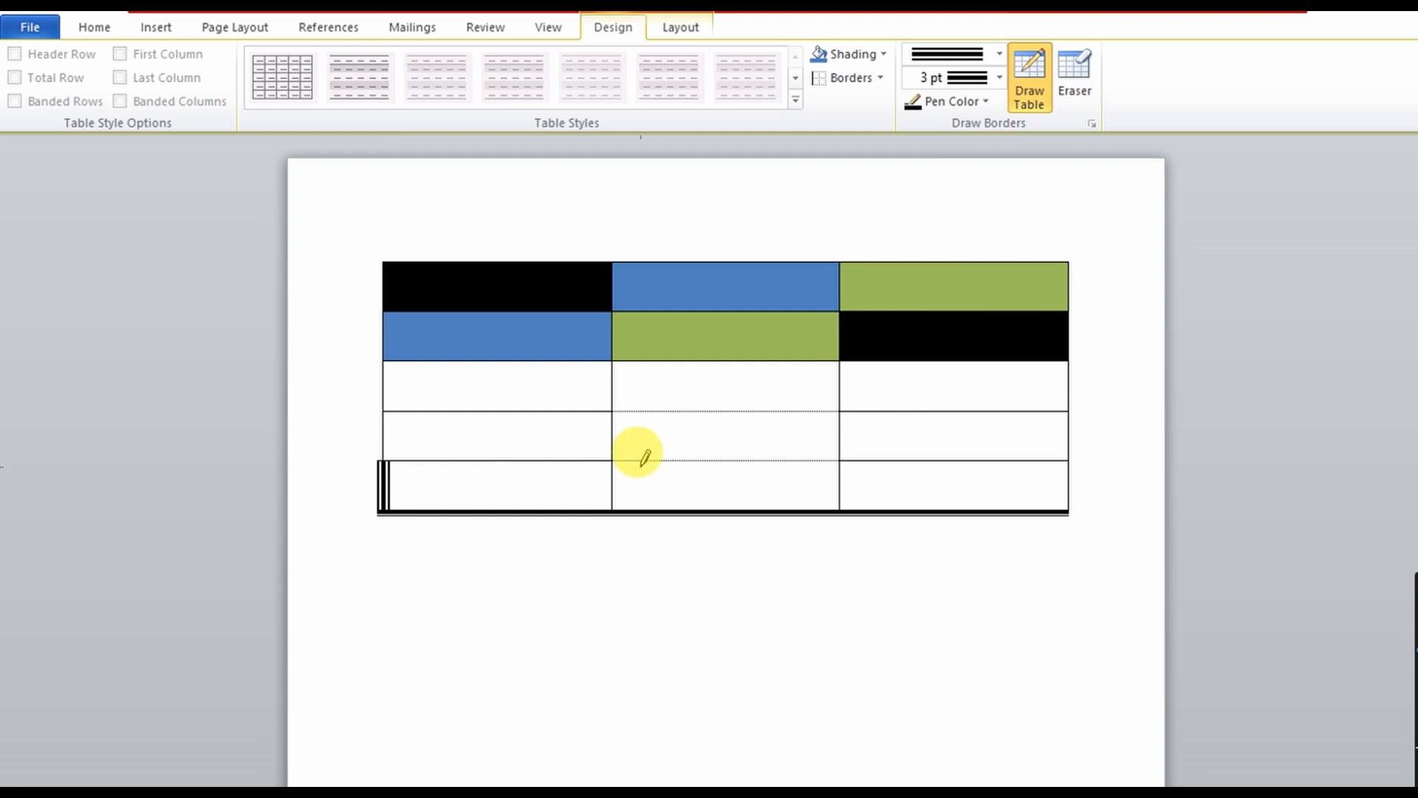
pyautogui.click(1070, 477)
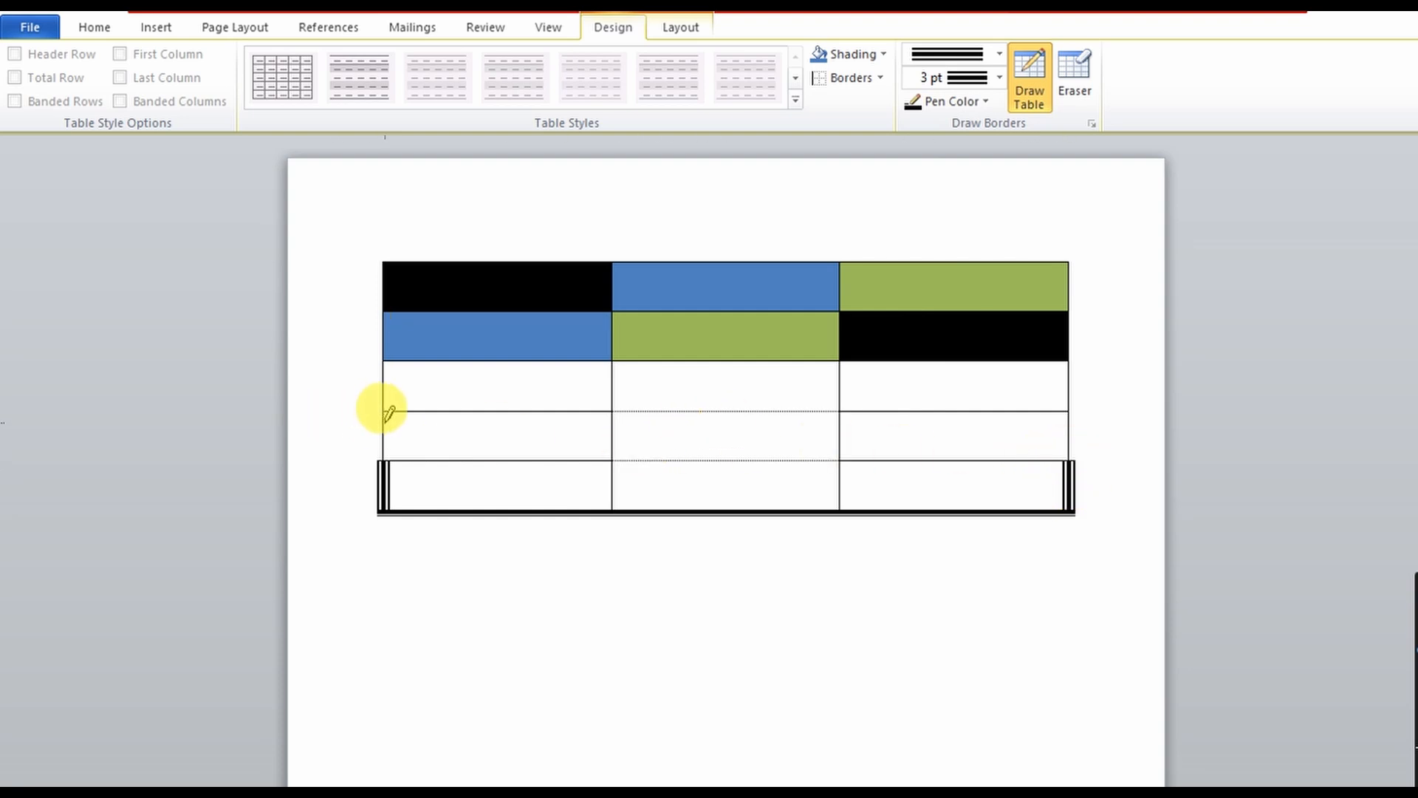
pyautogui.moveTo(386, 412); pyautogui.dragTo(375, 379)
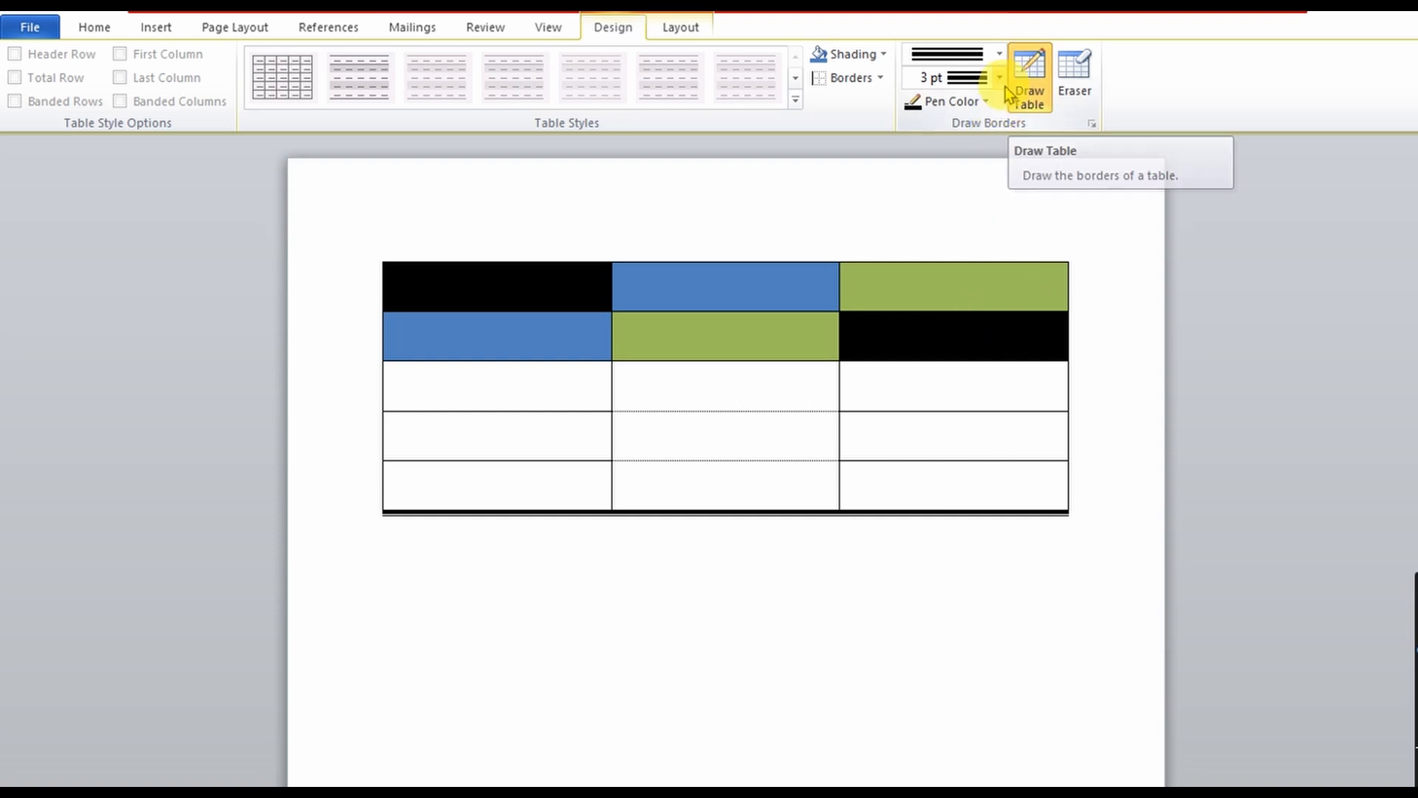
# - Redraw the border below the fourth row across all three columns with a 3 pt single solid line
pyautogui.click(1032, 107)
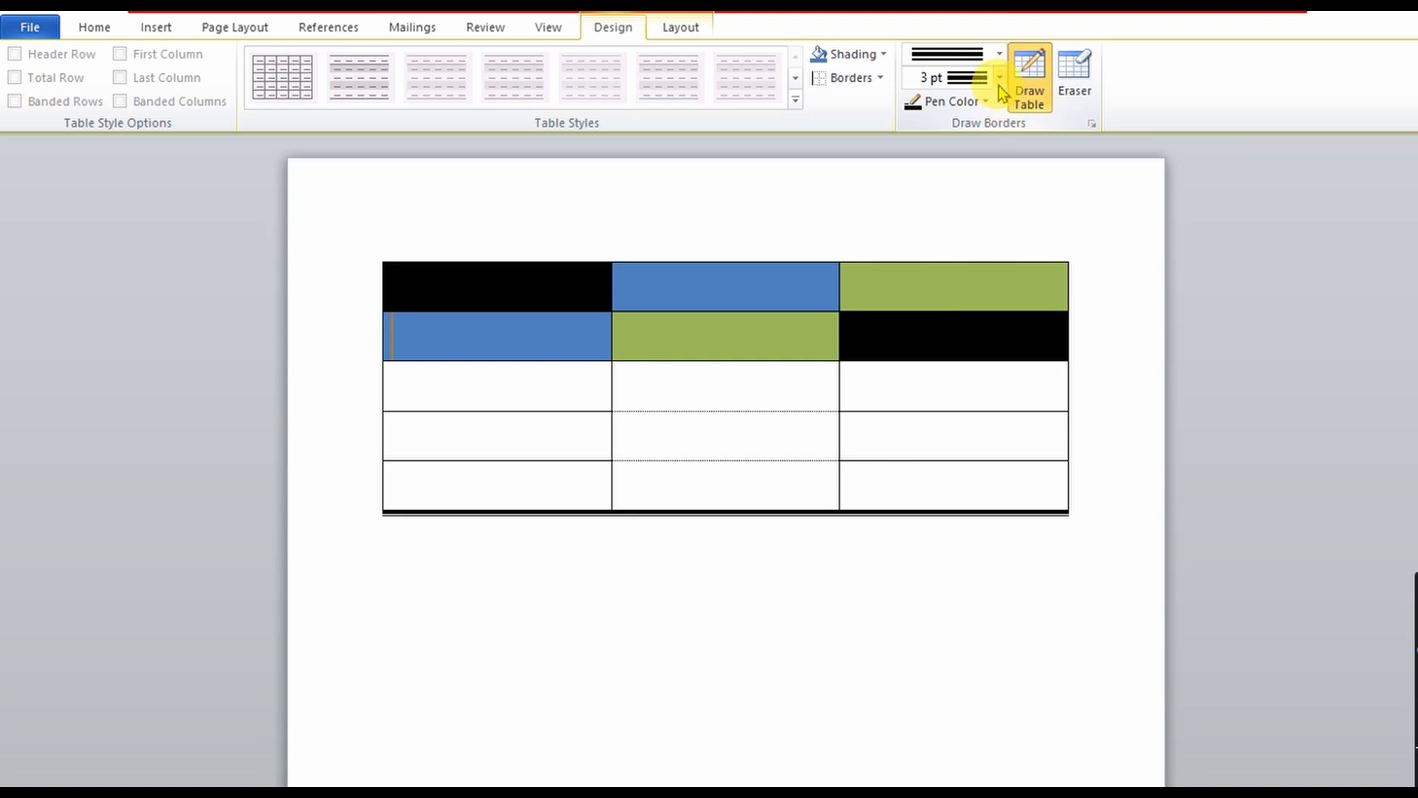
pyautogui.click(1000, 81)
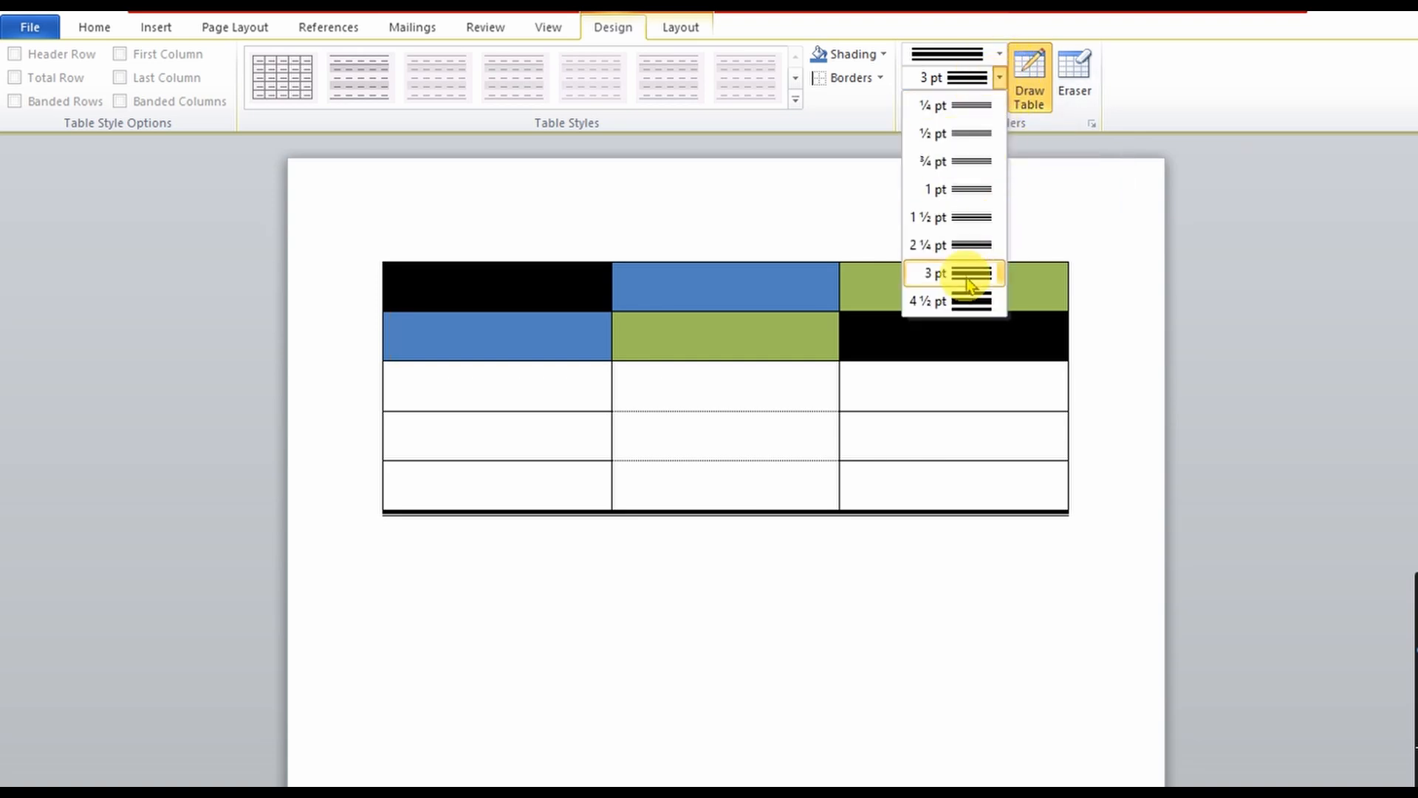
pyautogui.click(1007, 81)
pyautogui.click(1004, 52)
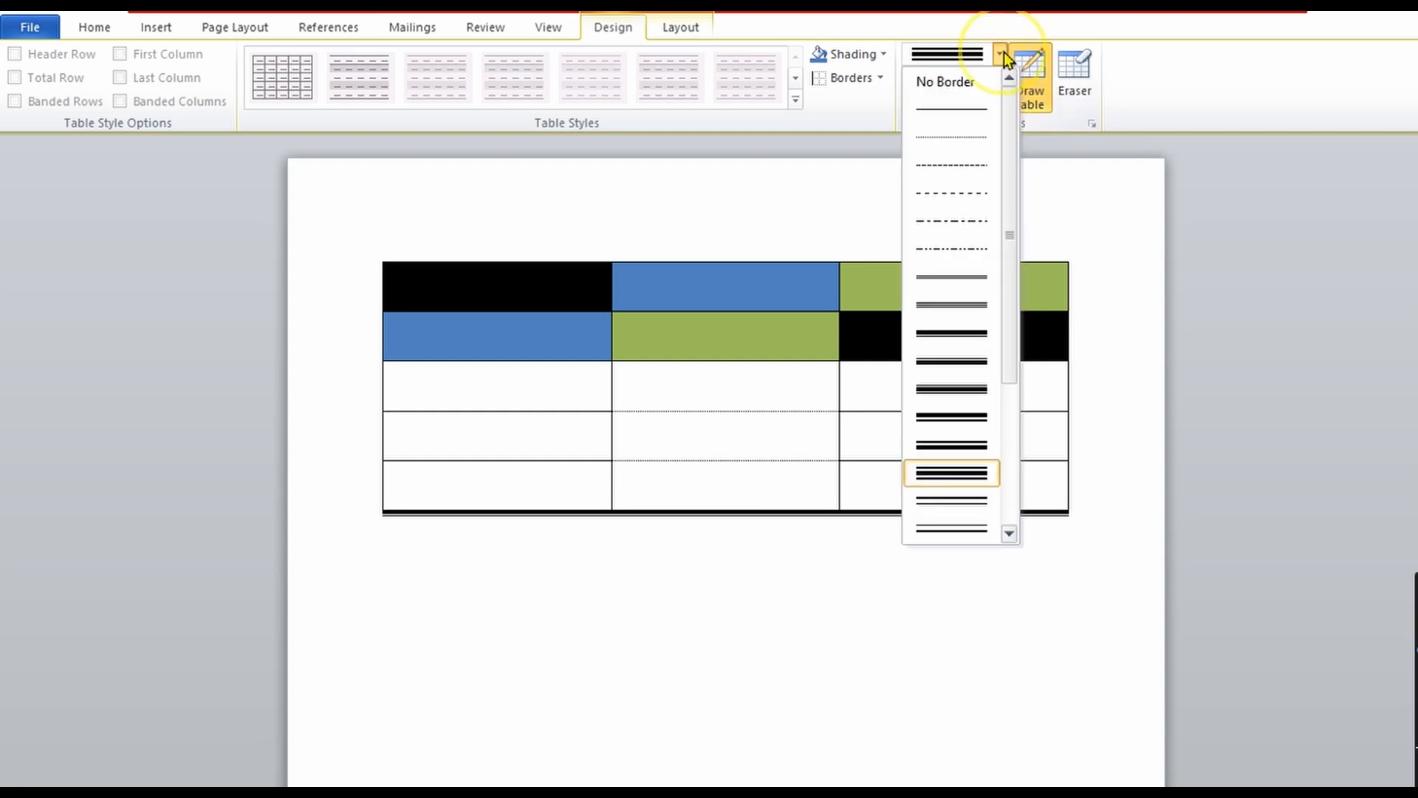
pyautogui.click(971, 109)
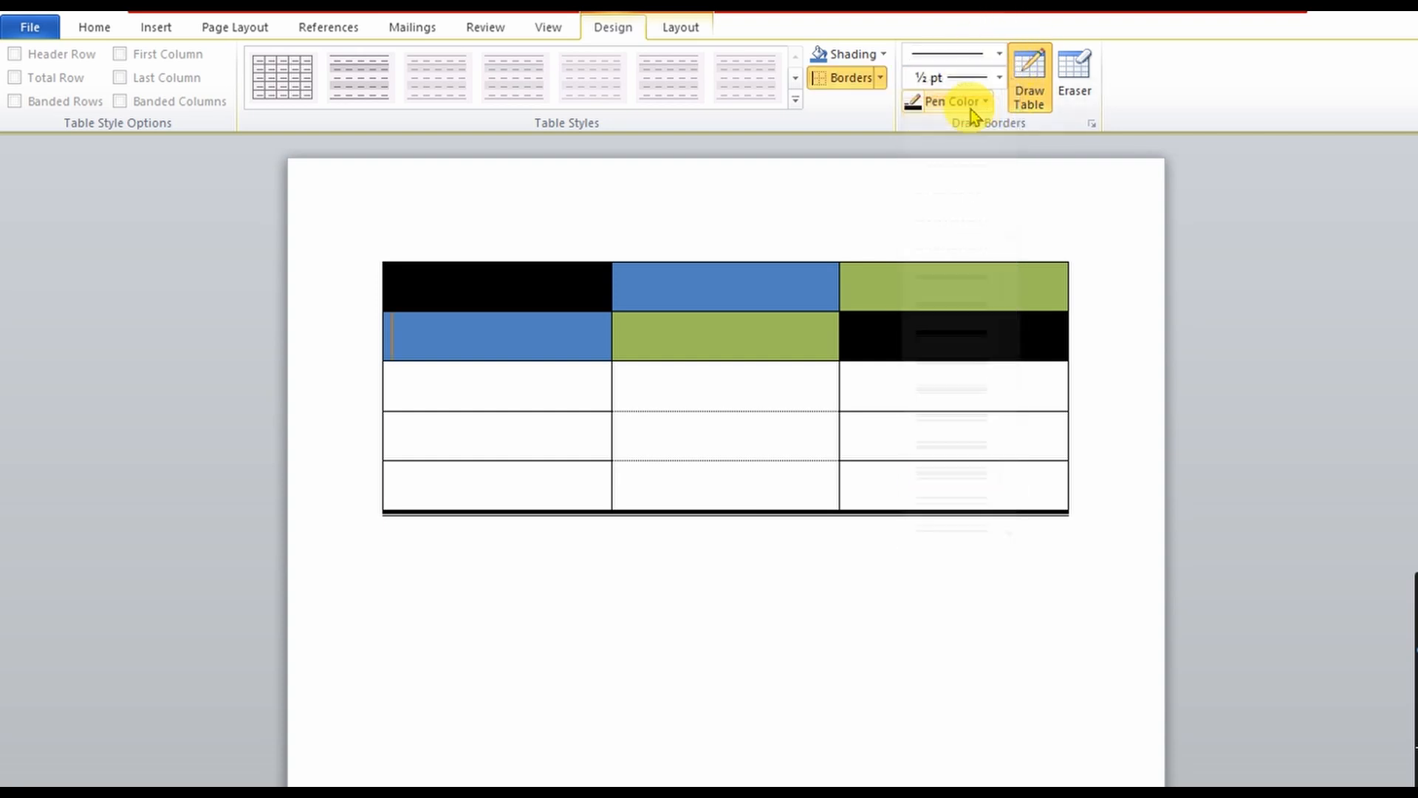
pyautogui.click(1000, 78)
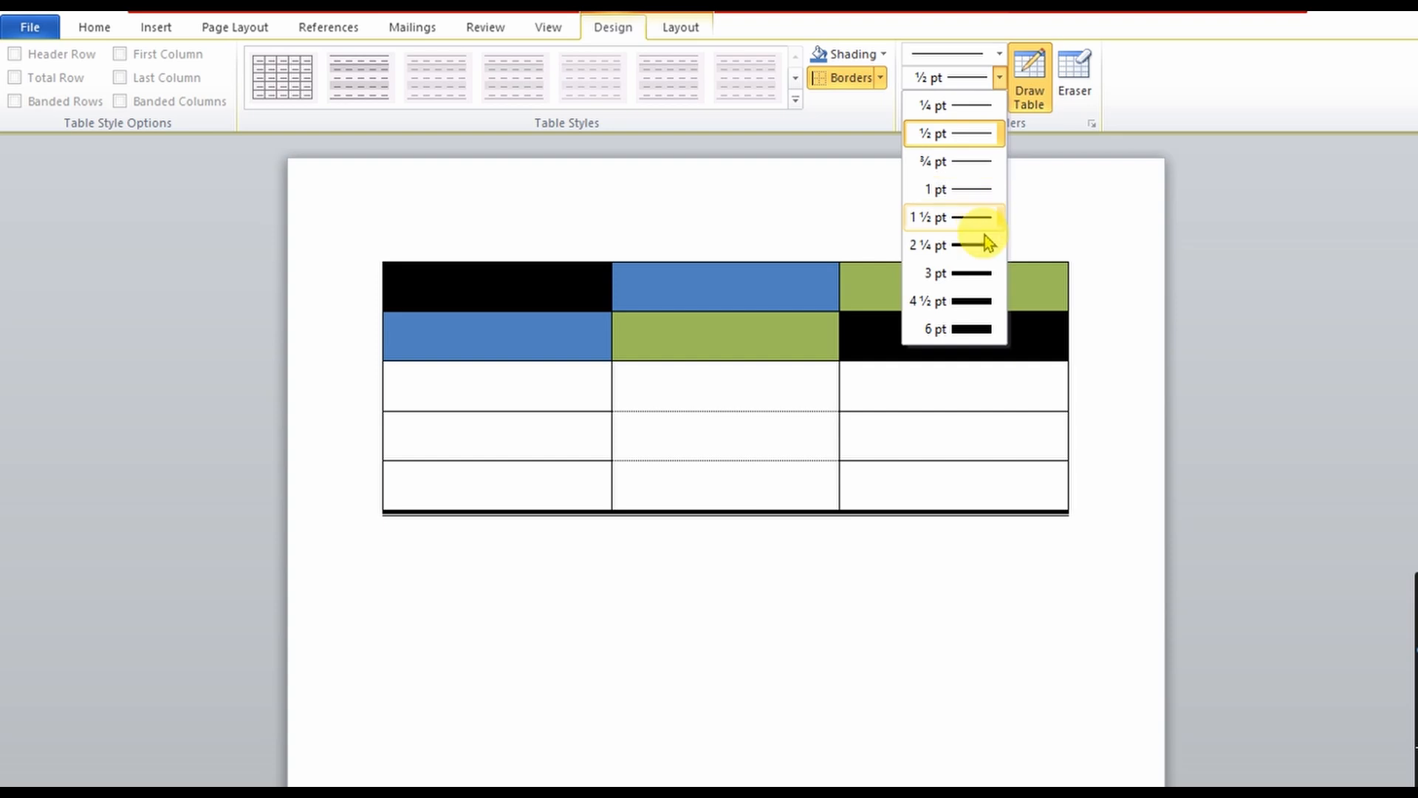
pyautogui.click(985, 274)
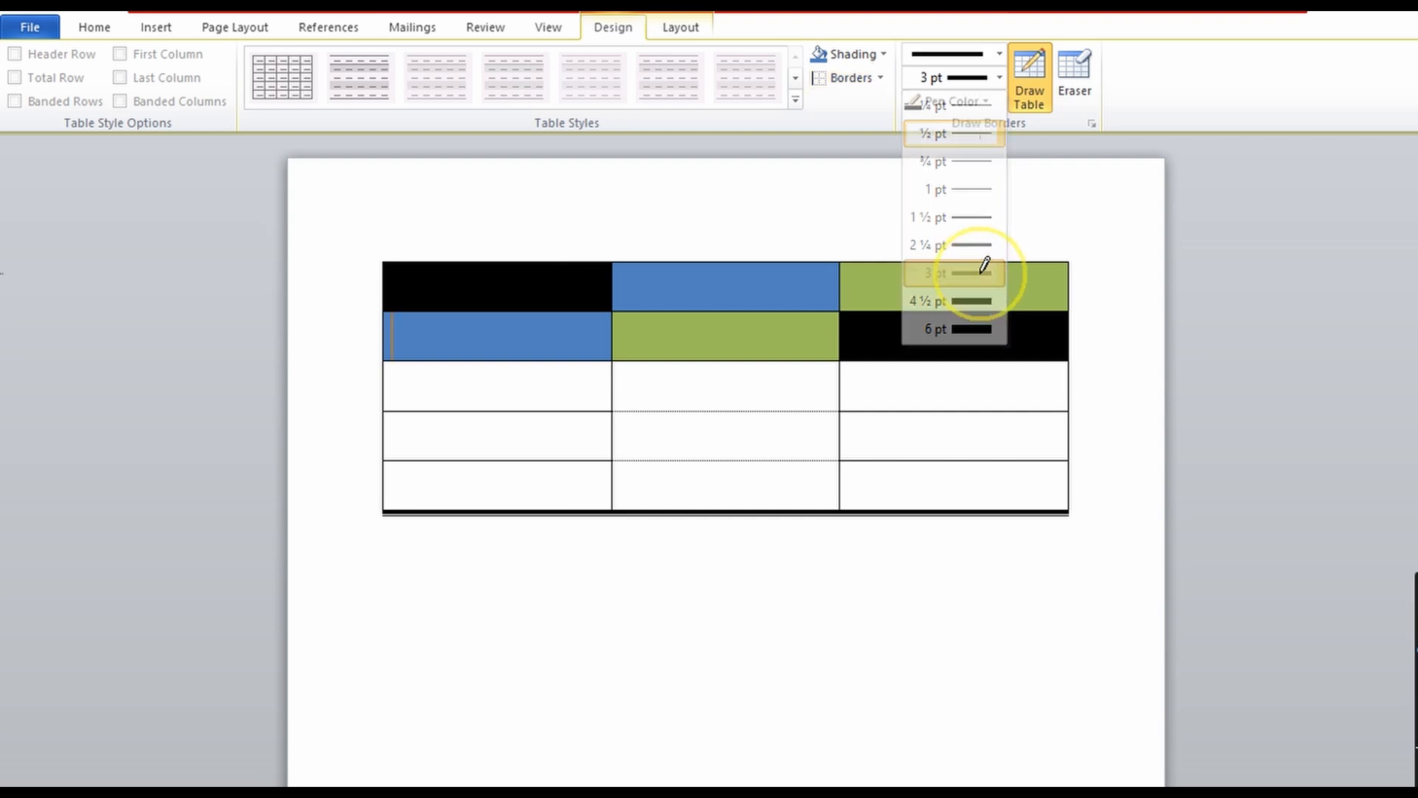
pyautogui.click(428, 456)
pyautogui.click(692, 459)
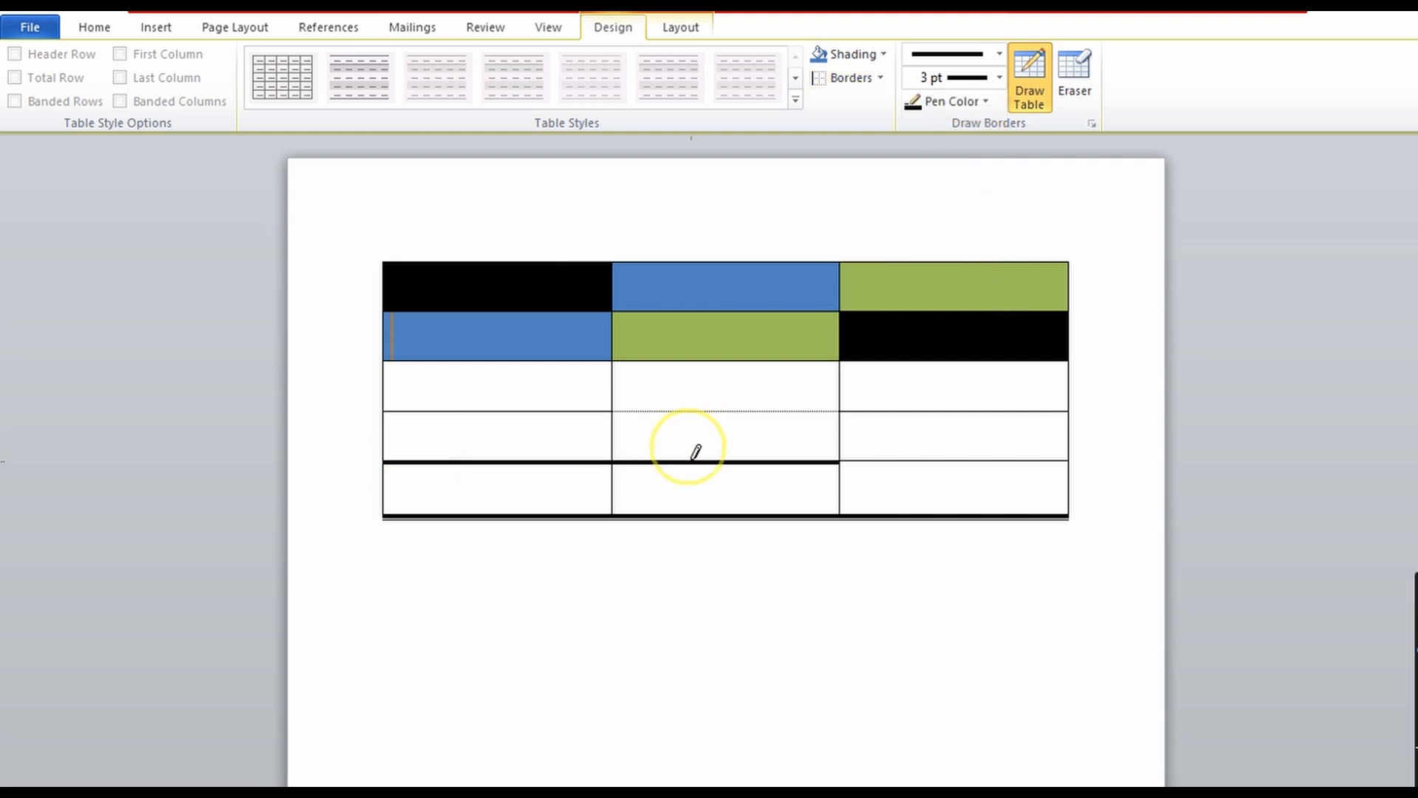
pyautogui.click(961, 457)
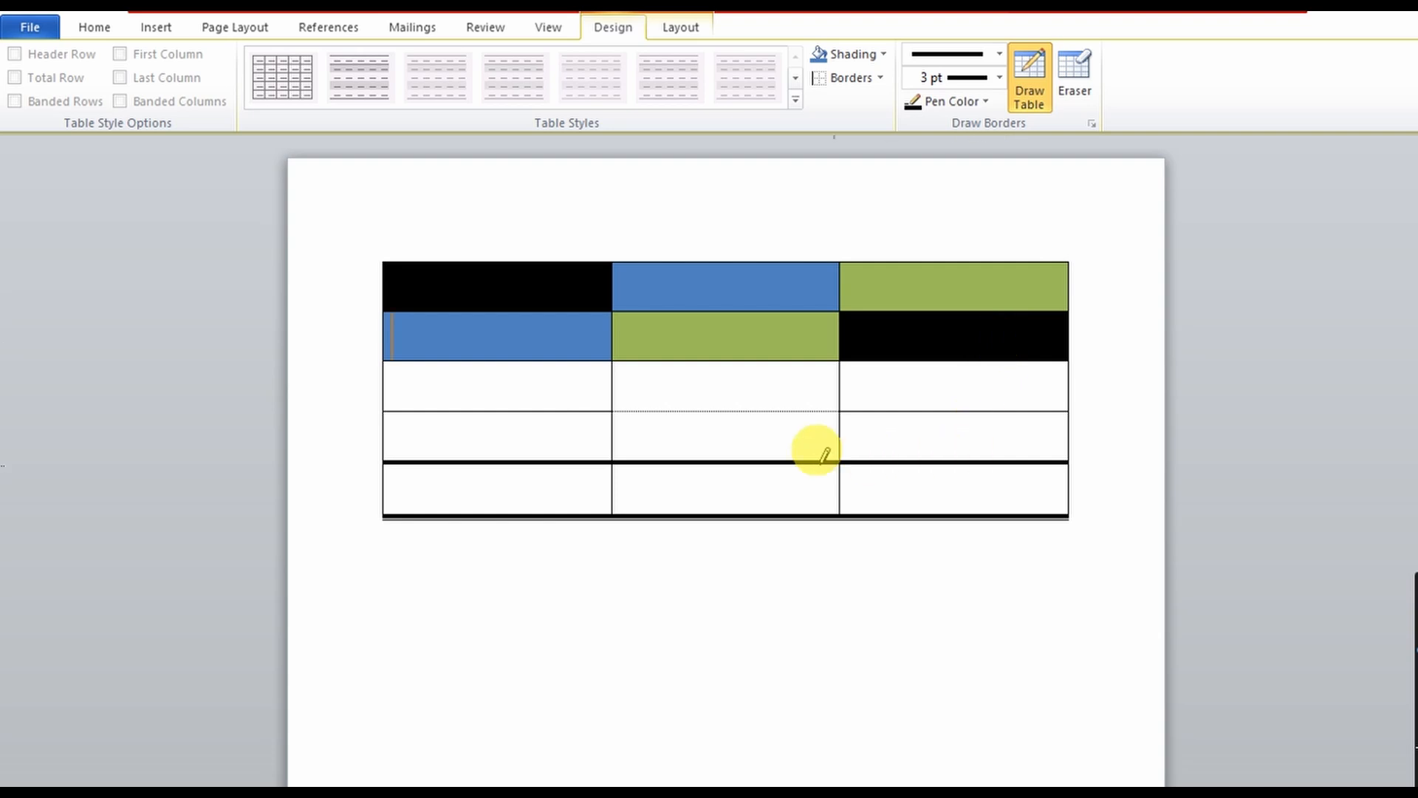
# - Try the 3 pt single solid line in dark red on the left outer border of the last row
pyautogui.click(987, 102)
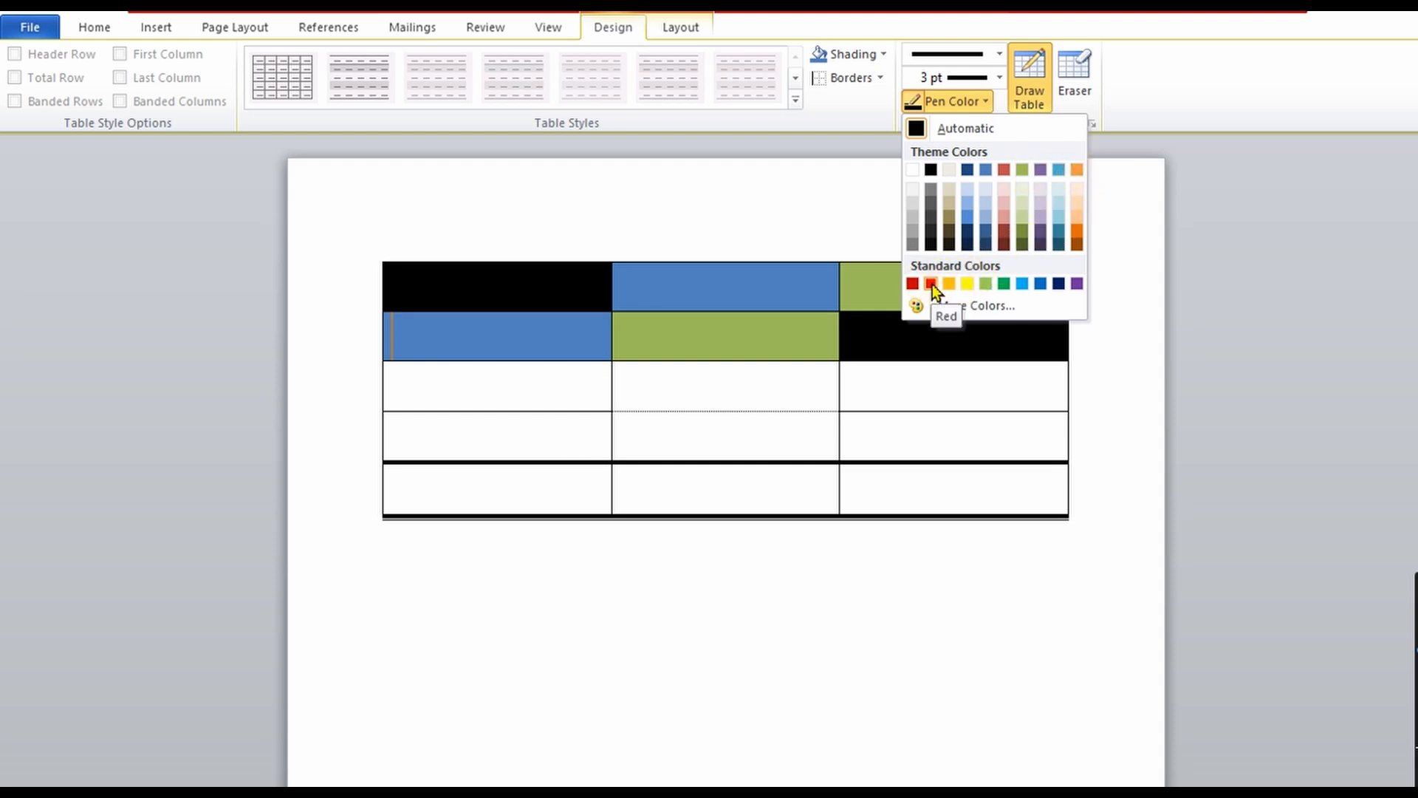
pyautogui.click(913, 282)
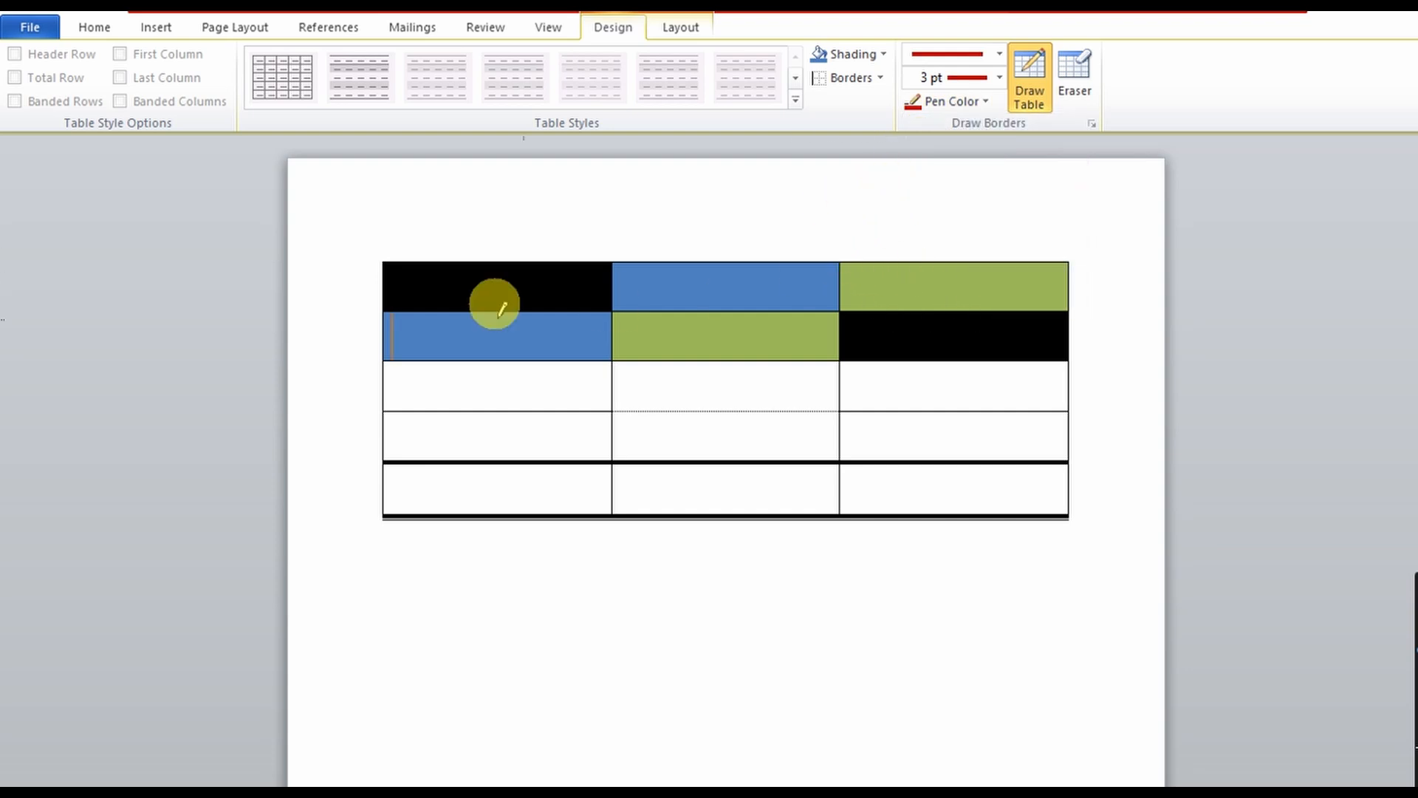
pyautogui.click(383, 480)
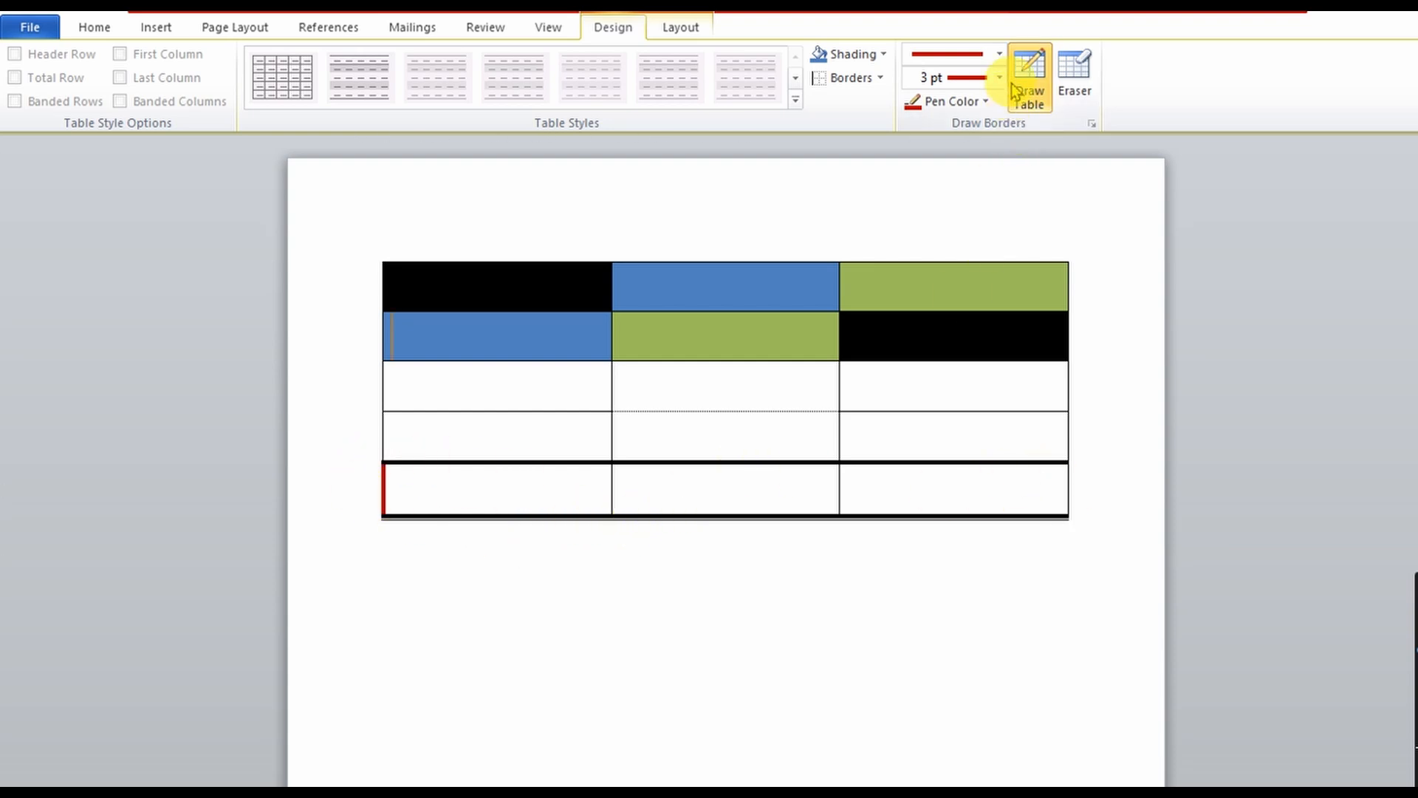
# - Redraw the last row's left and right outer borders with the 3 pt thin-and-thick double line style in dark red
pyautogui.click(999, 56)
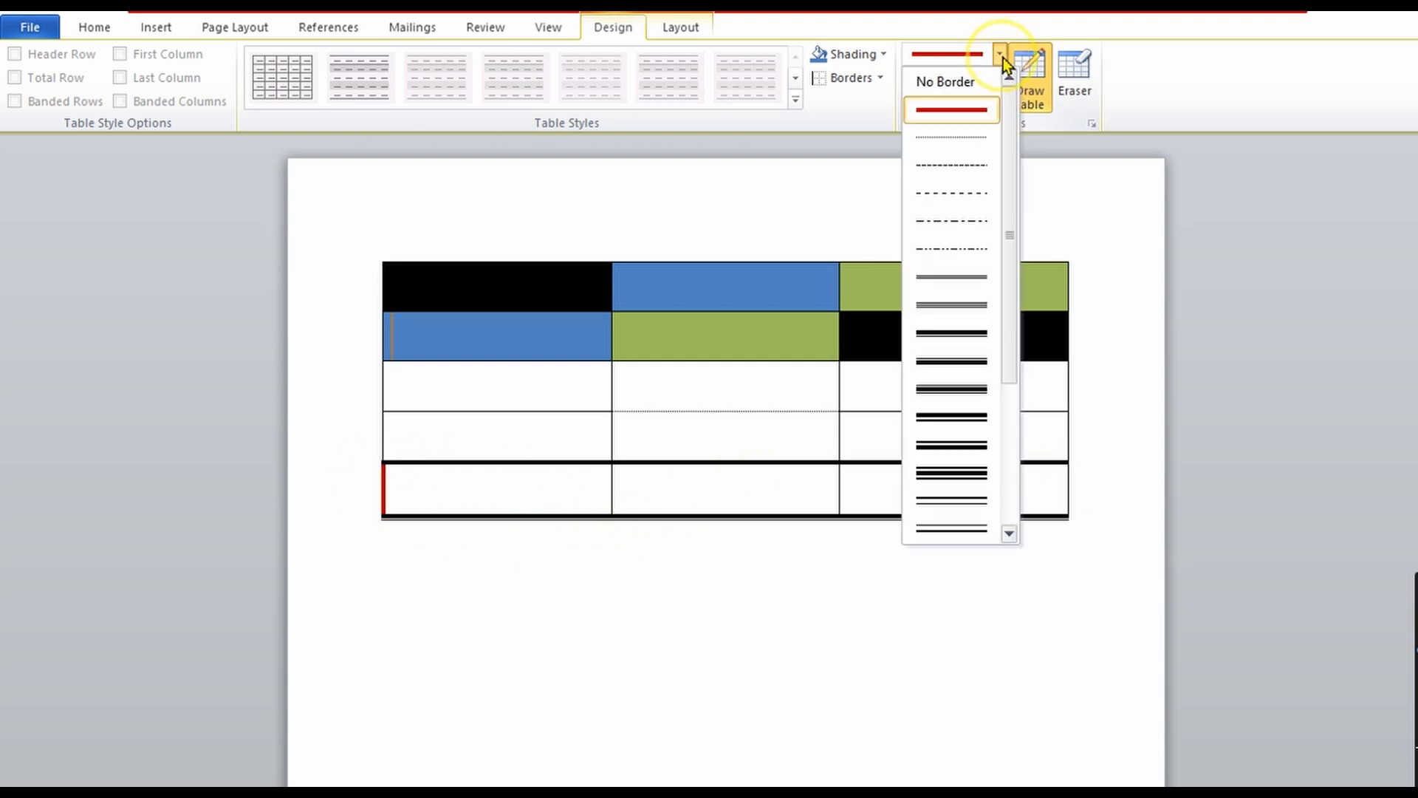
pyautogui.click(957, 449)
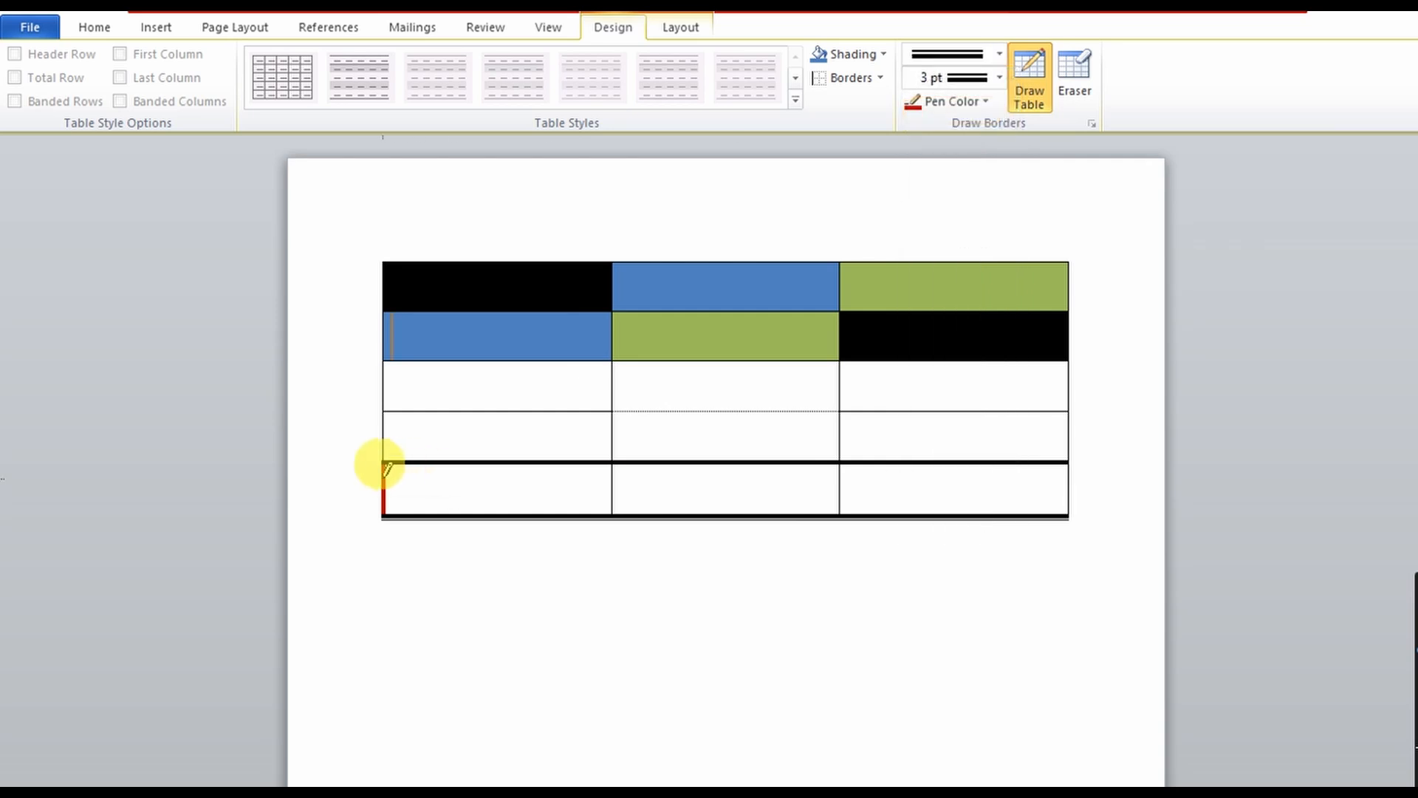
pyautogui.moveTo(385, 466); pyautogui.dragTo(383, 468)
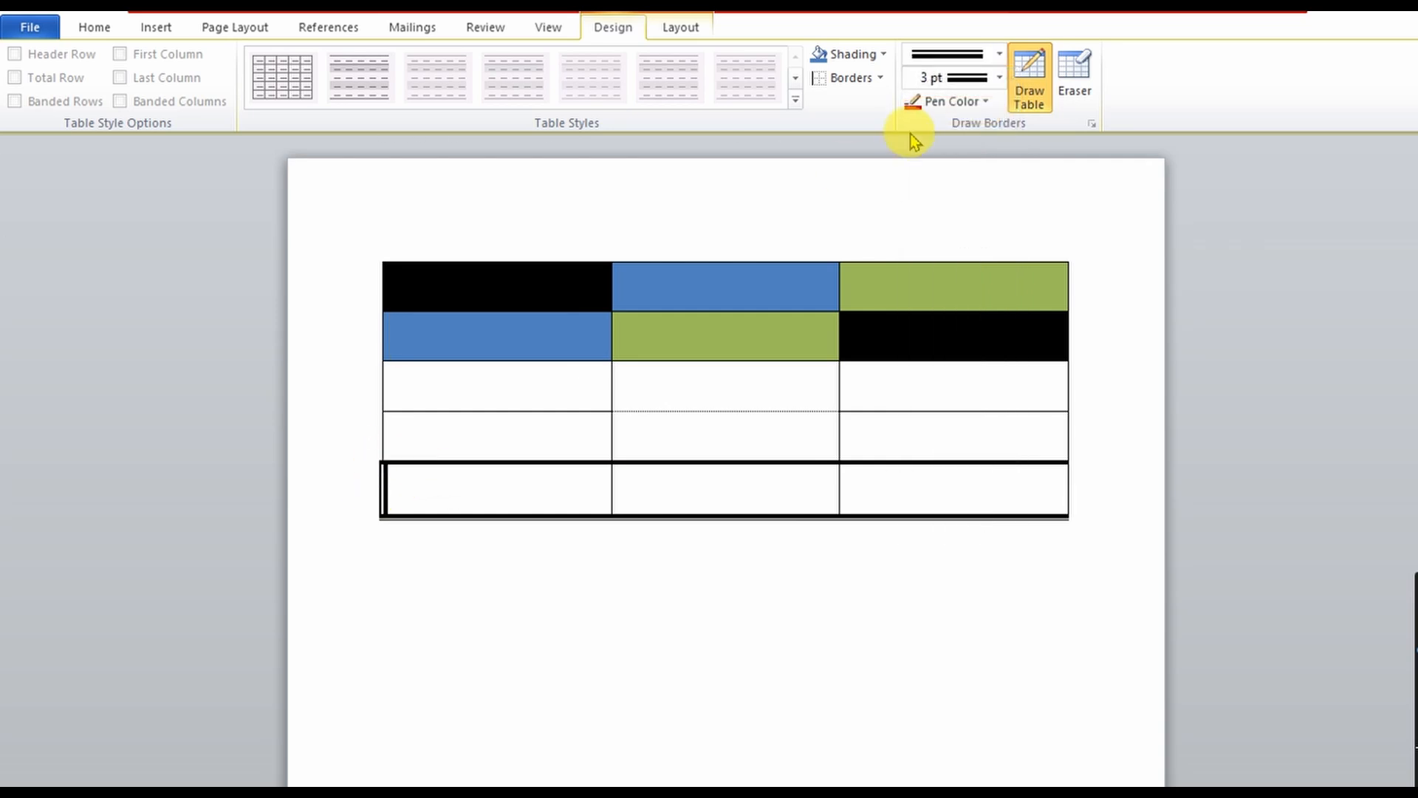
pyautogui.click(992, 95)
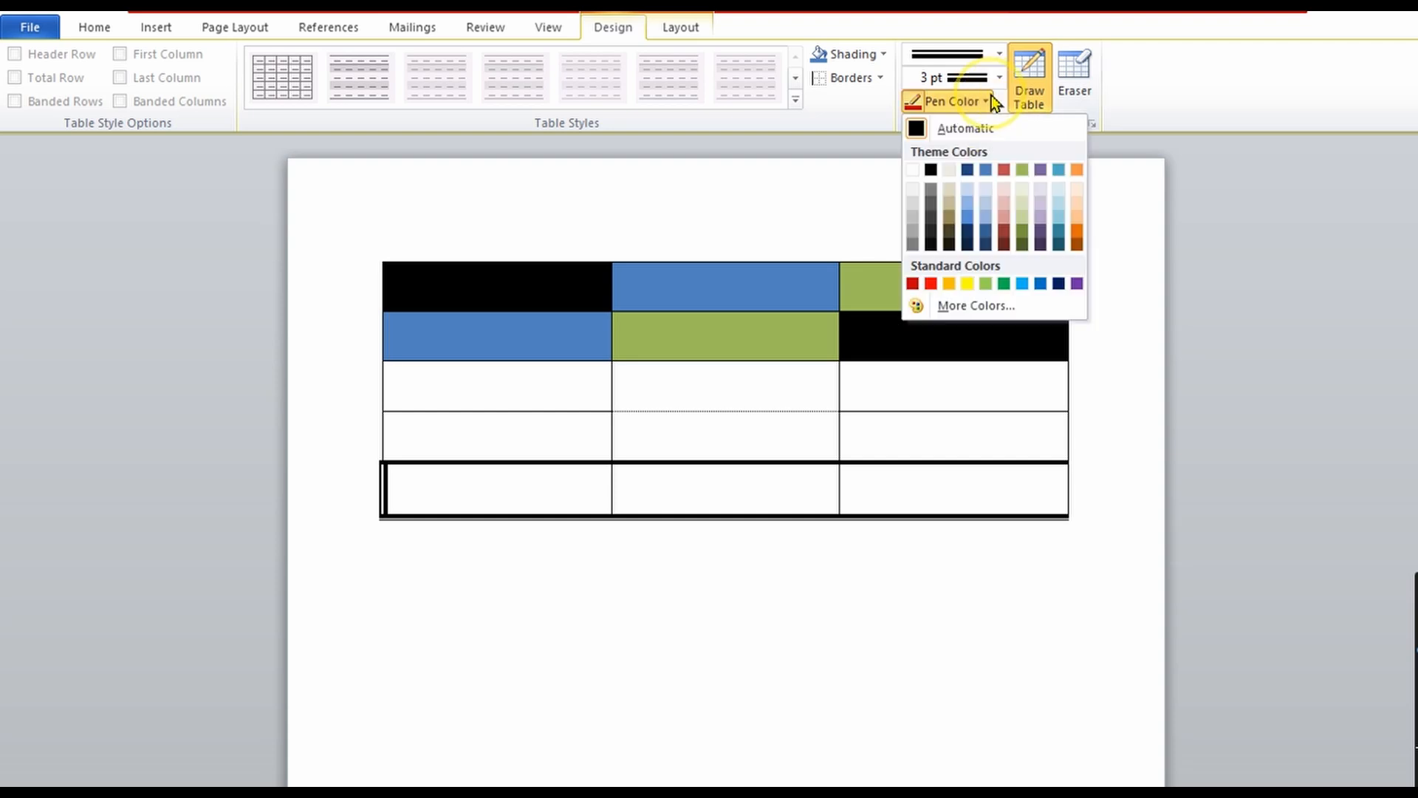
pyautogui.click(913, 284)
pyautogui.click(387, 487)
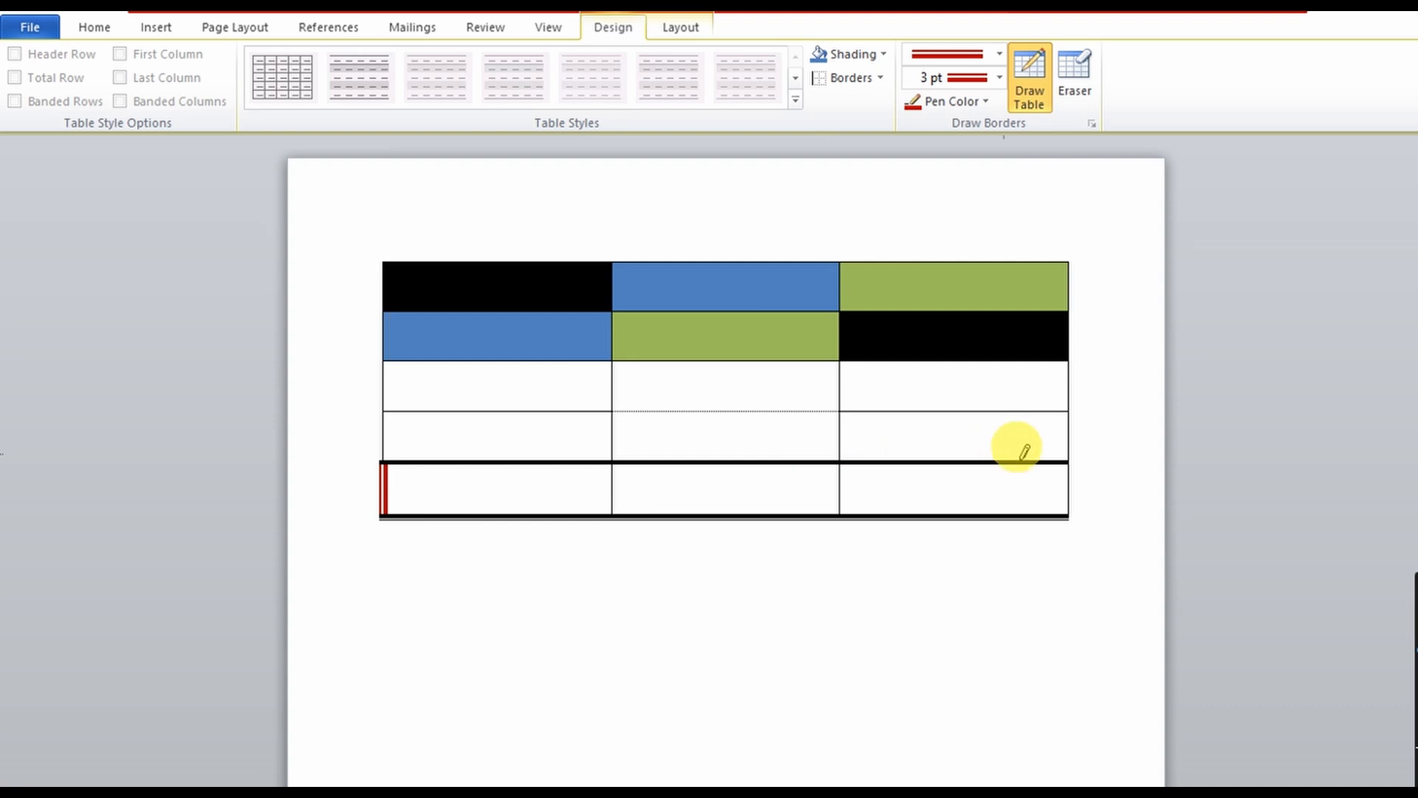
pyautogui.click(1070, 484)
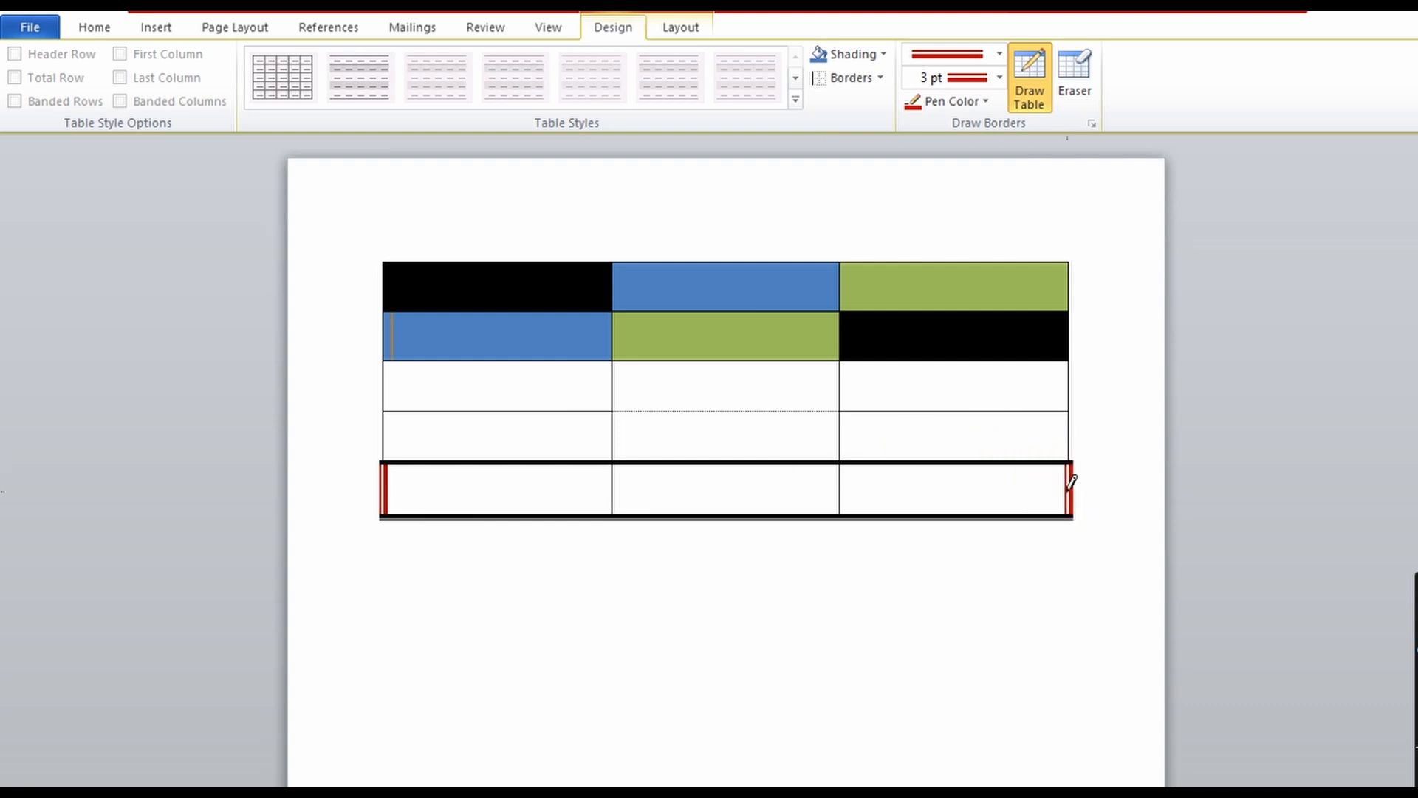
# - Redraw both inner vertical borders of the third, fourth and last rows with the same dark red double line
pyautogui.click(839, 476)
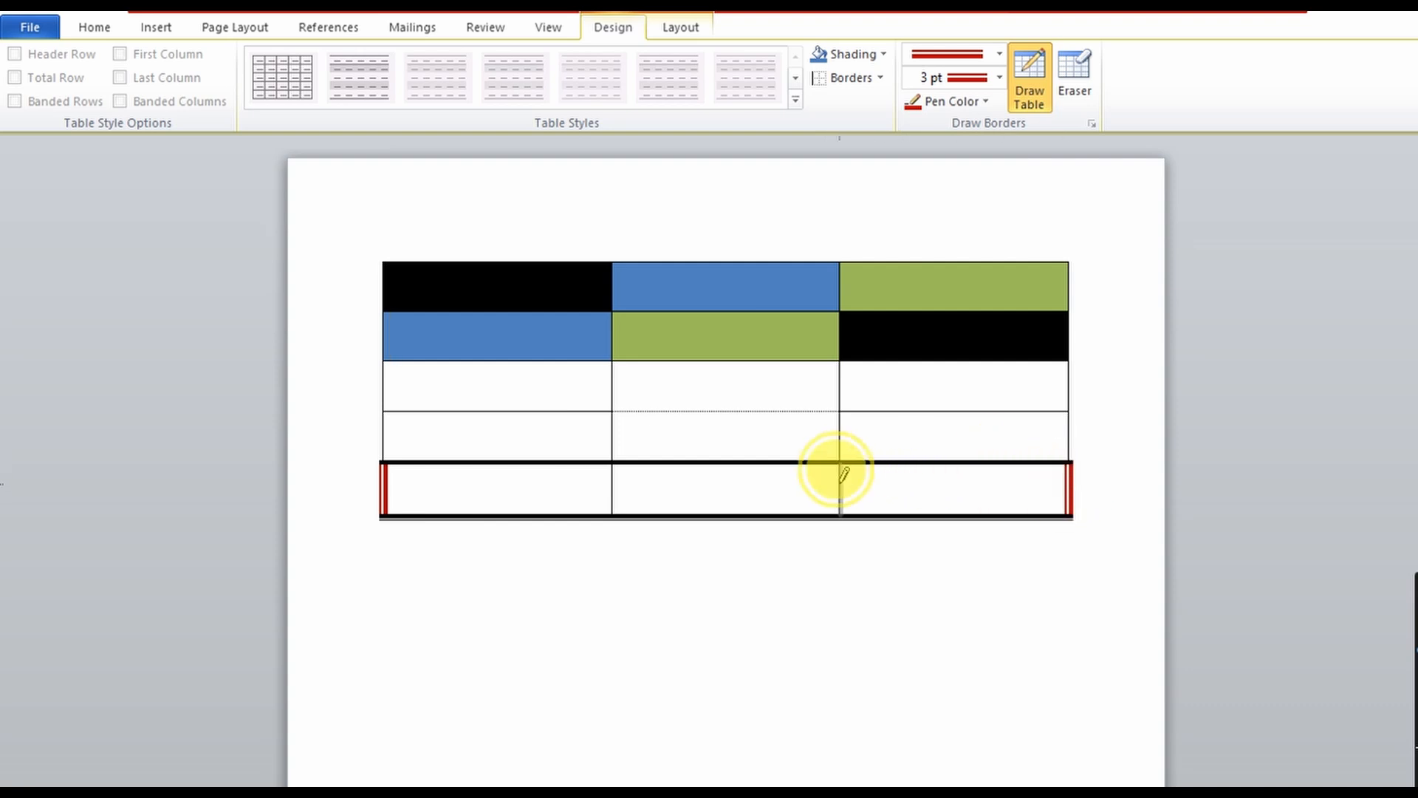
pyautogui.click(616, 483)
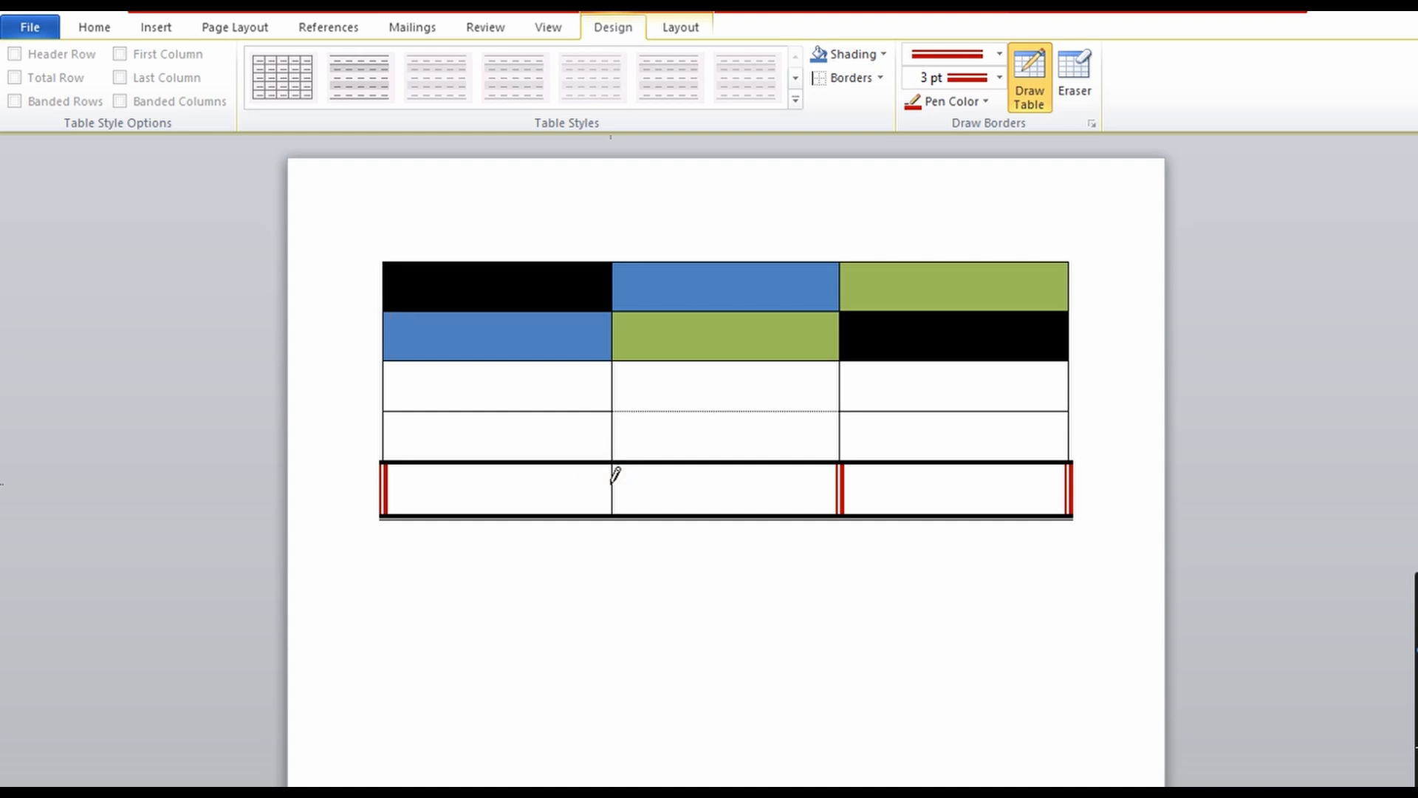
pyautogui.click(612, 476)
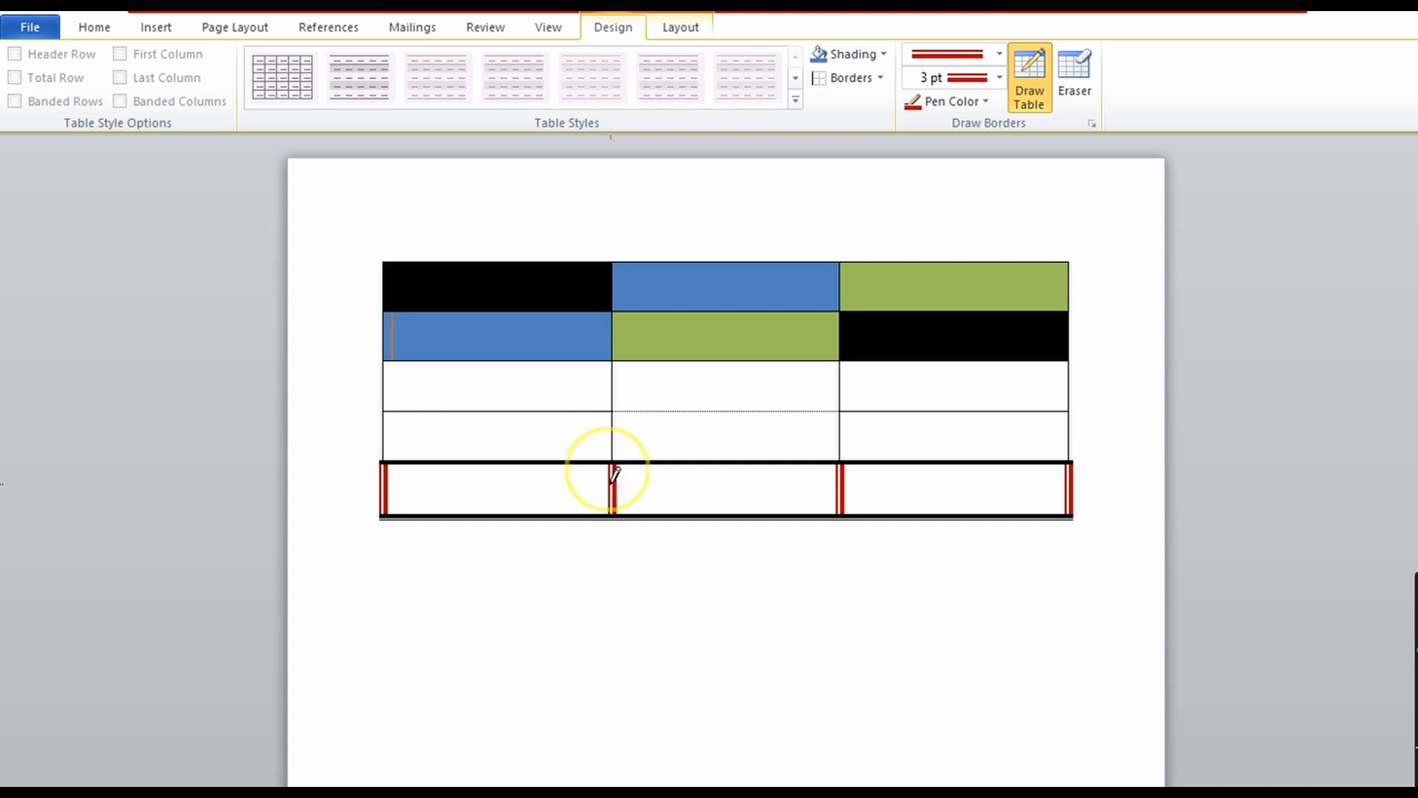
pyautogui.click(616, 432)
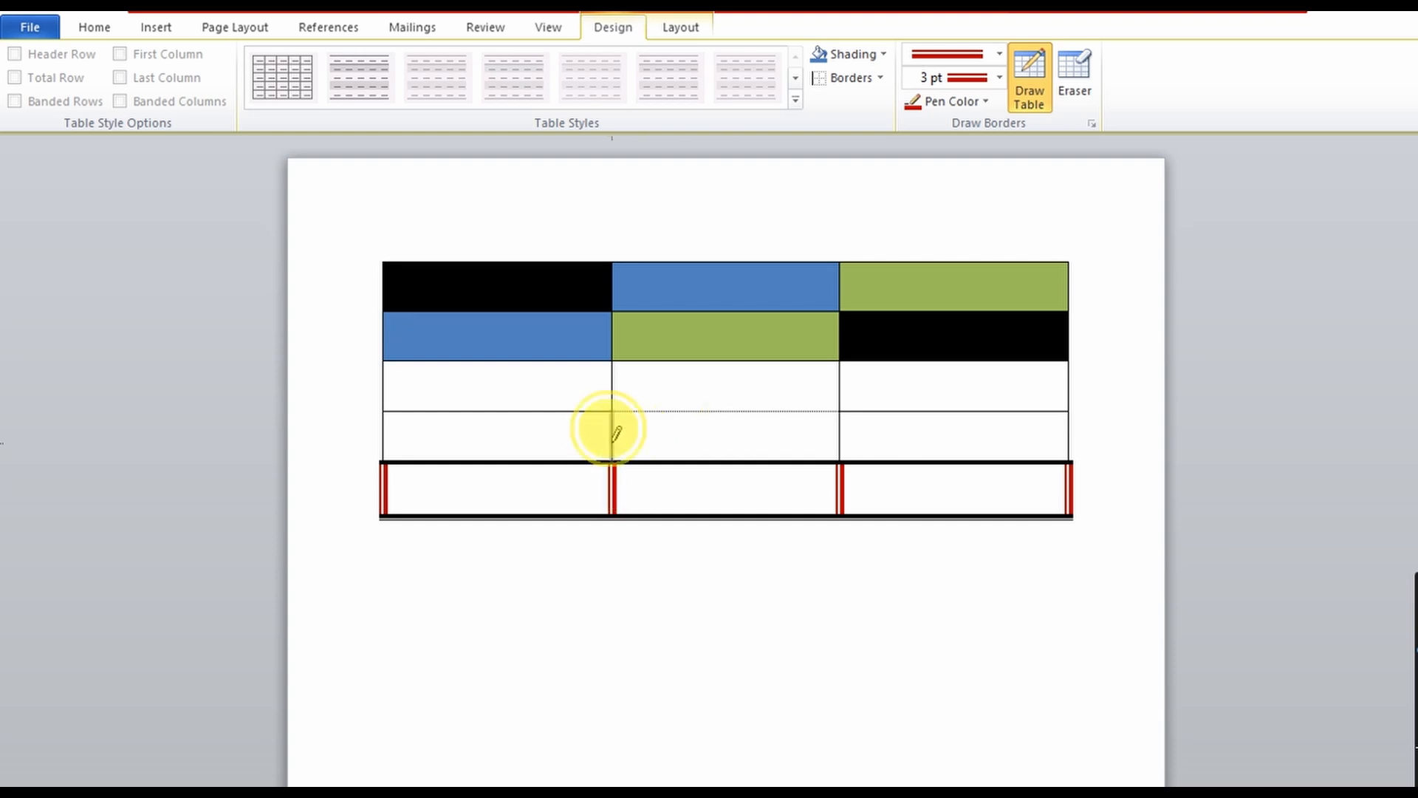
pyautogui.click(614, 370)
pyautogui.click(839, 377)
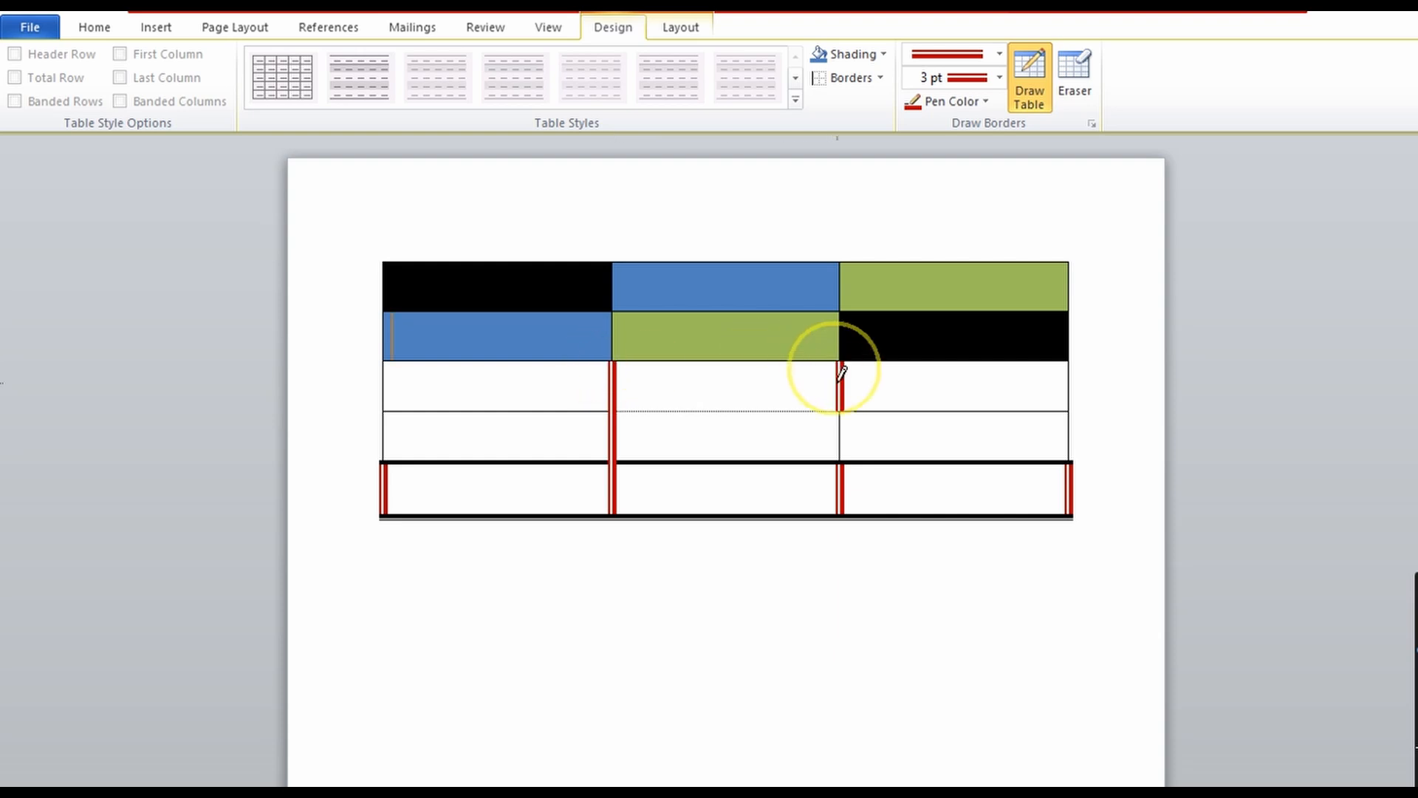
pyautogui.click(841, 433)
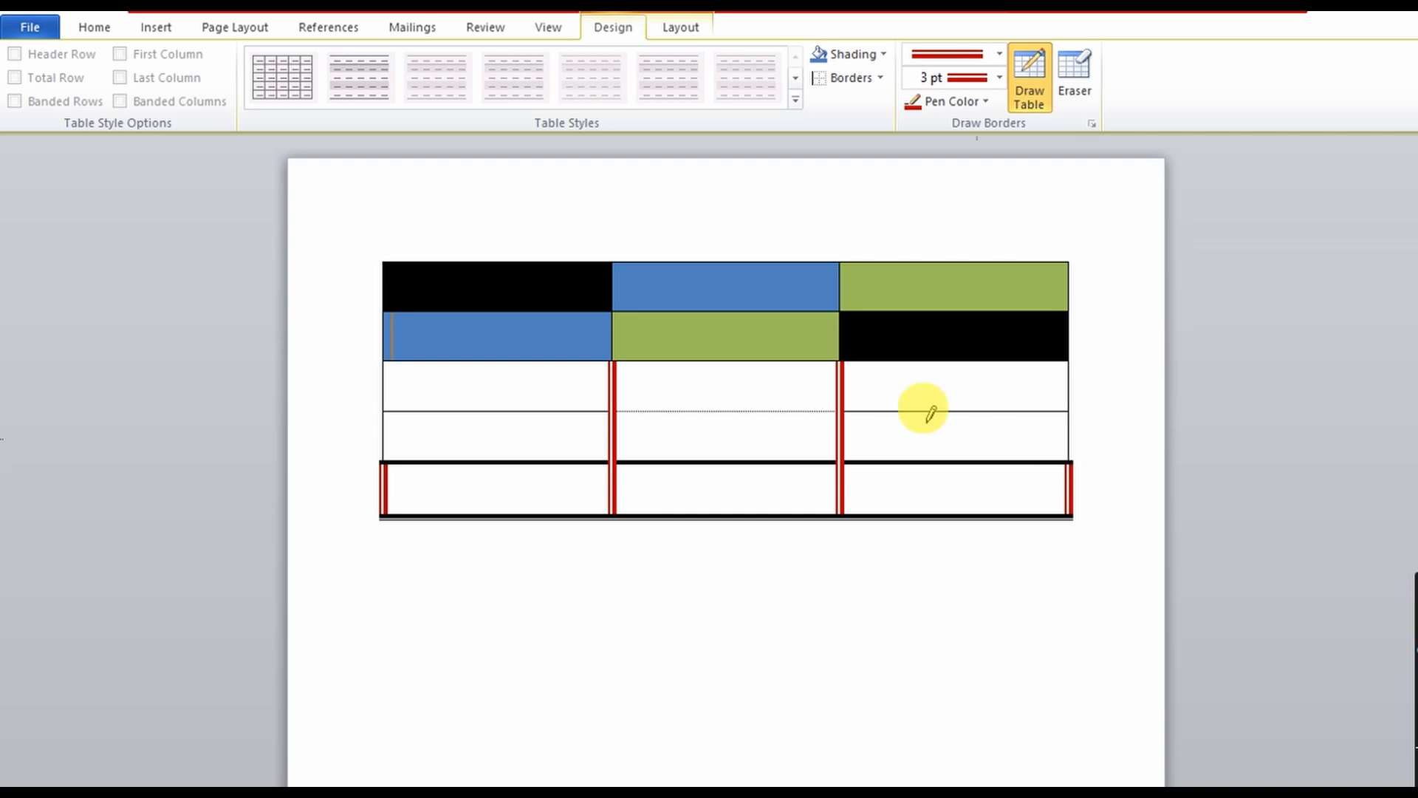
# - Redraw the table's top border across all three columns with the 3 pt dark red double line
pyautogui.click(859, 260)
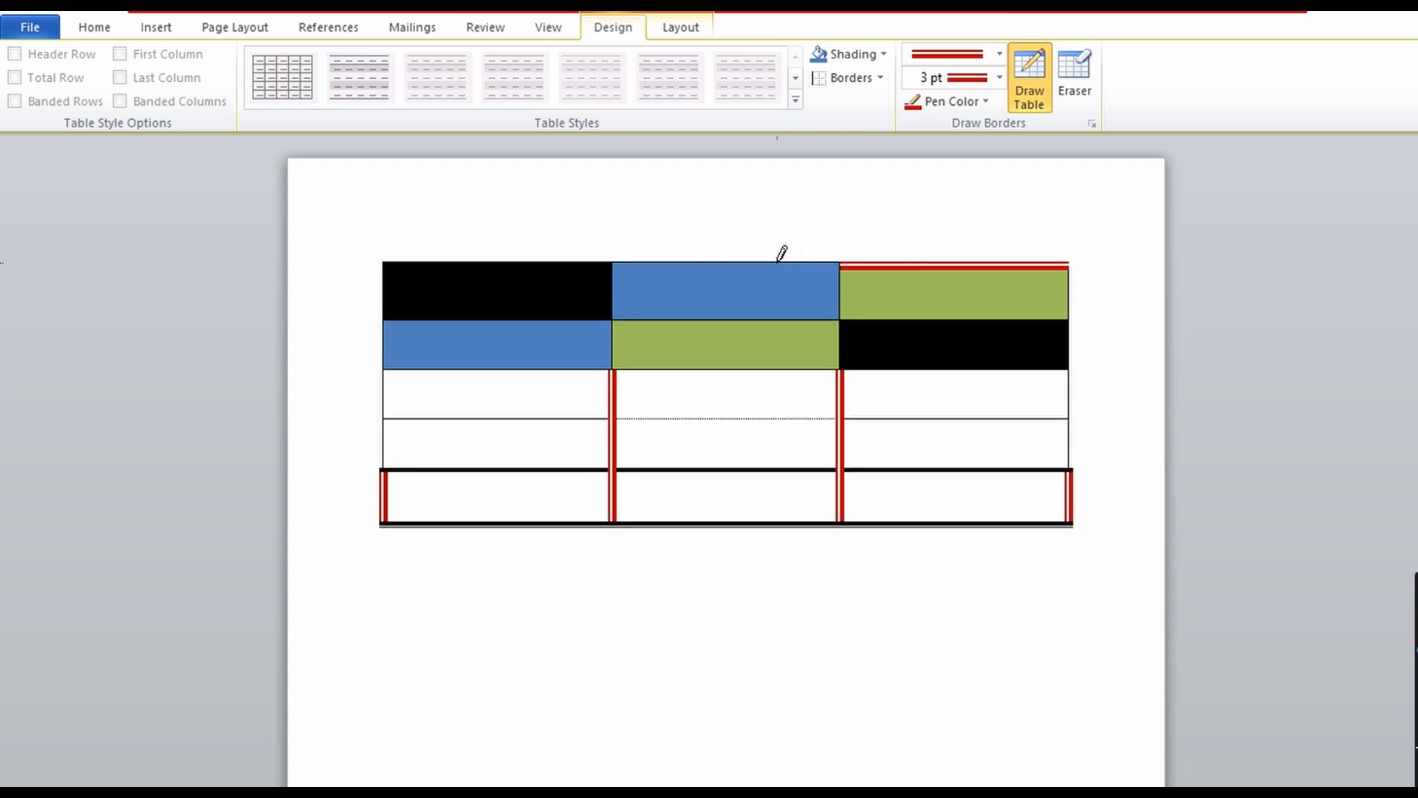
pyautogui.moveTo(775, 260); pyautogui.dragTo(563, 258)
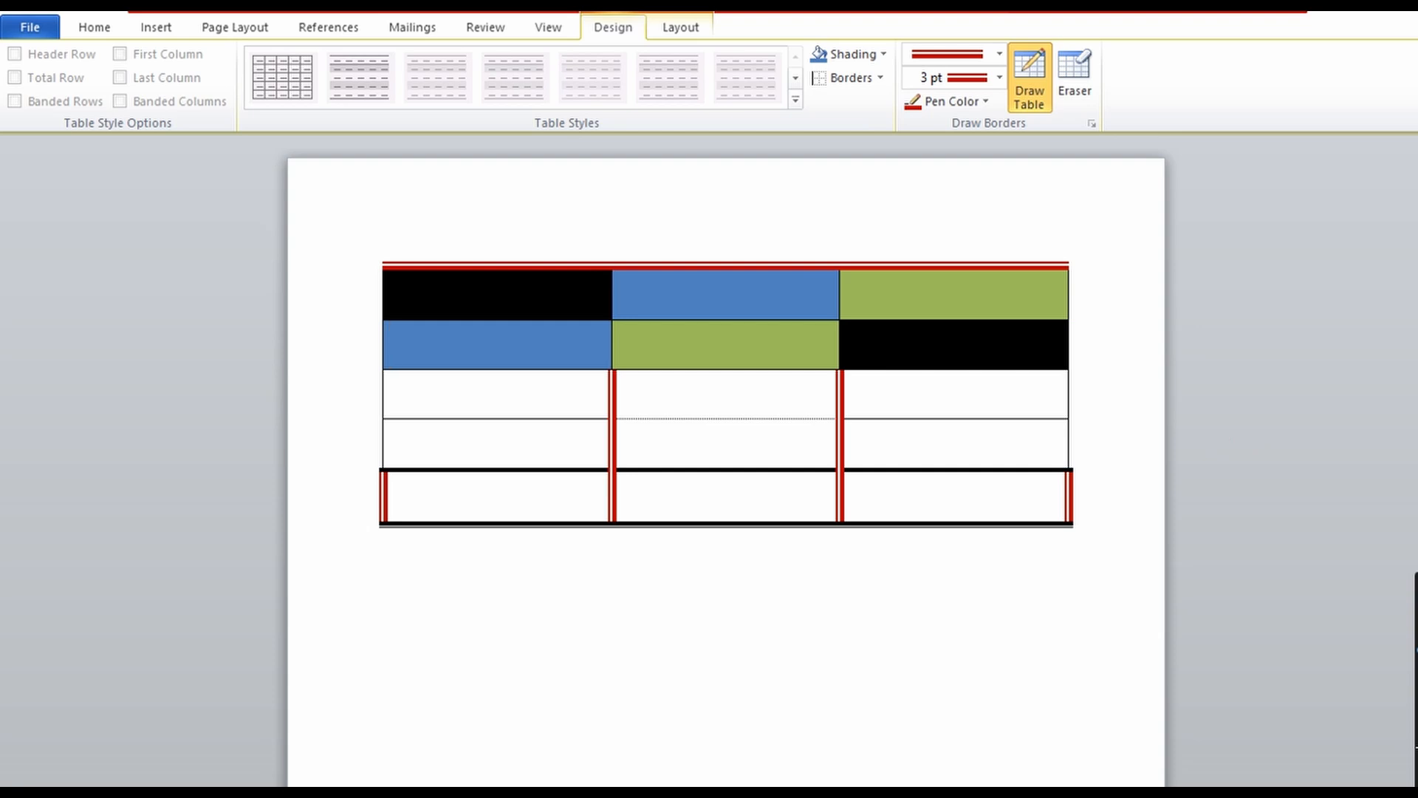
pyautogui.scroll(-2, 726, 392)
pyautogui.scroll(2, 725, 391)
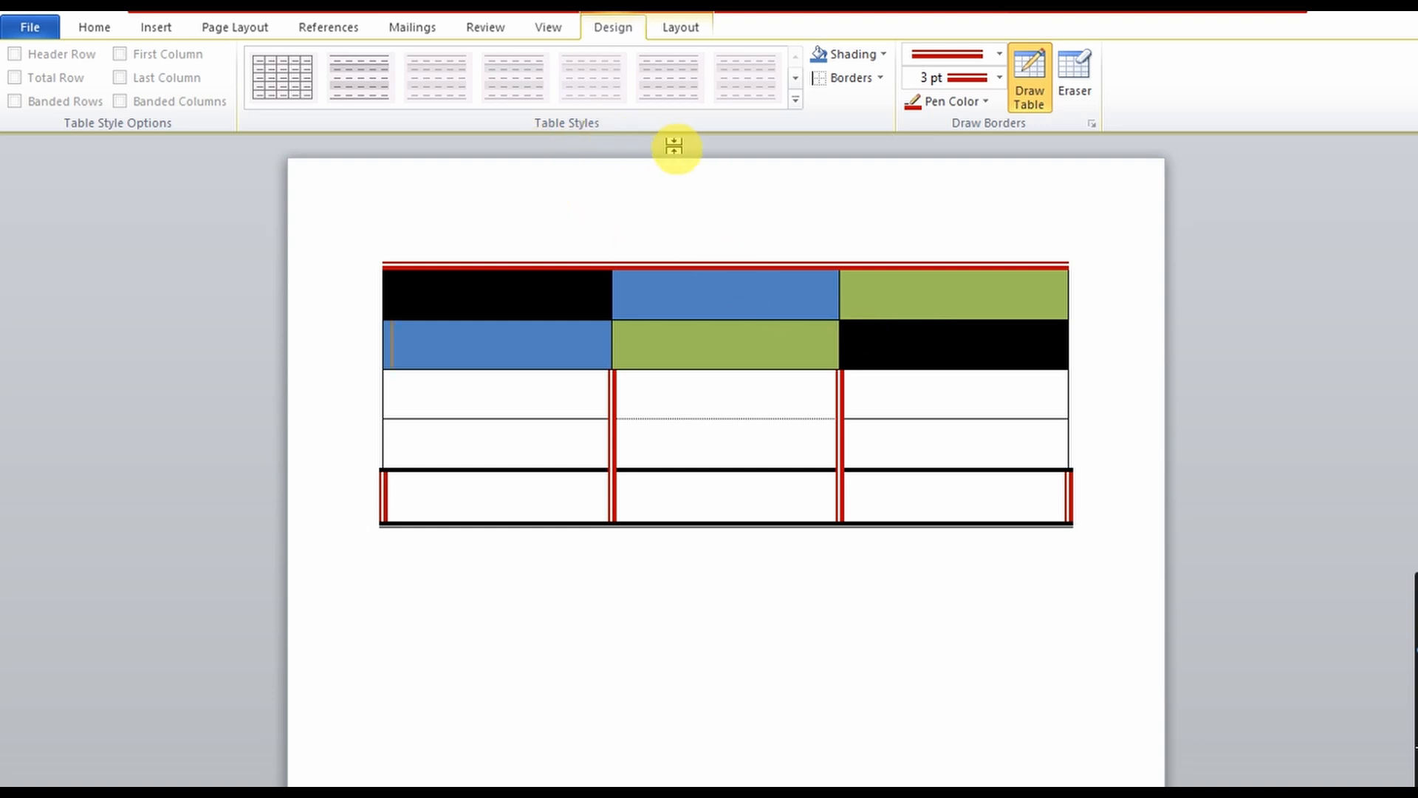
pyautogui.click(683, 28)
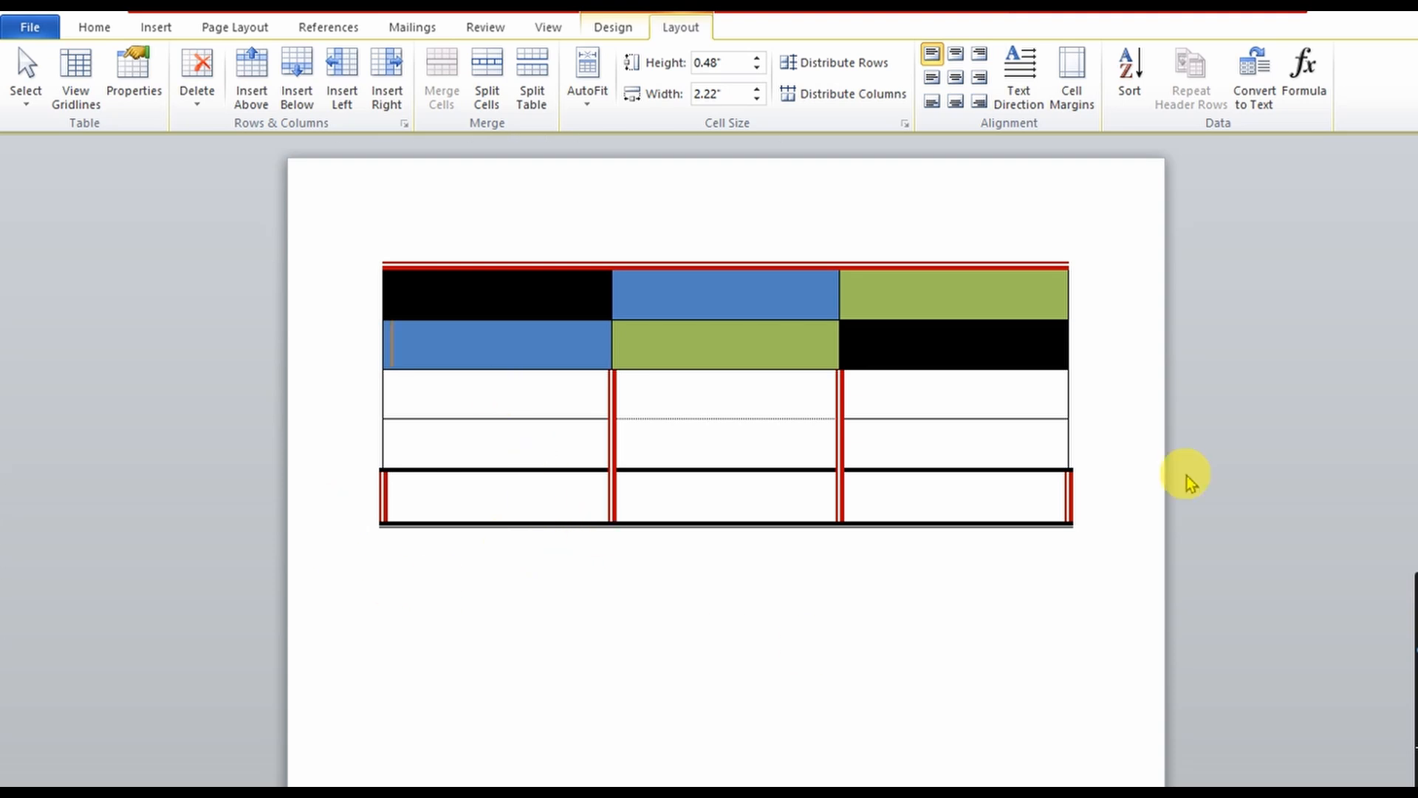
pyautogui.click(156, 27)
pyautogui.click(172, 90)
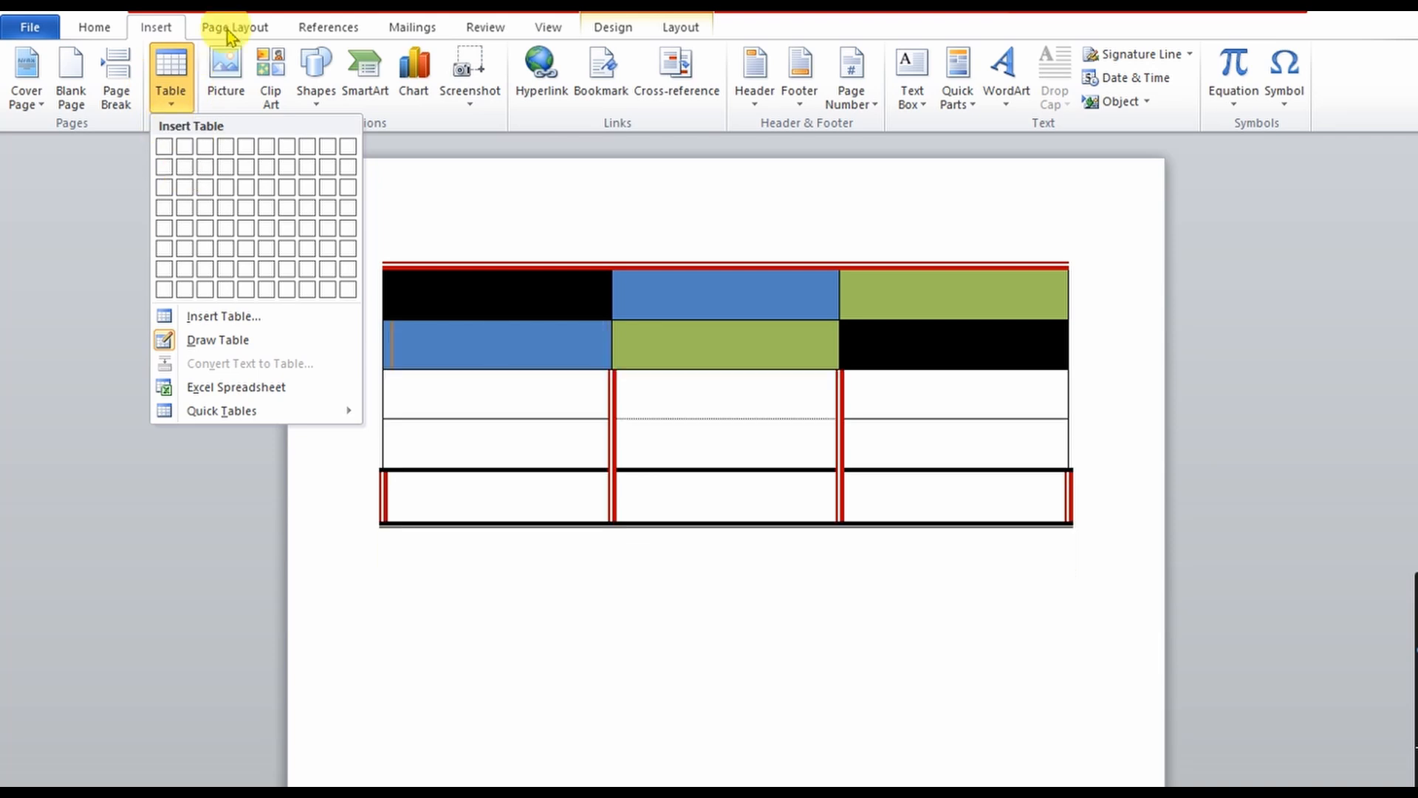
# - Add a new row below the table's last row
pyautogui.click(893, 509)
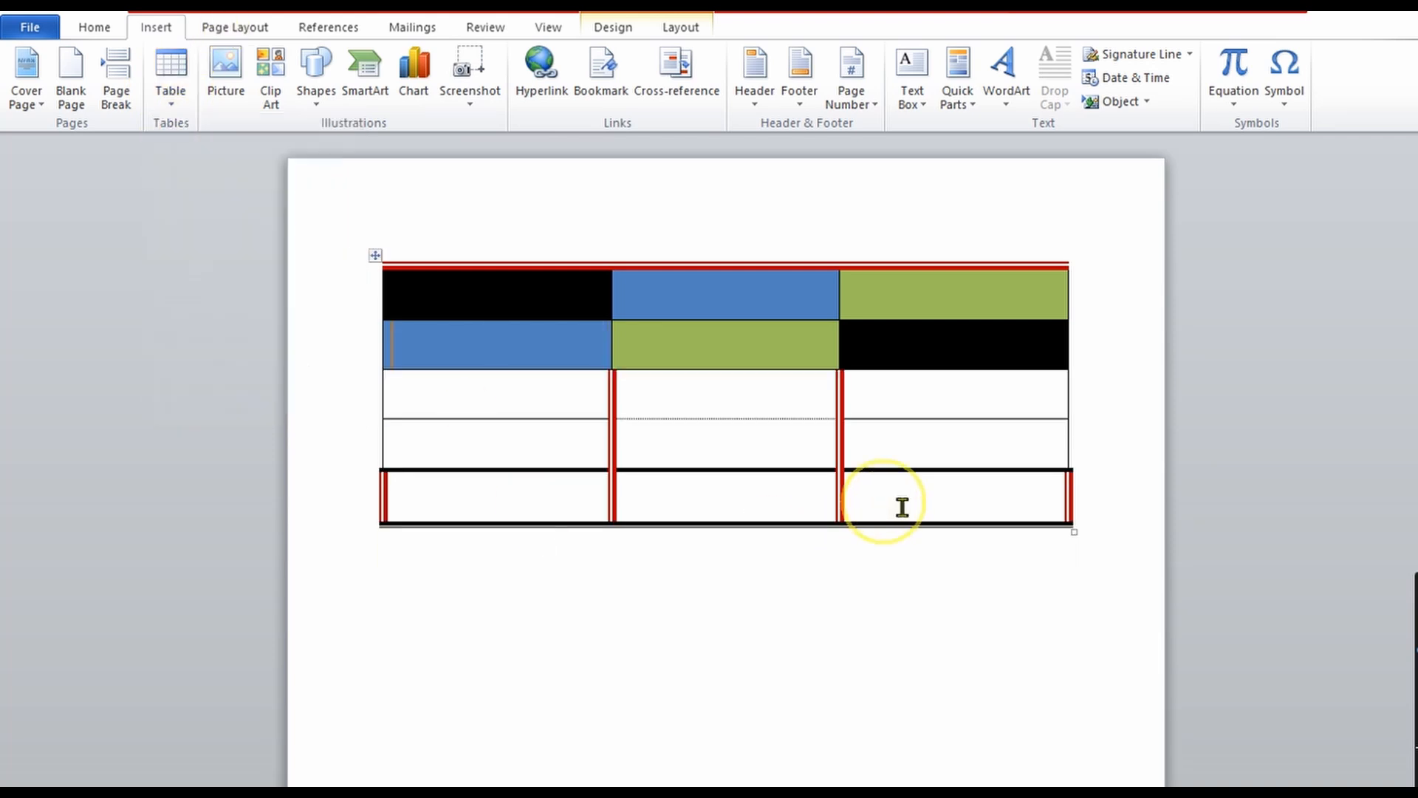
pyautogui.click(1083, 516)
pyautogui.press('Return')
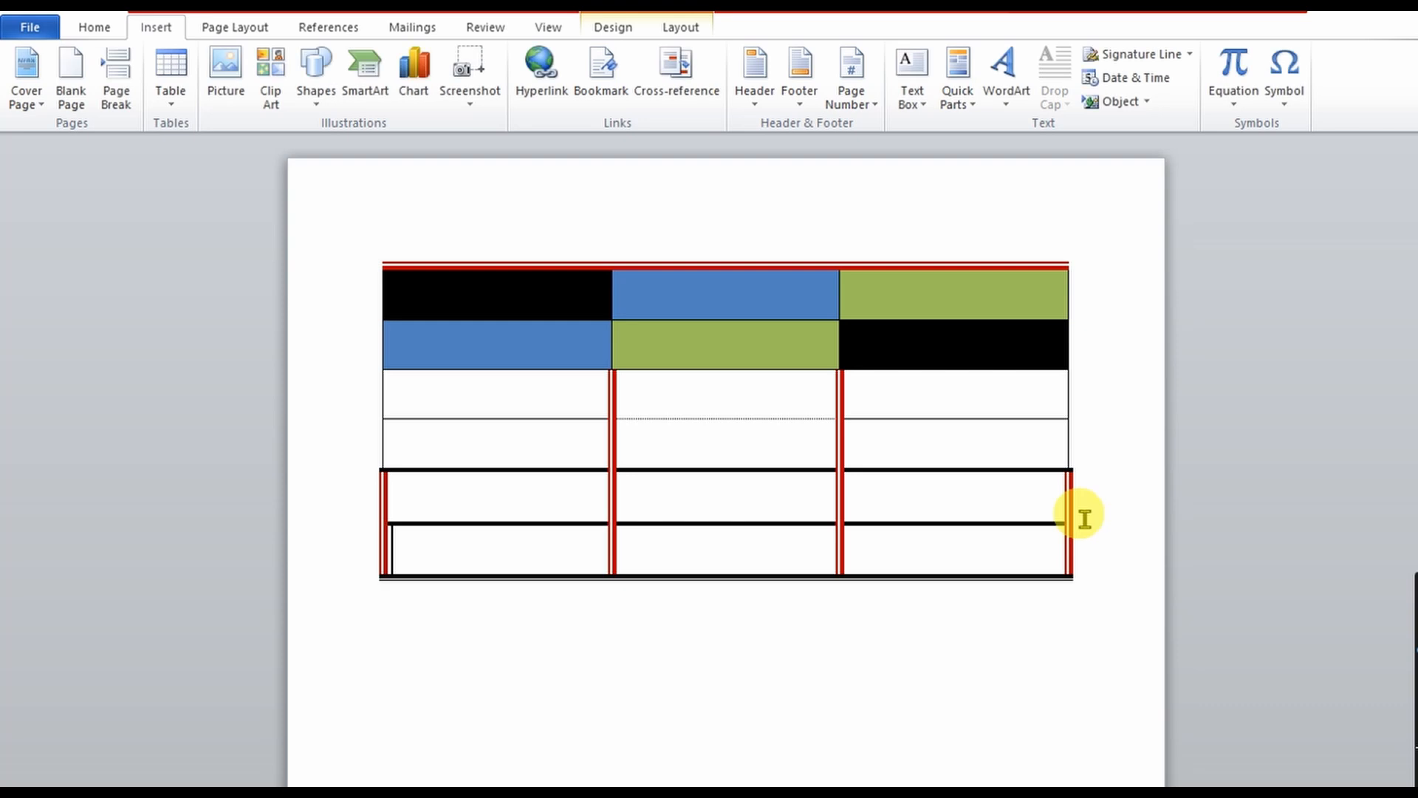
# - Insert a table with 2 columns and 2 rows directly below the existing table
pyautogui.click(946, 644)
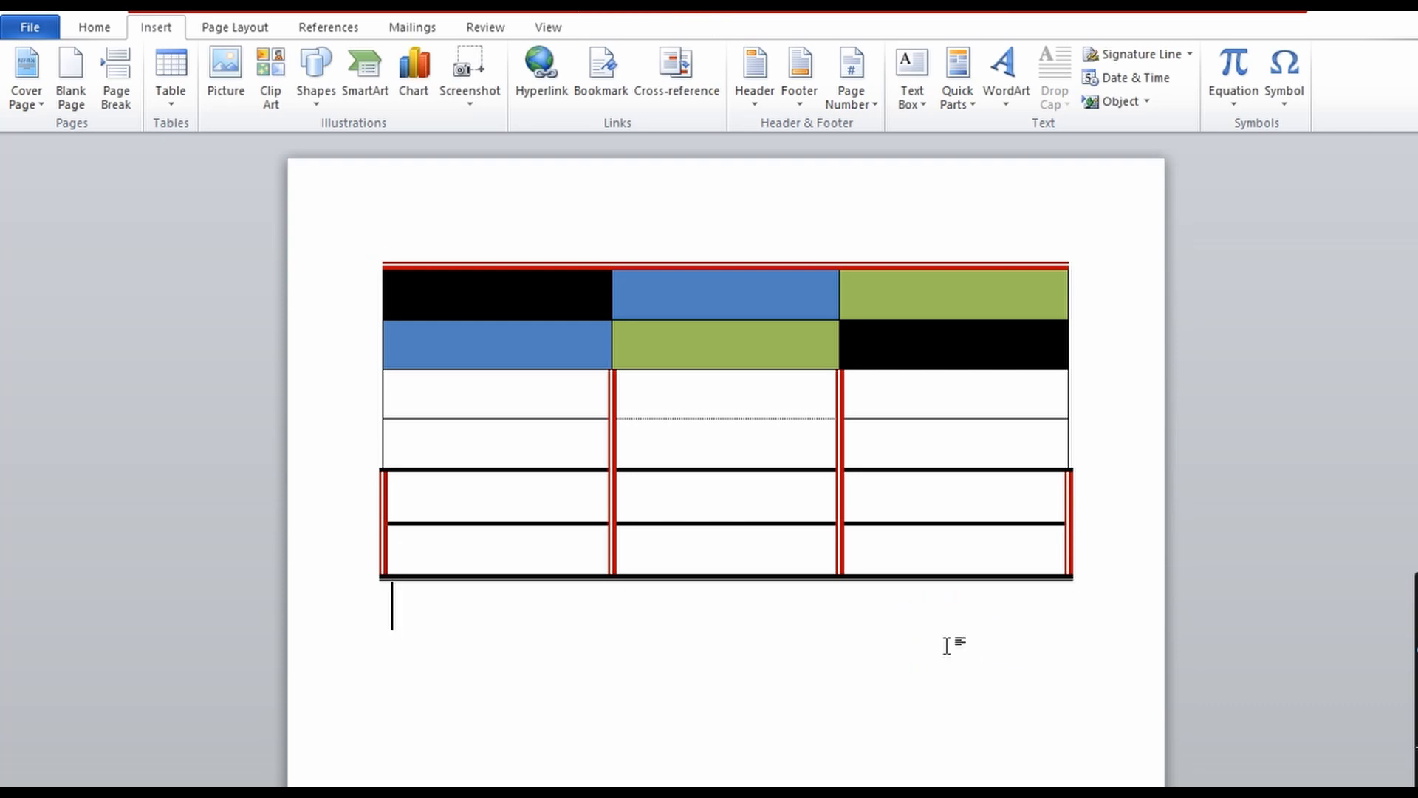
pyautogui.click(170, 70)
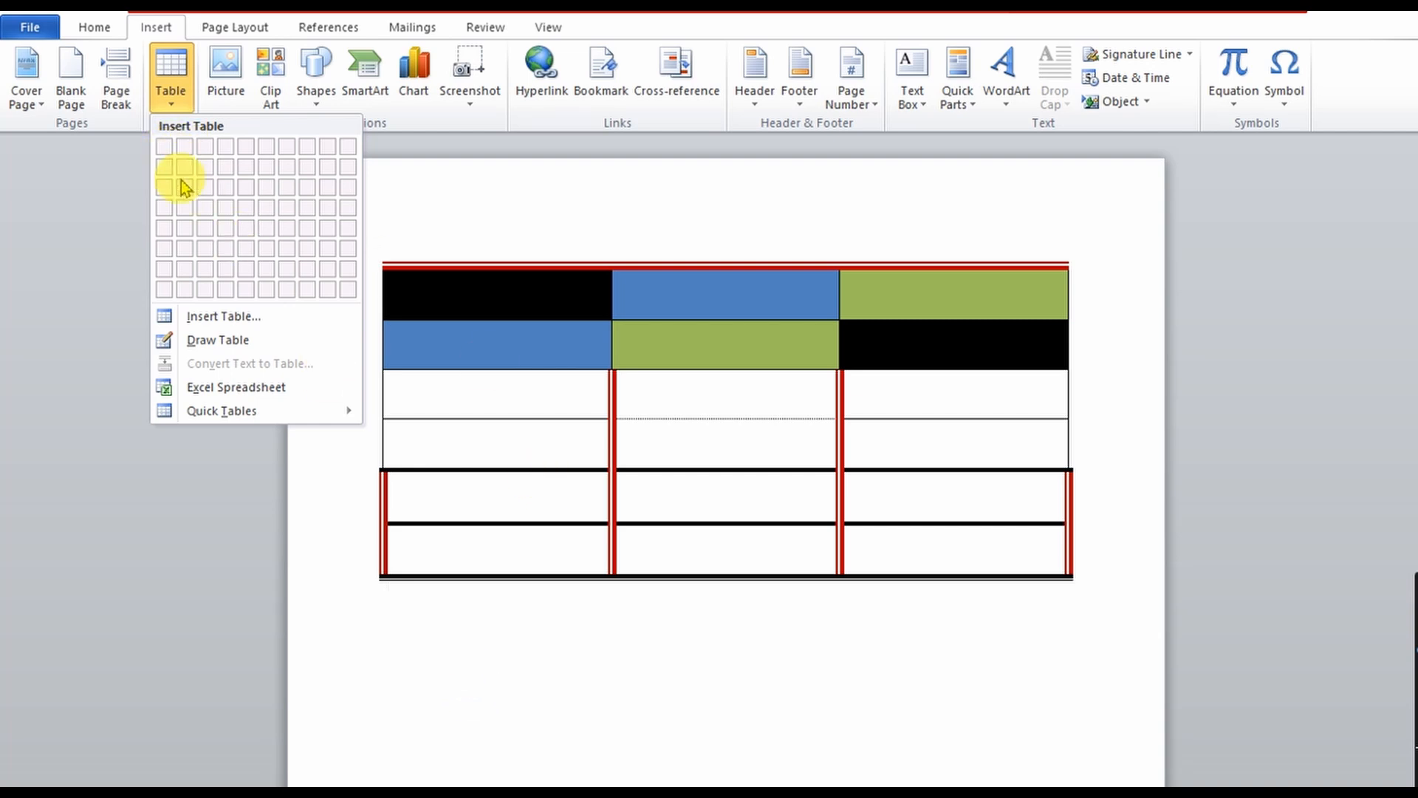
pyautogui.click(207, 316)
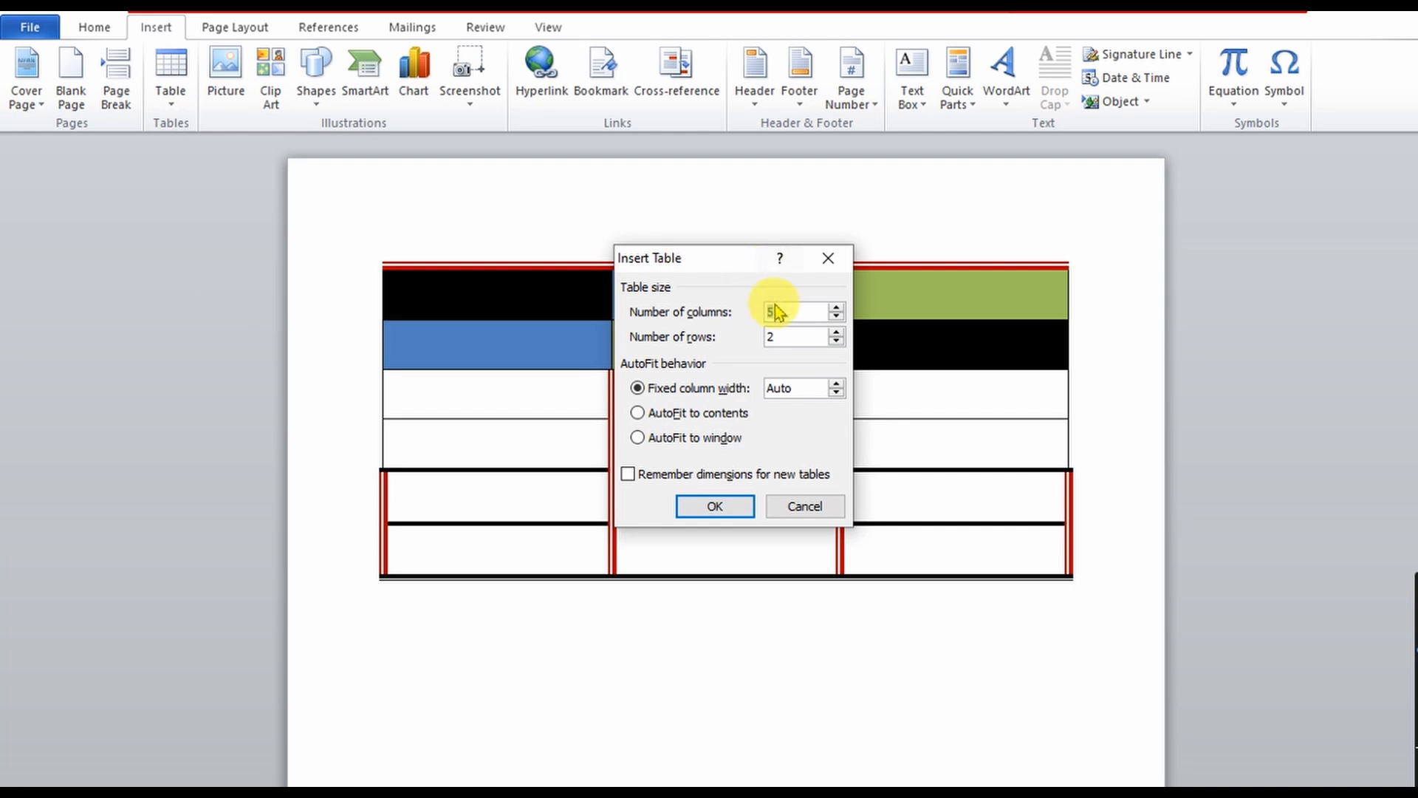
pyautogui.write('2')
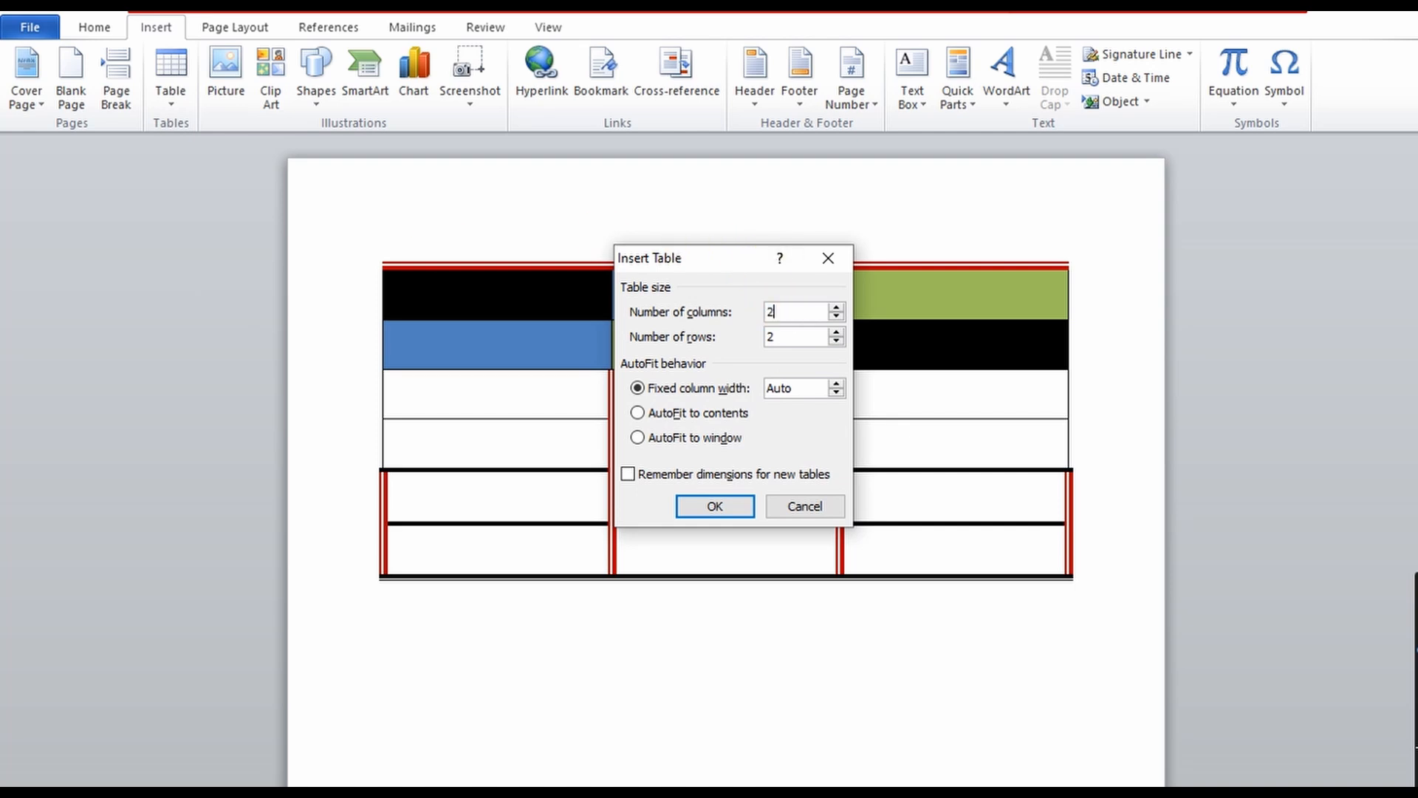
pyautogui.click(737, 508)
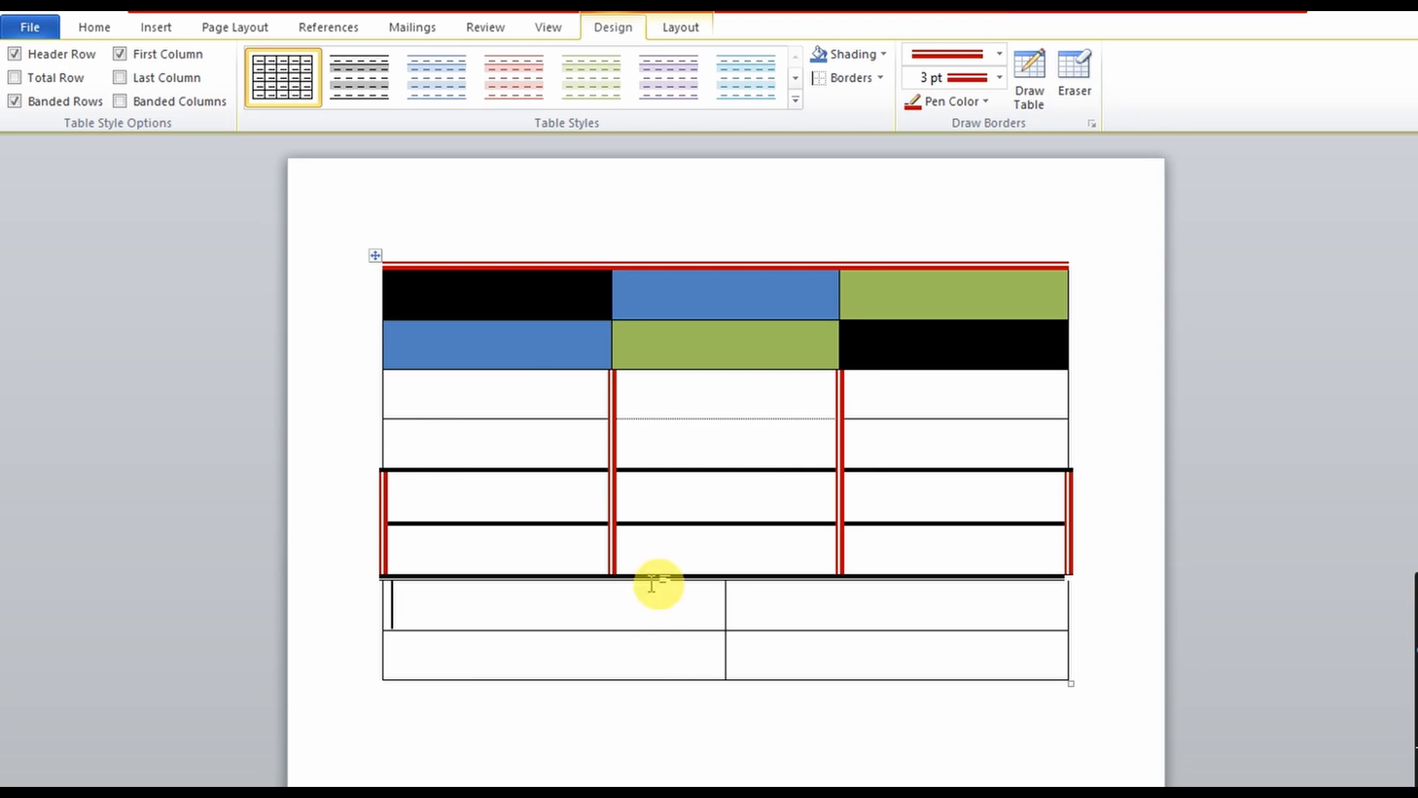
# - Enter GLOVES in the first cell of the new two-column table and insert two rows above it
pyautogui.click(680, 28)
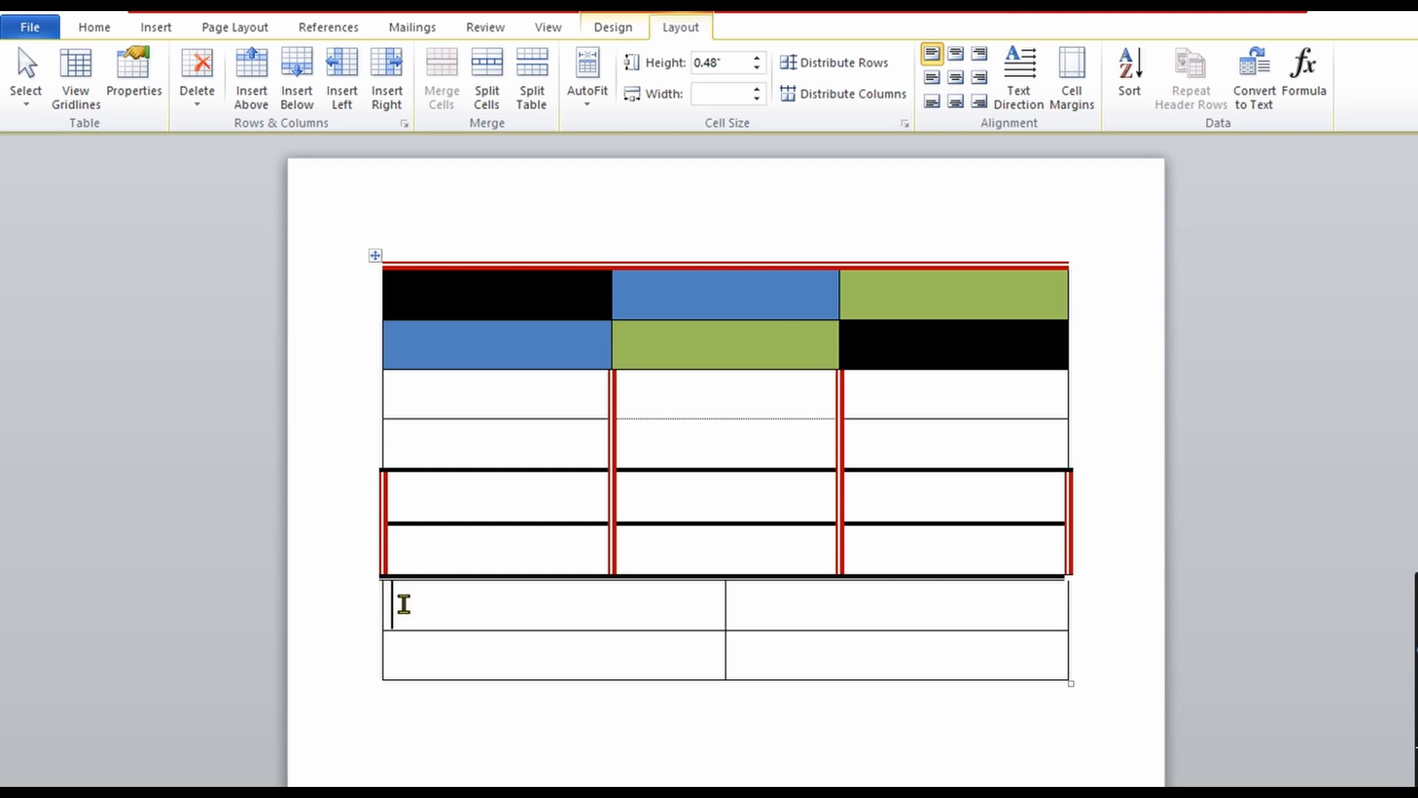
pyautogui.write('GLOVES')
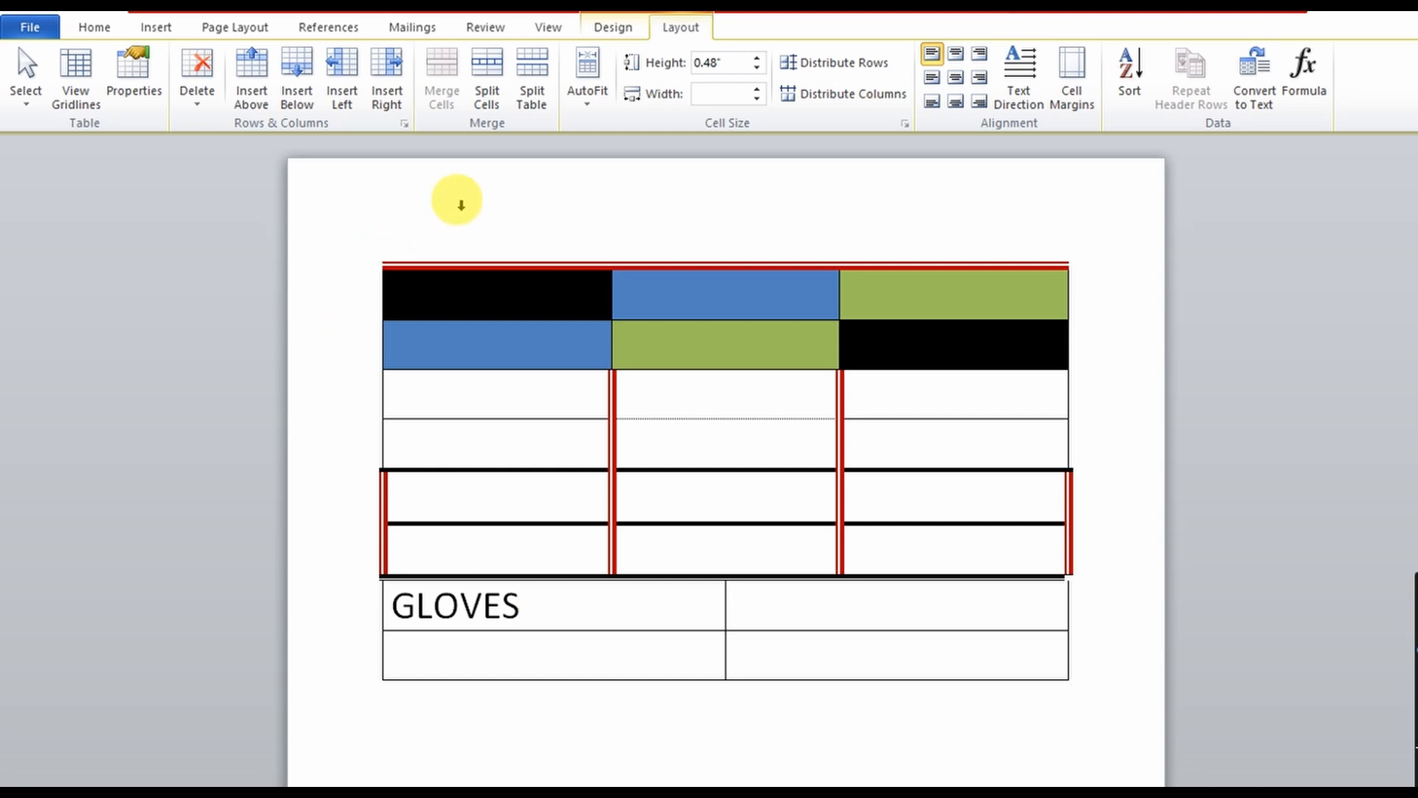
pyautogui.click(254, 96)
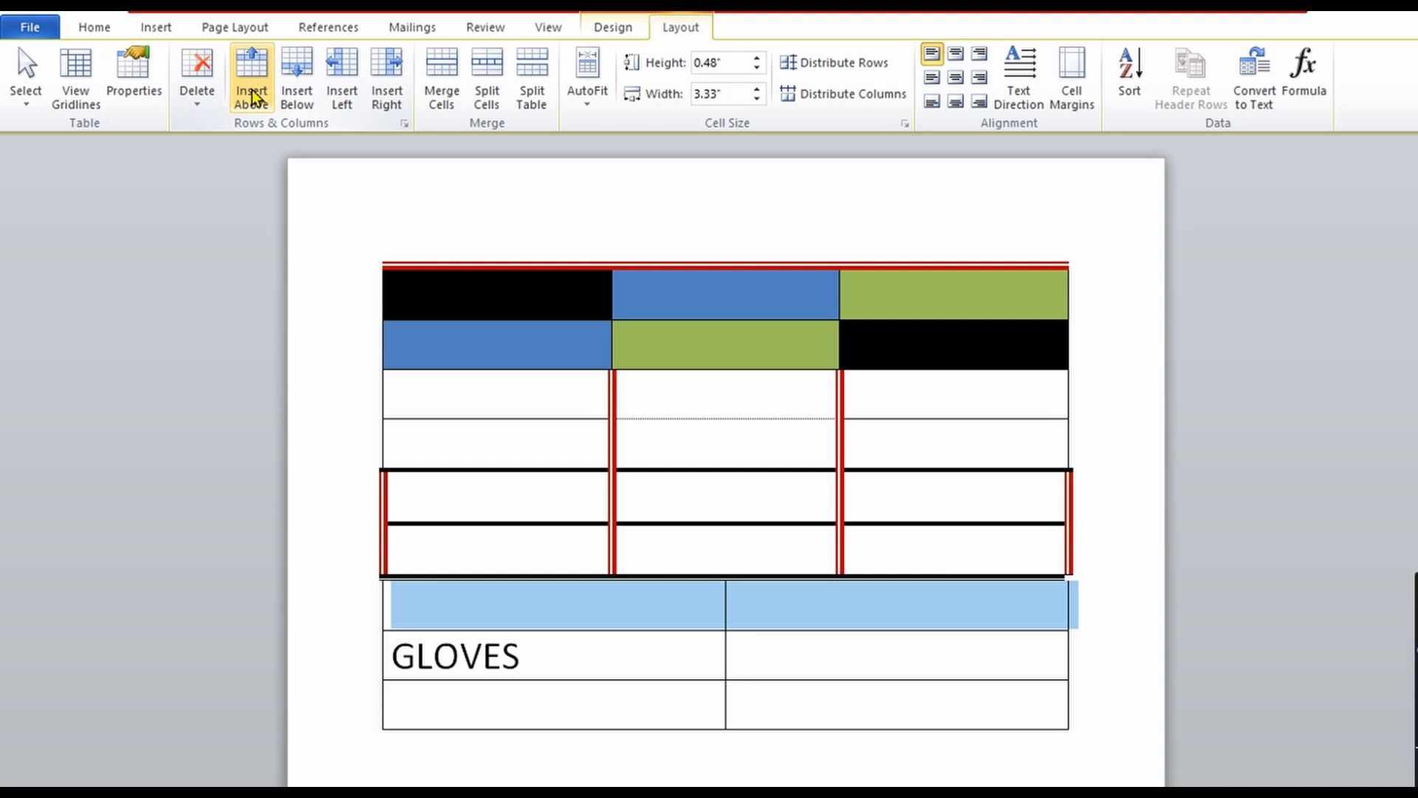
pyautogui.click(251, 96)
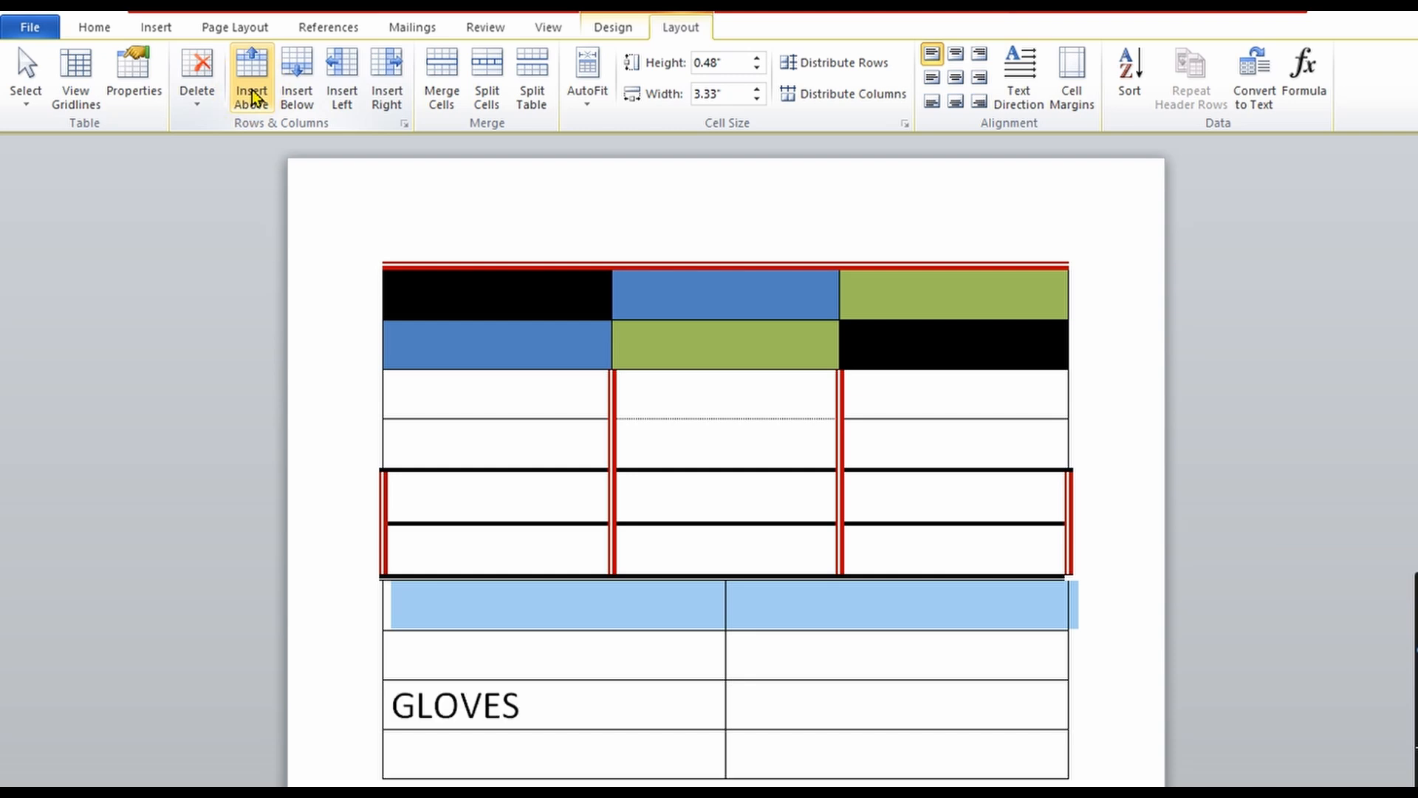
# - Insert one row below the GLOVES row and one column to the left of the GLOVES cell
pyautogui.click(533, 709)
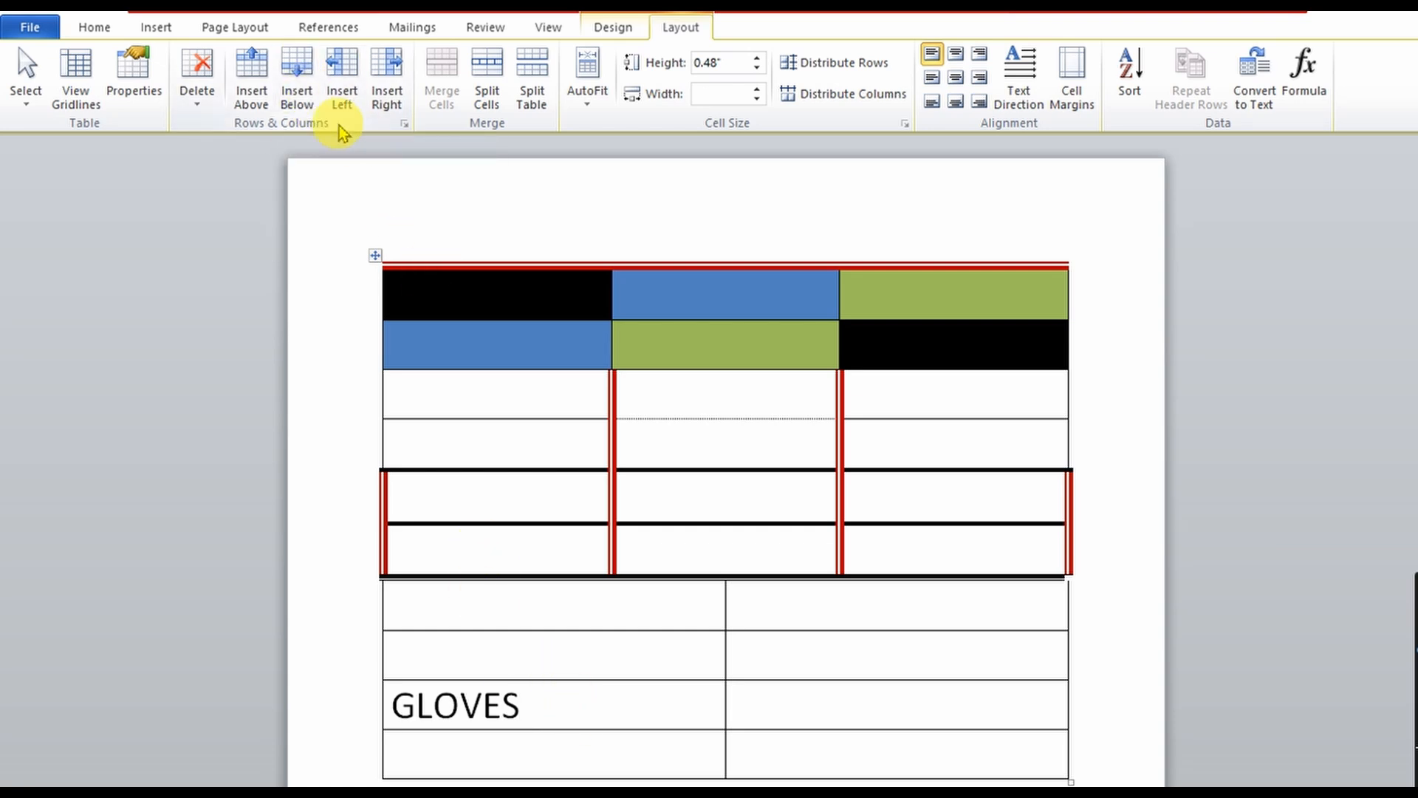
pyautogui.click(309, 71)
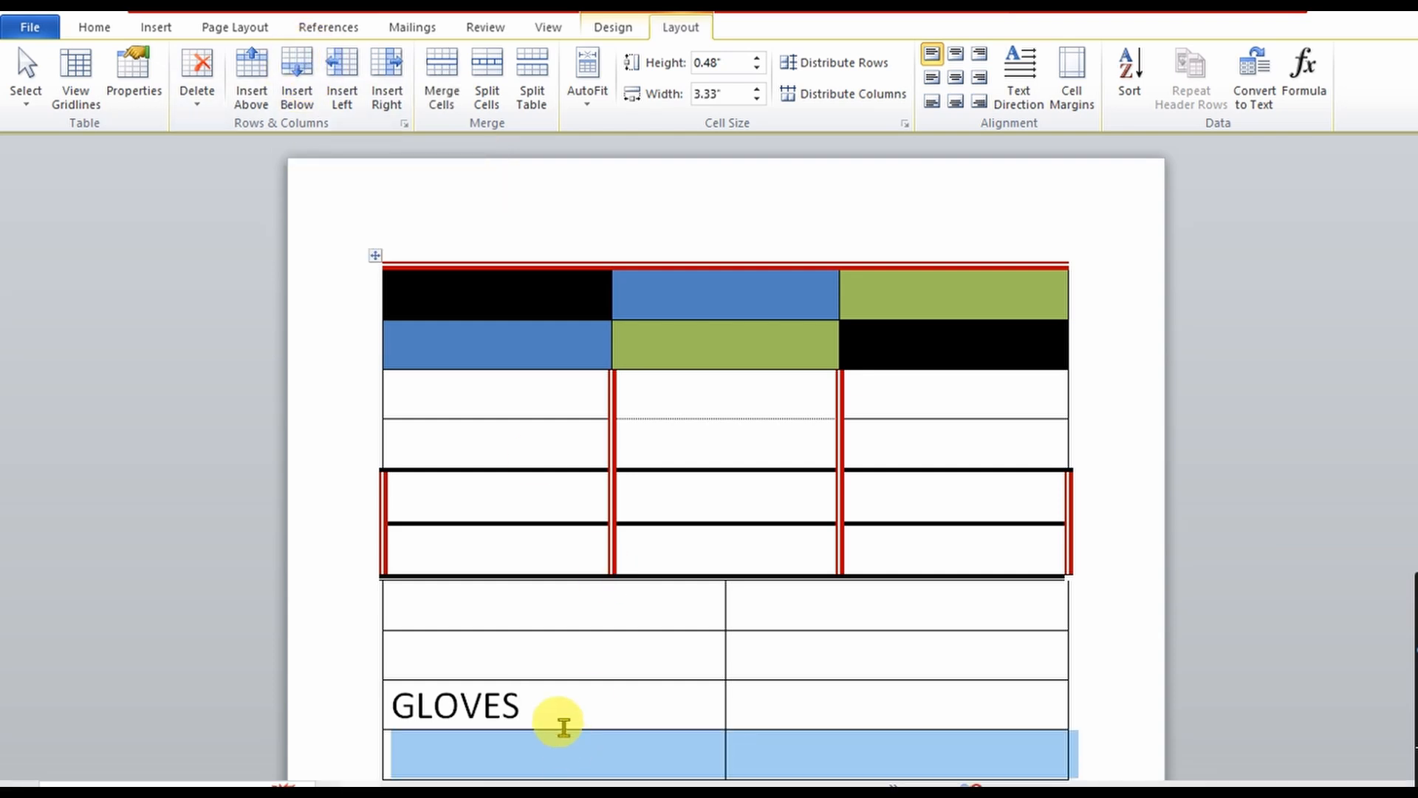
pyautogui.click(563, 698)
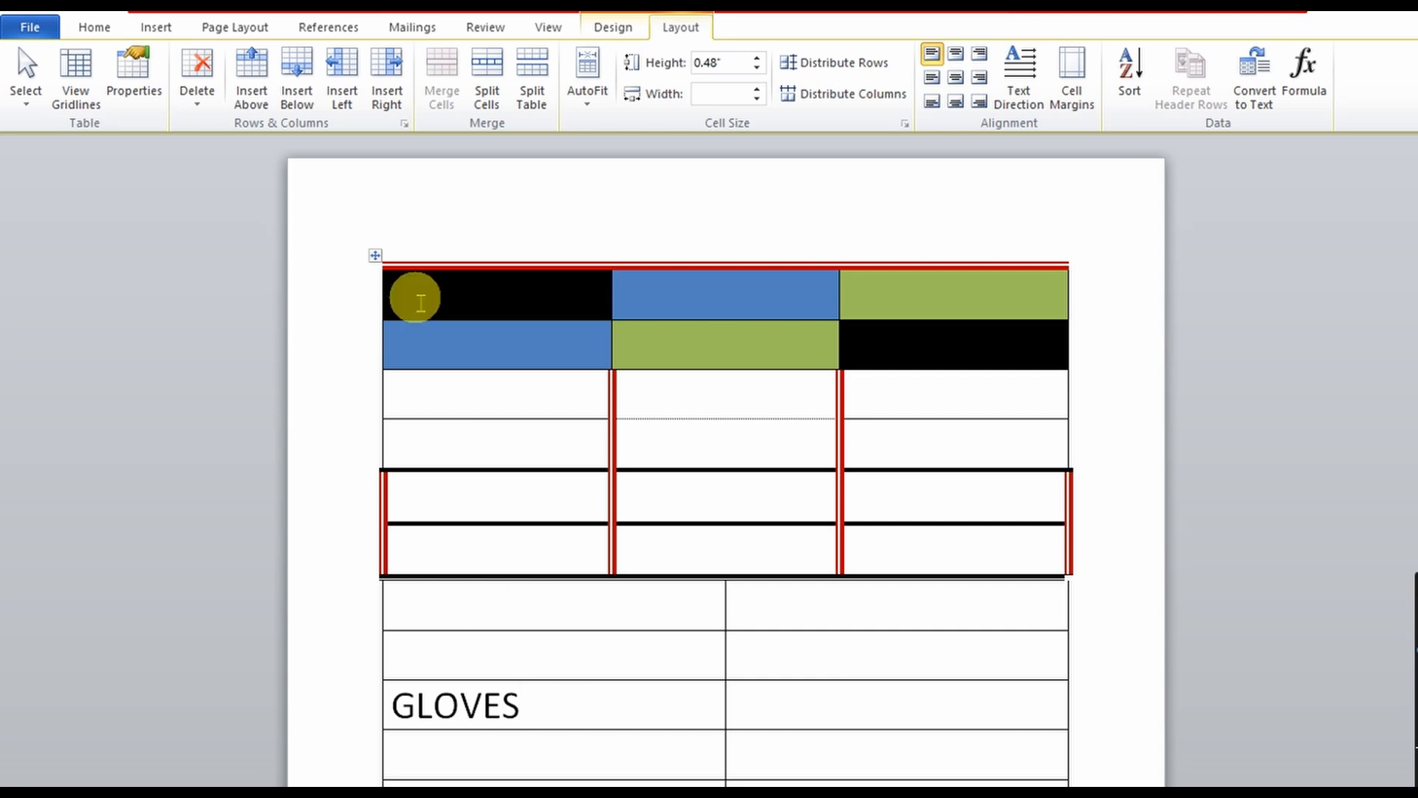
pyautogui.click(344, 95)
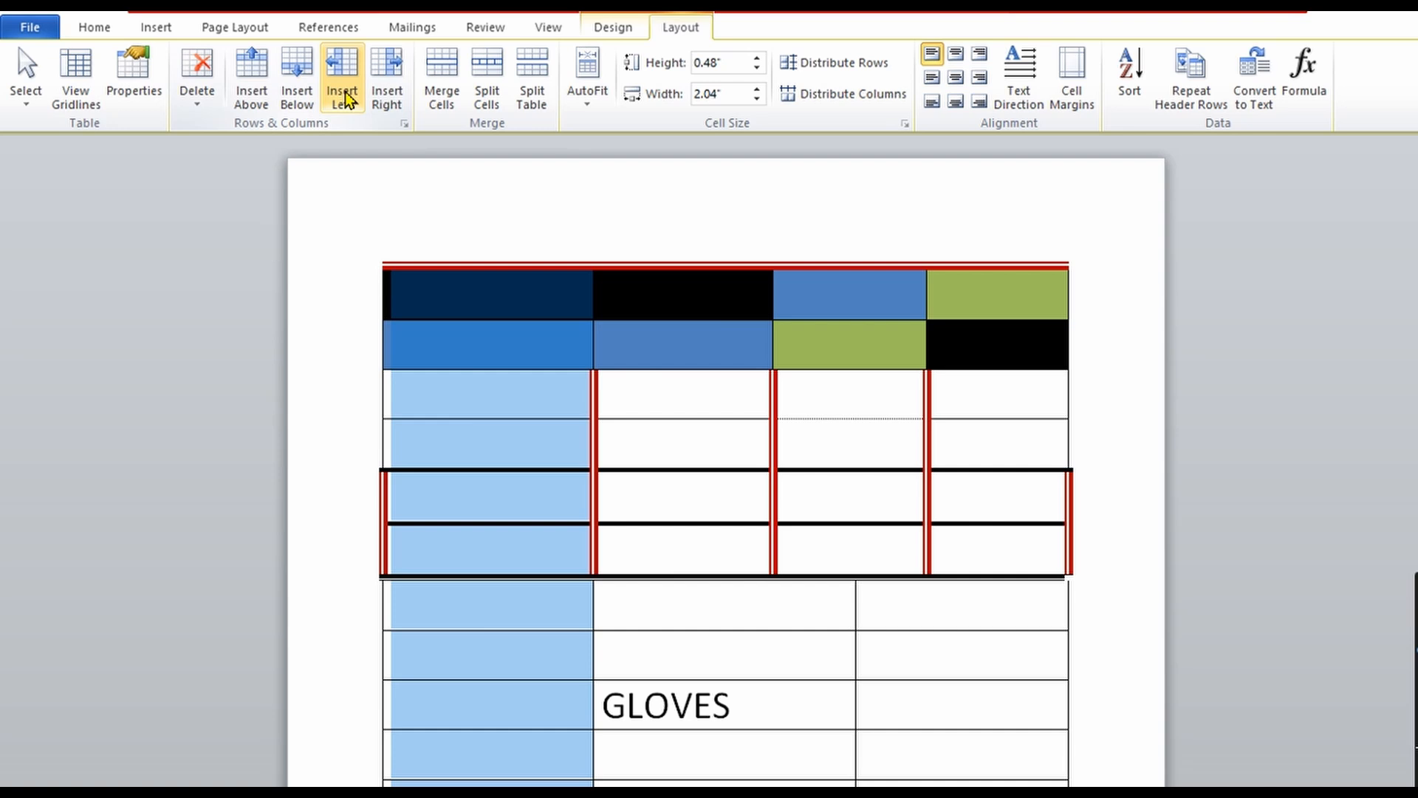
# - Insert several columns to the right of the GLOVES cell
pyautogui.click(744, 706)
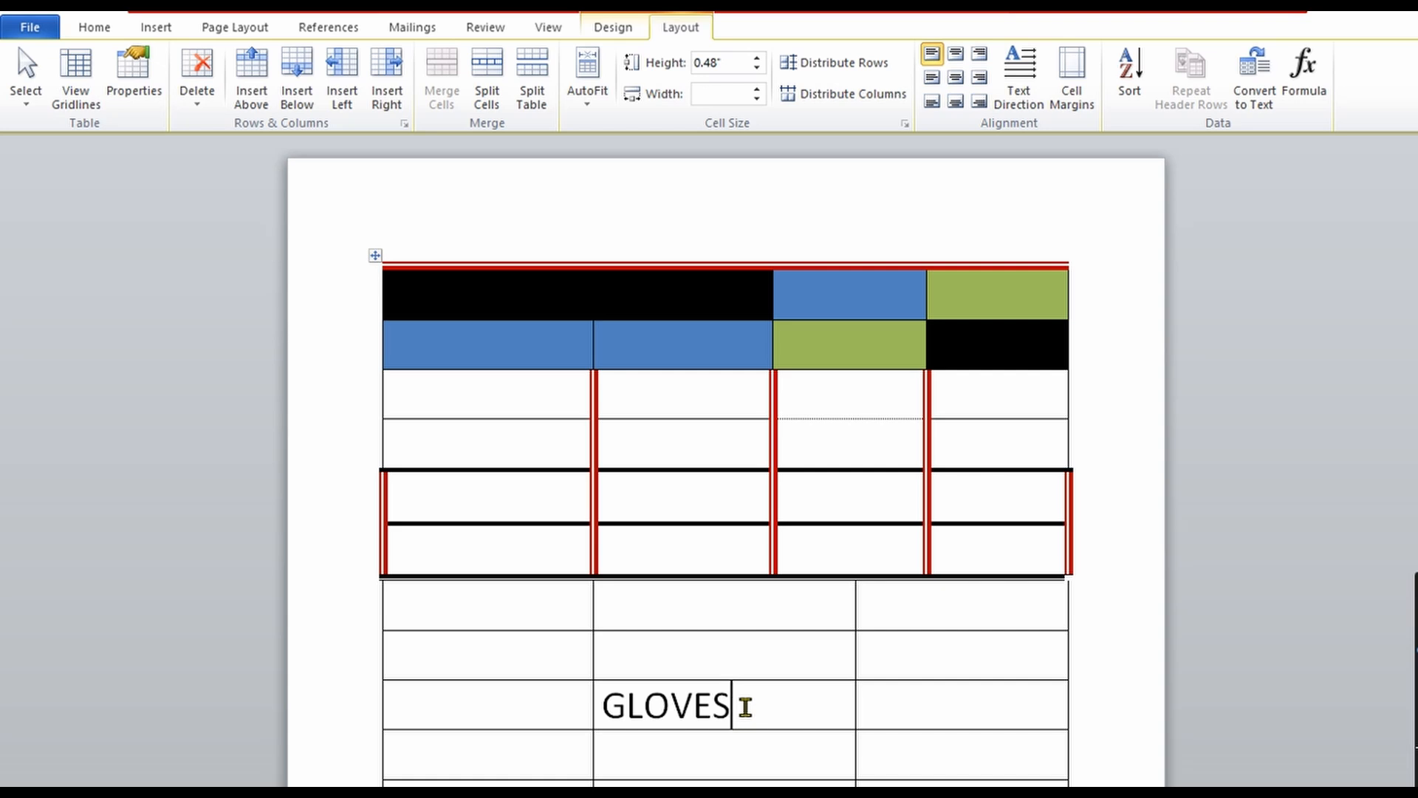
pyautogui.click(392, 99)
pyautogui.click(392, 99)
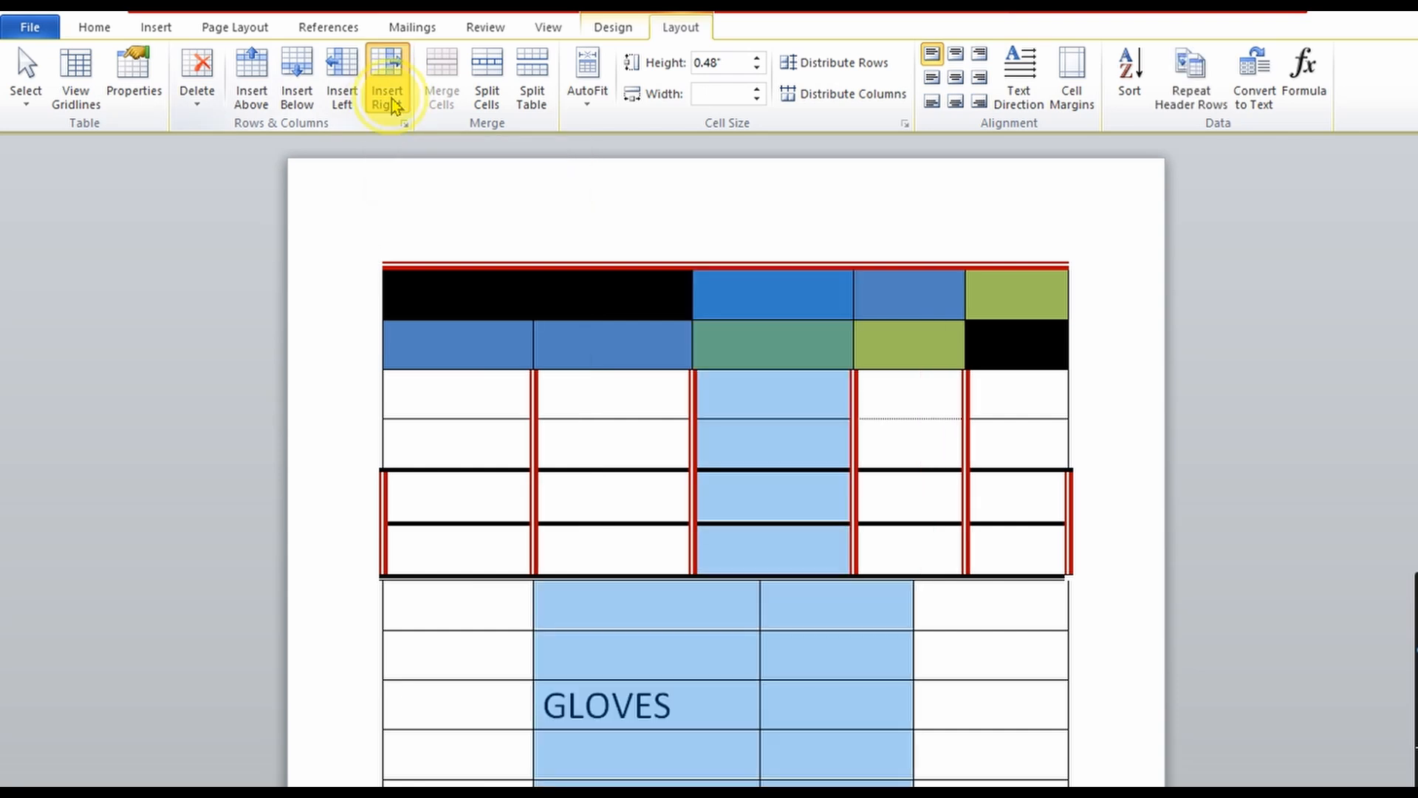
pyautogui.click(392, 99)
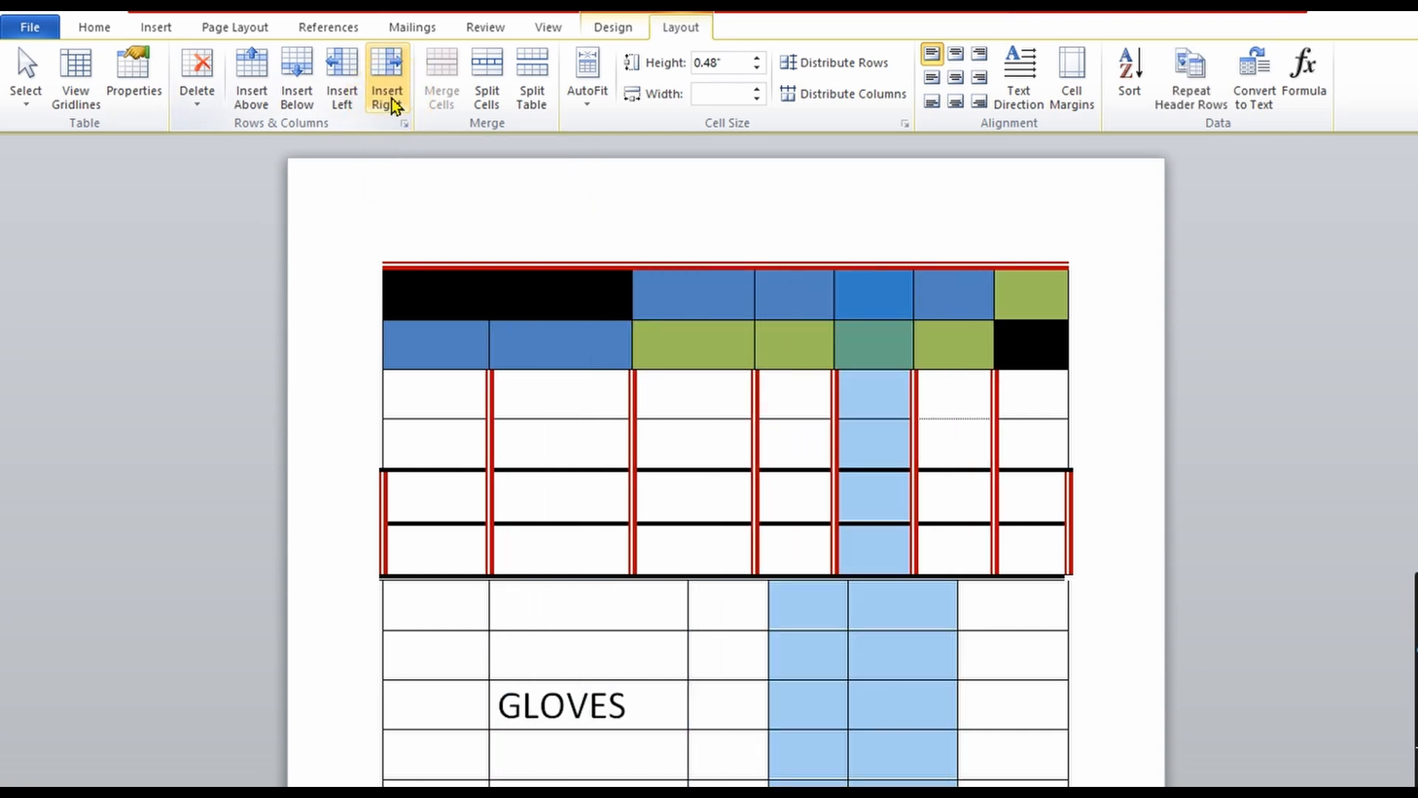
pyautogui.click(1043, 408)
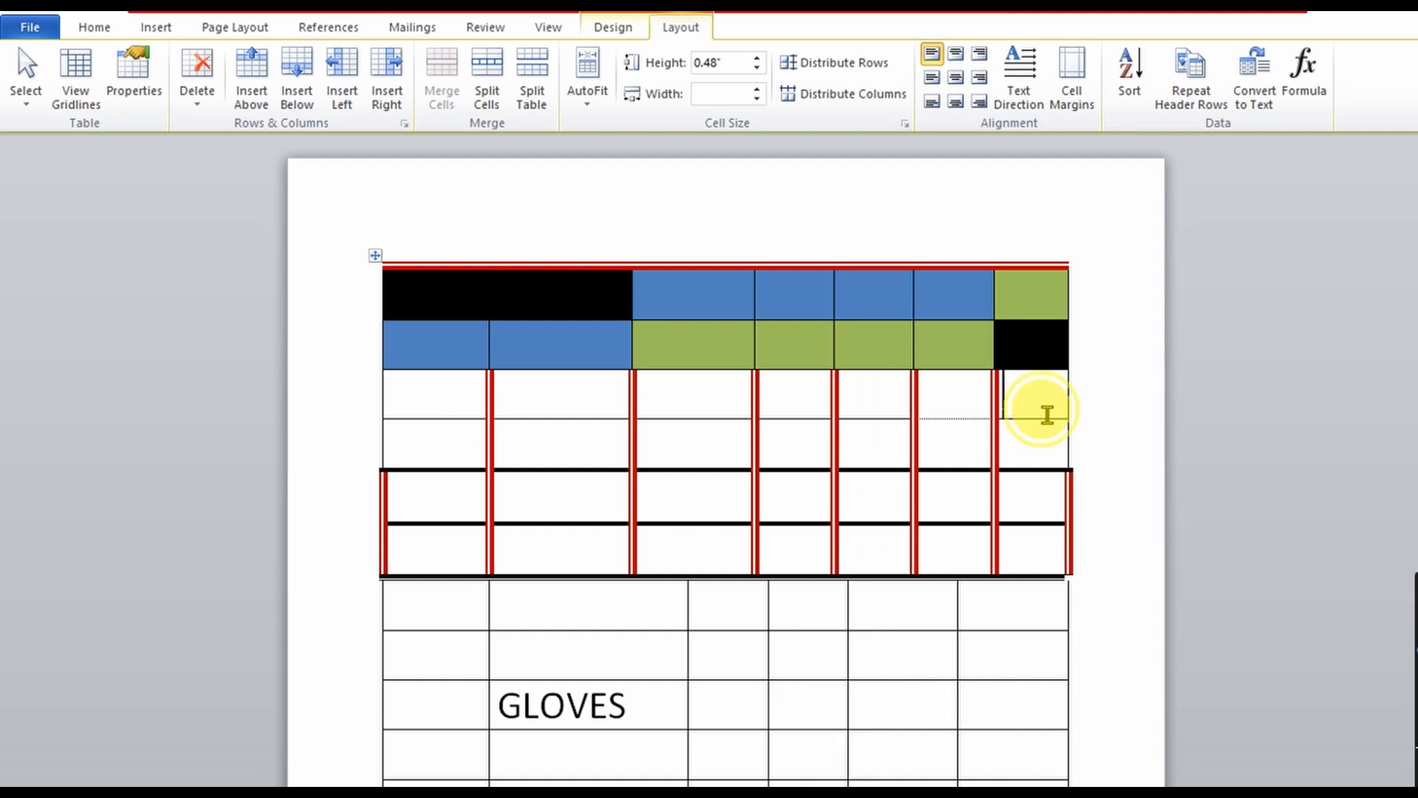
# - Undo the added columns and rows, the GLOVES text and the insertion of the two-column table
pyautogui.scroll(-3, 1366, 483)
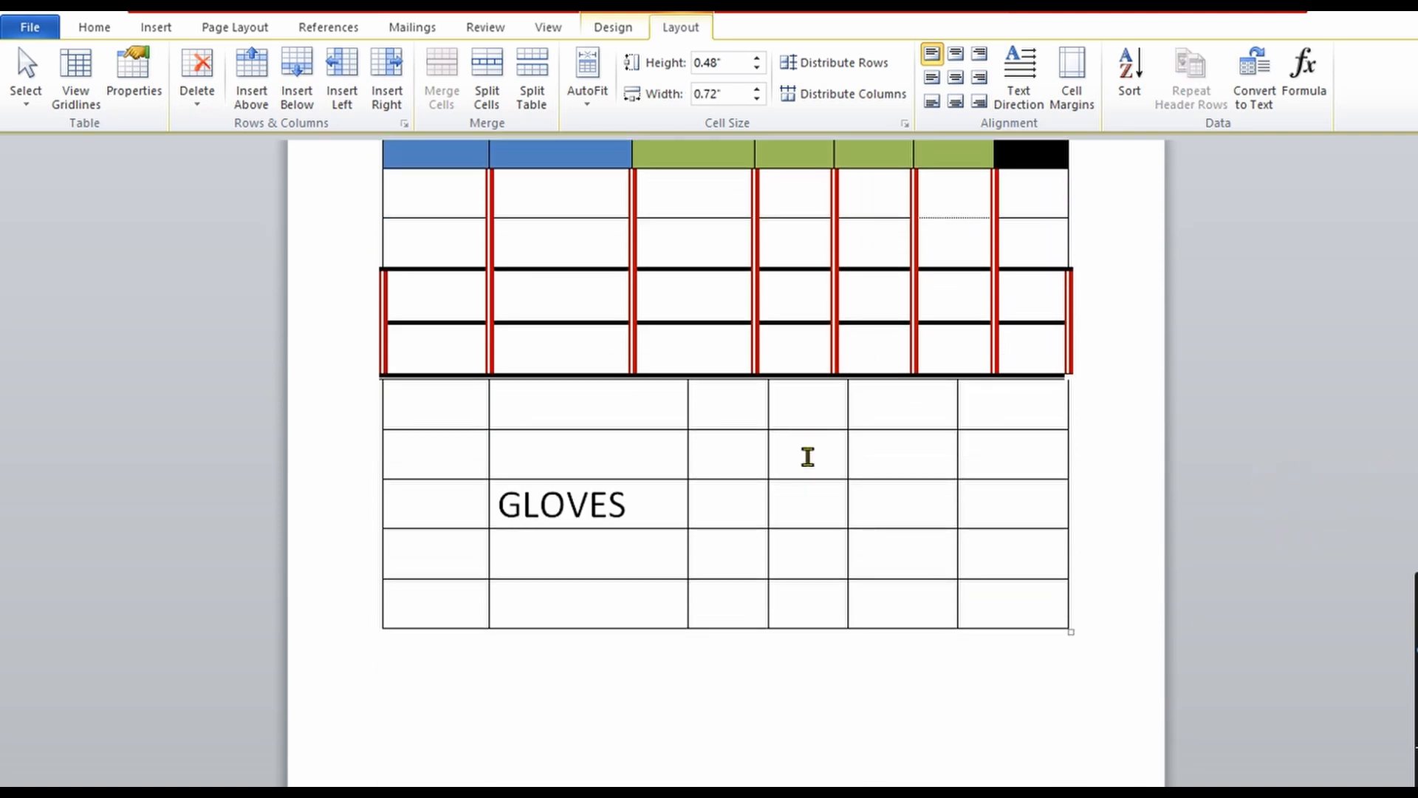
pyautogui.hotkey('ctrl', 'z')
pyautogui.hotkey('ctrl', 'z')
pyautogui.hotkey('ctrl', 'z')
pyautogui.hotkey('ctrl', 'z')
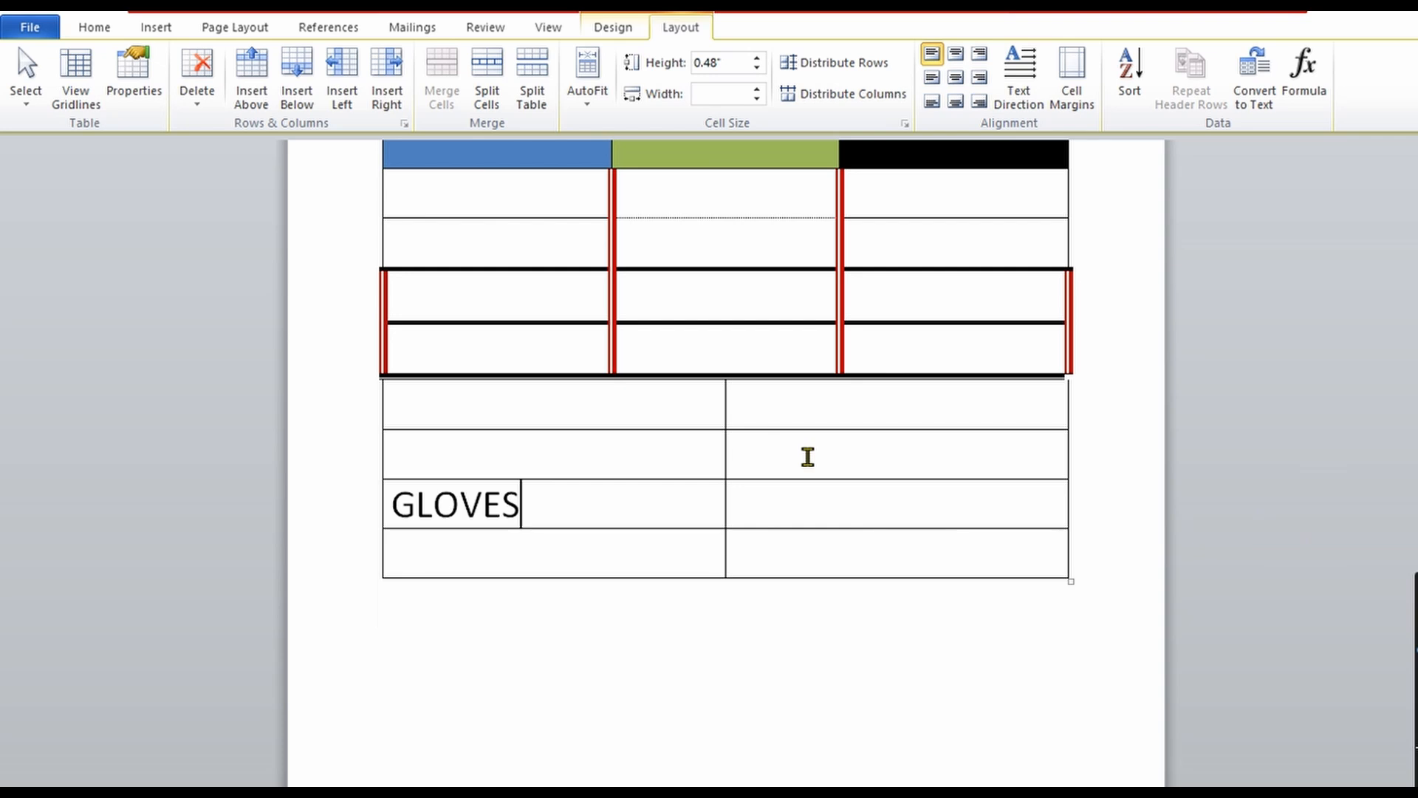
pyautogui.hotkey('ctrl', 'z')
pyautogui.hotkey('ctrl', 'z')
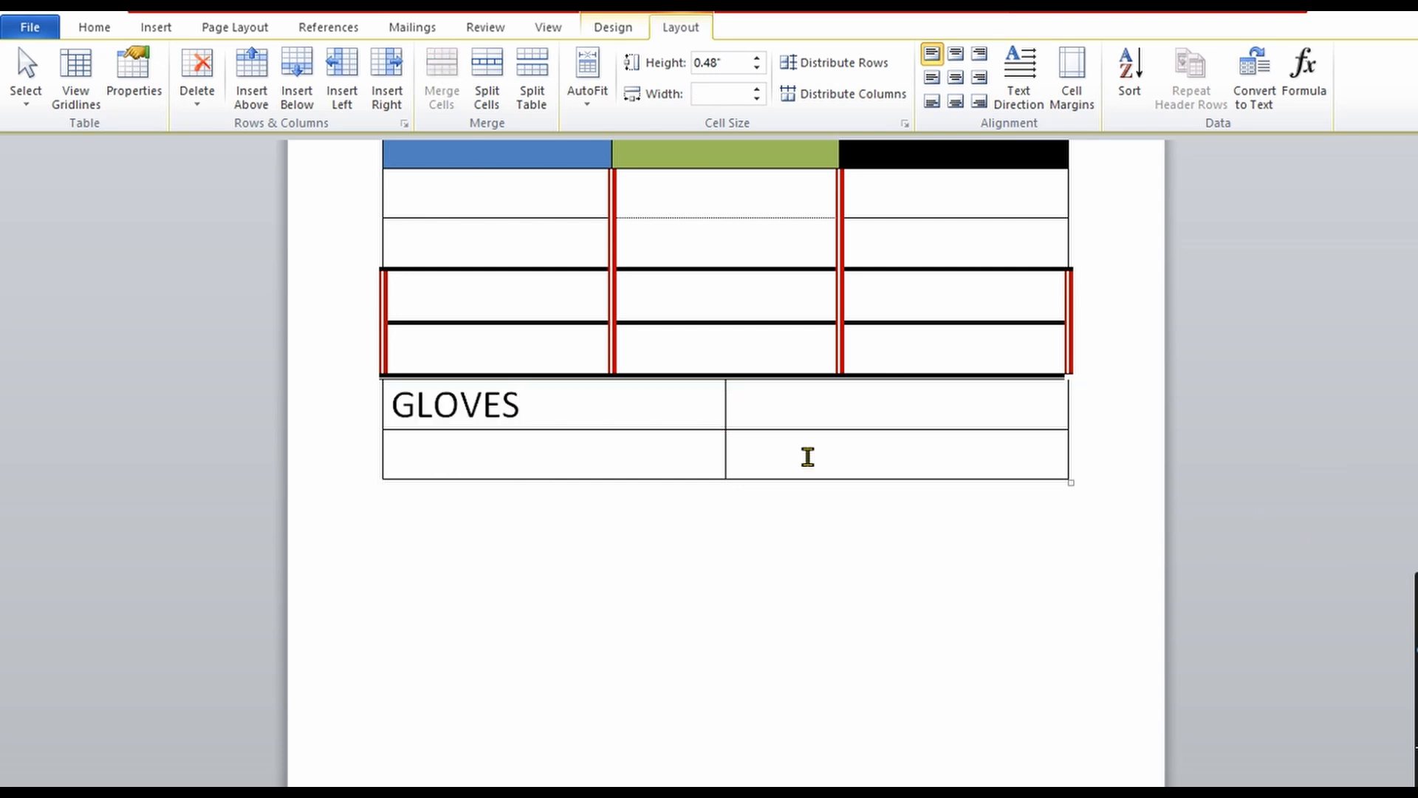
pyautogui.hotkey('ctrl', 'z')
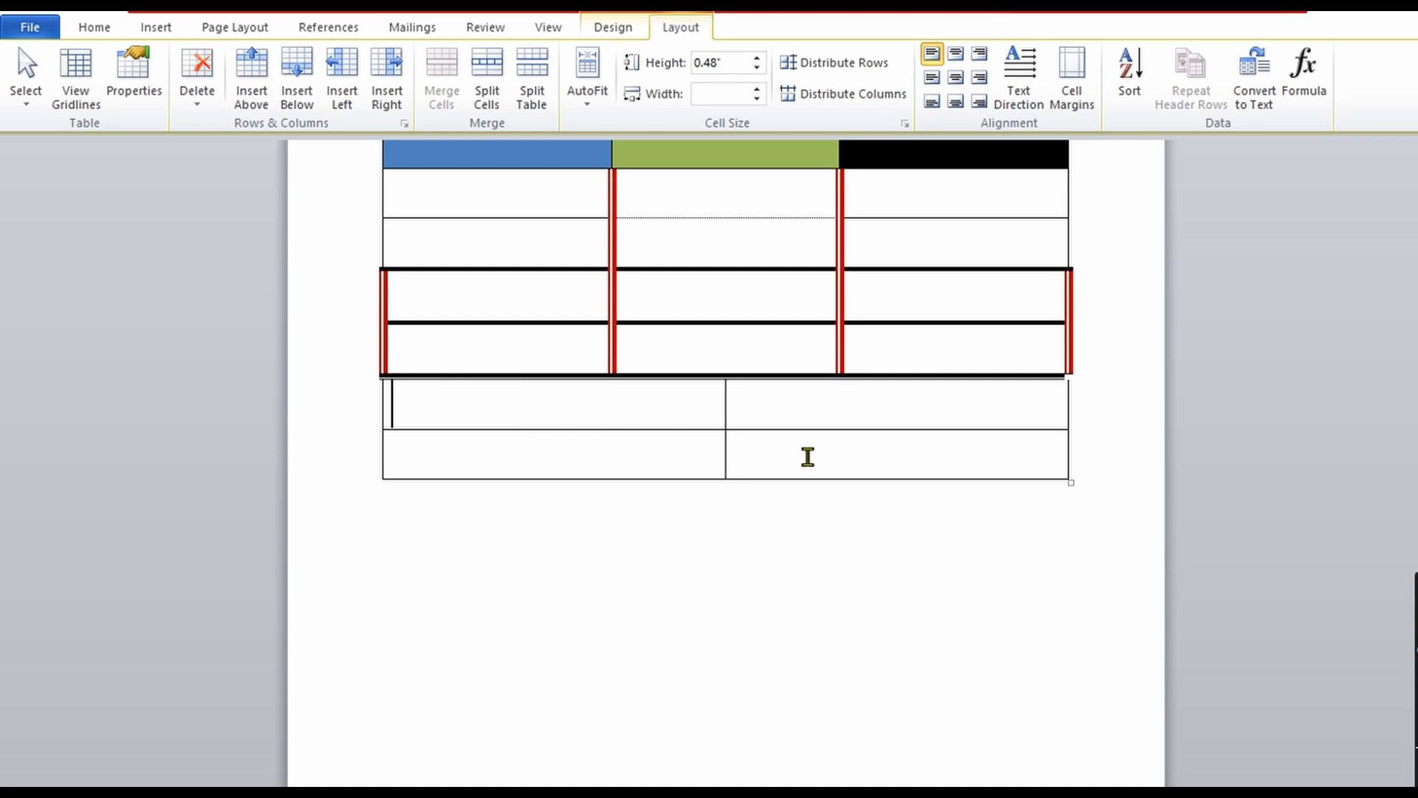
pyautogui.hotkey('ctrl', 'z')
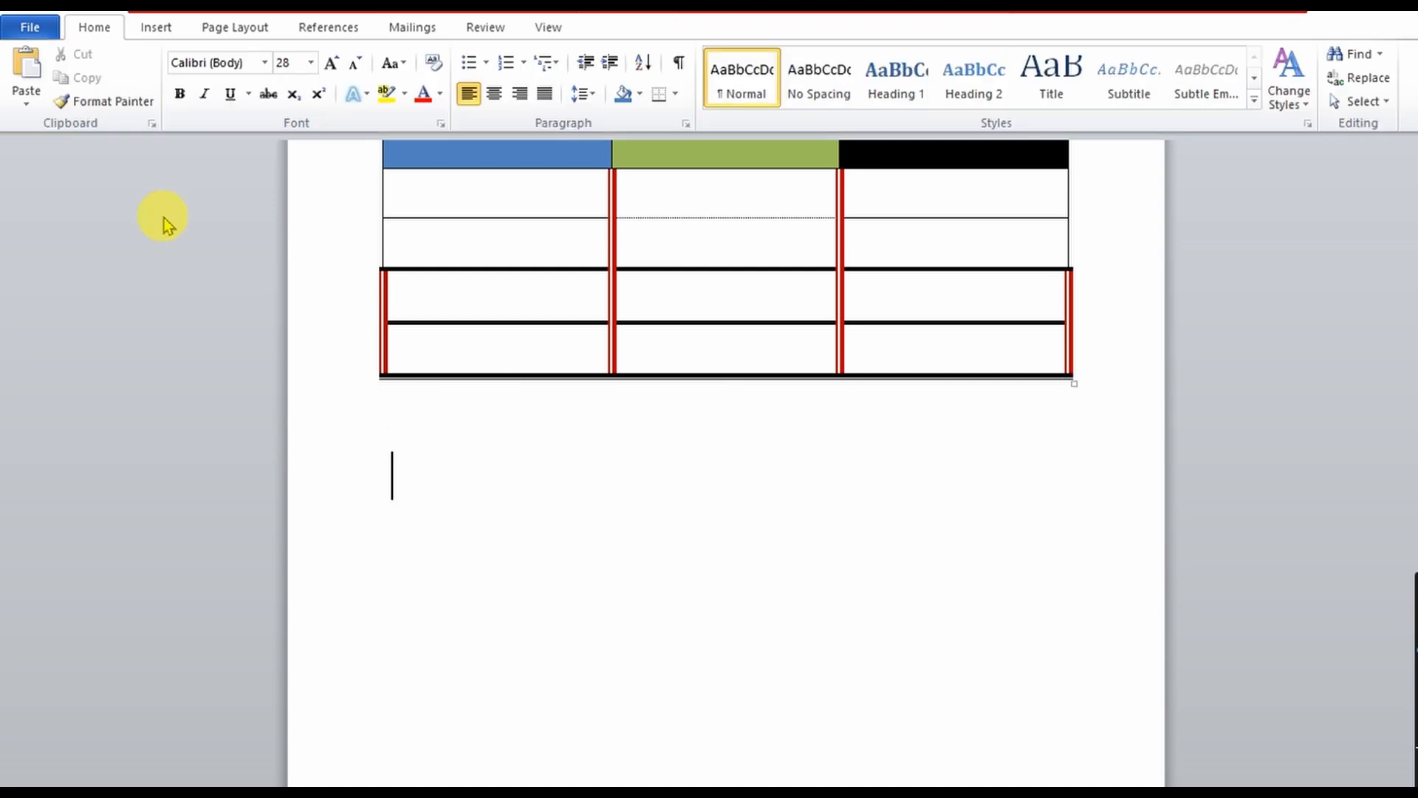
# - Insert a table with 3 columns and 4 rows in the blank paragraph below the existing table
pyautogui.click(150, 29)
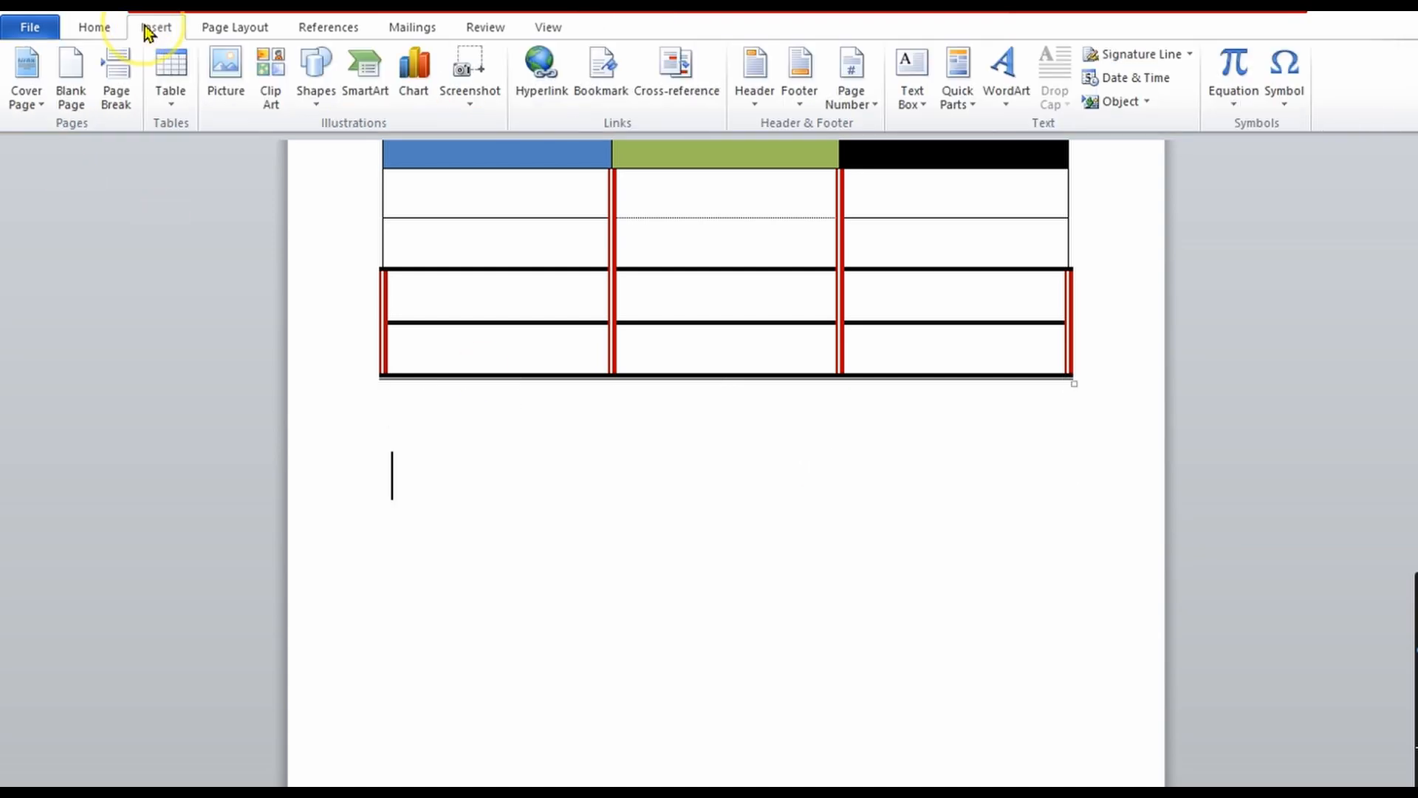
pyautogui.click(169, 87)
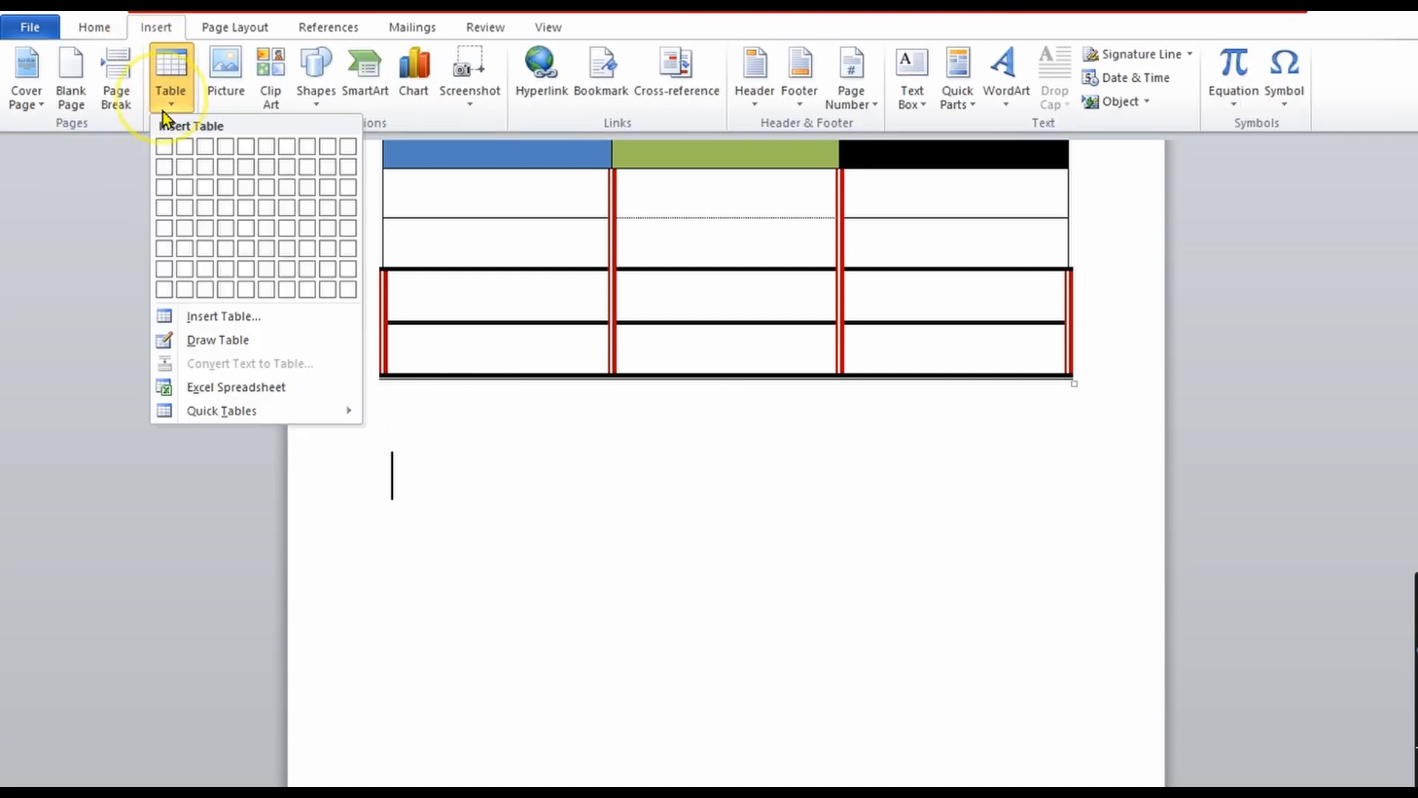
pyautogui.click(207, 211)
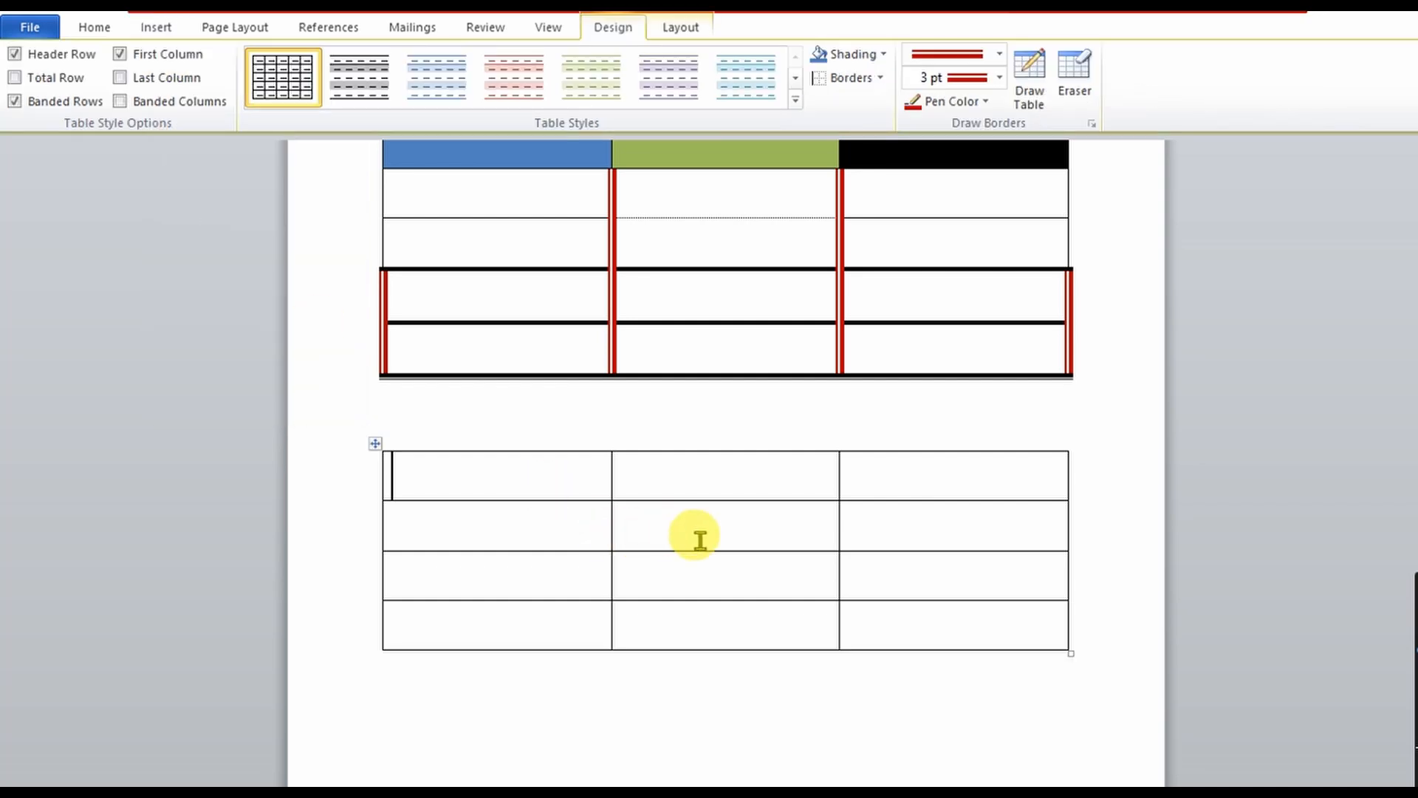
# - Try to delete the first cell of the new 3-column table, shifting the remaining cells left
pyautogui.click(680, 30)
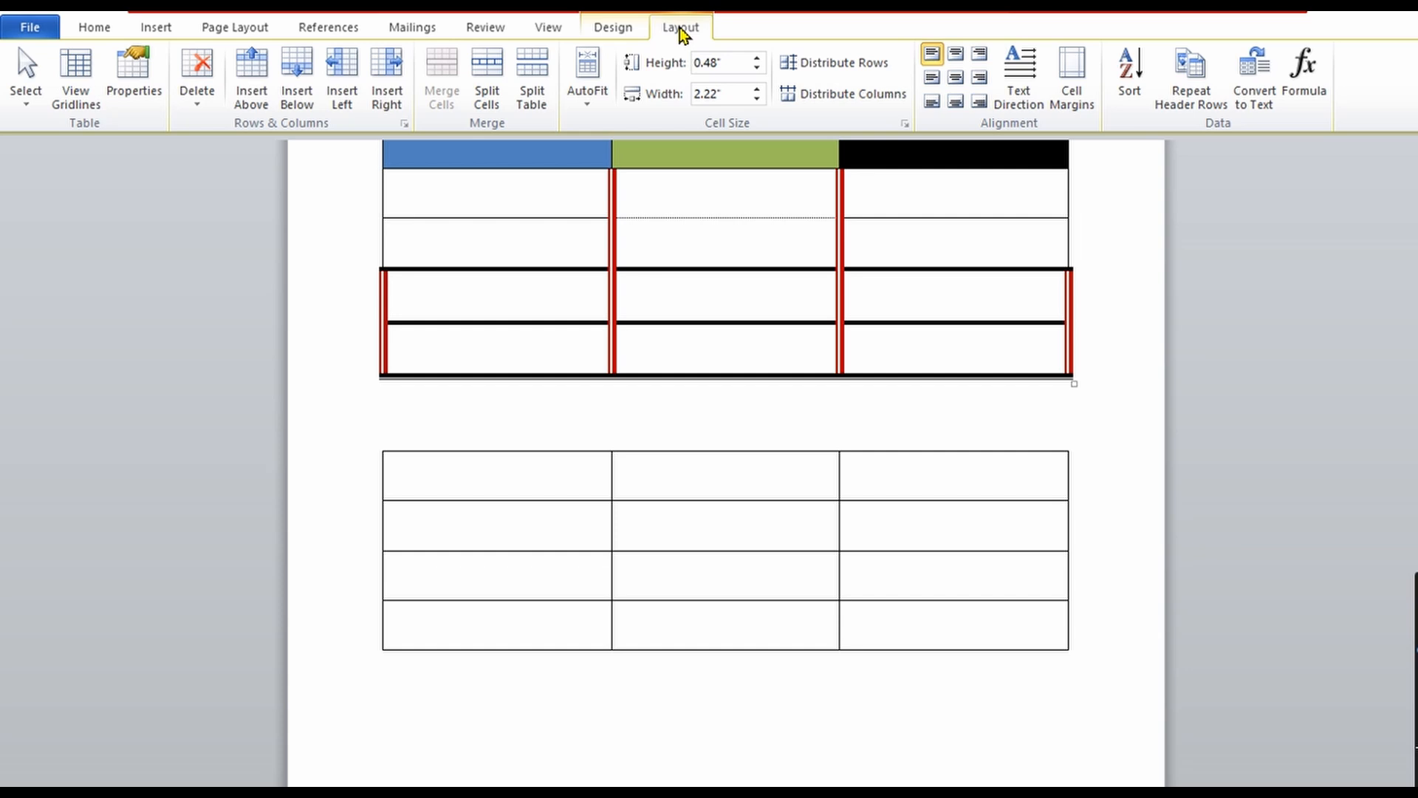
pyautogui.click(480, 481)
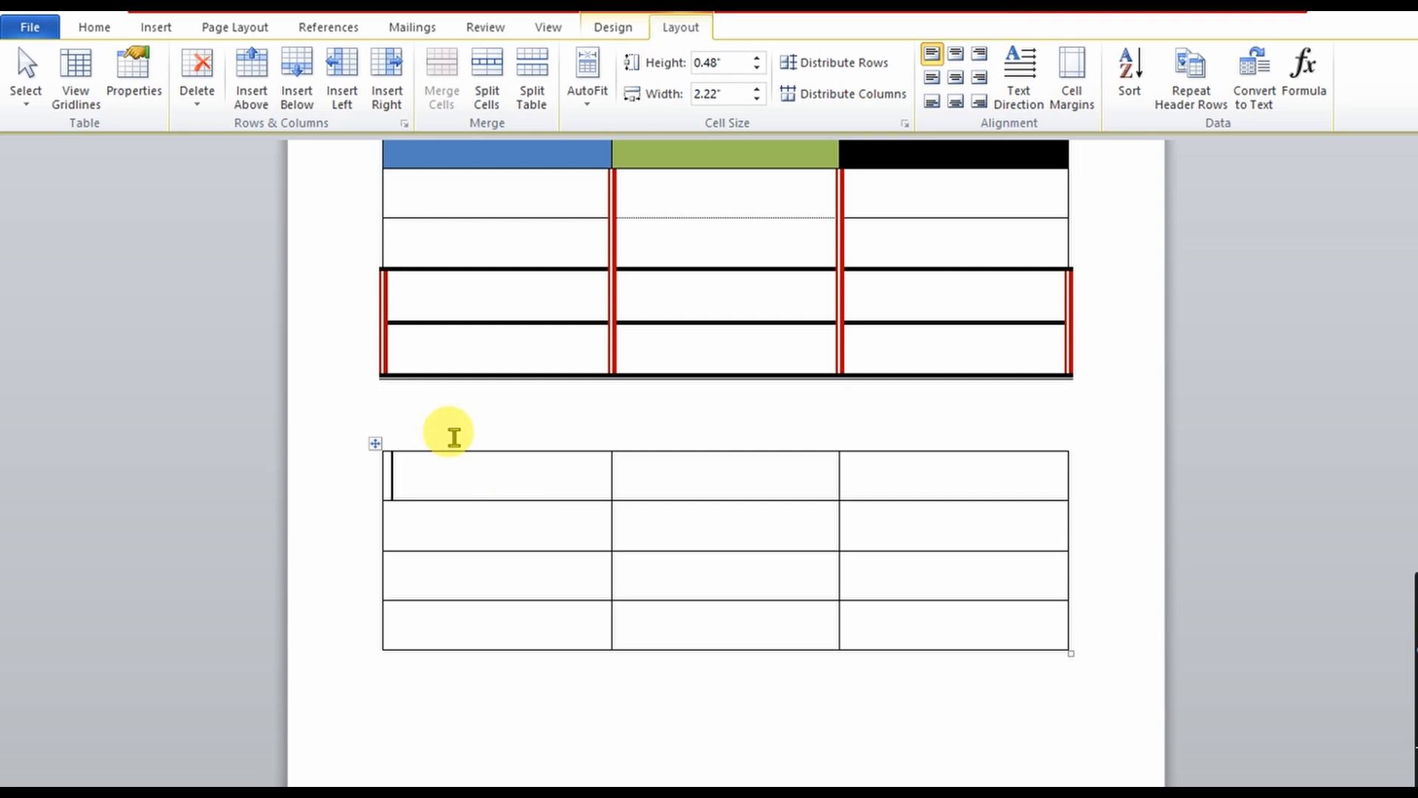
pyautogui.click(198, 78)
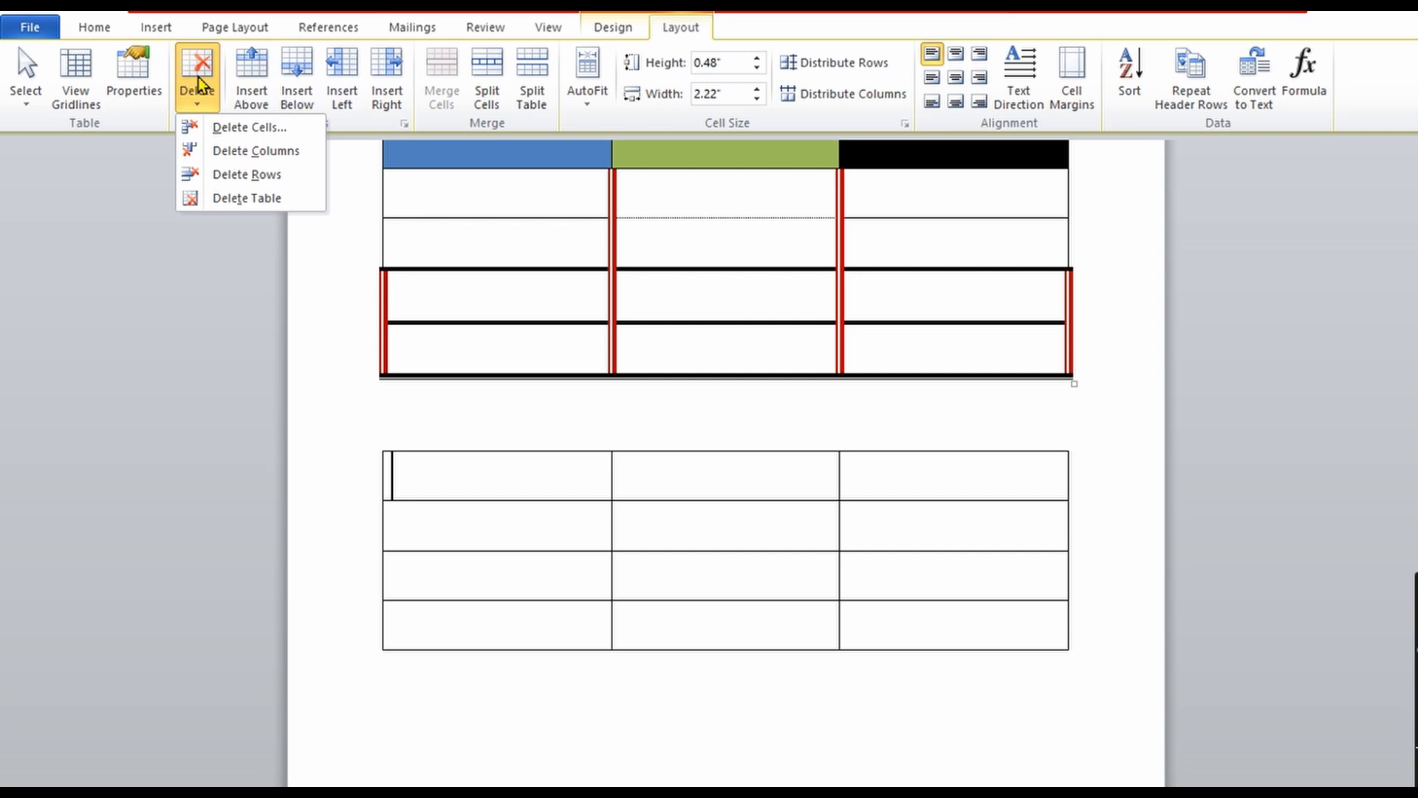
pyautogui.click(235, 128)
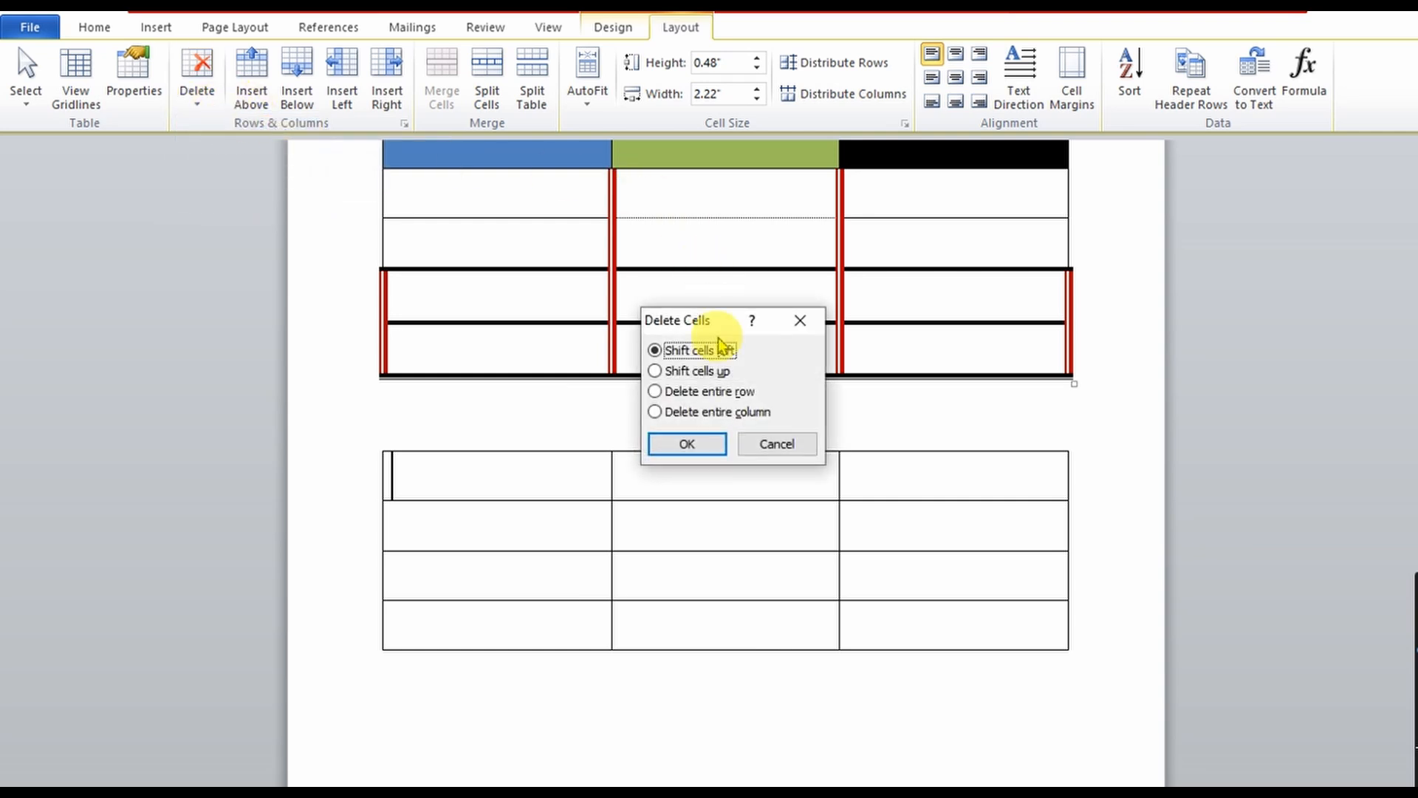
pyautogui.click(687, 444)
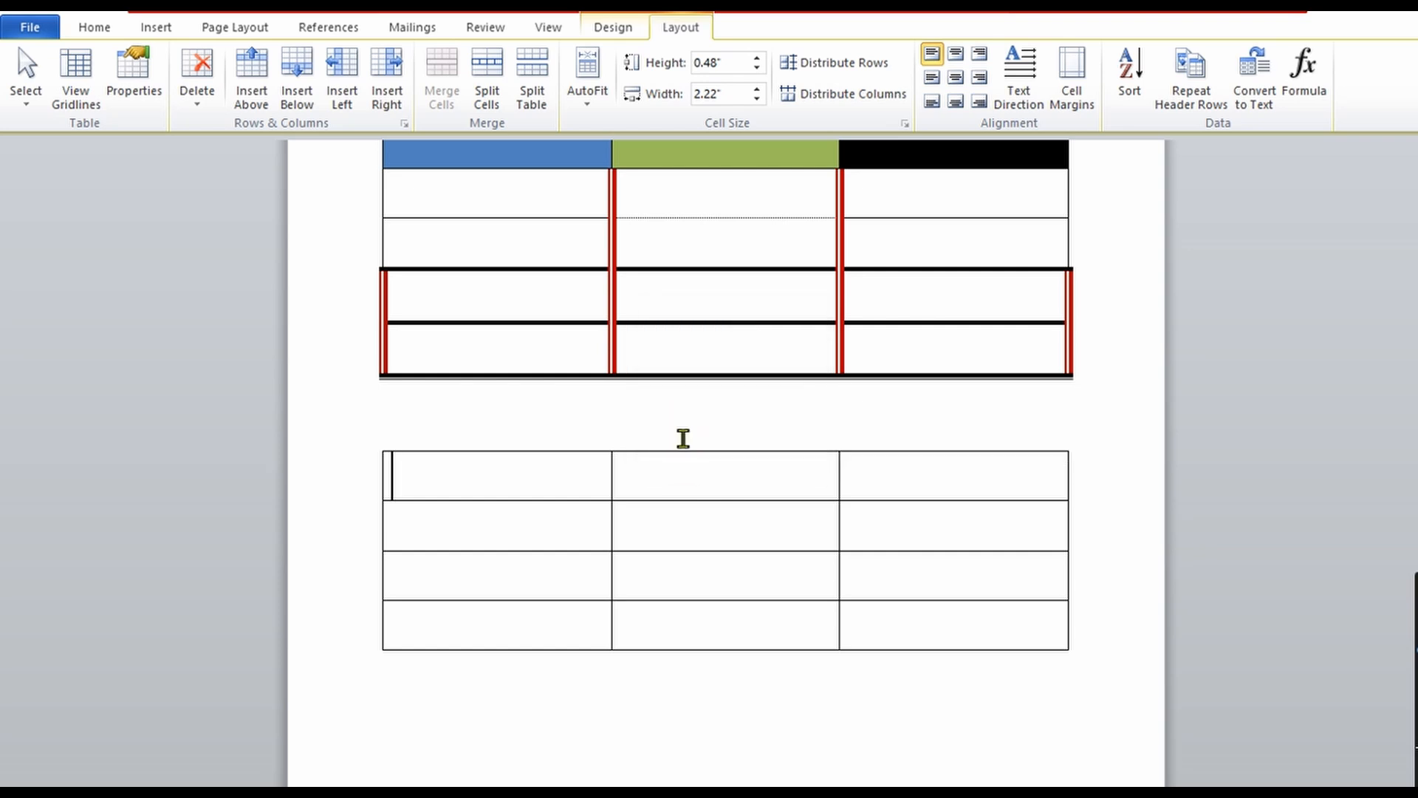
# - Try to delete the lower table's first cell with the shift cells up option
pyautogui.click(551, 468)
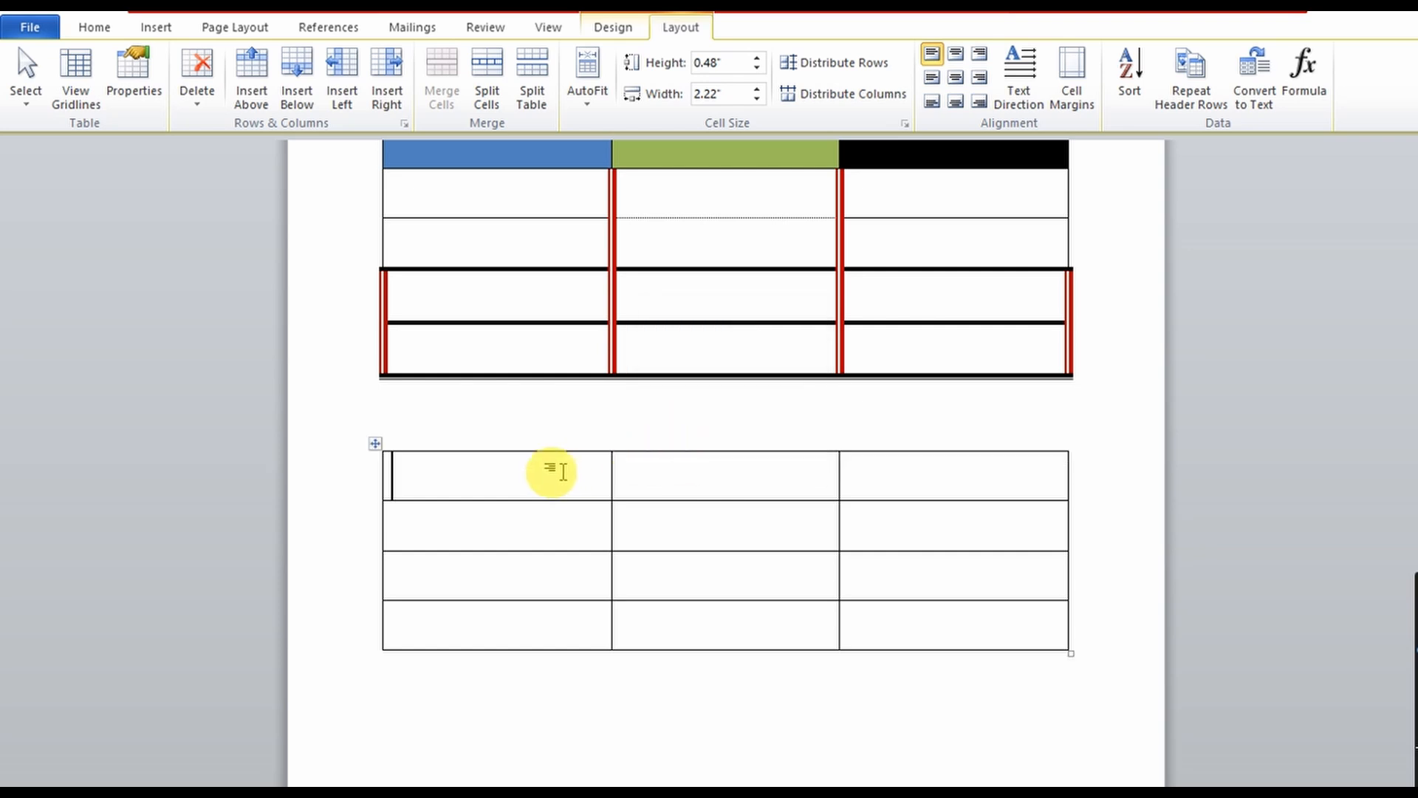
pyautogui.click(214, 81)
pyautogui.click(222, 127)
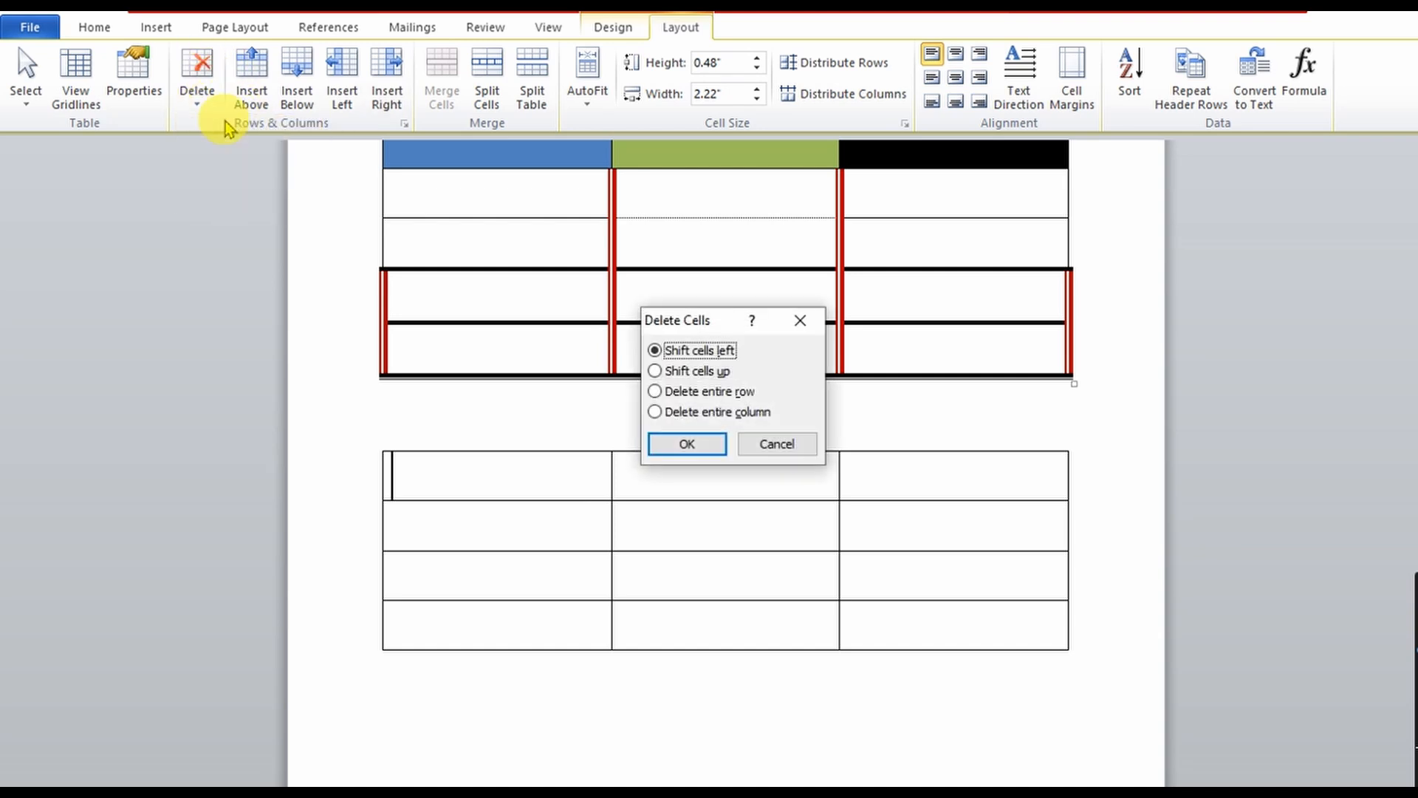
pyautogui.click(668, 373)
pyautogui.press('Return')
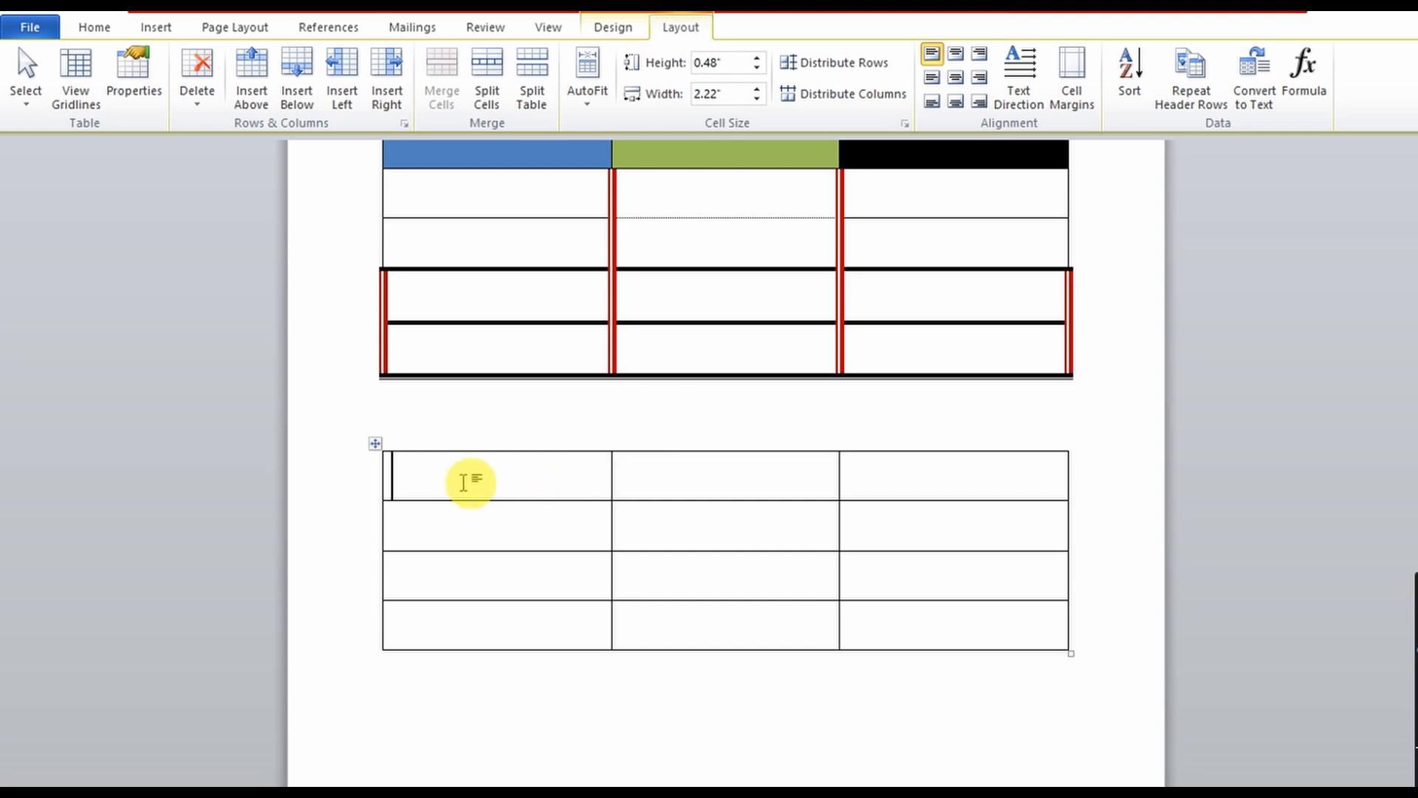
# - Delete the entire first row of the lower table through the Delete Cells options
pyautogui.click(198, 97)
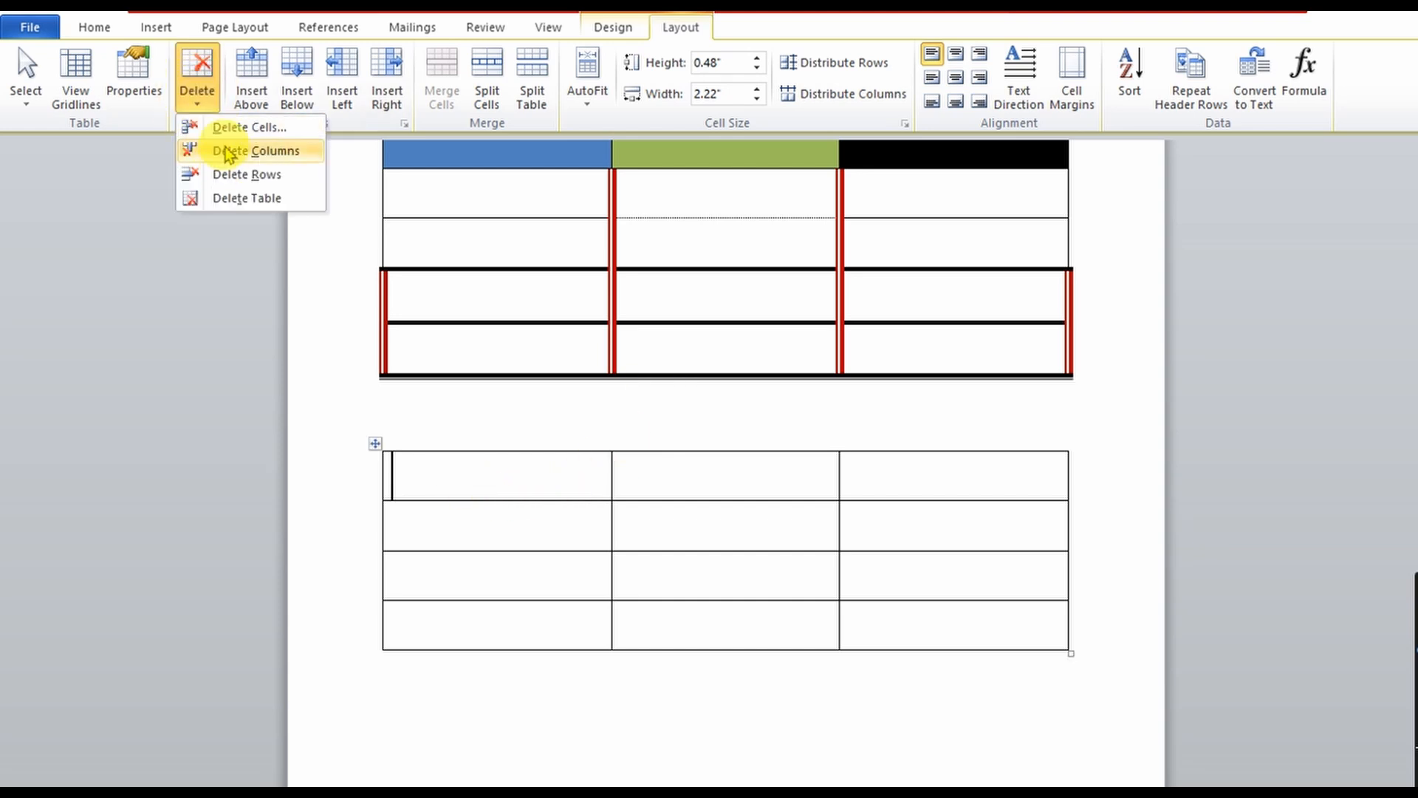
pyautogui.click(251, 128)
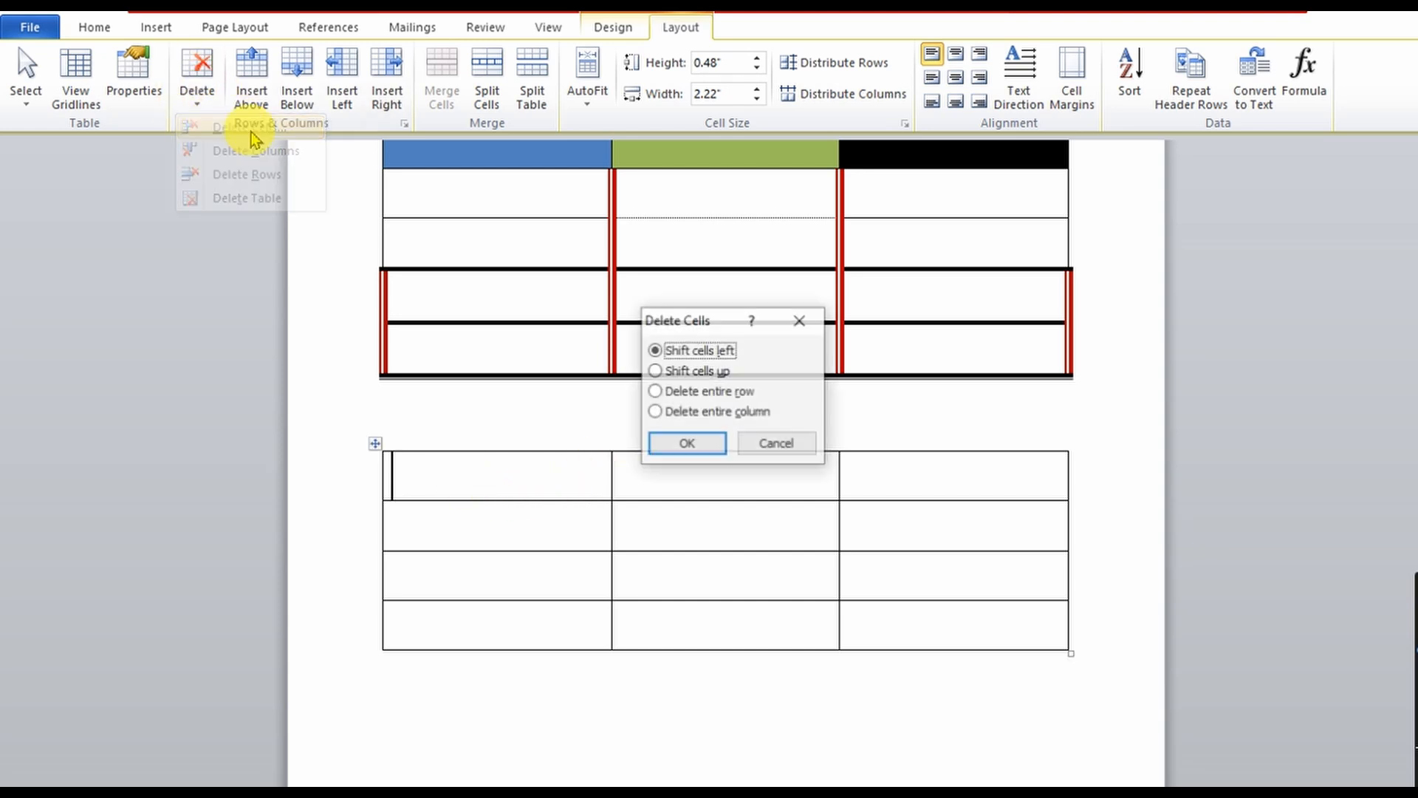
pyautogui.click(654, 392)
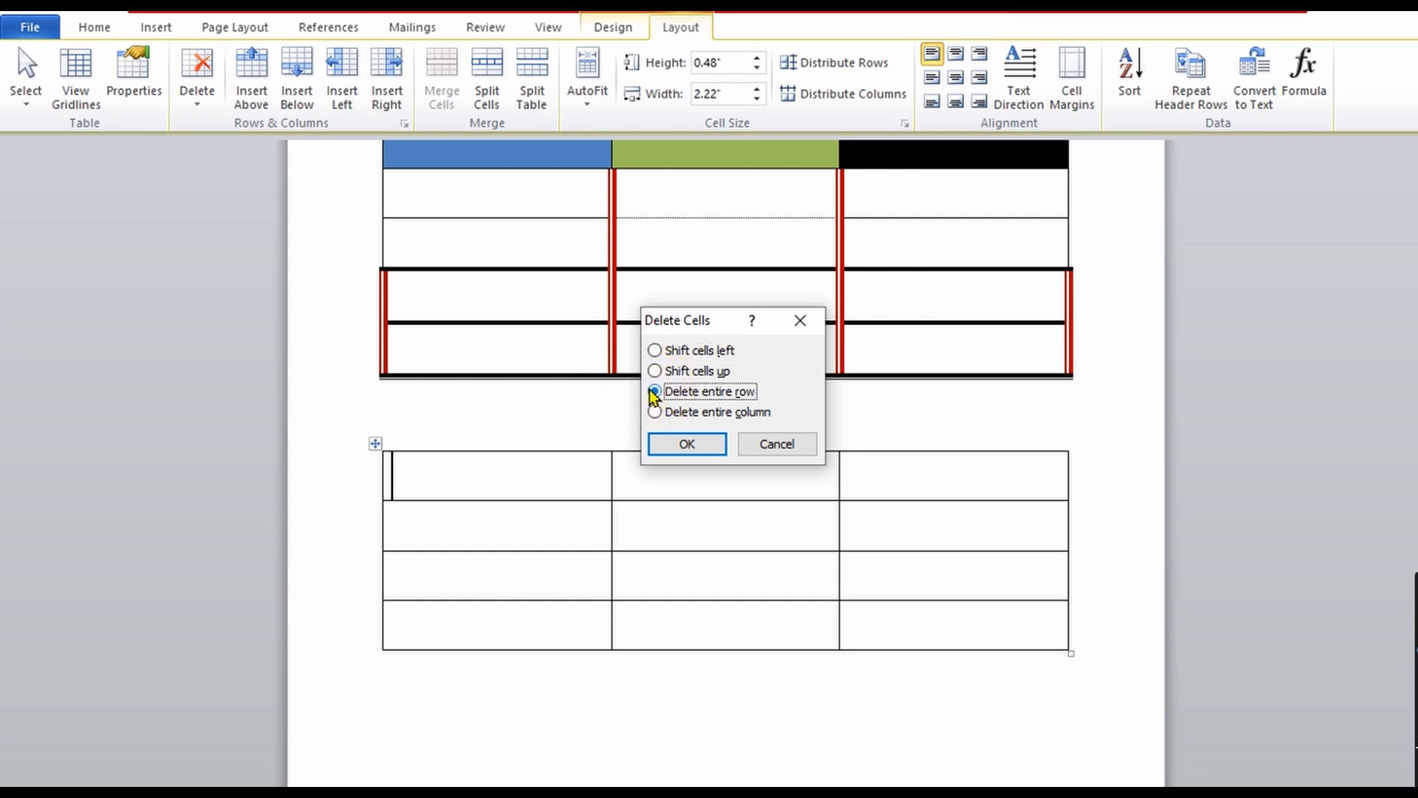
pyautogui.click(687, 444)
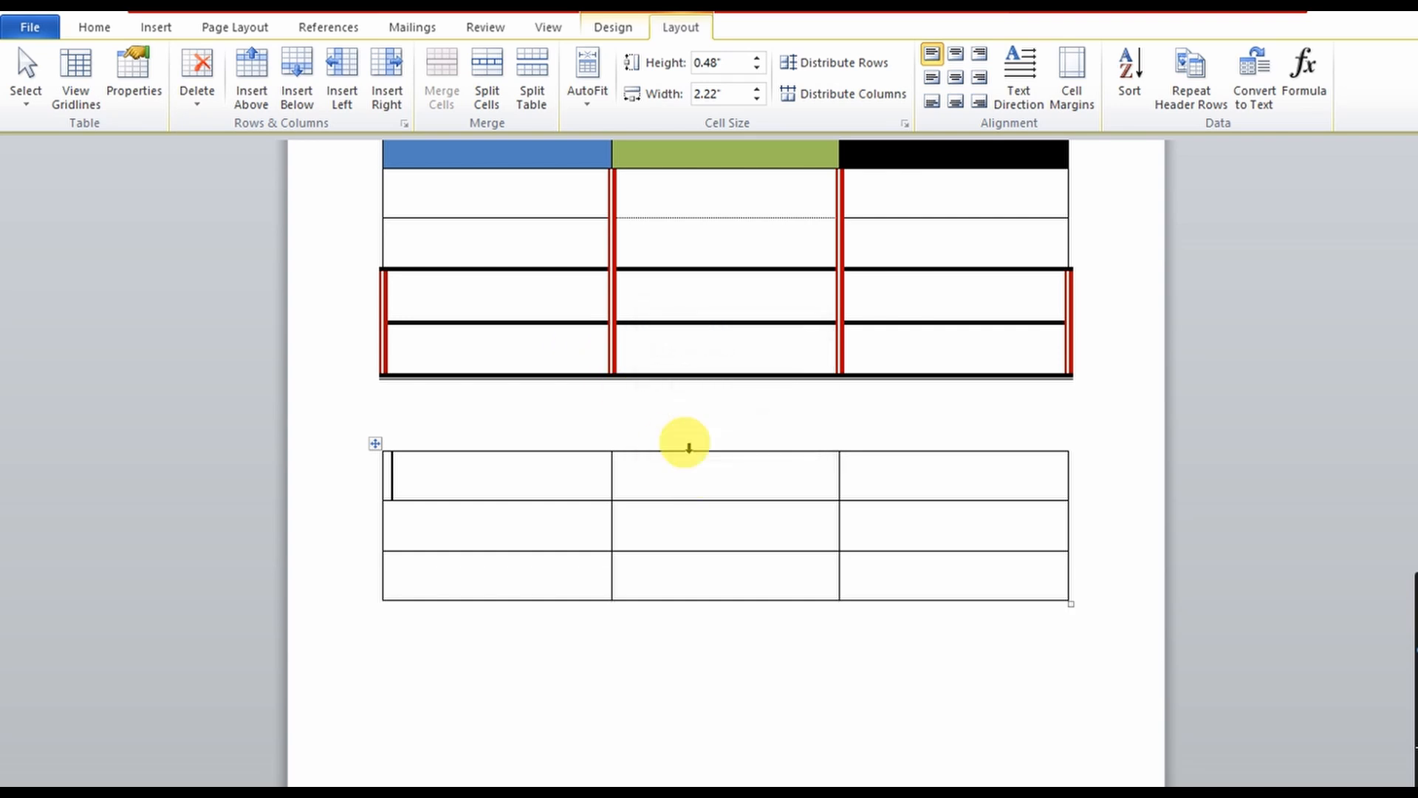
# - Delete the lower table's entire first column through the Delete Cells options and insert a new column left of the remaining ones
pyautogui.click(197, 77)
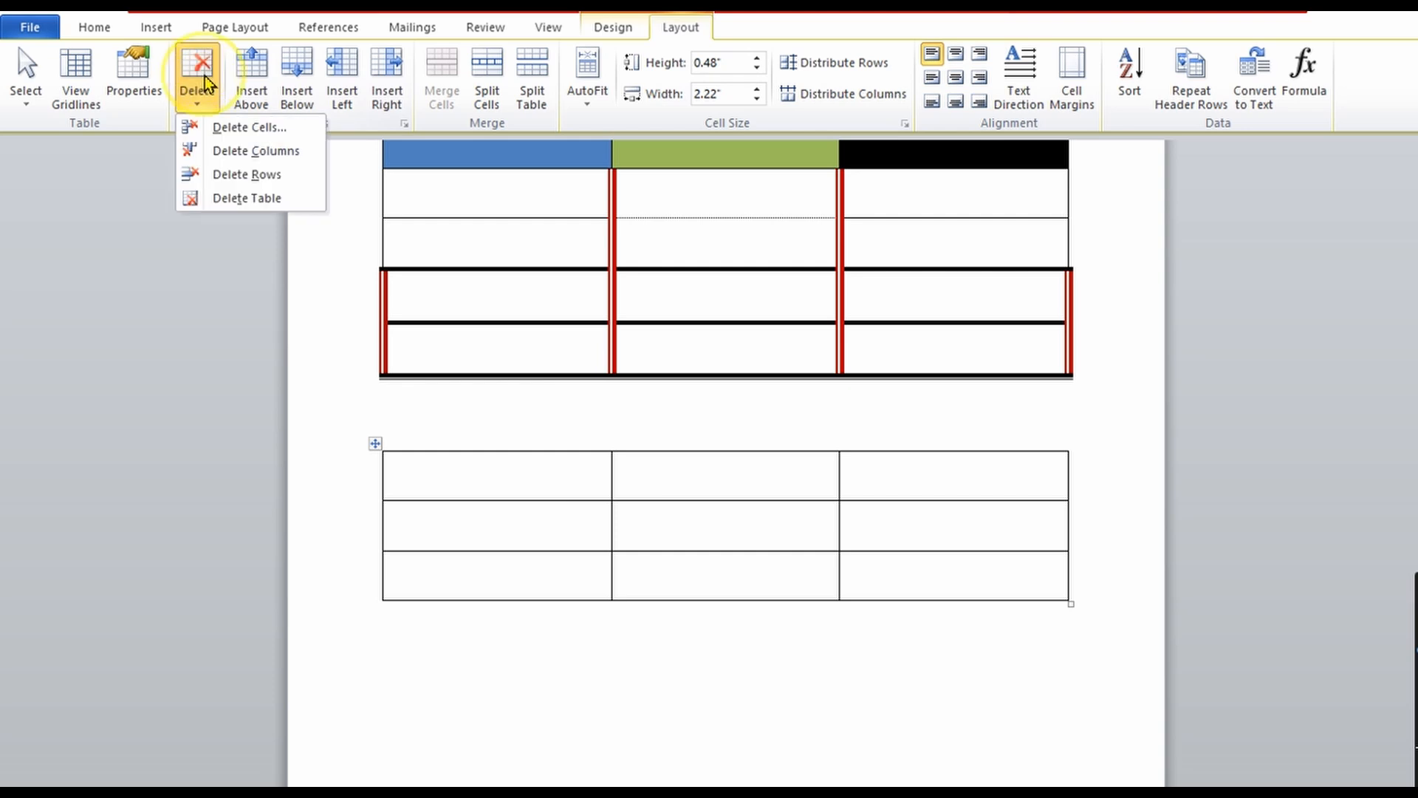
pyautogui.click(220, 128)
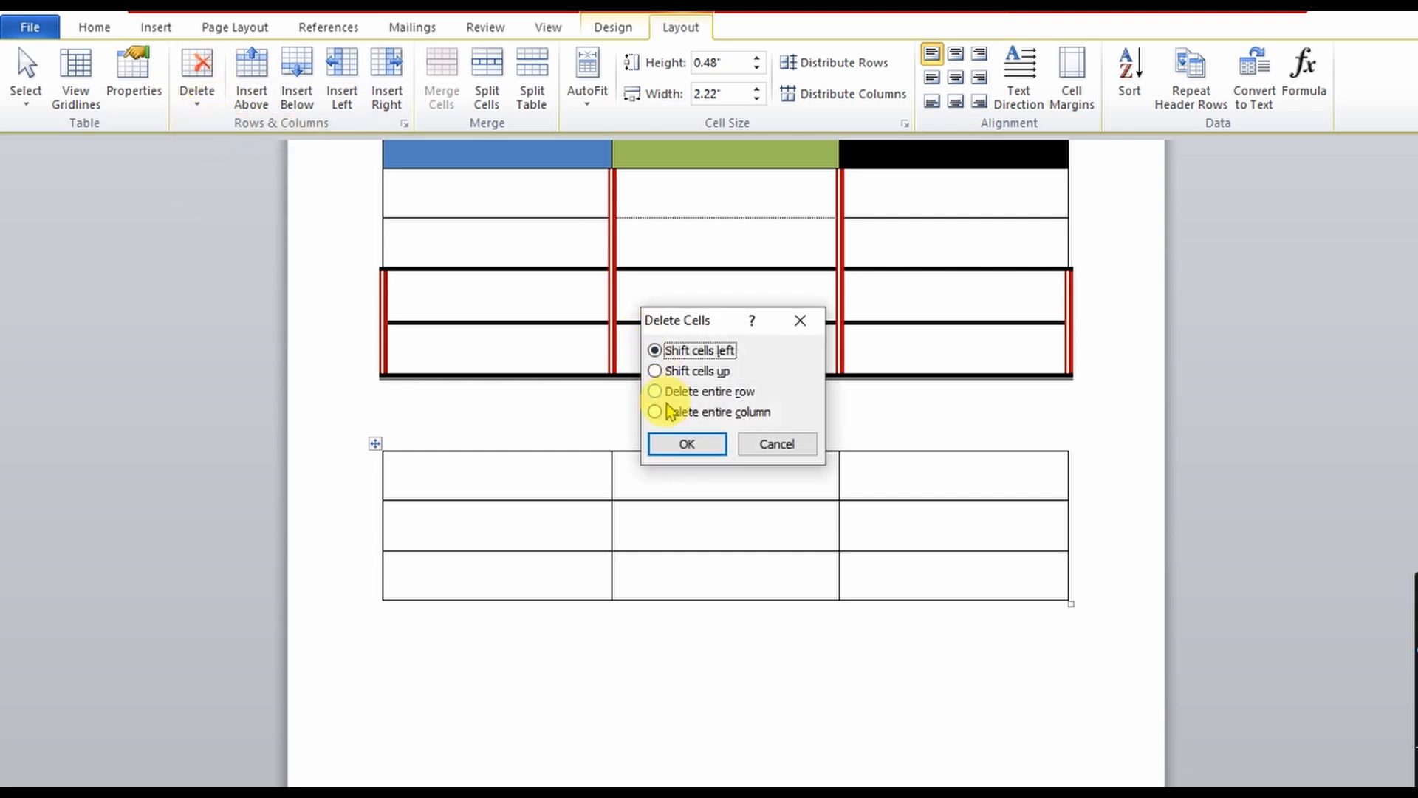
pyautogui.click(657, 413)
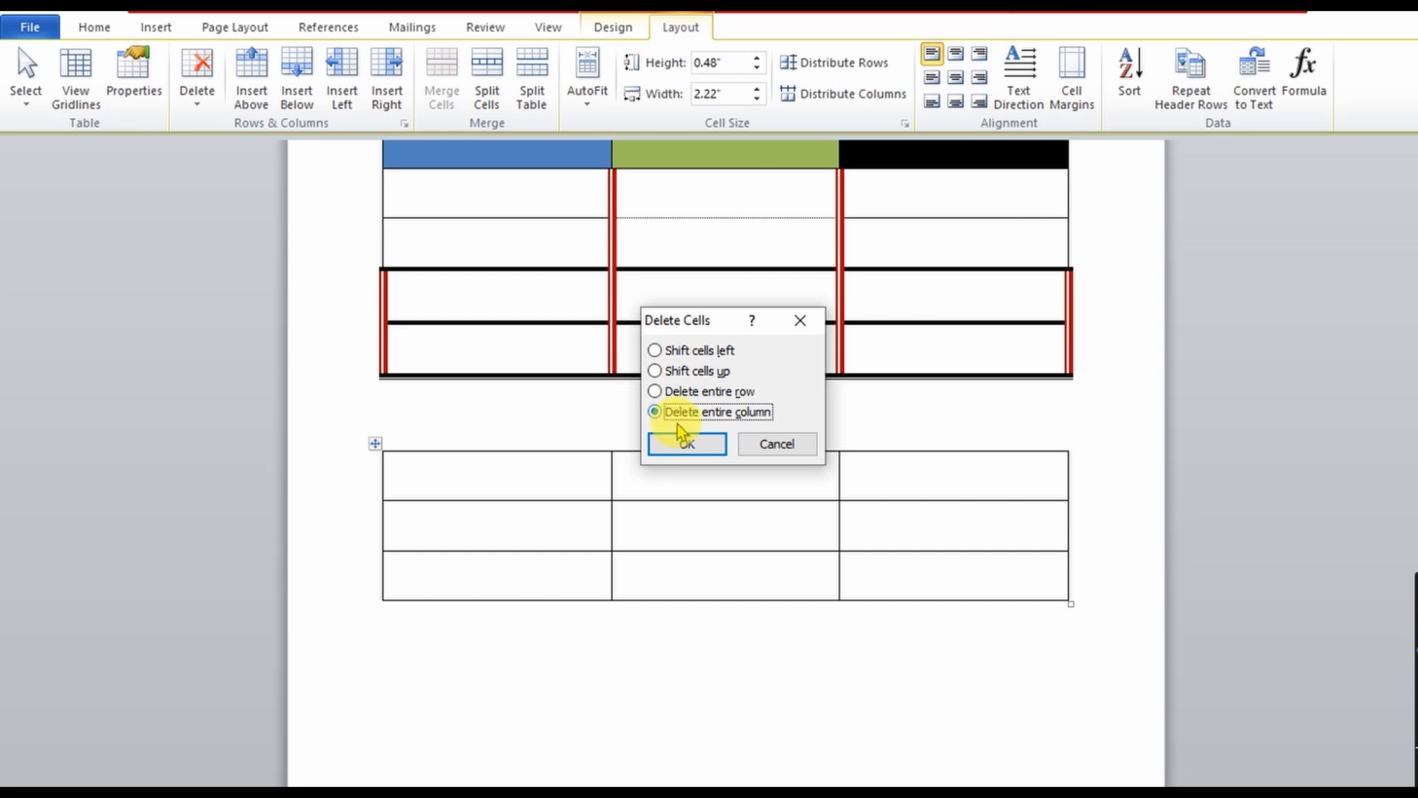
pyautogui.click(687, 444)
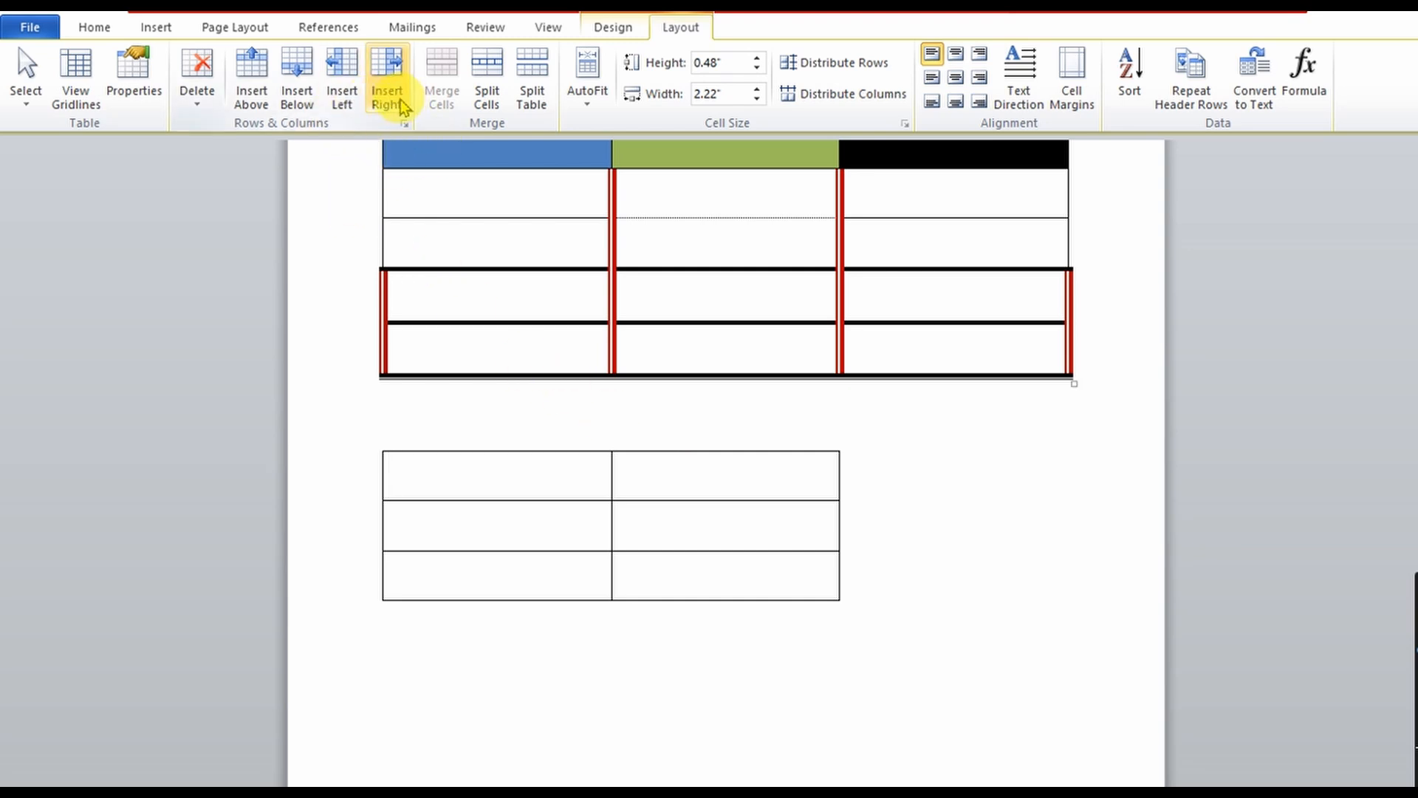
pyautogui.click(362, 103)
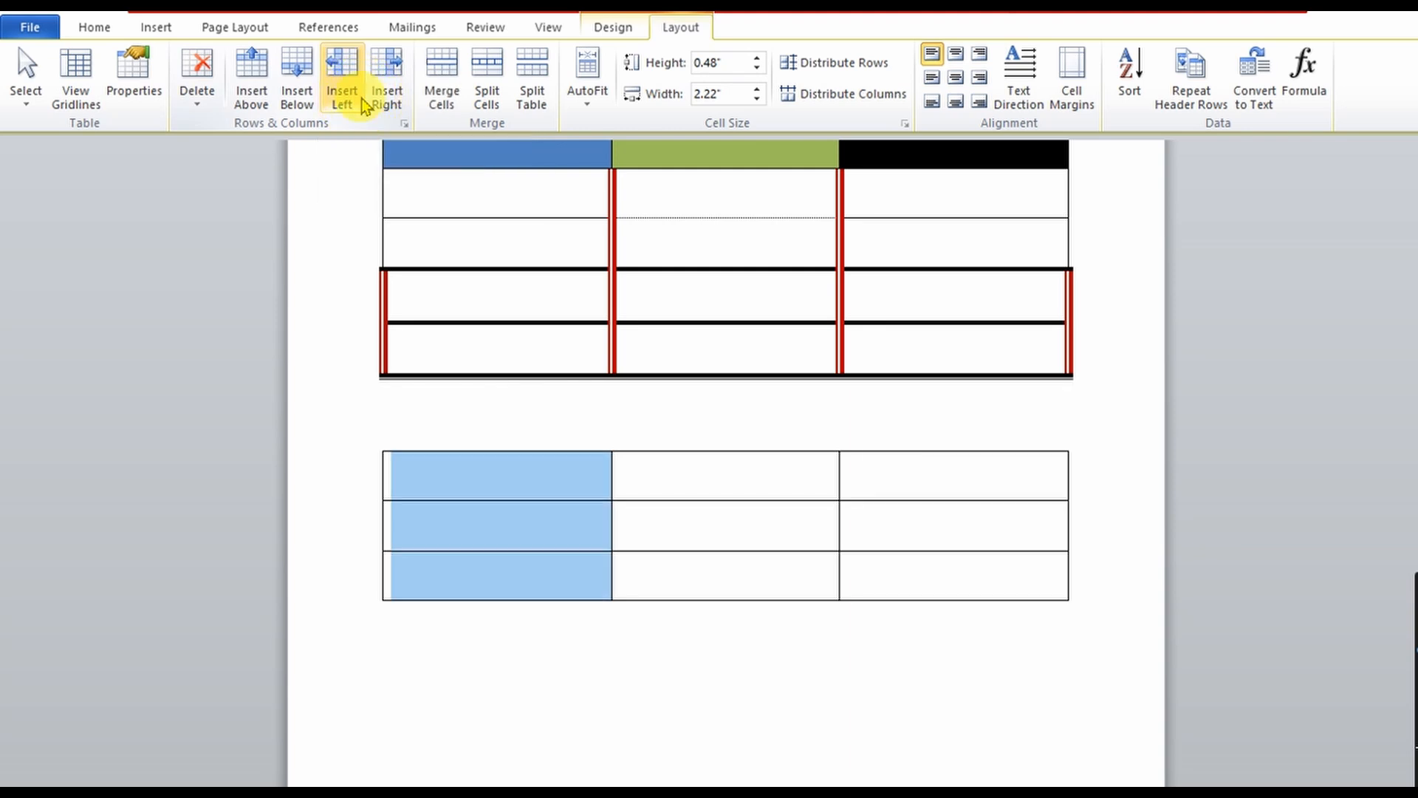
# - Insert a new row below the first row of the lower table
pyautogui.click(532, 472)
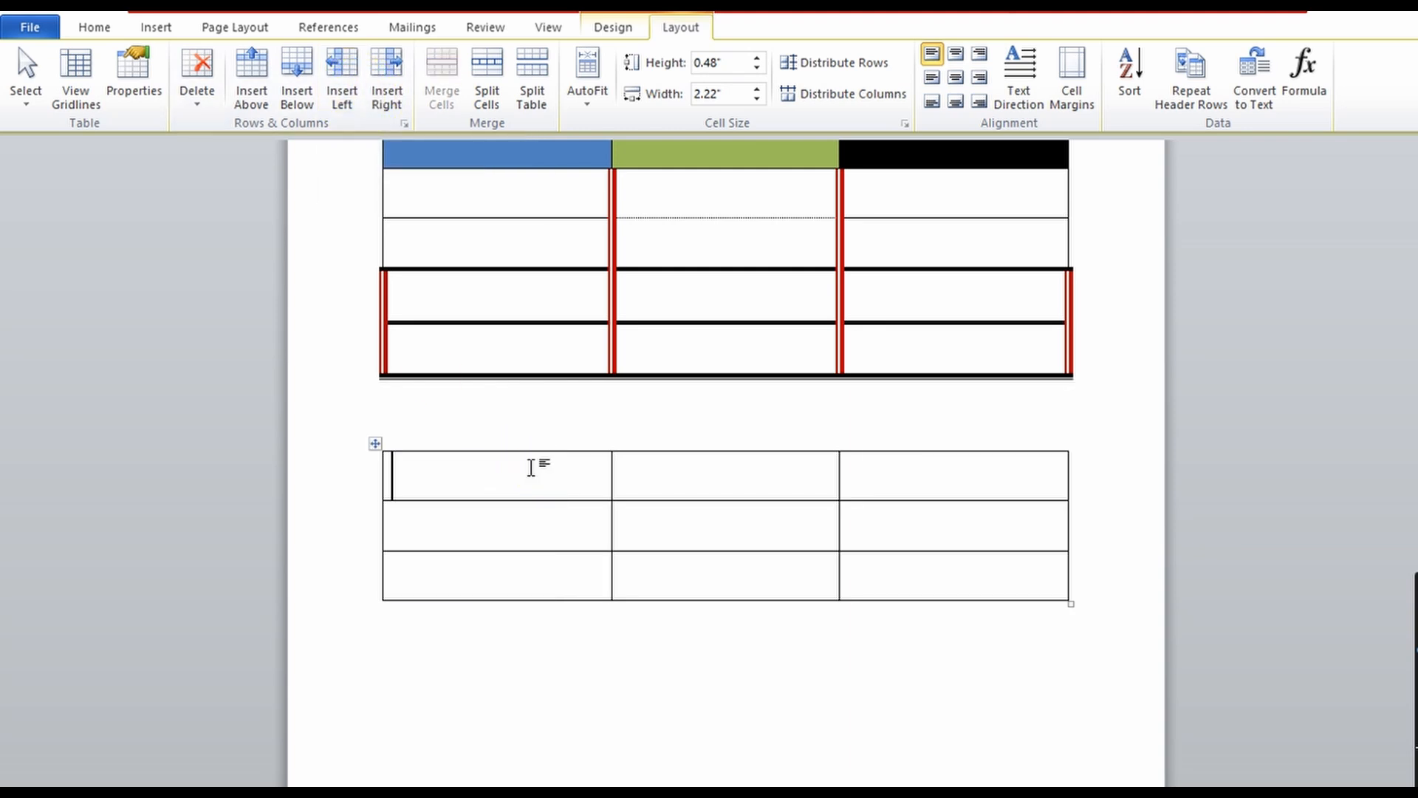
pyautogui.rightClick(531, 466)
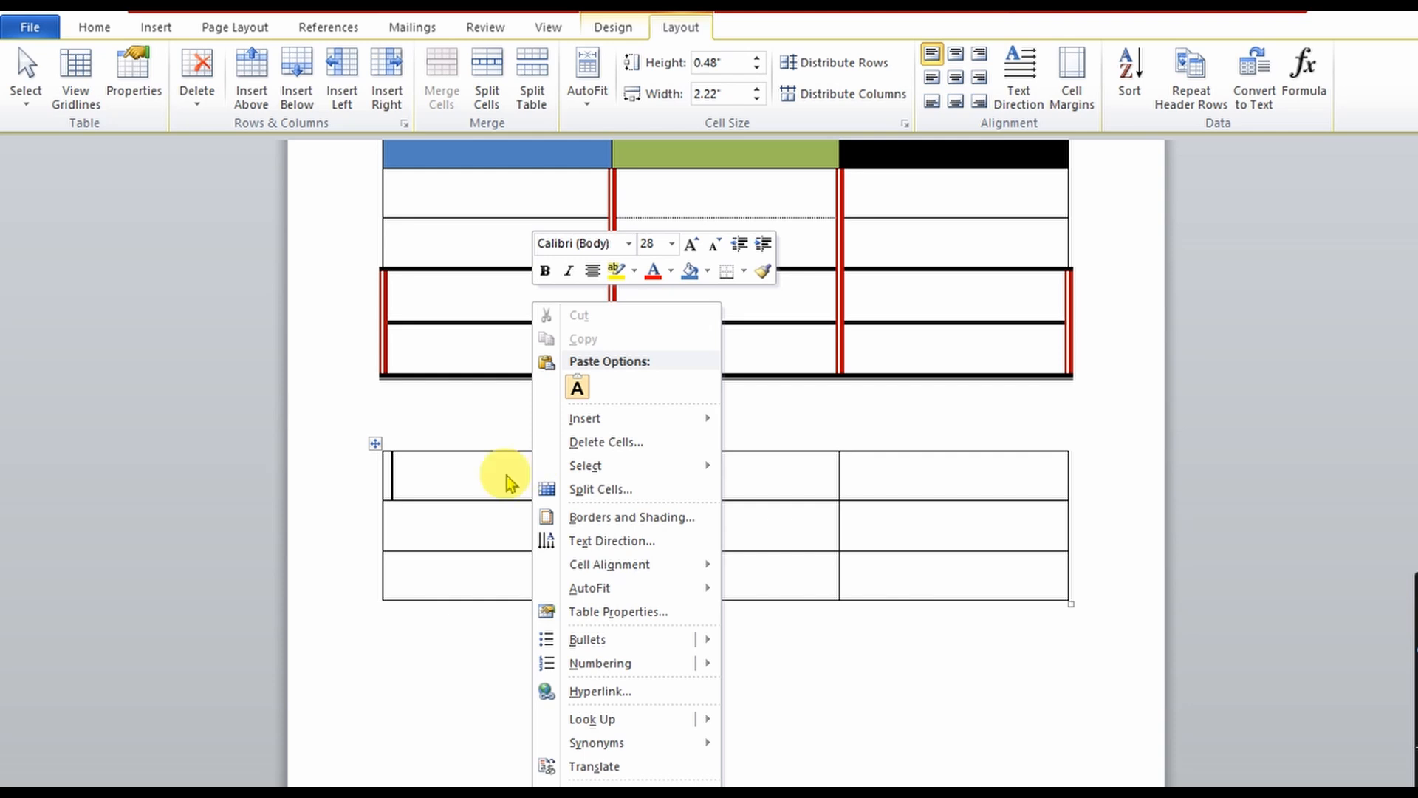
pyautogui.click(463, 477)
pyautogui.rightClick(465, 477)
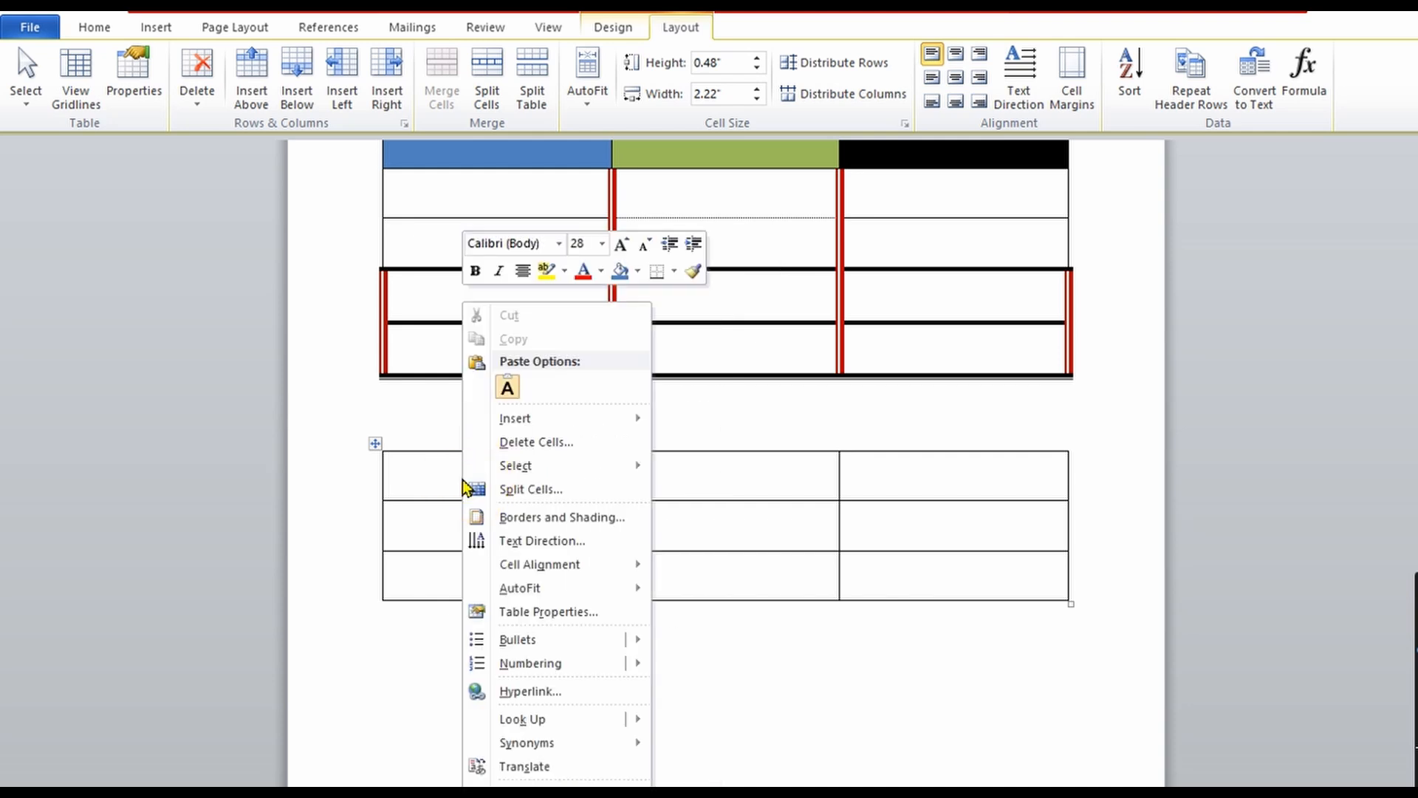
pyautogui.click(408, 467)
pyautogui.rightClick(410, 472)
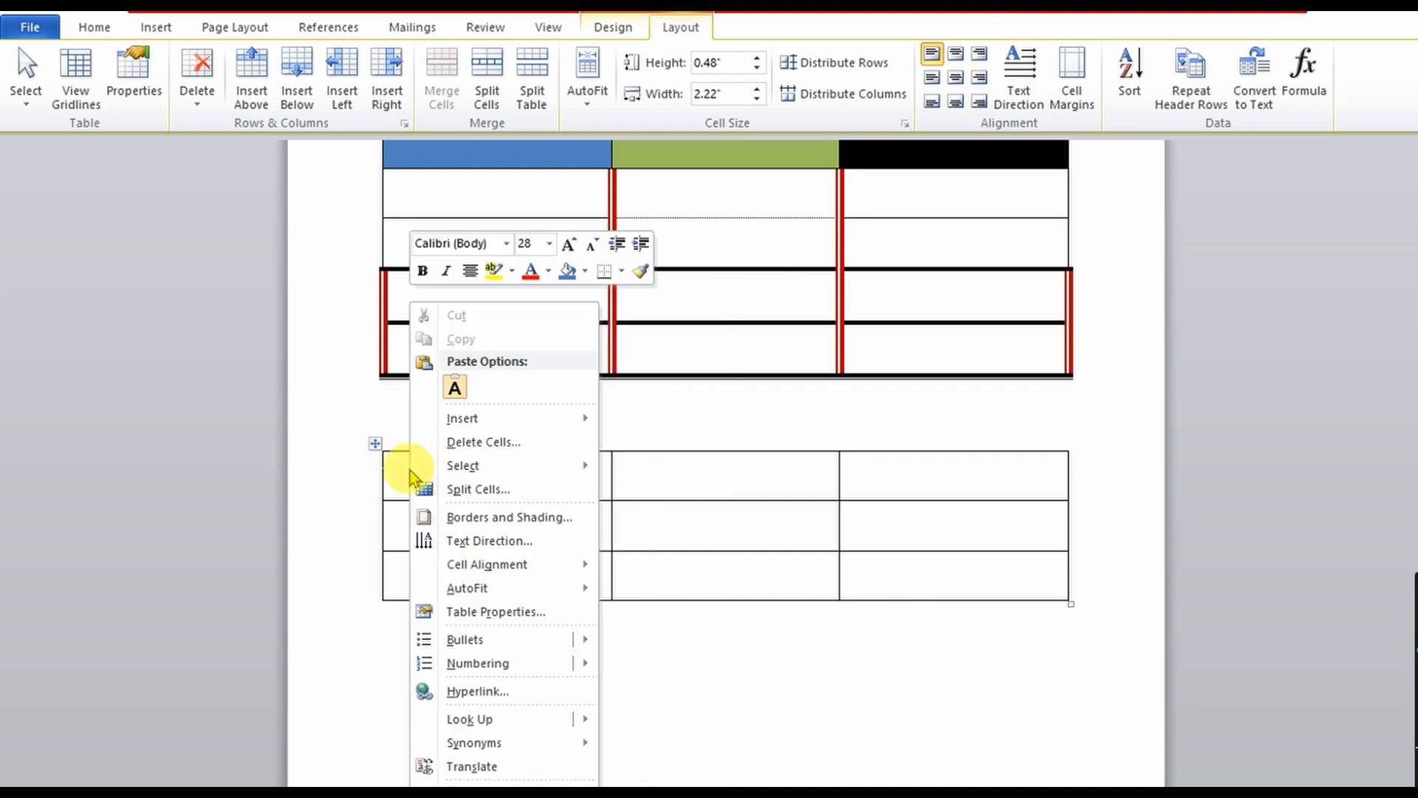
pyautogui.moveTo(521, 421)
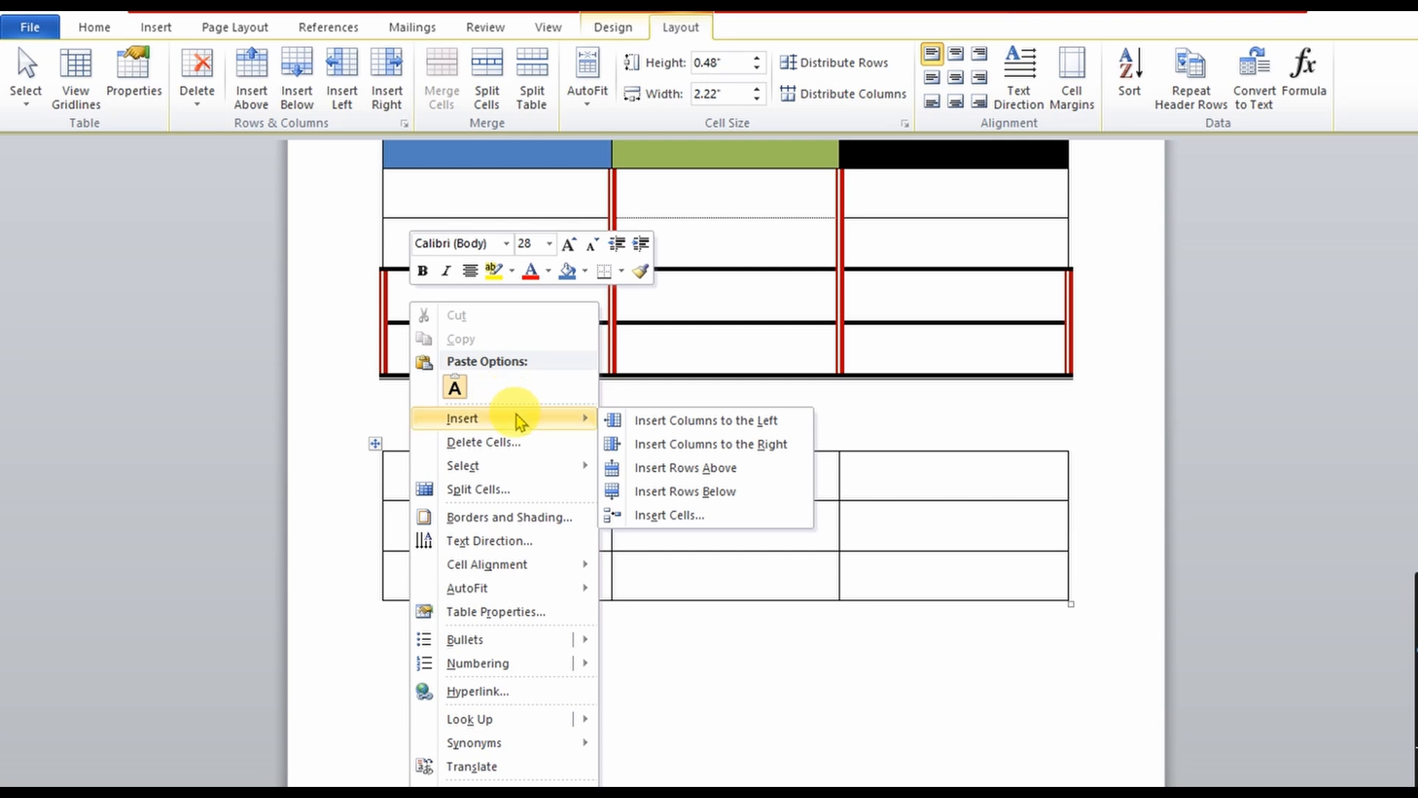
pyautogui.click(674, 492)
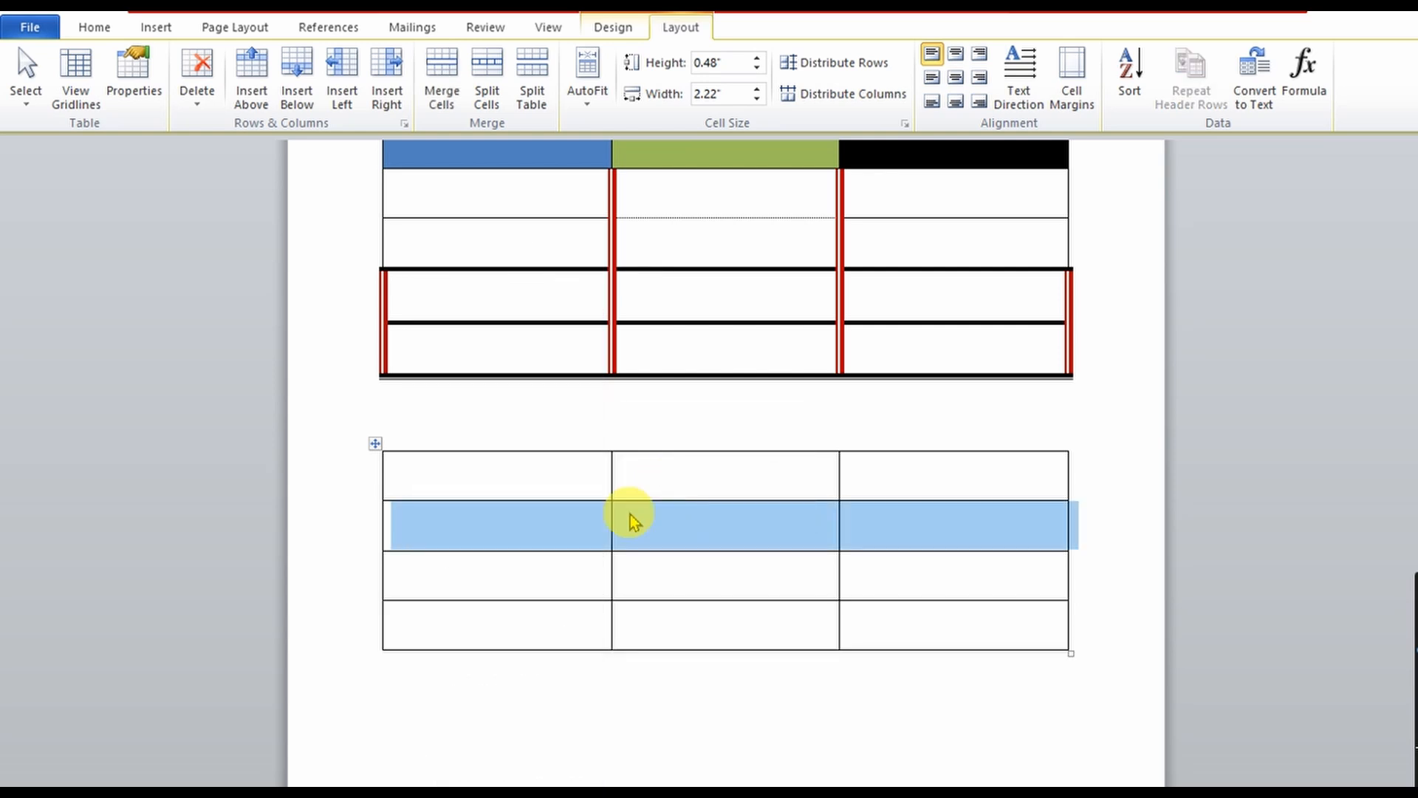
pyautogui.click(509, 514)
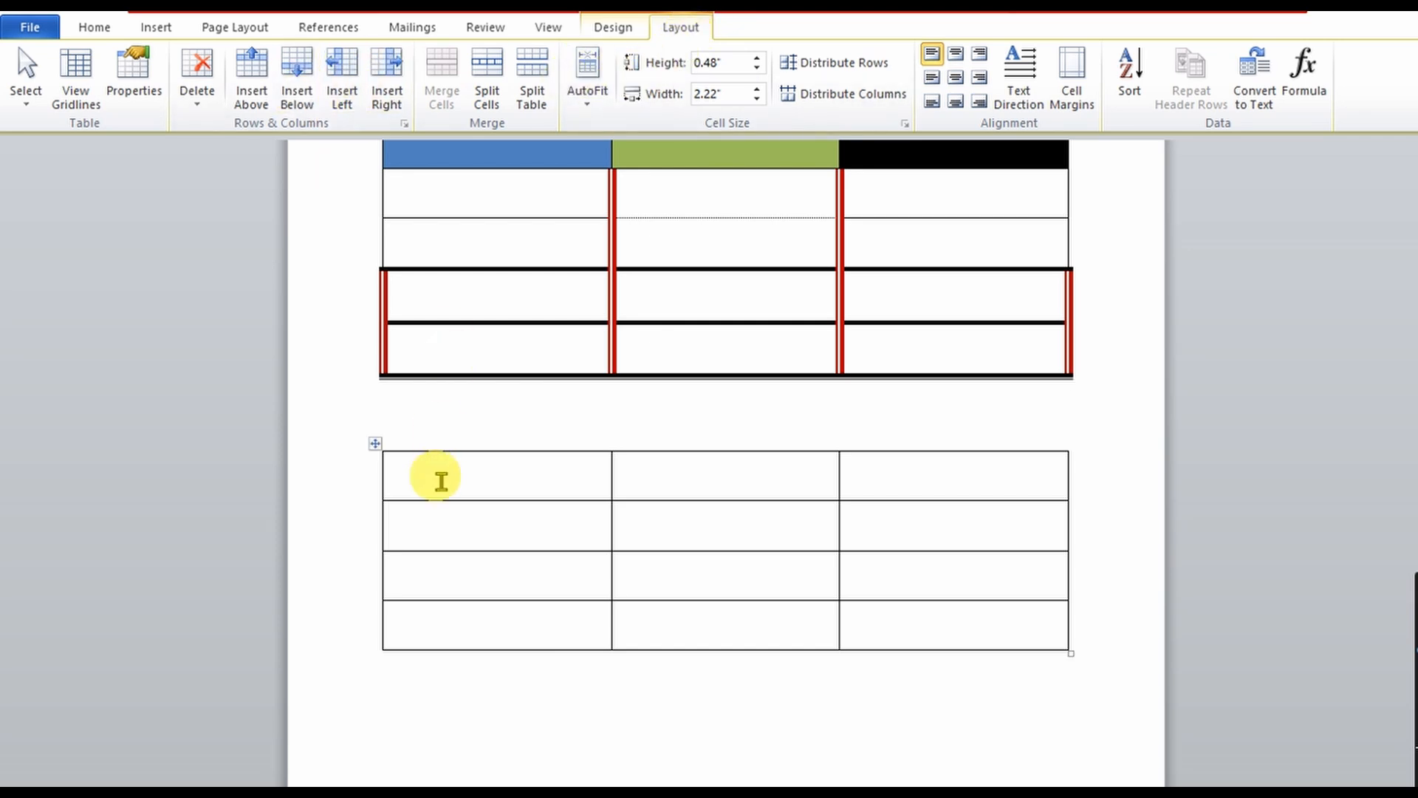
# - Select only the first cell of the lower table with the Select command
pyautogui.click(441, 484)
pyautogui.rightClick(441, 484)
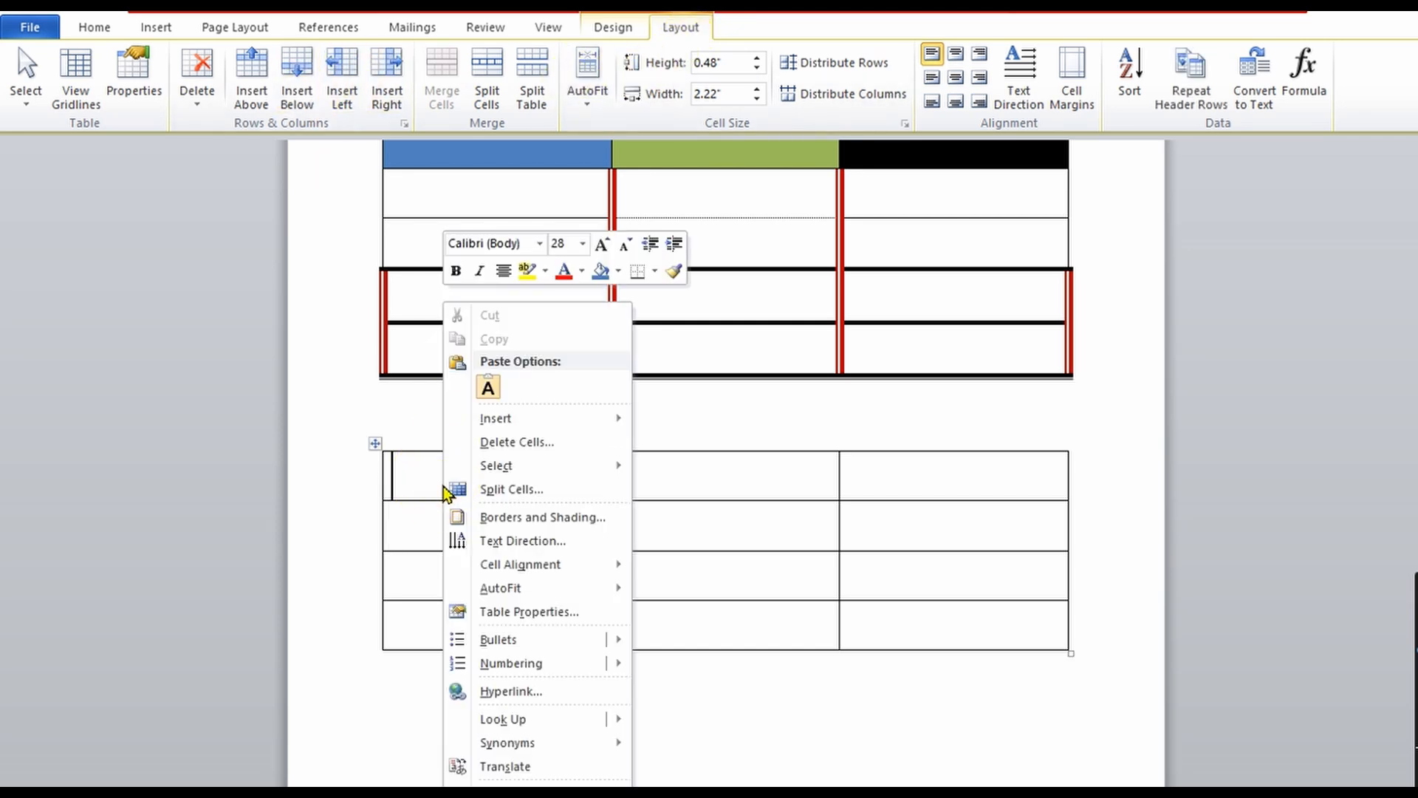
pyautogui.click(399, 478)
pyautogui.rightClick(399, 477)
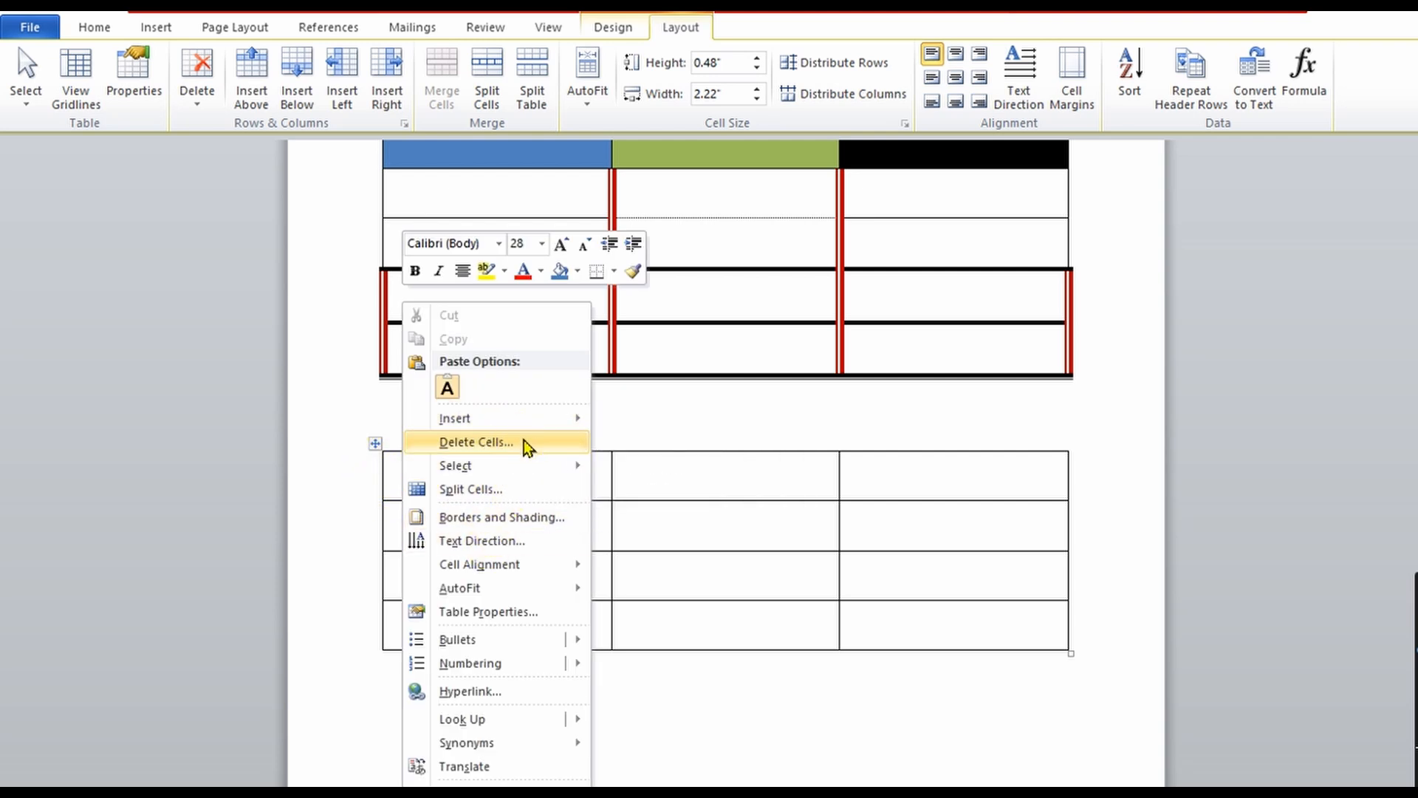
pyautogui.click(532, 467)
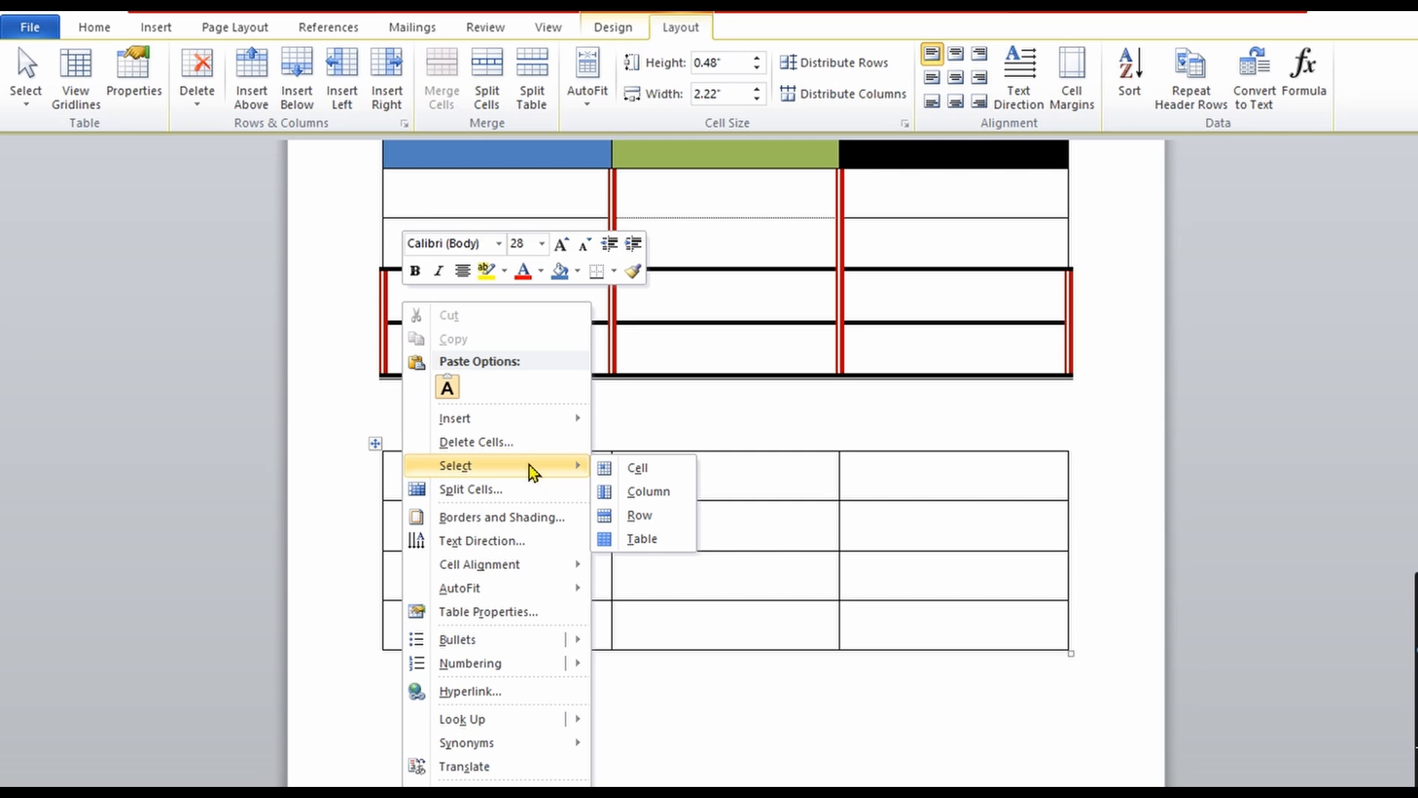
pyautogui.click(614, 472)
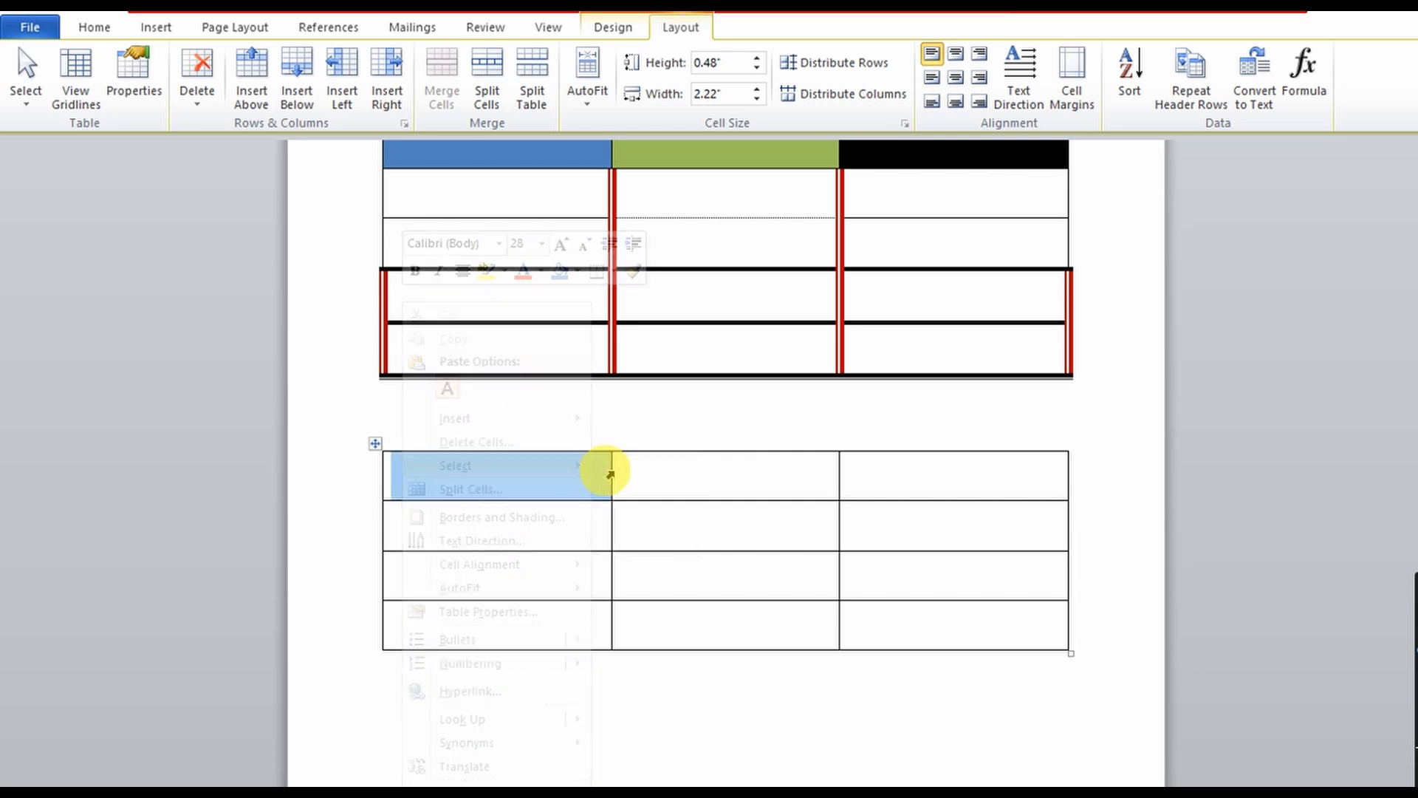
# - Select the entire first column of the lower table with the Select command
pyautogui.click(512, 481)
pyautogui.rightClick(512, 481)
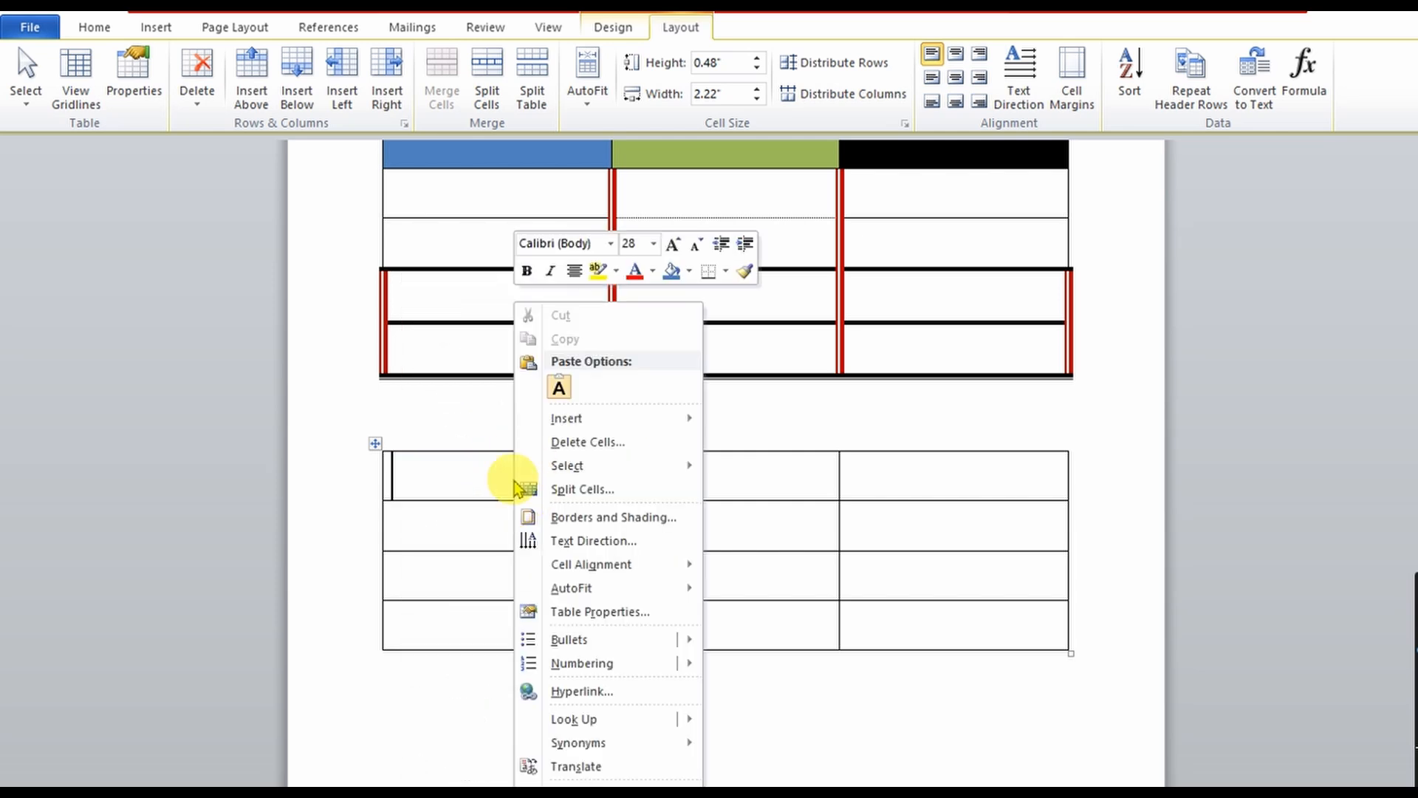
pyautogui.click(612, 473)
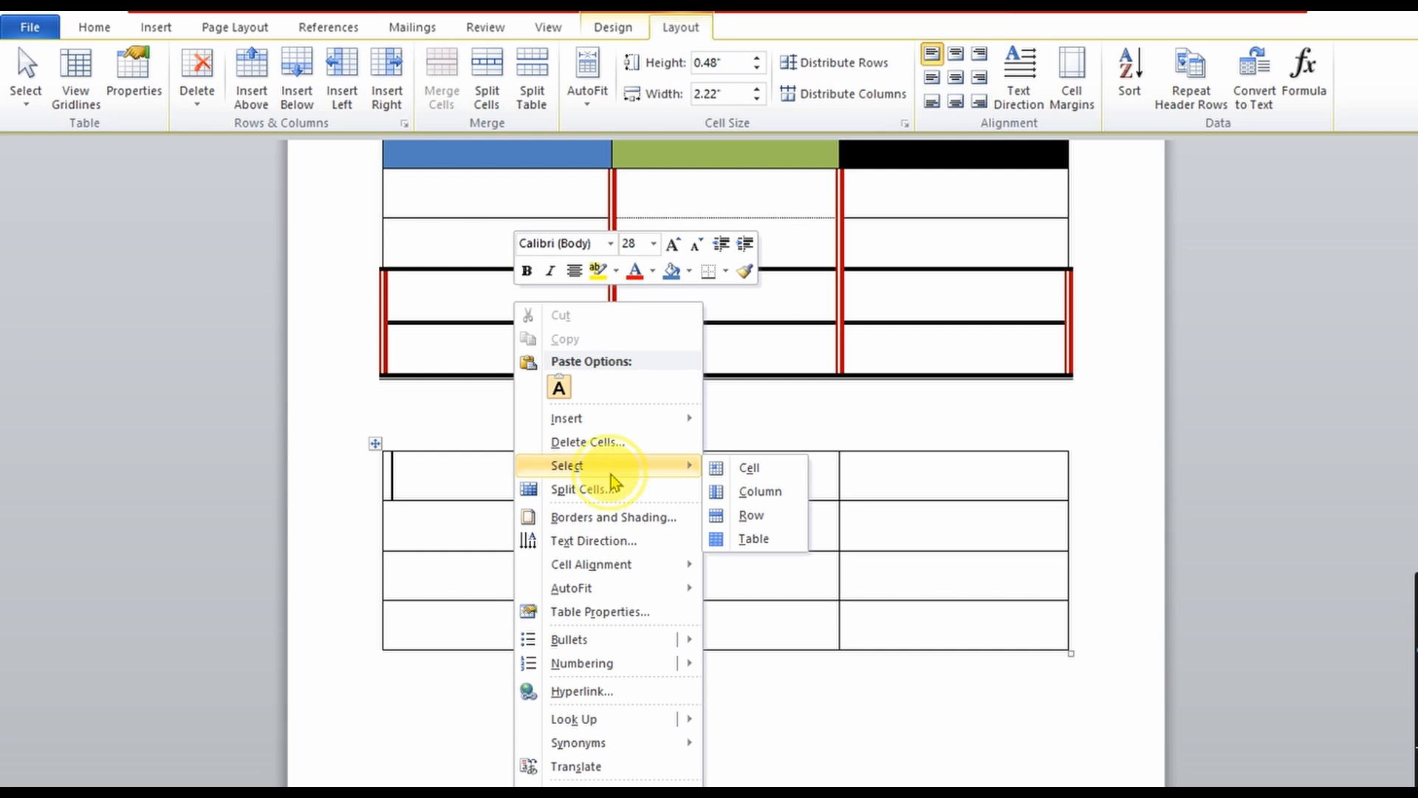
pyautogui.click(737, 496)
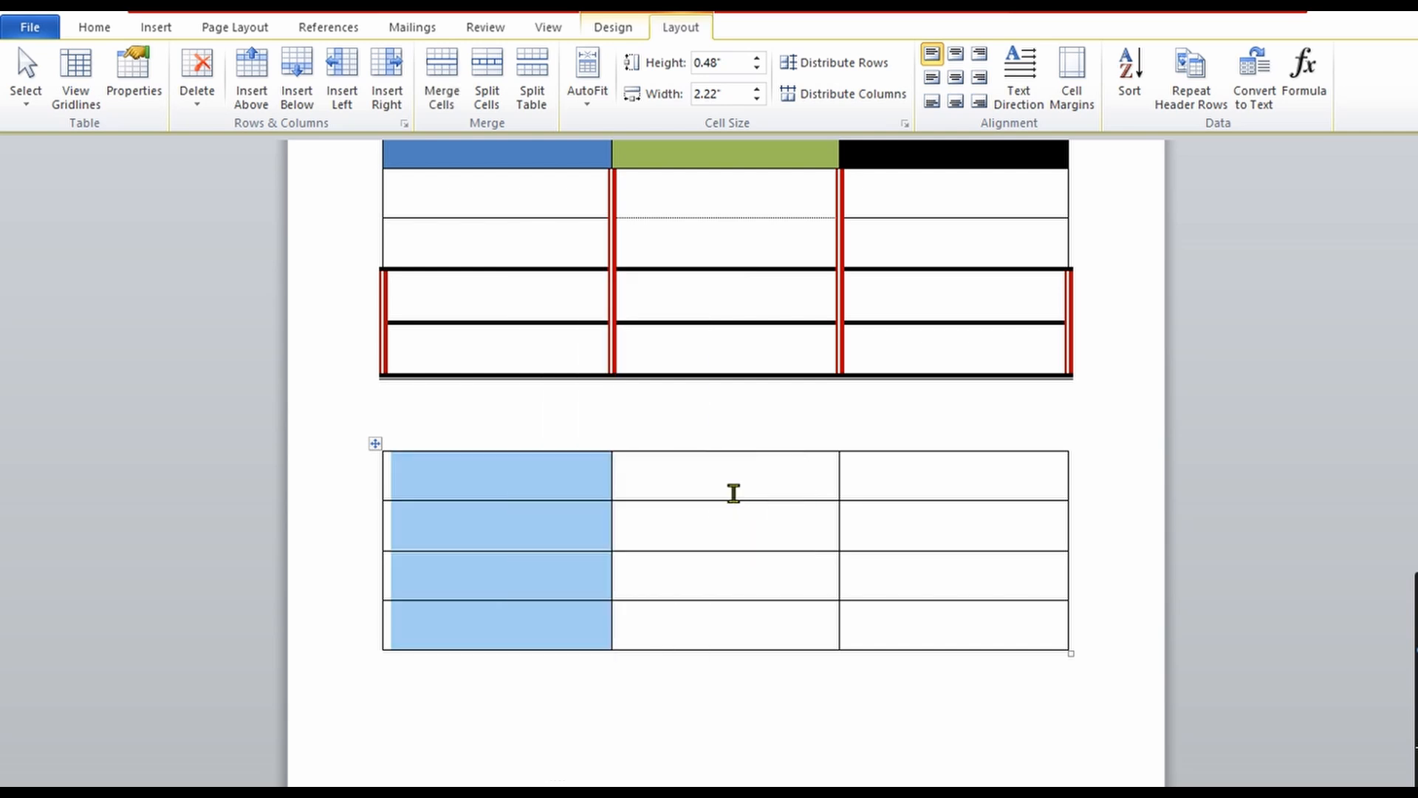
# - Select the whole lower table with the Select command
pyautogui.click(480, 484)
pyautogui.rightClick(476, 477)
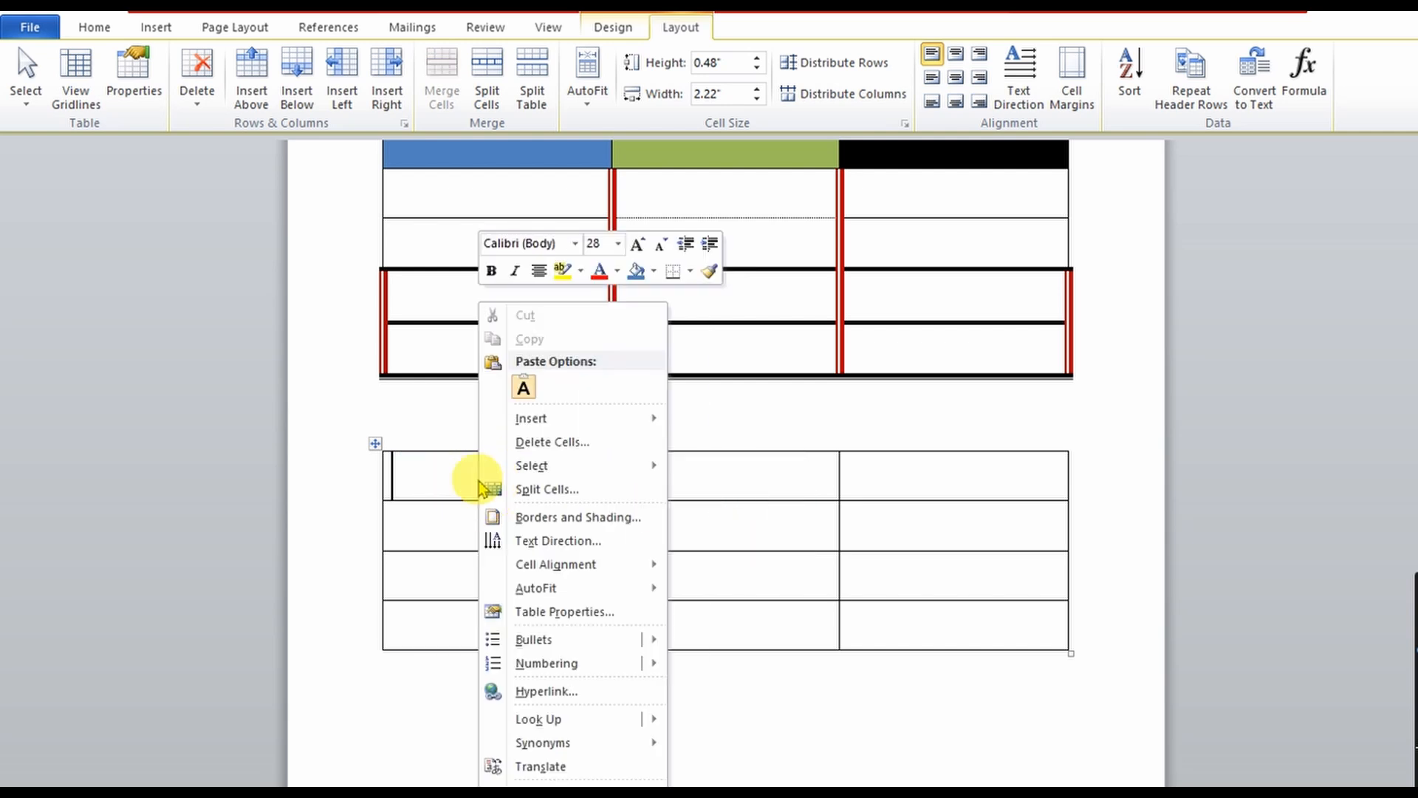
pyautogui.moveTo(541, 477)
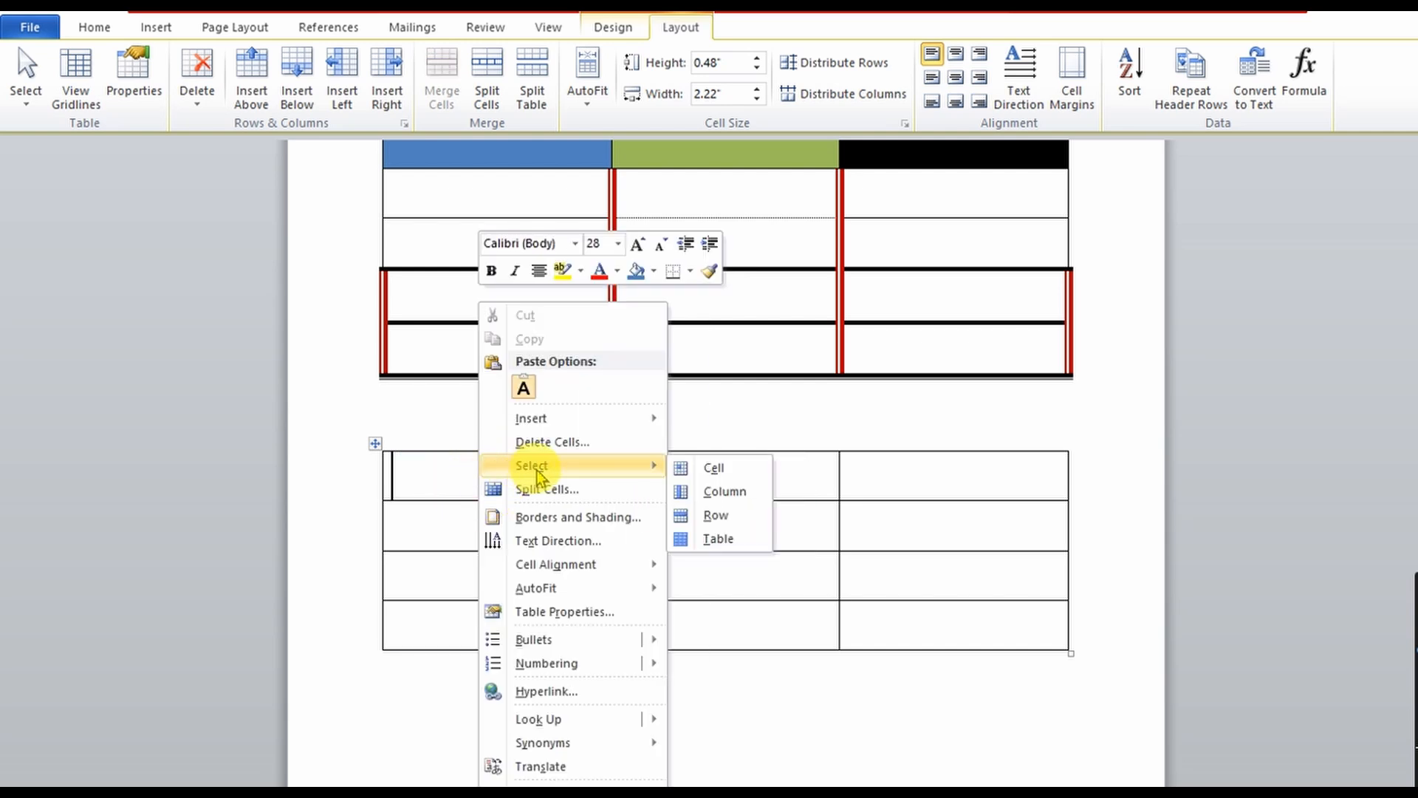
pyautogui.click(714, 546)
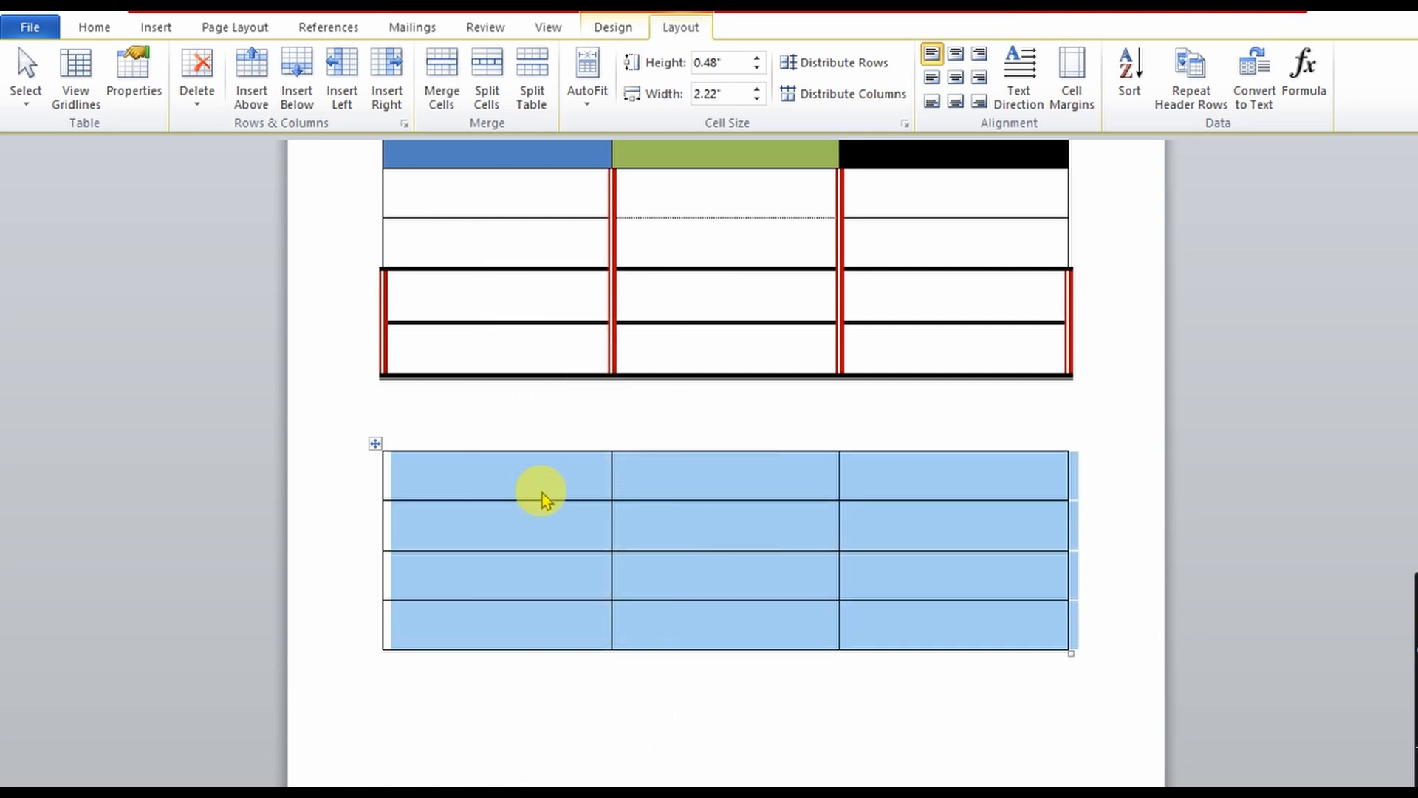
# - Try splitting the lower table's first cell into 2 columns and 1 row, and undo the split
pyautogui.click(541, 494)
pyautogui.rightClick(543, 499)
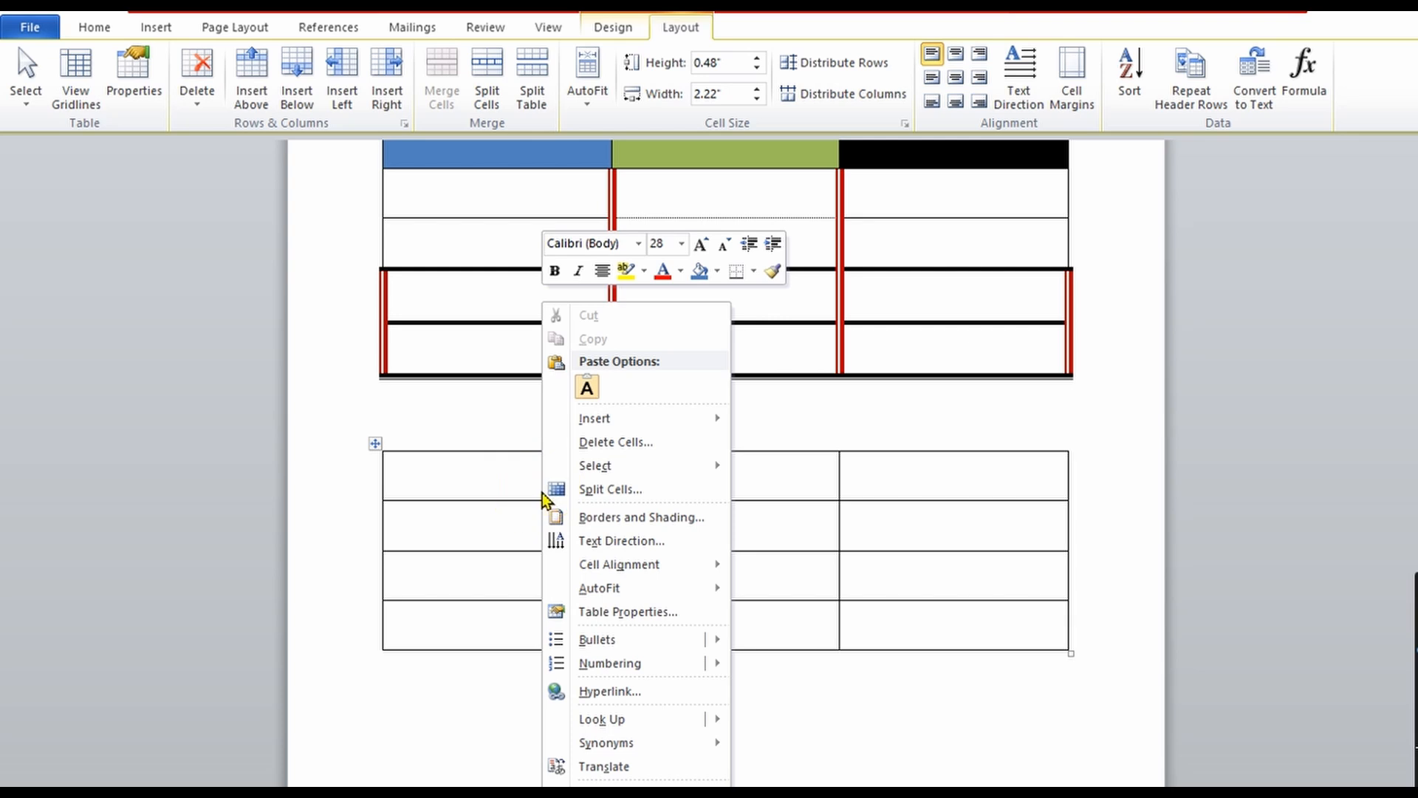
pyautogui.click(604, 490)
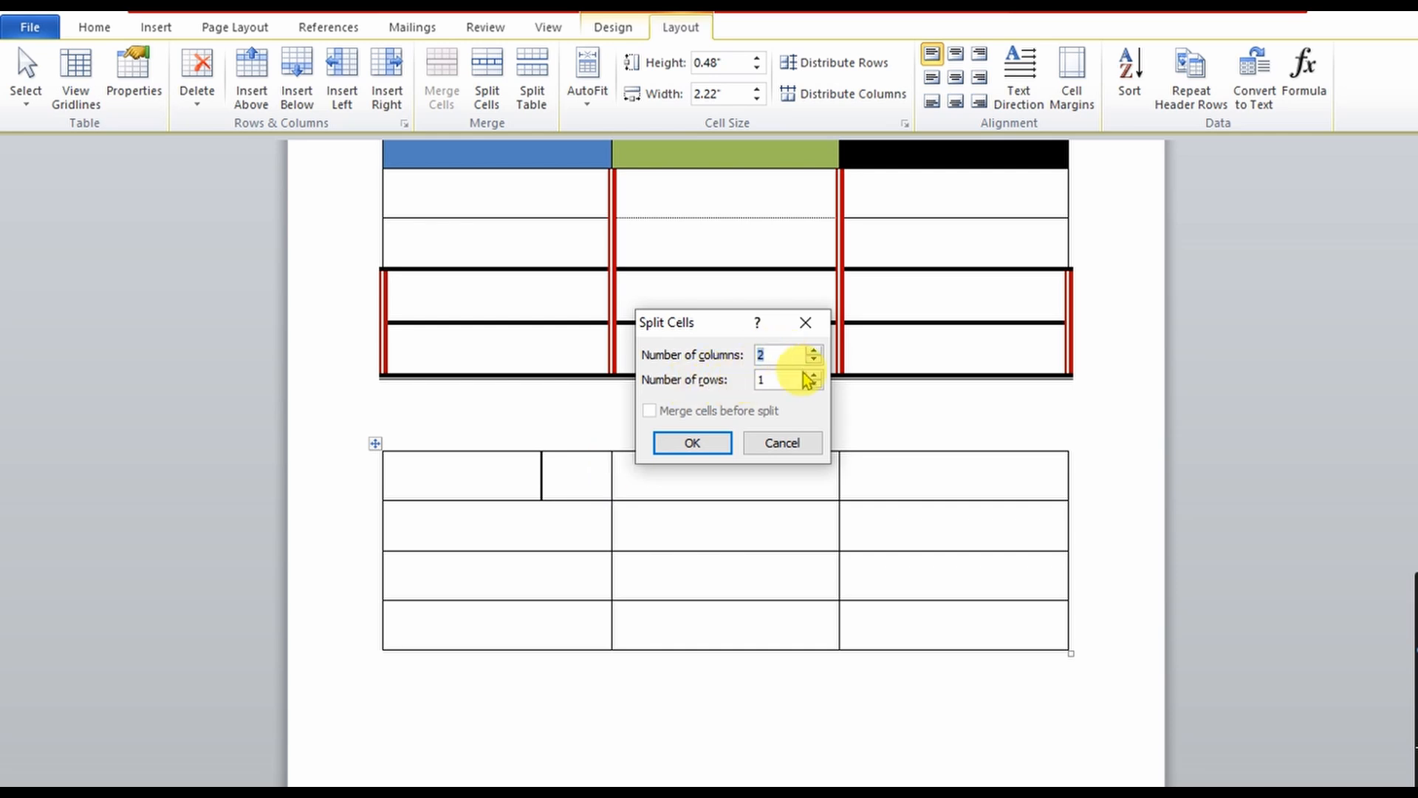
pyautogui.click(695, 443)
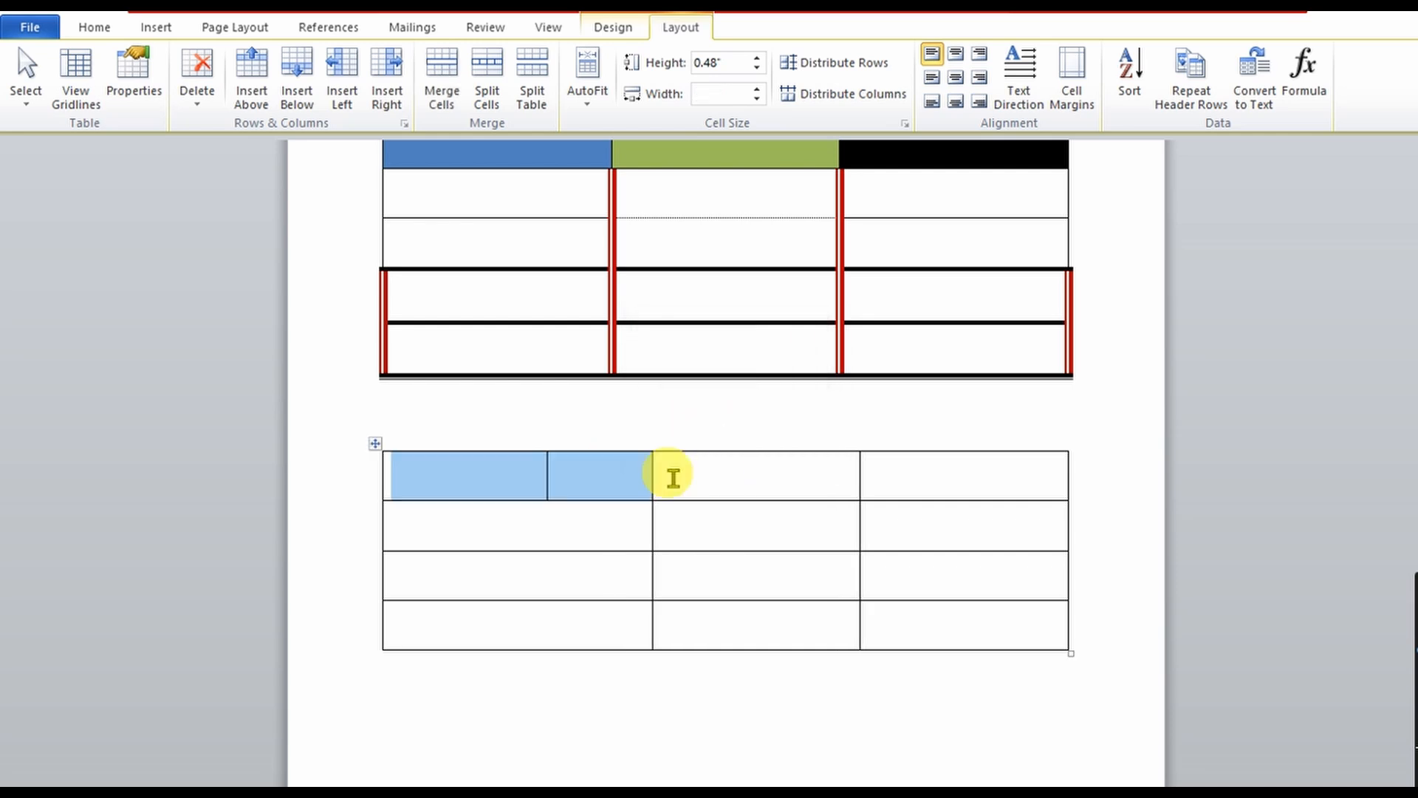
pyautogui.click(500, 486)
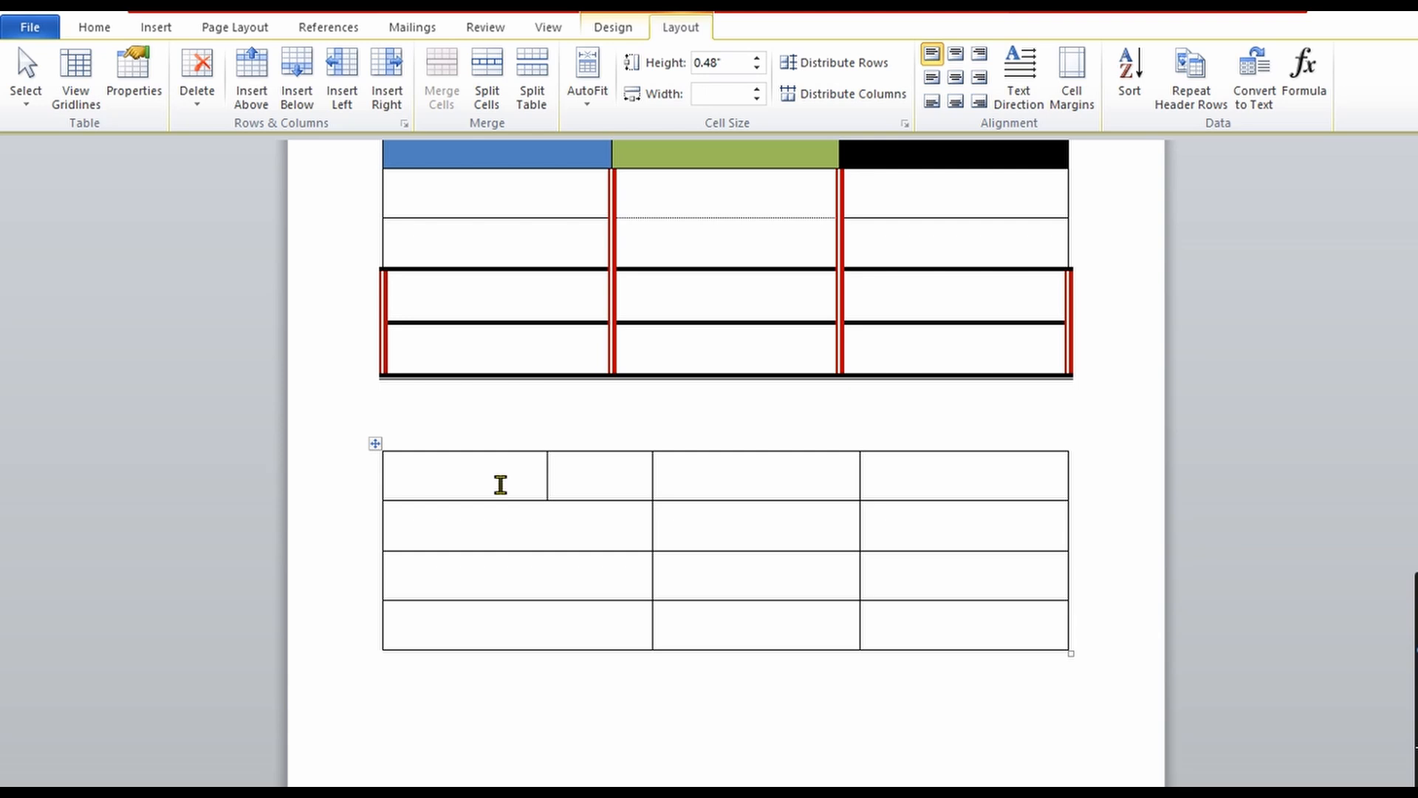
pyautogui.hotkey('ctrl', 'z')
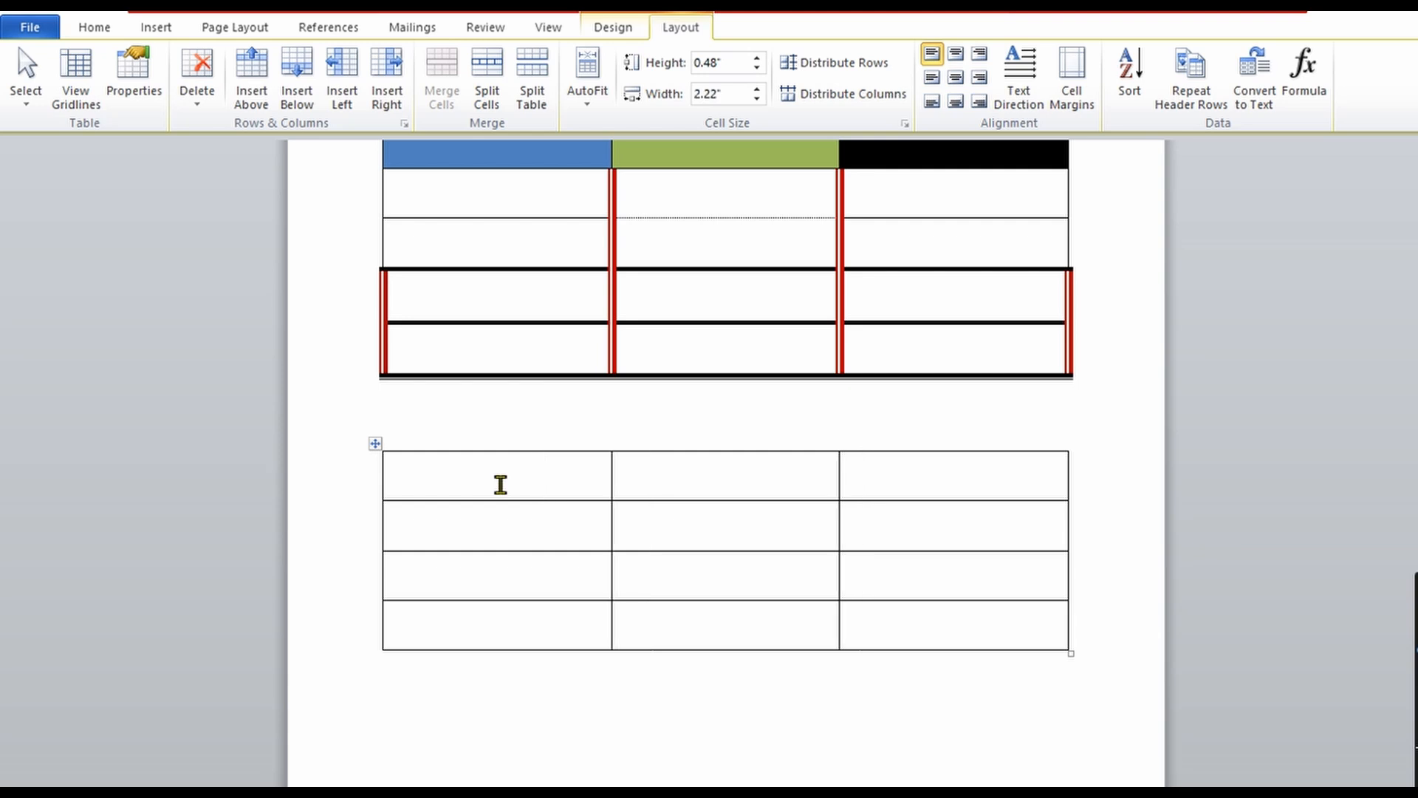
pyautogui.rightClick(491, 474)
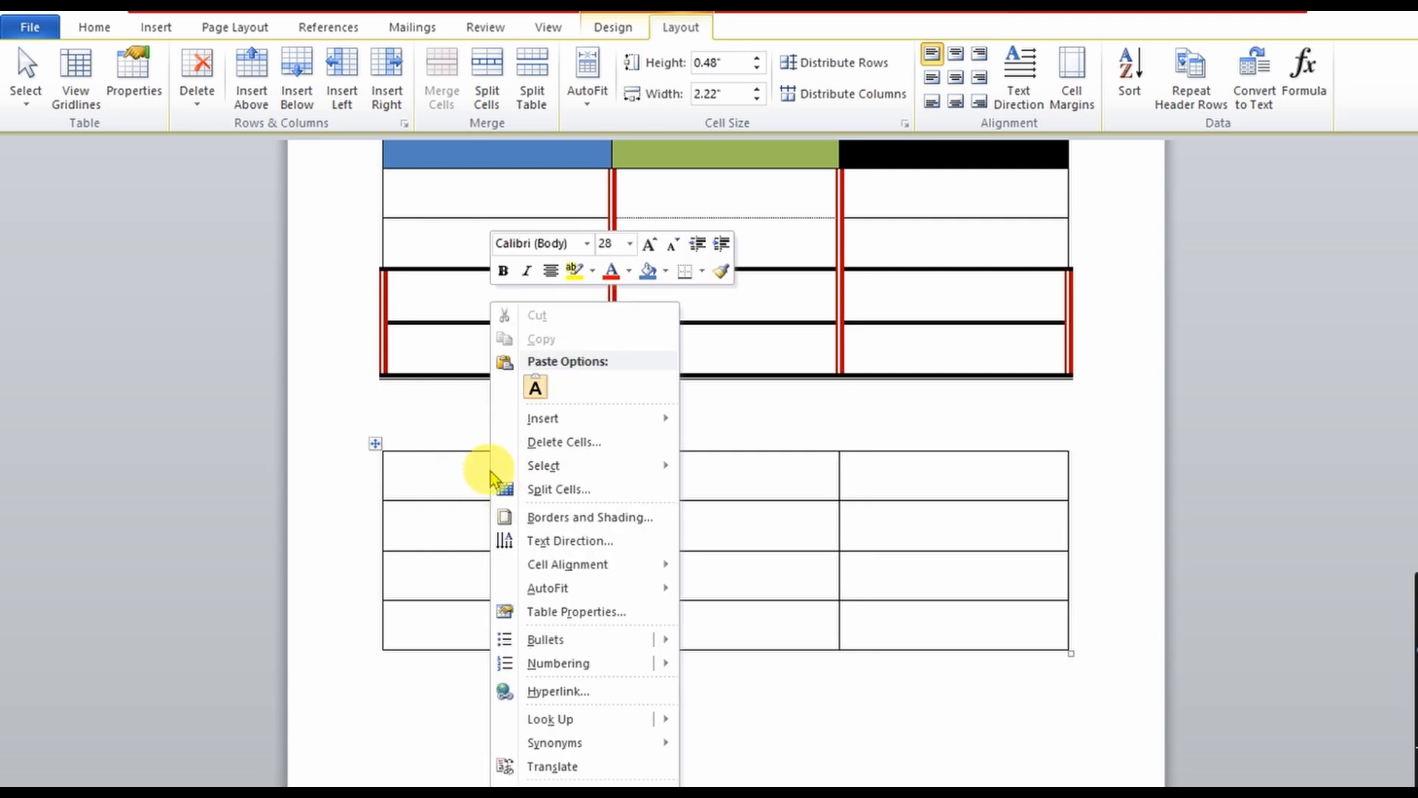
pyautogui.click(460, 474)
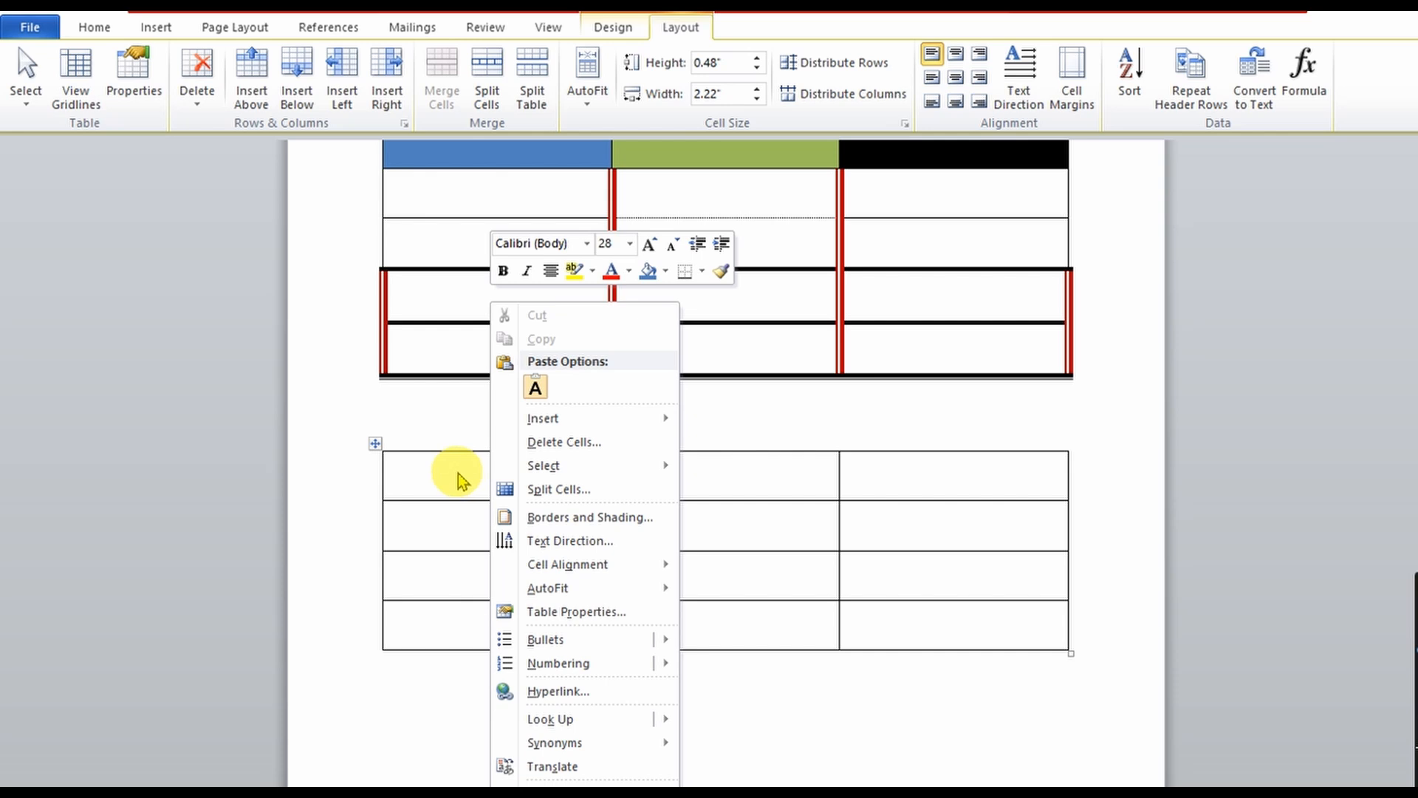
pyautogui.click(457, 471)
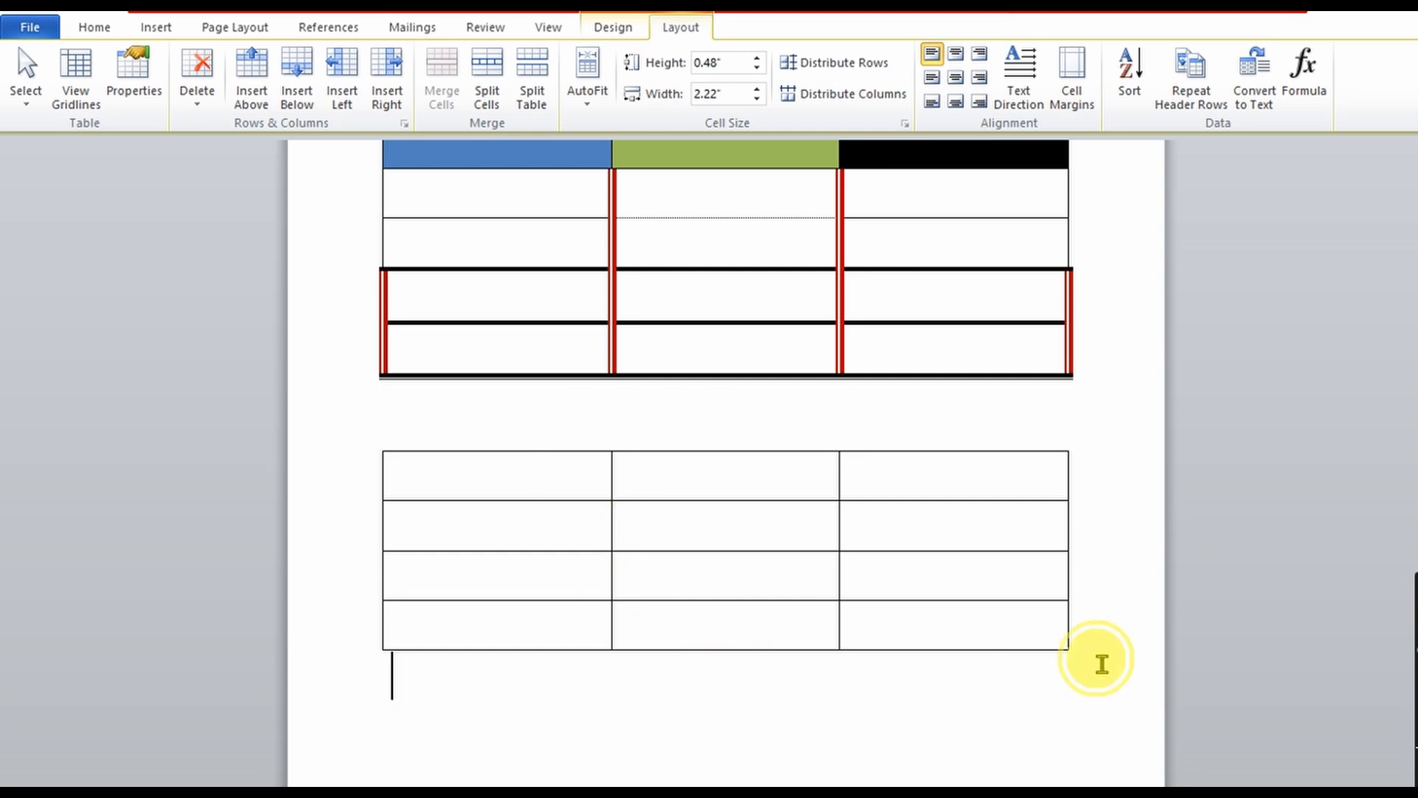
# - Delete all the document's content, including both tables, to leave a blank page
pyautogui.moveTo(1098, 661); pyautogui.dragTo(384, 218)
pyautogui.press('Delete')
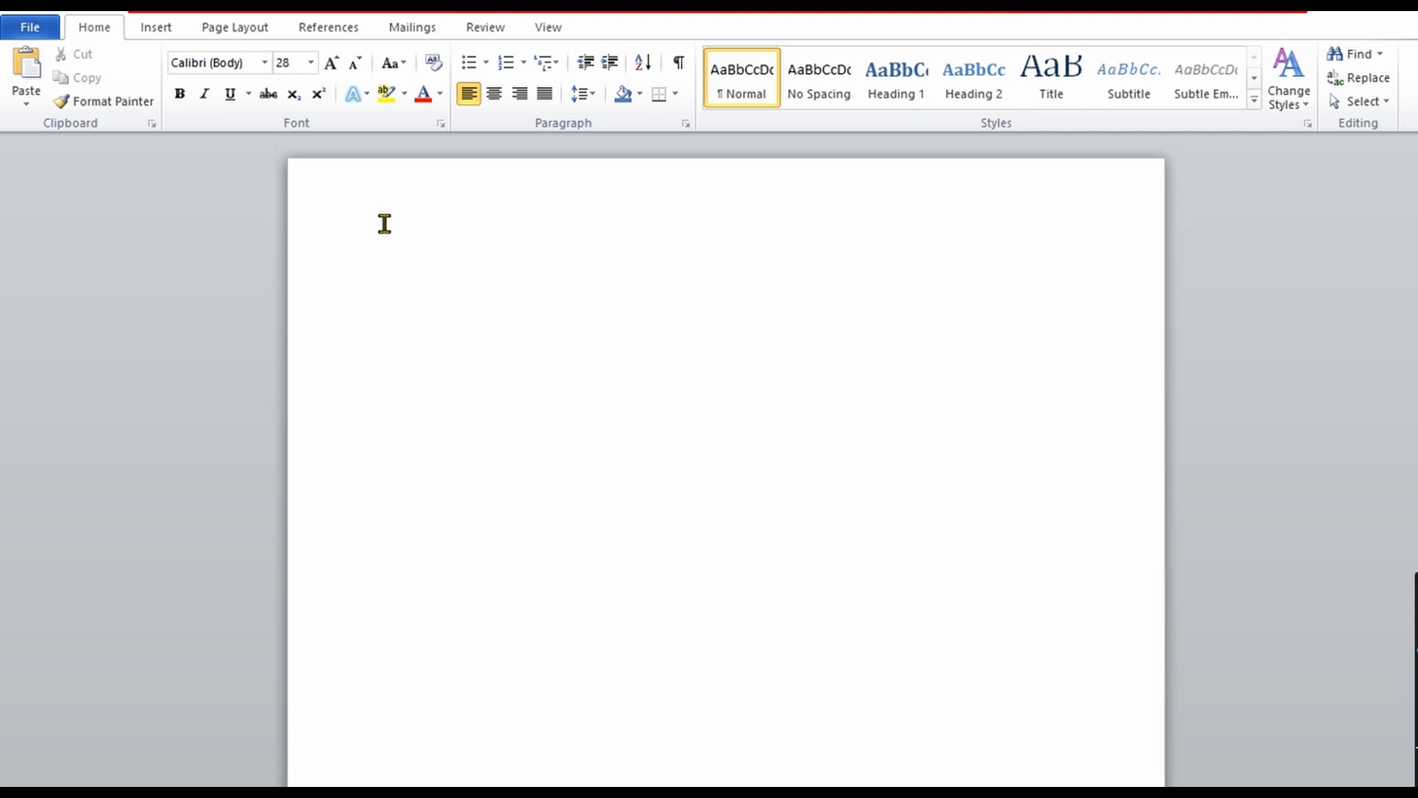
# - Insert a new table with 3 columns and 100 rows on the blank page
pyautogui.click(153, 30)
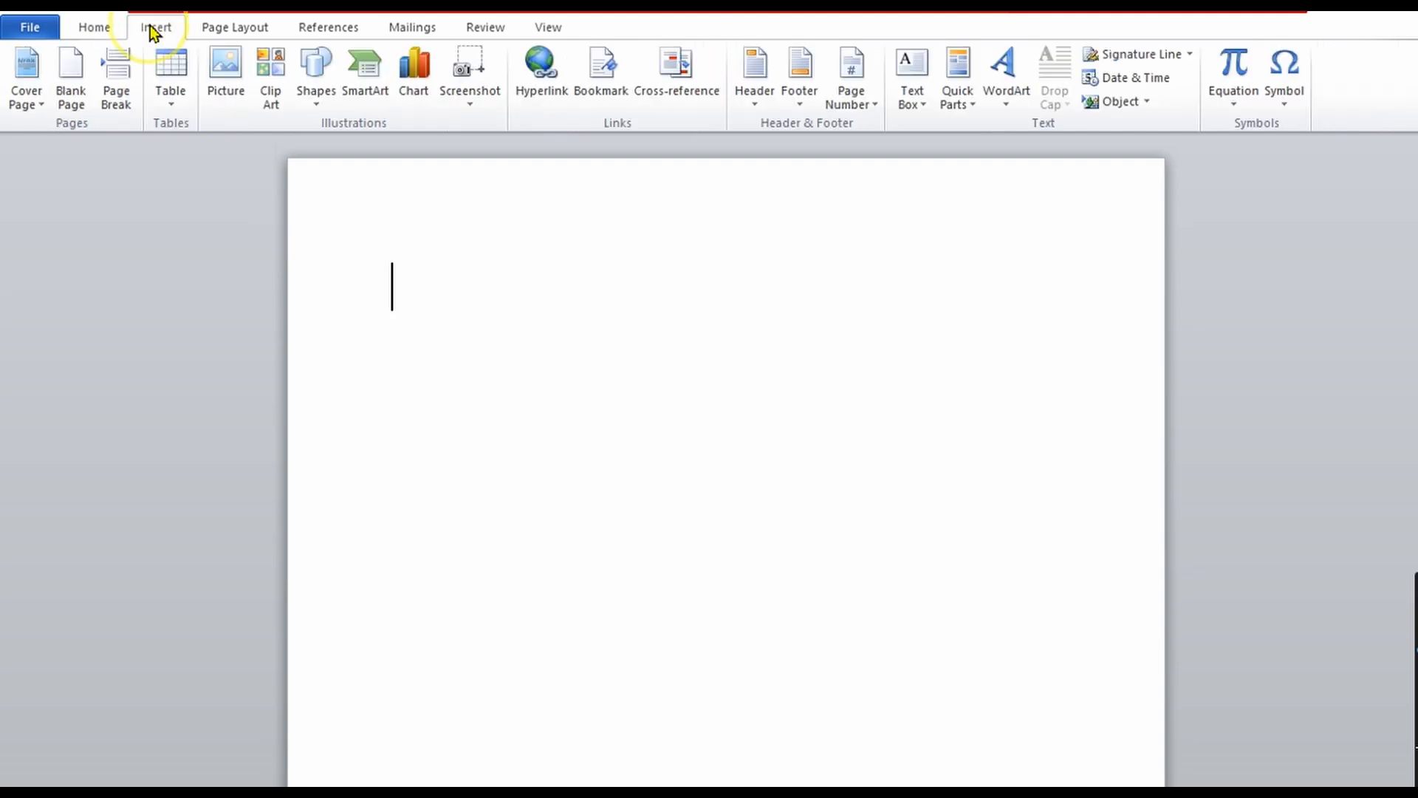
pyautogui.click(169, 81)
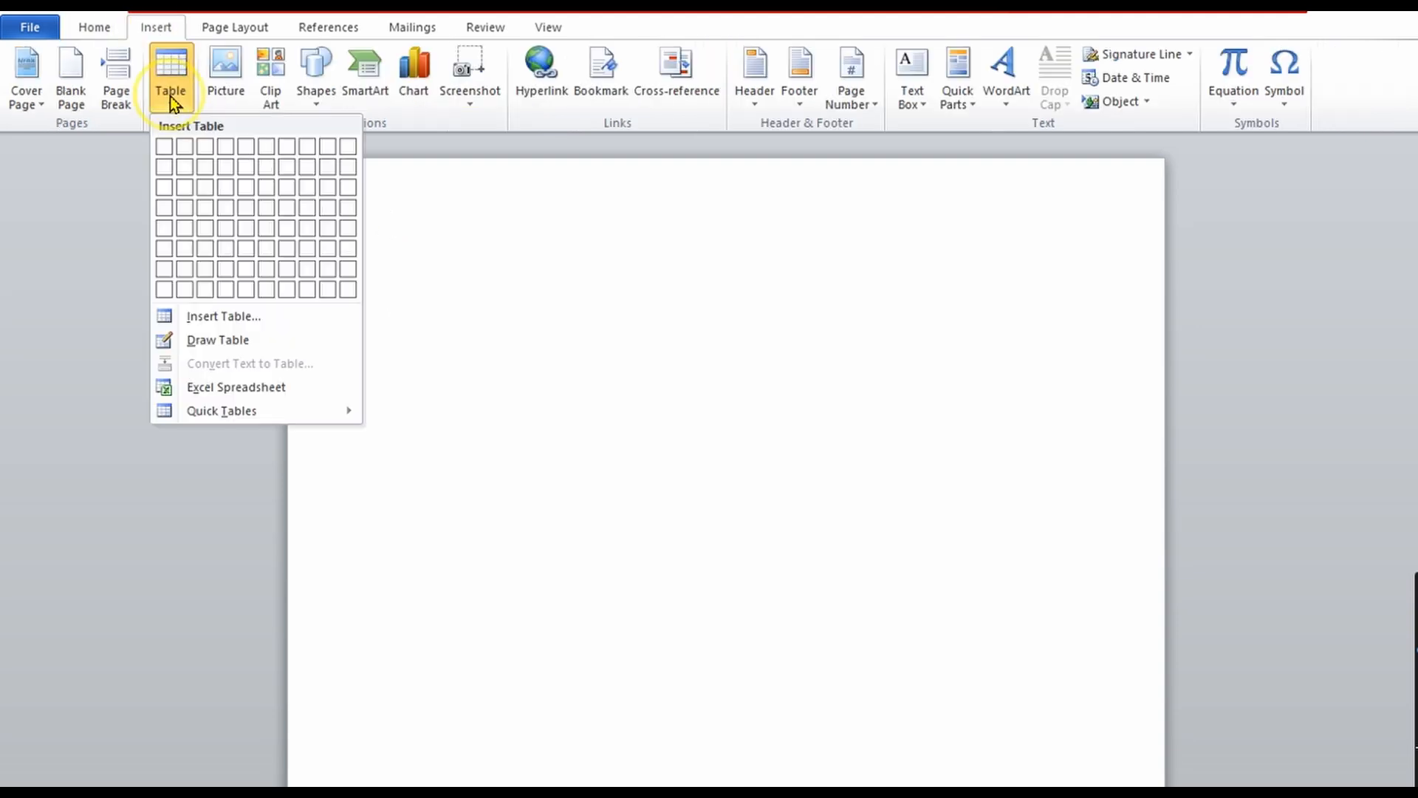
pyautogui.click(212, 318)
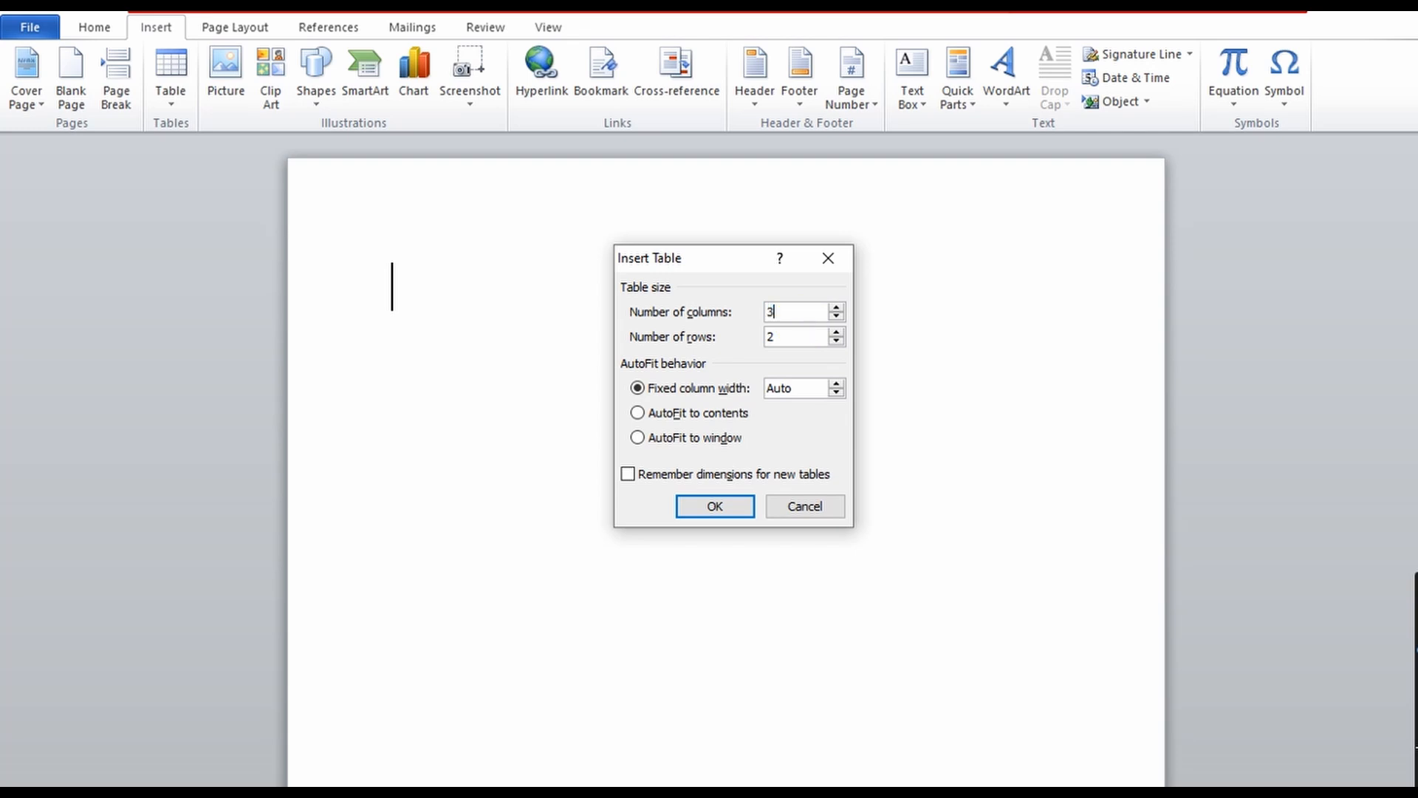
pyautogui.click(780, 337)
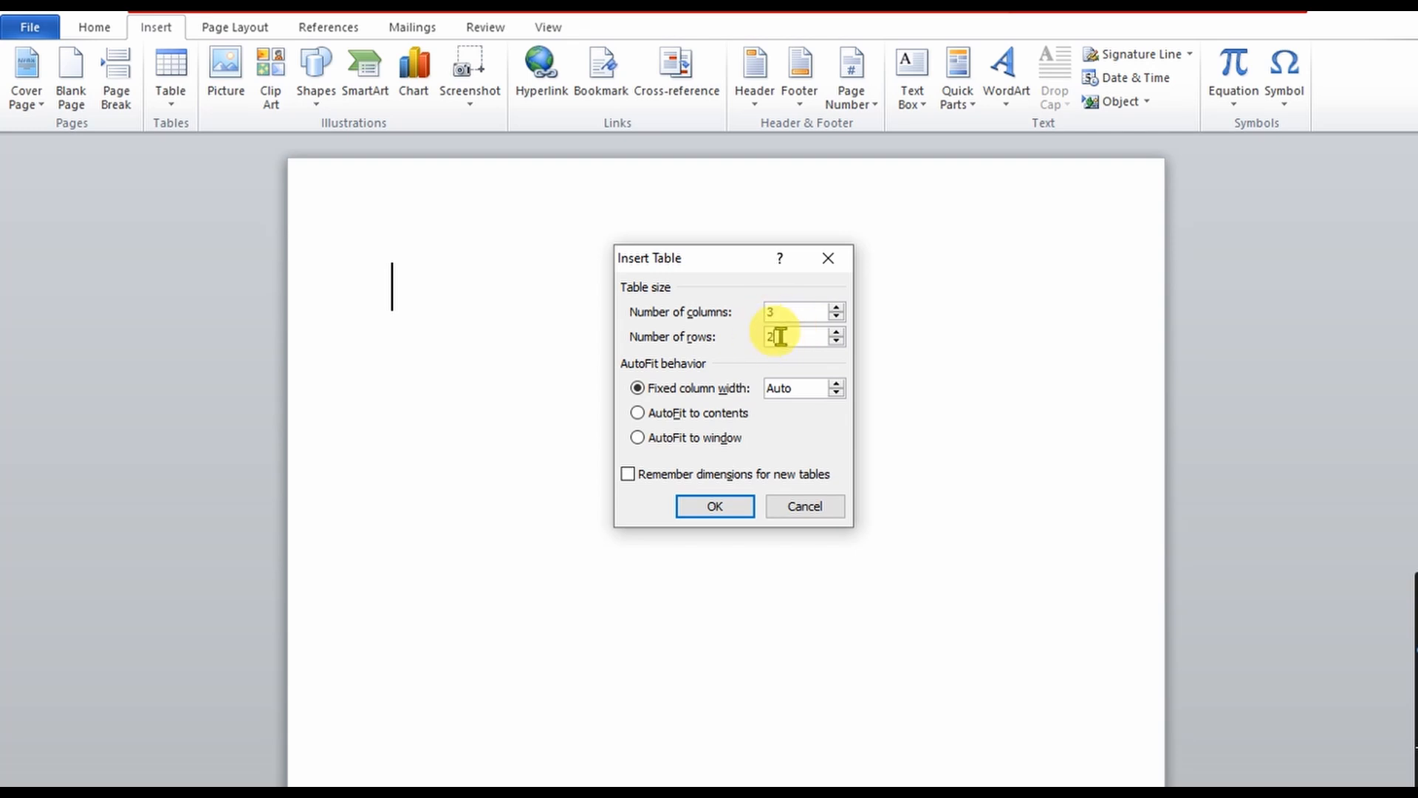
pyautogui.press('BackSpace')
pyautogui.write('100')
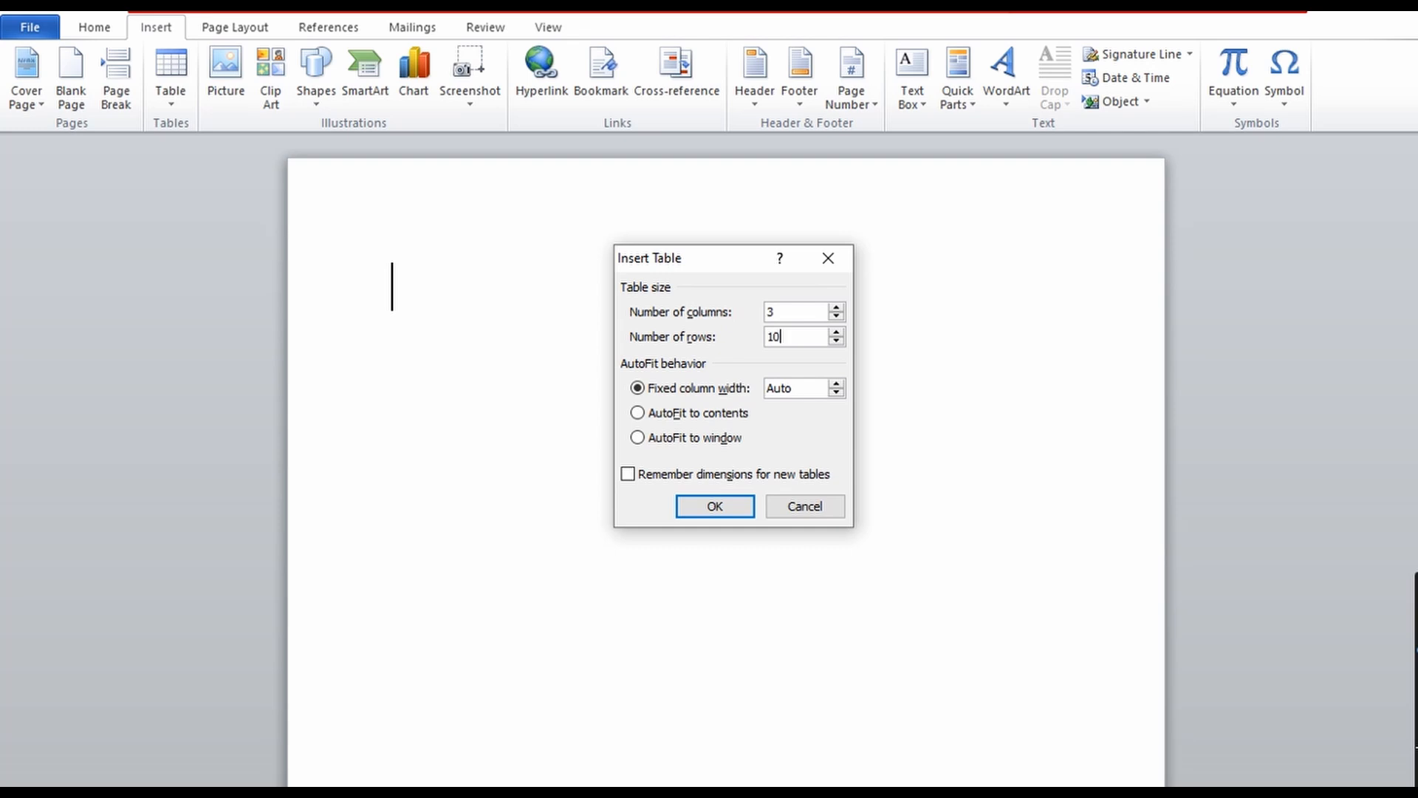
pyautogui.click(728, 506)
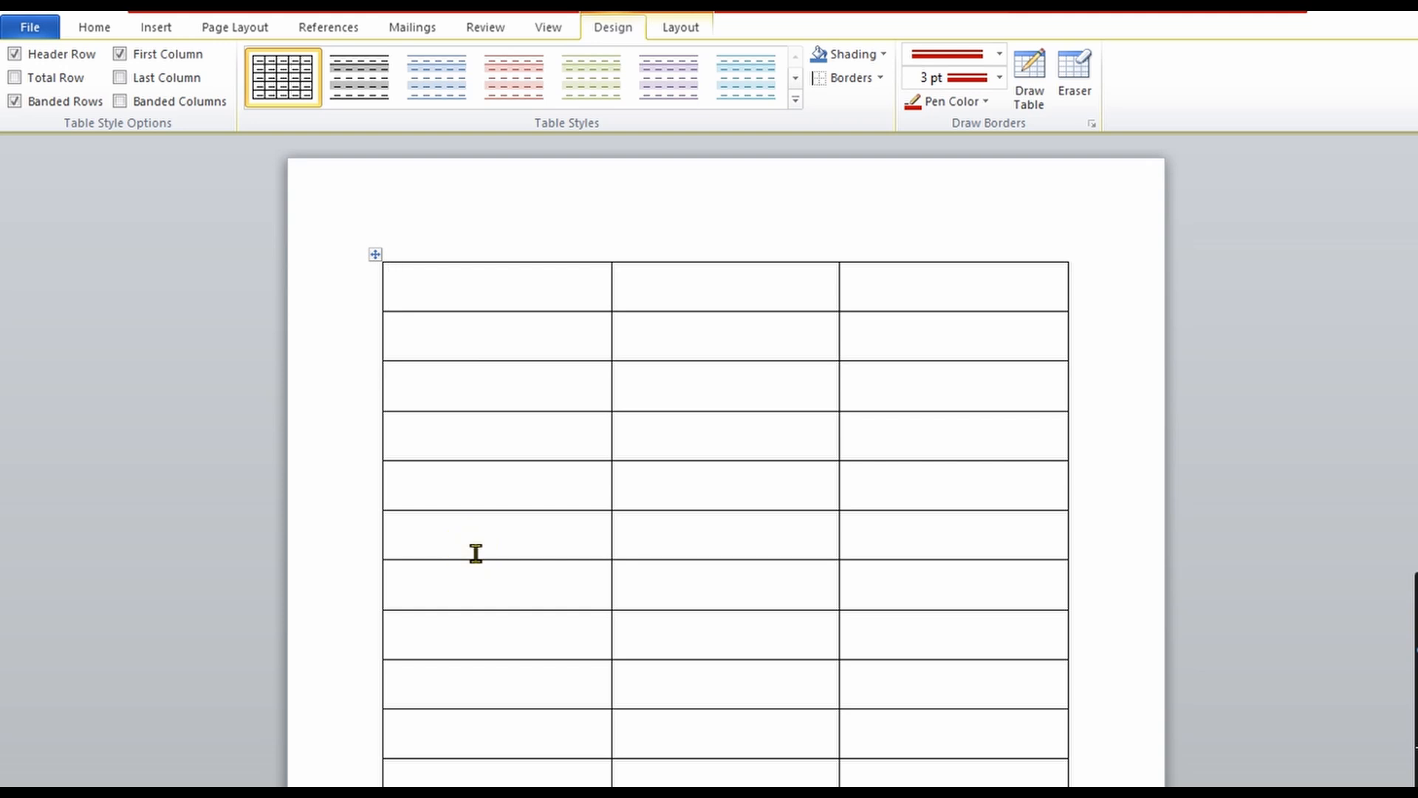
# - Draw a vertical 3 pt red double line through the table's first column on the first page with Draw Table
pyautogui.click(158, 28)
pyautogui.click(175, 105)
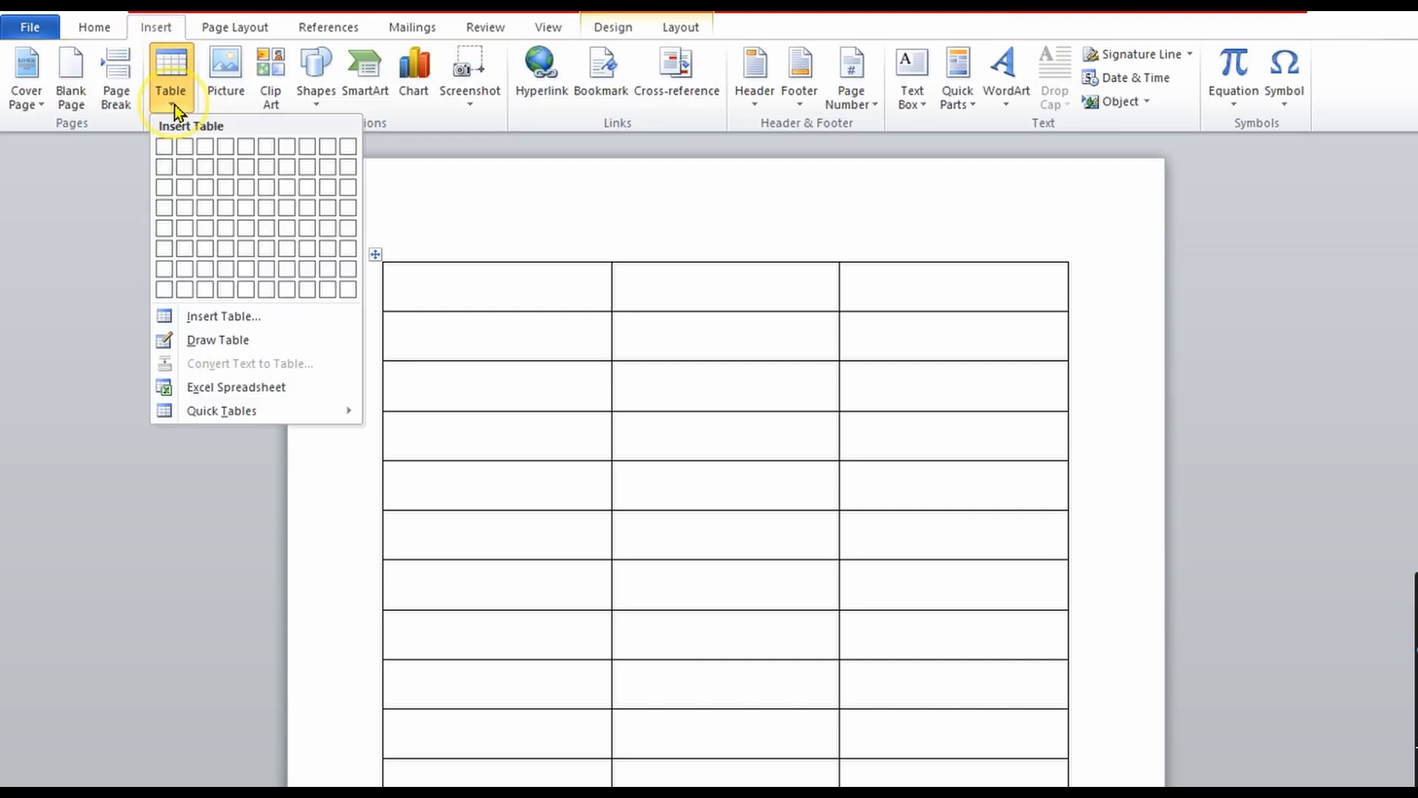
pyautogui.click(218, 341)
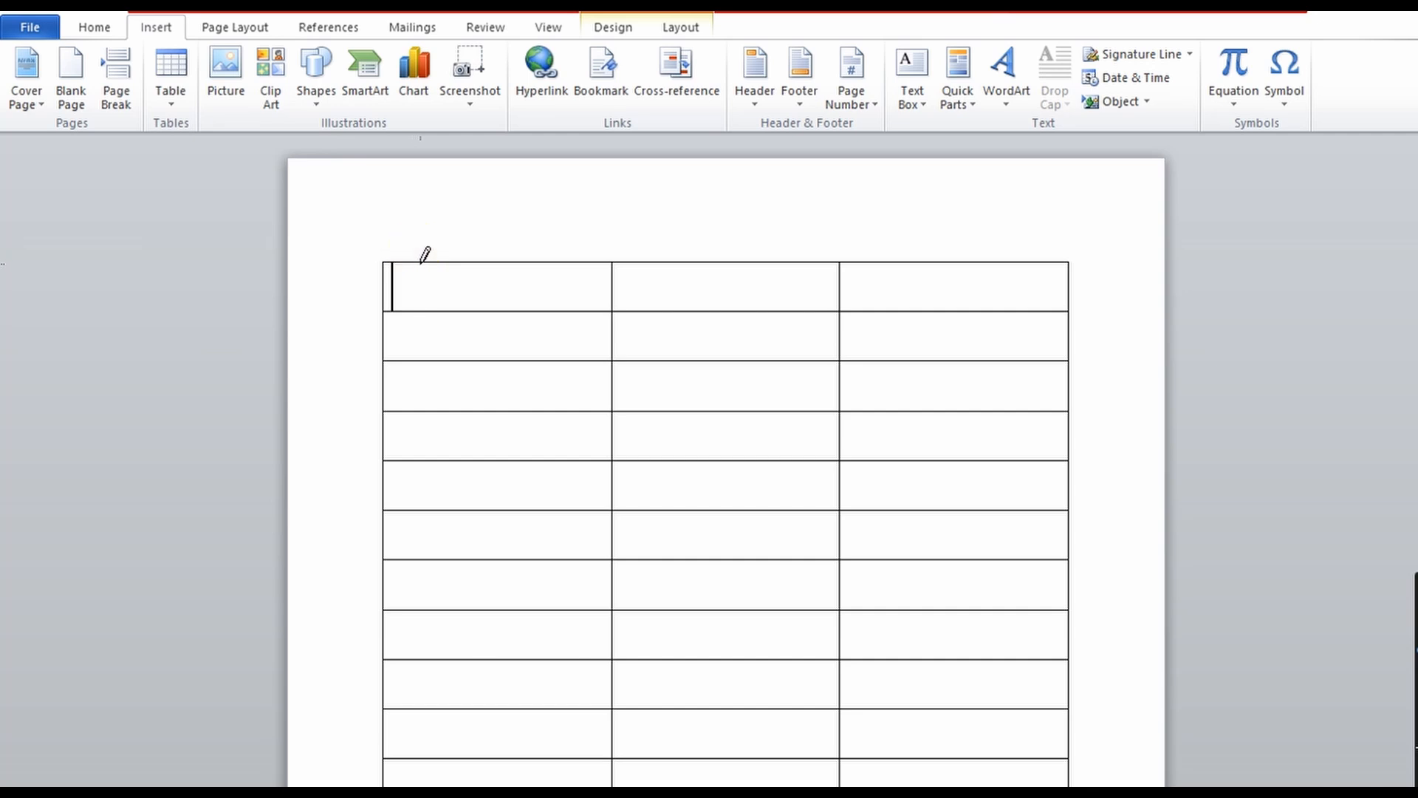
pyautogui.moveTo(422, 260)
pyautogui.mouseDown()
pyautogui.moveTo(442, 481)
pyautogui.moveTo(433, 790)
pyautogui.moveTo(392, 349)
pyautogui.moveTo(402, 295)
pyautogui.moveTo(411, 308)
pyautogui.mouseUp()
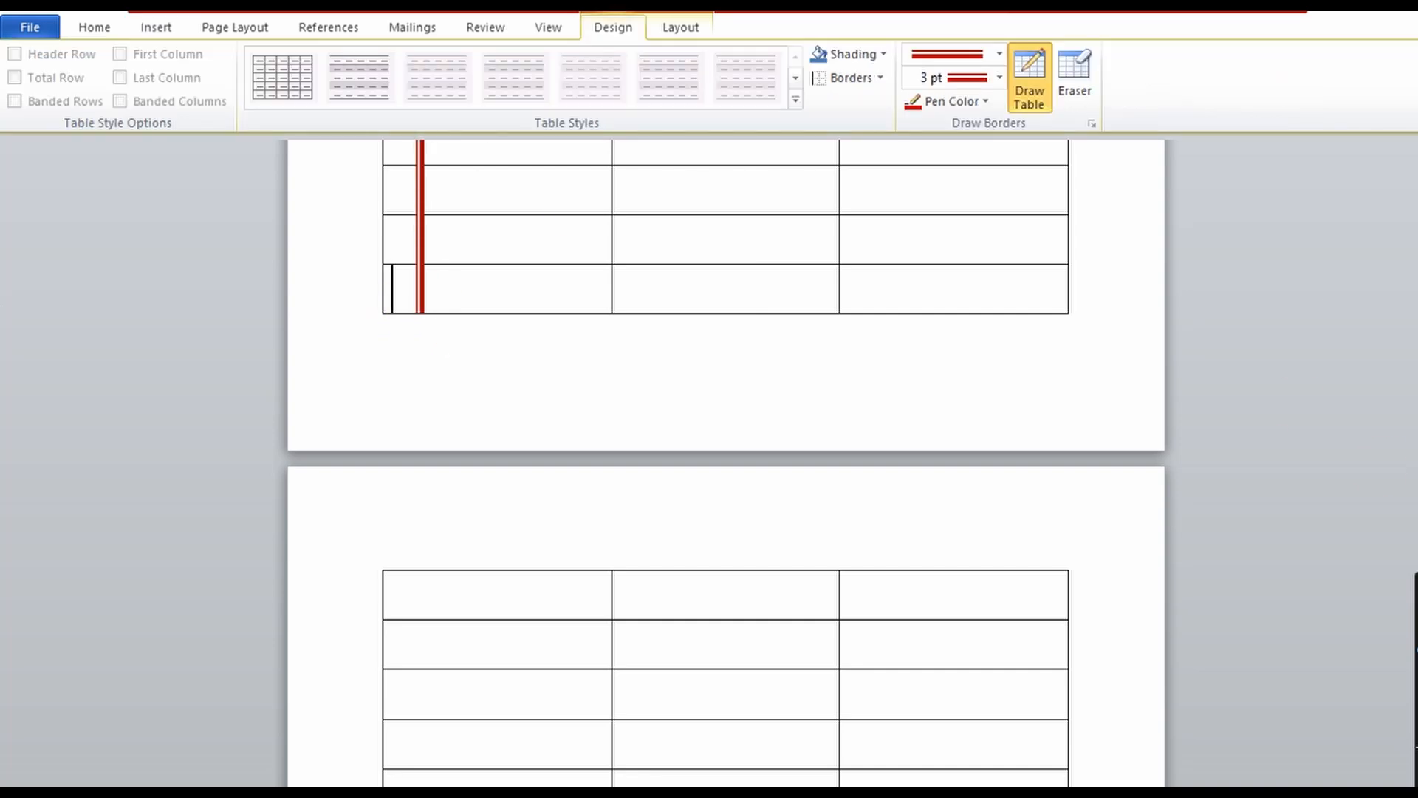
pyautogui.scroll(9, 724, 463)
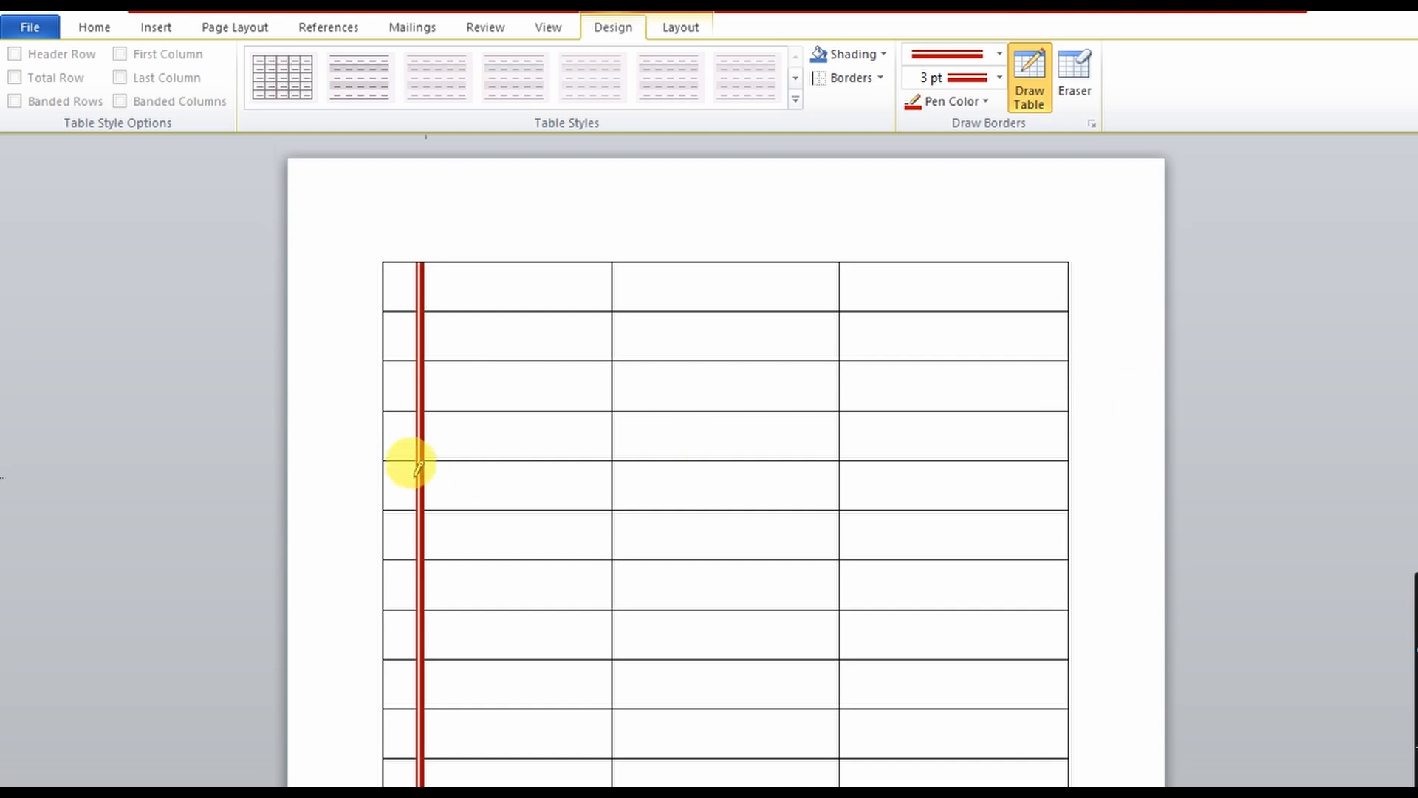
# - Set the border pen to a single solid line with a ½ pt weight
pyautogui.click(1000, 56)
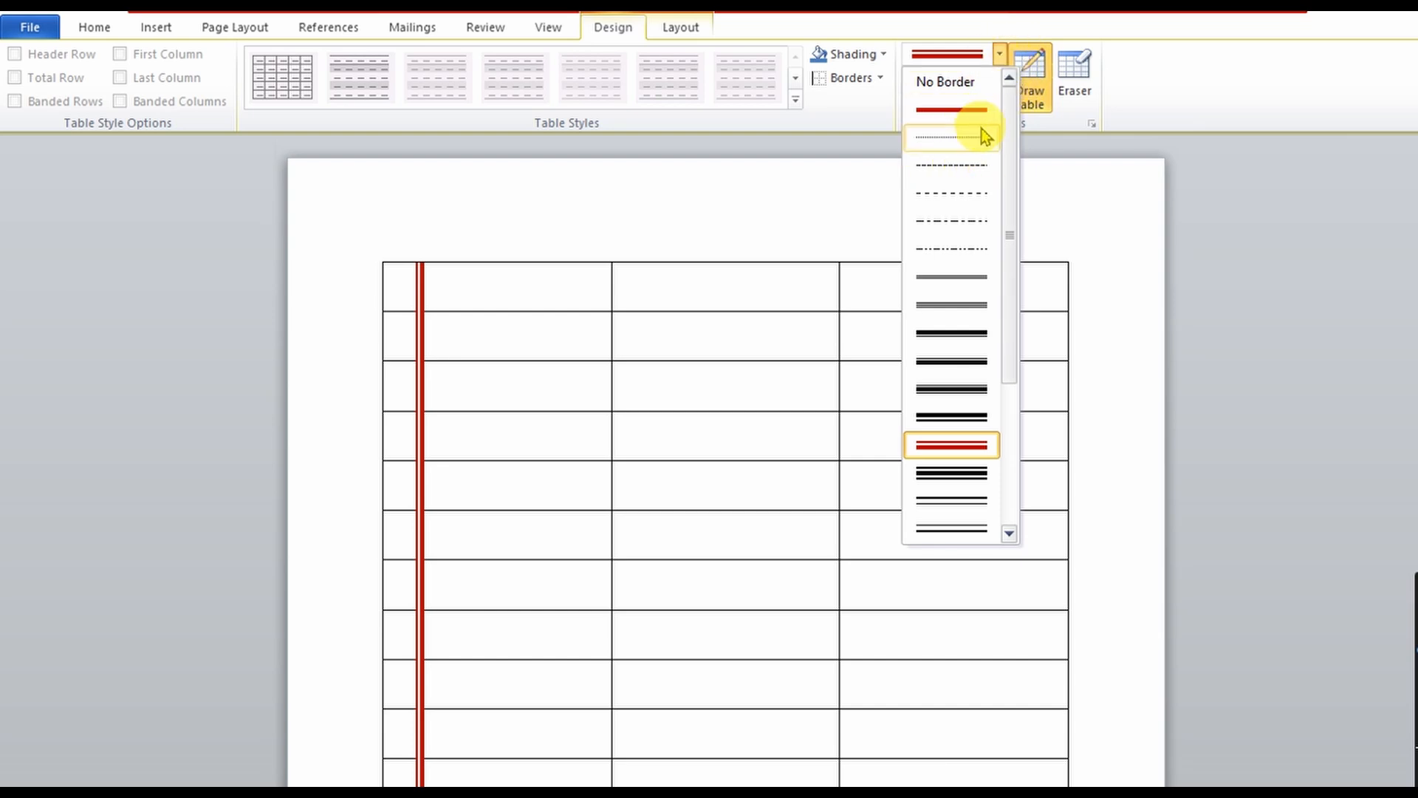
pyautogui.click(961, 109)
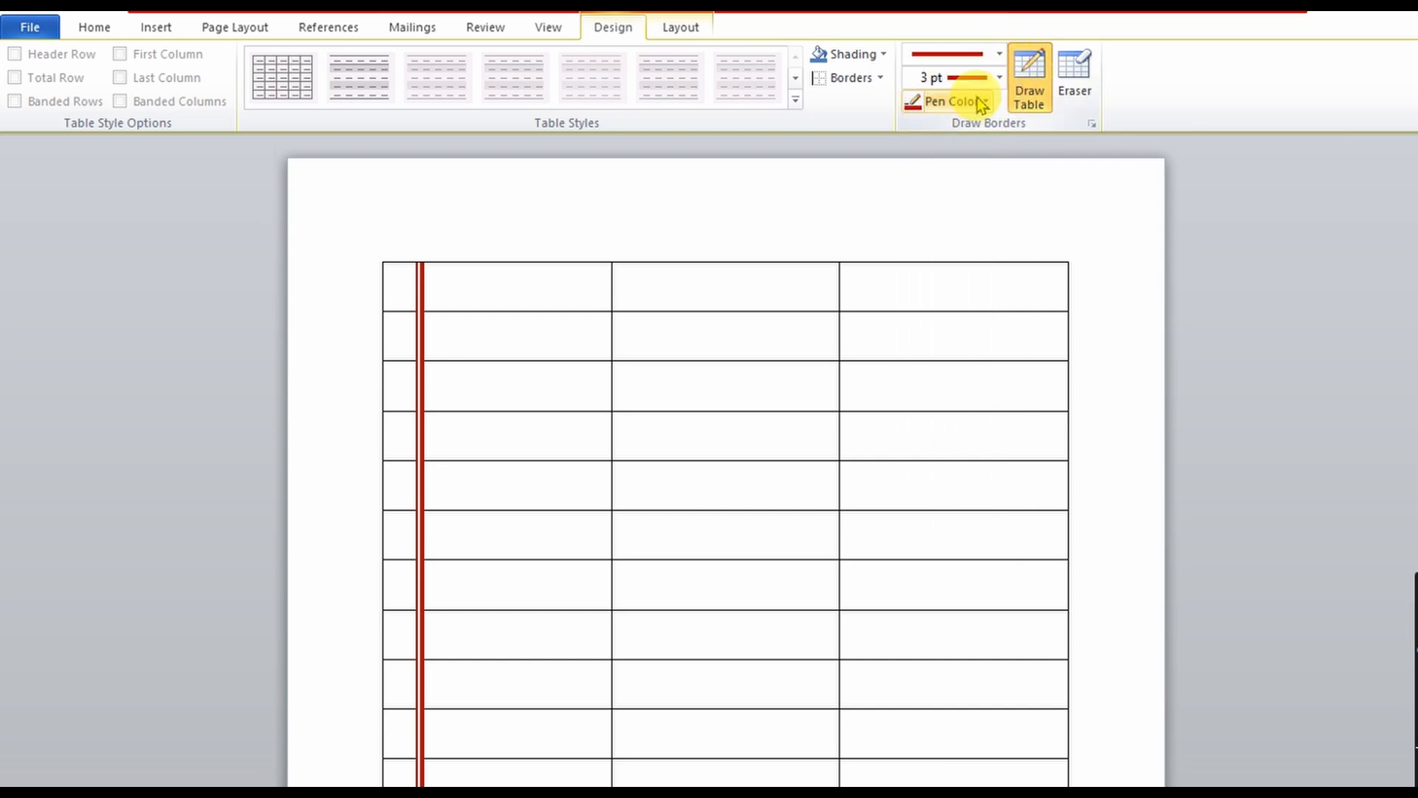
pyautogui.click(999, 78)
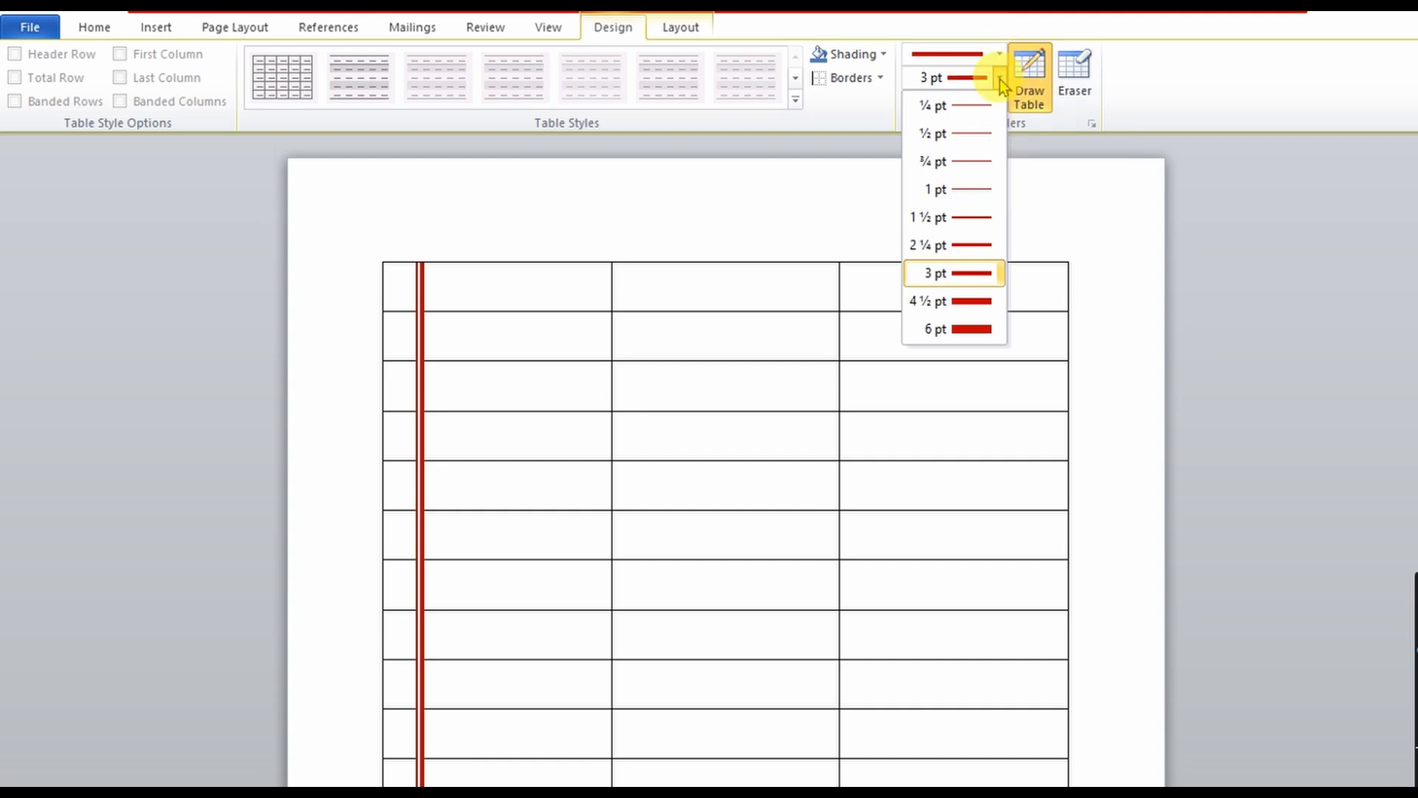
pyautogui.click(973, 131)
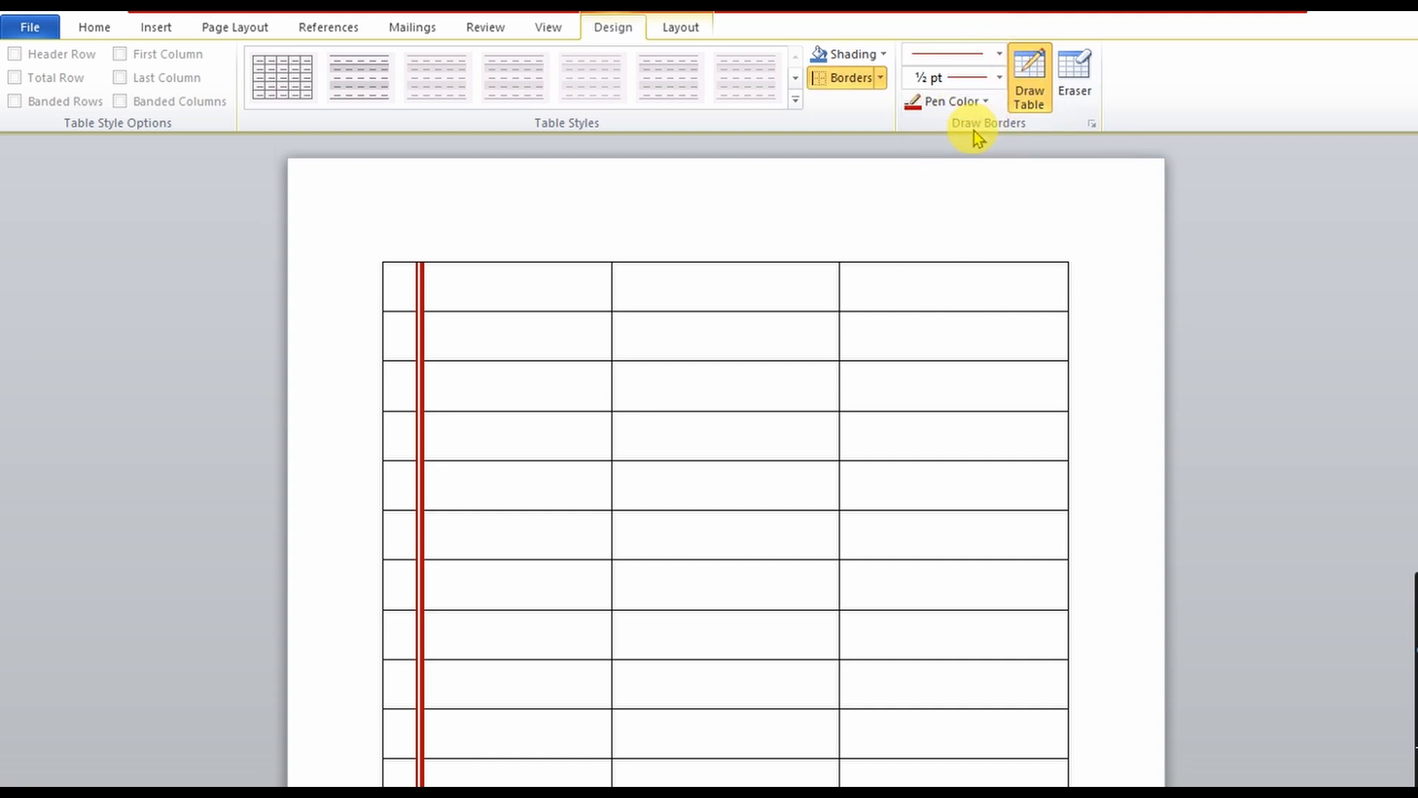
# - Try restyling the red double line row by row from the table's top with the ½ pt single-line pen
pyautogui.click(421, 338)
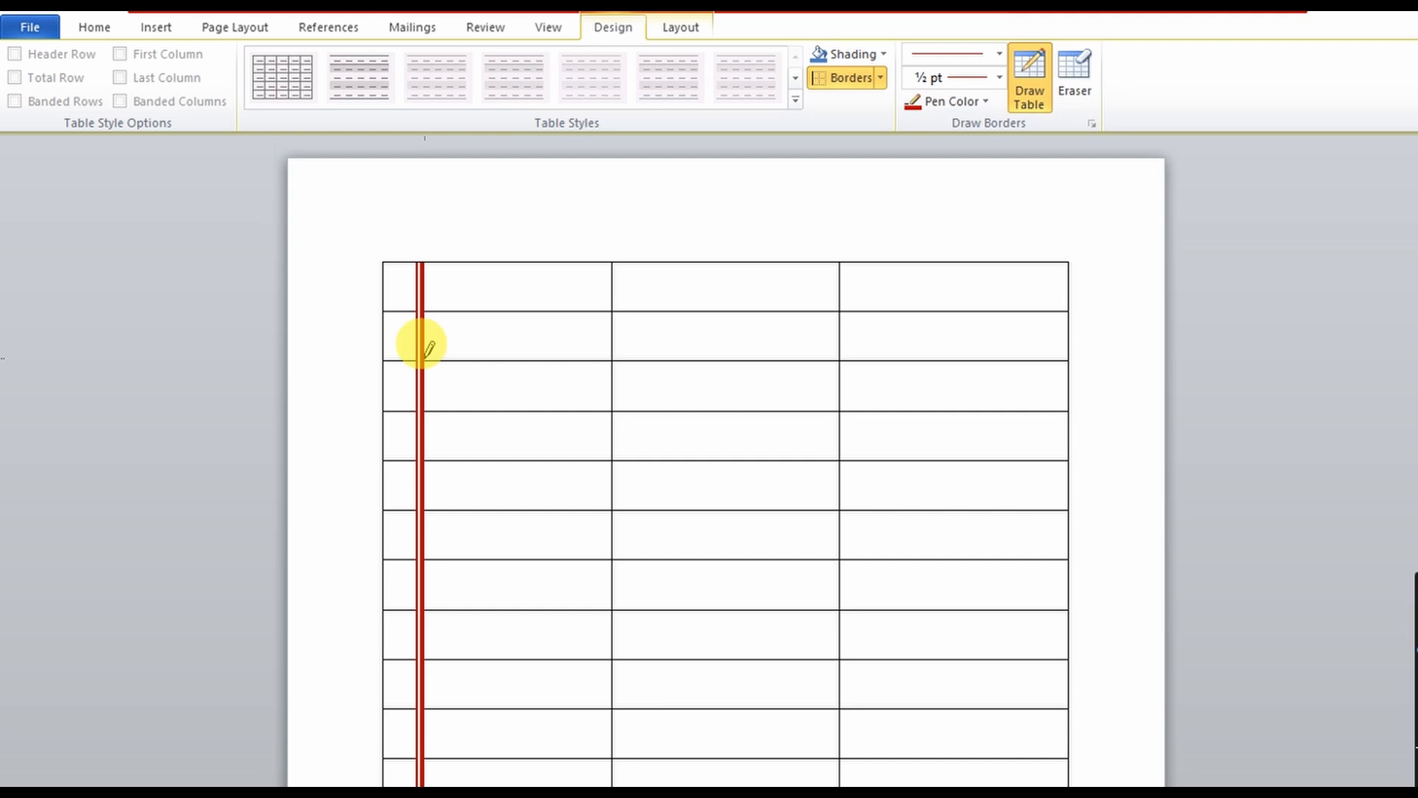
pyautogui.click(425, 284)
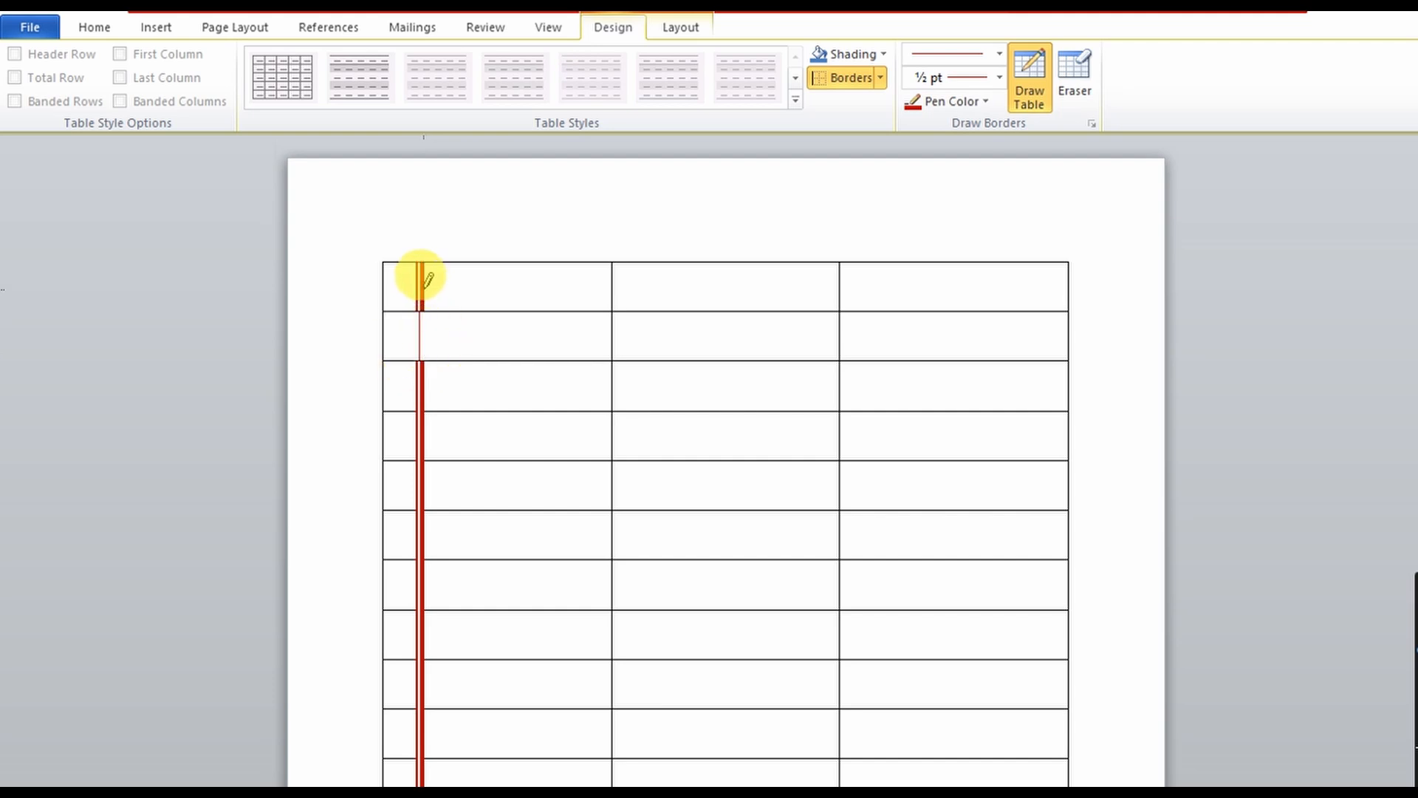
pyautogui.click(415, 279)
pyautogui.click(434, 393)
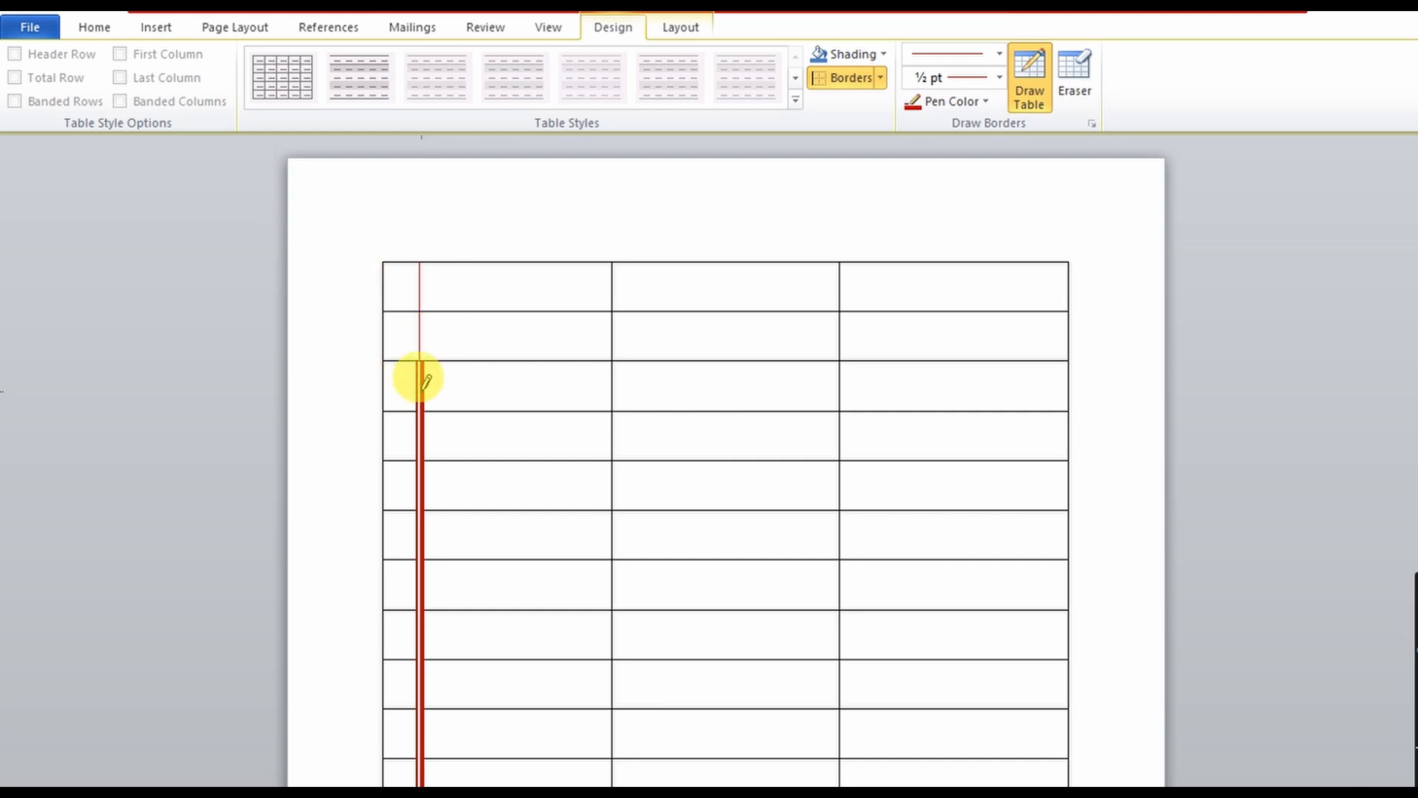
pyautogui.click(423, 436)
# - Draw a vertical ½ pt red line down the first page's first column, splitting off a narrow column at the table's outer edge
pyautogui.scroll(-5, 424, 438)
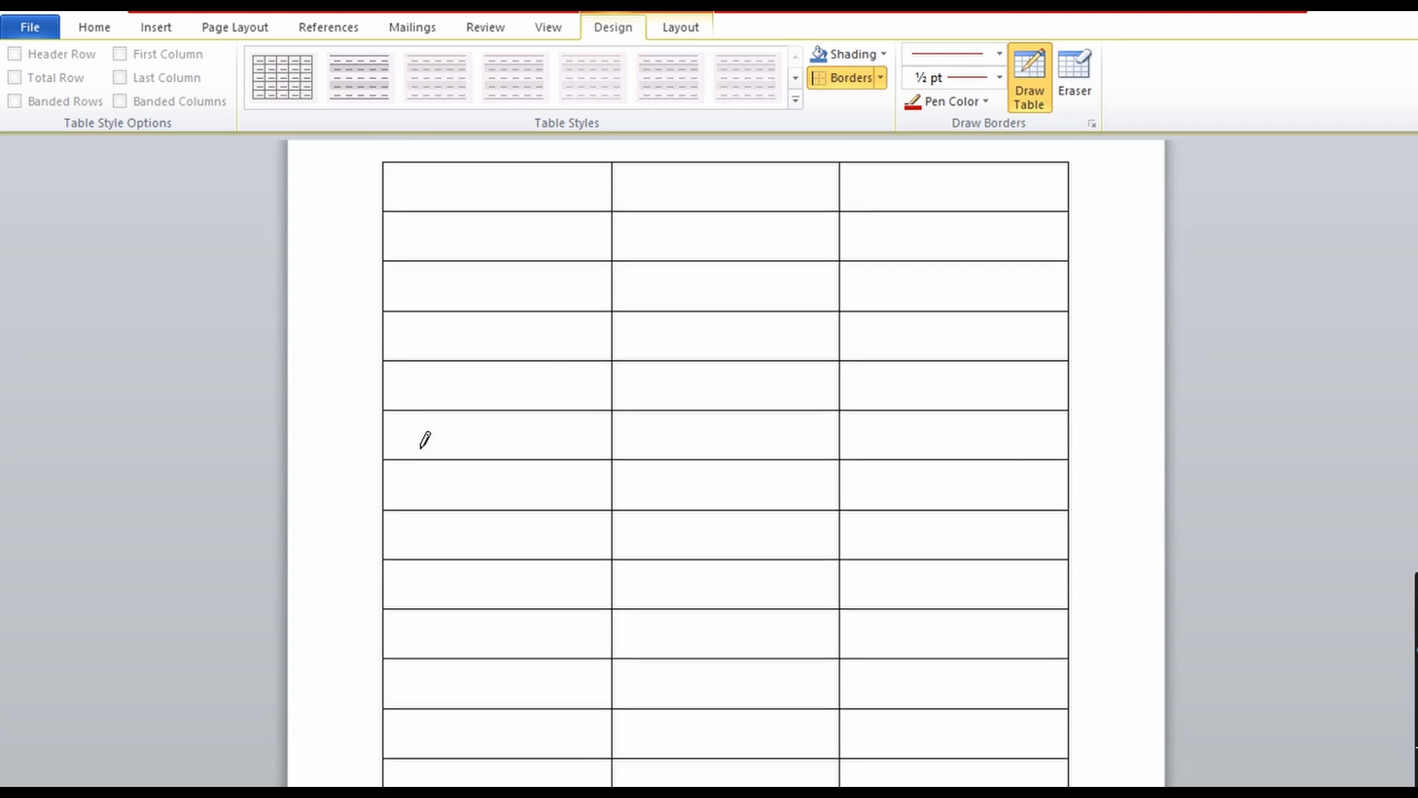
pyautogui.click(435, 164)
pyautogui.click(414, 163)
pyautogui.moveTo(414, 161)
pyautogui.mouseDown()
pyautogui.moveTo(416, 448)
pyautogui.moveTo(458, 669)
pyautogui.moveTo(399, 783)
pyautogui.moveTo(428, 589)
pyautogui.mouseUp()
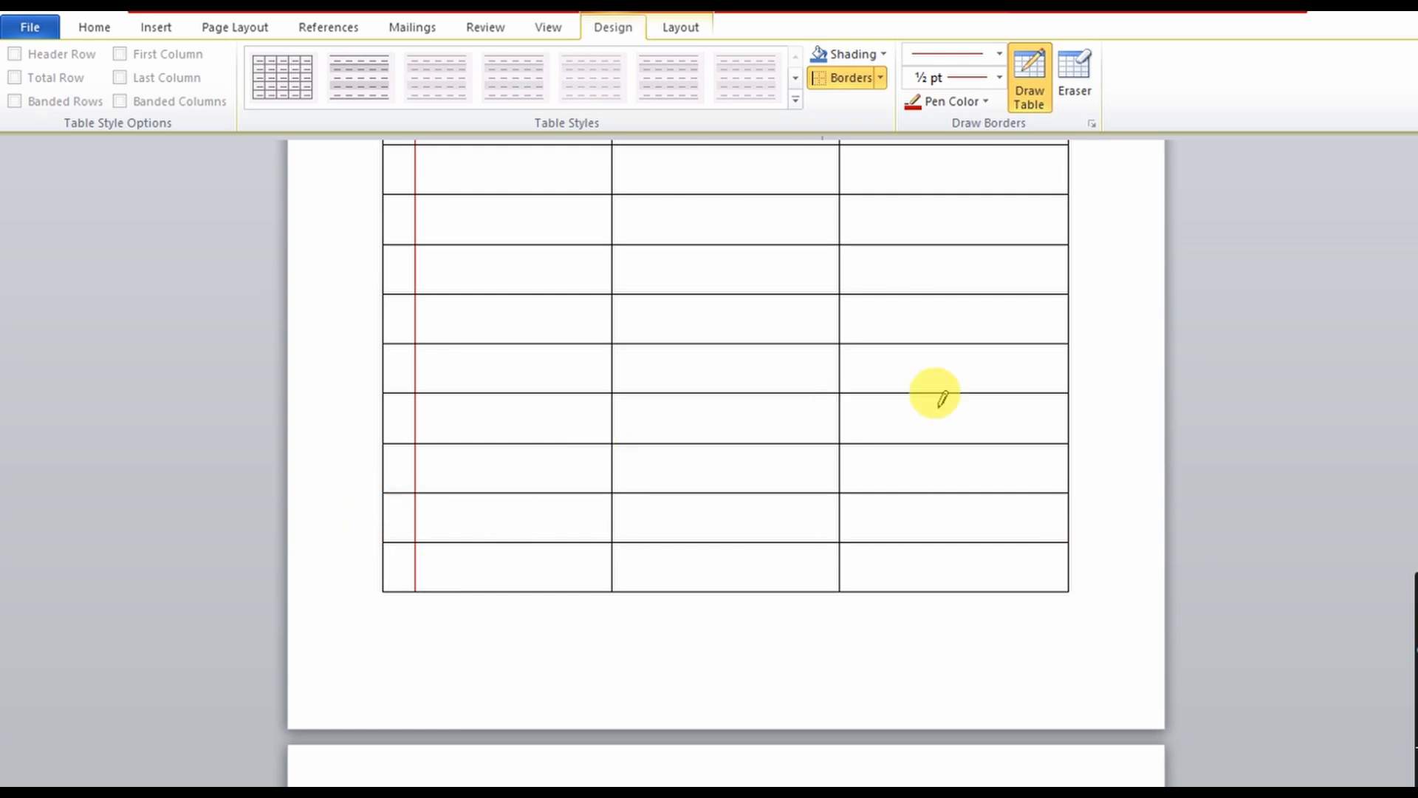
# - Draw the same vertical ½ pt red line down the first column on each of the table's following pages
pyautogui.moveTo(1416, 235); pyautogui.dragTo(1416, 282)
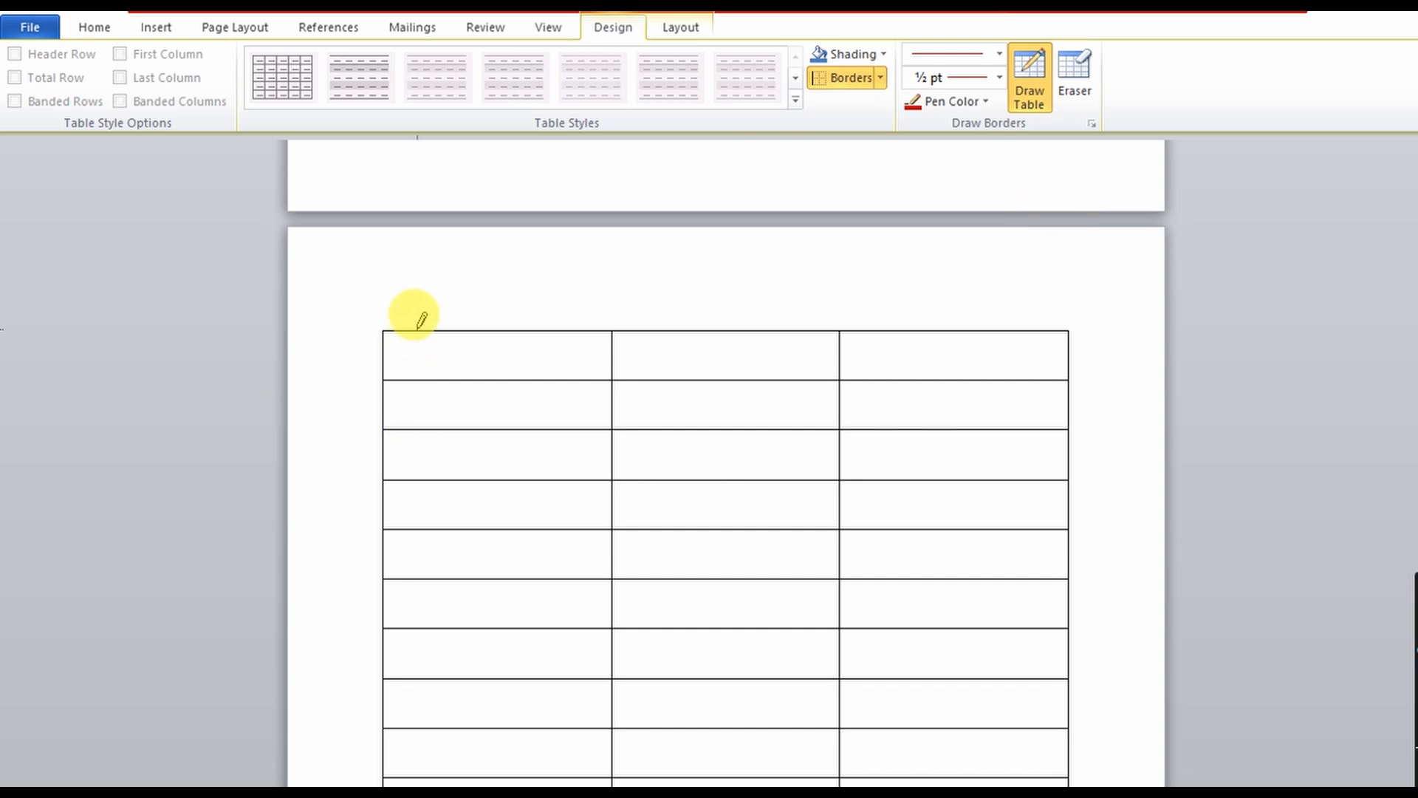
pyautogui.moveTo(418, 331)
pyautogui.mouseDown()
pyautogui.moveTo(418, 772)
pyautogui.moveTo(401, 779)
pyautogui.moveTo(419, 775)
pyautogui.moveTo(444, 585)
pyautogui.moveTo(428, 279)
pyautogui.moveTo(414, 576)
pyautogui.moveTo(446, 737)
pyautogui.moveTo(370, 611)
pyautogui.moveTo(429, 328)
pyautogui.mouseUp()
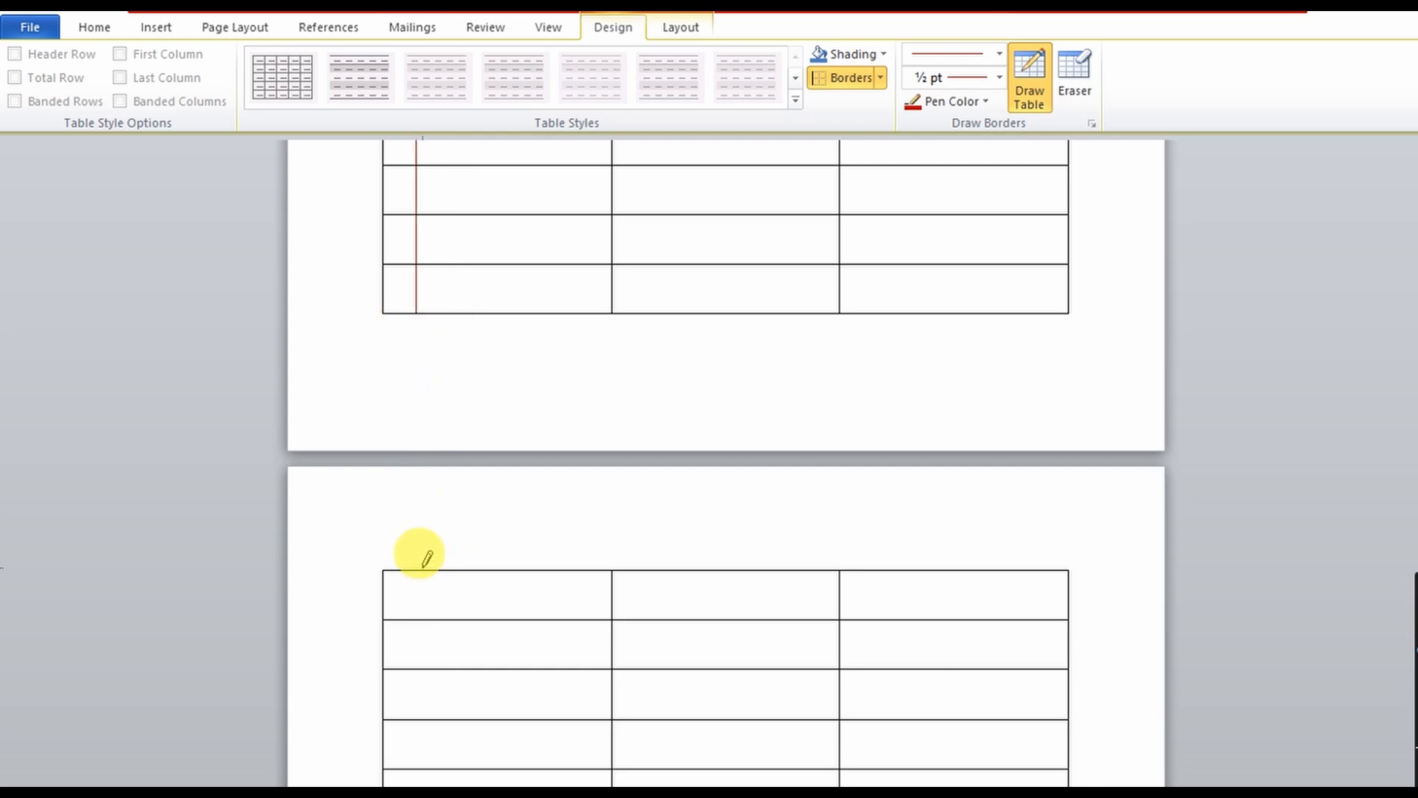
pyautogui.moveTo(421, 569)
pyautogui.mouseDown()
pyautogui.moveTo(458, 761)
pyautogui.moveTo(444, 779)
pyautogui.moveTo(386, 773)
pyautogui.moveTo(456, 576)
pyautogui.moveTo(443, 411)
pyautogui.moveTo(424, 454)
pyautogui.mouseUp()
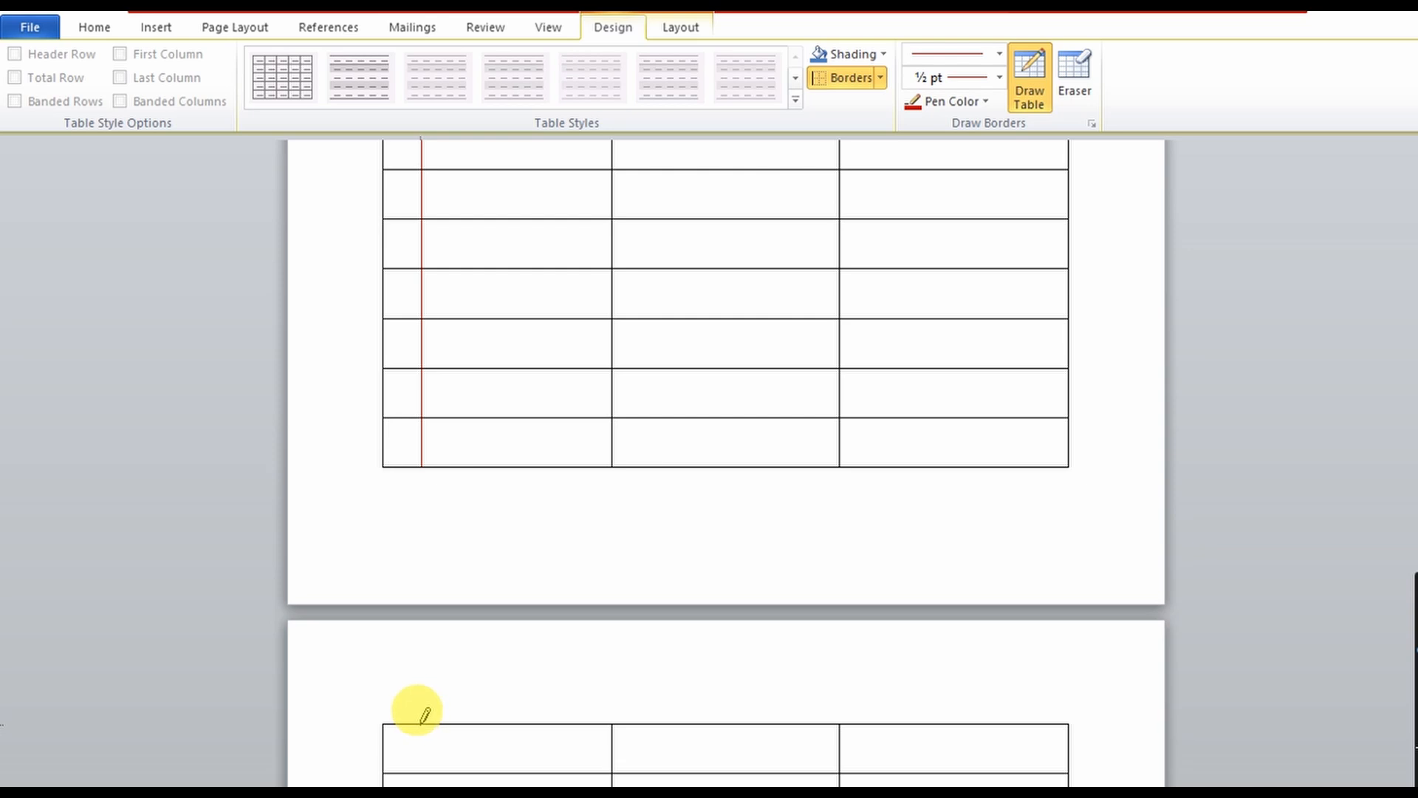
pyautogui.moveTo(416, 720)
pyautogui.mouseDown()
pyautogui.moveTo(420, 776)
pyautogui.moveTo(443, 775)
pyautogui.moveTo(396, 775)
pyautogui.moveTo(443, 563)
pyautogui.moveTo(419, 405)
pyautogui.mouseUp()
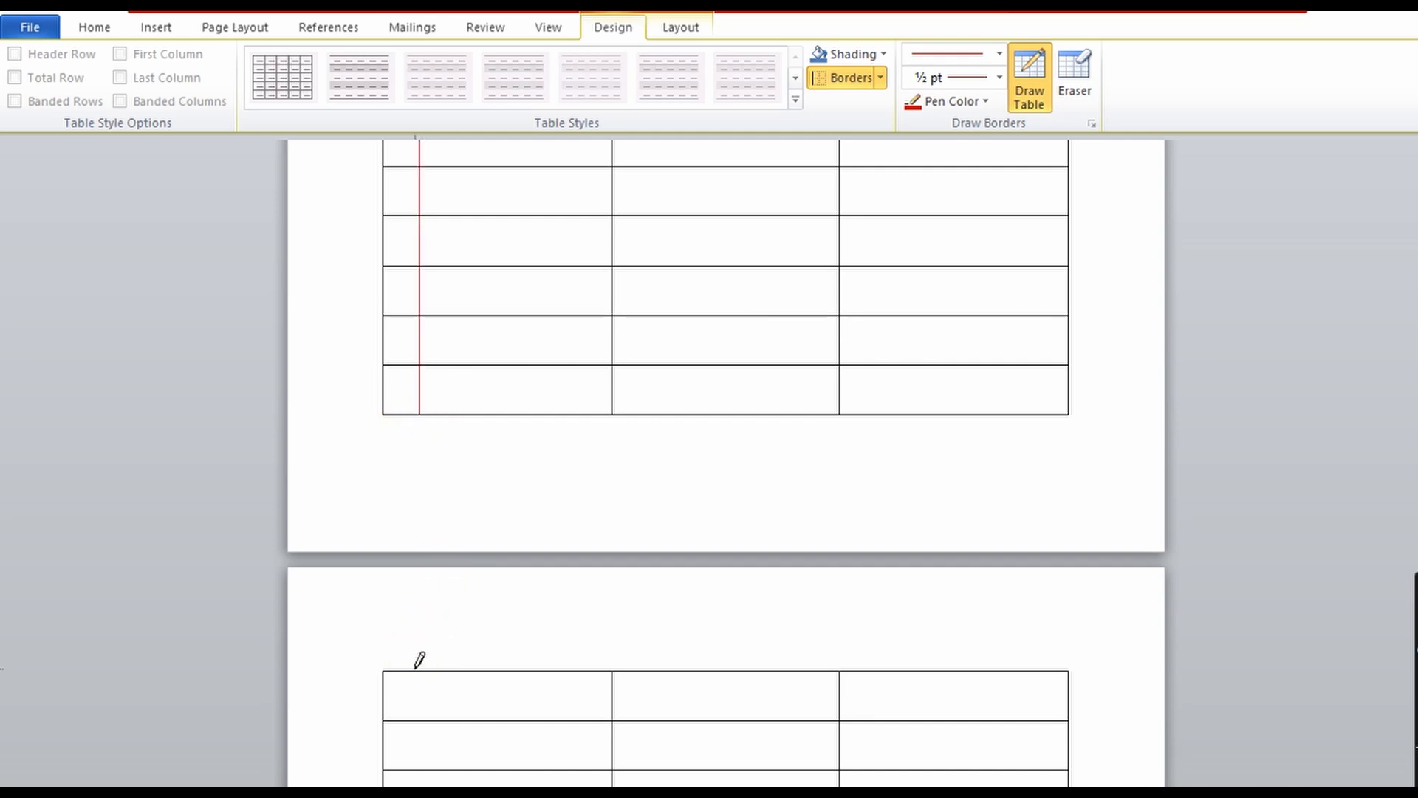
pyautogui.moveTo(419, 659)
pyautogui.mouseDown()
pyautogui.moveTo(441, 781)
pyautogui.moveTo(411, 778)
pyautogui.moveTo(433, 769)
pyautogui.moveTo(415, 494)
pyautogui.moveTo(414, 509)
pyautogui.mouseUp()
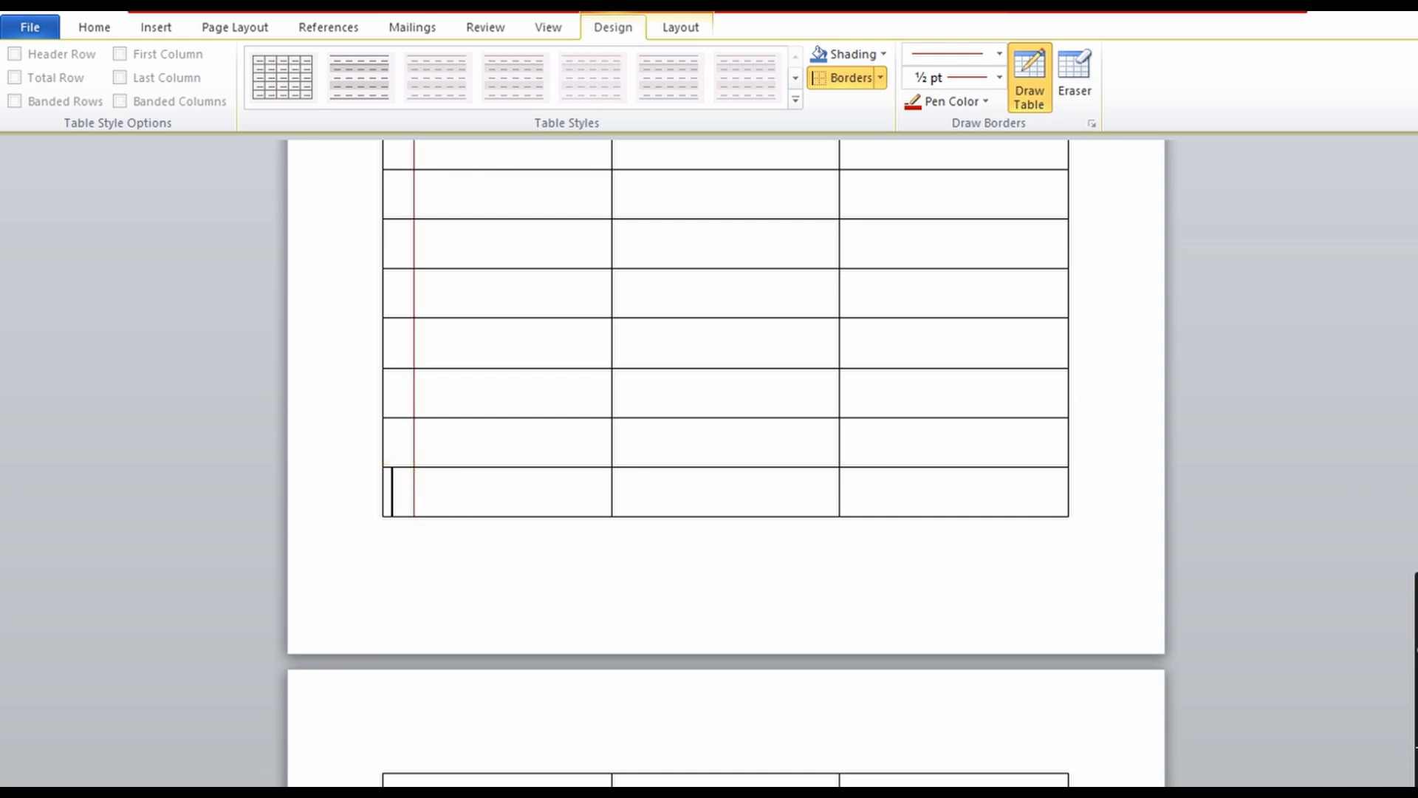
# - Leave table drawing and enter the heading ITEMS in the second cell of the table's first row
pyautogui.moveTo(1415, 607); pyautogui.dragTo(1414, 620)
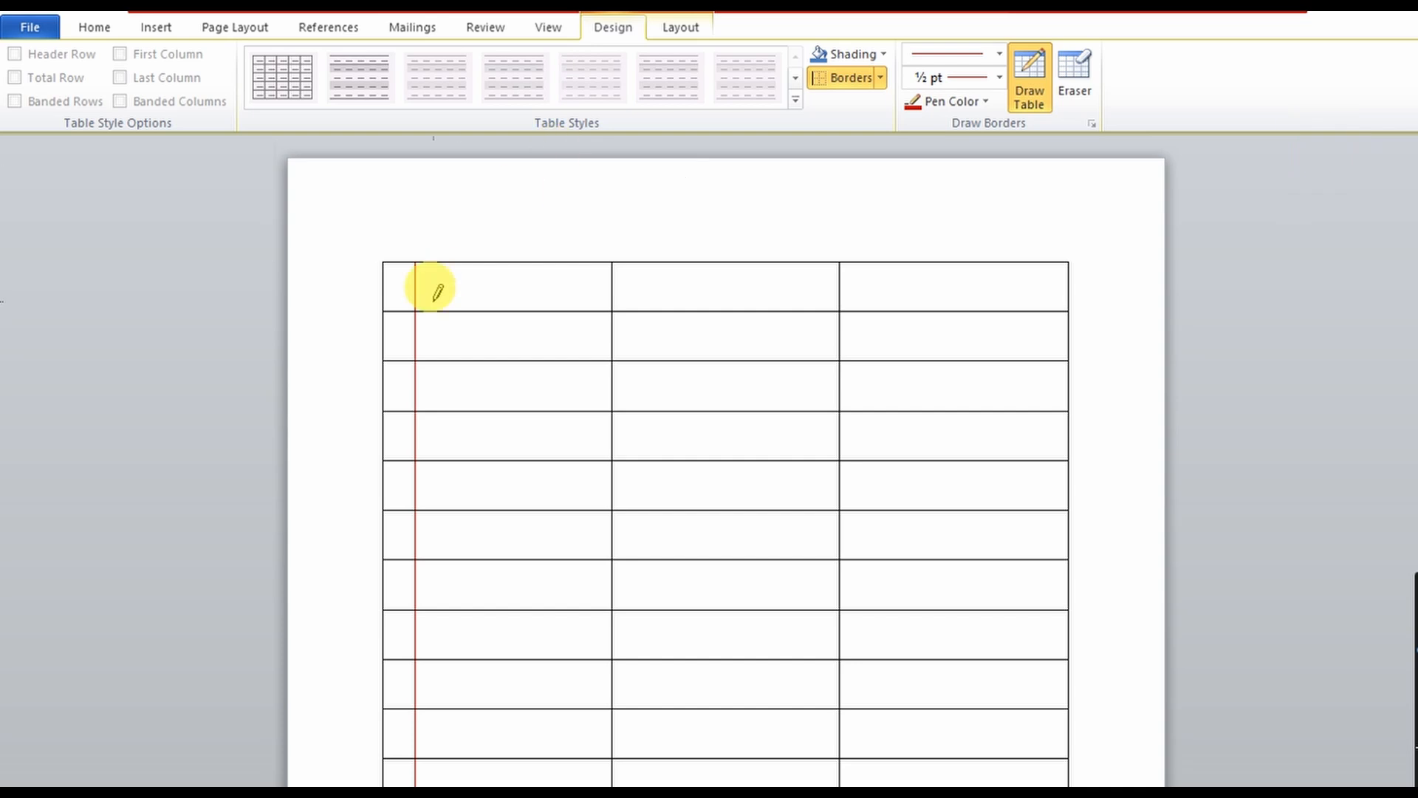
pyautogui.press('Escape')
pyautogui.write('T')
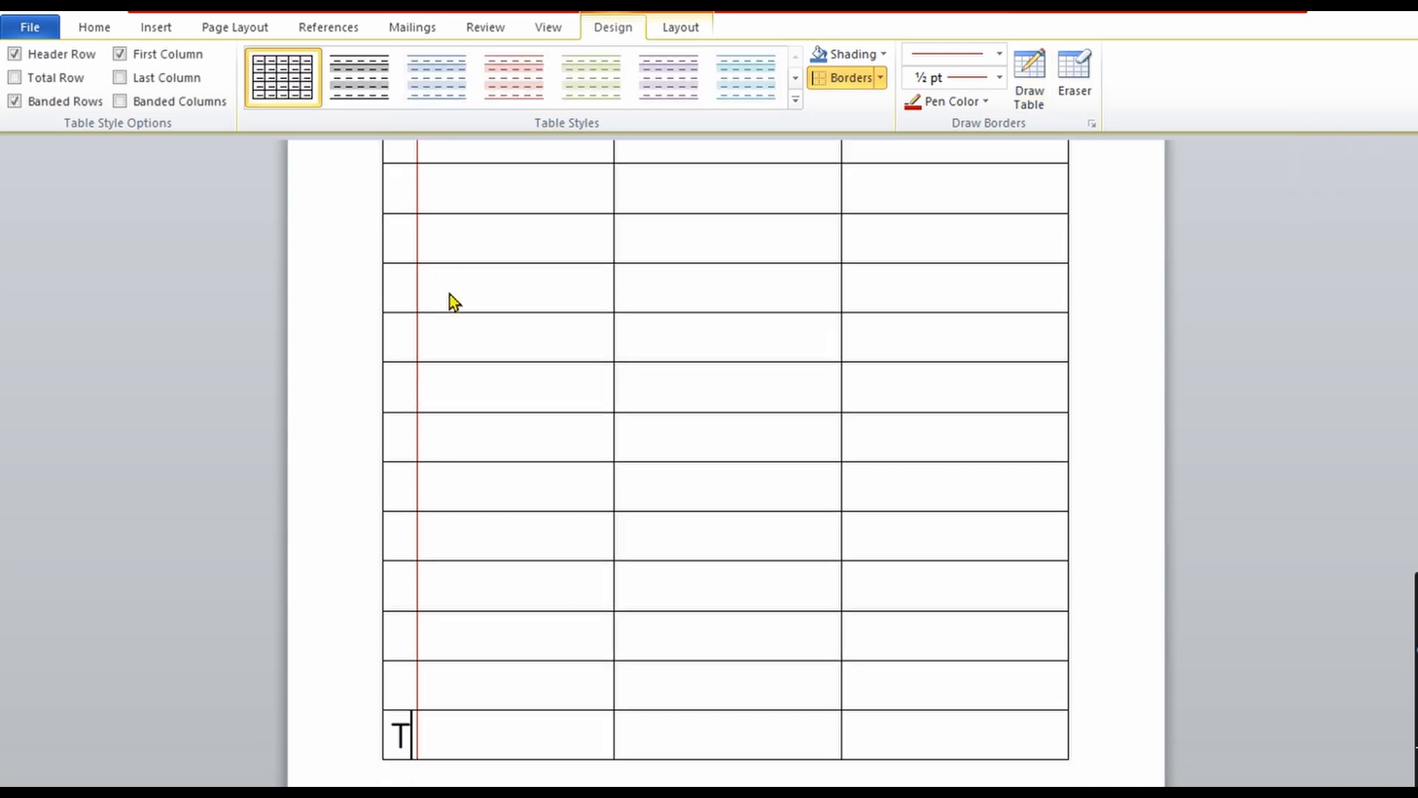
pyautogui.press('BackSpace')
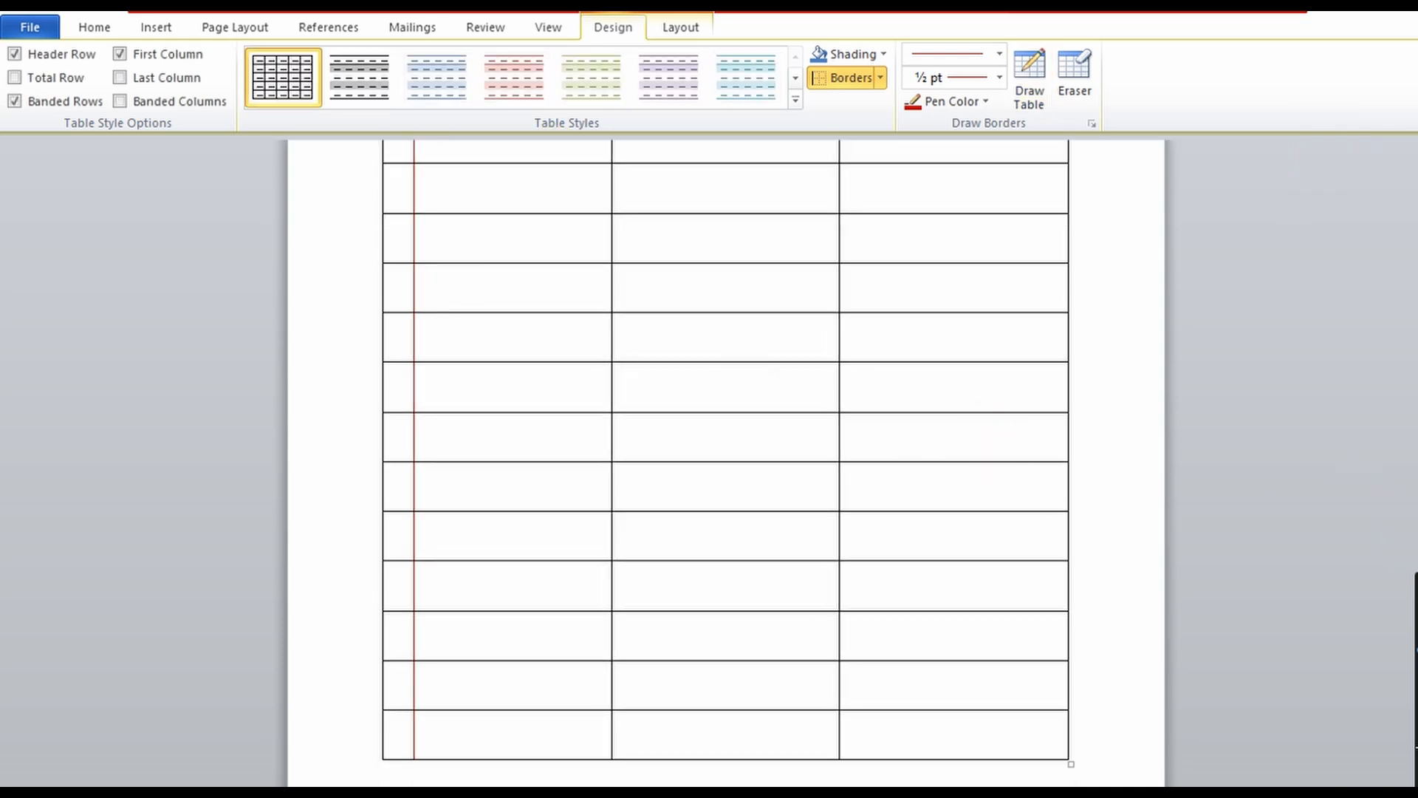
pyautogui.moveTo(1416, 580)
pyautogui.mouseDown()
pyautogui.moveTo(1415, 243)
pyautogui.moveTo(1415, 573)
pyautogui.mouseUp()
pyautogui.click(451, 296)
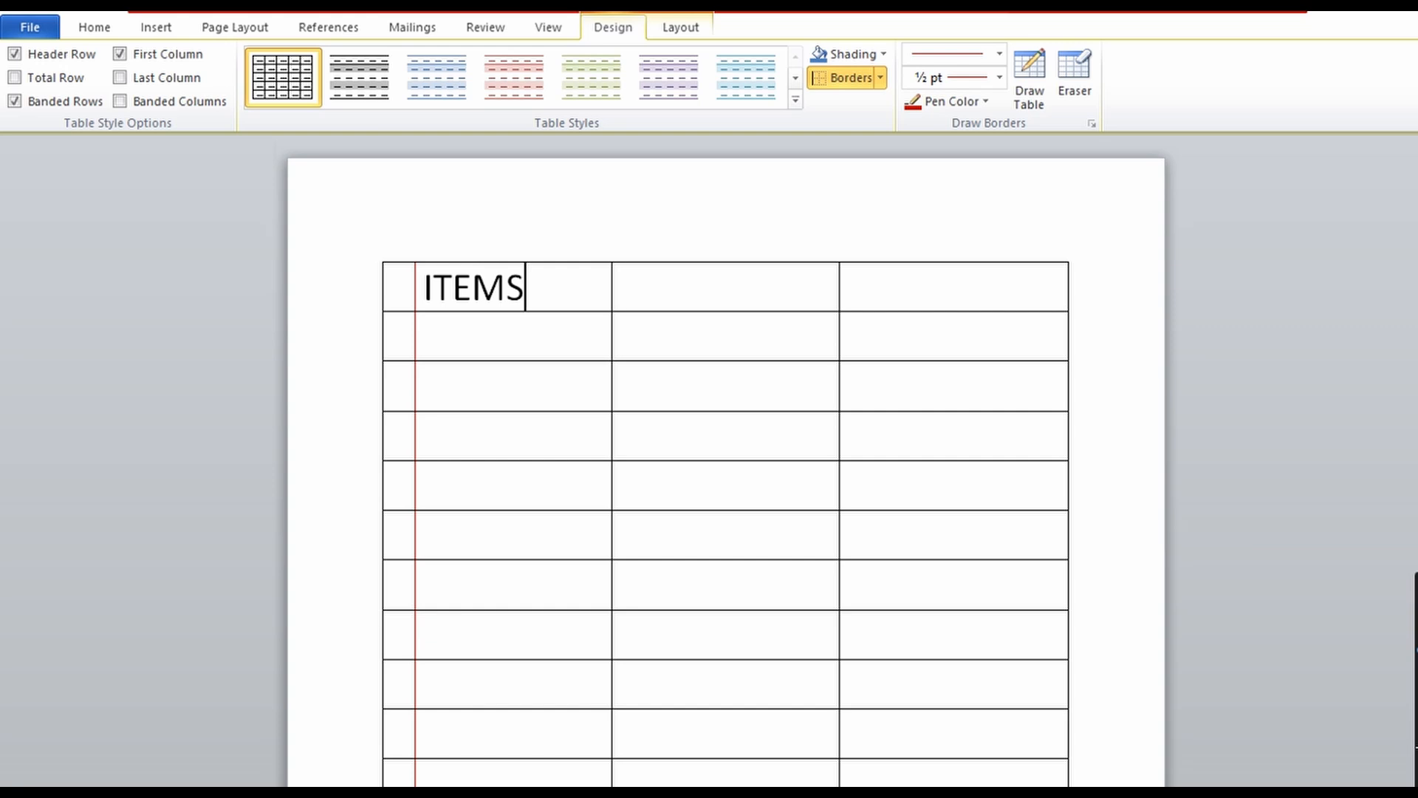
# - Enter the heading No in the narrow first cell of the table's first row
pyautogui.click(397, 286)
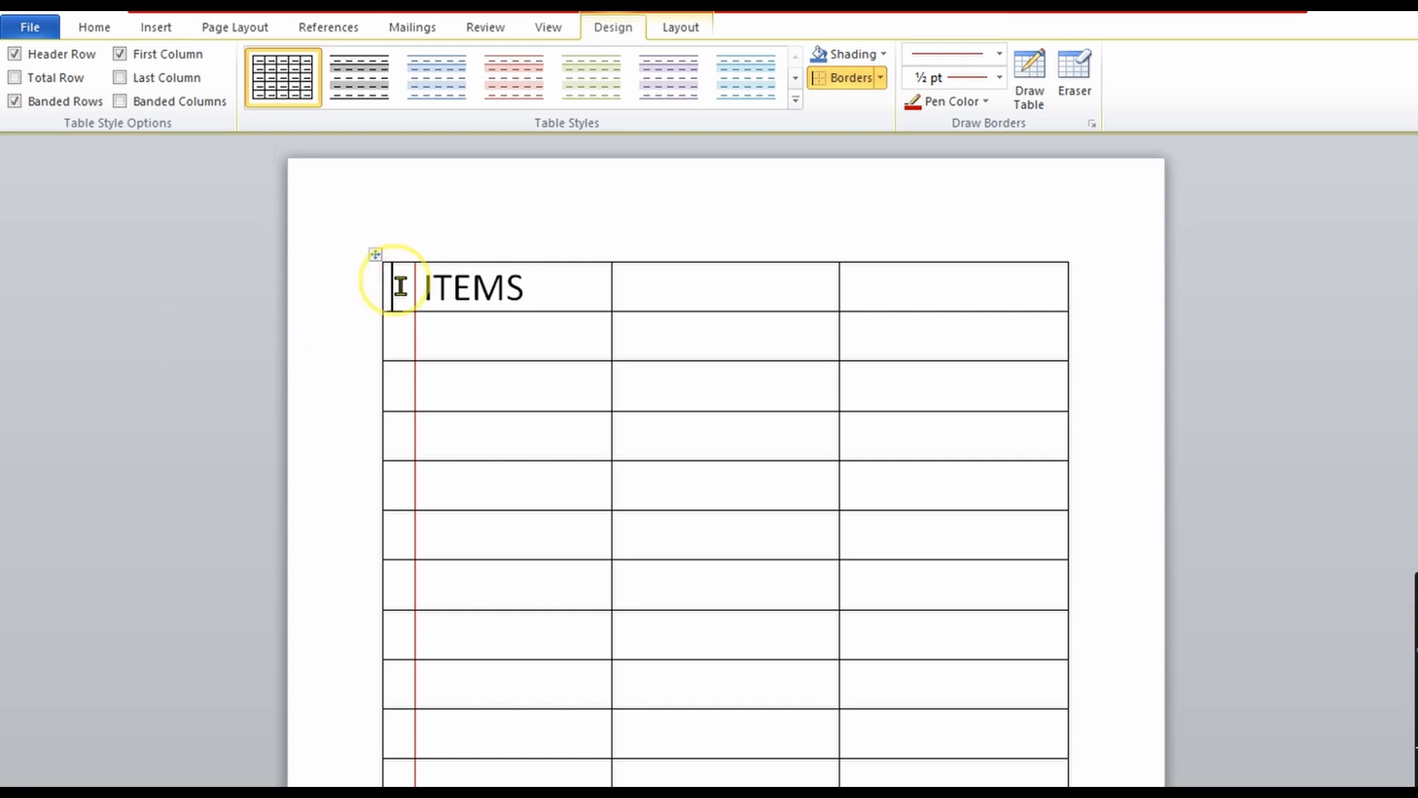
pyautogui.write('NO')
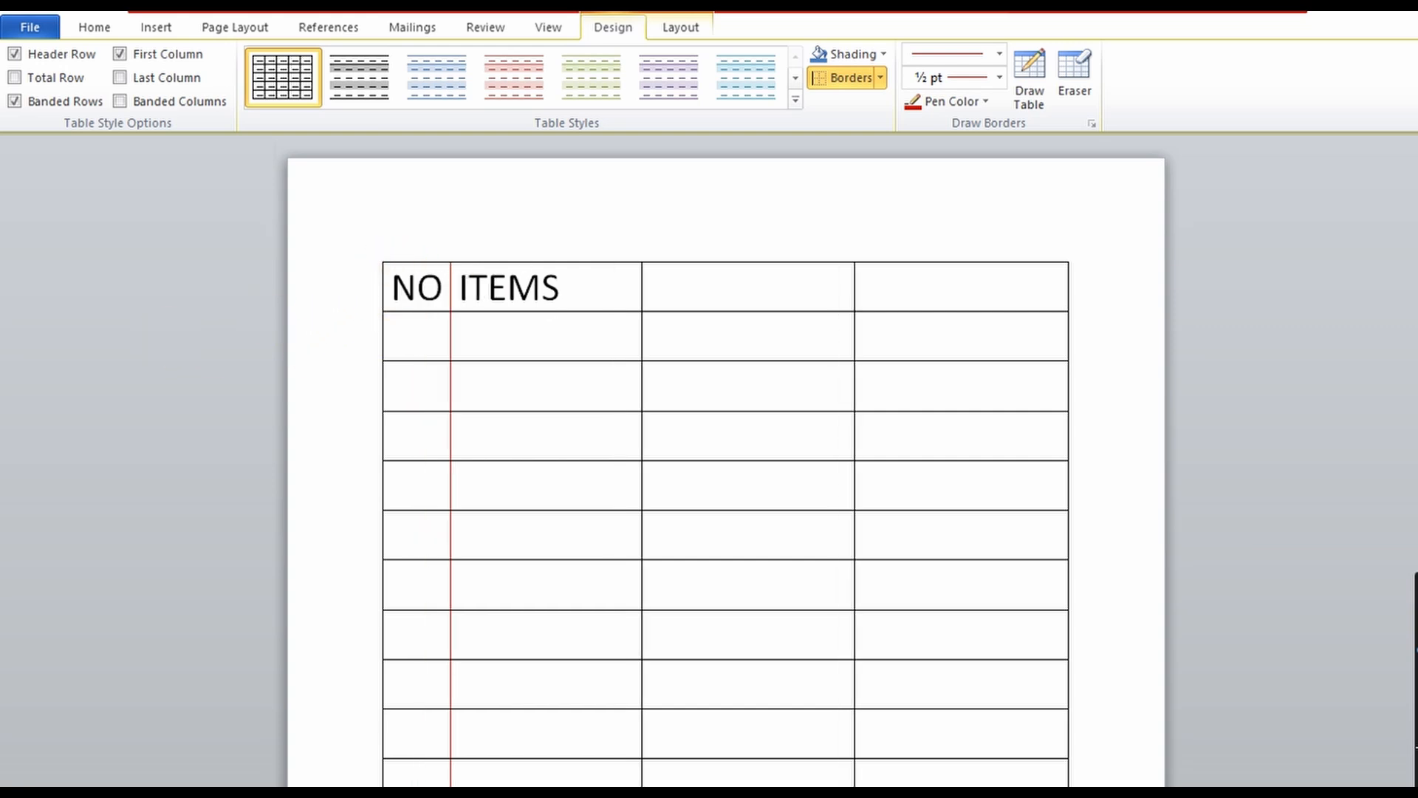
pyautogui.press('BackSpace')
pyautogui.click(397, 285)
pyautogui.write('o')
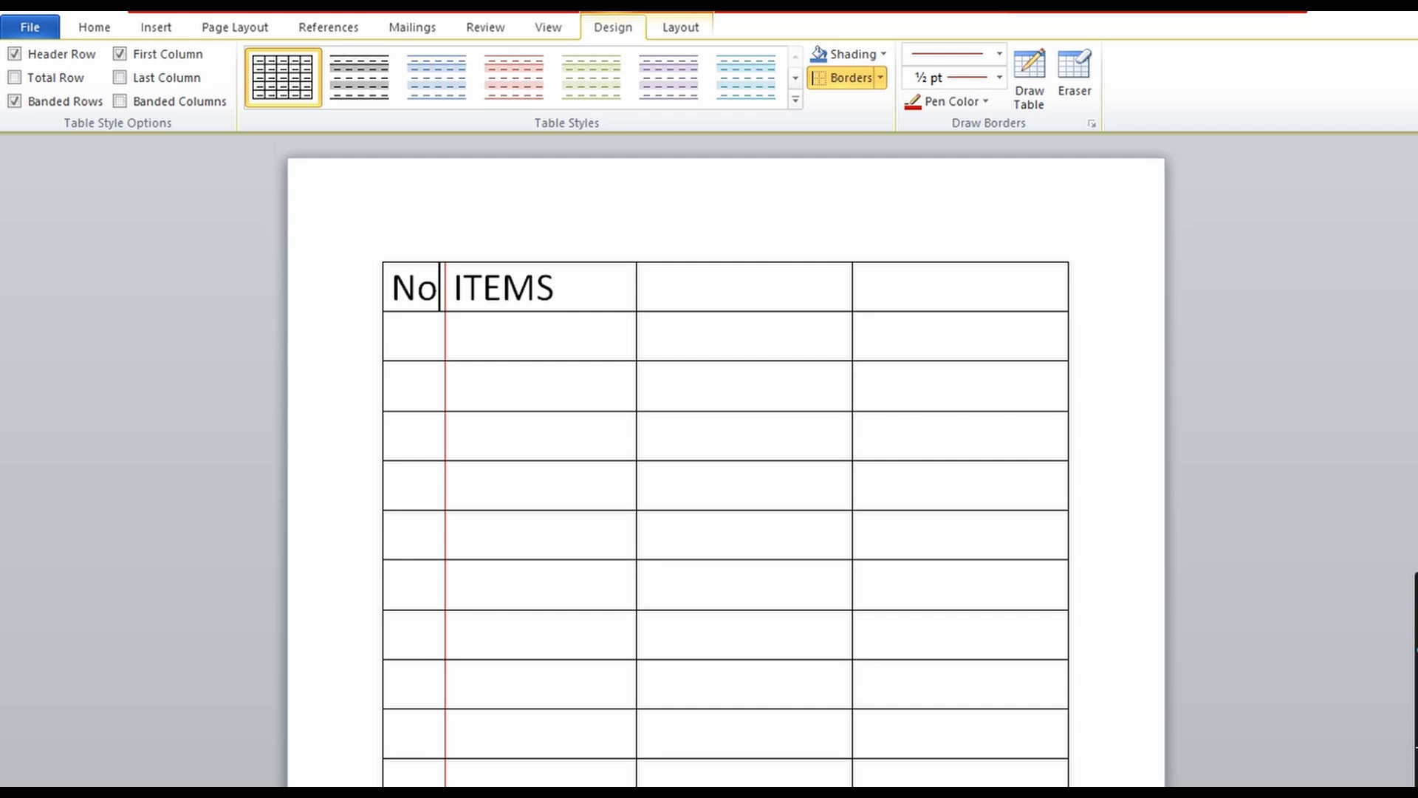
# - Try numbering the first row below the headings 1. and entering Chair as its item
pyautogui.click(435, 329)
pyautogui.write('1.')
pyautogui.press('Tab')
pyautogui.write('ch')
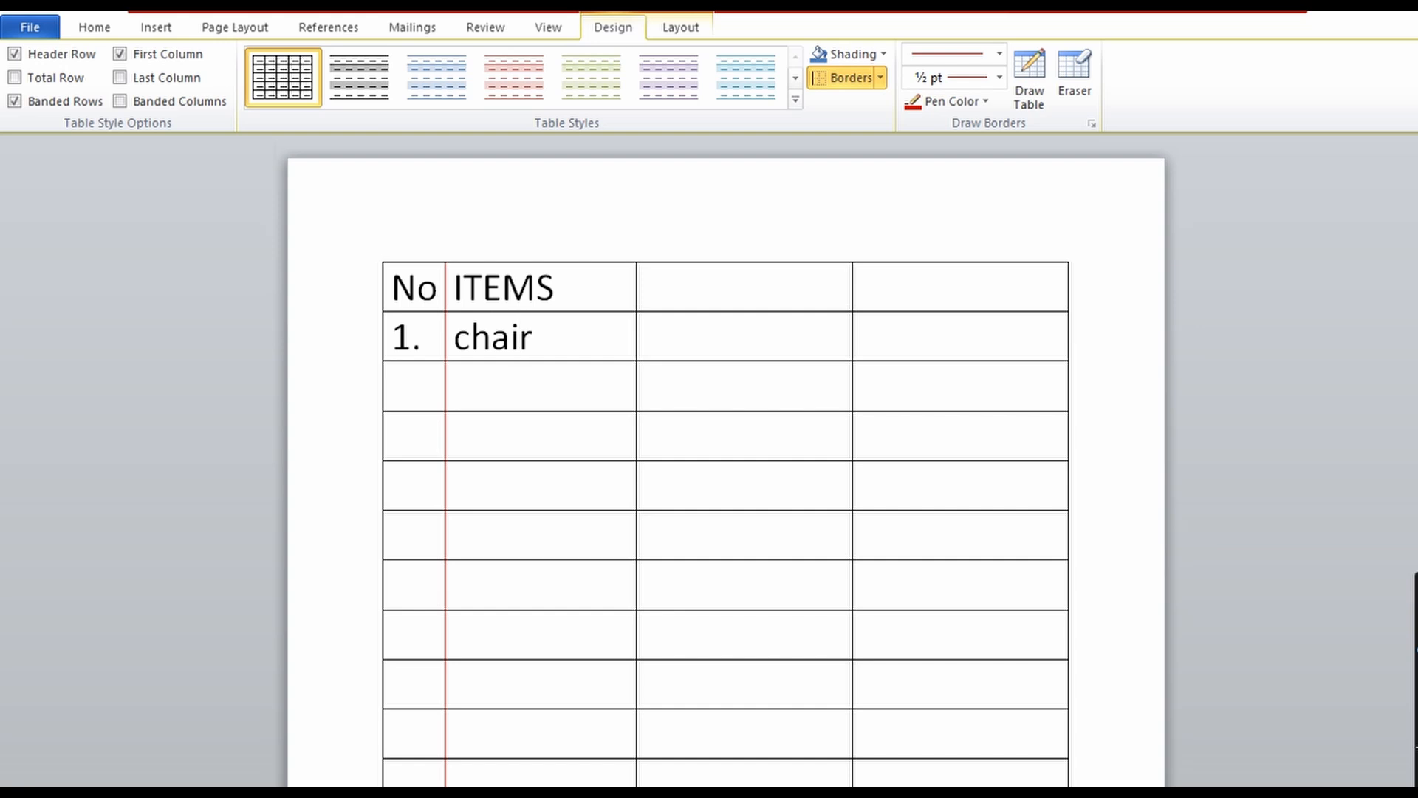
pyautogui.press('Down')
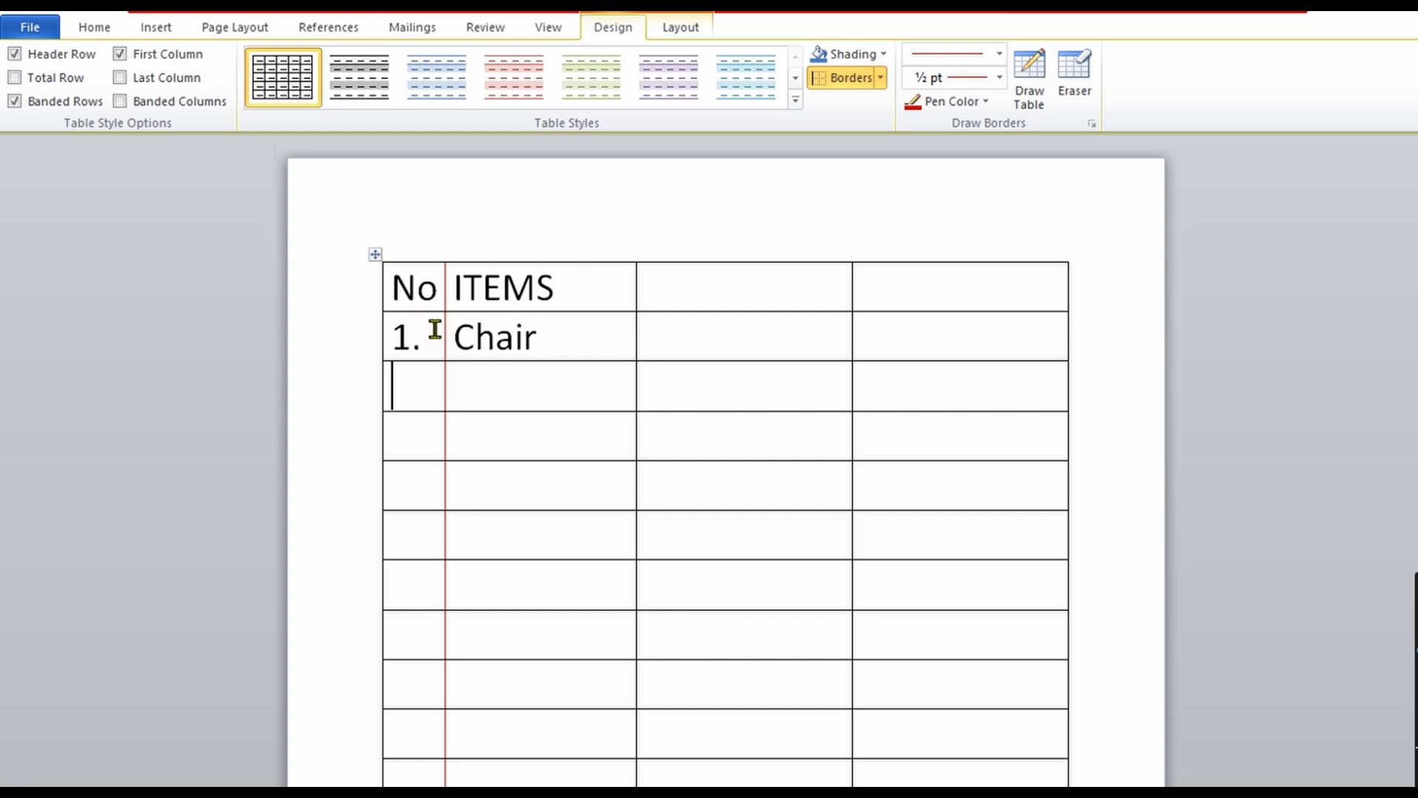
# - Try numbering the next row 2, and undo the entries in both rows below the headings
pyautogui.press('Left')
pyautogui.write('2')
pyautogui.press('Tab')
pyautogui.hotkey('ctrl', 'z')
pyautogui.hotkey('ctrl', 'z')
pyautogui.hotkey('ctrl', 'z')
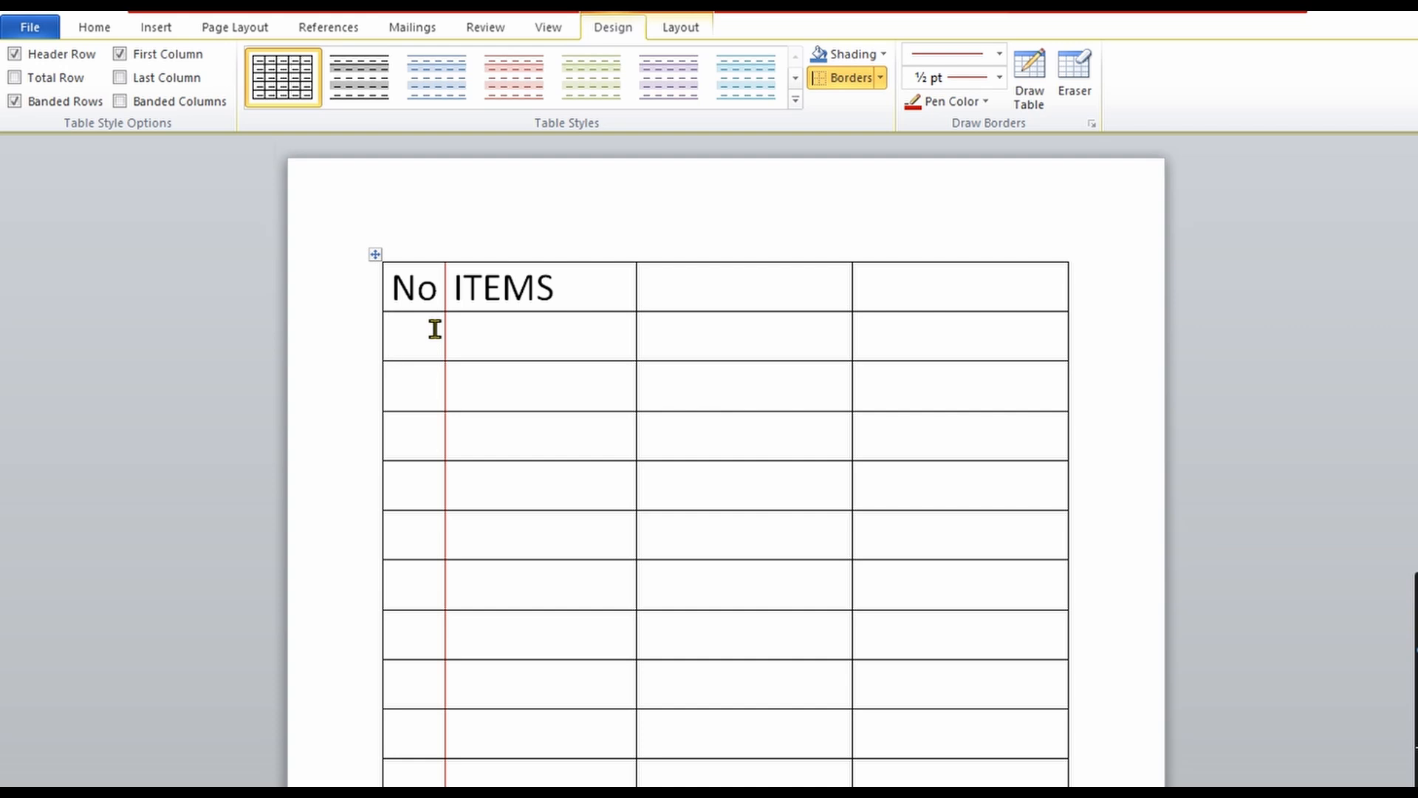
pyautogui.click(435, 328)
pyautogui.moveTo(391, 321); pyautogui.dragTo(414, 443)
pyautogui.click(417, 442)
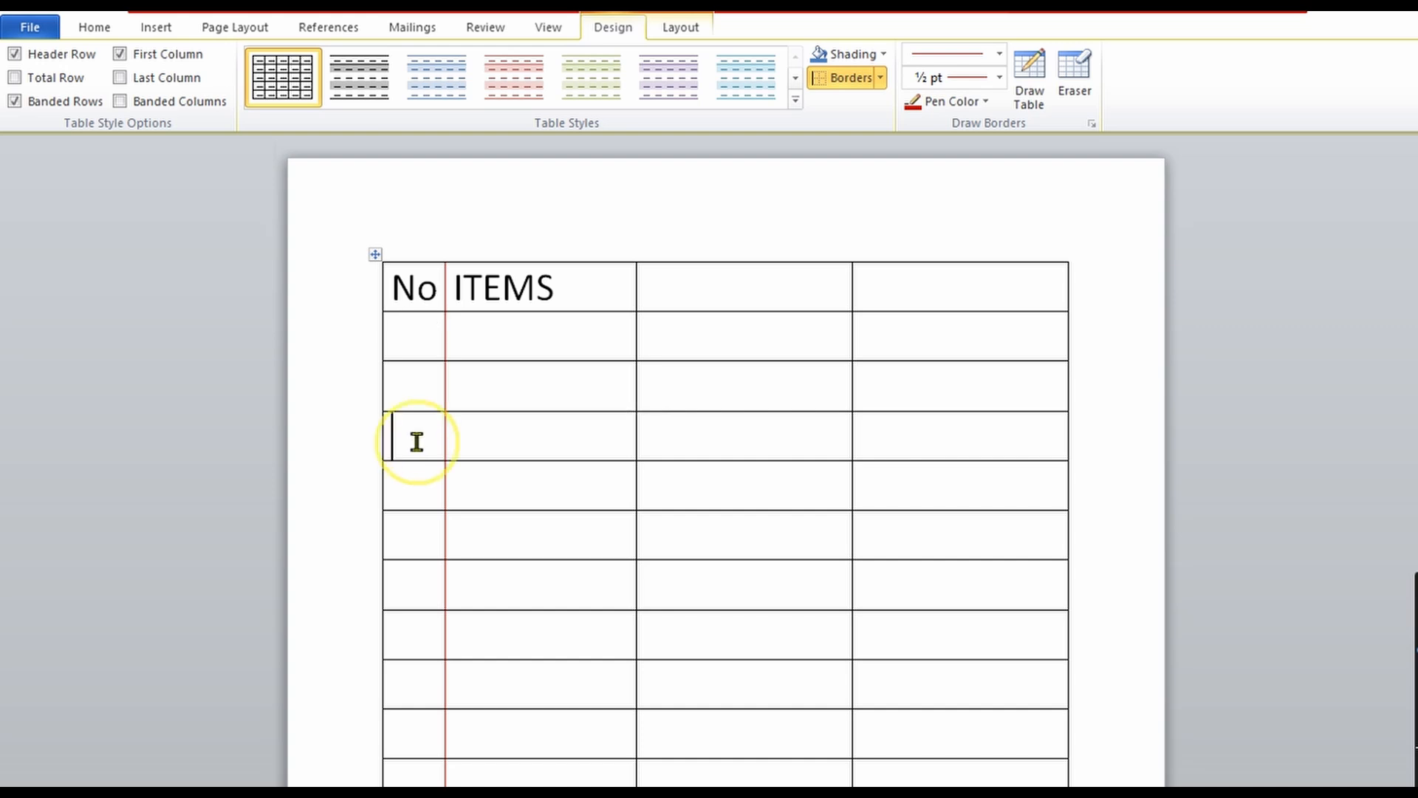
pyautogui.click(397, 332)
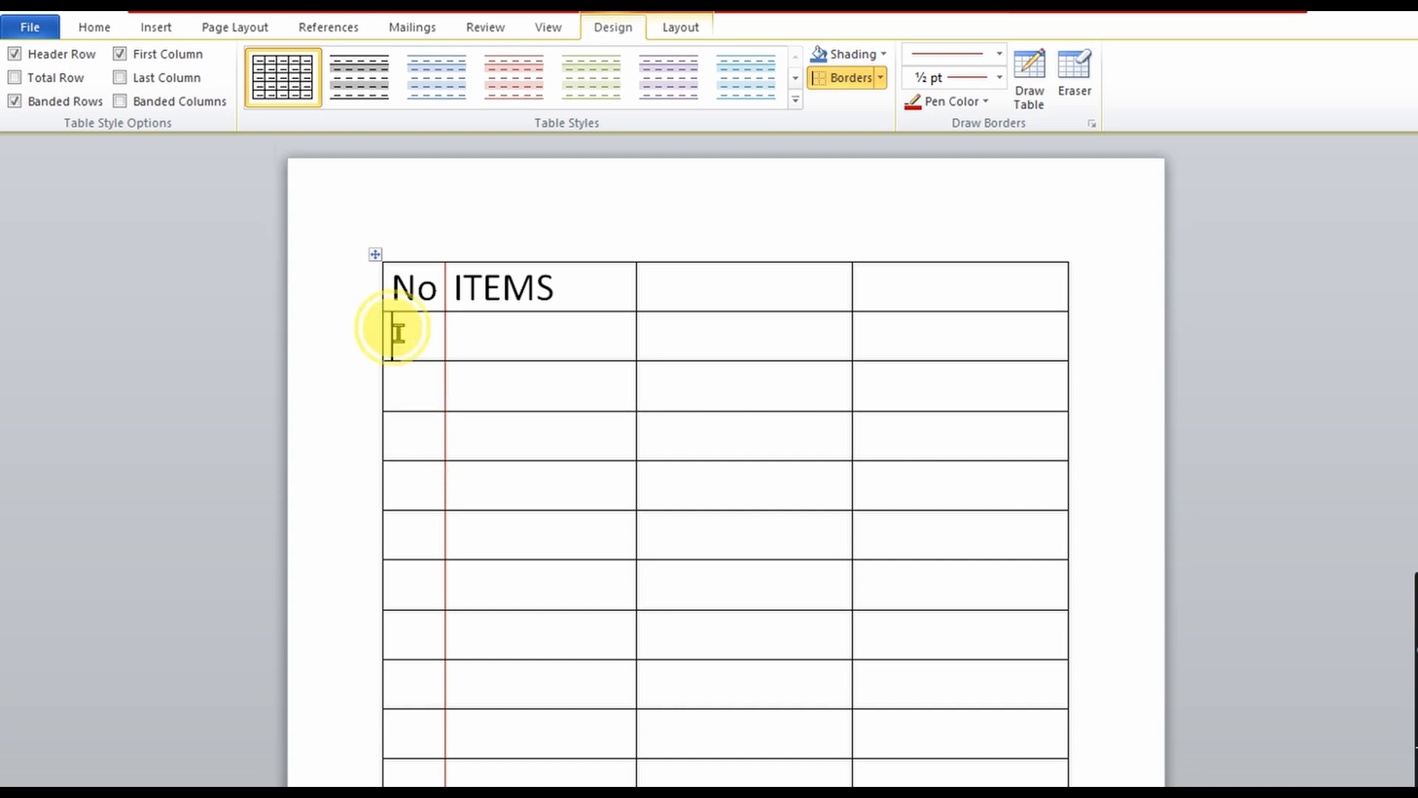
pyautogui.moveTo(397, 333); pyautogui.dragTo(431, 551)
pyautogui.click(383, 335)
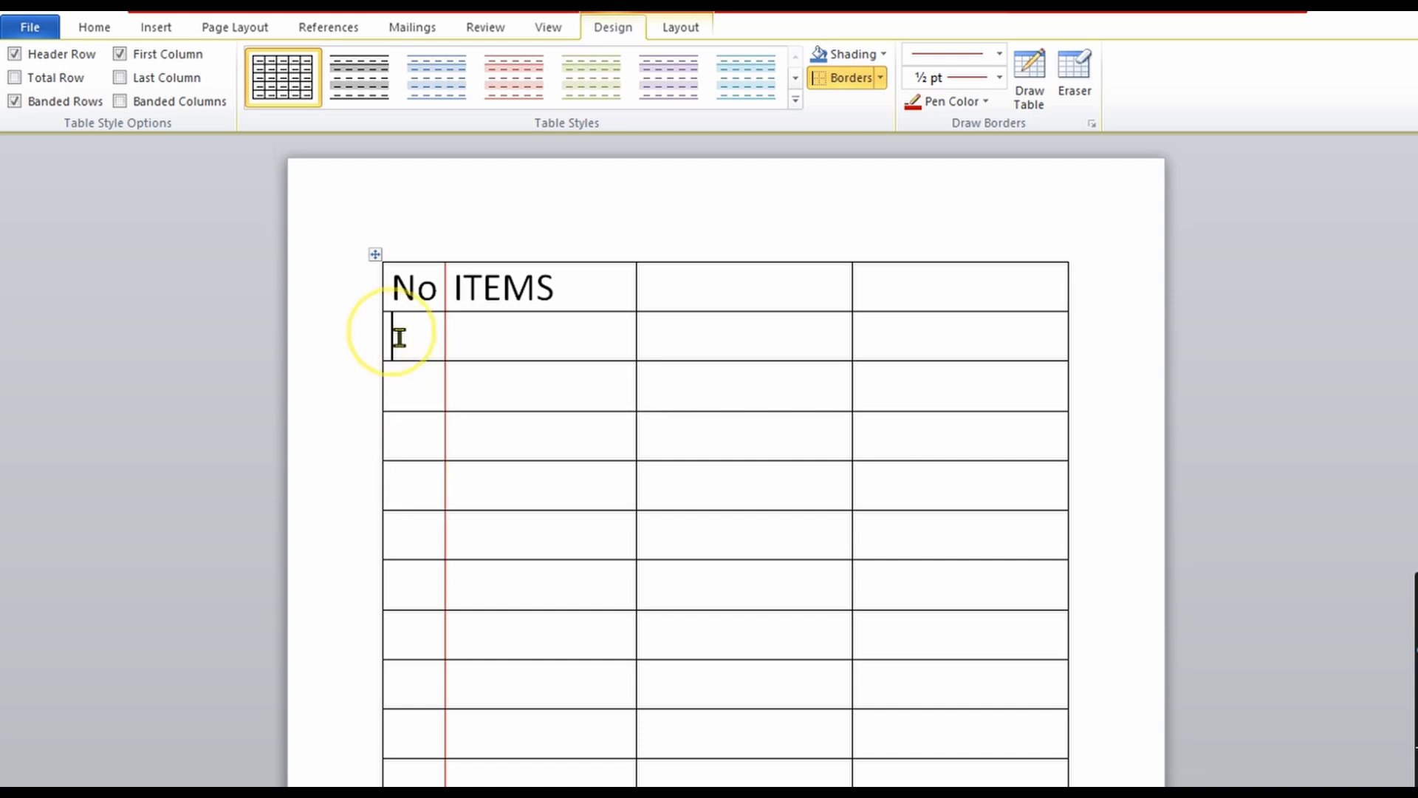
pyautogui.rightClick(399, 337)
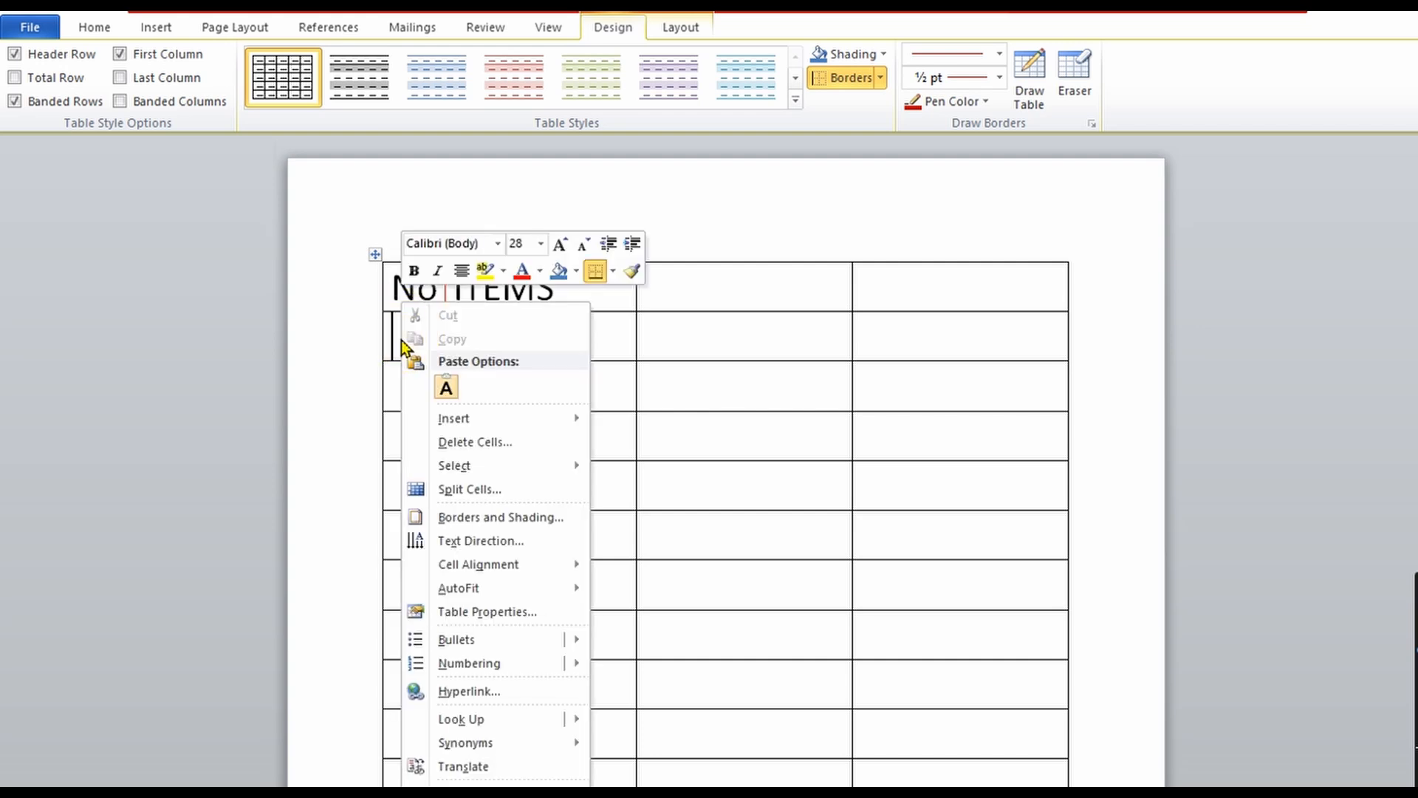
pyautogui.moveTo(470, 466)
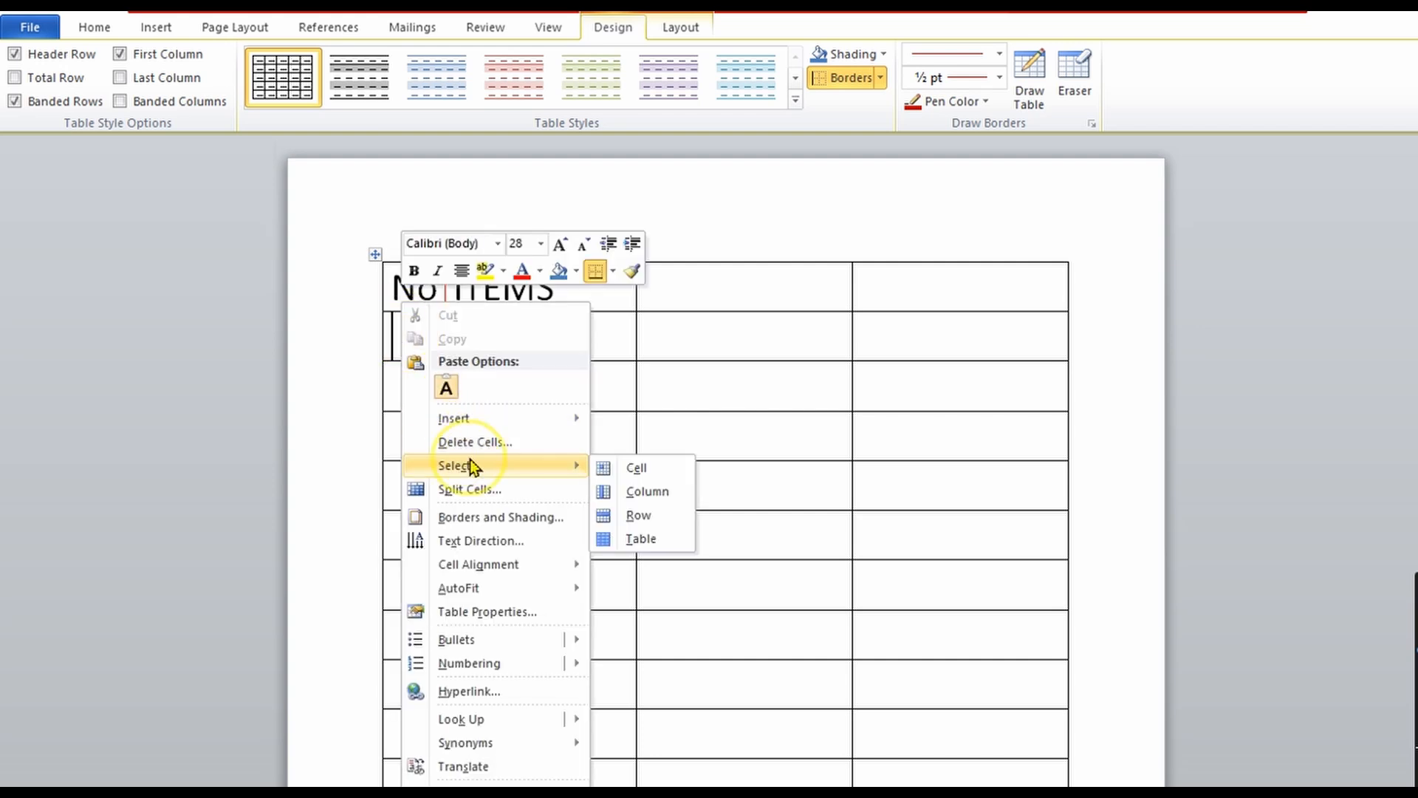
pyautogui.click(643, 493)
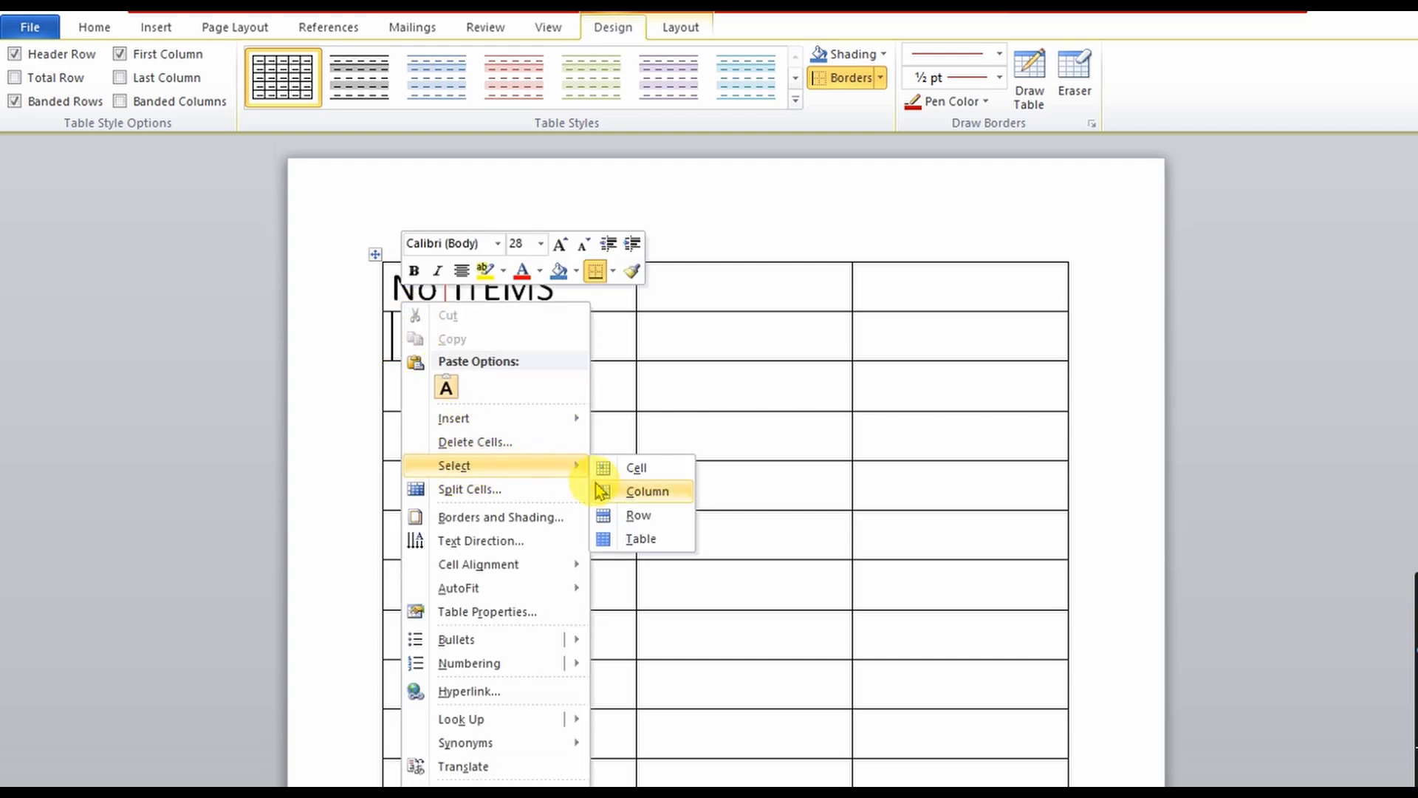
pyautogui.click(648, 492)
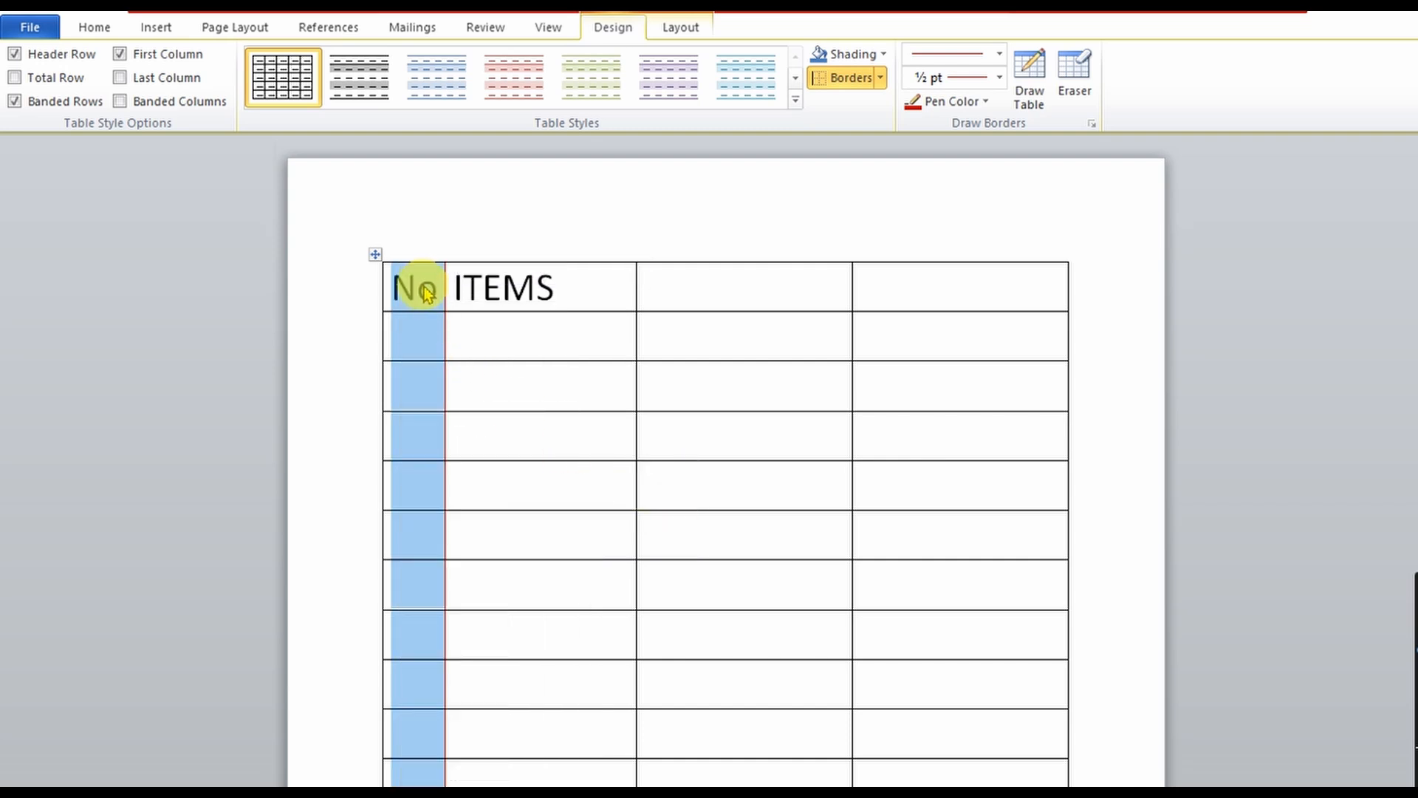
pyautogui.moveTo(418, 287)
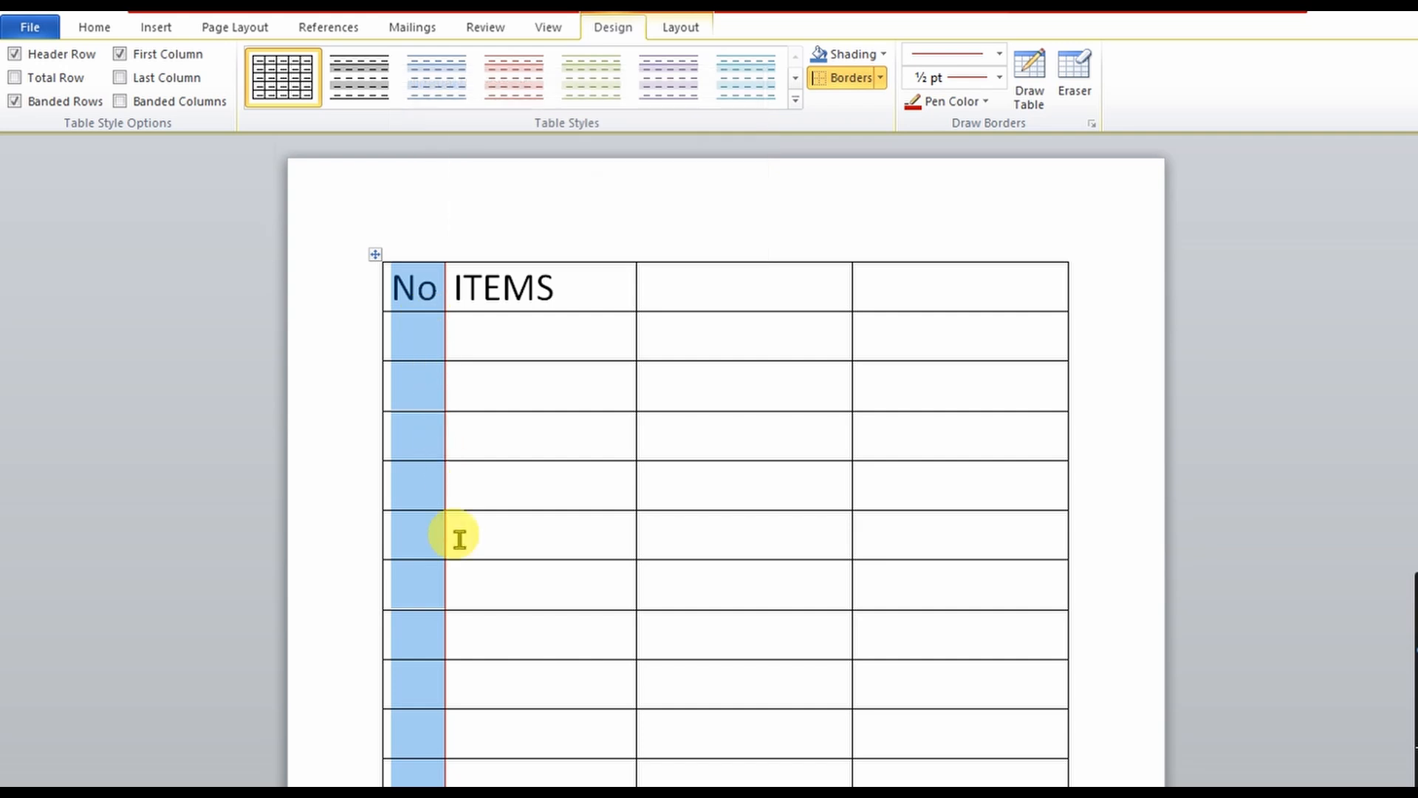
pyautogui.click(428, 286)
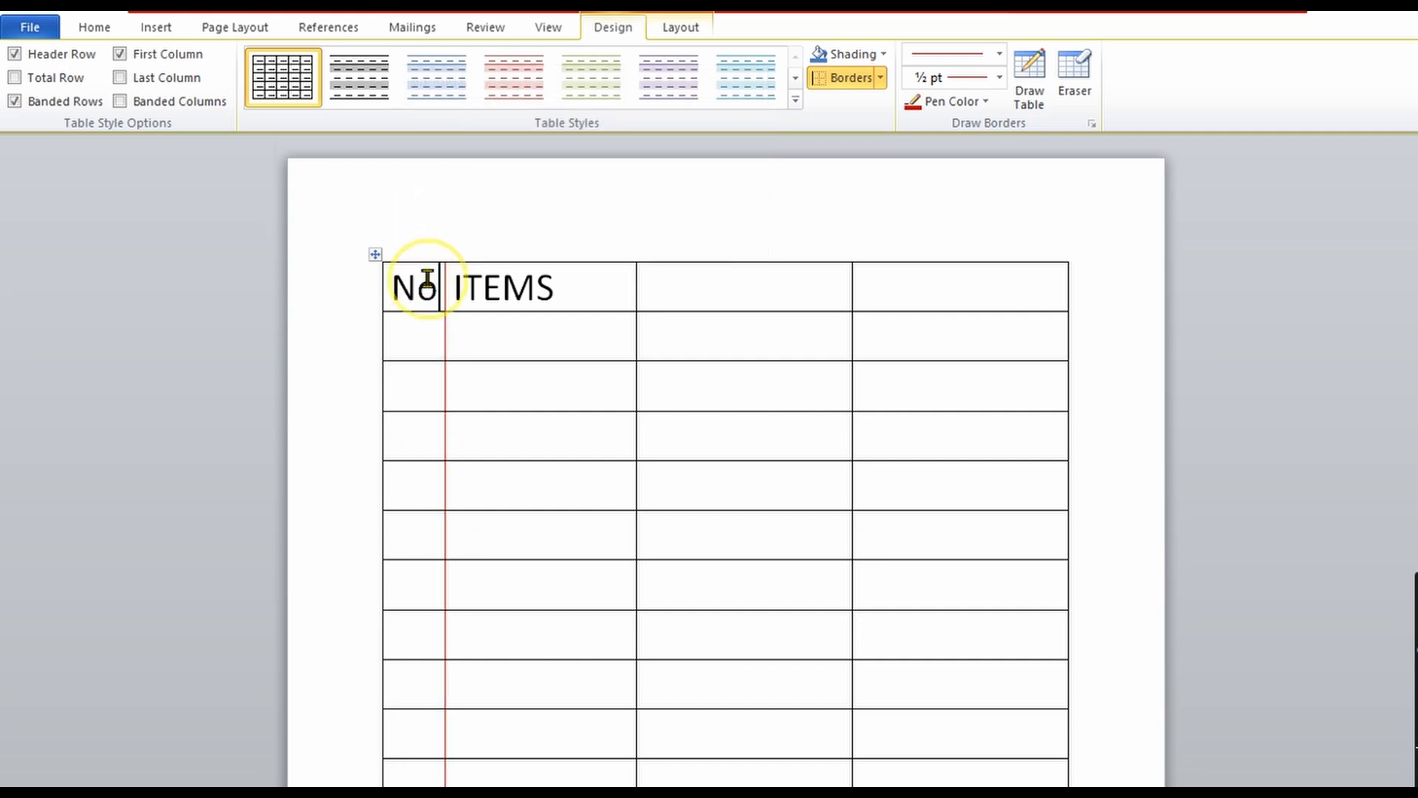
# - Select the table's whole No column and apply automatic 1., 2., 3. numbering to its cells
pyautogui.click(424, 339)
pyautogui.rightClick(424, 339)
pyautogui.moveTo(583, 476)
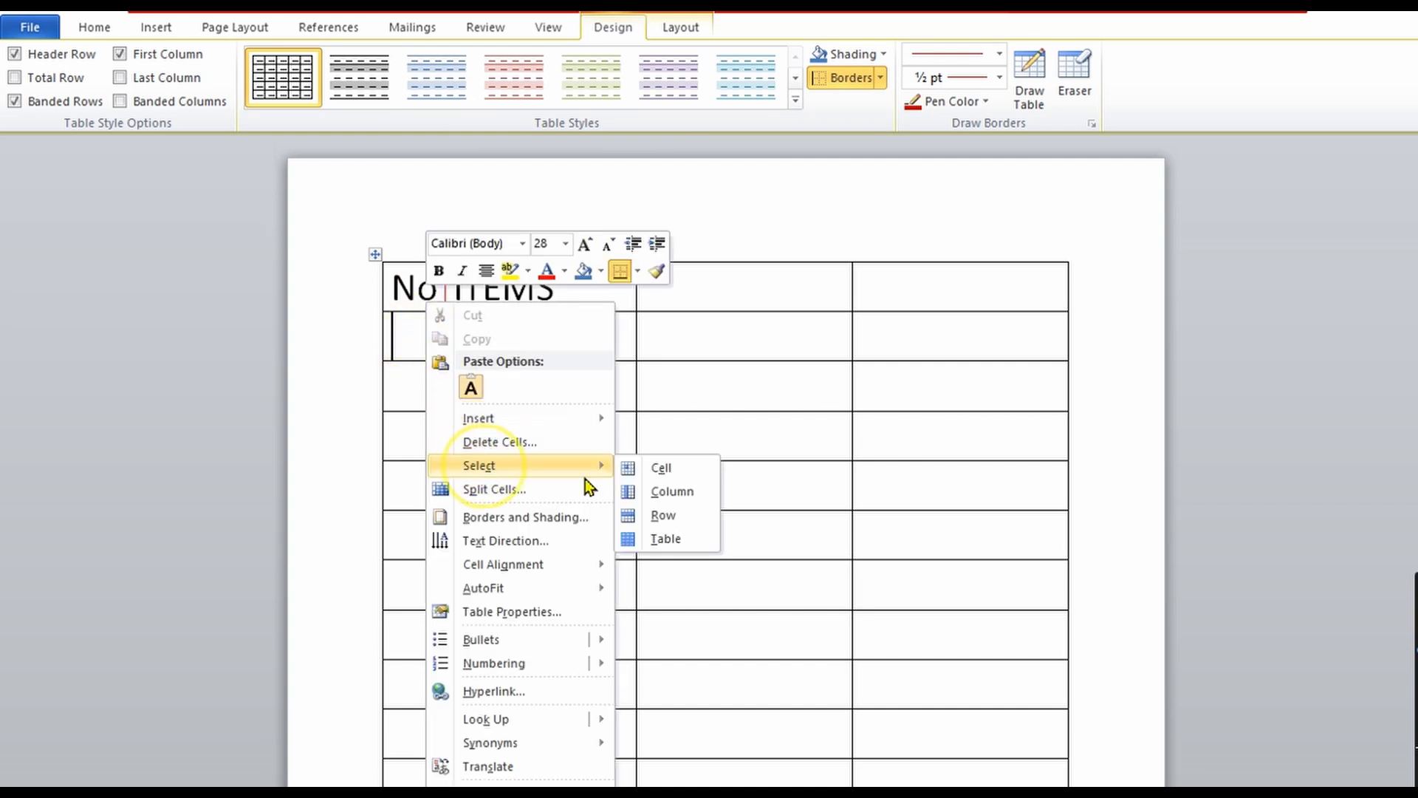
pyautogui.click(664, 493)
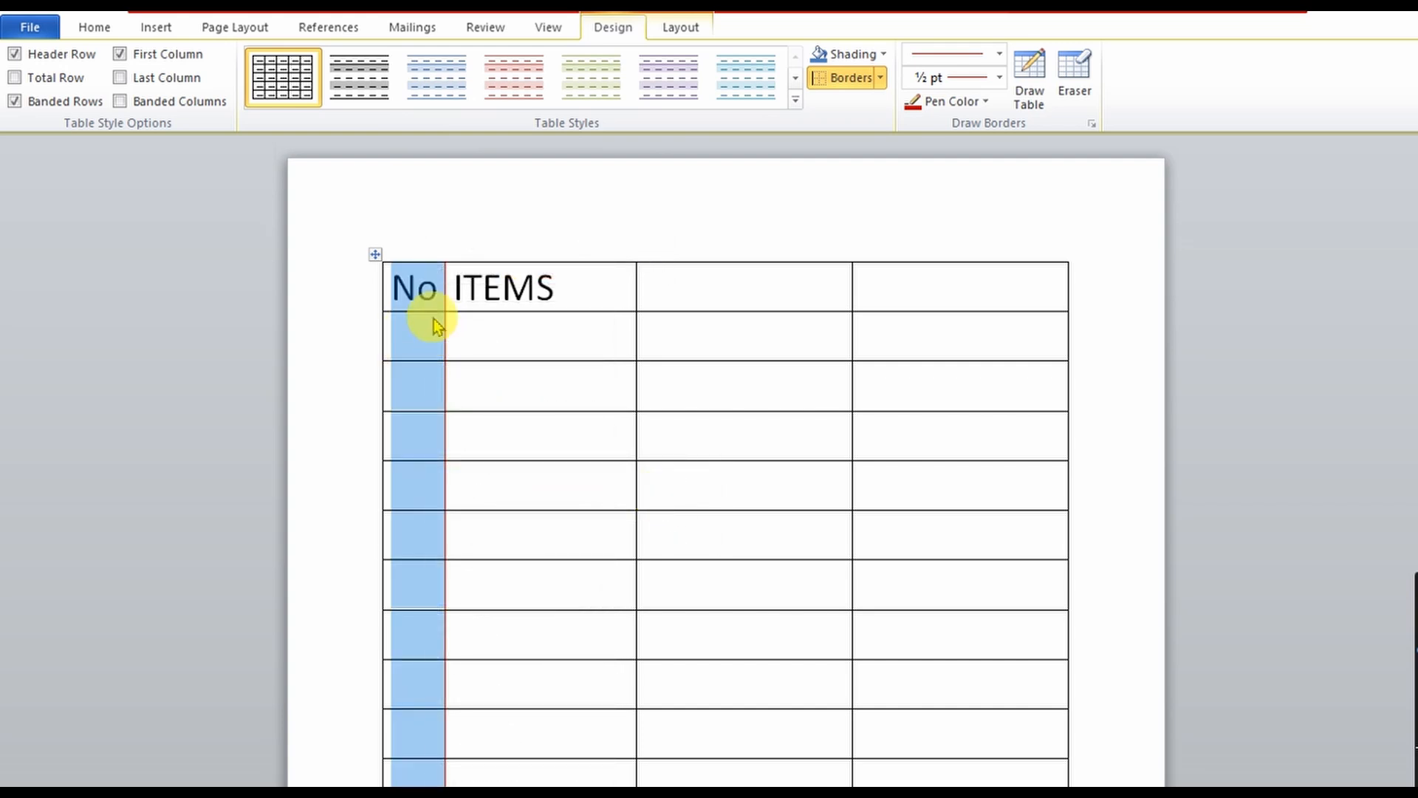
pyautogui.click(223, 31)
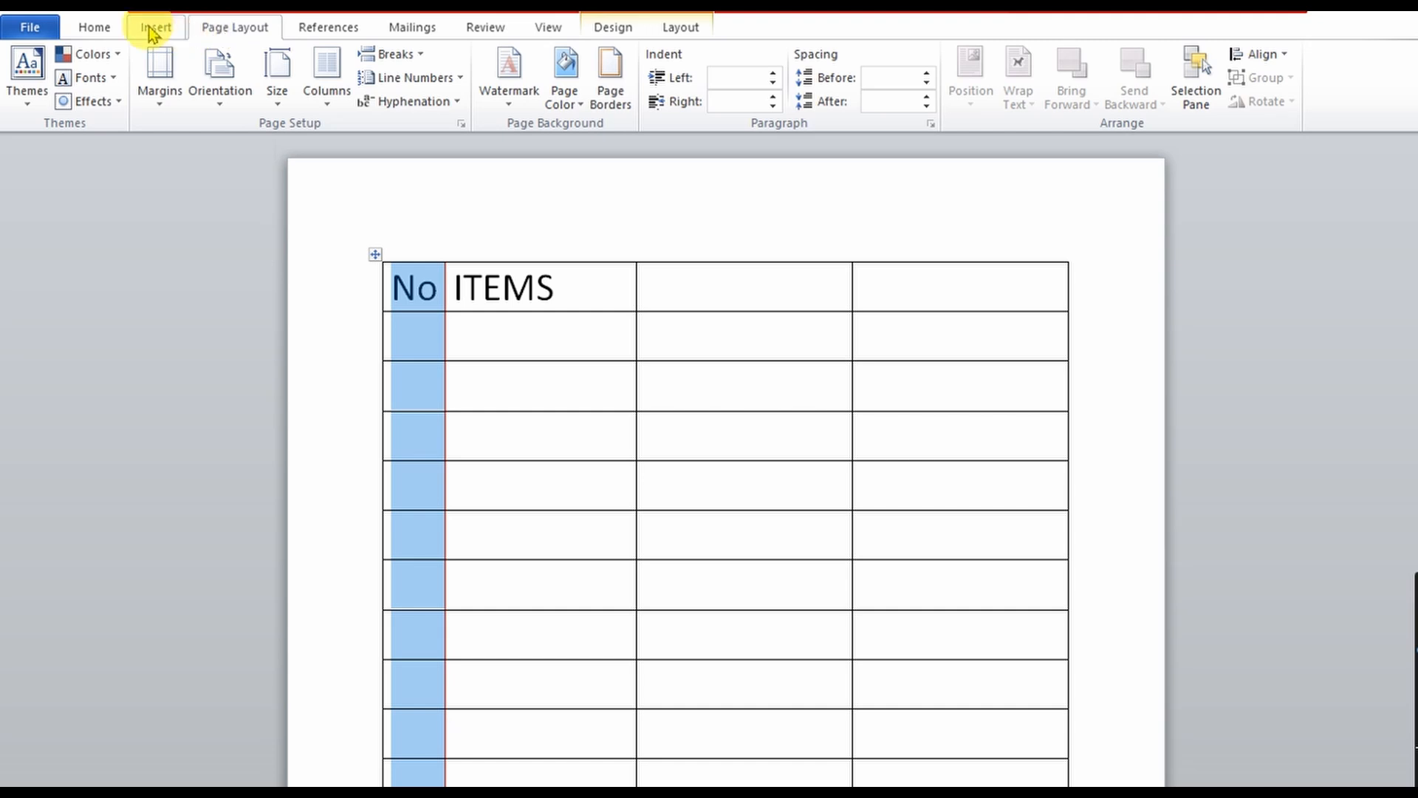
pyautogui.click(95, 30)
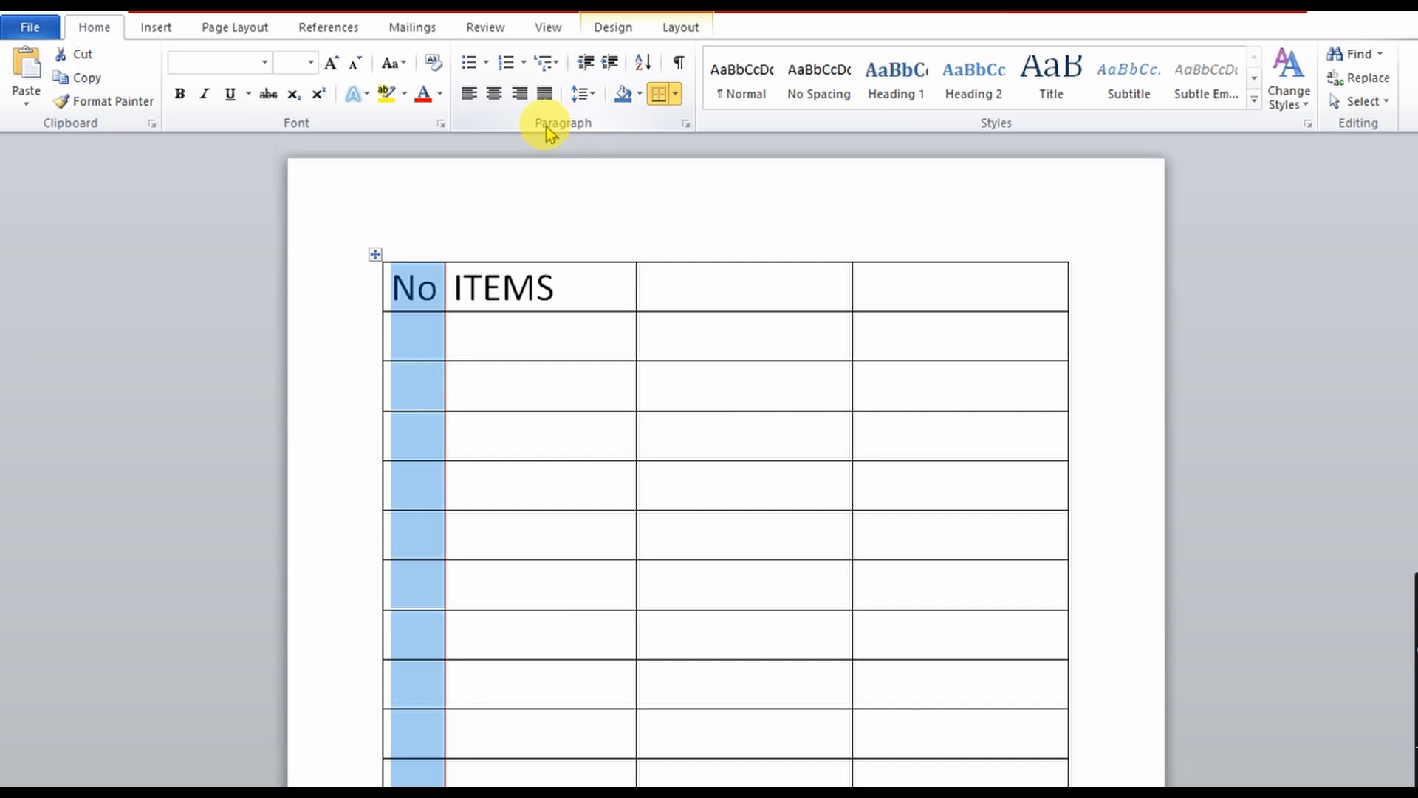
pyautogui.click(513, 69)
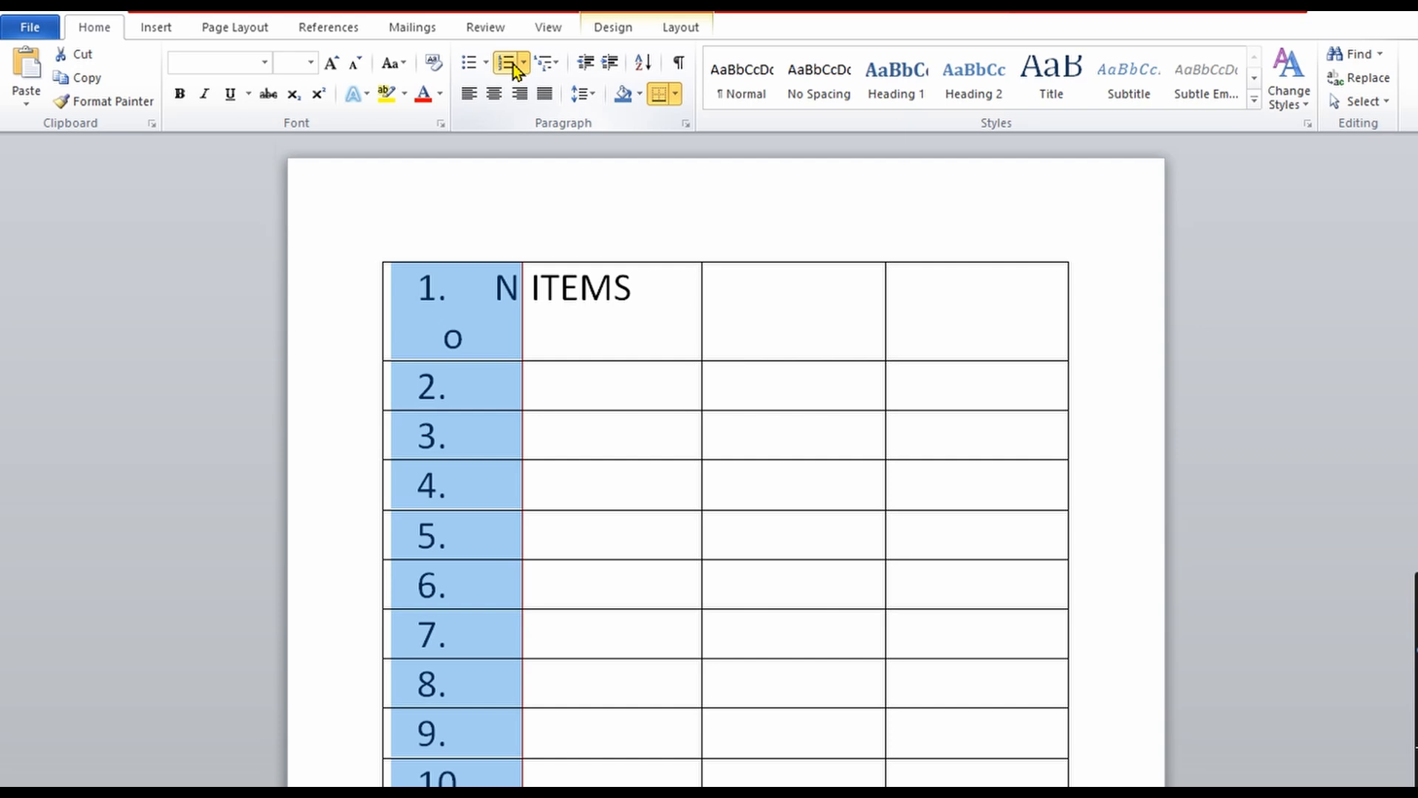
# - Undo the No column's numbering and the edits before it, and redo them all
pyautogui.click(477, 334)
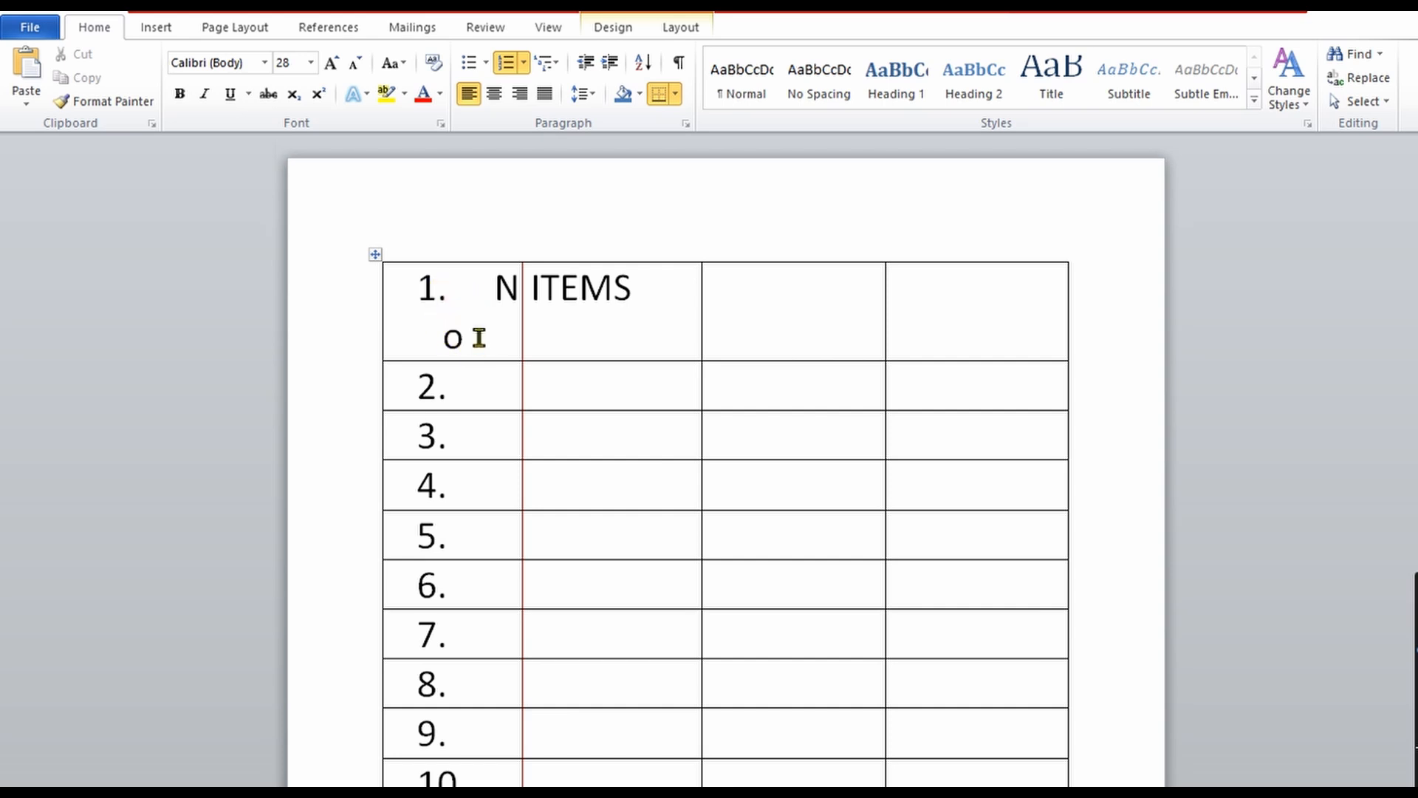
pyautogui.hotkey('ctrl', 'z')
pyautogui.hotkey('ctrl', 'z')
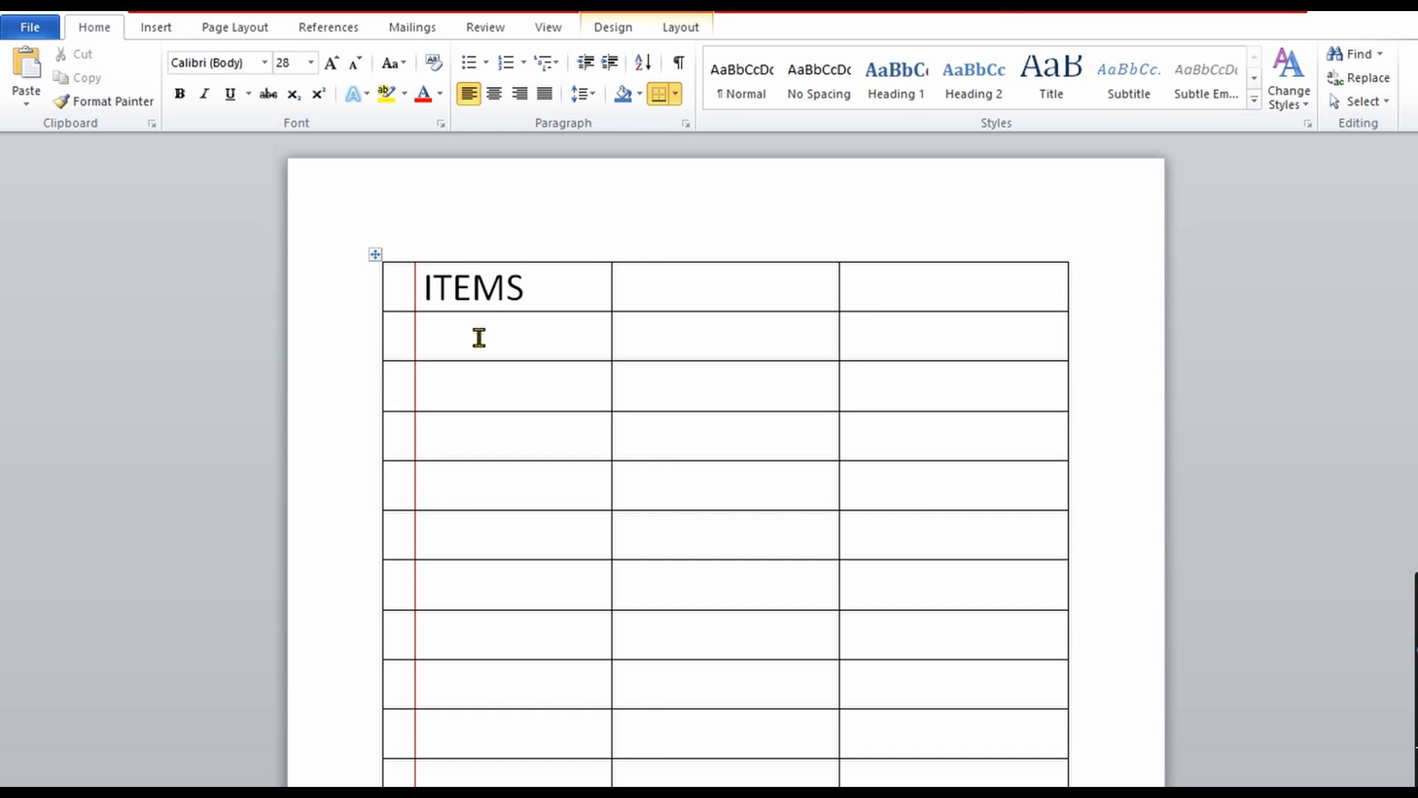
pyautogui.hotkey('ctrl', 'z')
pyautogui.hotkey('ctrl', 'y')
pyautogui.hotkey('ctrl', 'y')
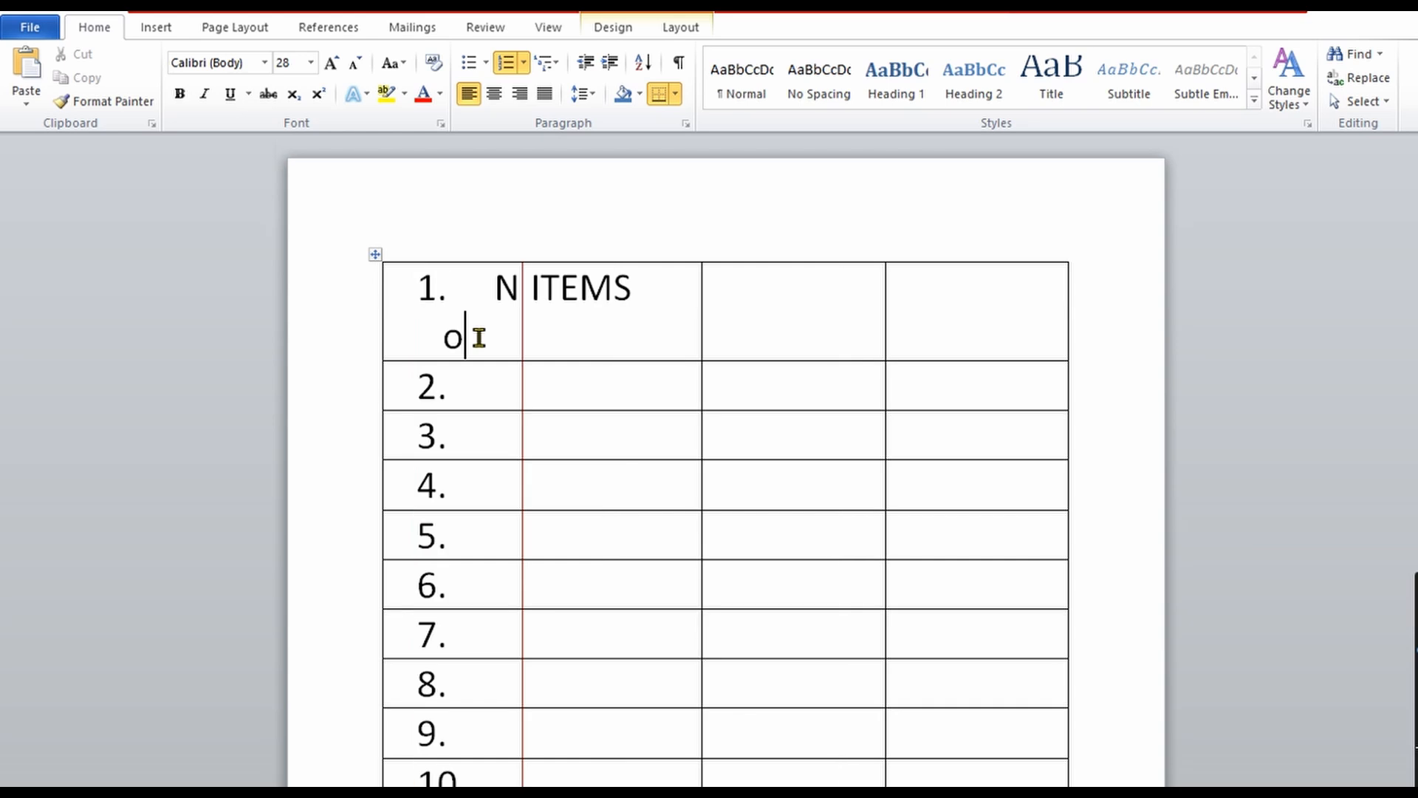
# - Try deleting the heading text No from the first numbered cell, and undo the deletion
pyautogui.moveTo(476, 337); pyautogui.dragTo(420, 285)
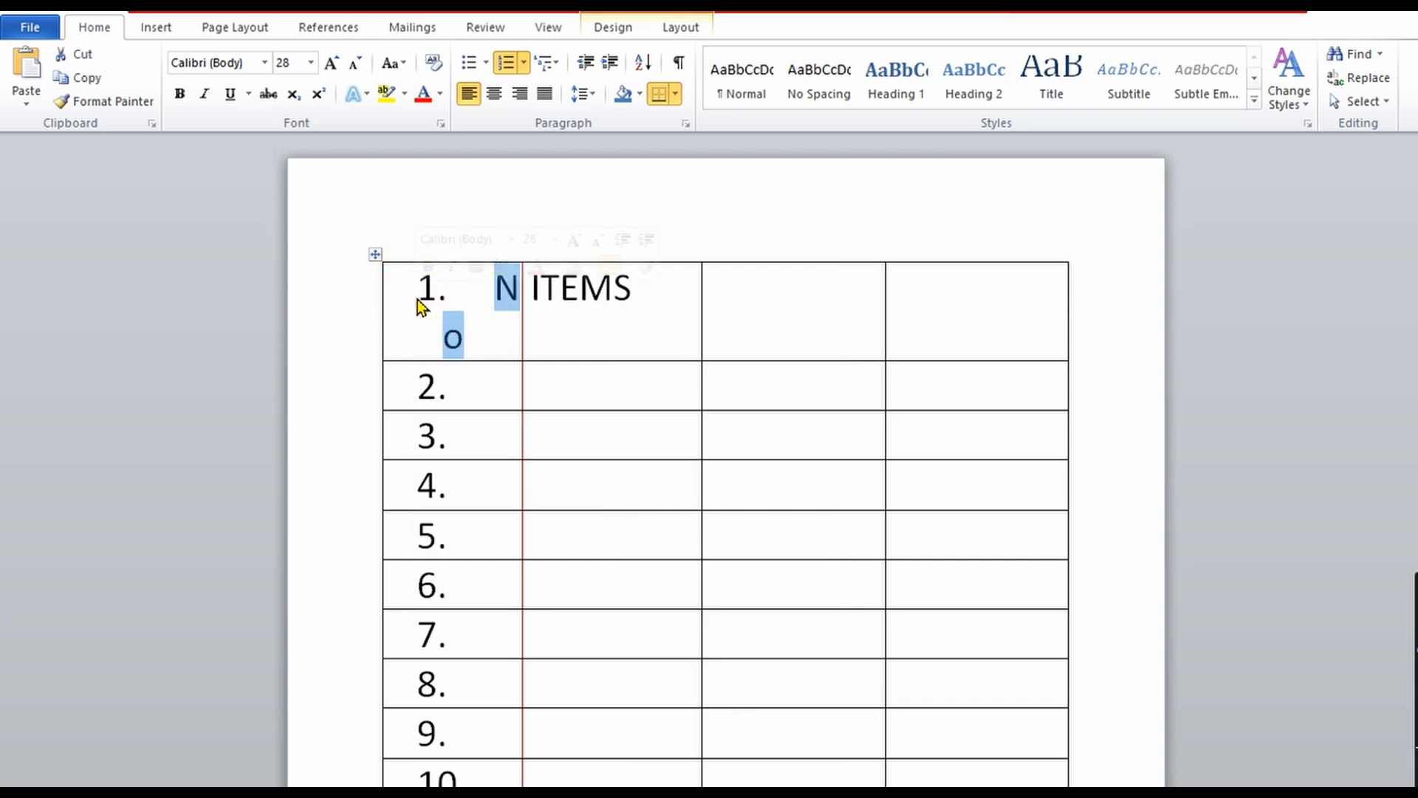
pyautogui.press('BackSpace')
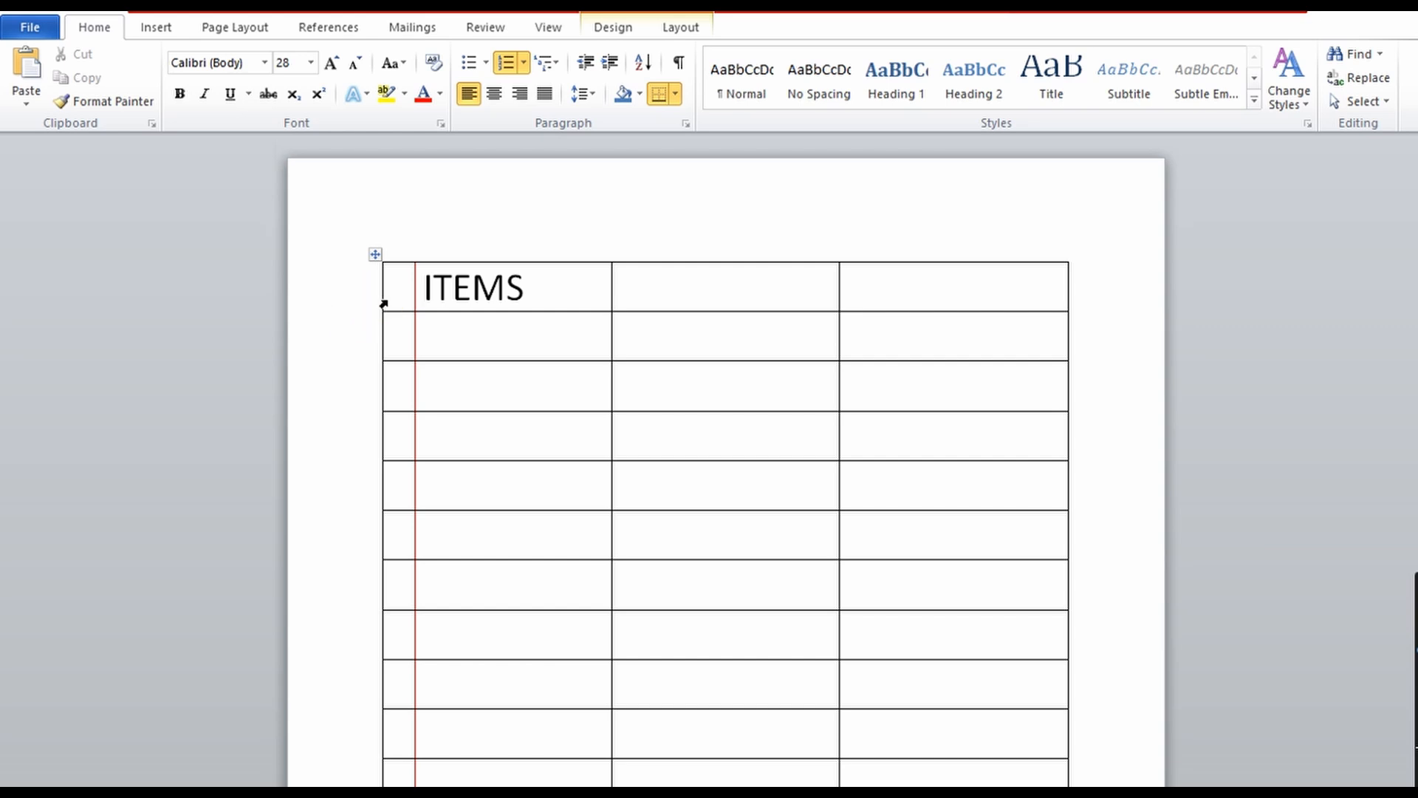
pyautogui.hotkey('ctrl', 'z')
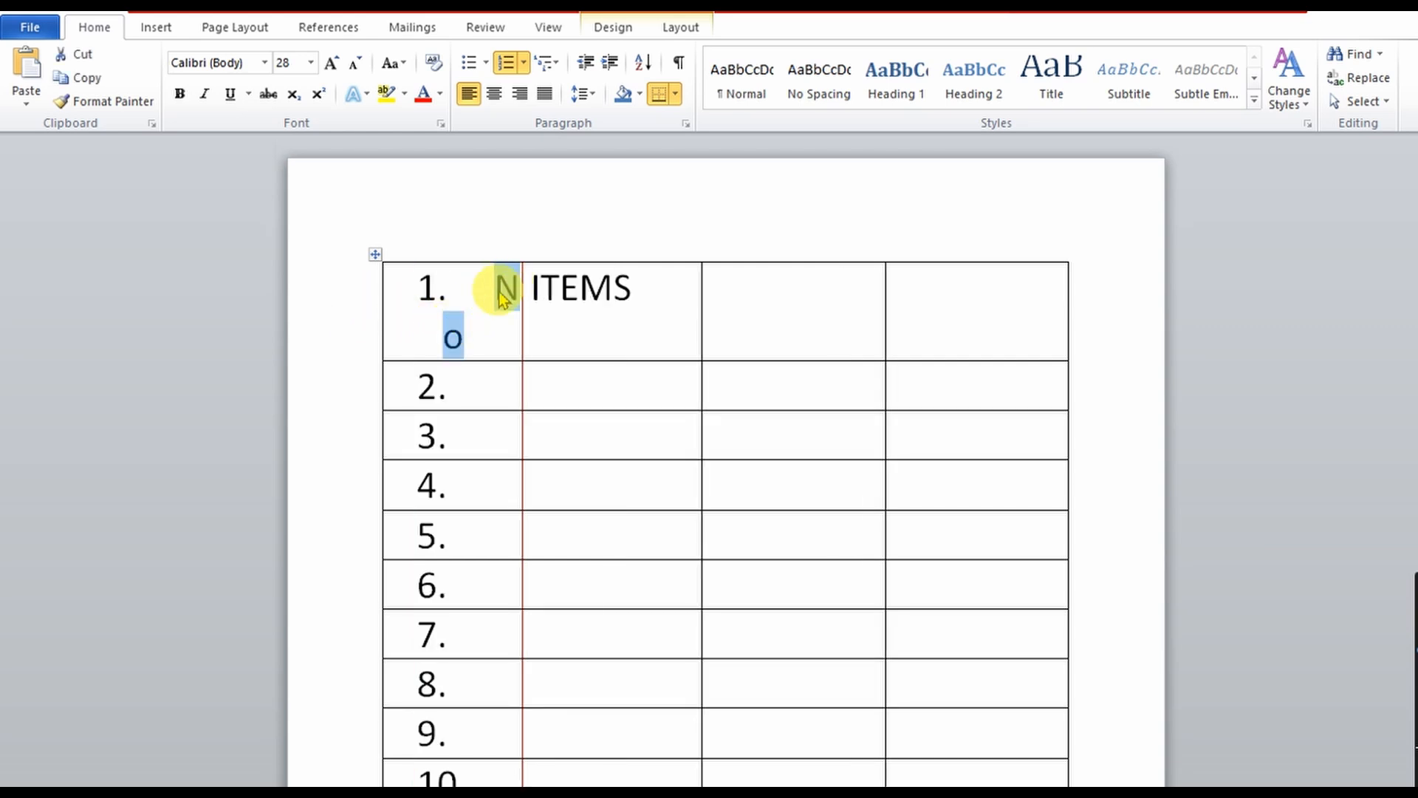
# - Remove only the automatic number from the No heading cell, keeping the numbering in the rows below
pyautogui.click(432, 309)
pyautogui.click(431, 312)
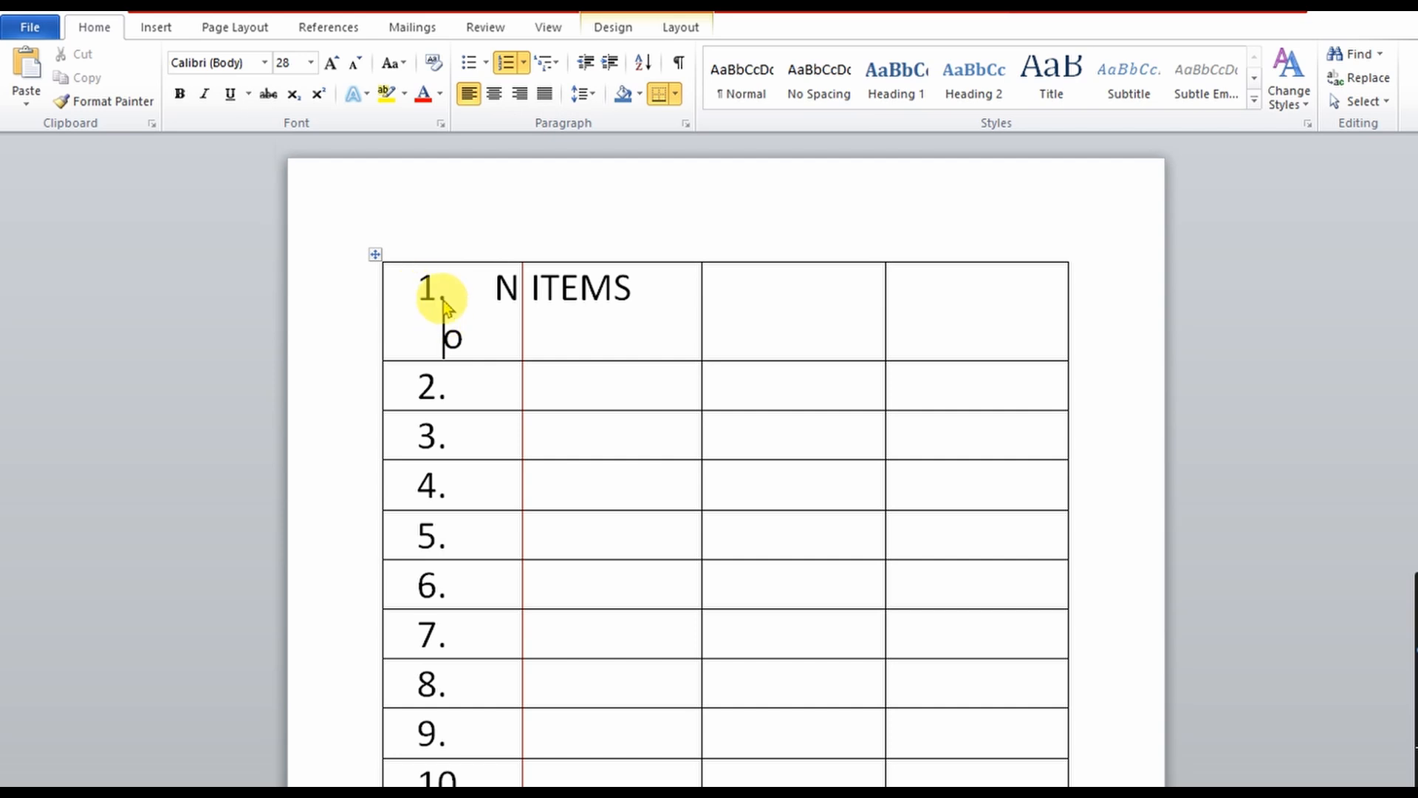
pyautogui.click(453, 286)
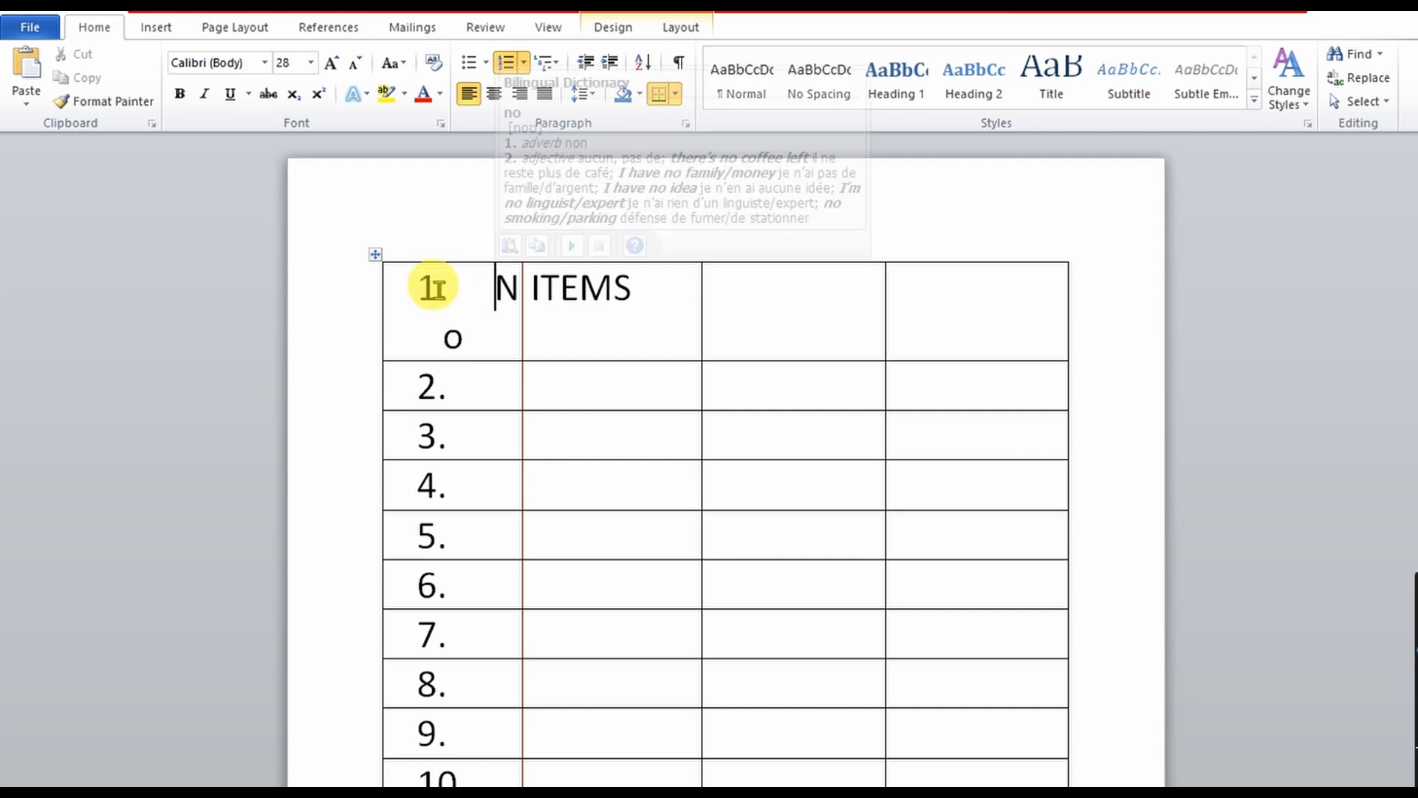
pyautogui.click(444, 296)
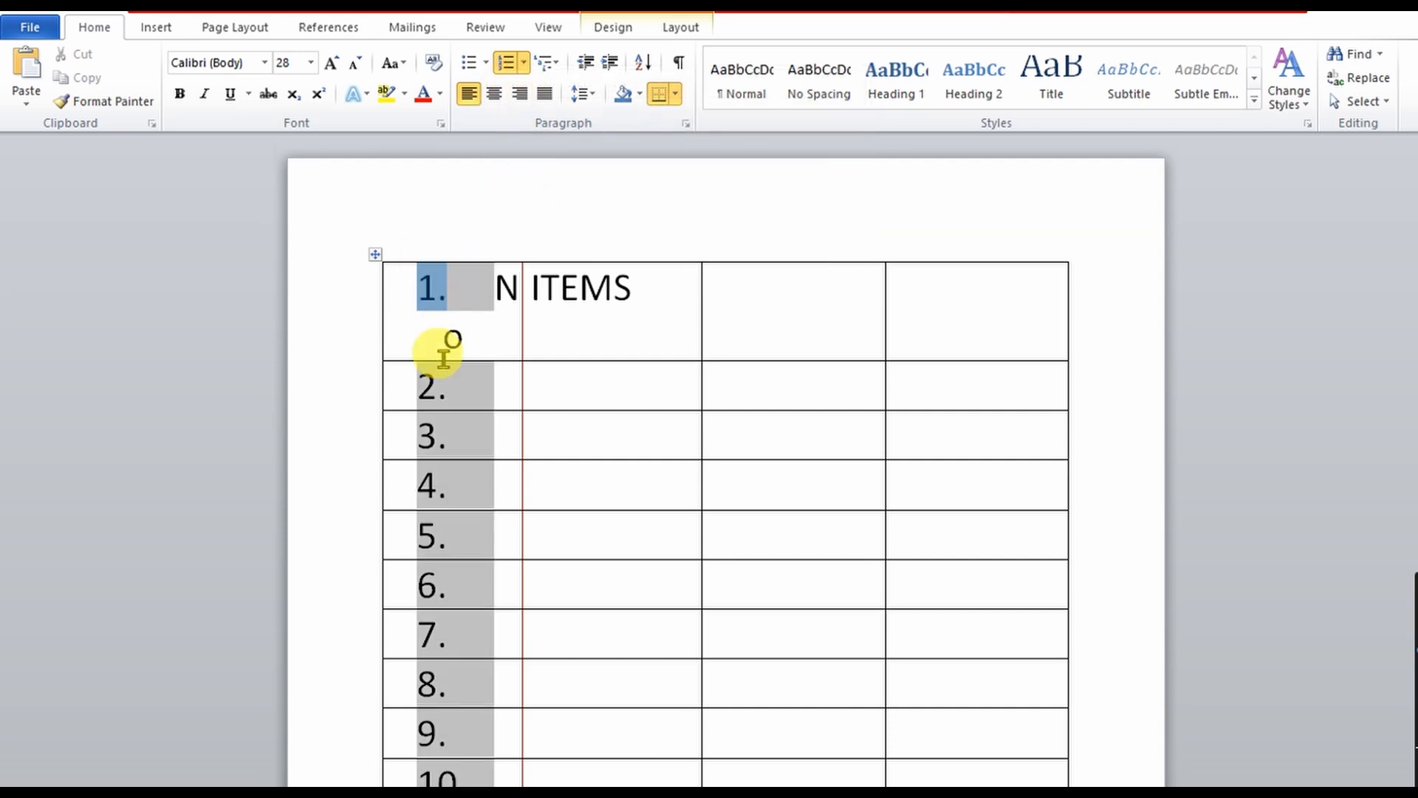
pyautogui.click(441, 297)
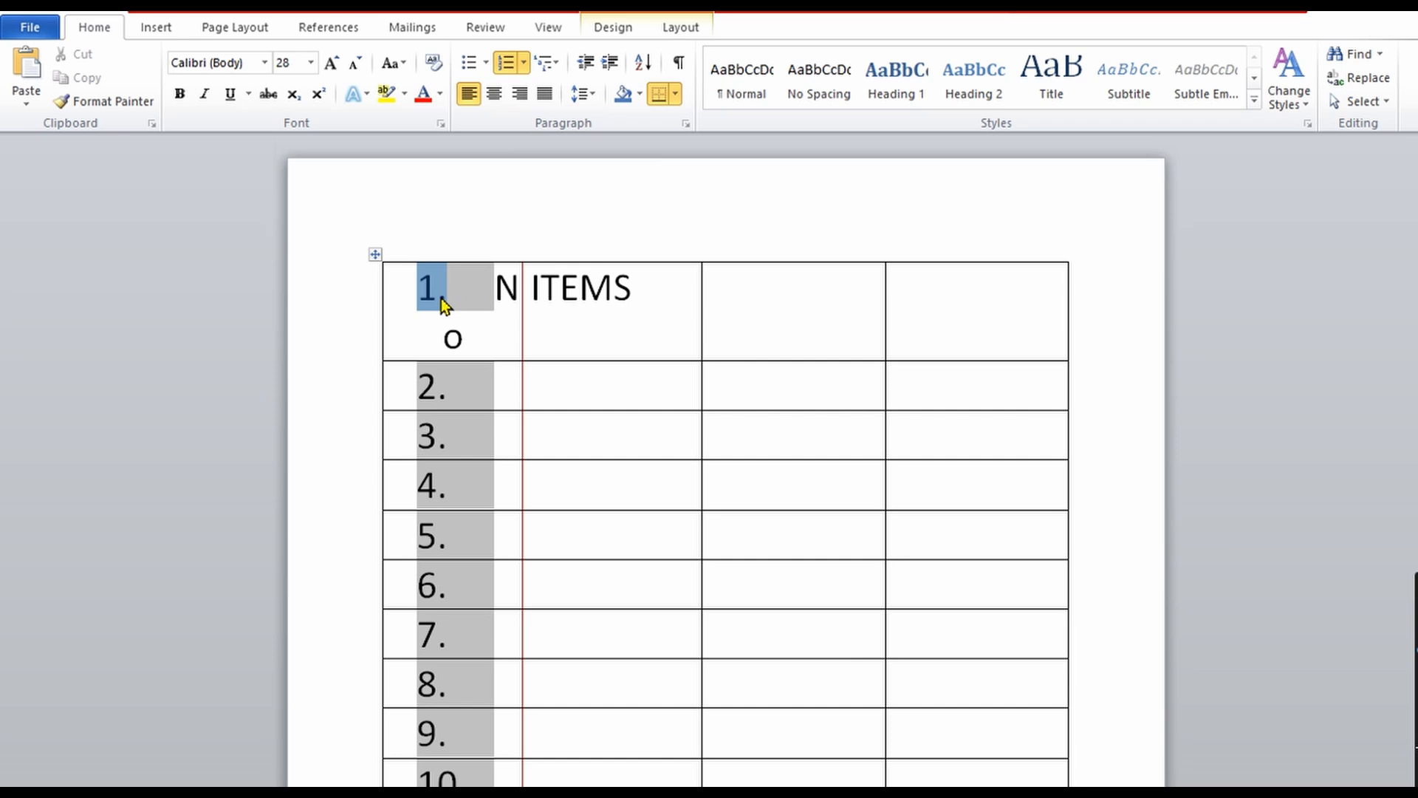
pyautogui.press('BackSpace')
pyautogui.click(439, 295)
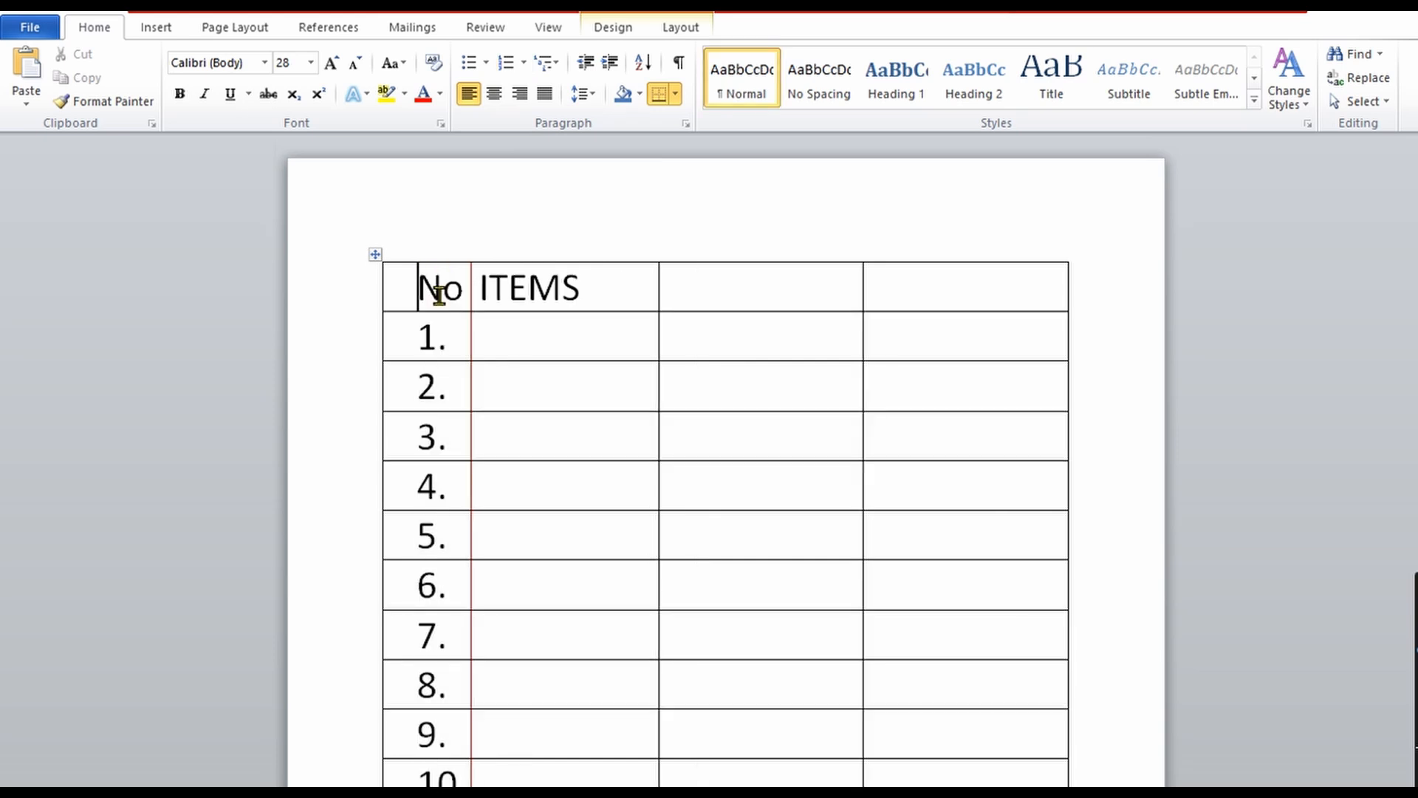
# - Delete the letter o of the heading No and enter it again
pyautogui.press('Right')
pyautogui.press('Right')
pyautogui.press('BackSpace')
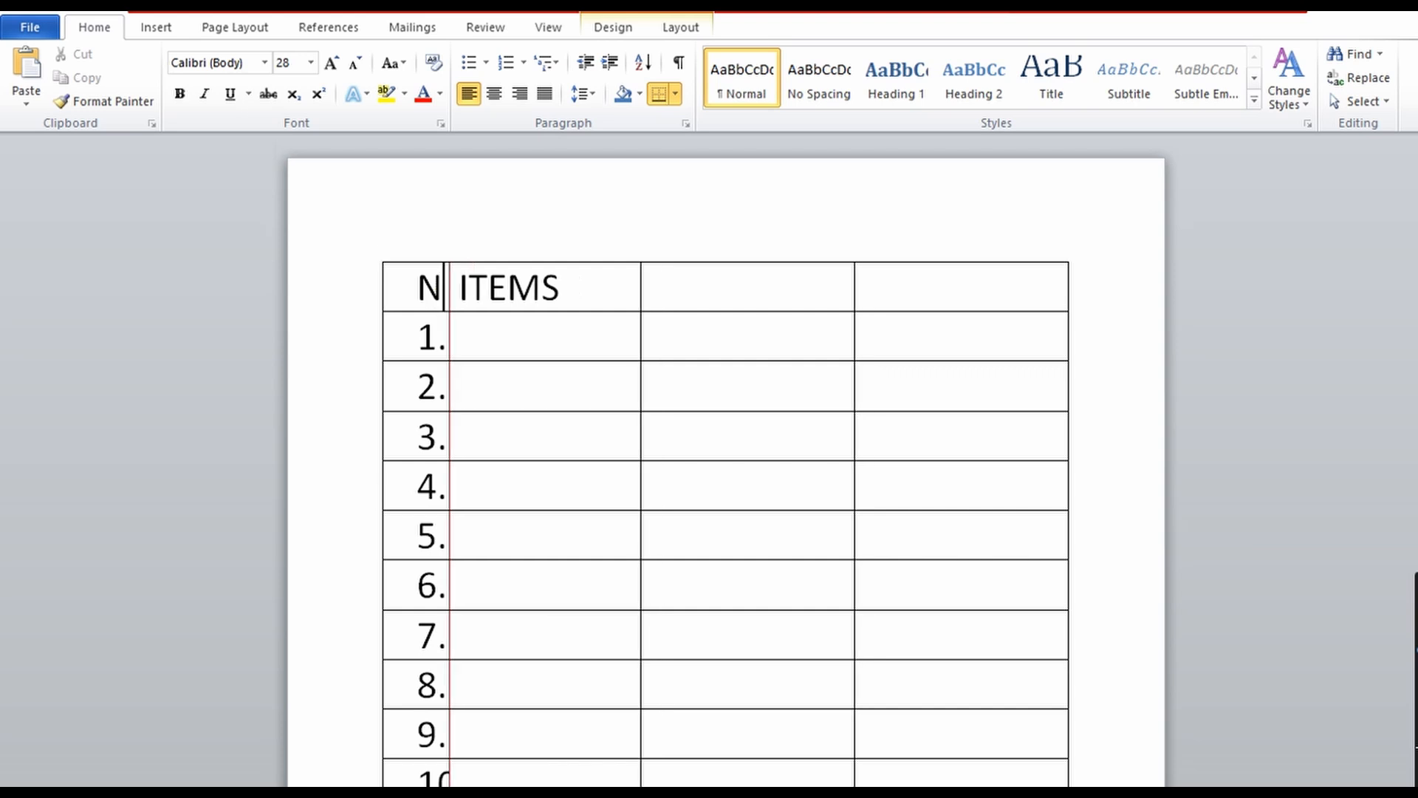
pyautogui.write('o')
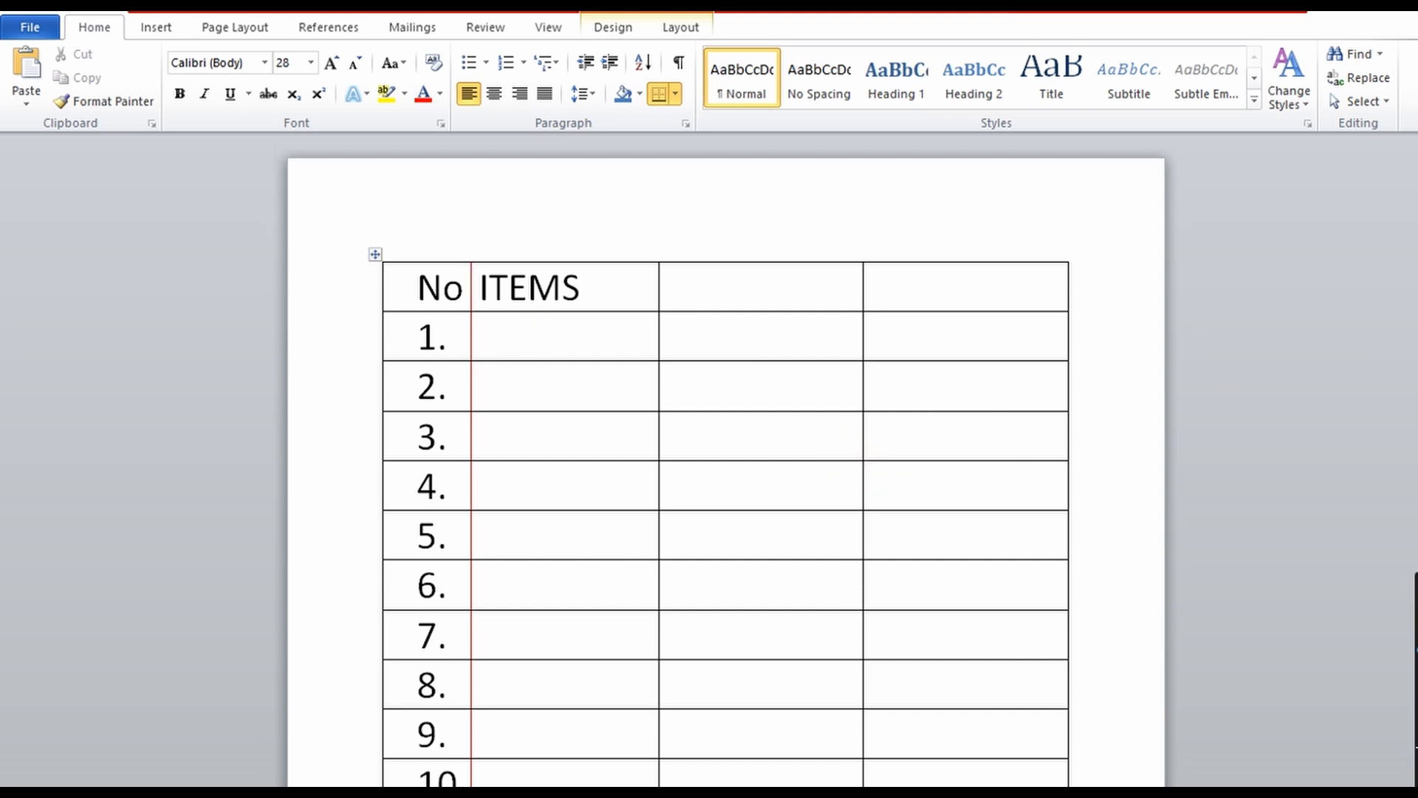
# - Enter Chair as item 1 and Vehicles as item 2 in the ITEMS column
pyautogui.moveTo(1417, 211); pyautogui.dragTo(1417, 678)
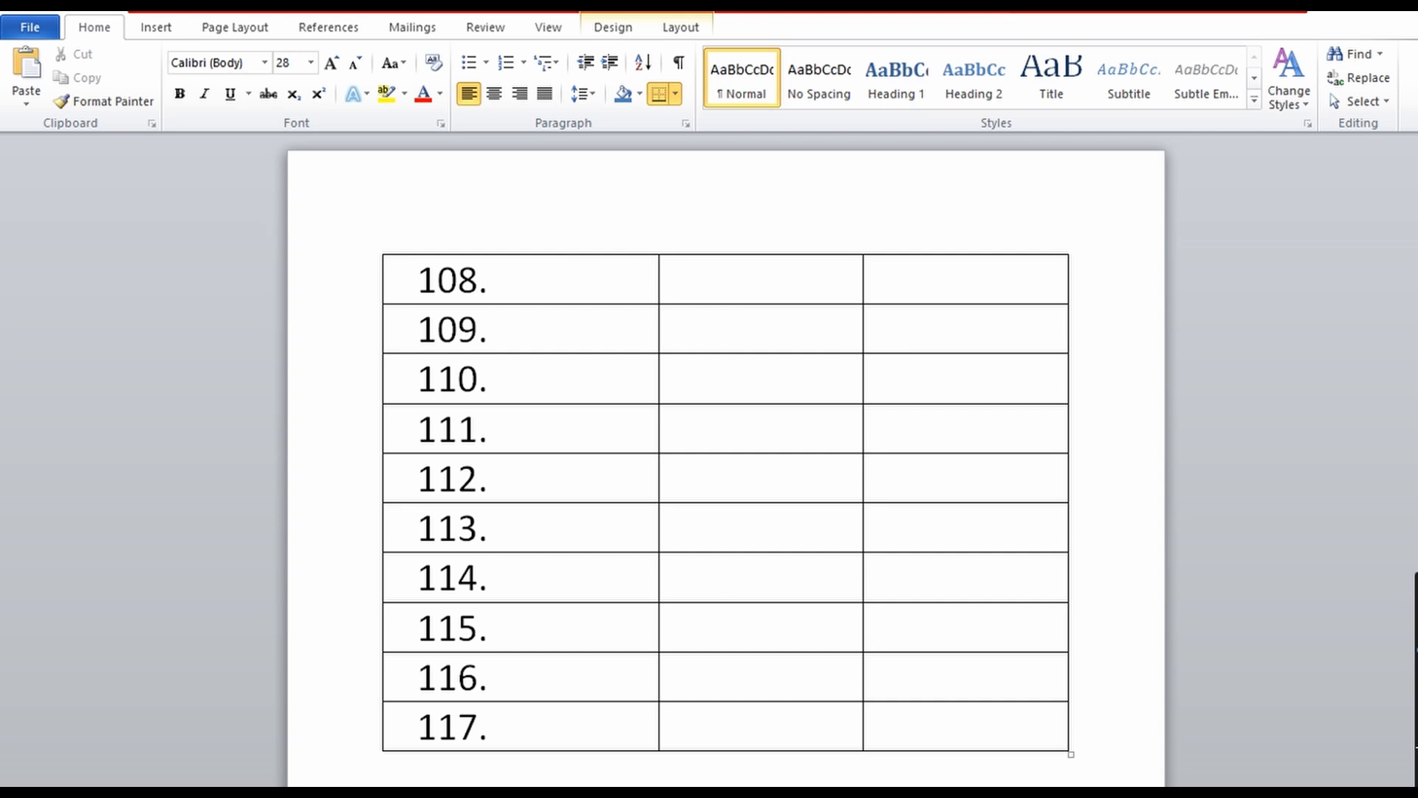
pyautogui.moveTo(1416, 641); pyautogui.dragTo(1403, 191)
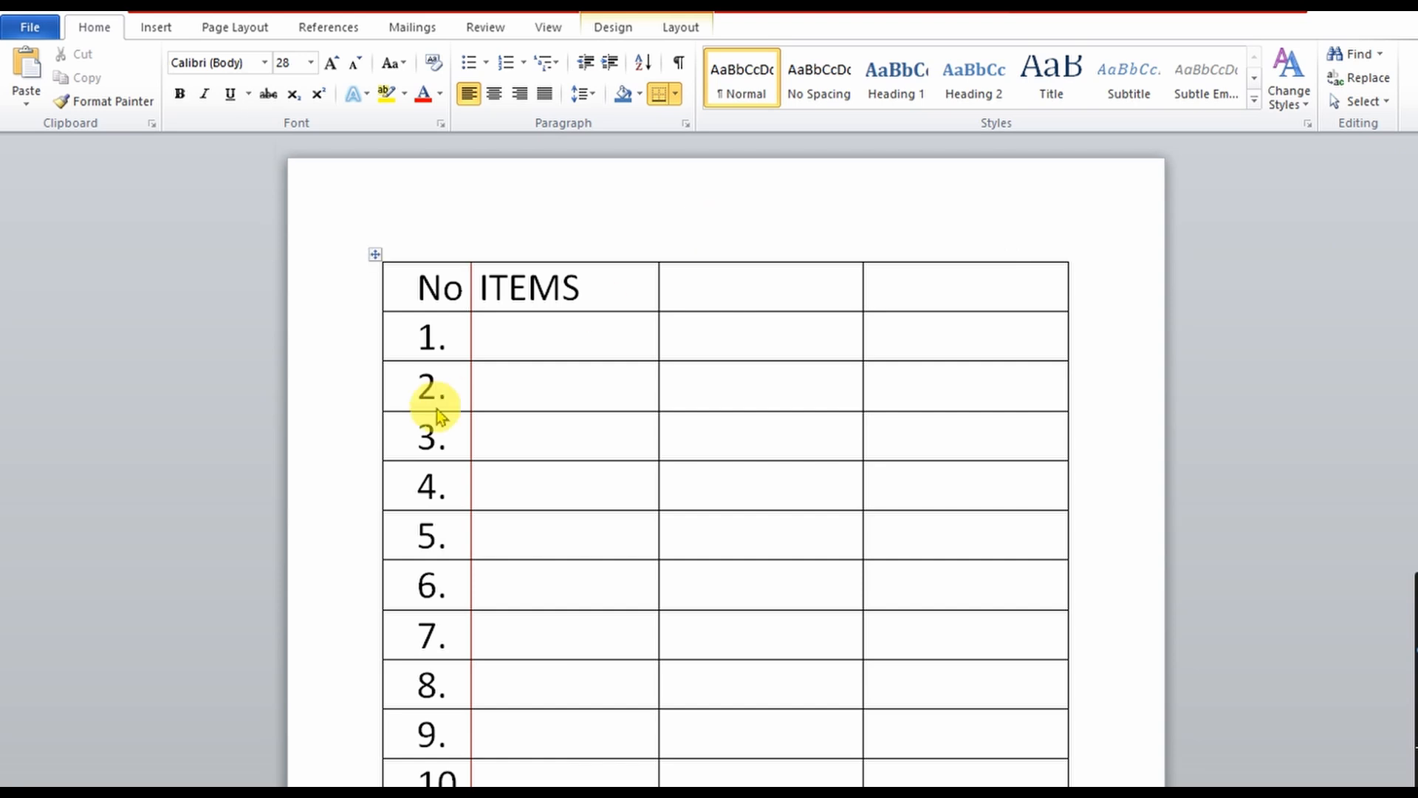
pyautogui.click(514, 332)
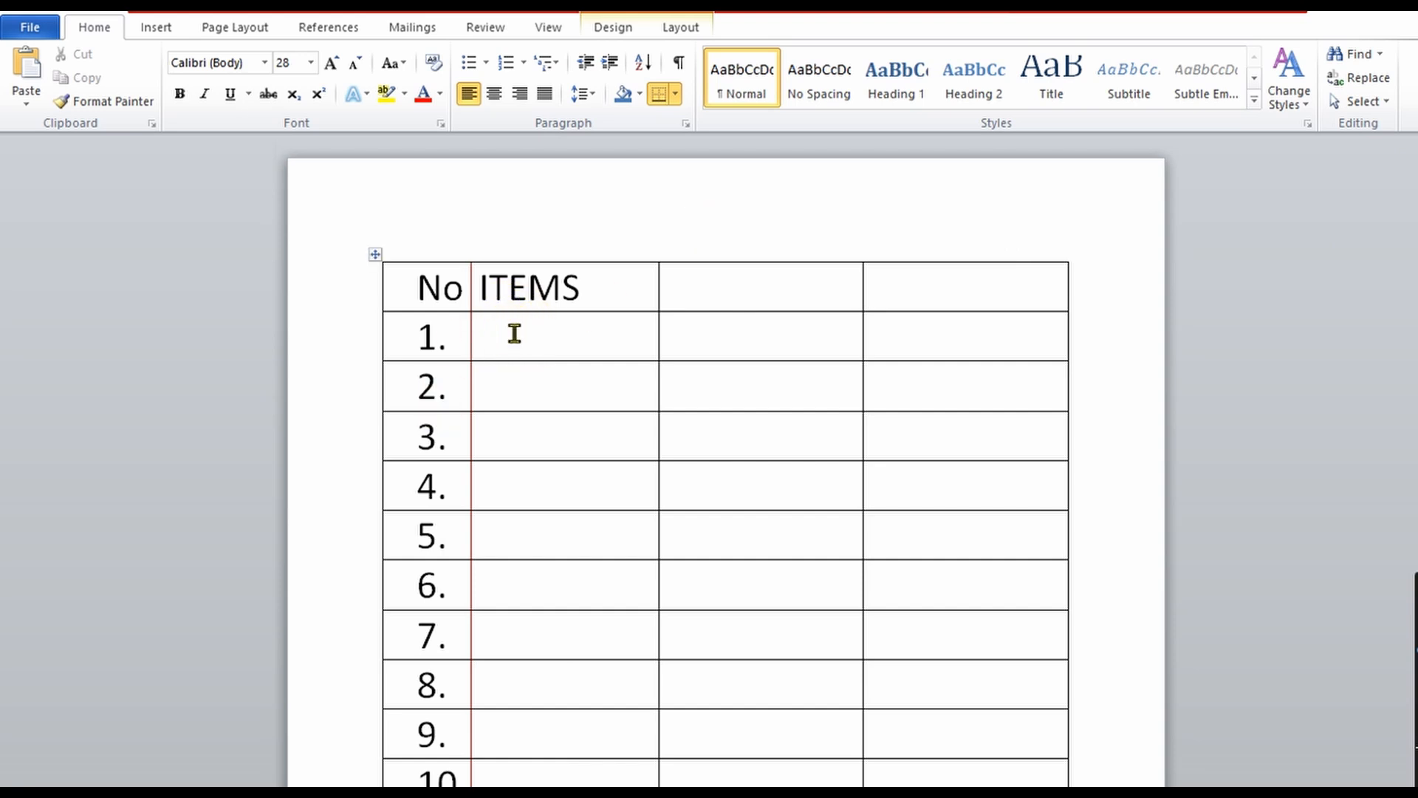
pyautogui.write('chair')
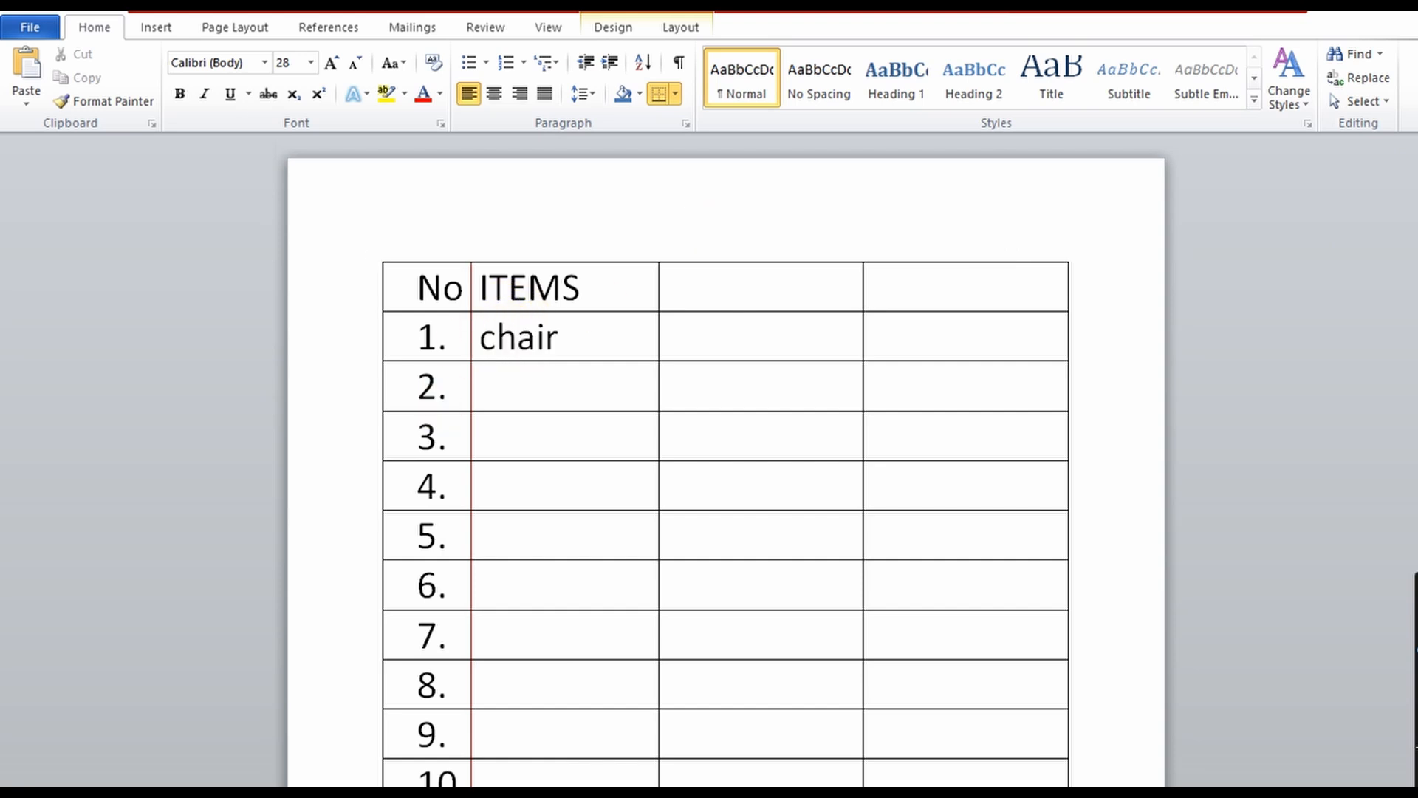
pyautogui.press('Down')
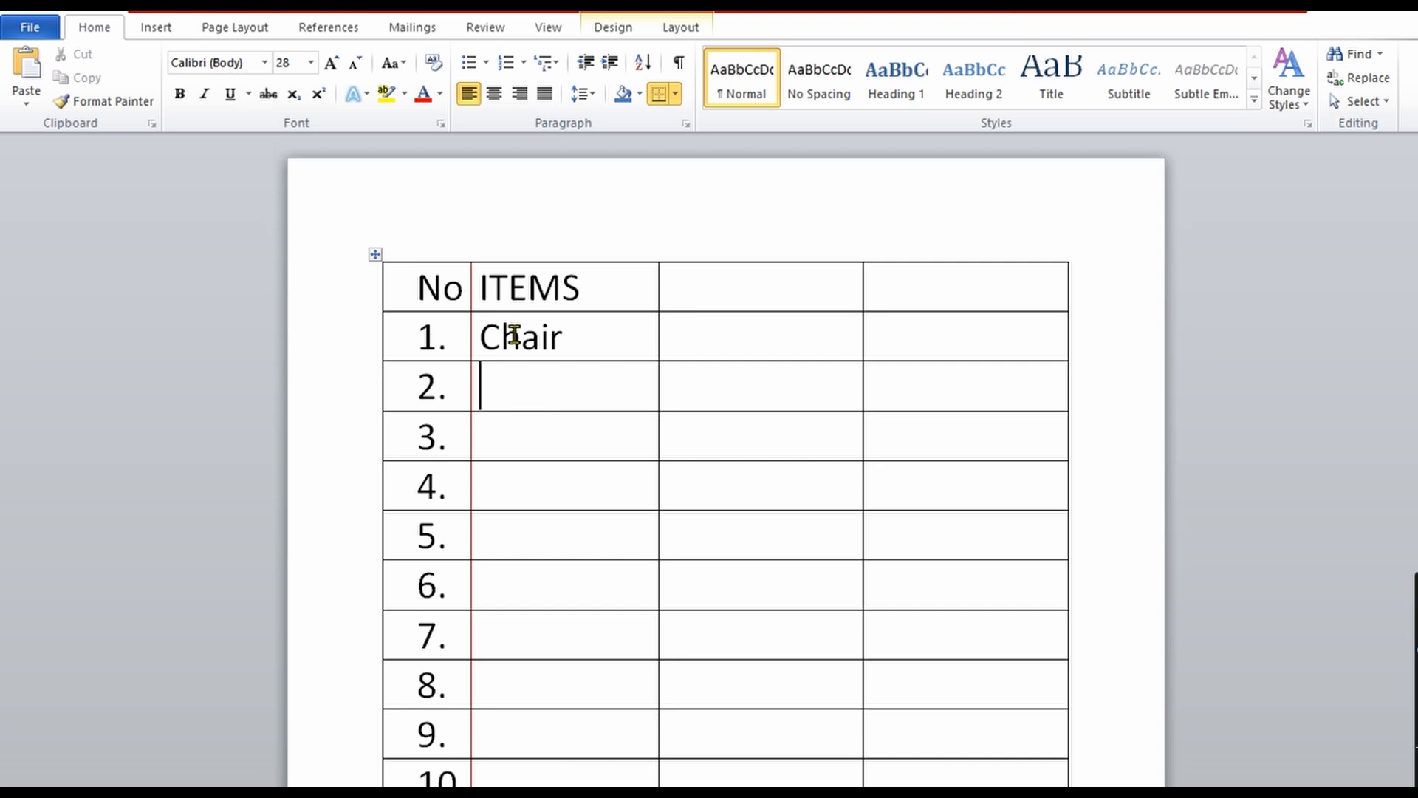
pyautogui.write('v')
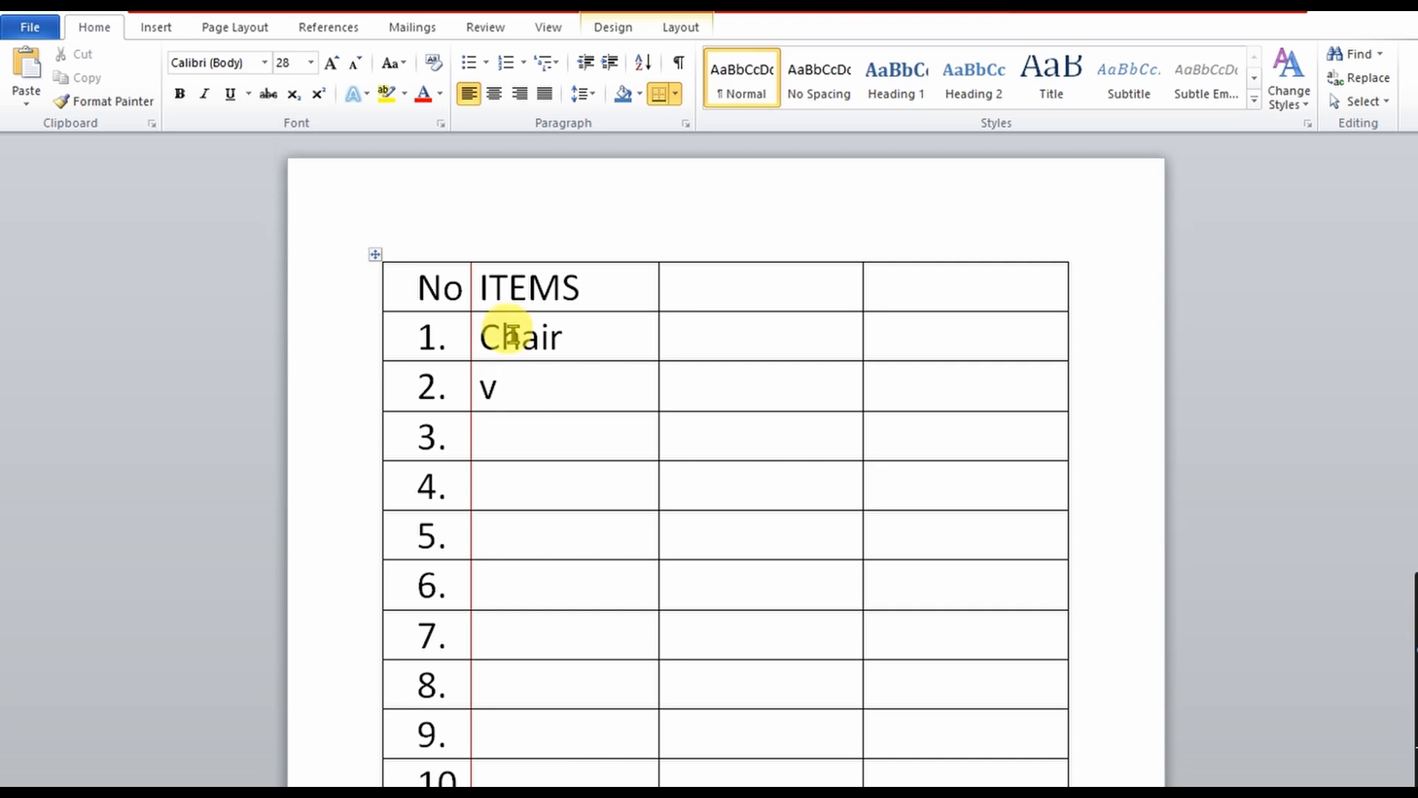
pyautogui.write('ehicl')
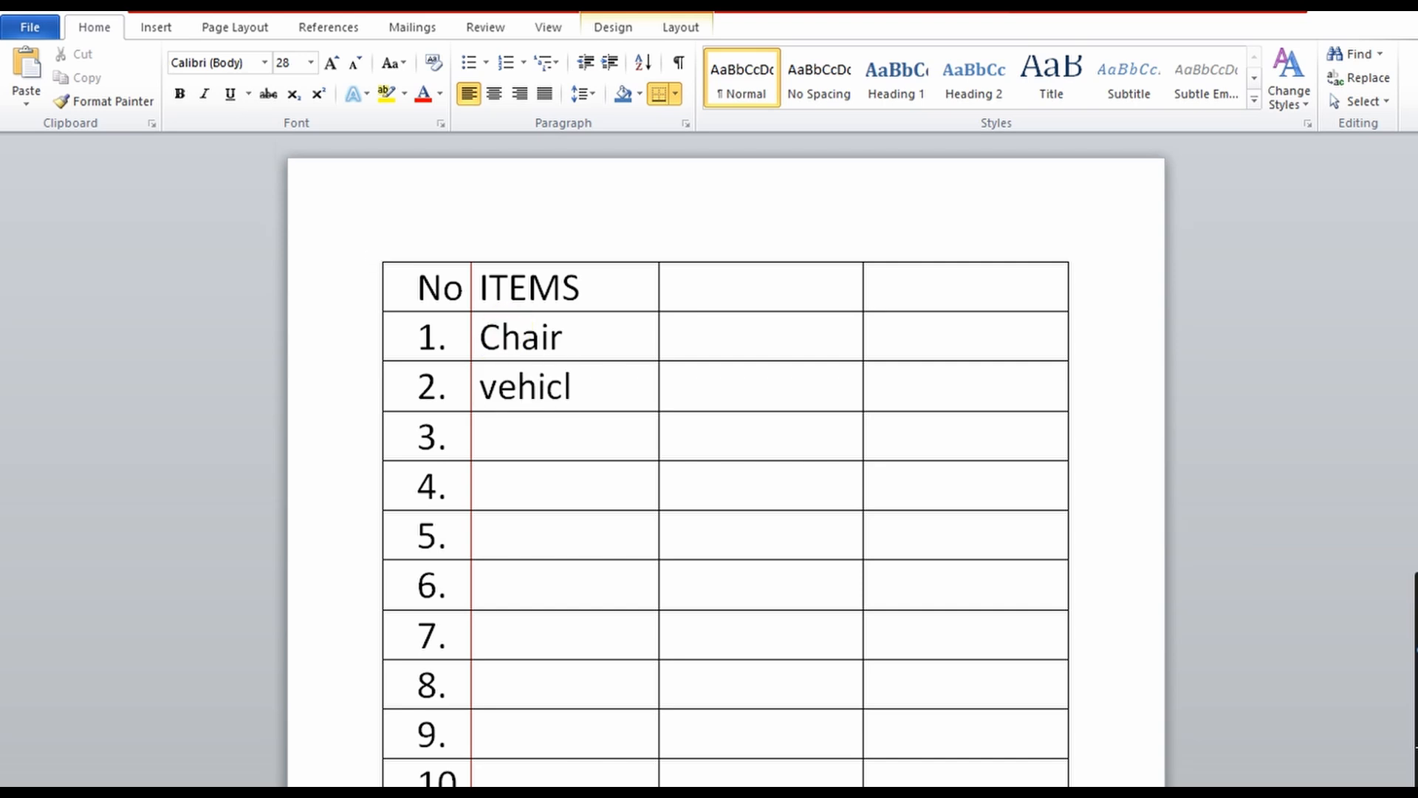
pyautogui.write('es')
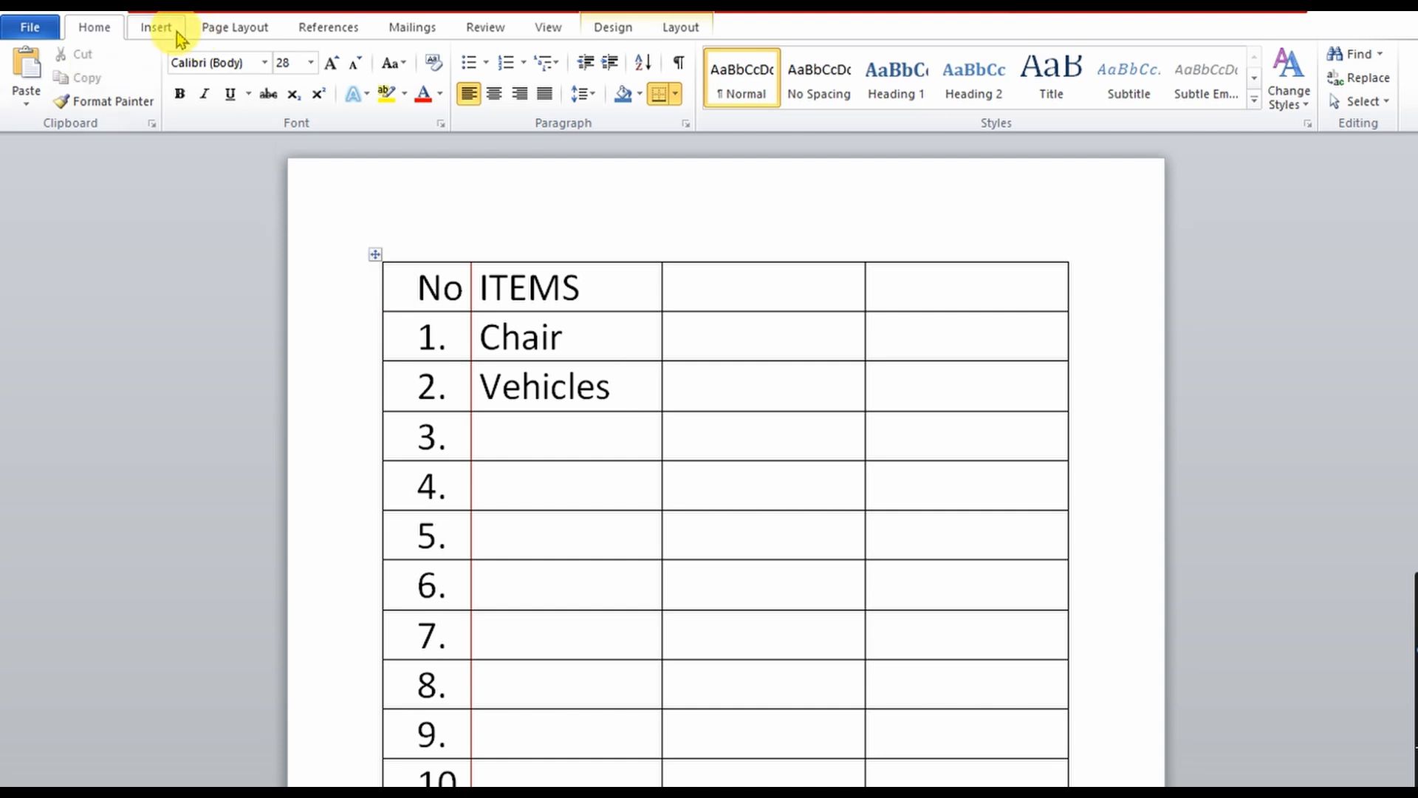
# - Undo the entered items, the headings and the automatic numbering in the long table
pyautogui.hotkey('ctrl', 'z')
pyautogui.hotkey('ctrl', 'z')
pyautogui.hotkey('ctrl', 'z')
pyautogui.hotkey('ctrl', 'z')
pyautogui.hotkey('ctrl', 'z')
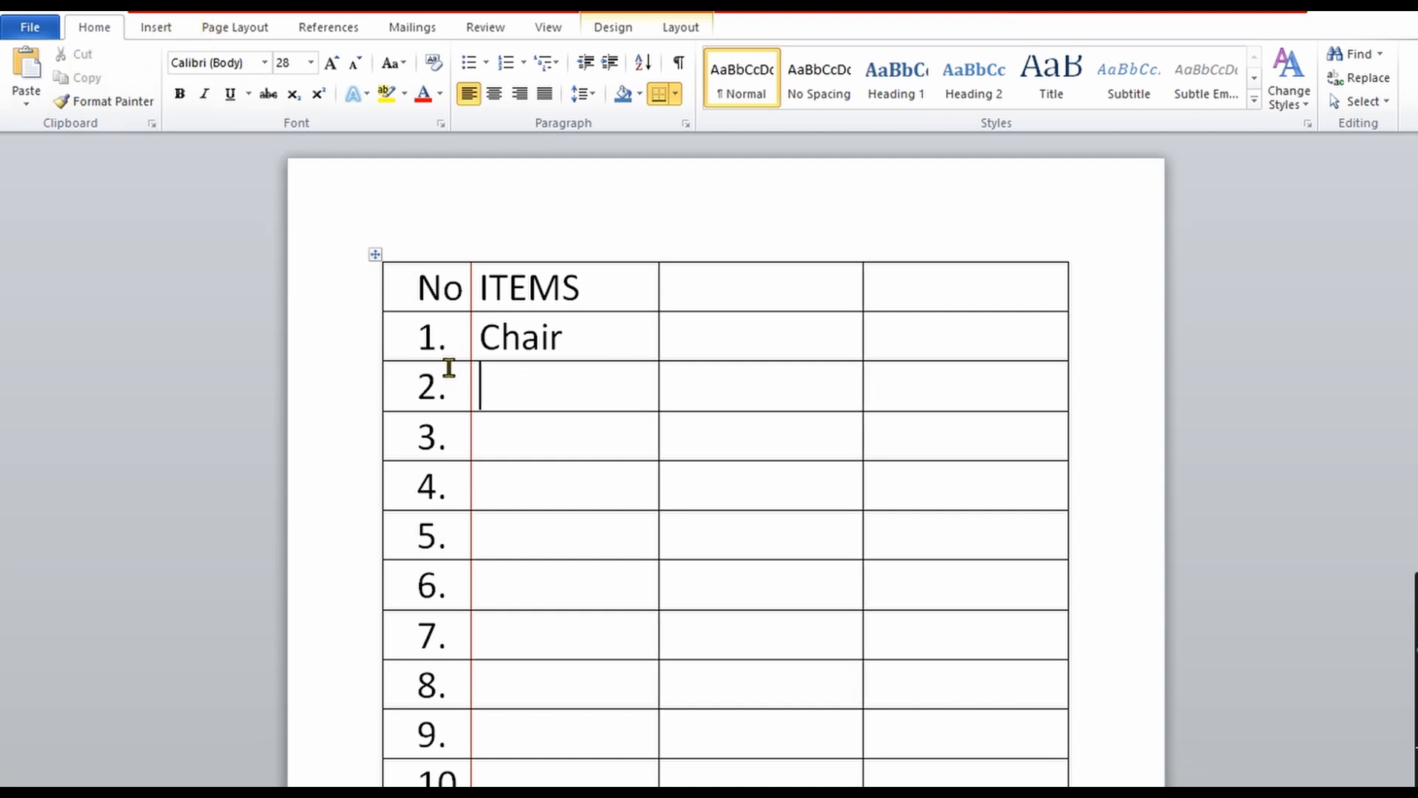
pyautogui.hotkey('ctrl', 'z')
pyautogui.hotkey('ctrl', 'z')
pyautogui.hotkey('ctrl', 'z')
pyautogui.hotkey('ctrl', 'z')
pyautogui.hotkey('ctrl', 'z')
pyautogui.hotkey('ctrl', 'z')
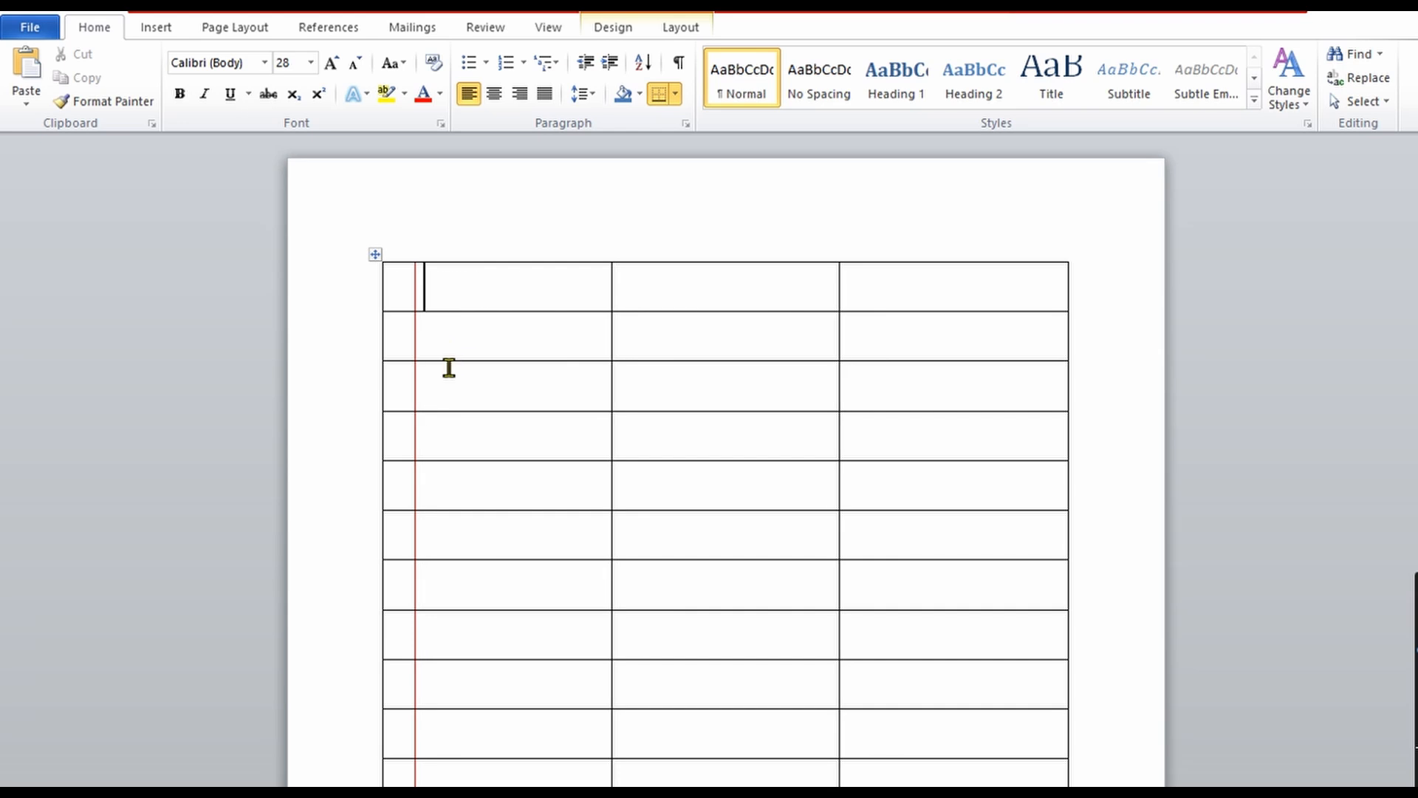
# - Undo the narrow first column and the added rows, back to the plain table with four rows and three columns
pyautogui.hotkey('ctrl', 'z')
pyautogui.hotkey('ctrl', 'z')
pyautogui.hotkey('ctrl', 'z')
pyautogui.hotkey('ctrl', 'z')
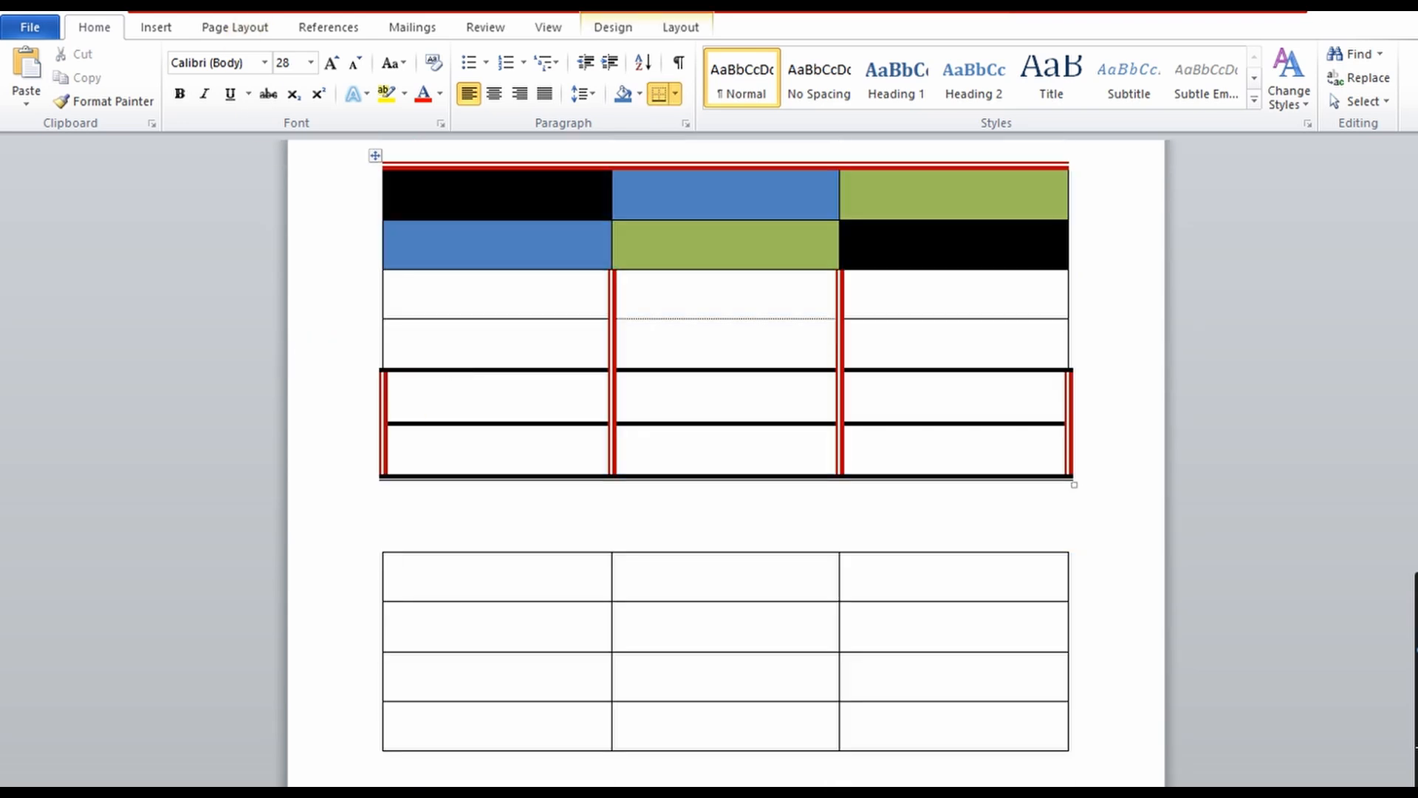
pyautogui.click(156, 27)
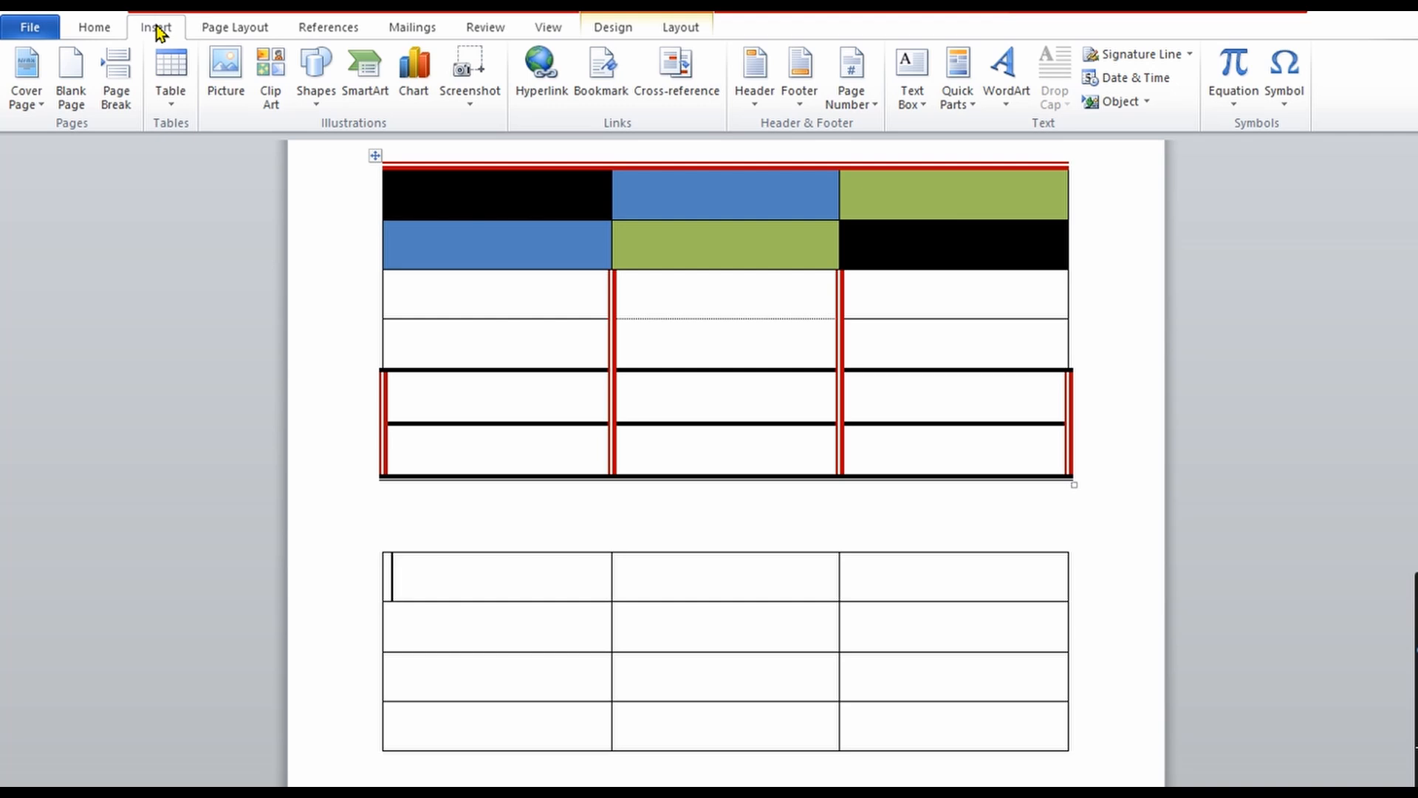
pyautogui.click(172, 91)
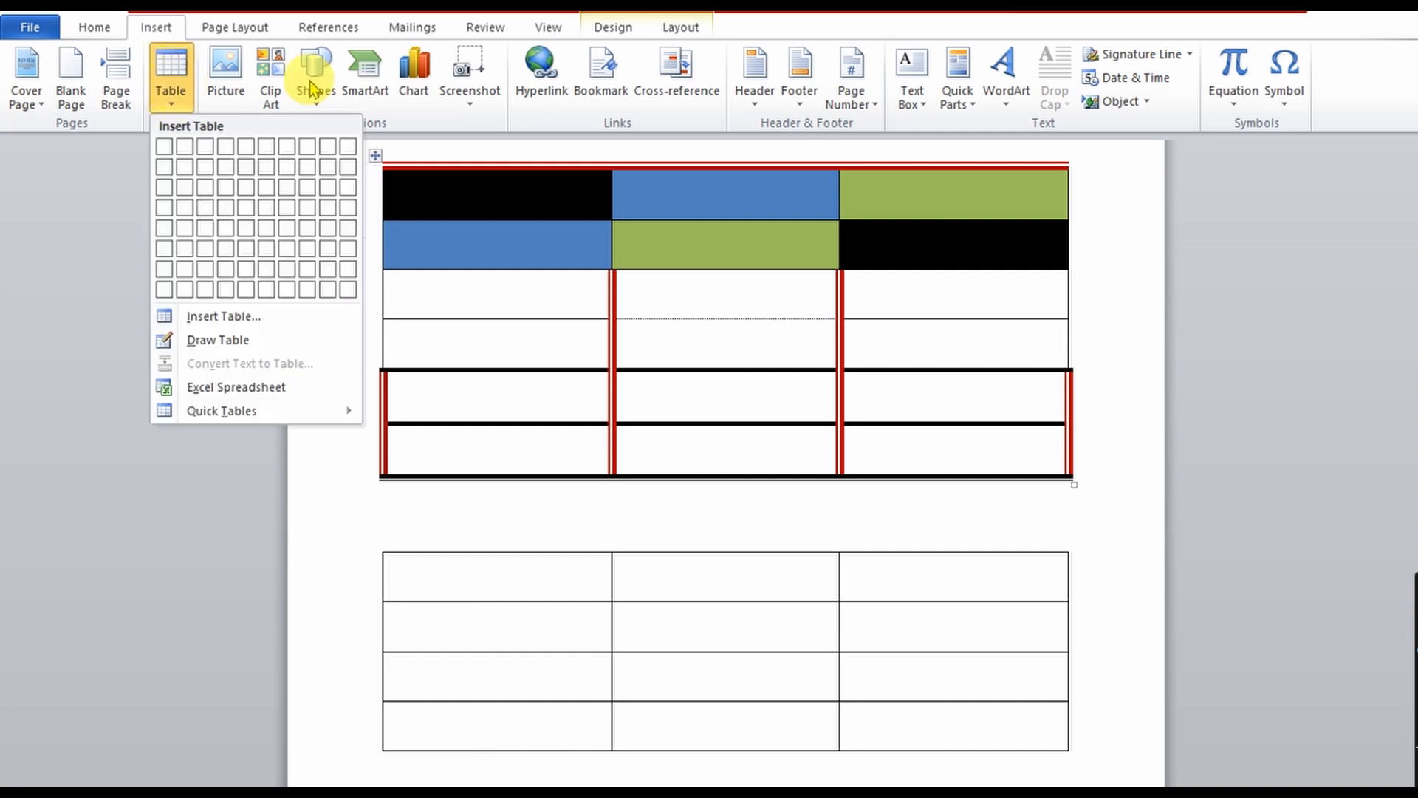
pyautogui.click(616, 31)
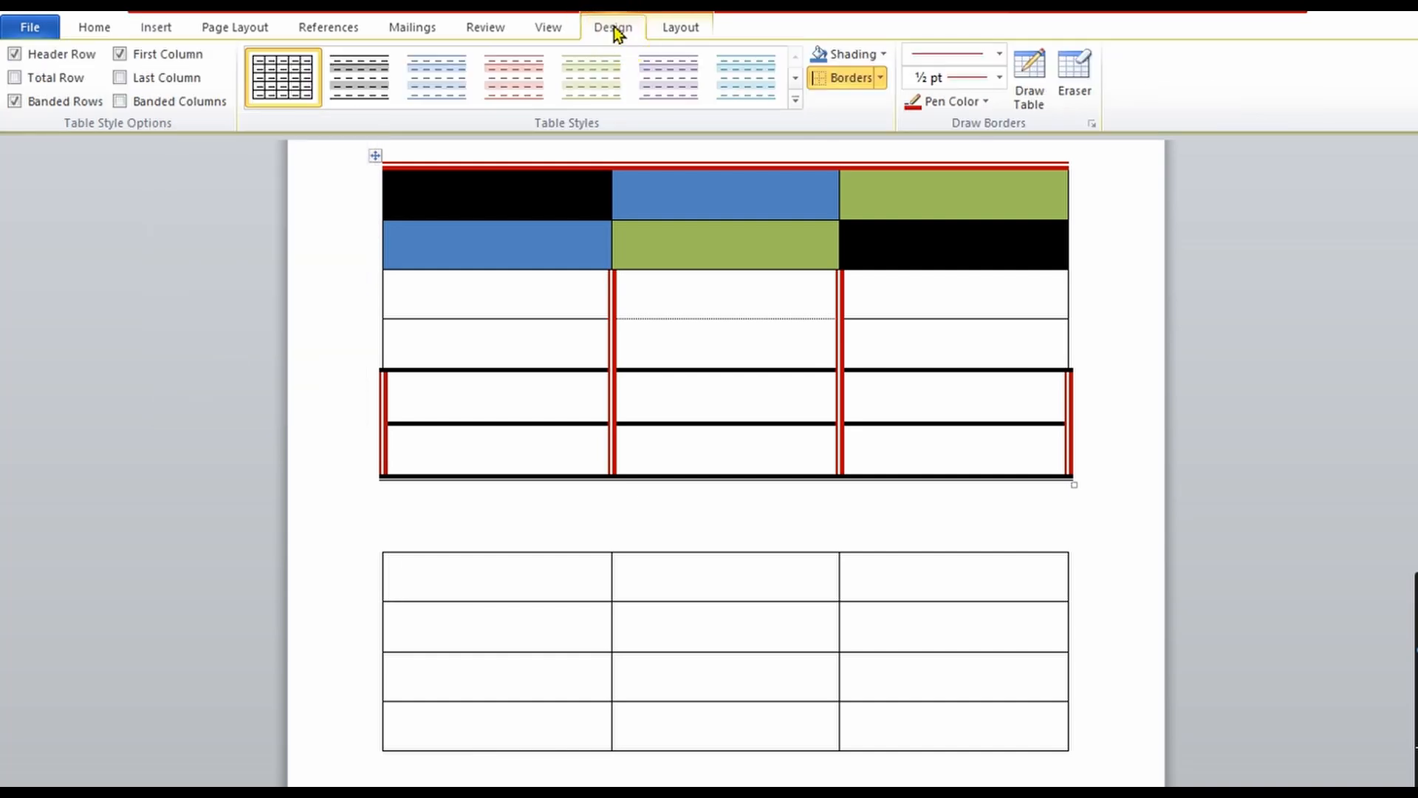
pyautogui.click(669, 31)
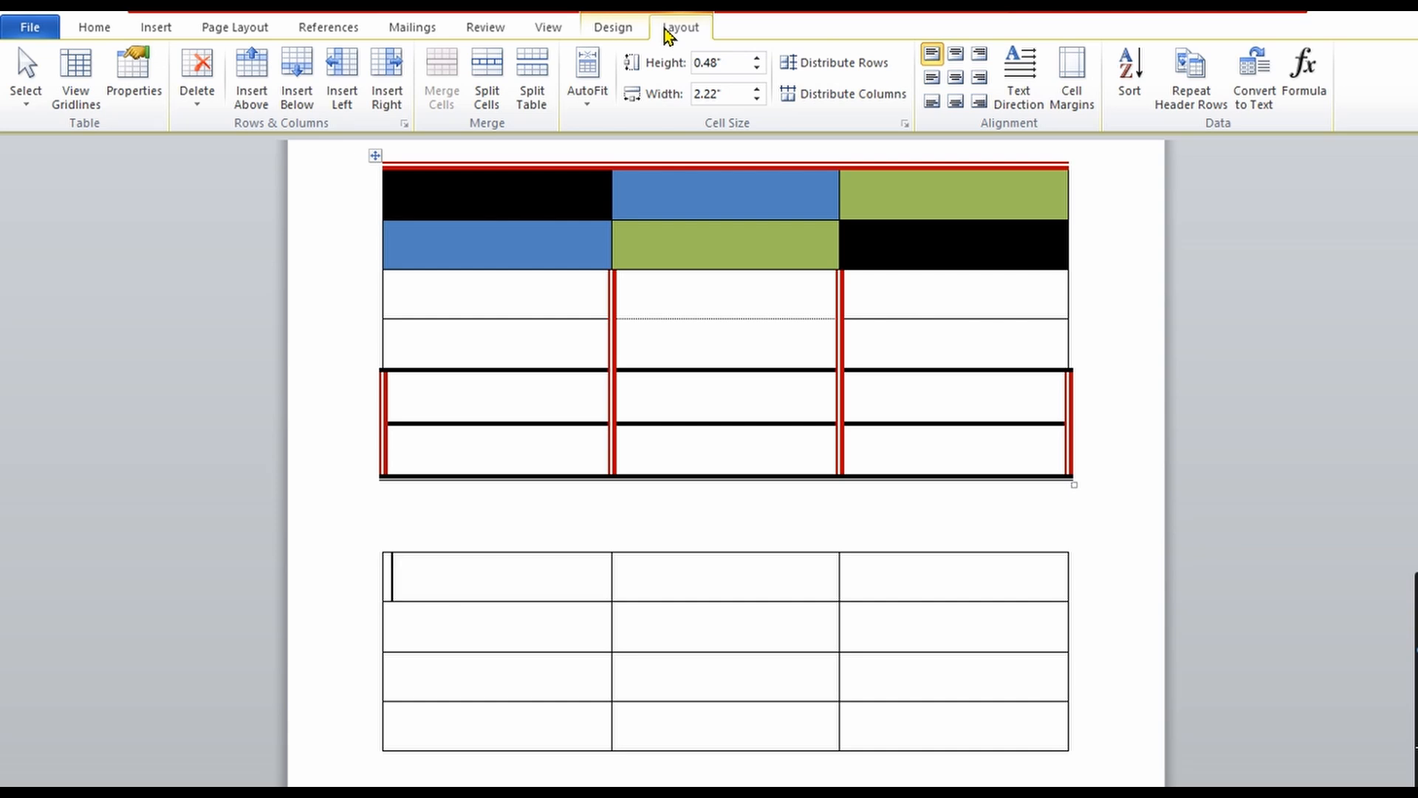
# - Draw a vertical line through all rows of the lower table, splitting off a narrow first column about 0.43" wide
pyautogui.click(313, 548)
pyautogui.scroll(-3, 723, 443)
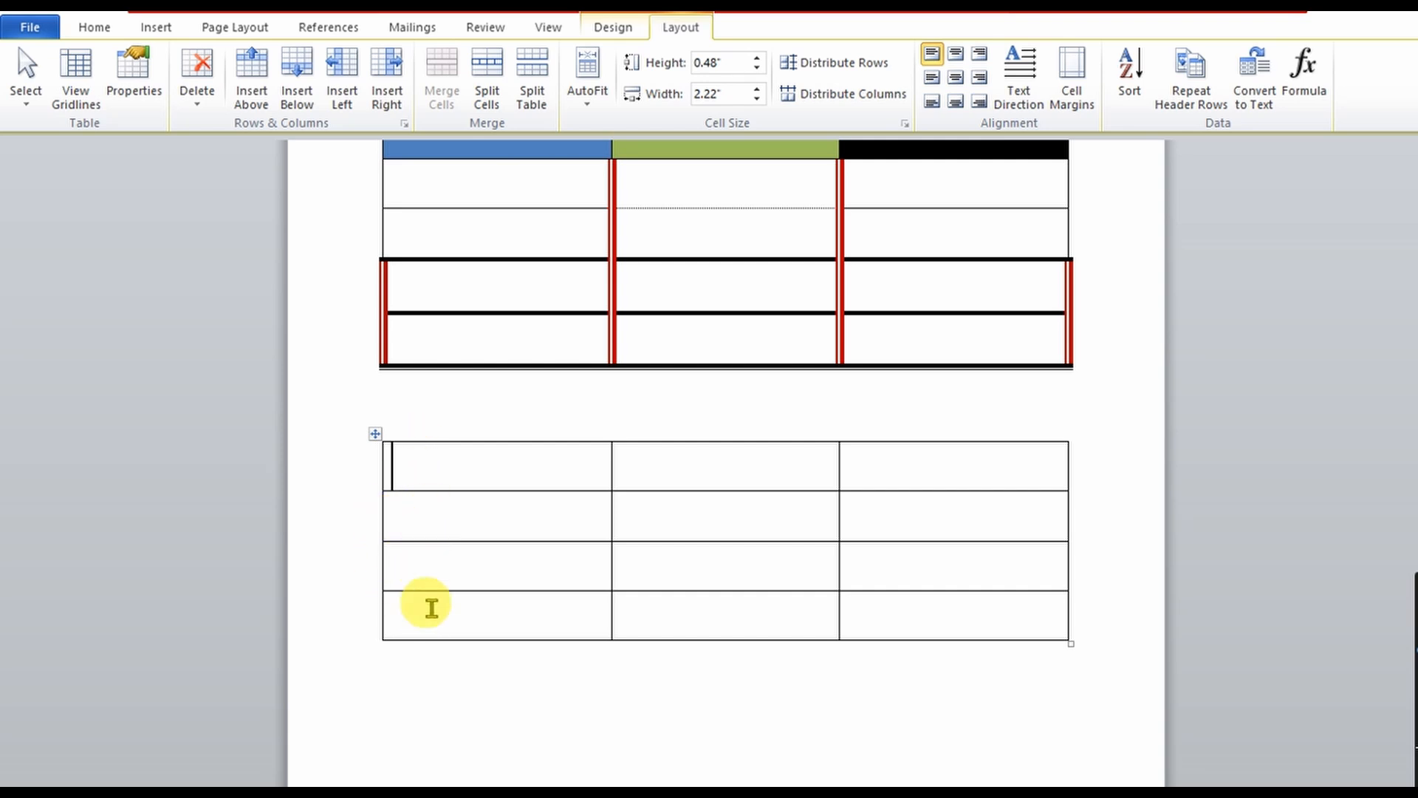
pyautogui.click(152, 33)
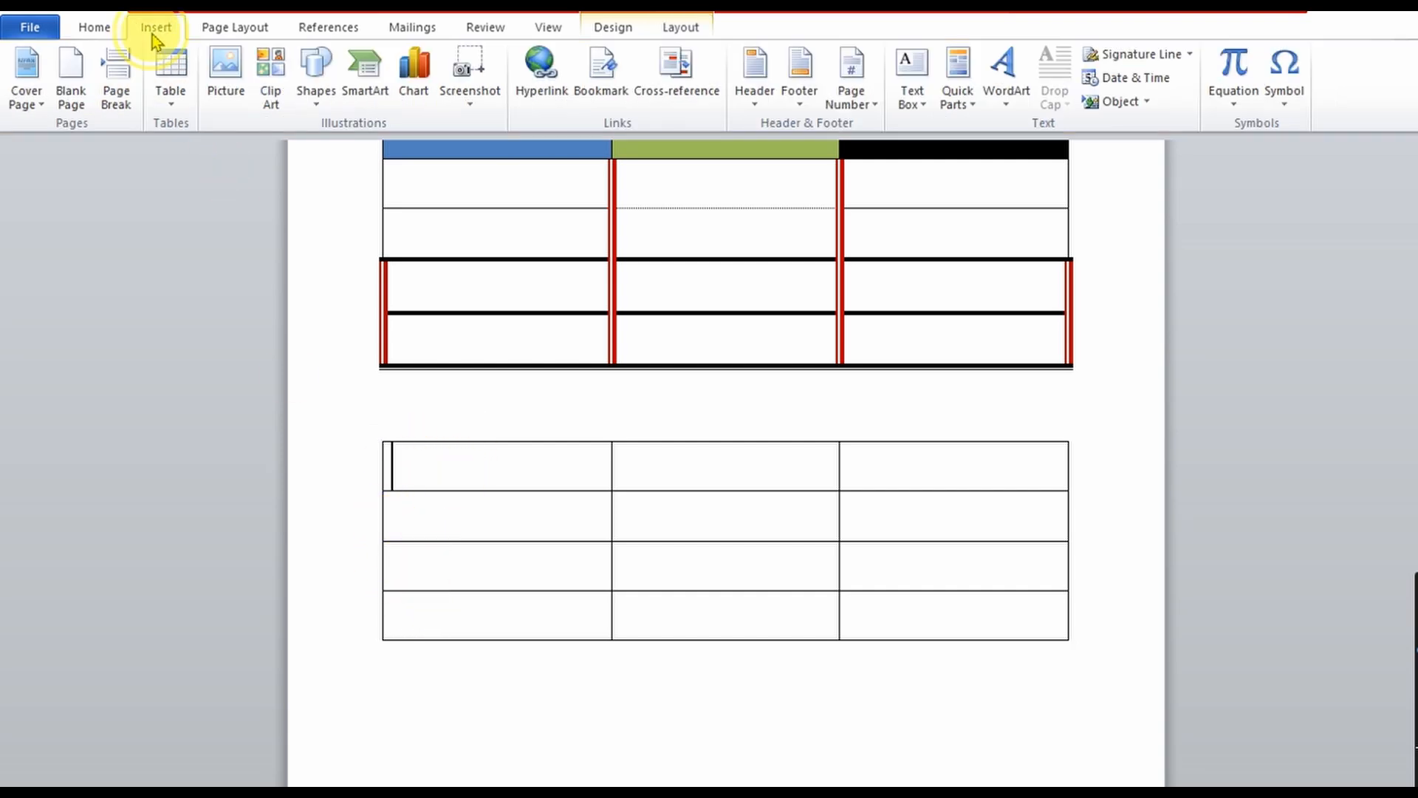
pyautogui.click(175, 100)
pyautogui.click(185, 340)
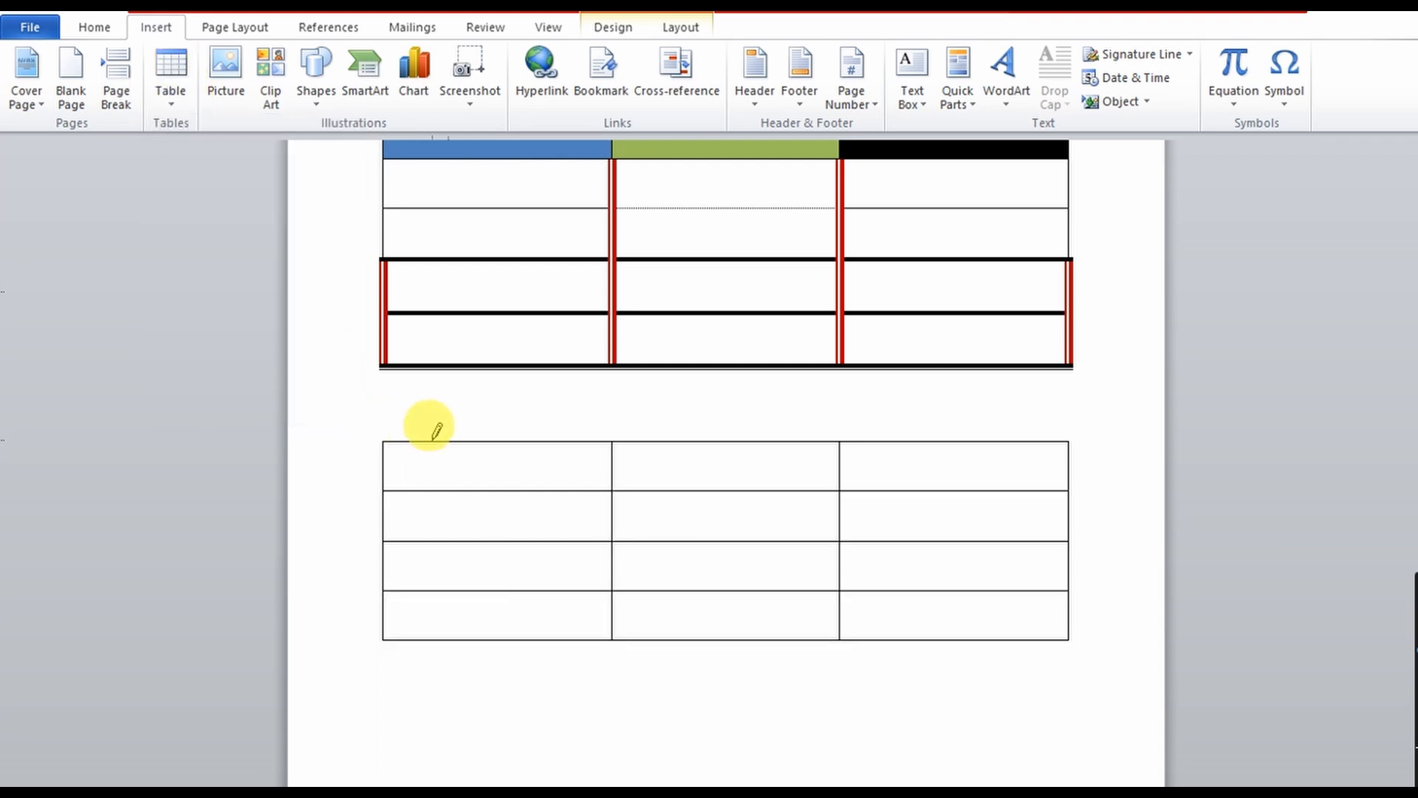
pyautogui.moveTo(428, 441); pyautogui.dragTo(428, 607)
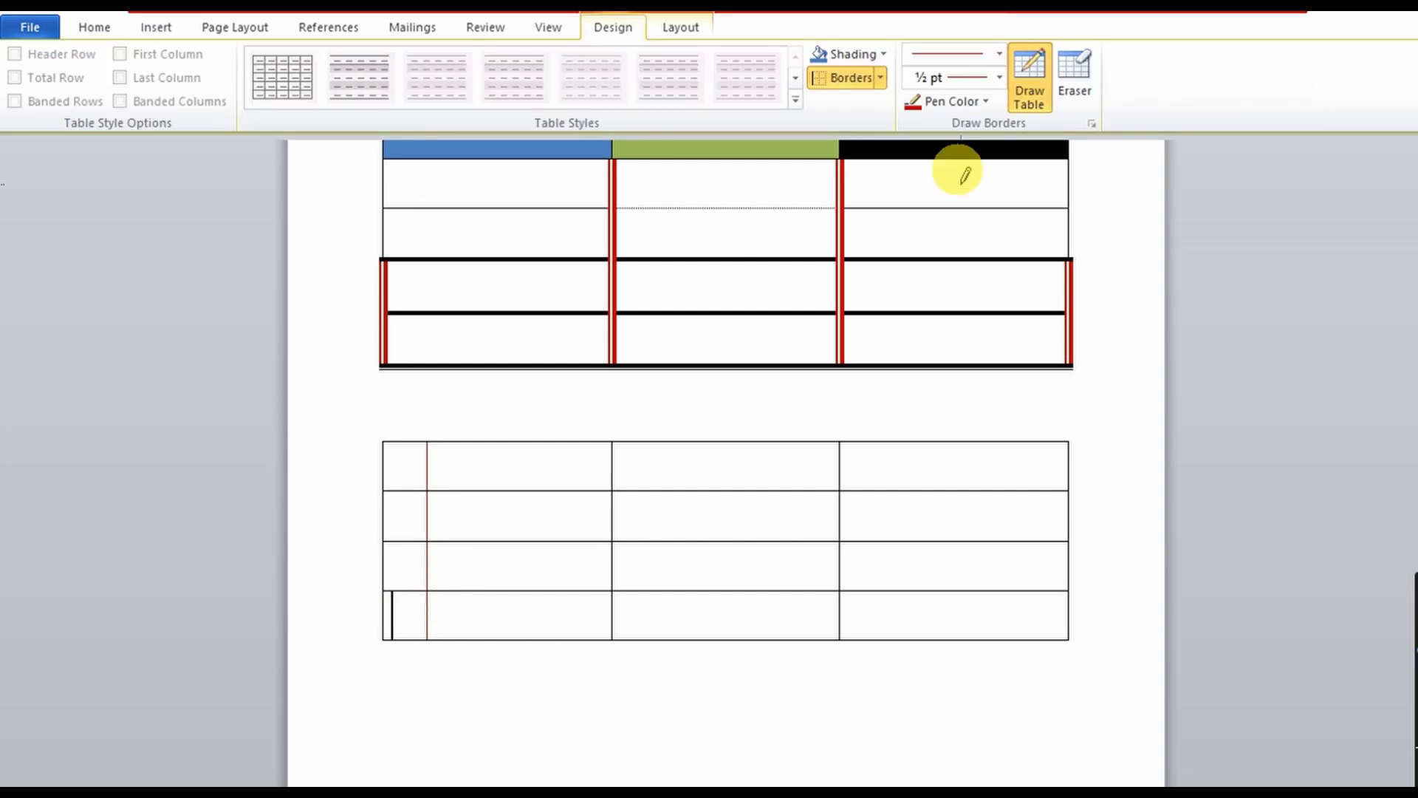
# - Erase the three horizontal borders inside the narrow first column so that its four cells become one tall cell
pyautogui.click(1070, 96)
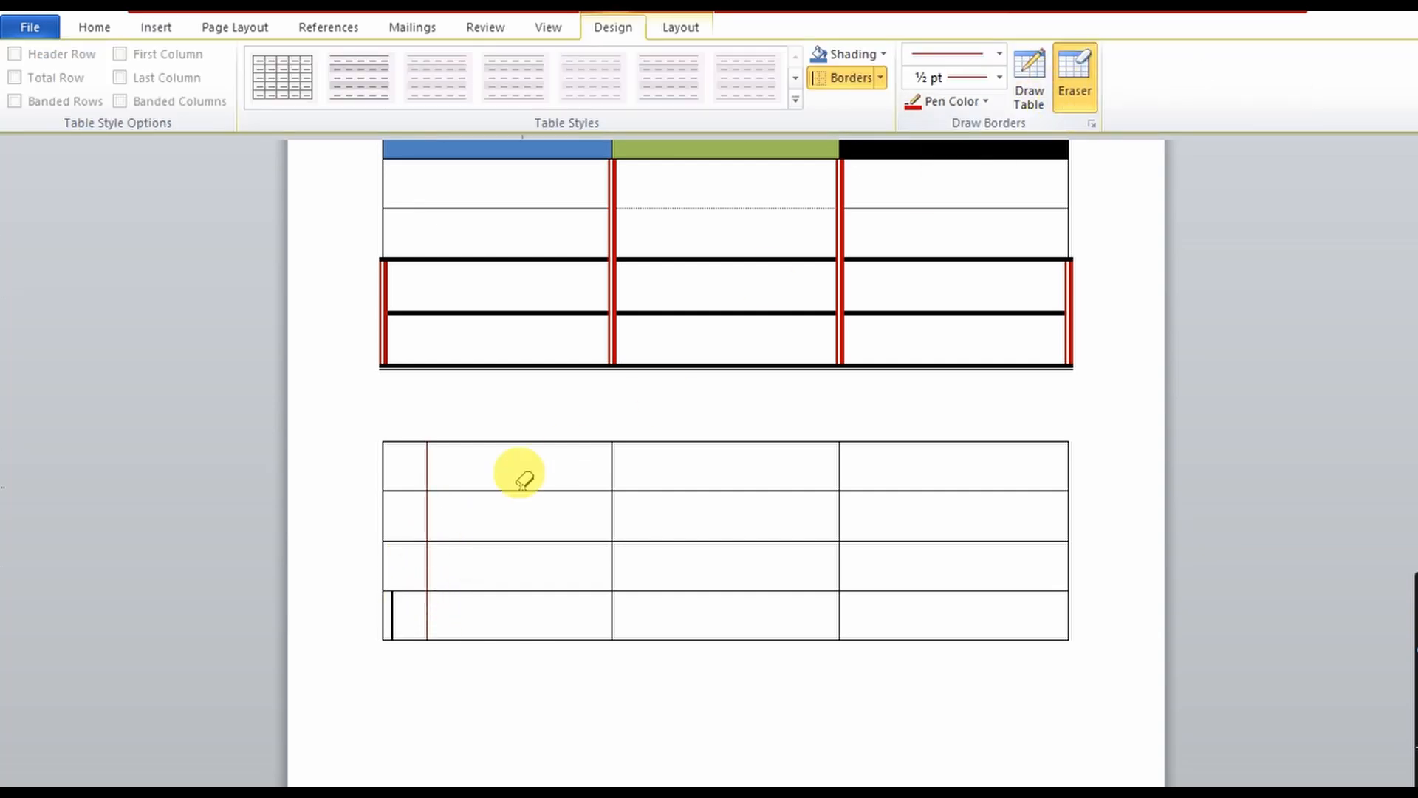
pyautogui.click(403, 589)
pyautogui.click(398, 542)
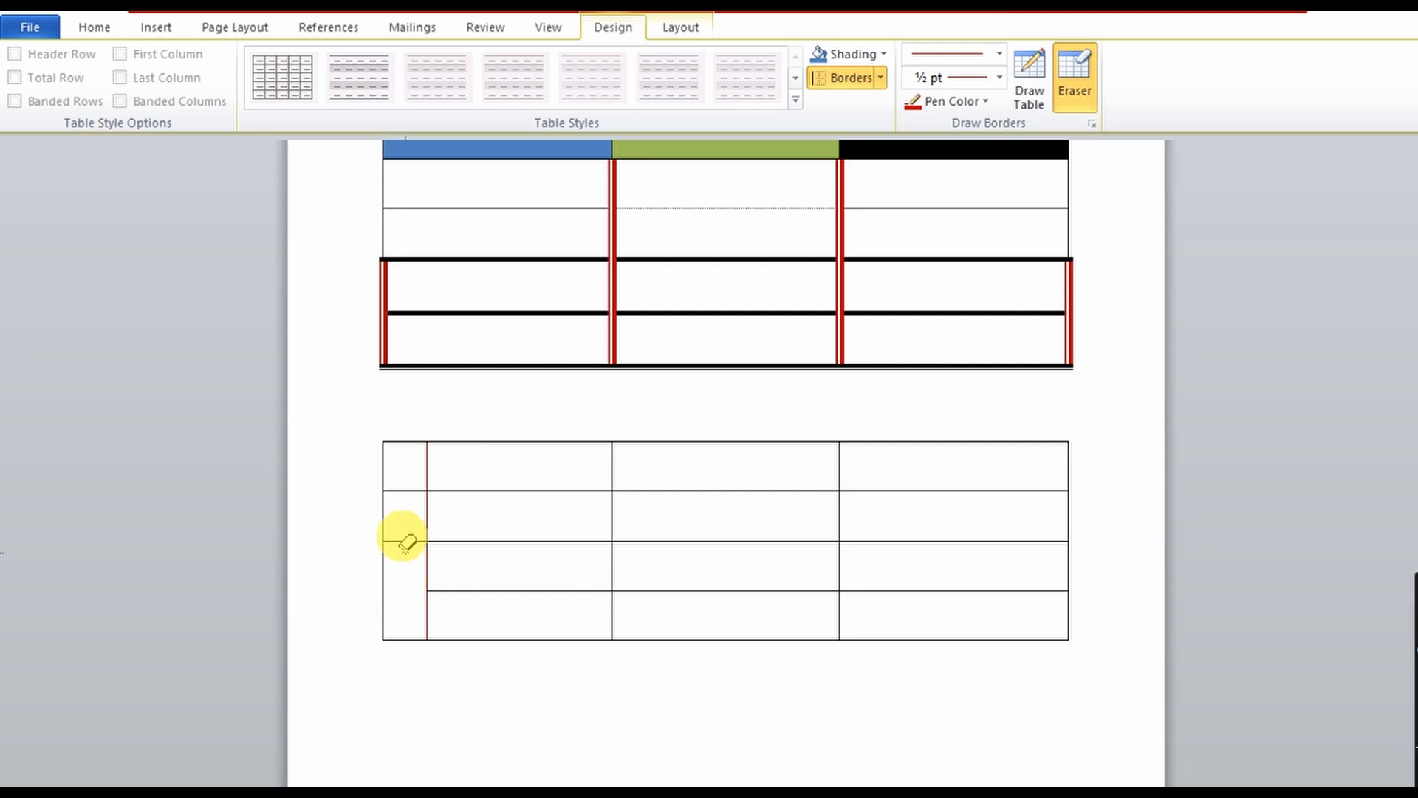
pyautogui.click(414, 489)
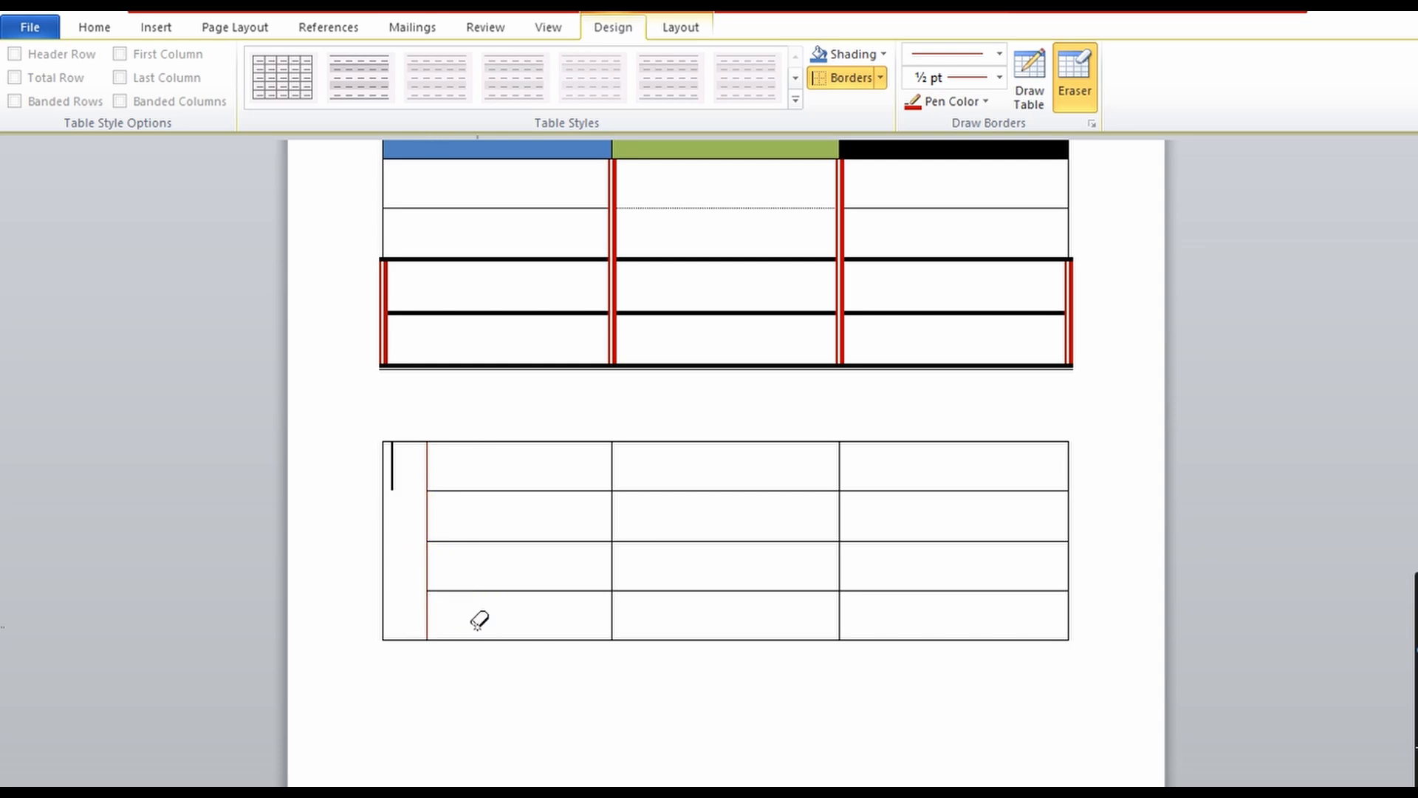
# - Enter JANUARY followed by a run of extra N letters horizontally in the tall first cell
pyautogui.click(418, 497)
pyautogui.write('JANUARY')
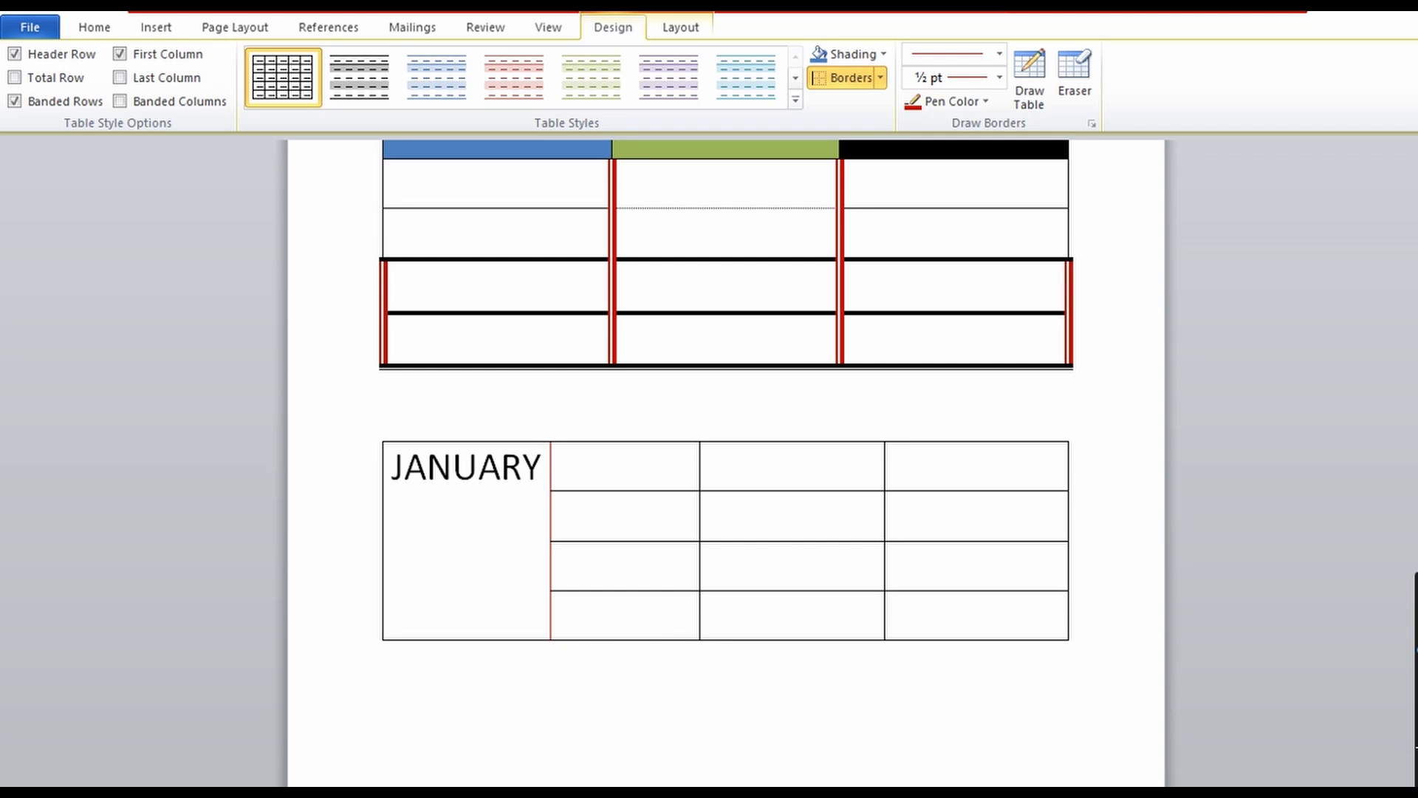
pyautogui.write('NNNNNNN')
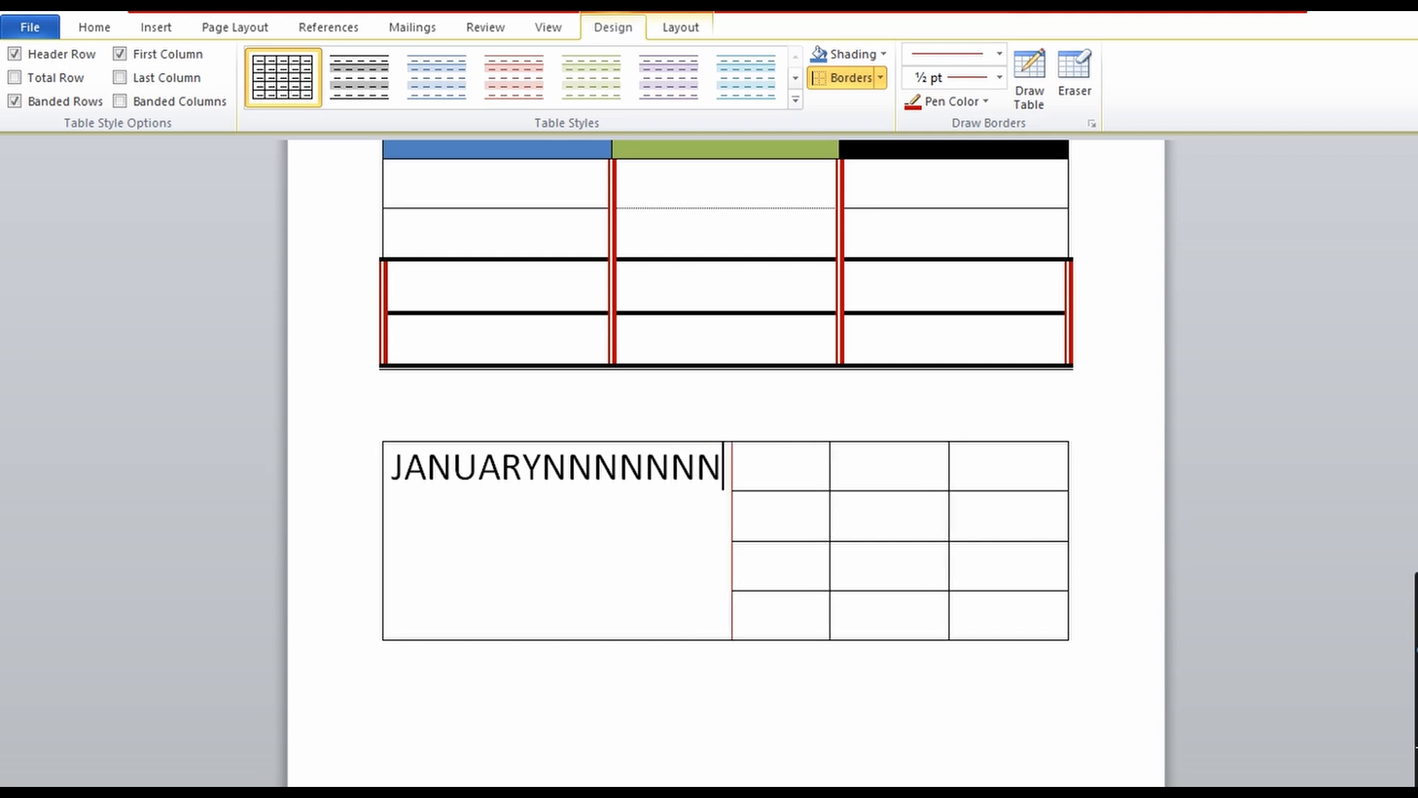
pyautogui.write('NNN')
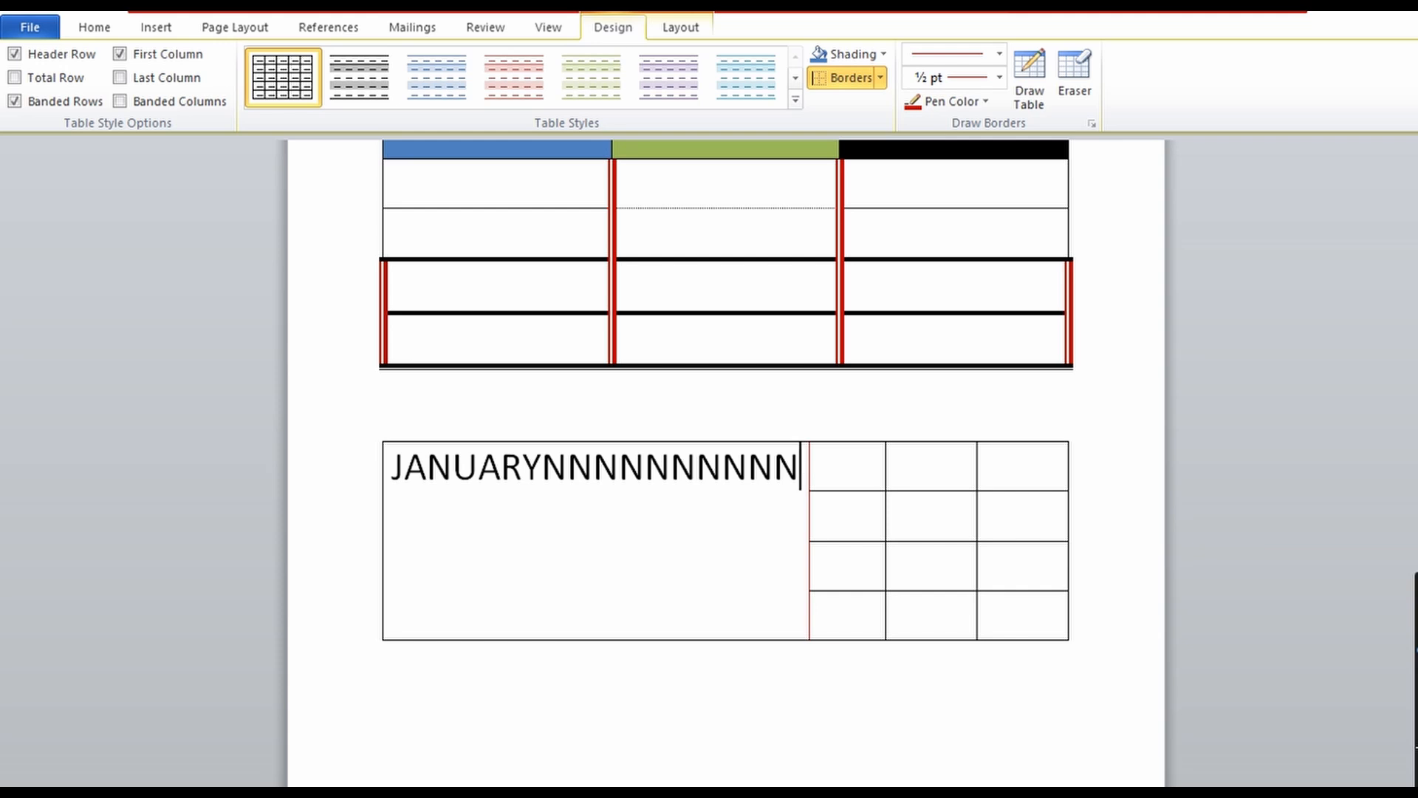
# - Delete all the horizontal text from the tall first cell
pyautogui.press('BackSpace')
pyautogui.press('BackSpace')
pyautogui.press('BackSpace')
pyautogui.press('BackSpace')
pyautogui.press('BackSpace')
pyautogui.press('BackSpace')
pyautogui.press('BackSpace')
pyautogui.press('BackSpace')
pyautogui.press('BackSpace')
pyautogui.press('BackSpace')
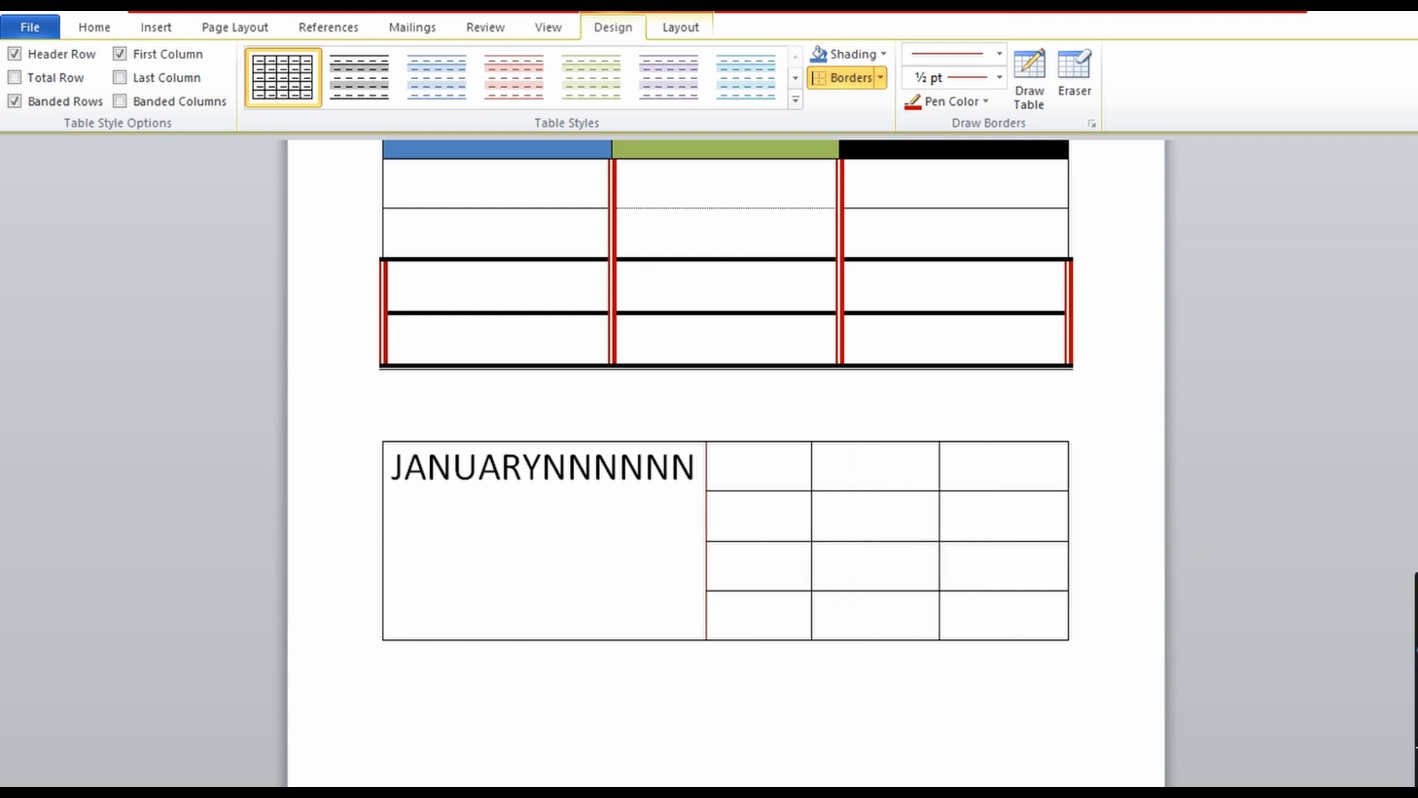
pyautogui.press('BackSpace')
pyautogui.press('BackSpace')
pyautogui.press('BackSpace')
pyautogui.press('BackSpace')
pyautogui.press('BackSpace')
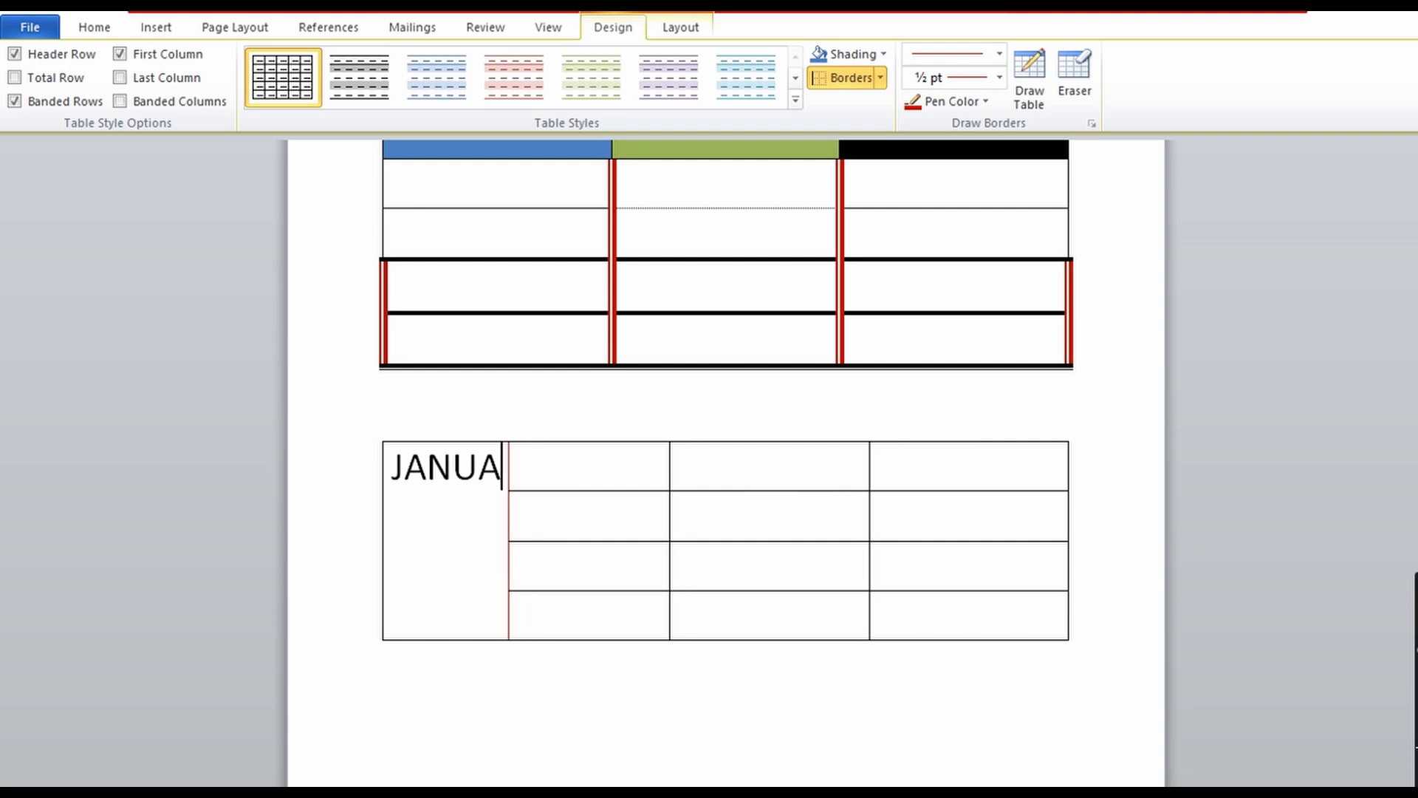
pyautogui.press('BackSpace')
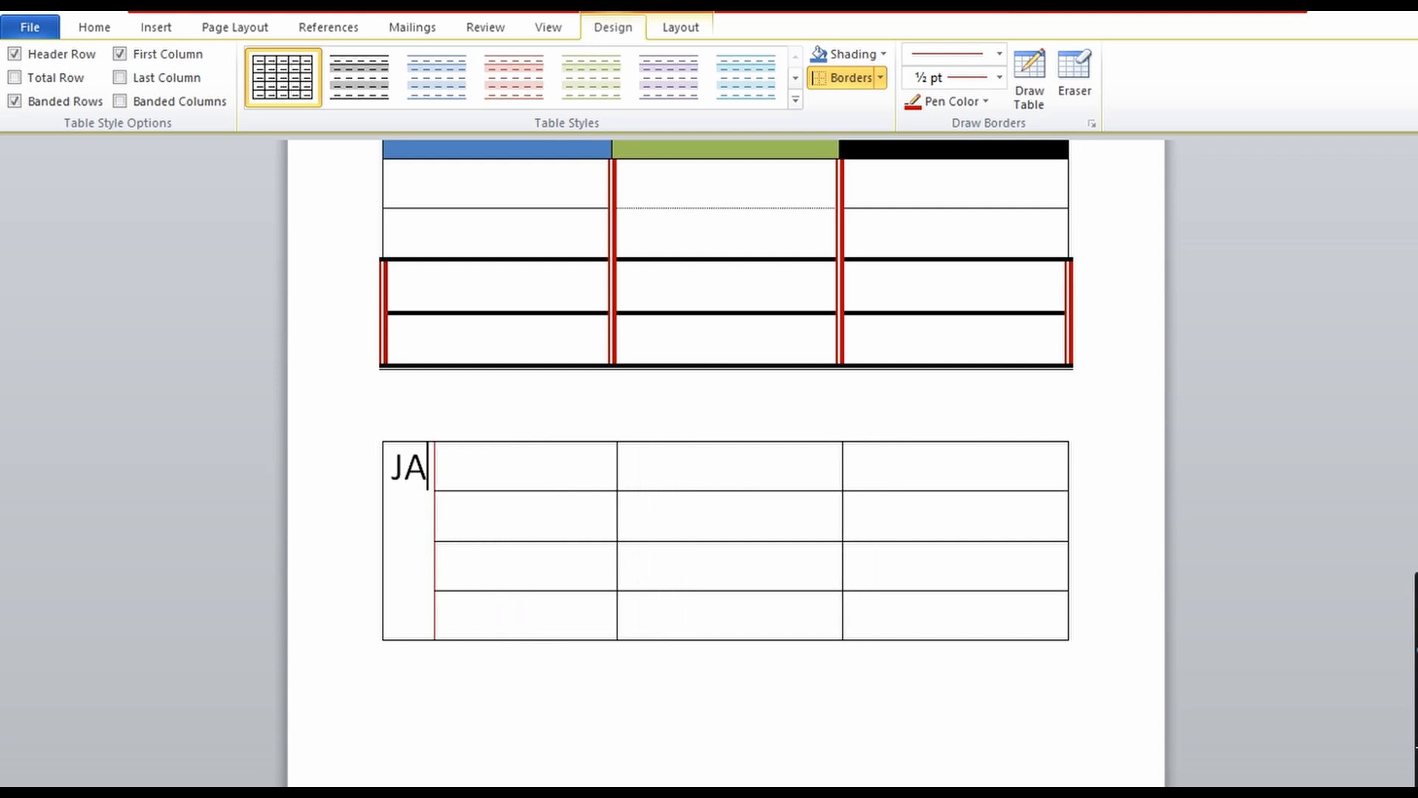
pyautogui.press('BackSpace')
pyautogui.press('BackSpace')
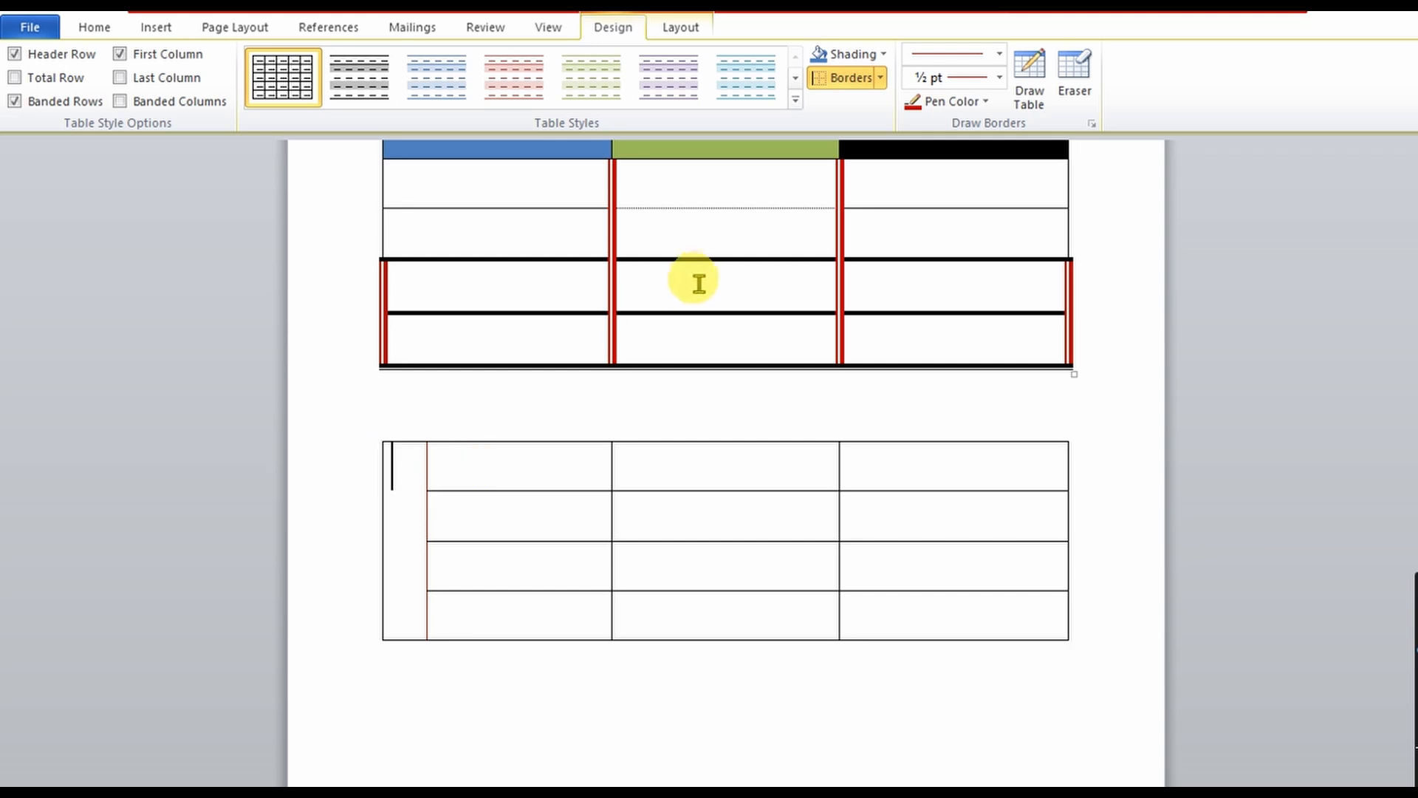
# - Rotate the tall cell's text direction to read from top to bottom, align it top left, and enter JANUARY
pyautogui.click(682, 30)
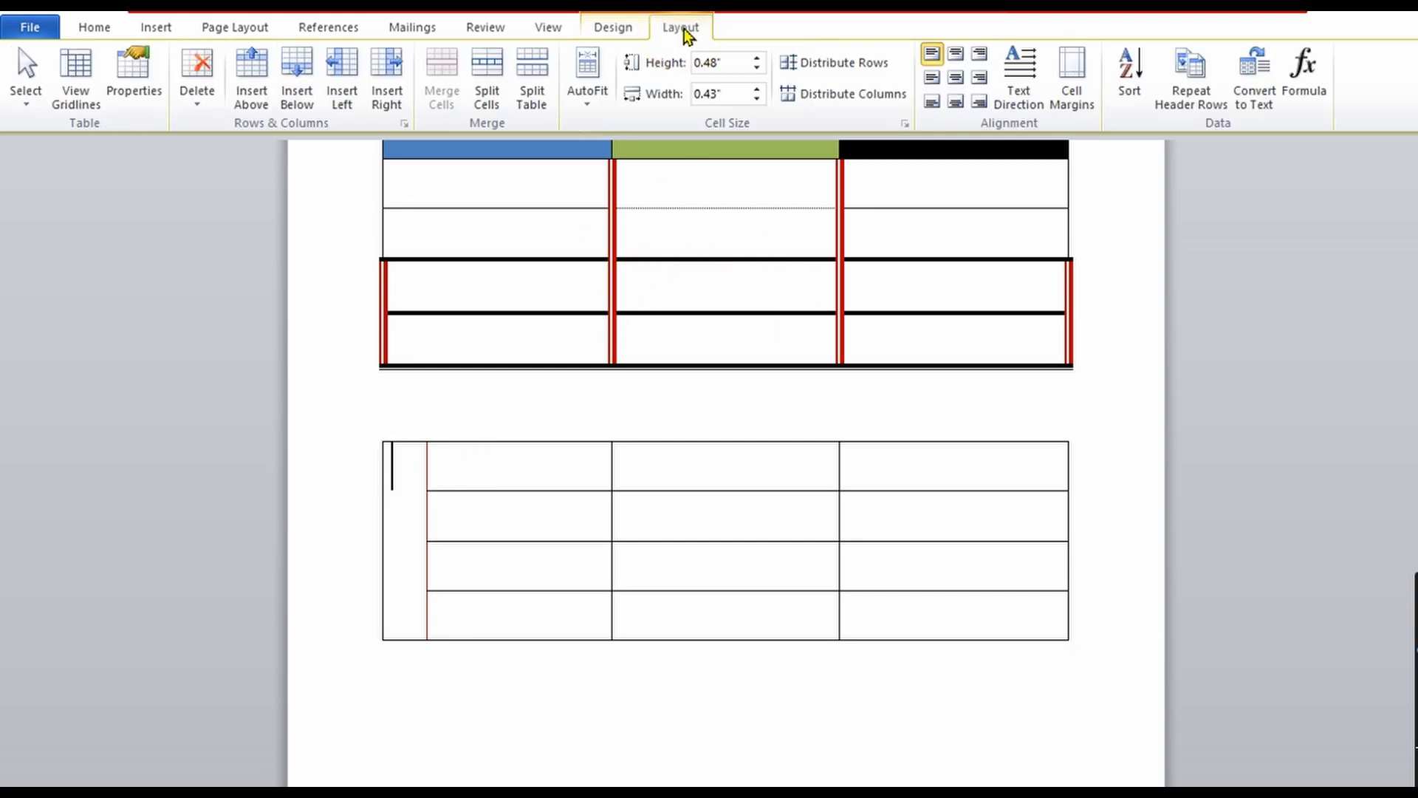
pyautogui.click(1017, 98)
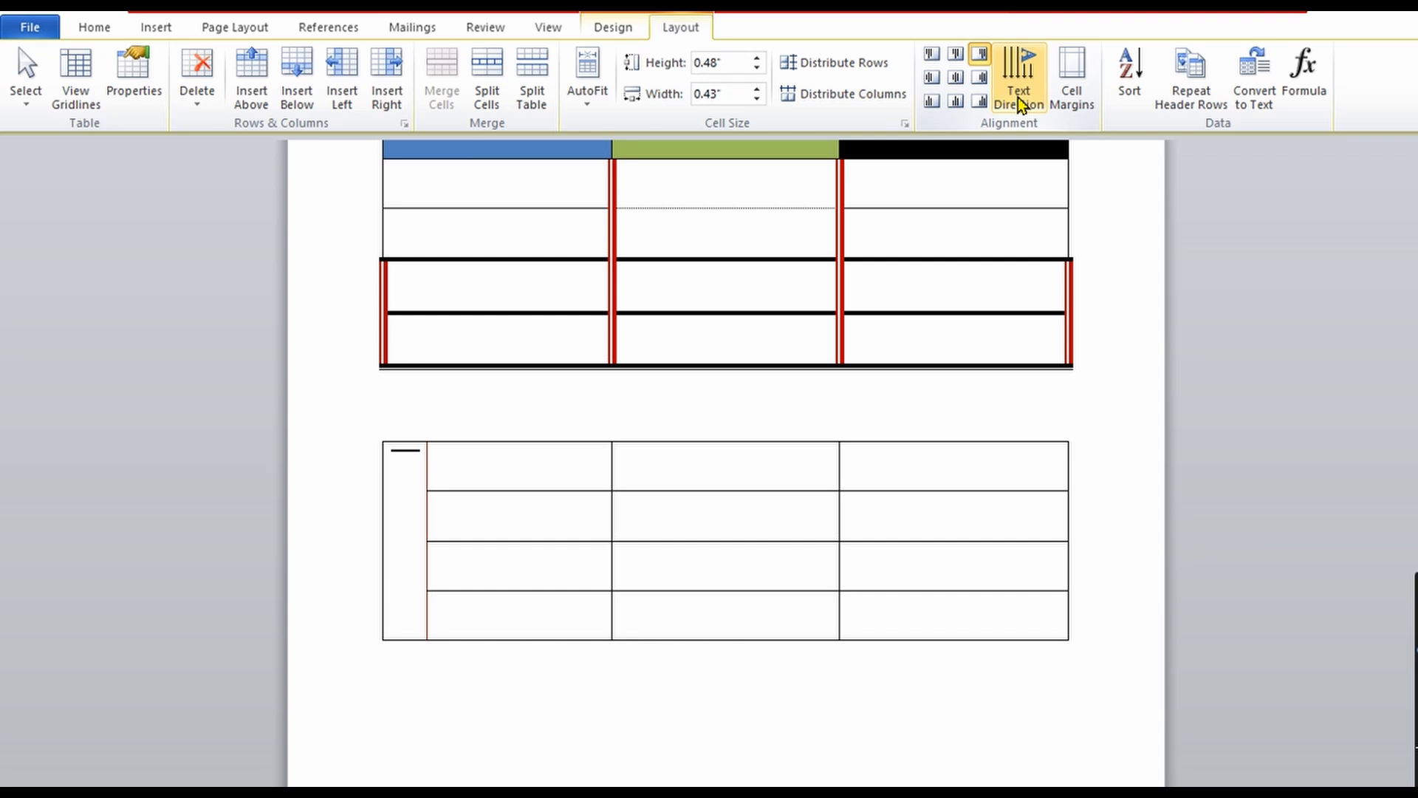
pyautogui.click(931, 57)
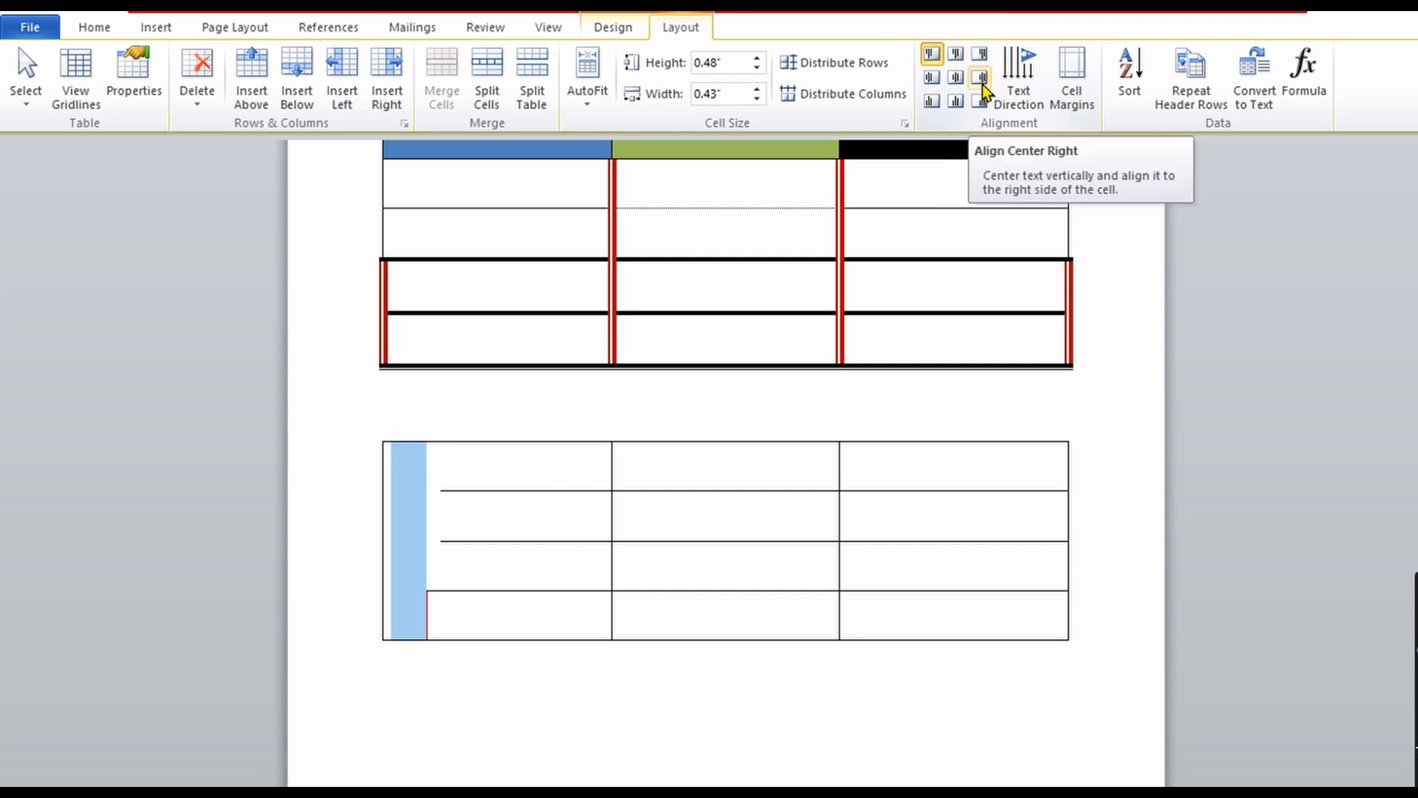
pyautogui.click(932, 58)
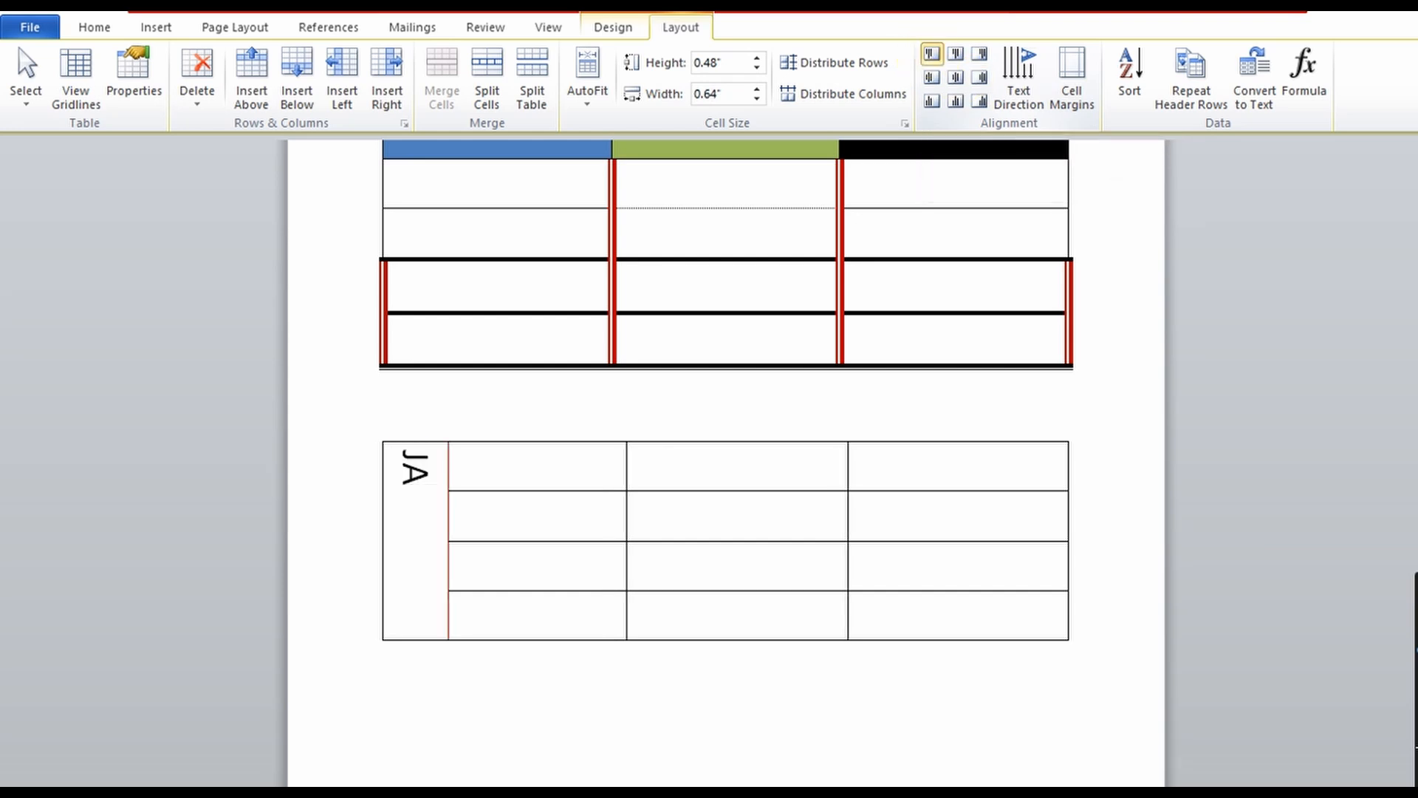
pyautogui.write('NUARY')
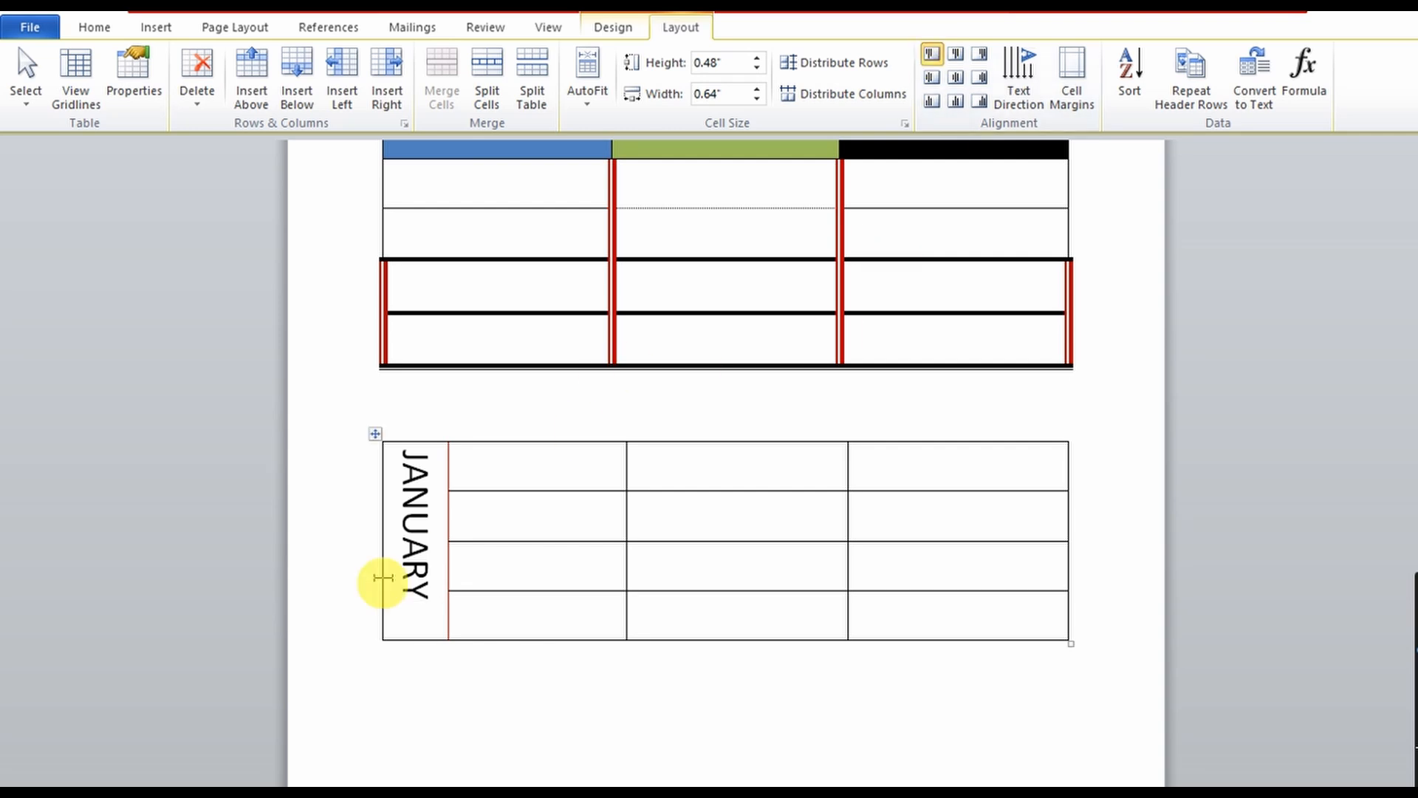
# - Try several cell alignments on the vertical word JANUARY in turn, finishing with Align Bottom Right
pyautogui.moveTo(407, 599); pyautogui.dragTo(411, 462)
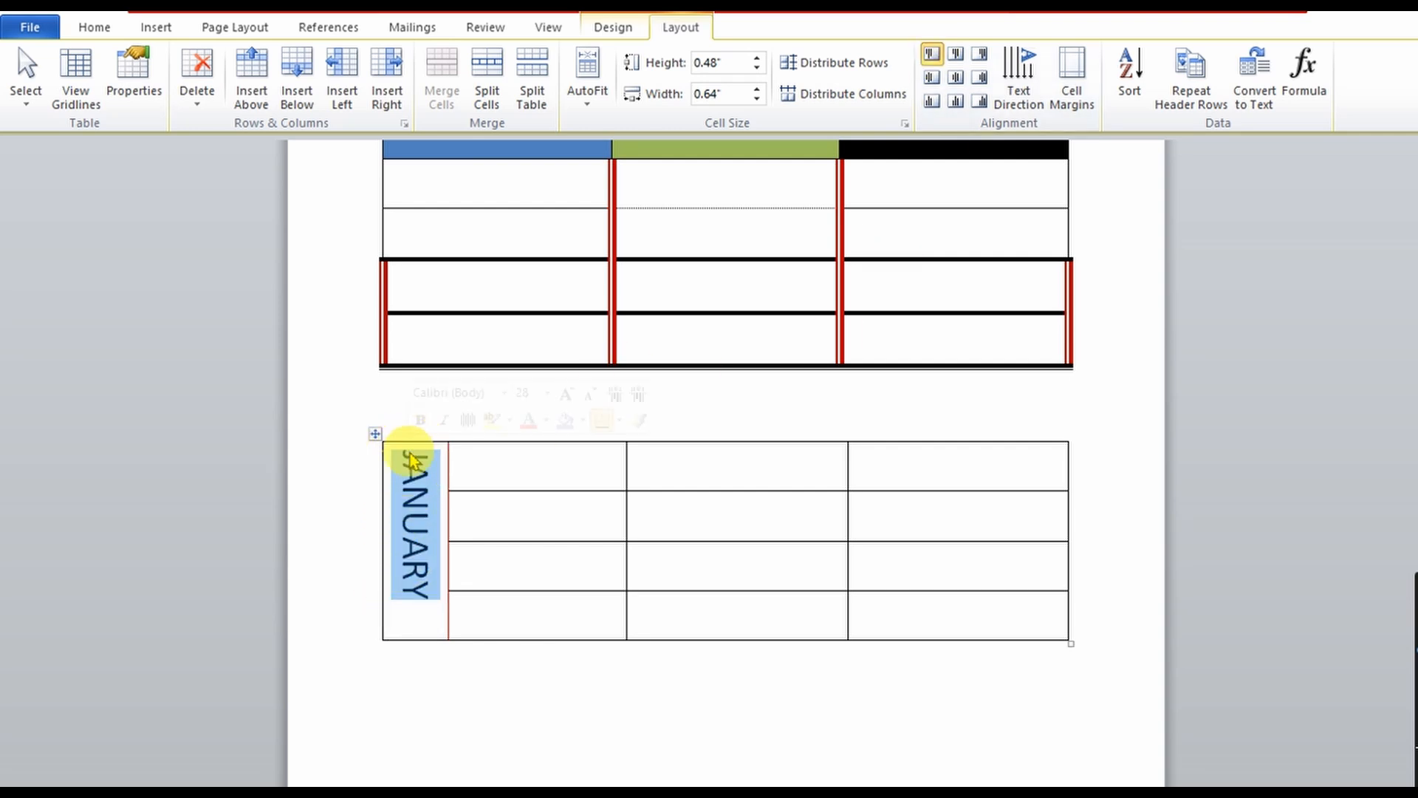
pyautogui.click(955, 65)
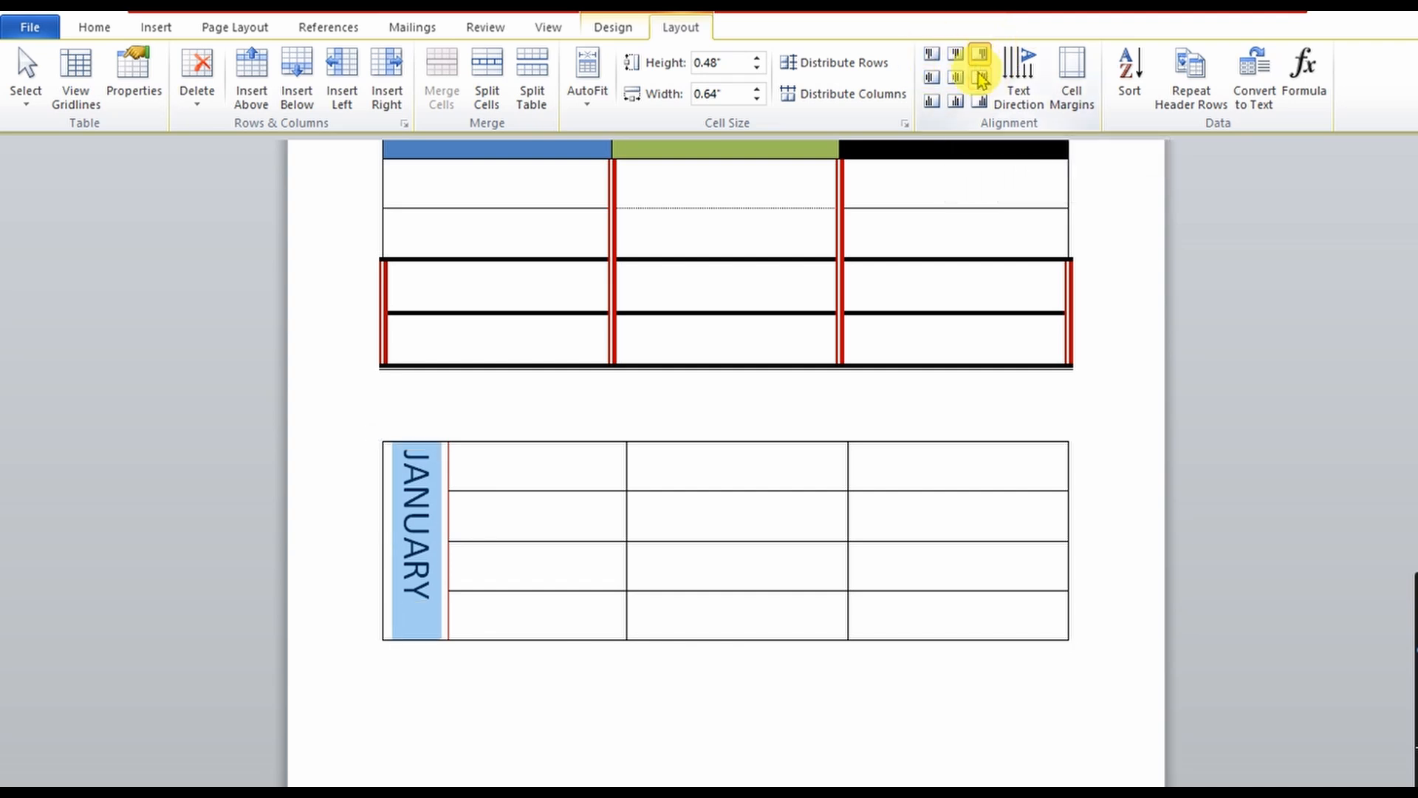
pyautogui.click(980, 76)
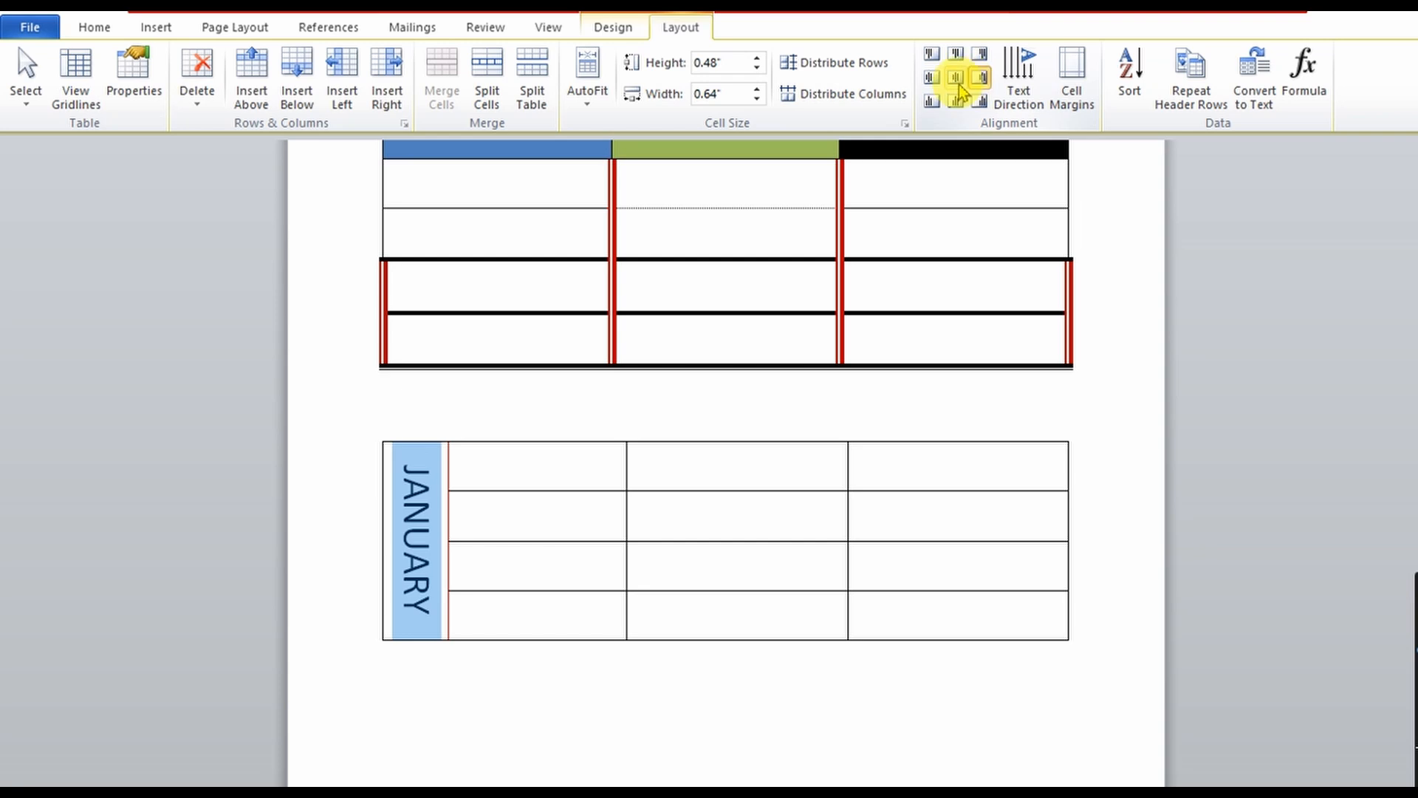
pyautogui.click(957, 84)
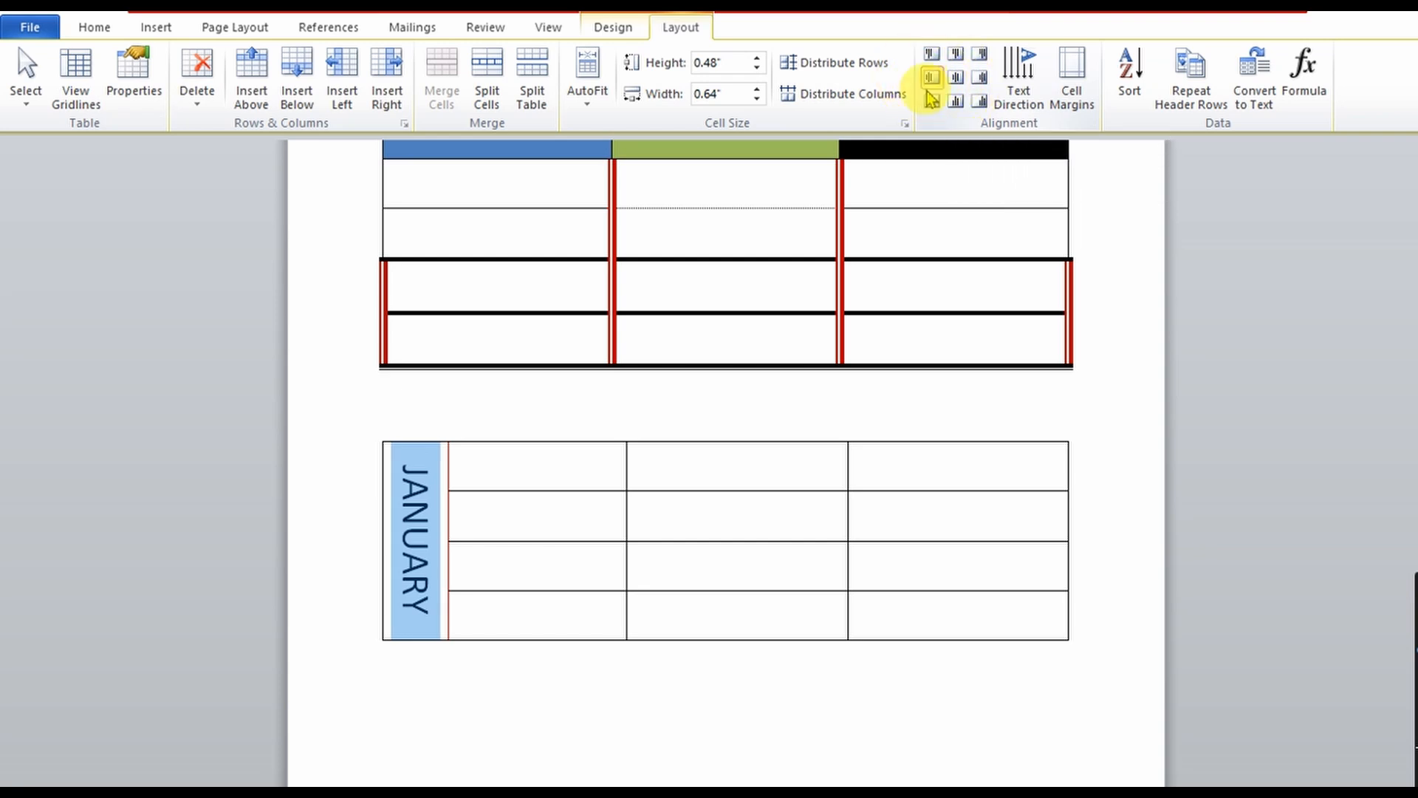
pyautogui.click(931, 102)
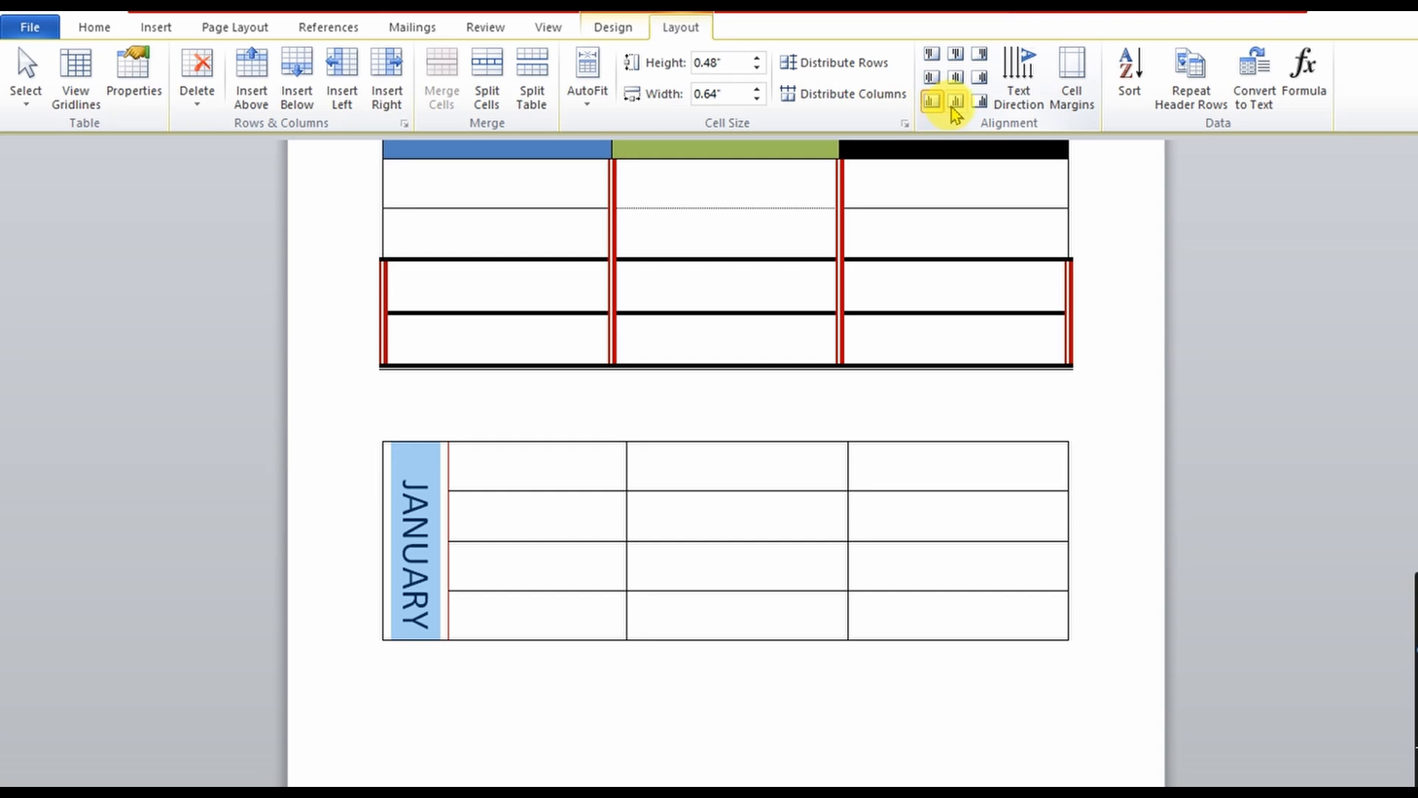
pyautogui.click(953, 105)
pyautogui.click(978, 103)
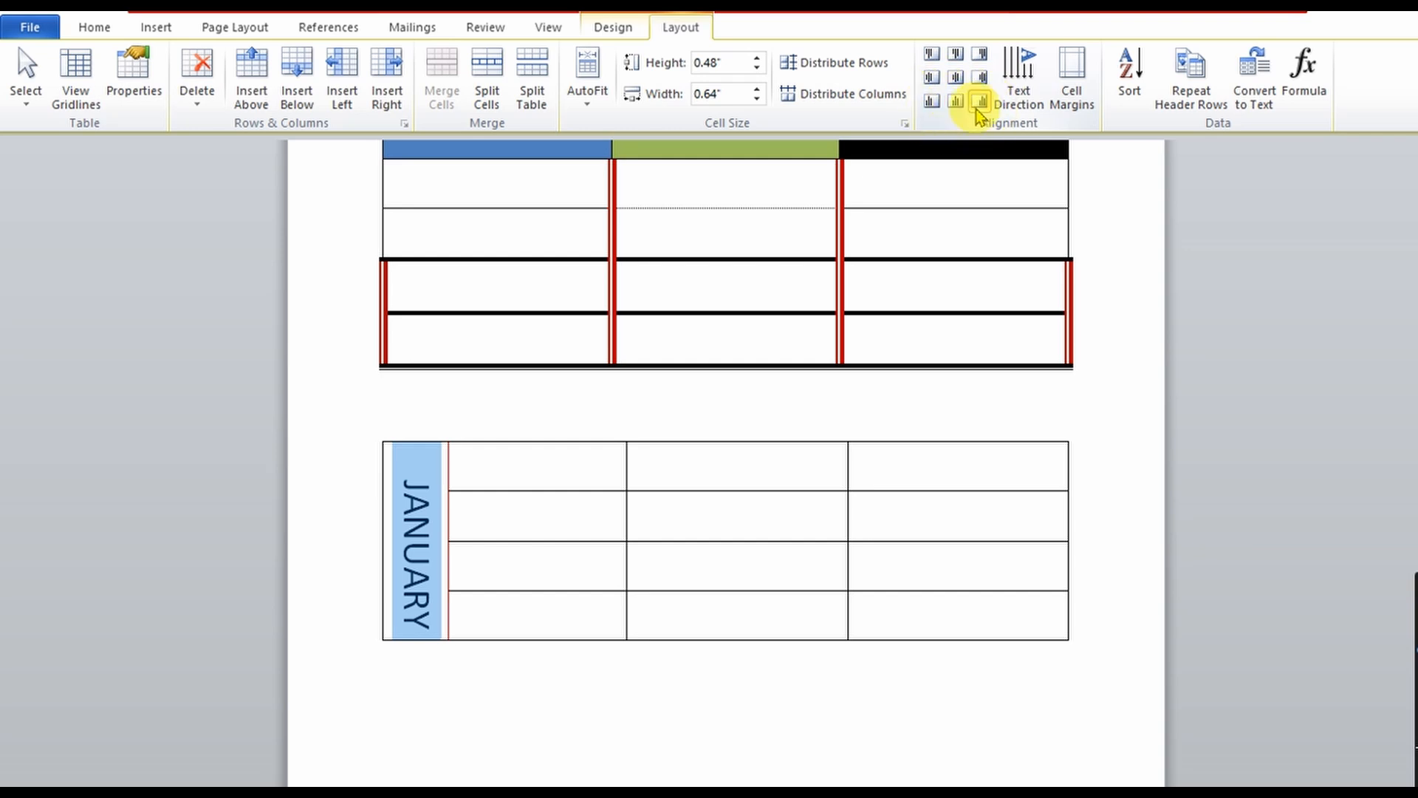
# - Change the text direction of JANUARY so it reads from bottom to top, and deselect the text
pyautogui.click(1022, 93)
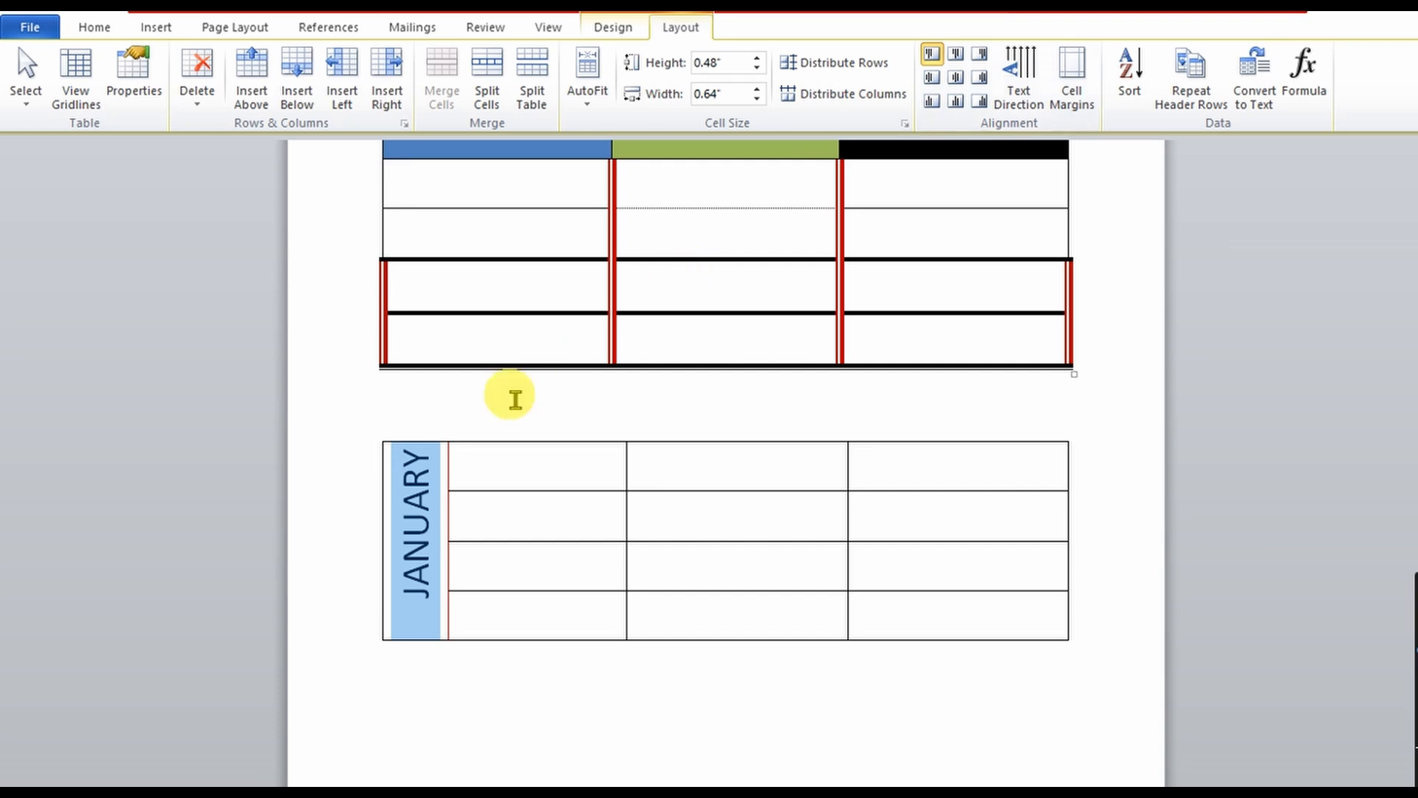
pyautogui.click(430, 510)
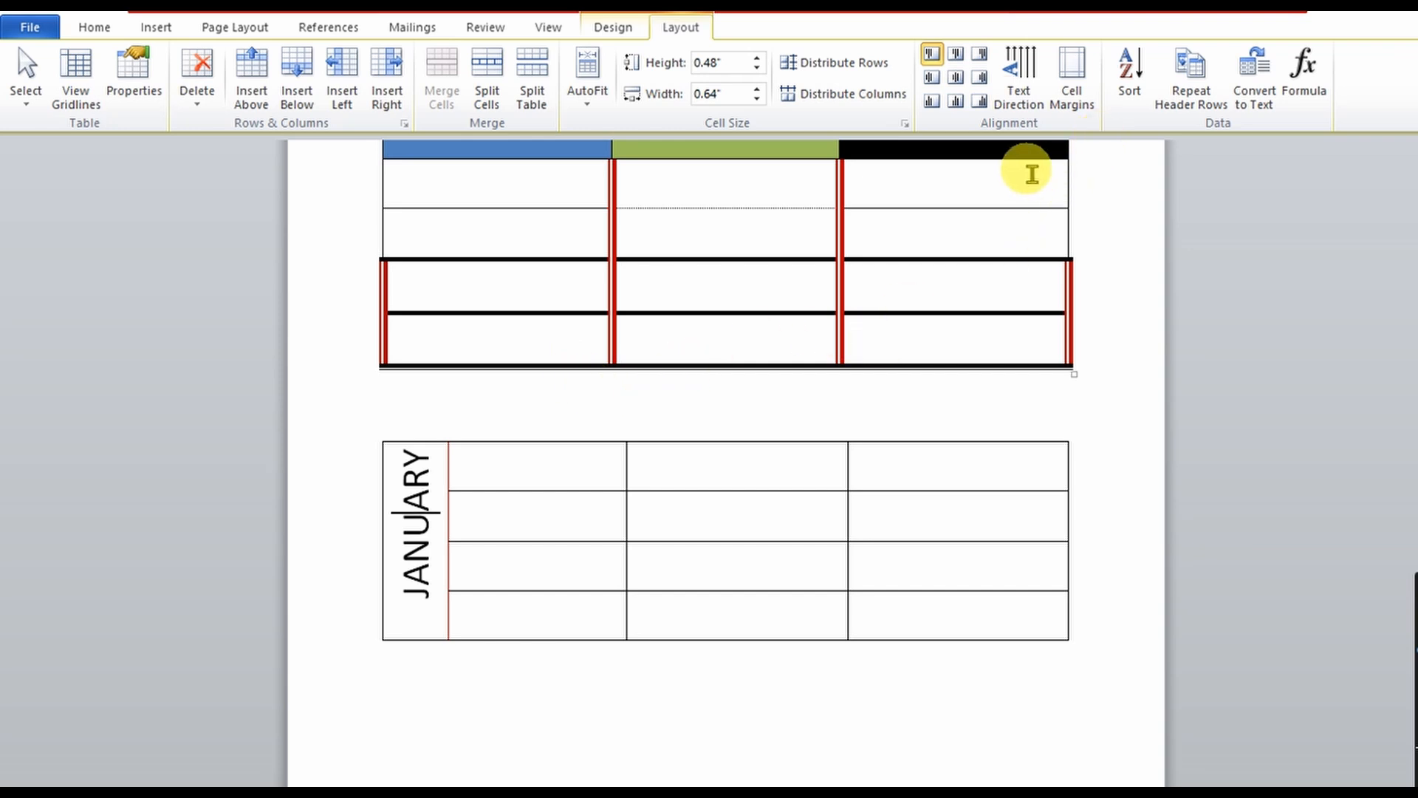
pyautogui.click(552, 474)
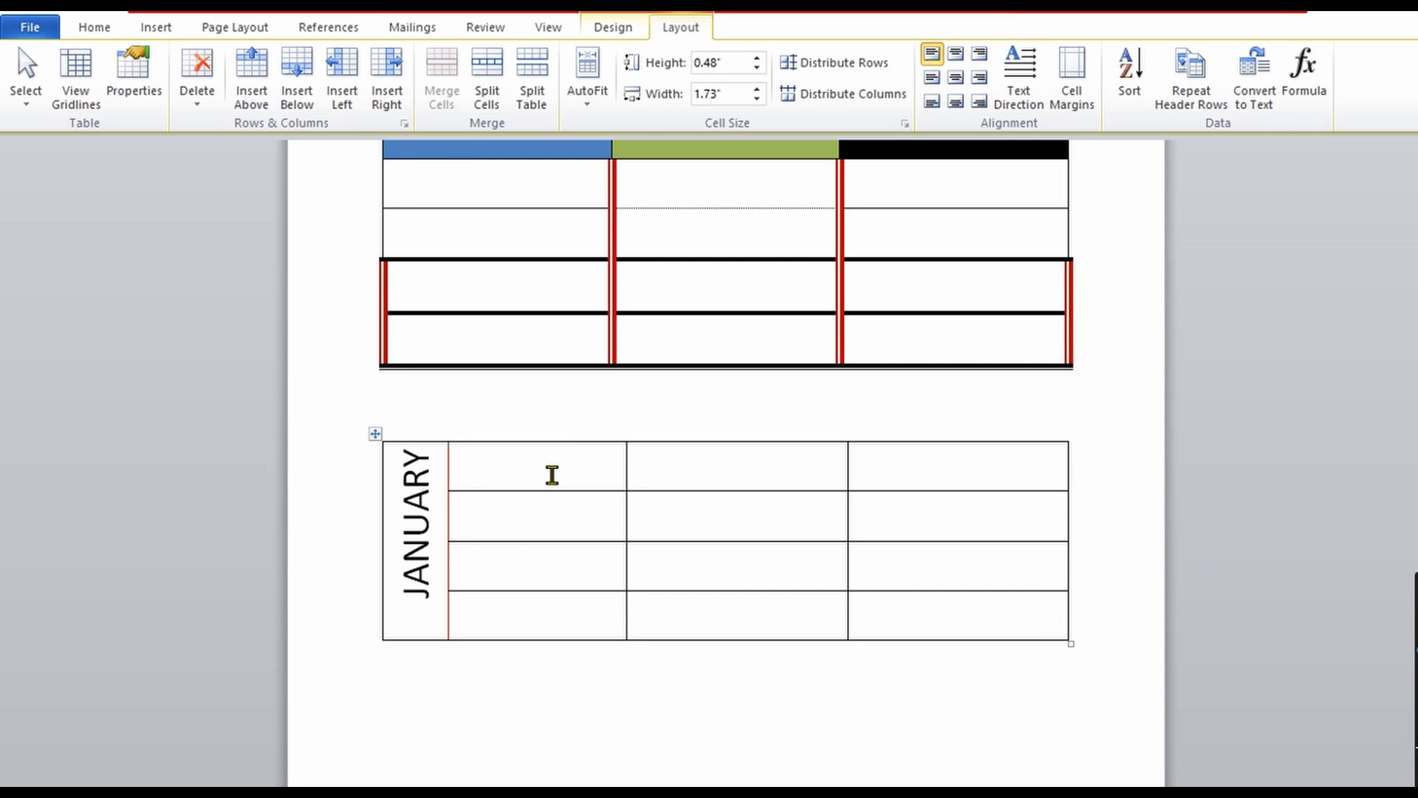
# - Enter NEXT YEAR in the first-row cell beside JANUARY
pyautogui.write('NEX')
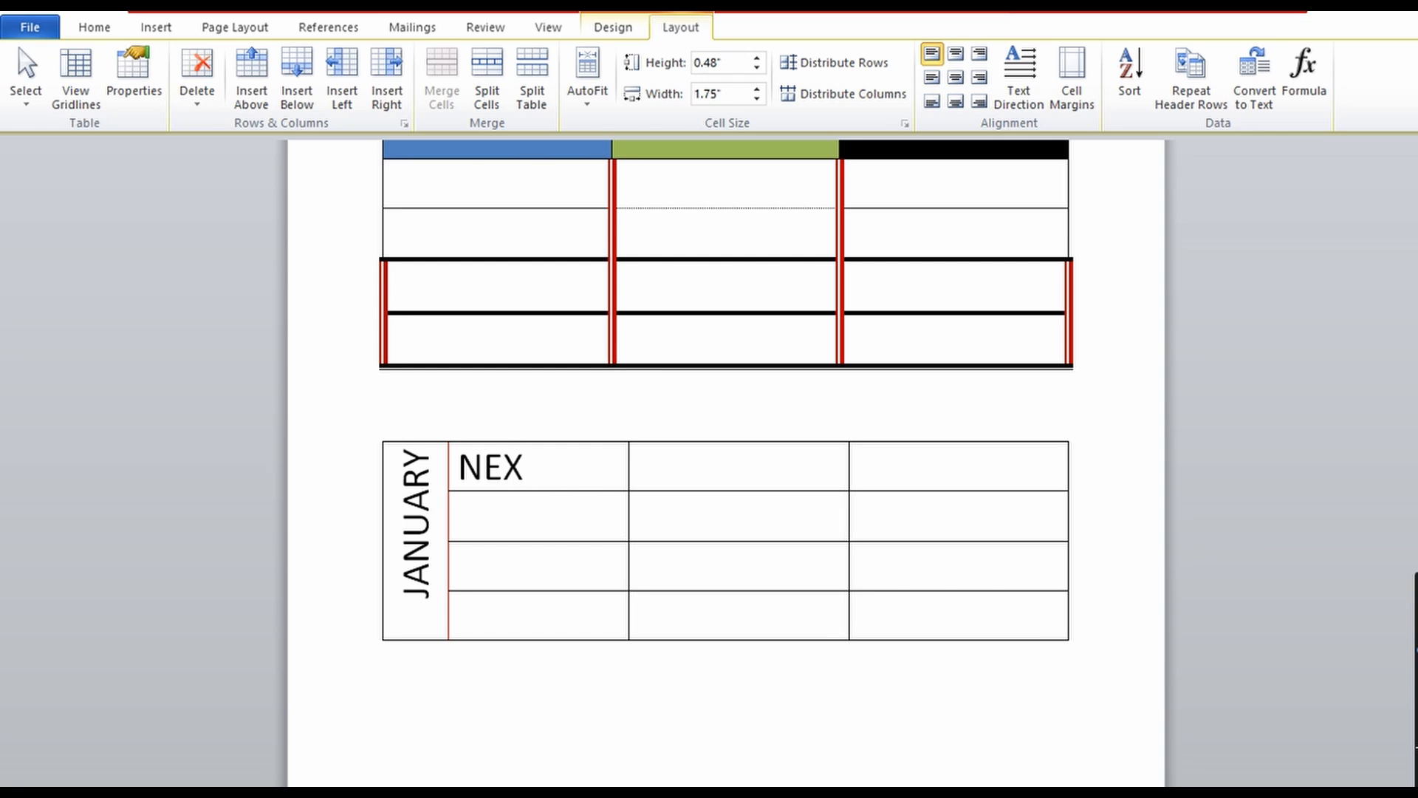
pyautogui.write('T YEAR')
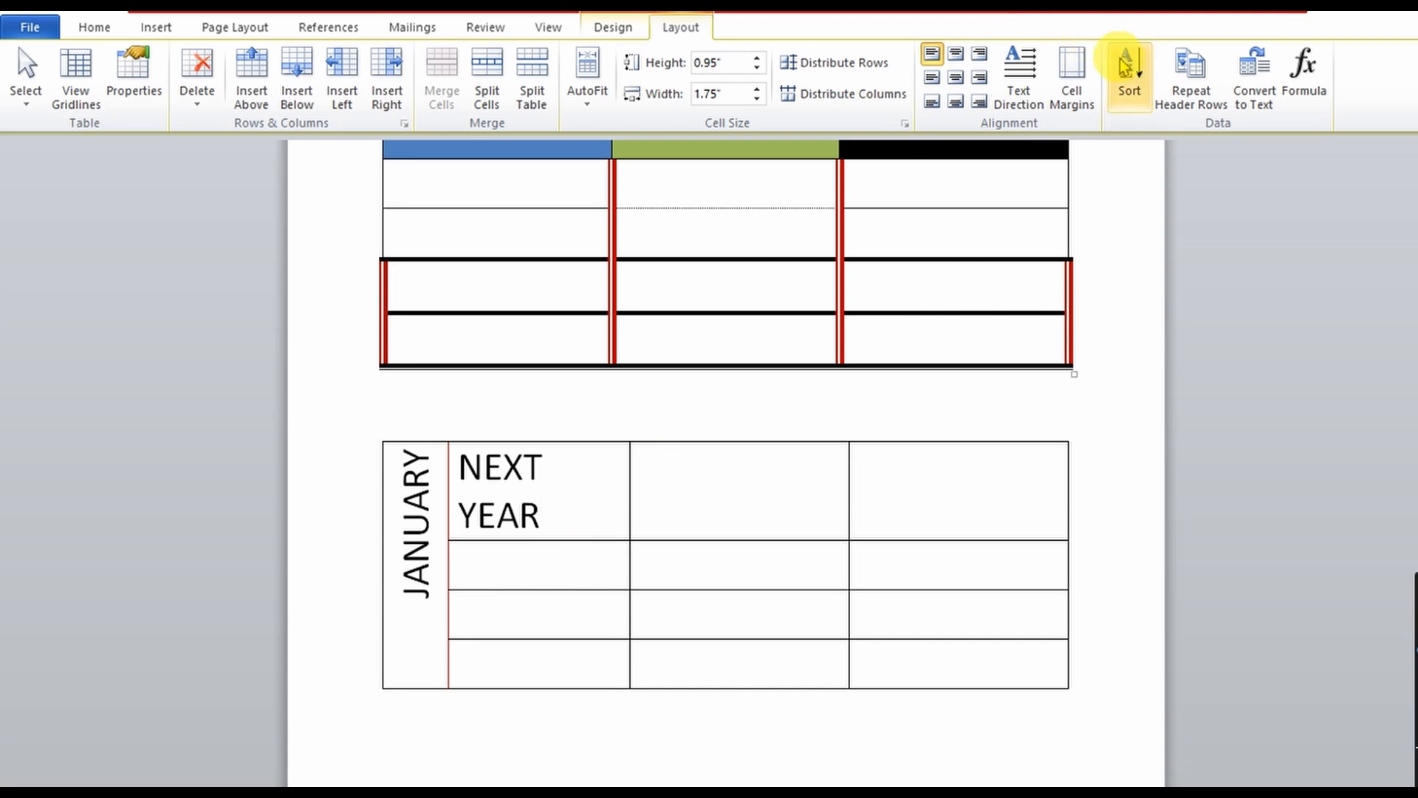
# - Open the table's cell margin options and set the default left margin to 0"
pyautogui.click(1080, 103)
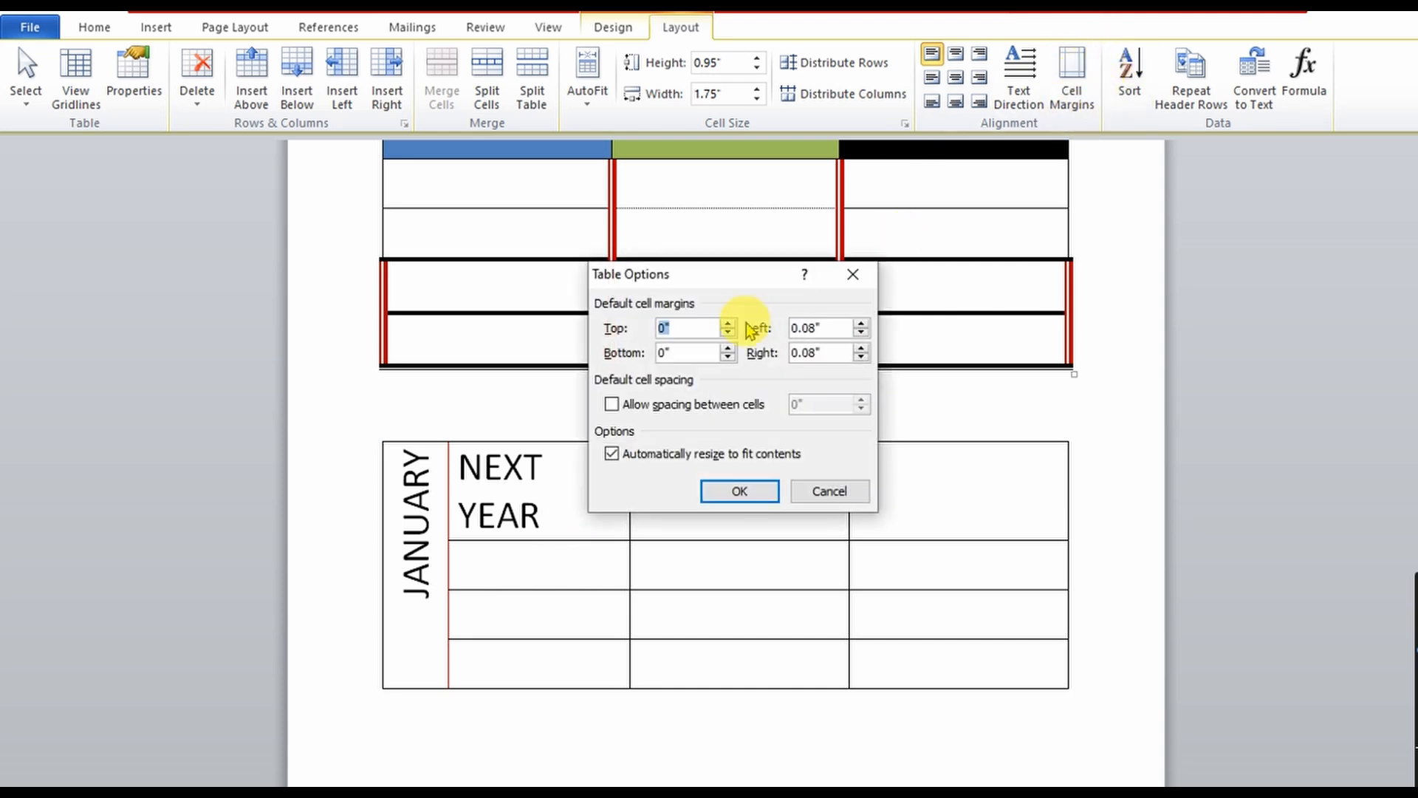
pyautogui.moveTo(725, 275); pyautogui.dragTo(906, 297)
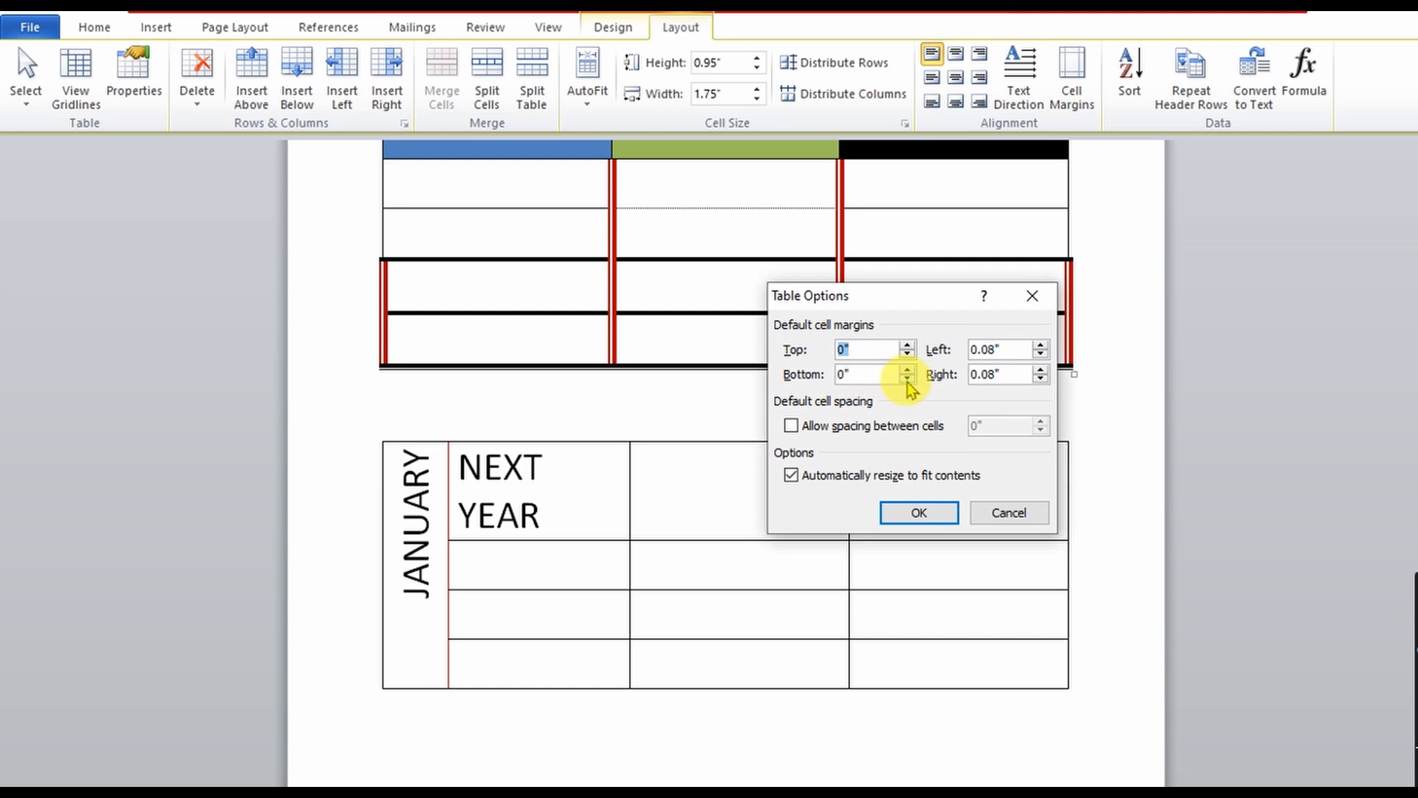
pyautogui.click(1042, 356)
pyautogui.doubleClick(1042, 356)
pyautogui.click(1042, 356)
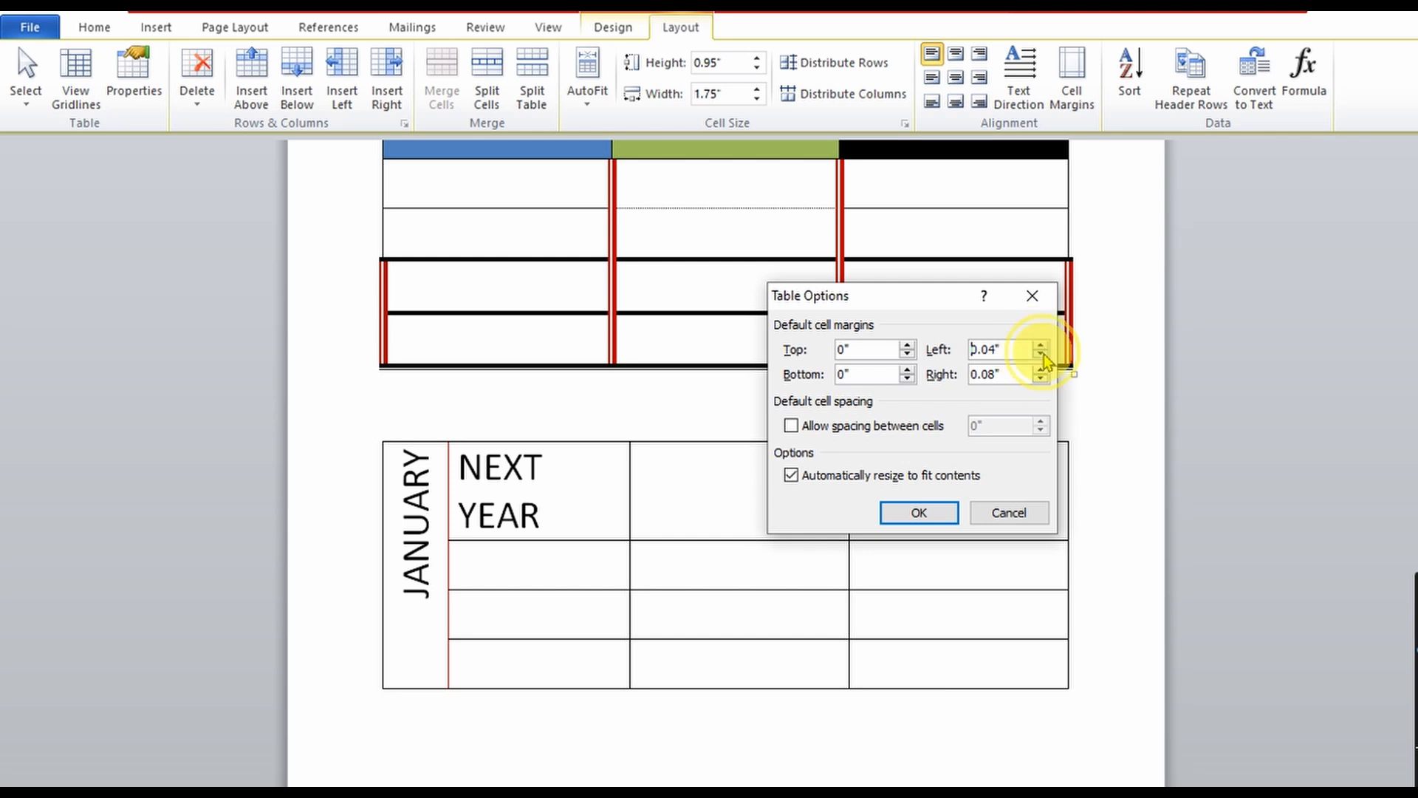
pyautogui.click(1042, 356)
pyautogui.click(1042, 356)
pyautogui.click(1041, 356)
pyautogui.click(1041, 356)
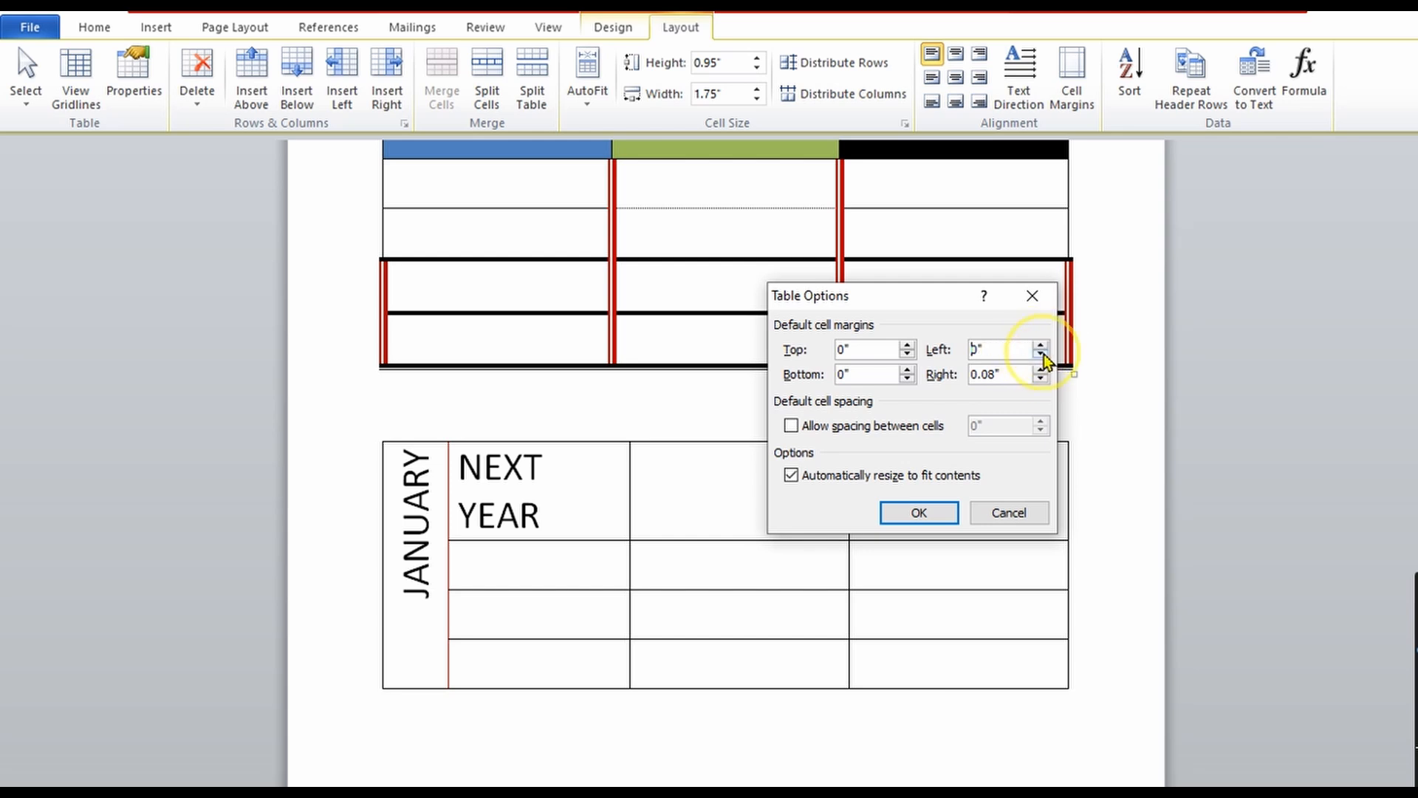
# - Set the default right cell margin to 0" and apply the margin options to the table
pyautogui.click(1042, 378)
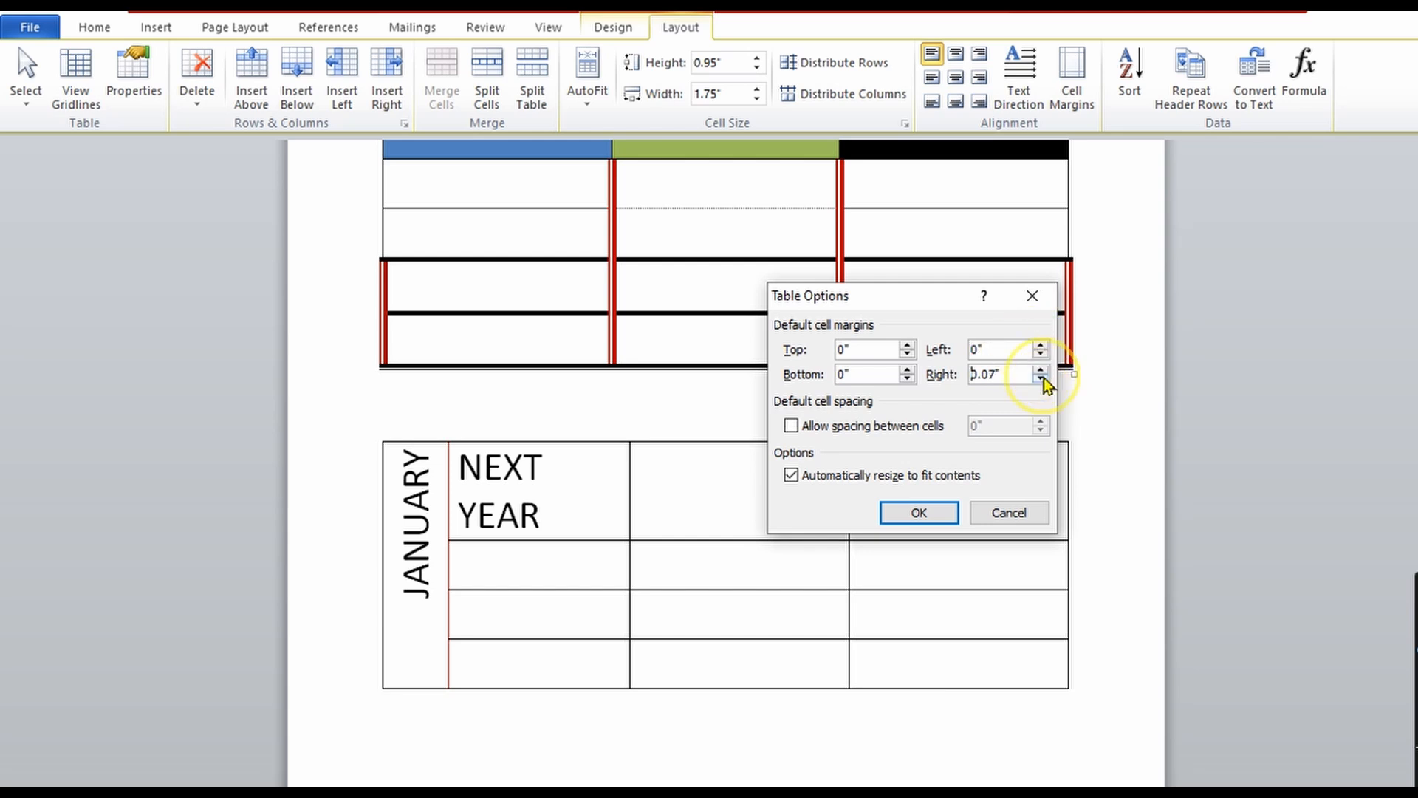
pyautogui.doubleClick(1042, 378)
pyautogui.click(1042, 378)
pyautogui.click(1042, 378)
pyautogui.click(1042, 378)
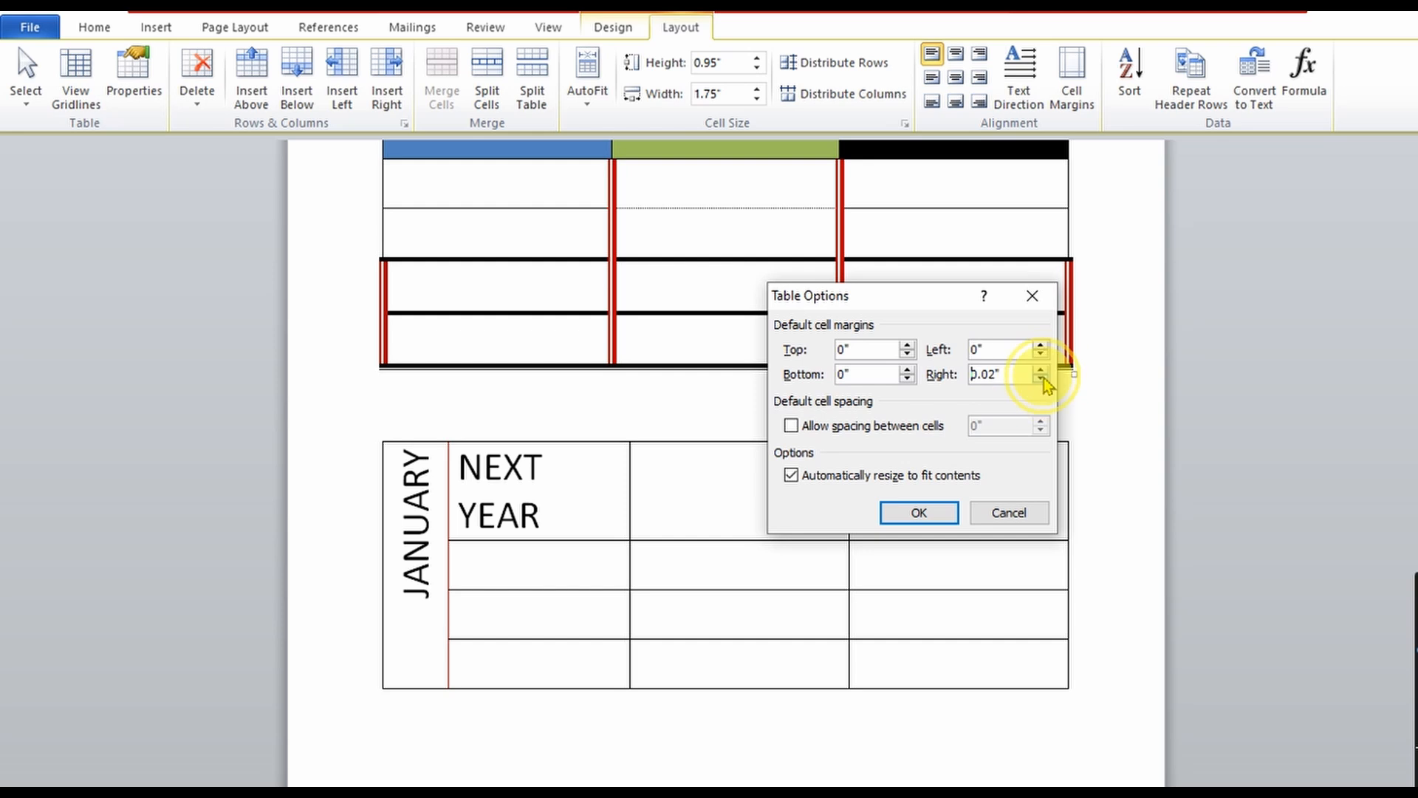
pyautogui.click(1042, 378)
pyautogui.click(1042, 378)
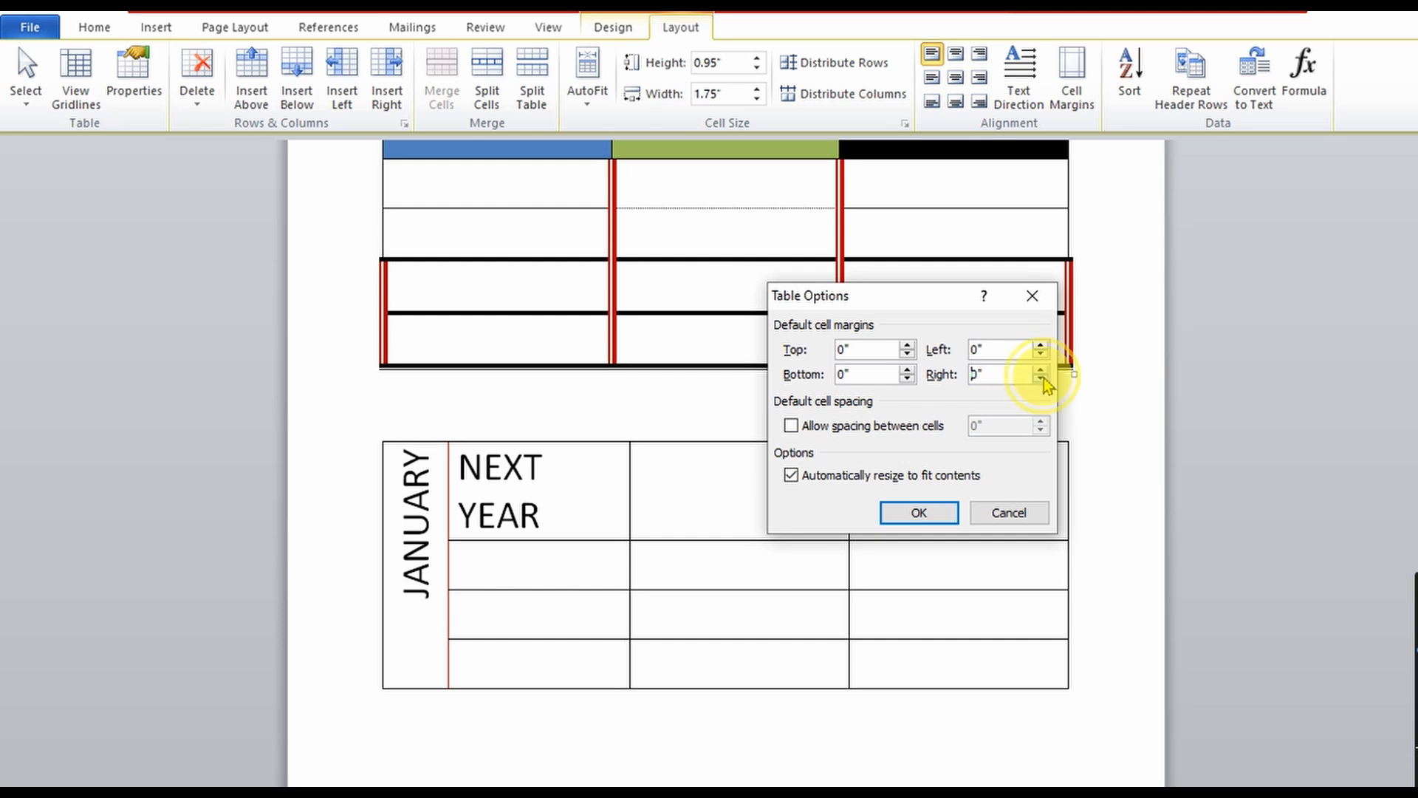
pyautogui.click(933, 513)
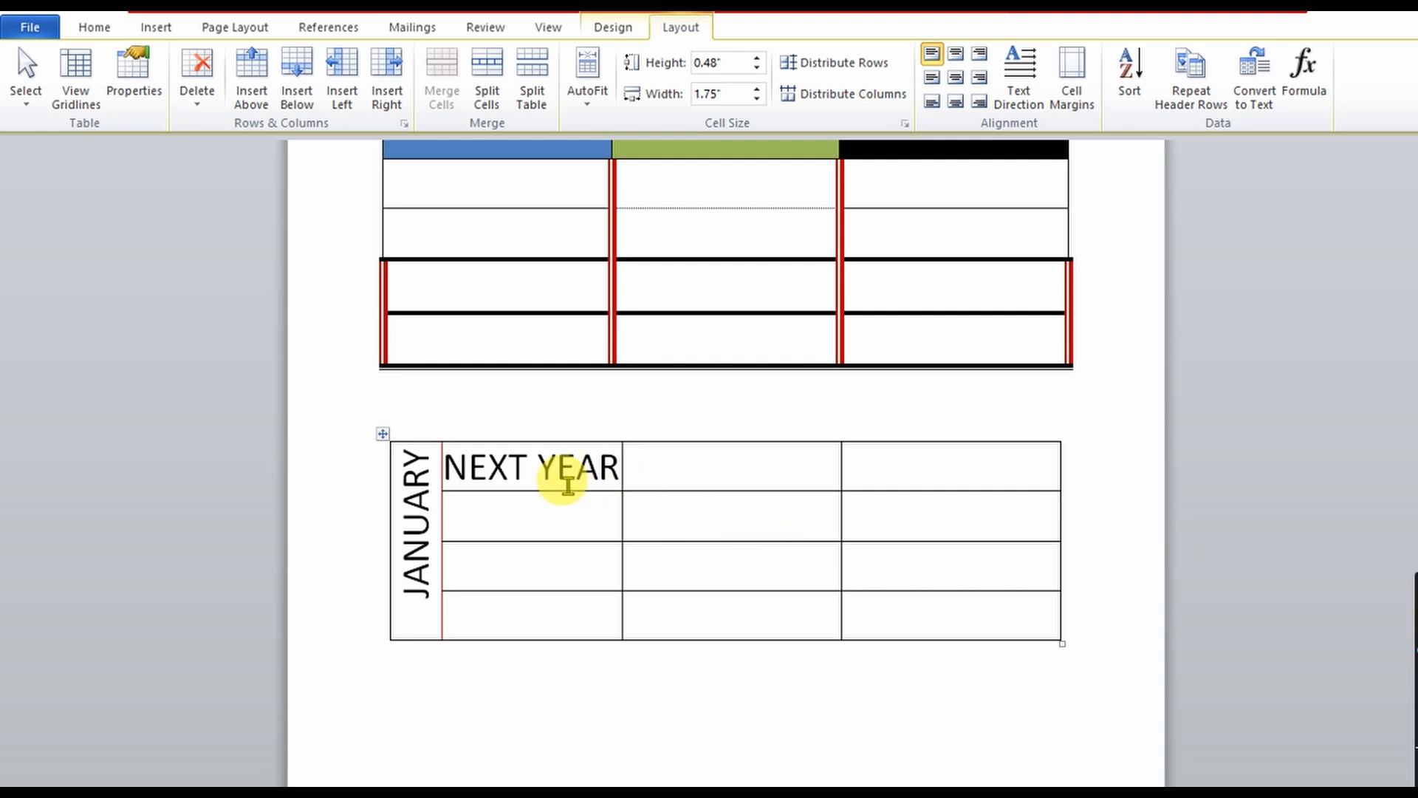
# - Enter NEXT YEAR in the first-row cell following the existing NEXT YEAR cell
pyautogui.moveTo(567, 481)
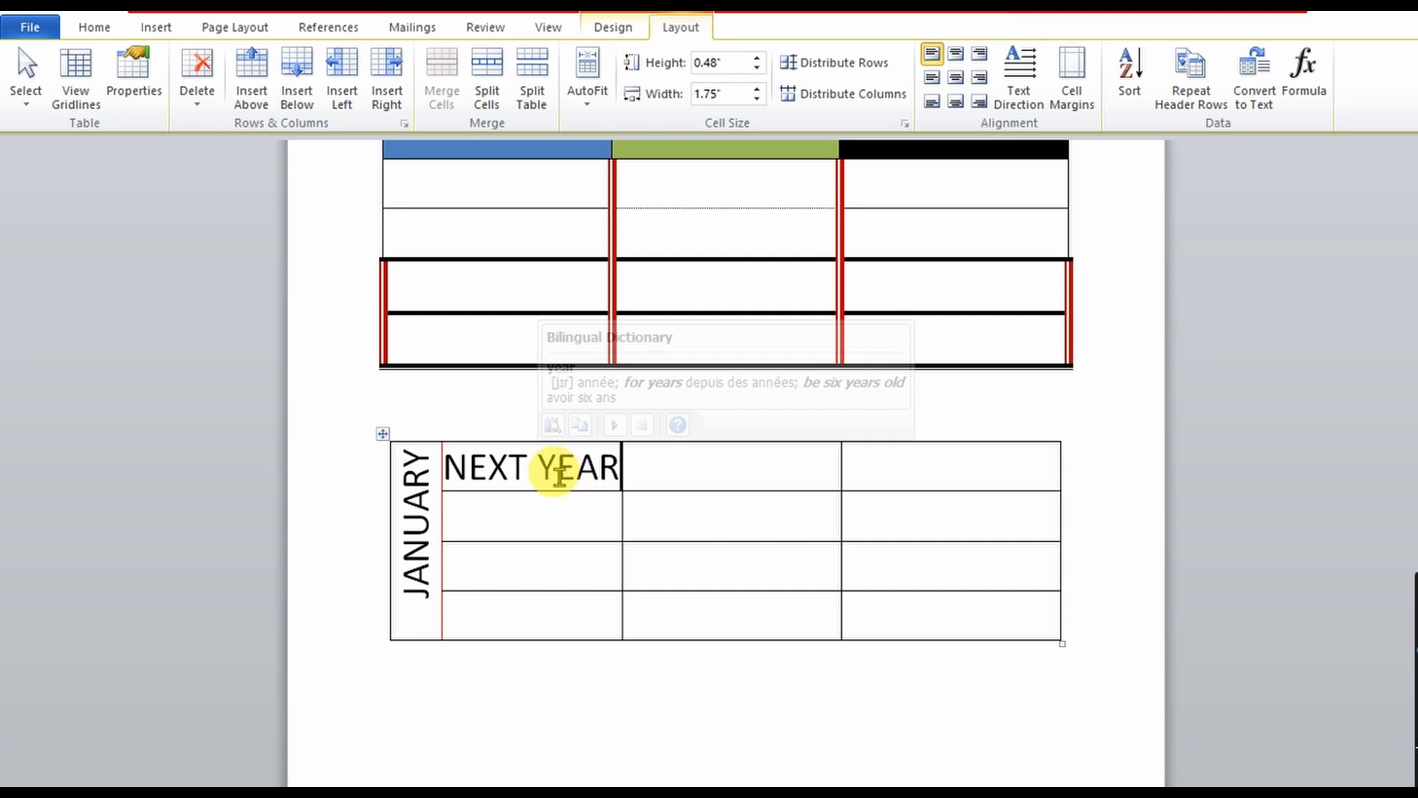
pyautogui.click(683, 474)
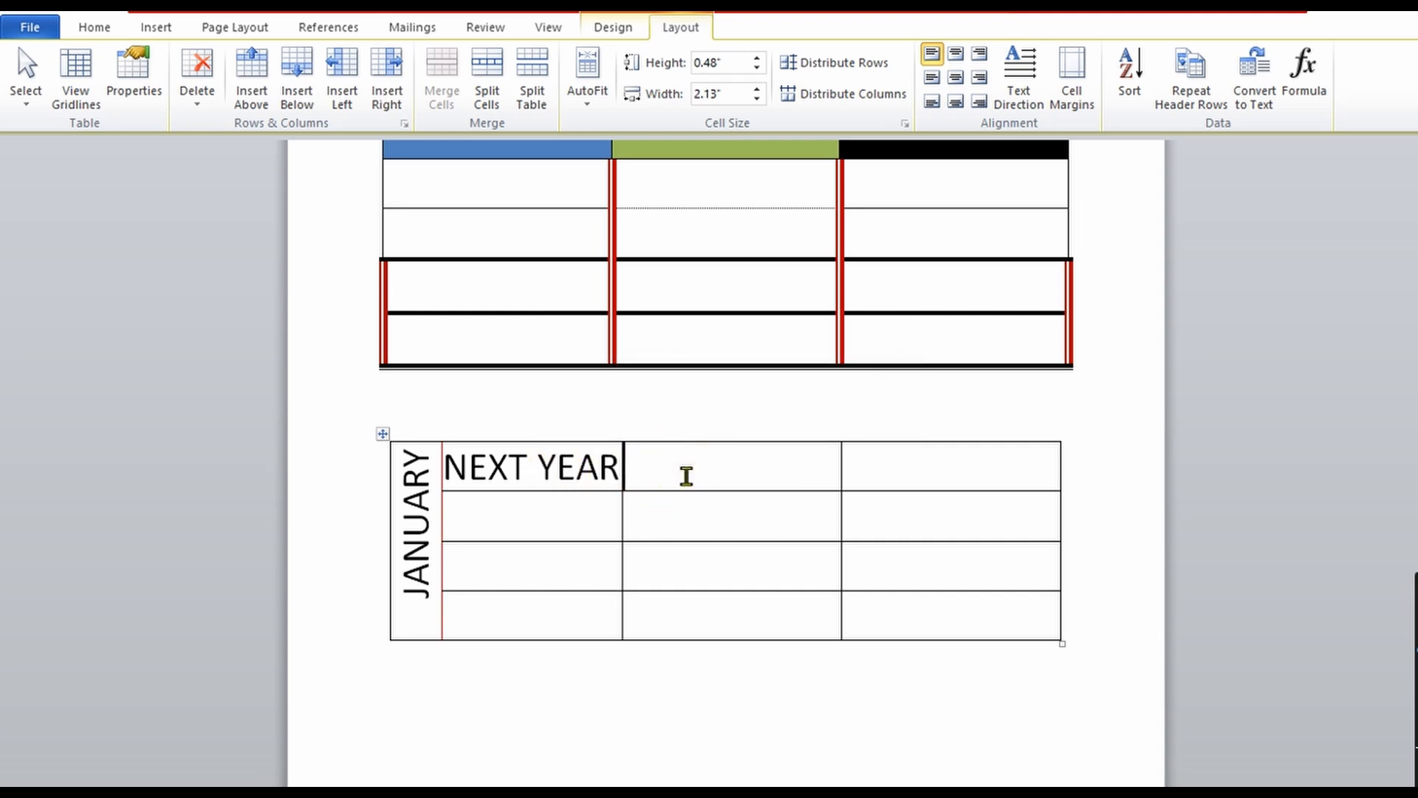
pyautogui.write('N')
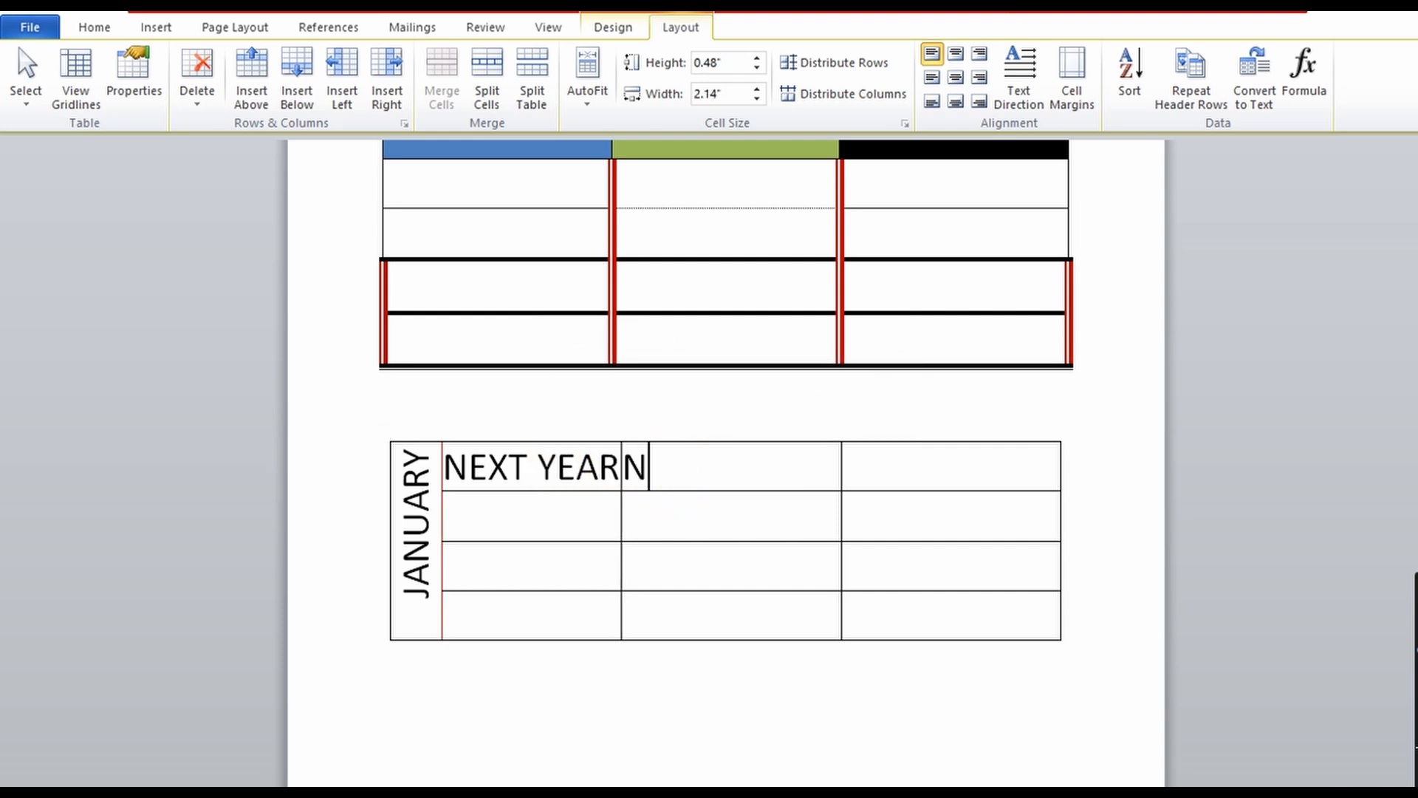
pyautogui.write('EC')
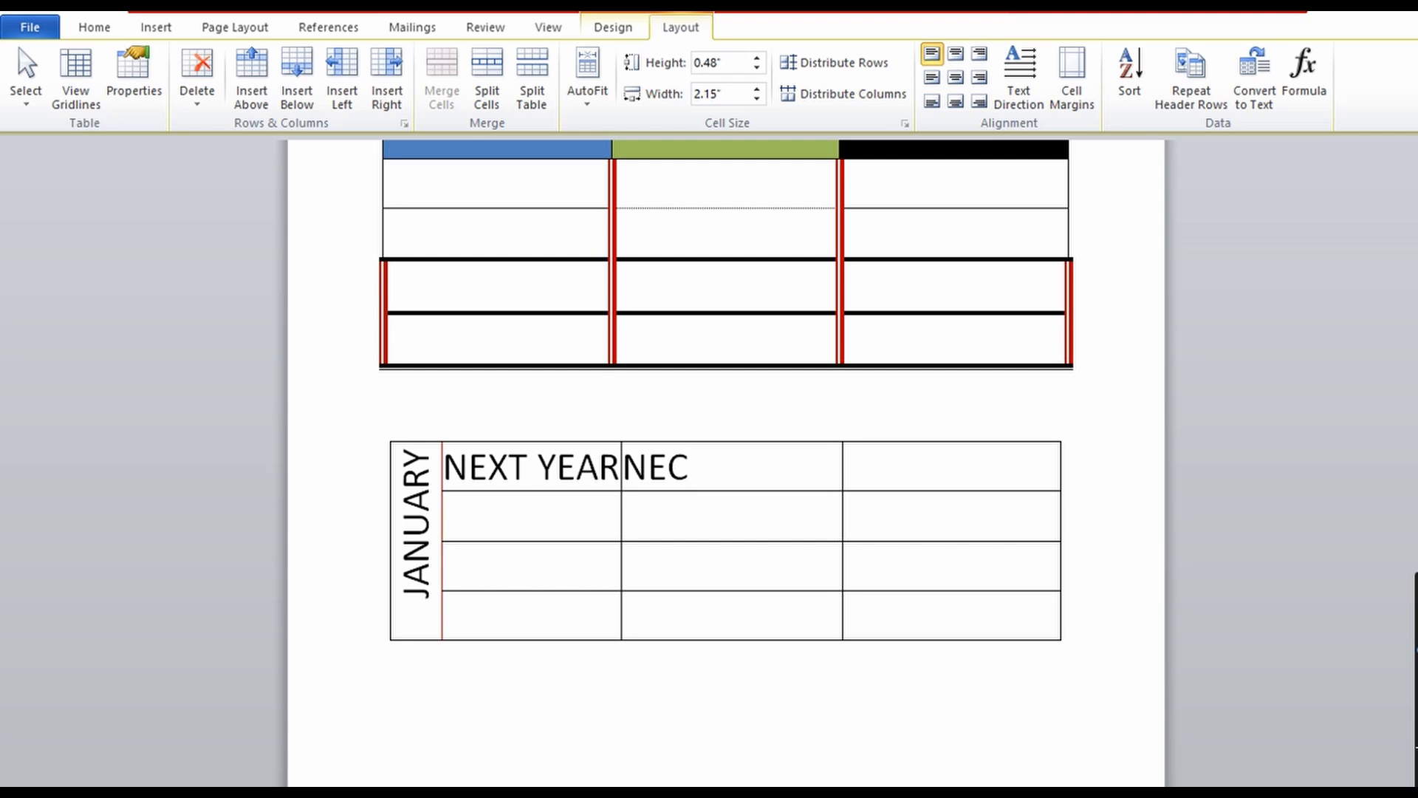
pyautogui.press('BackSpace')
pyautogui.write('XT')
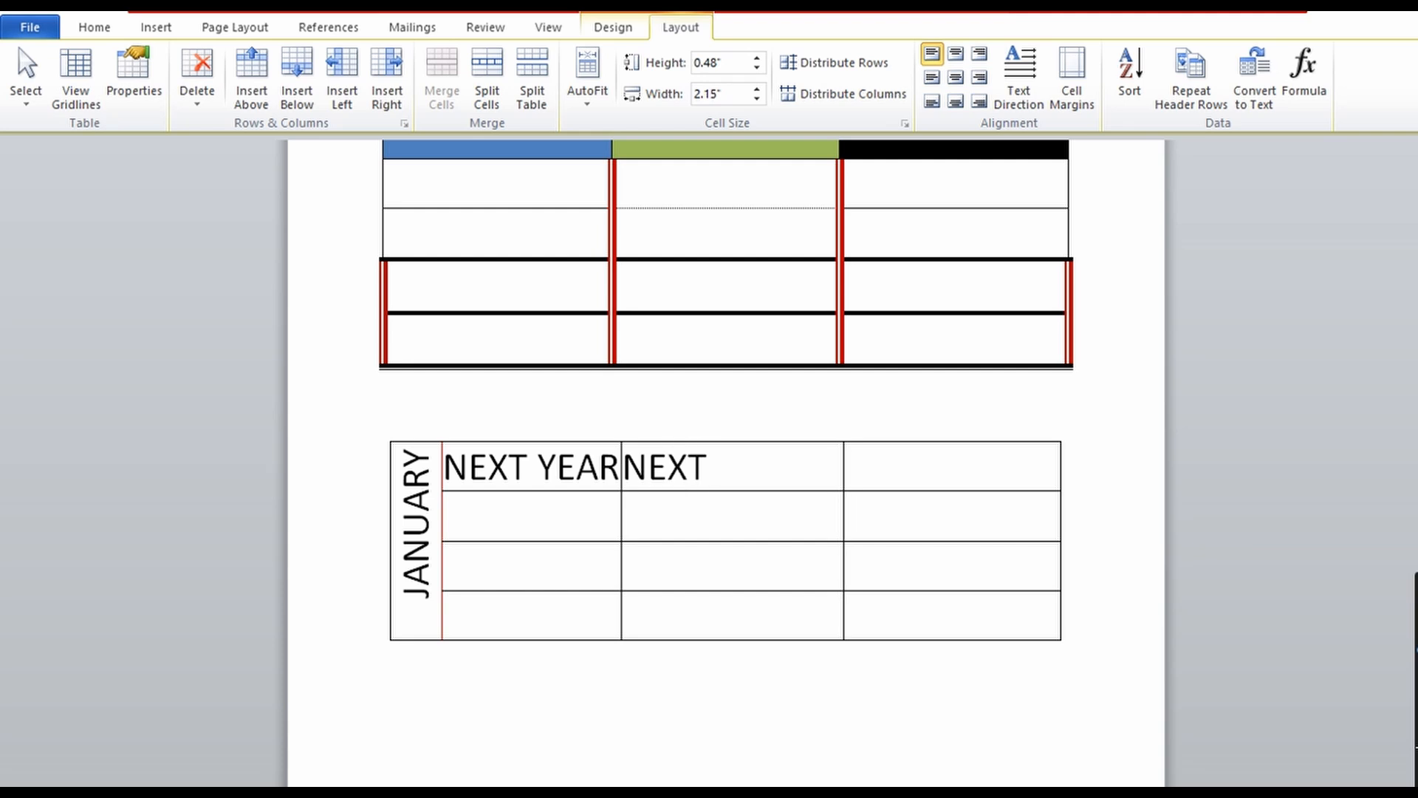
pyautogui.write(' YEAR')
# - Append the word WE to the second NEXT YEAR, erasing and retyping it once
pyautogui.press('Return')
pyautogui.write('WE')
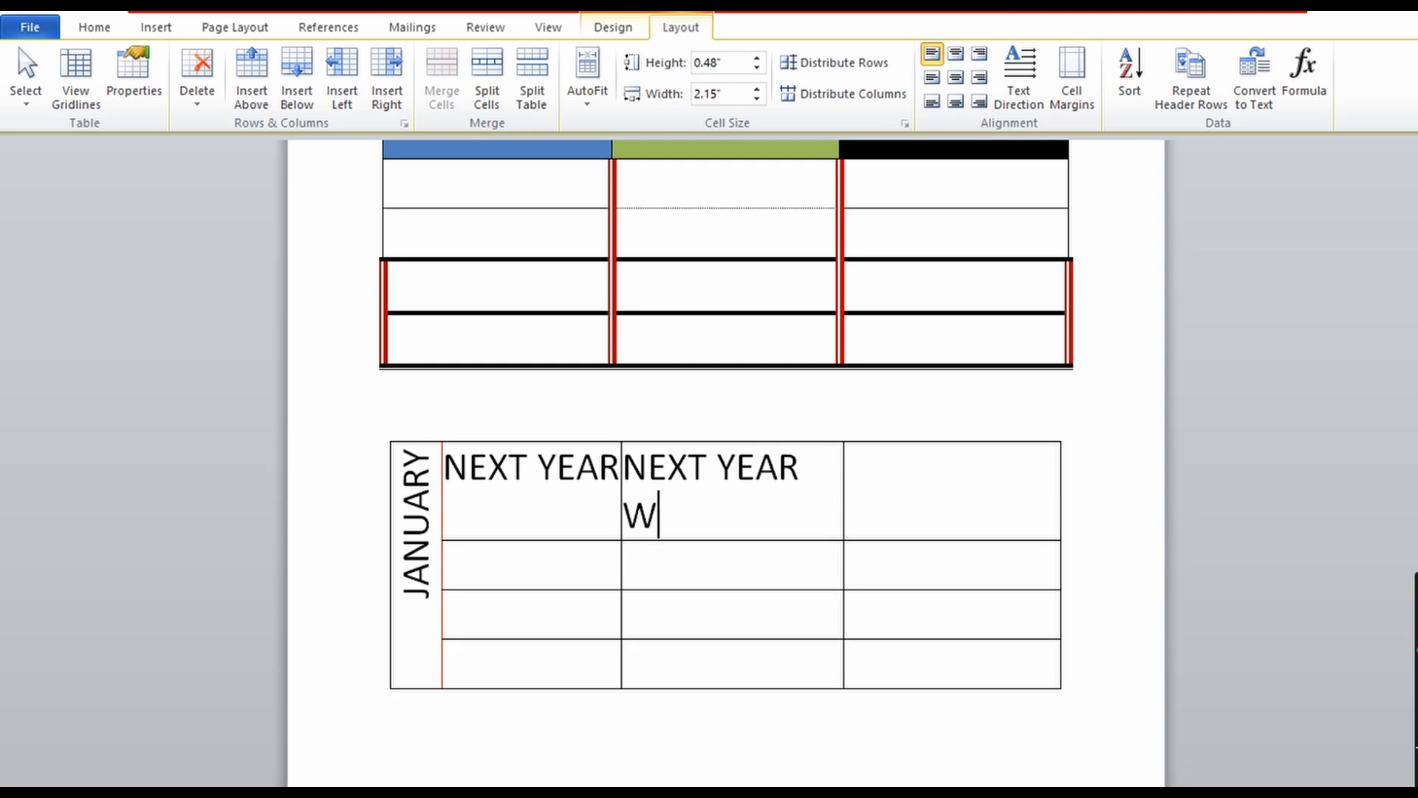
pyautogui.press('BackSpace')
pyautogui.press('BackSpace')
pyautogui.press('BackSpace')
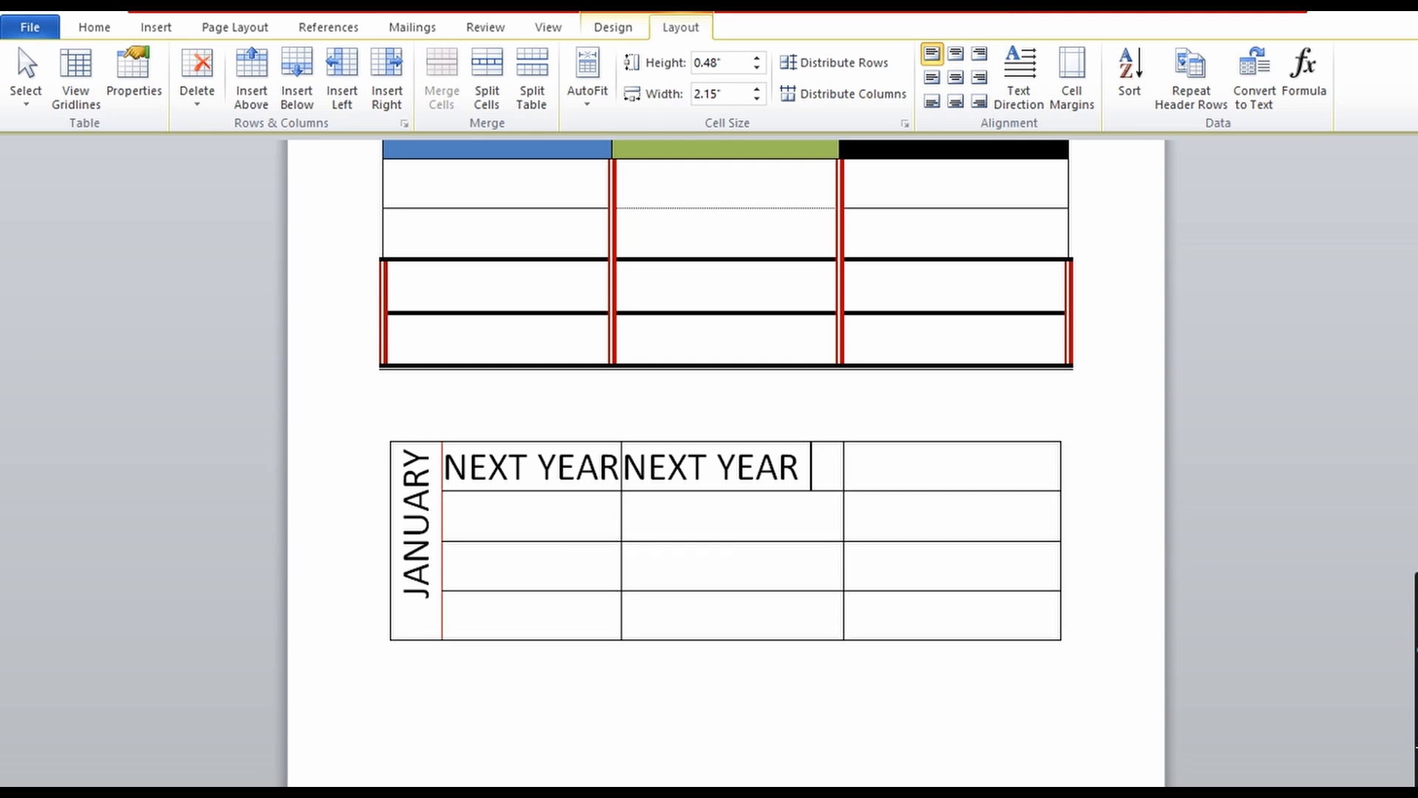
pyautogui.press('Return')
pyautogui.write('WE')
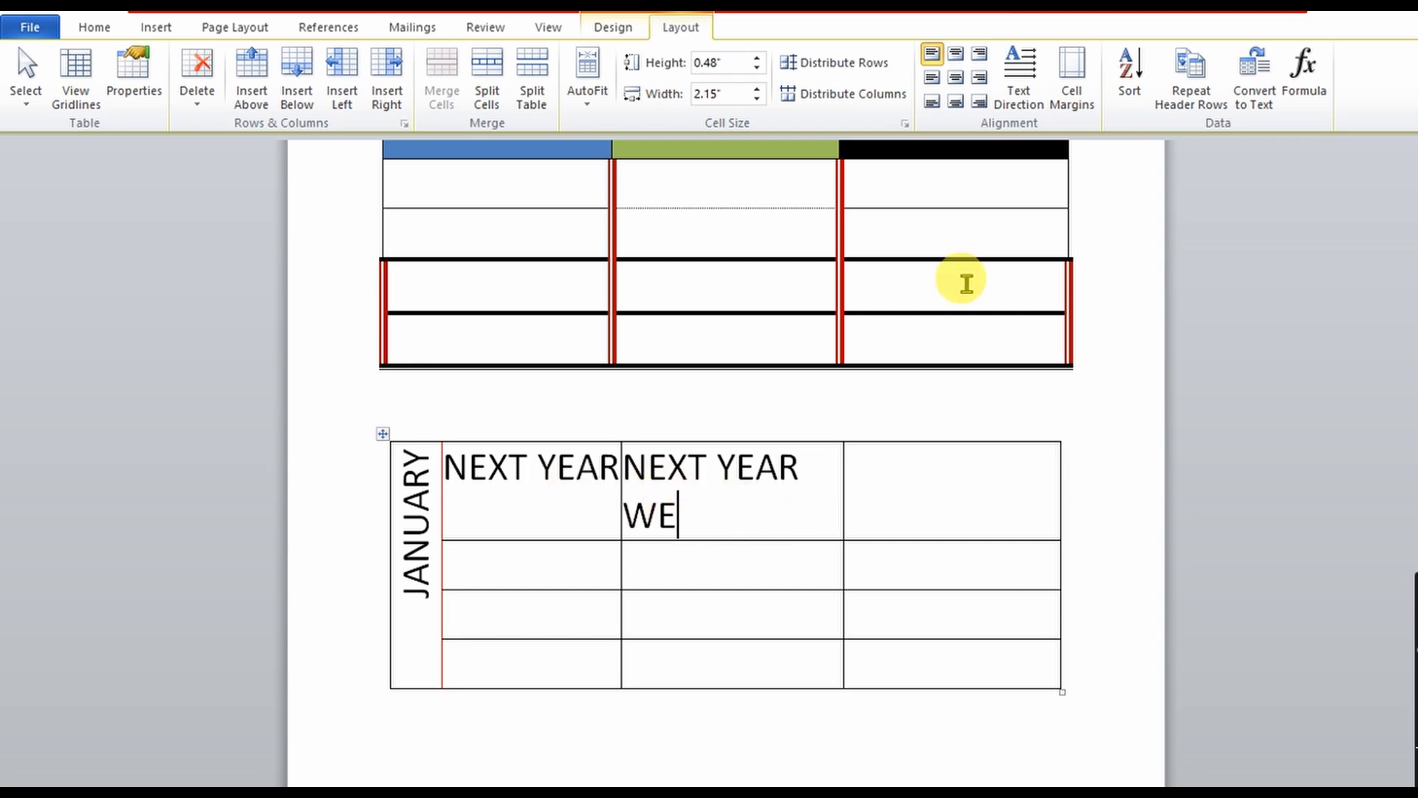
# - Review the table's default cell margins and close the options without changing them
pyautogui.click(1084, 102)
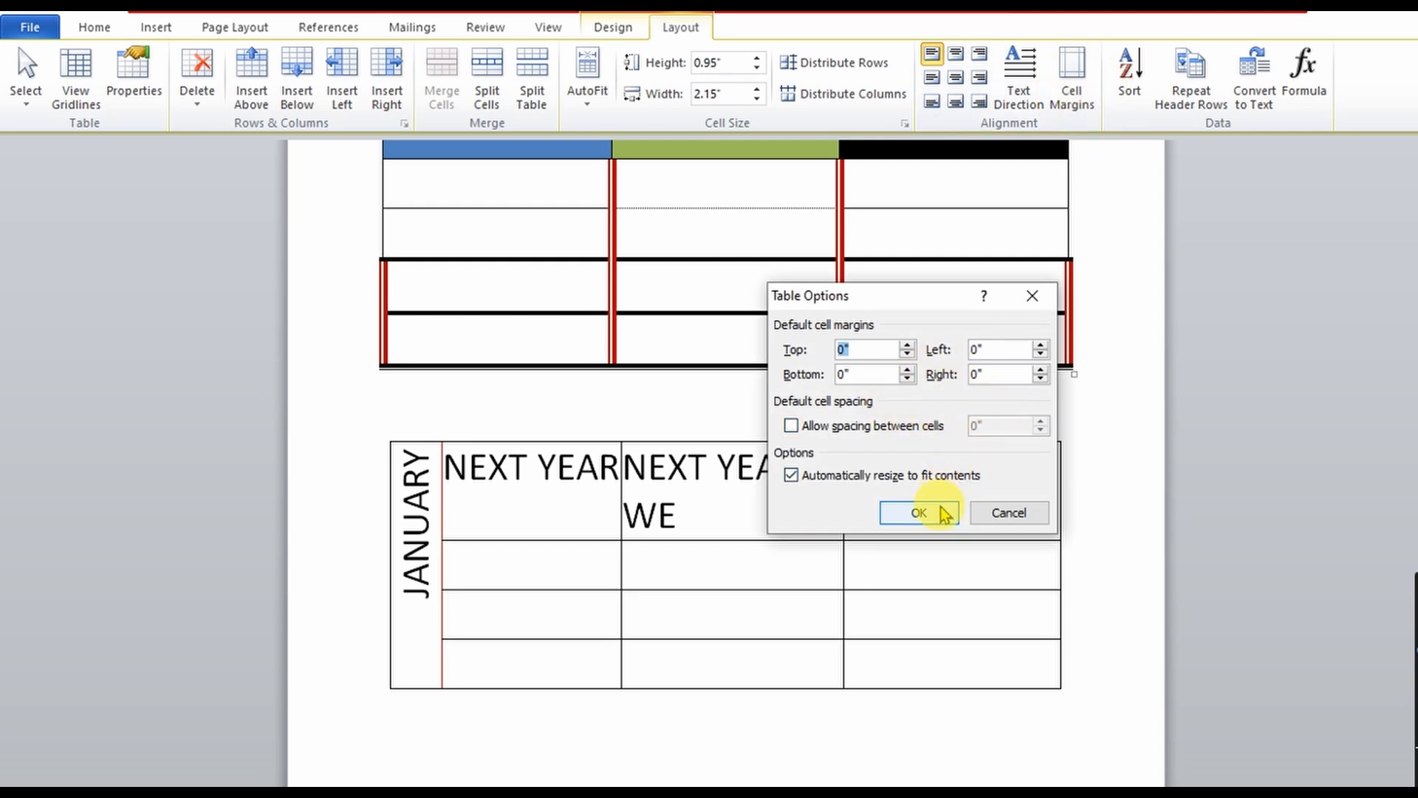
pyautogui.click(1011, 514)
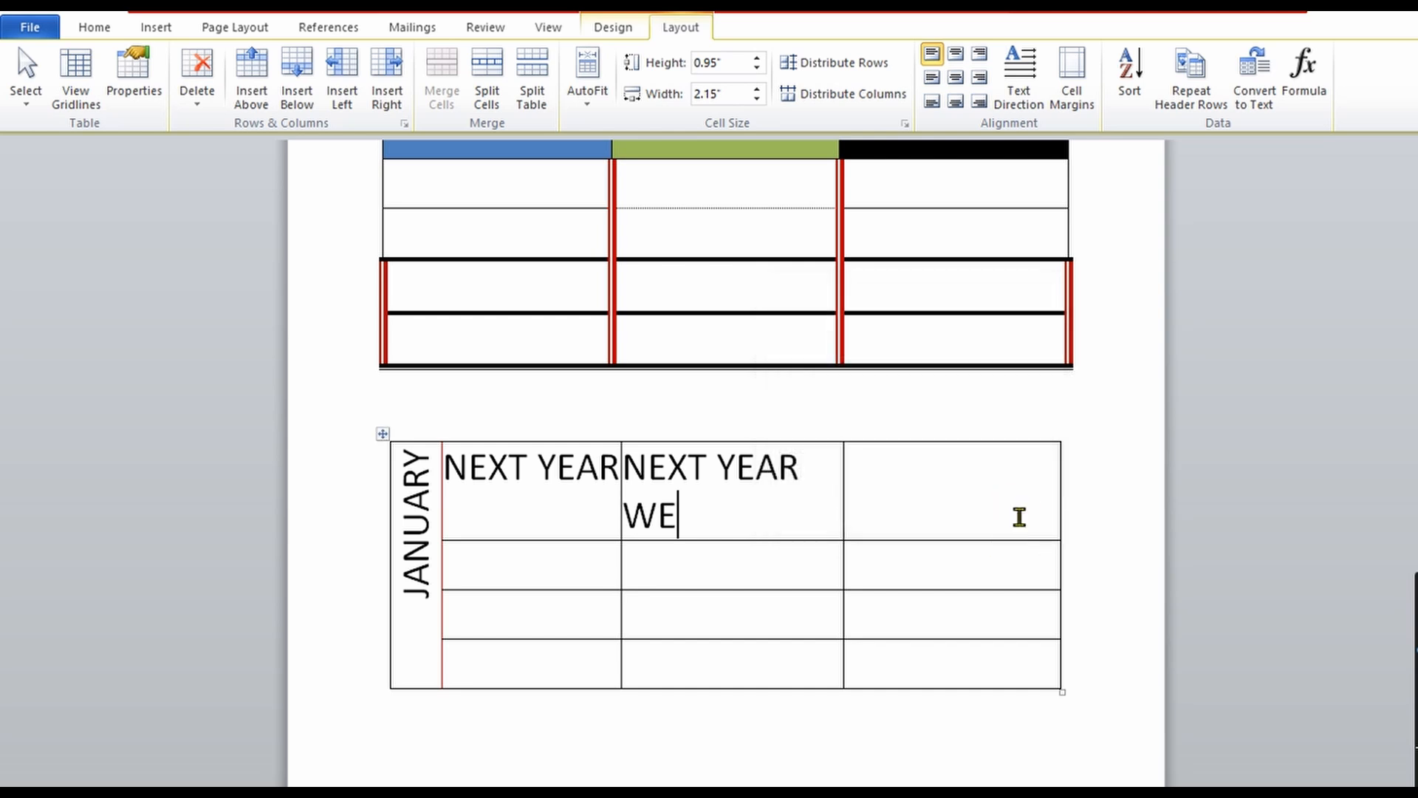
# - Widen the NEXT YEAR WE column to about 2.5" by moving its right border so the text fits on one line
pyautogui.click(951, 502)
pyautogui.moveTo(843, 514); pyautogui.dragTo(848, 514)
pyautogui.moveTo(849, 514); pyautogui.dragTo(881, 522)
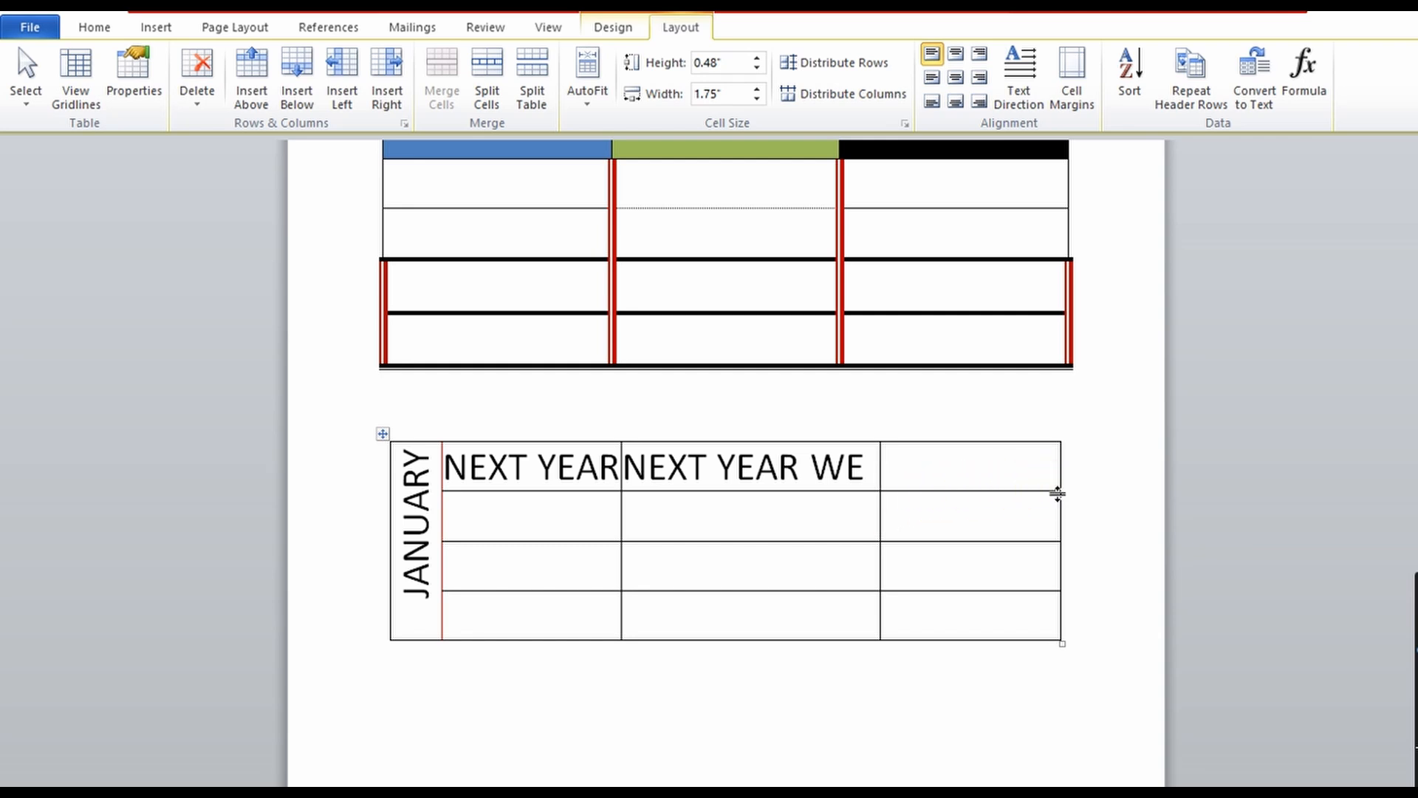
pyautogui.click(728, 544)
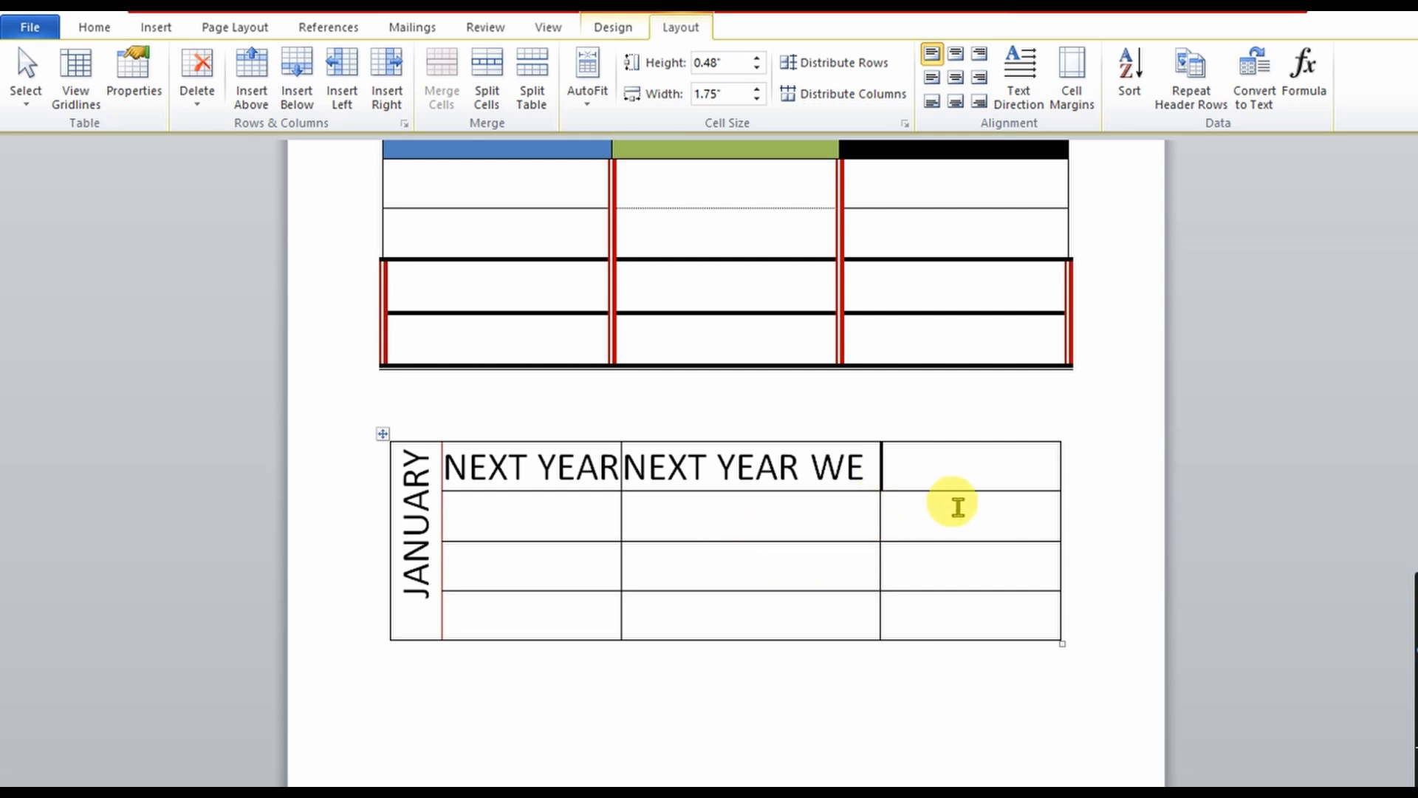
pyautogui.click(874, 473)
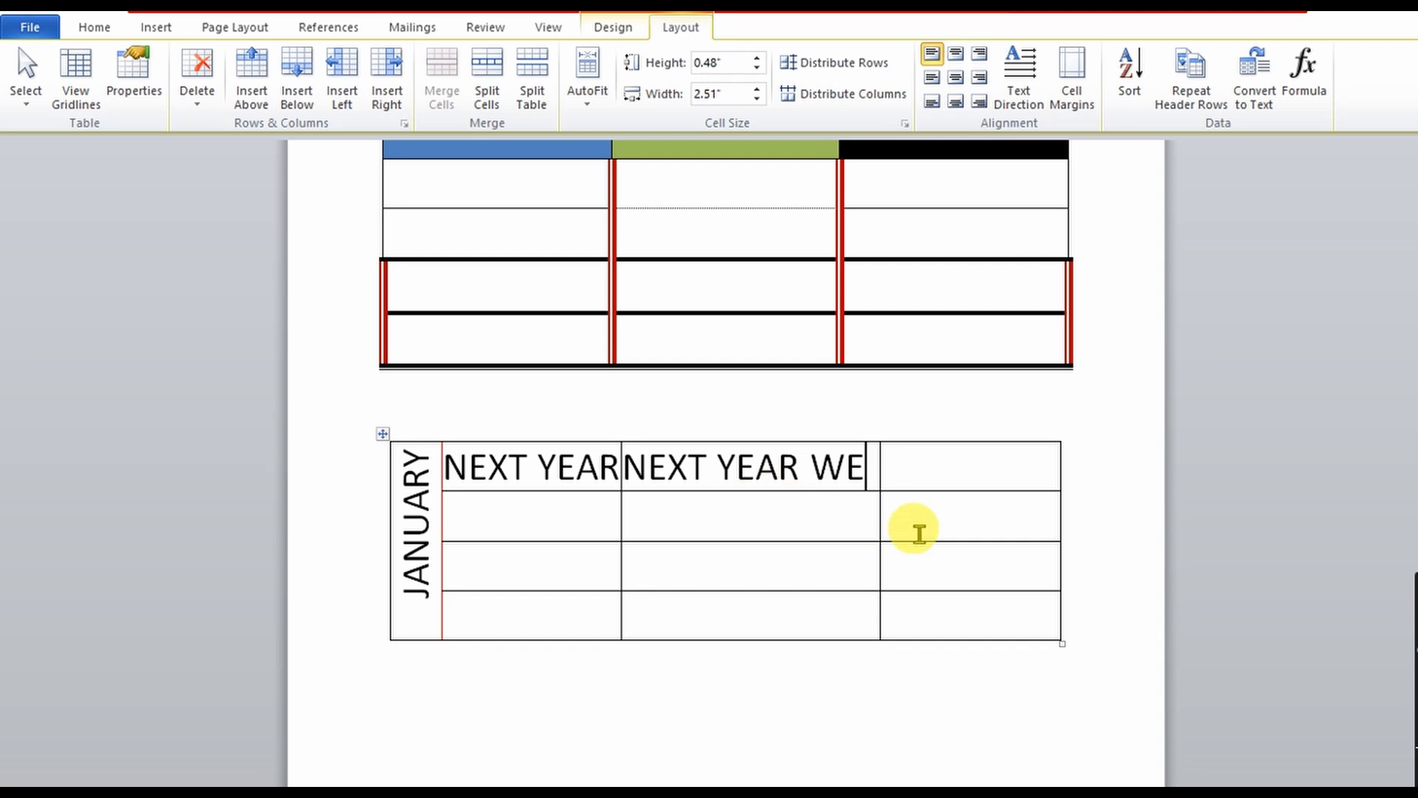
# - Raise the second row's height to 1.4" from its last cell
pyautogui.click(961, 526)
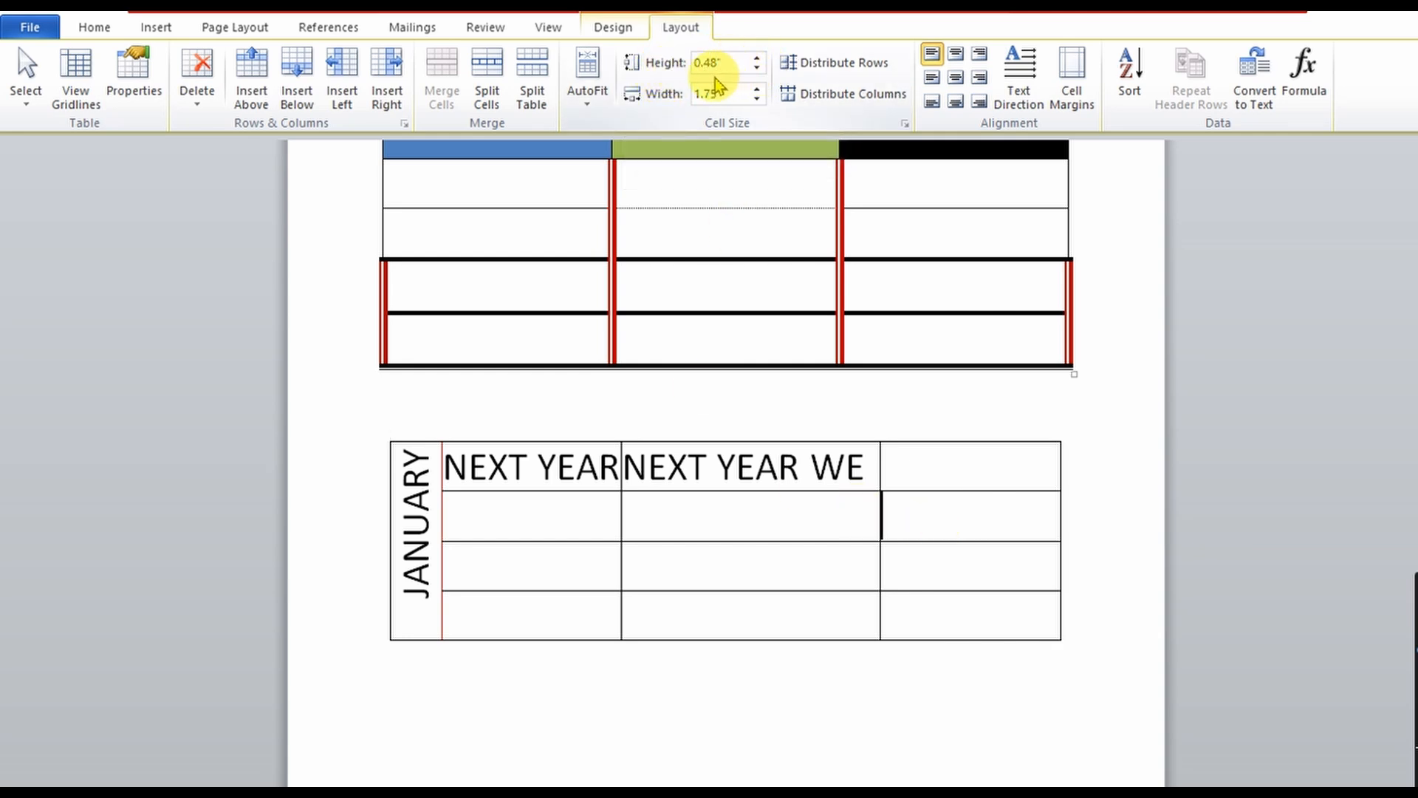
pyautogui.click(763, 63)
pyautogui.click(764, 63)
pyautogui.click(763, 64)
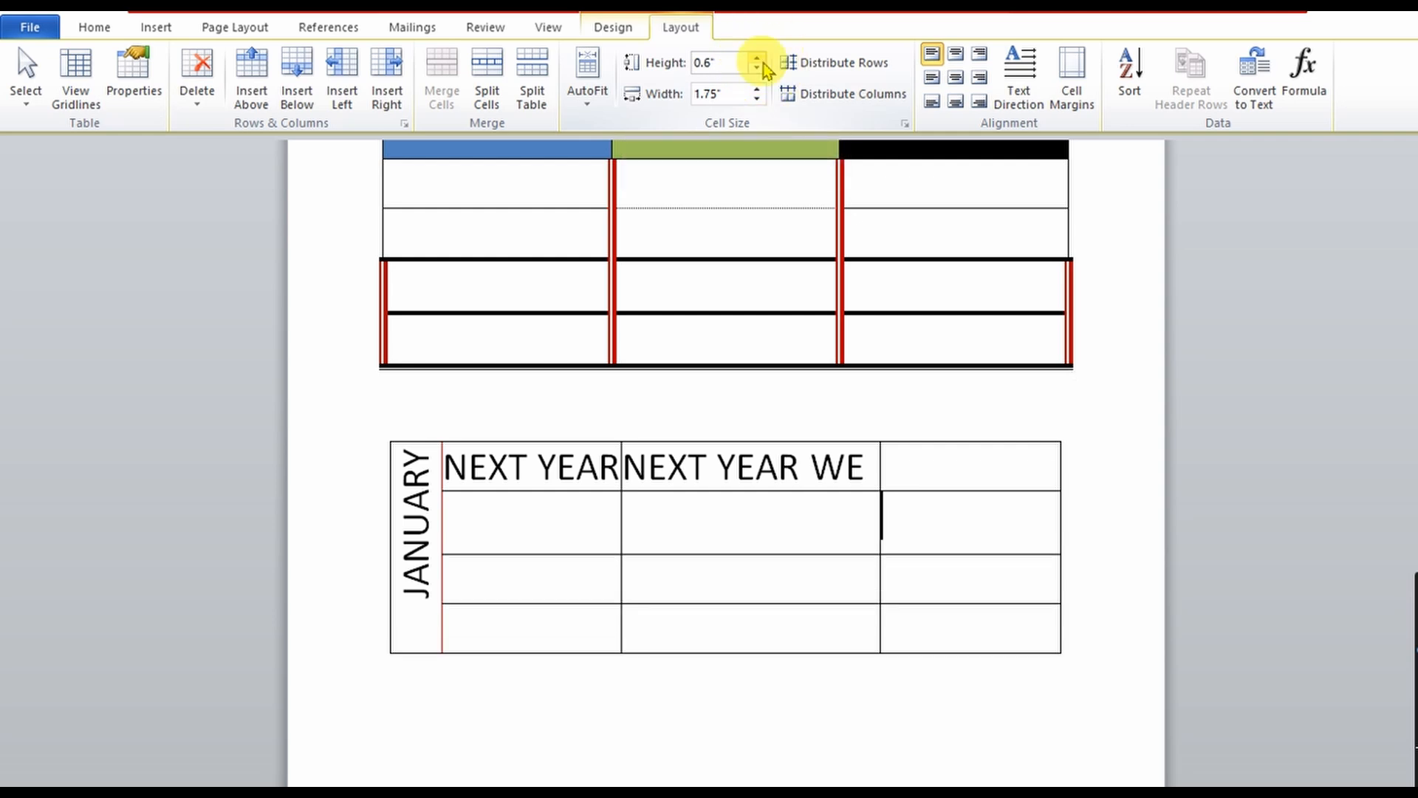
pyautogui.click(764, 64)
pyautogui.click(763, 63)
pyautogui.click(763, 63)
pyautogui.click(763, 64)
pyautogui.click(764, 63)
pyautogui.click(764, 64)
pyautogui.click(764, 64)
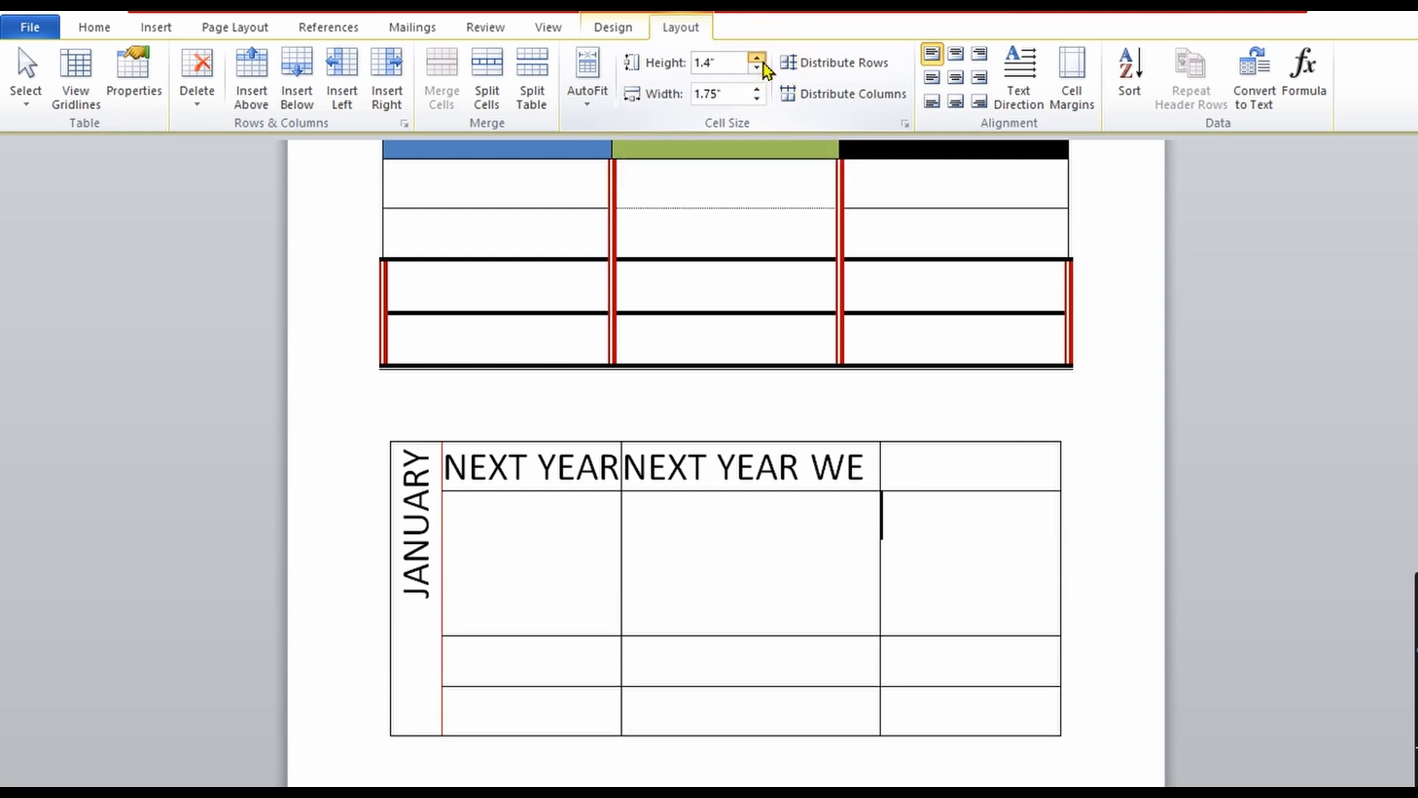
# - Reduce the second row's height to 0"
pyautogui.click(758, 69)
pyautogui.click(758, 69)
pyautogui.click(757, 69)
pyautogui.click(758, 68)
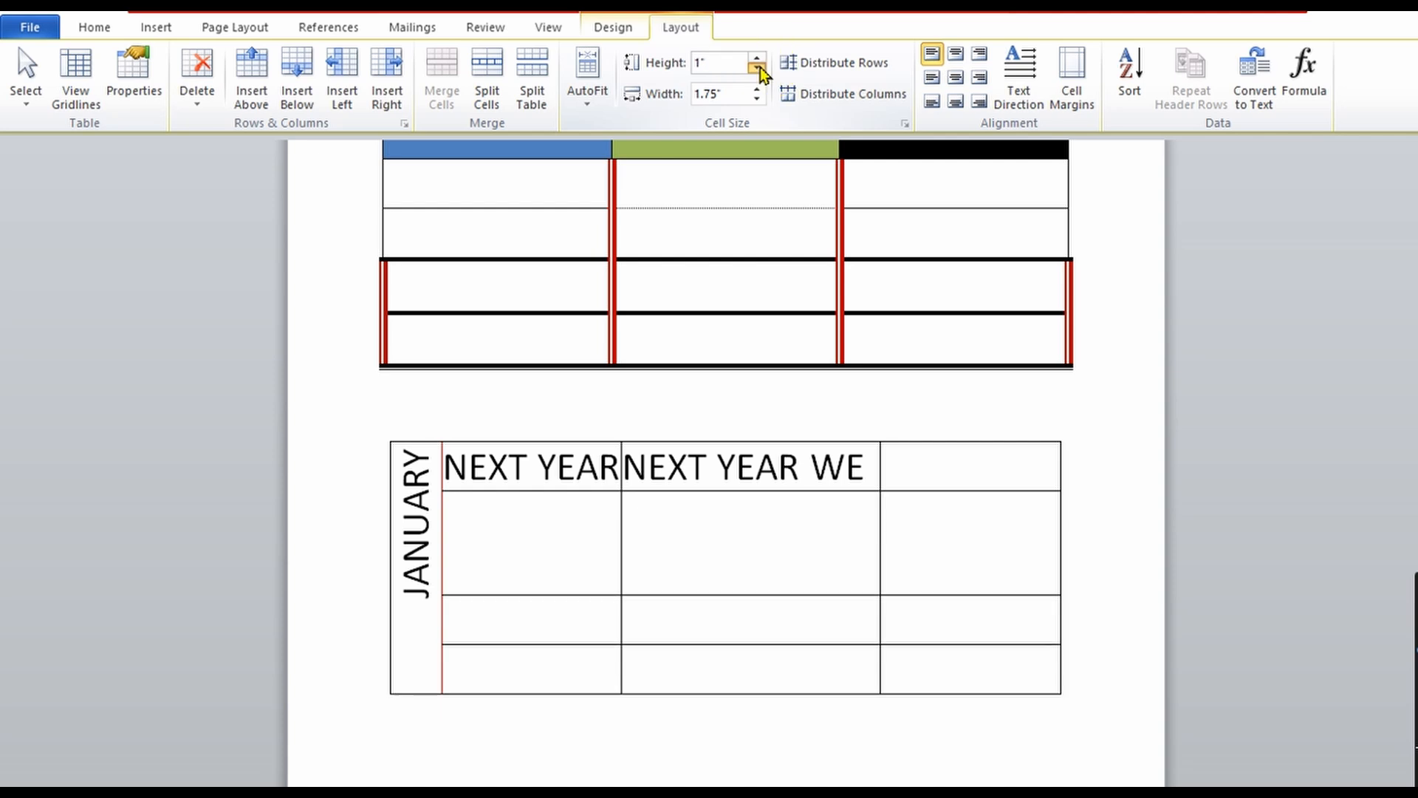
pyautogui.click(757, 69)
pyautogui.click(757, 69)
pyautogui.click(758, 68)
pyautogui.click(758, 69)
pyautogui.click(758, 69)
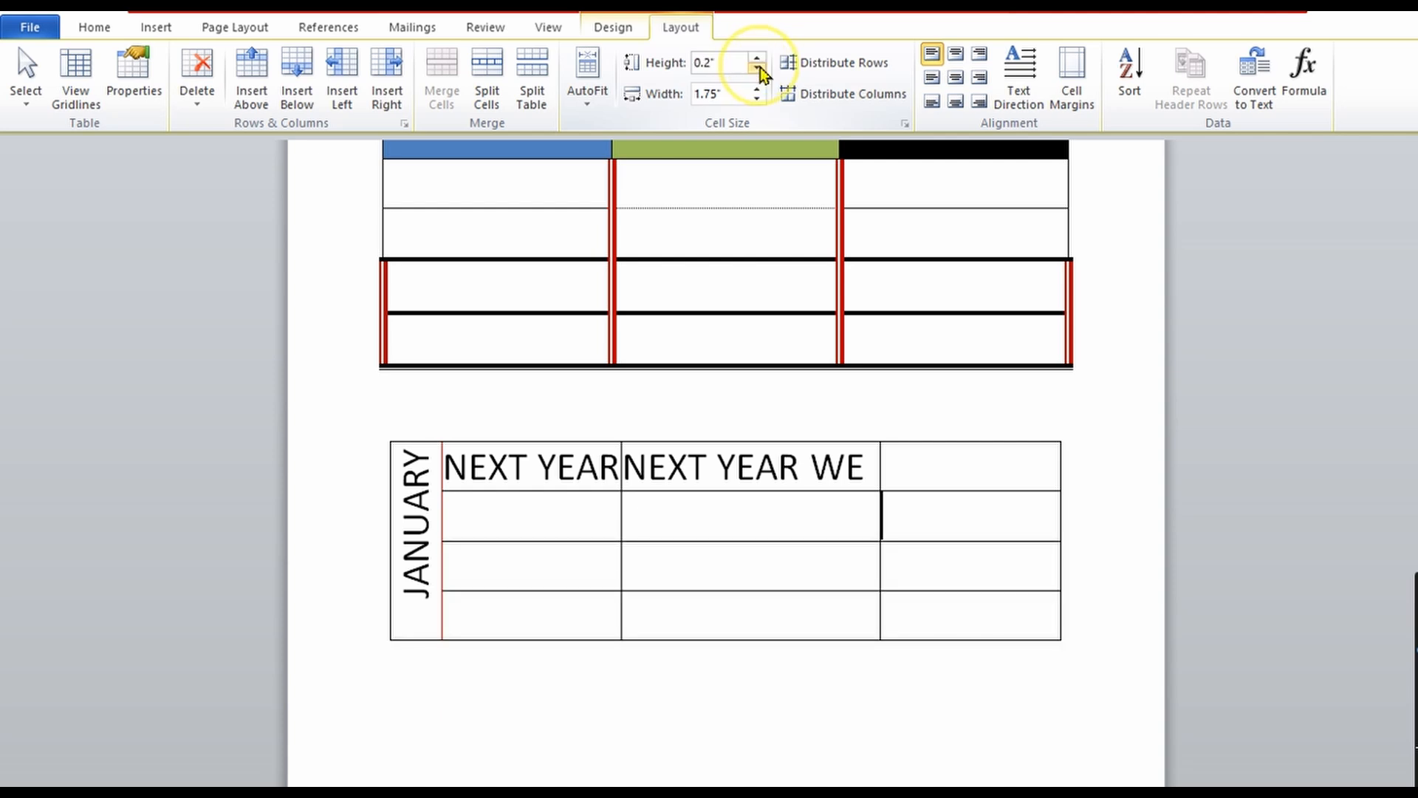
pyautogui.click(757, 69)
pyautogui.click(758, 68)
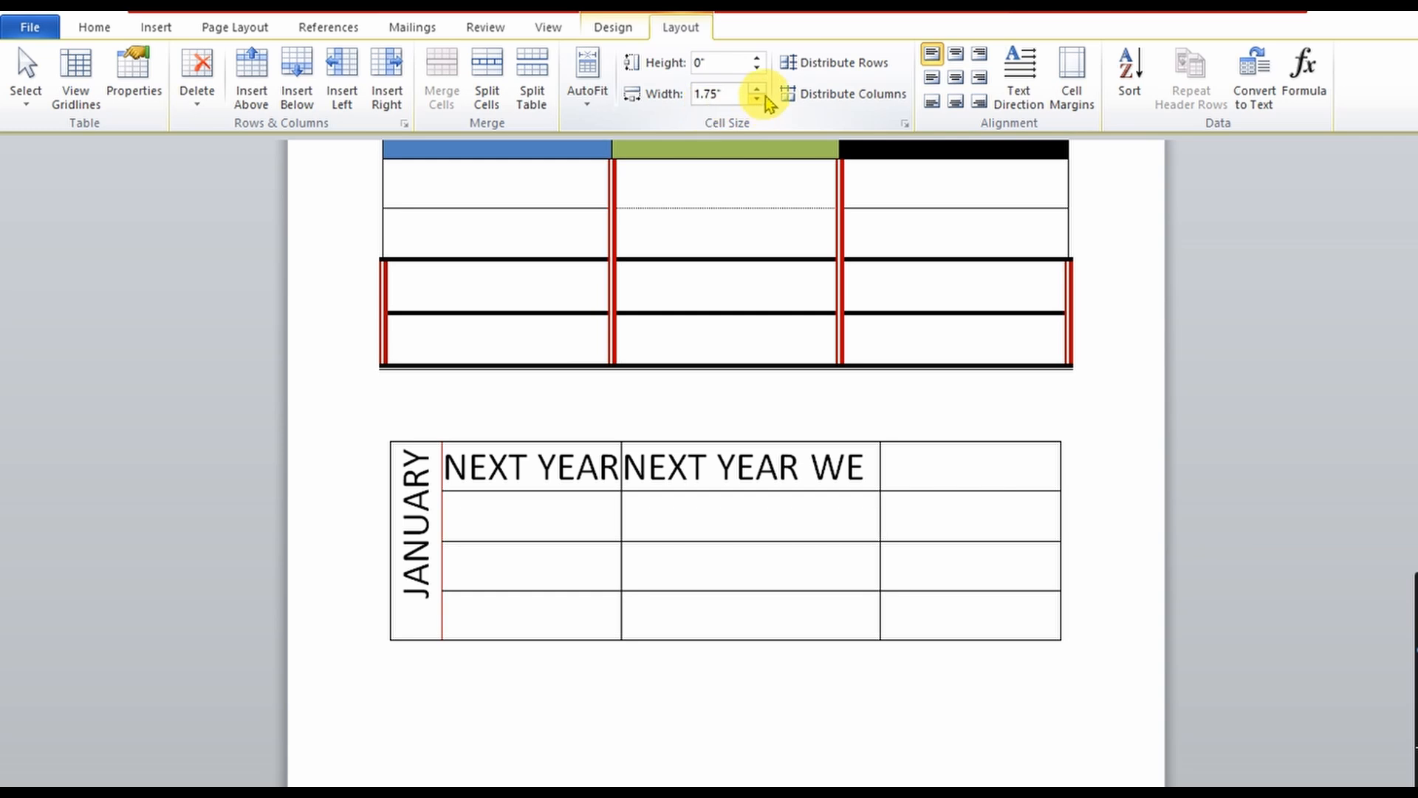
# - Increase the last column's width to 2.7"
pyautogui.click(758, 90)
pyautogui.click(758, 89)
pyautogui.click(758, 89)
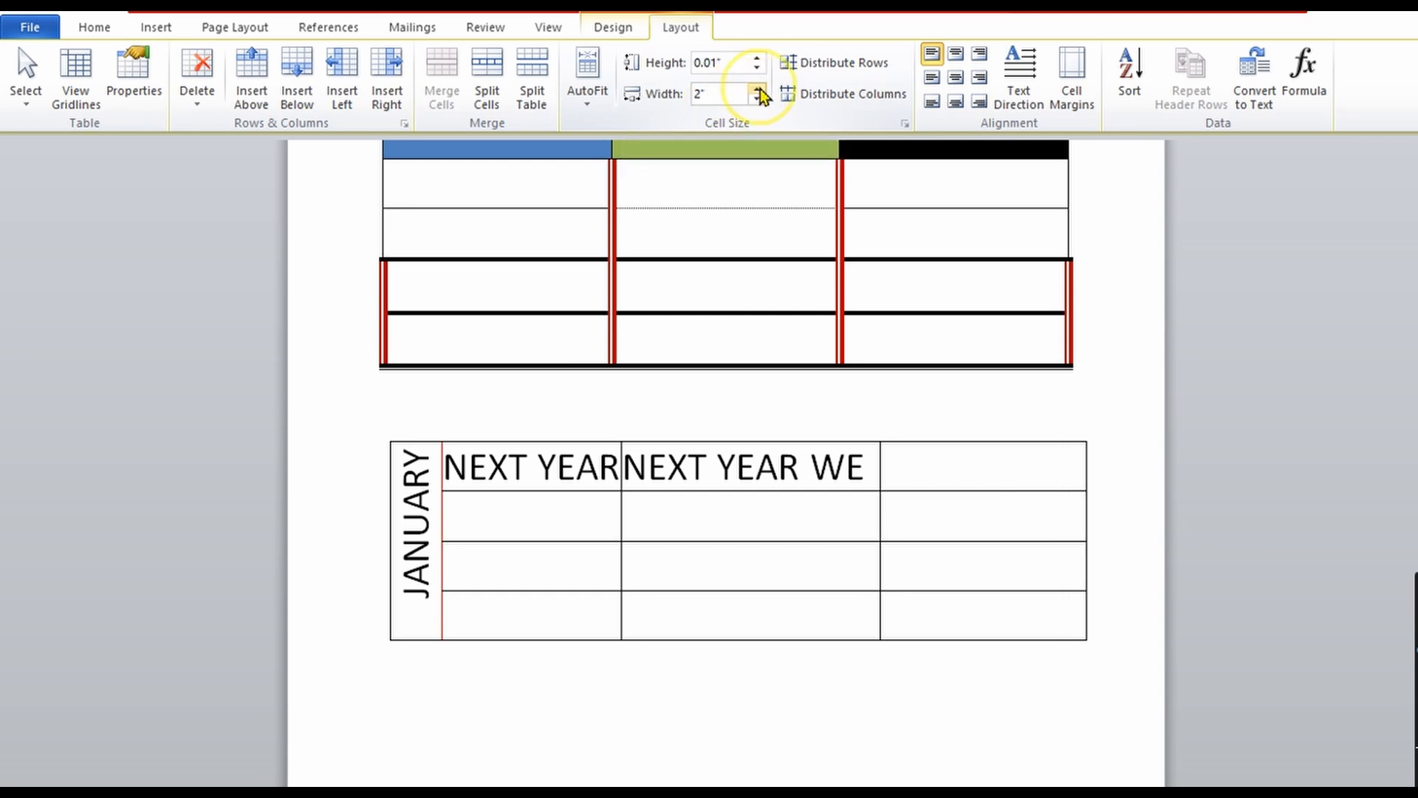
pyautogui.click(758, 90)
pyautogui.click(758, 90)
pyautogui.click(758, 89)
pyautogui.click(758, 90)
pyautogui.click(757, 89)
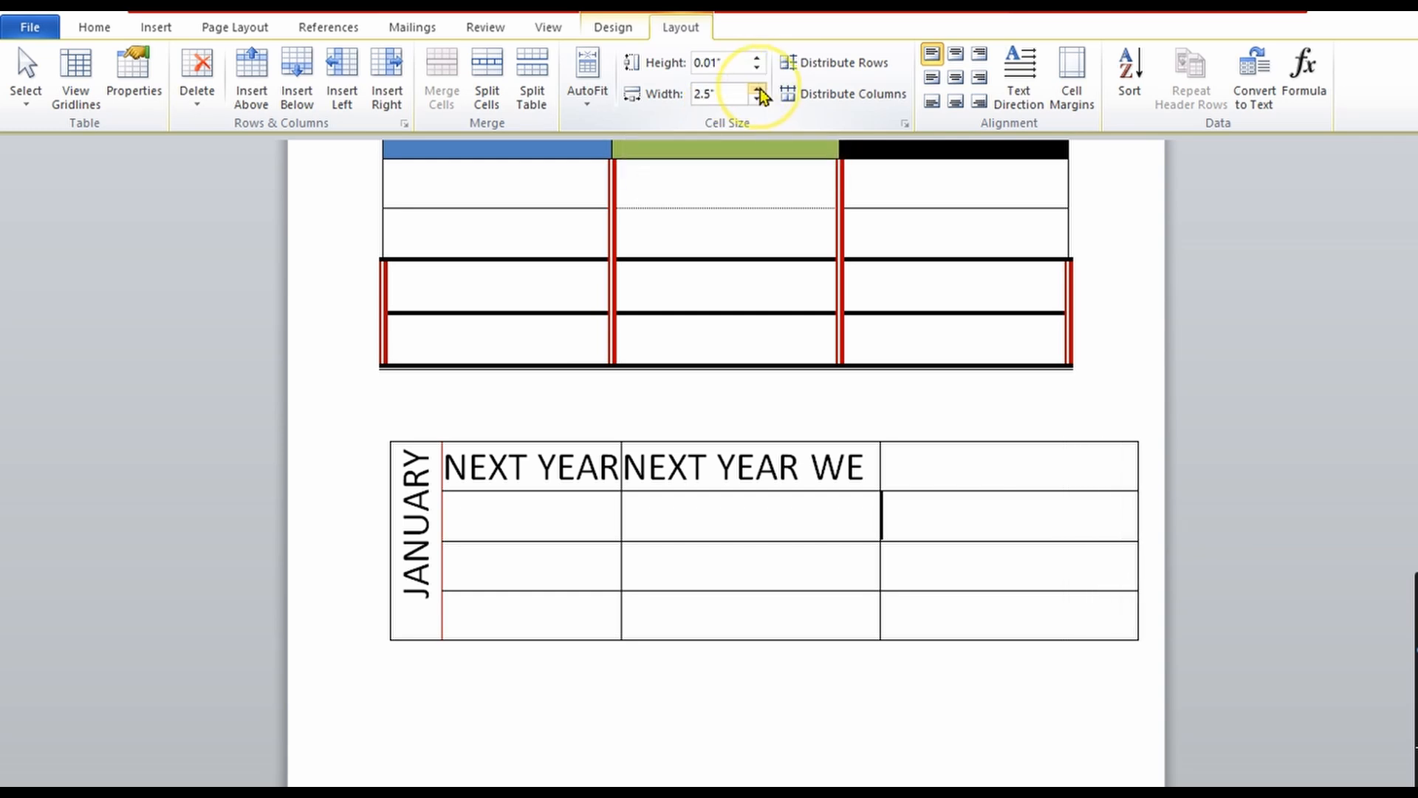
pyautogui.click(758, 89)
pyautogui.click(758, 89)
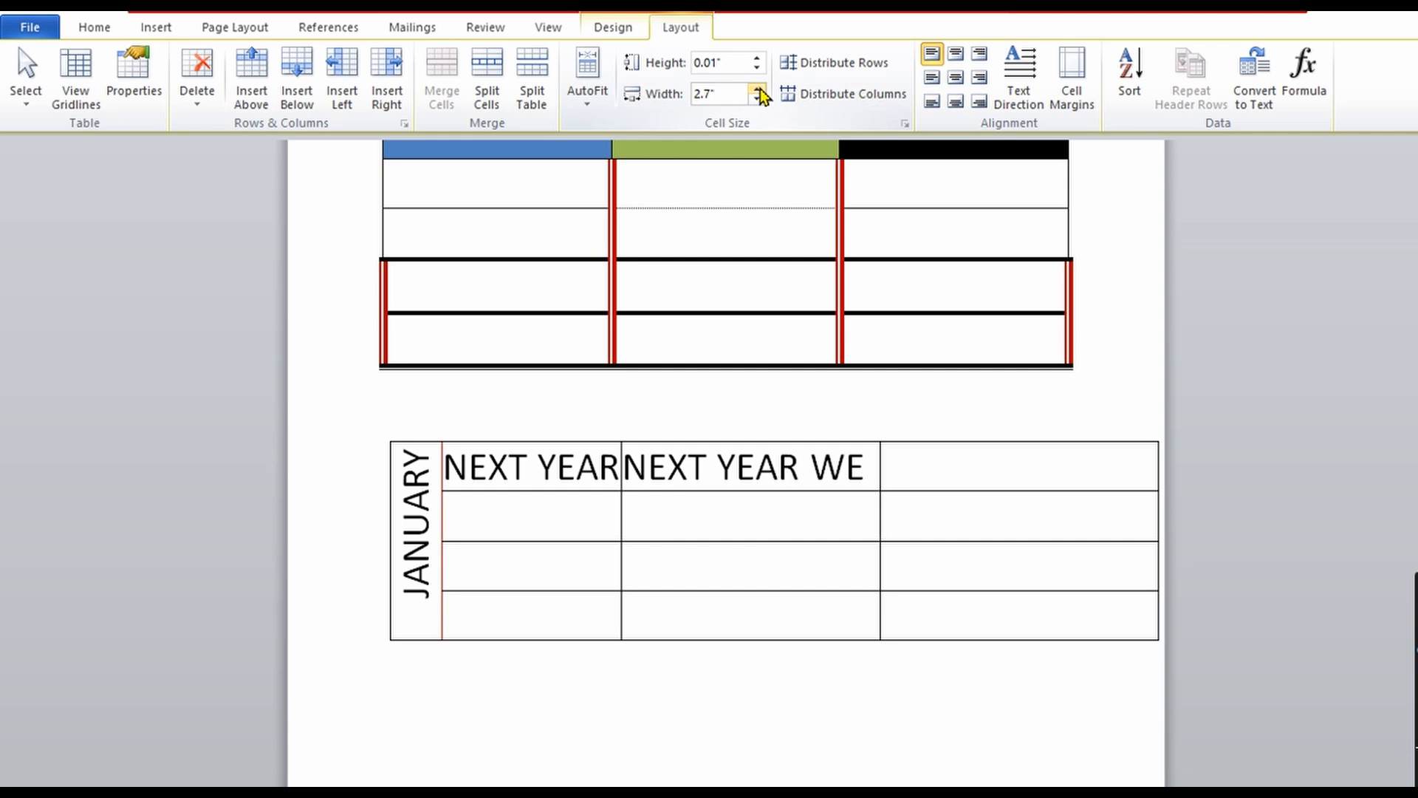
# - Reduce the last column's width to 0.8"
pyautogui.click(758, 97)
pyautogui.click(759, 97)
pyautogui.click(759, 98)
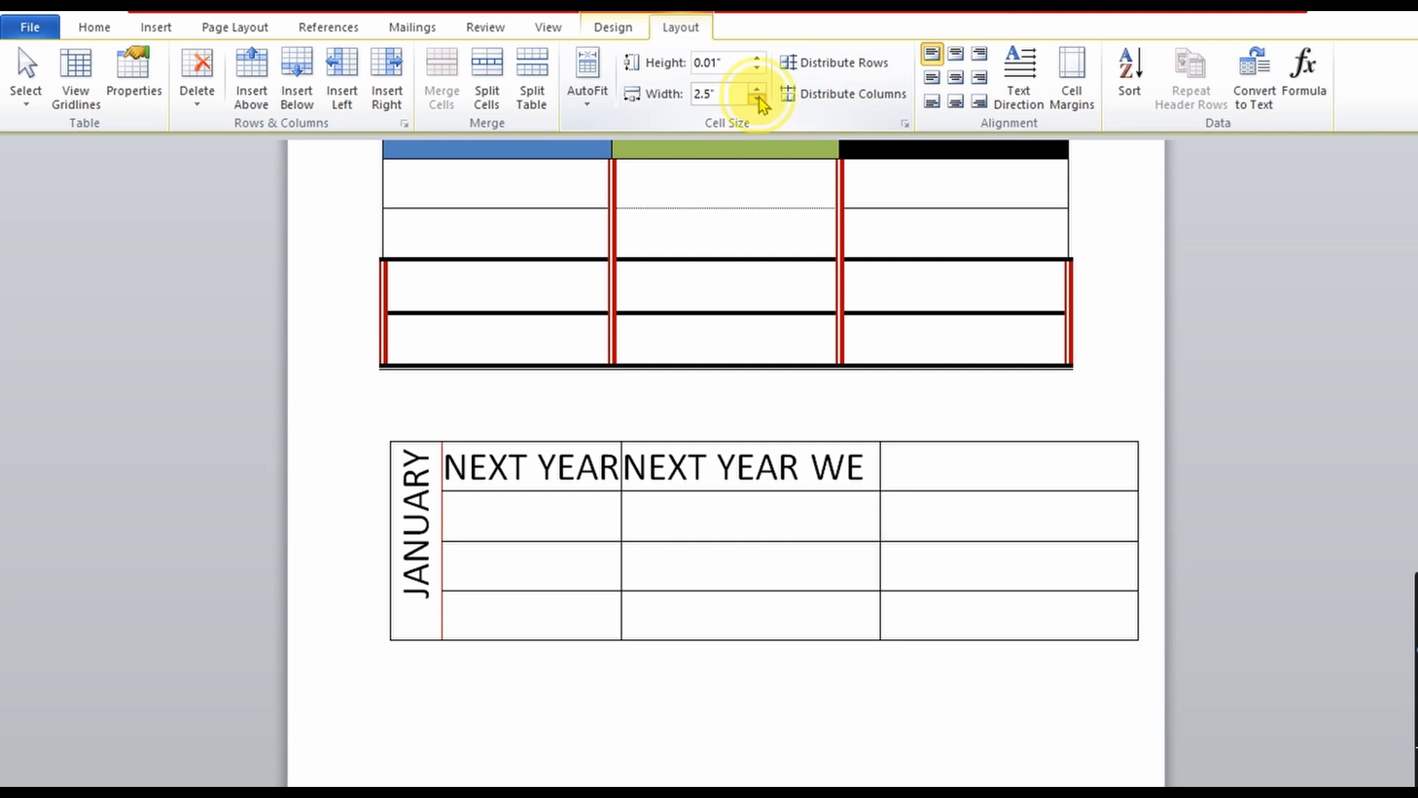
pyautogui.click(758, 98)
pyautogui.click(759, 97)
pyautogui.click(759, 98)
pyautogui.click(758, 97)
pyautogui.click(759, 98)
pyautogui.click(758, 98)
pyautogui.click(758, 97)
pyautogui.click(759, 97)
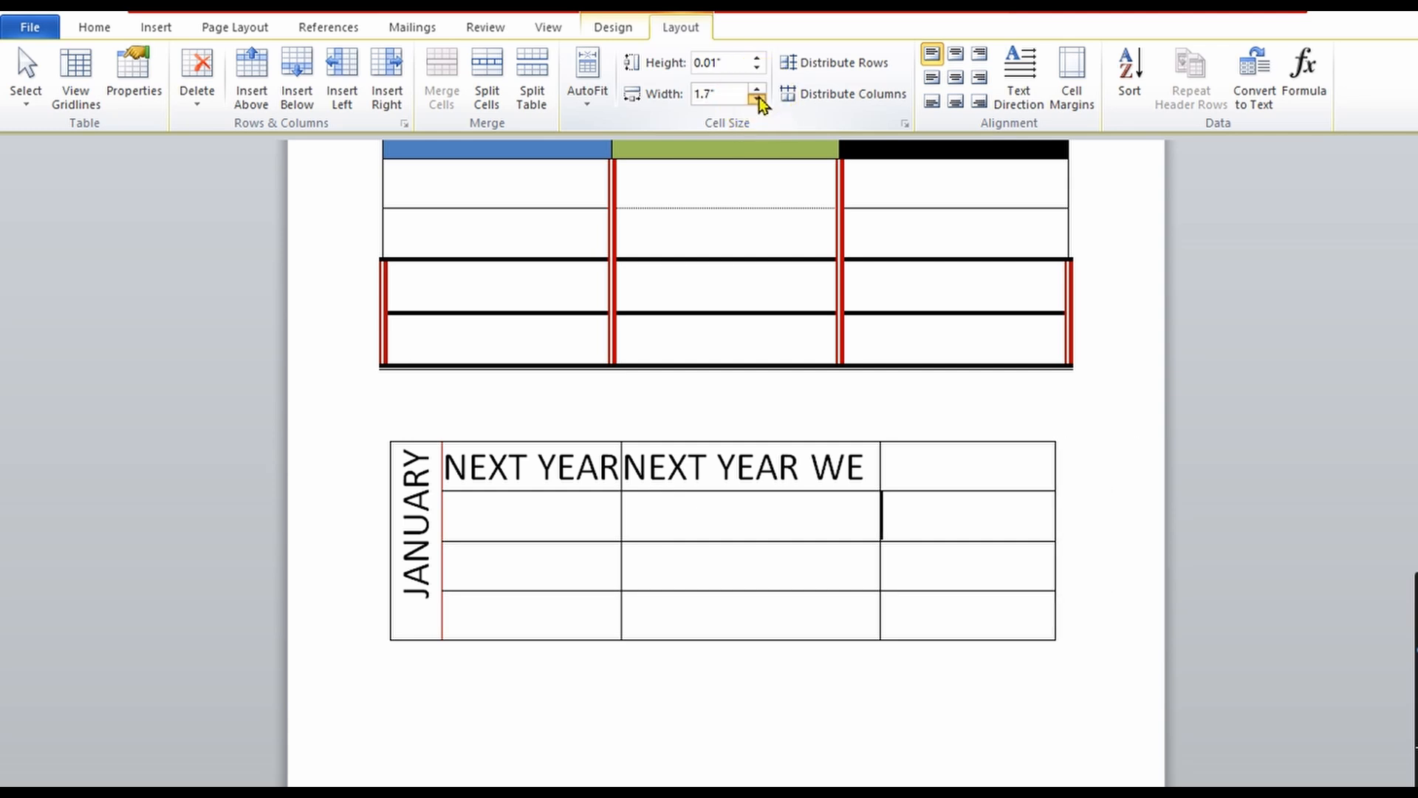
pyautogui.click(759, 98)
pyautogui.click(759, 98)
pyautogui.click(759, 98)
pyautogui.click(758, 98)
pyautogui.click(758, 98)
pyautogui.click(759, 98)
pyautogui.click(758, 98)
pyautogui.click(759, 98)
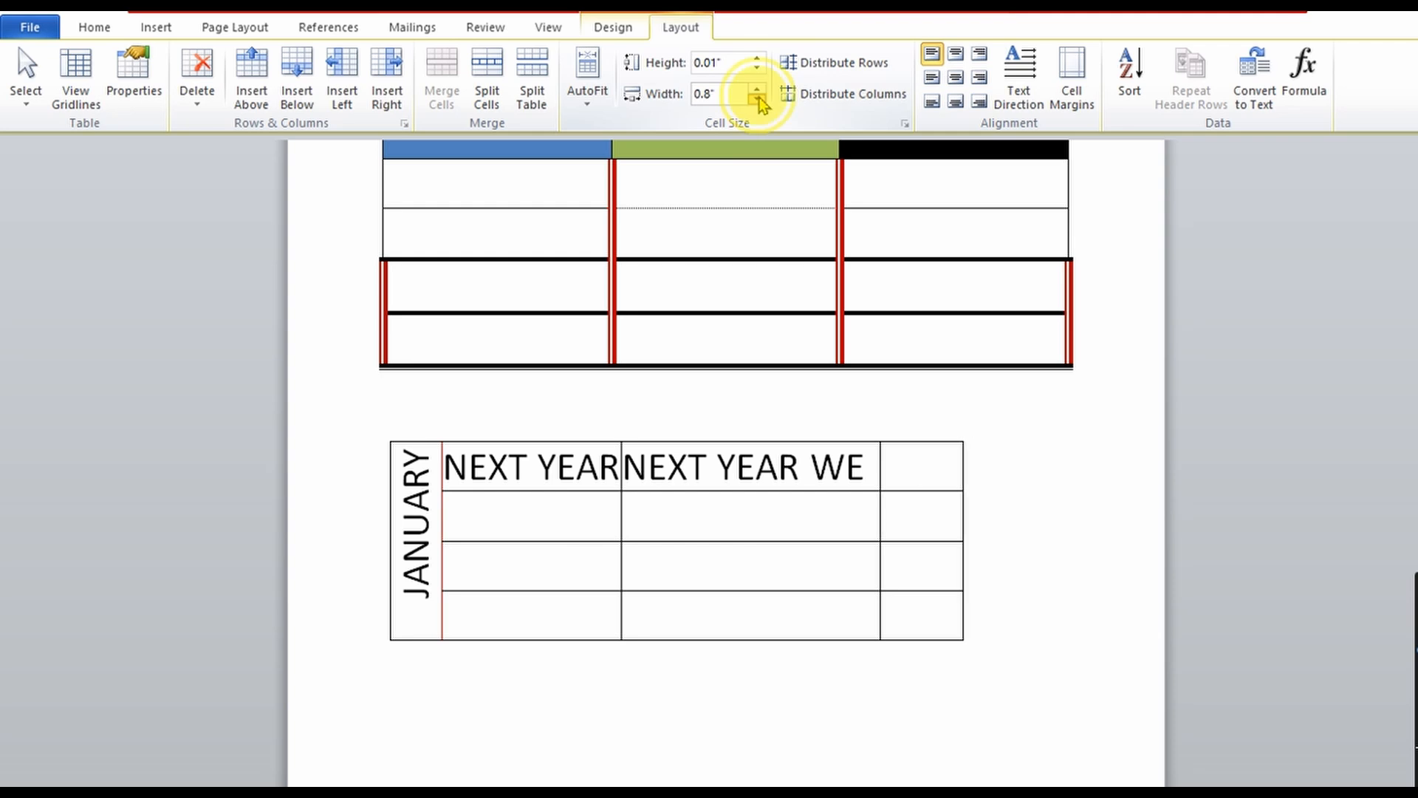
# - Reduce the last column's width in the JANUARY table to 0.01"
pyautogui.click(759, 97)
pyautogui.click(758, 98)
pyautogui.click(759, 98)
pyautogui.click(759, 98)
pyautogui.click(759, 97)
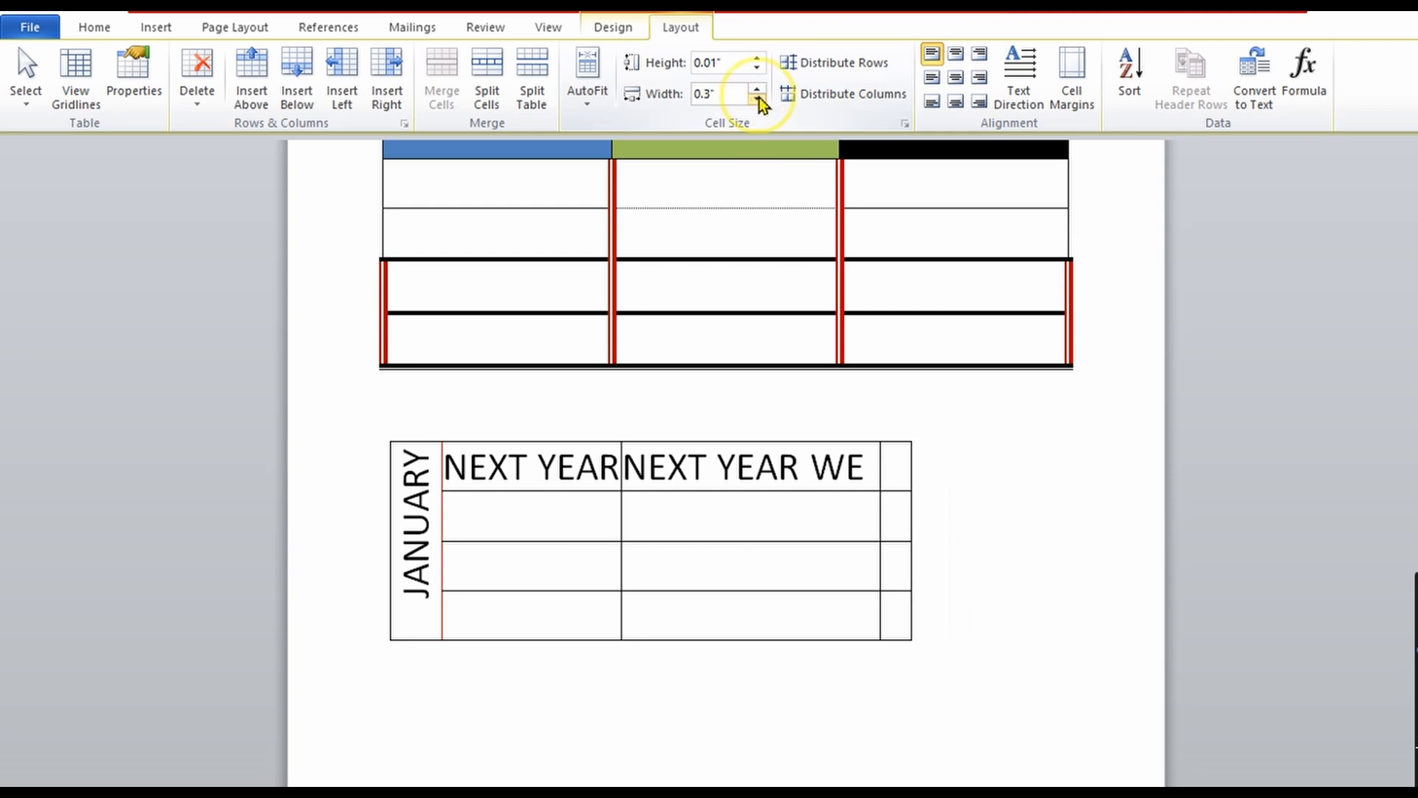
pyautogui.click(758, 98)
pyautogui.click(759, 98)
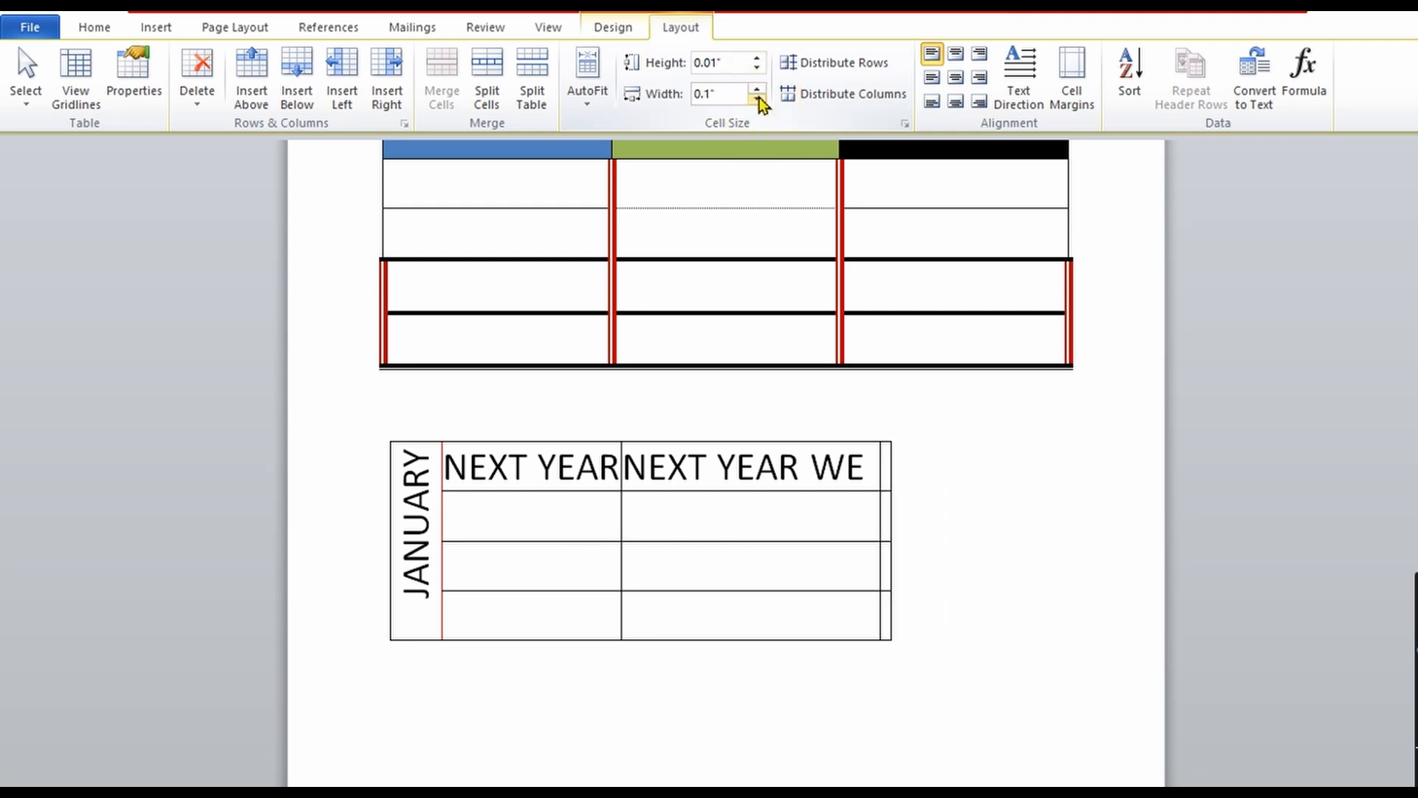
pyautogui.click(758, 97)
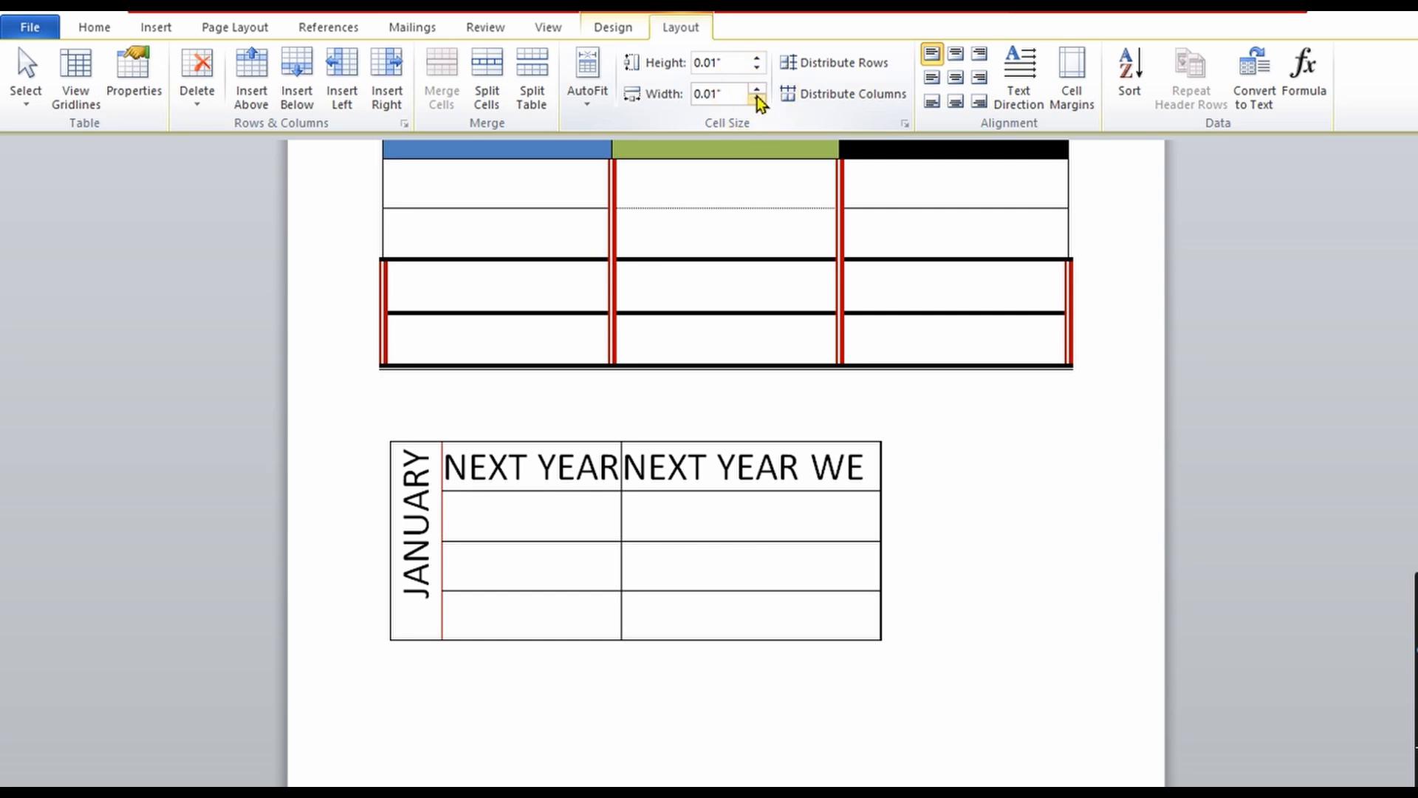
pyautogui.click(757, 95)
# - Widen the last column of the JANUARY table to 0.6"
pyautogui.click(758, 89)
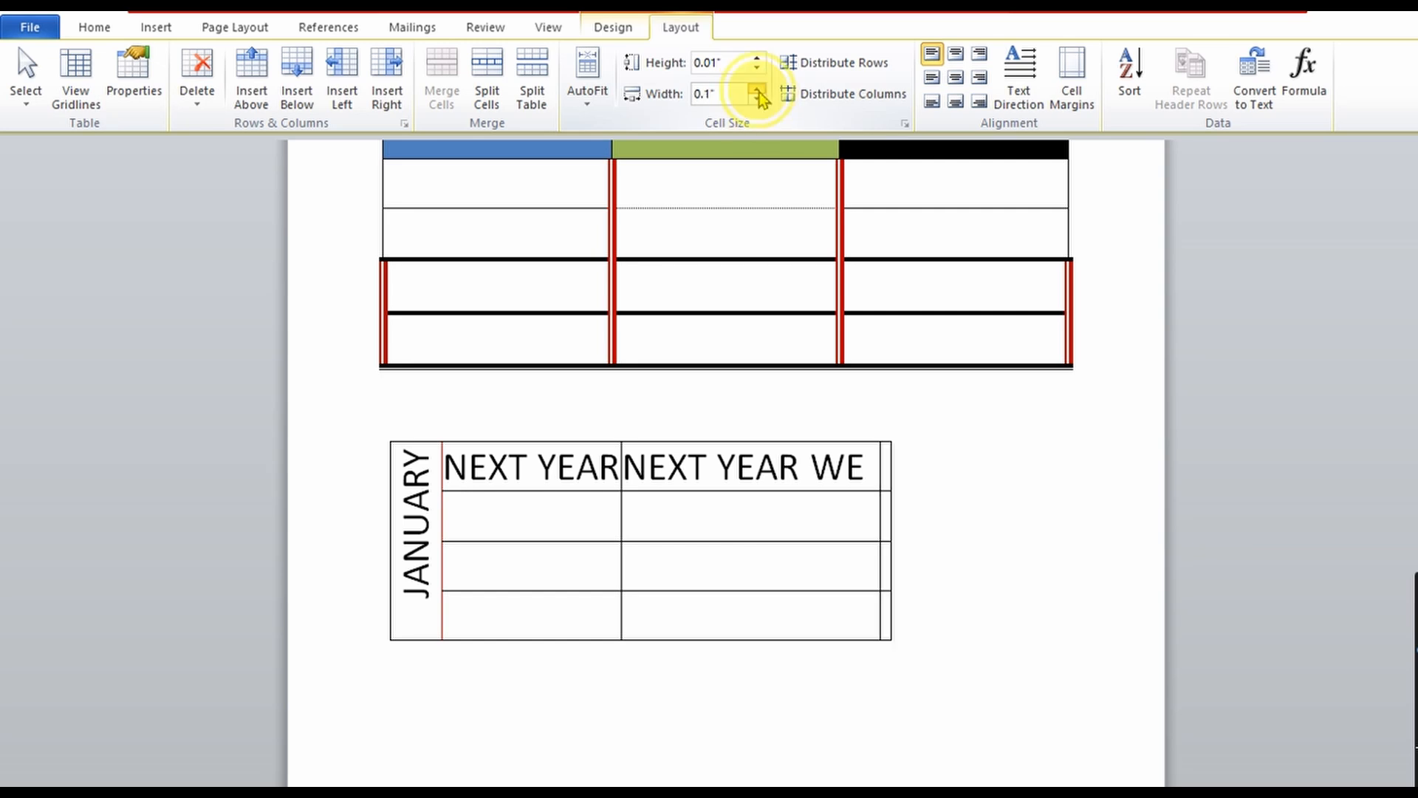
pyautogui.click(759, 90)
pyautogui.click(759, 89)
pyautogui.click(758, 90)
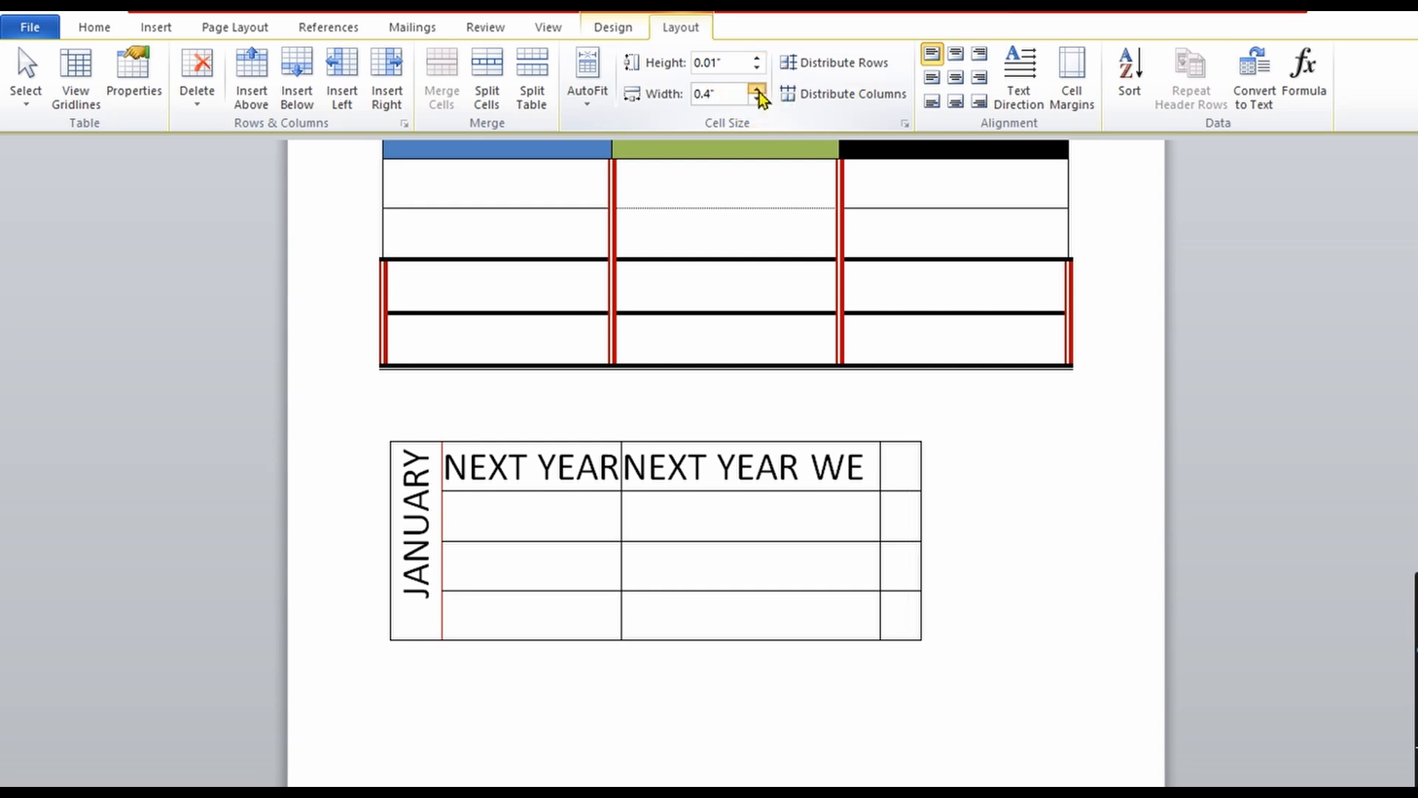
pyautogui.click(758, 89)
pyautogui.click(759, 89)
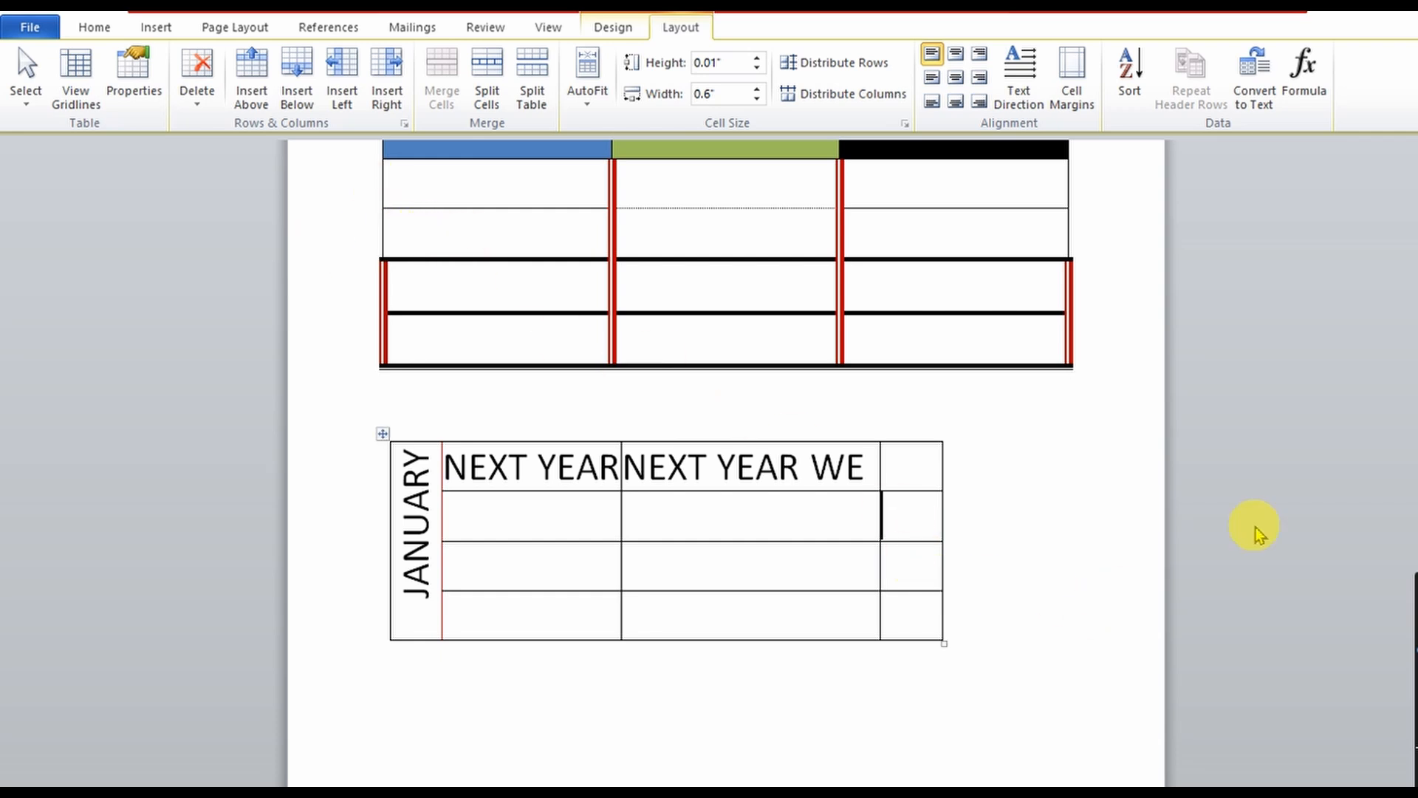
pyautogui.scroll(3, 724, 458)
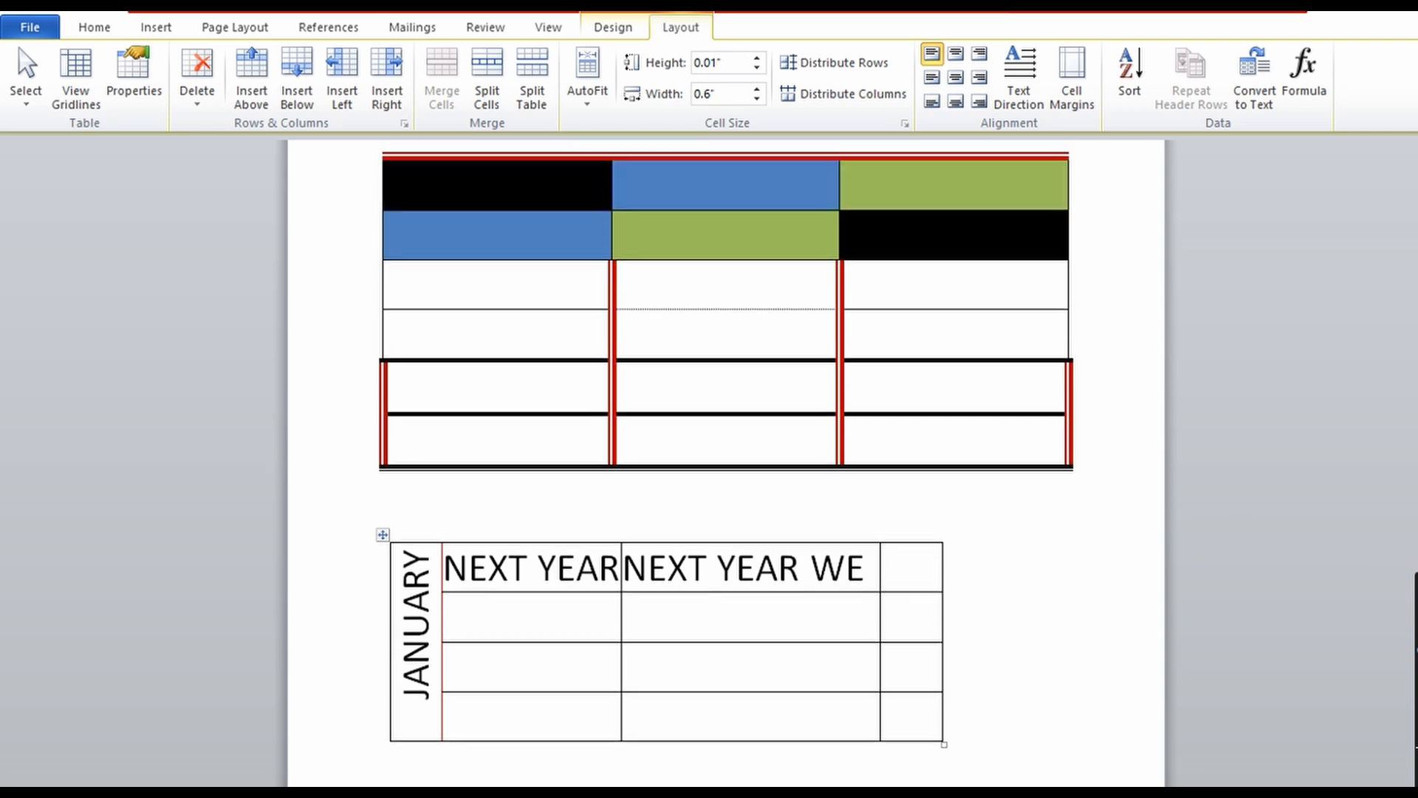
pyautogui.scroll(-3, 724, 458)
pyautogui.scroll(4, 723, 458)
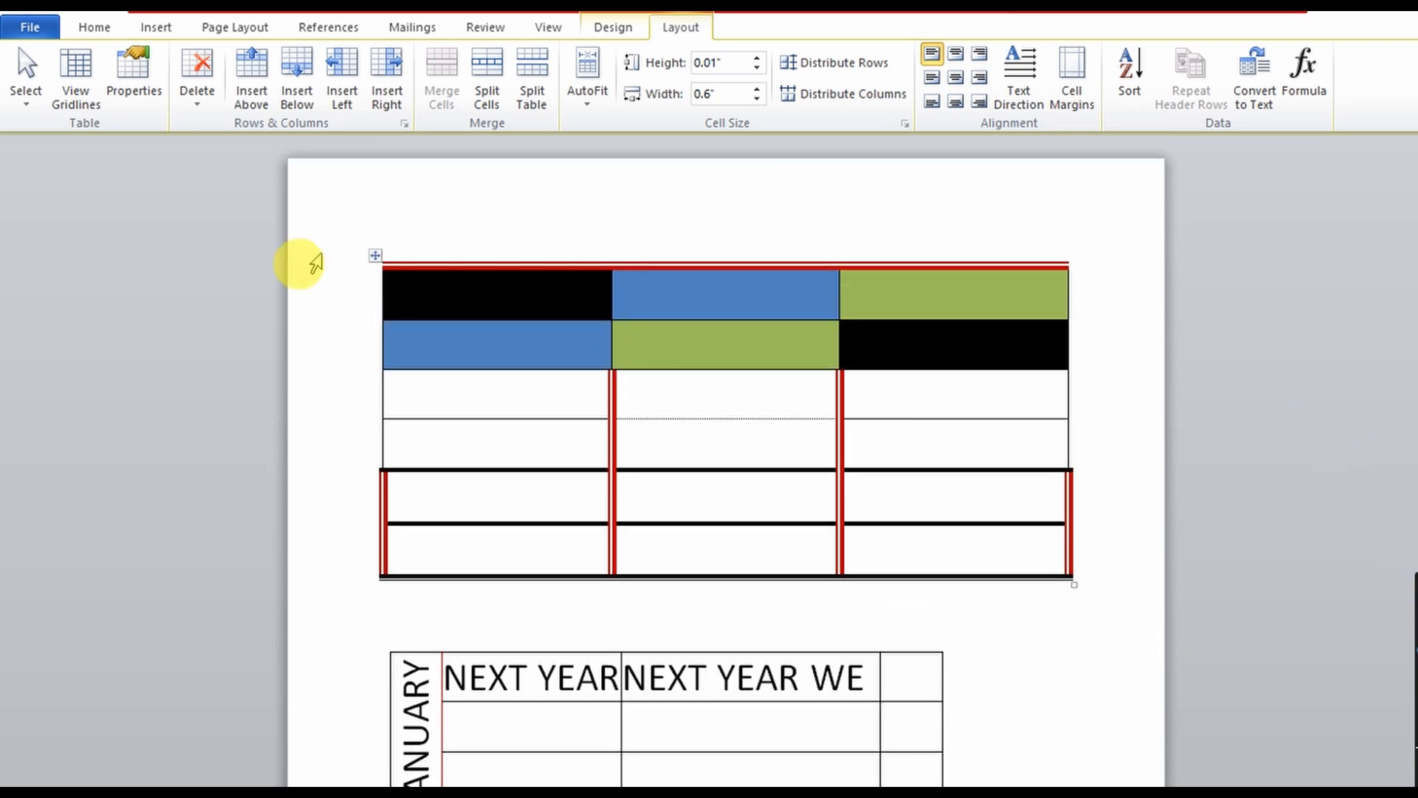
pyautogui.click(157, 34)
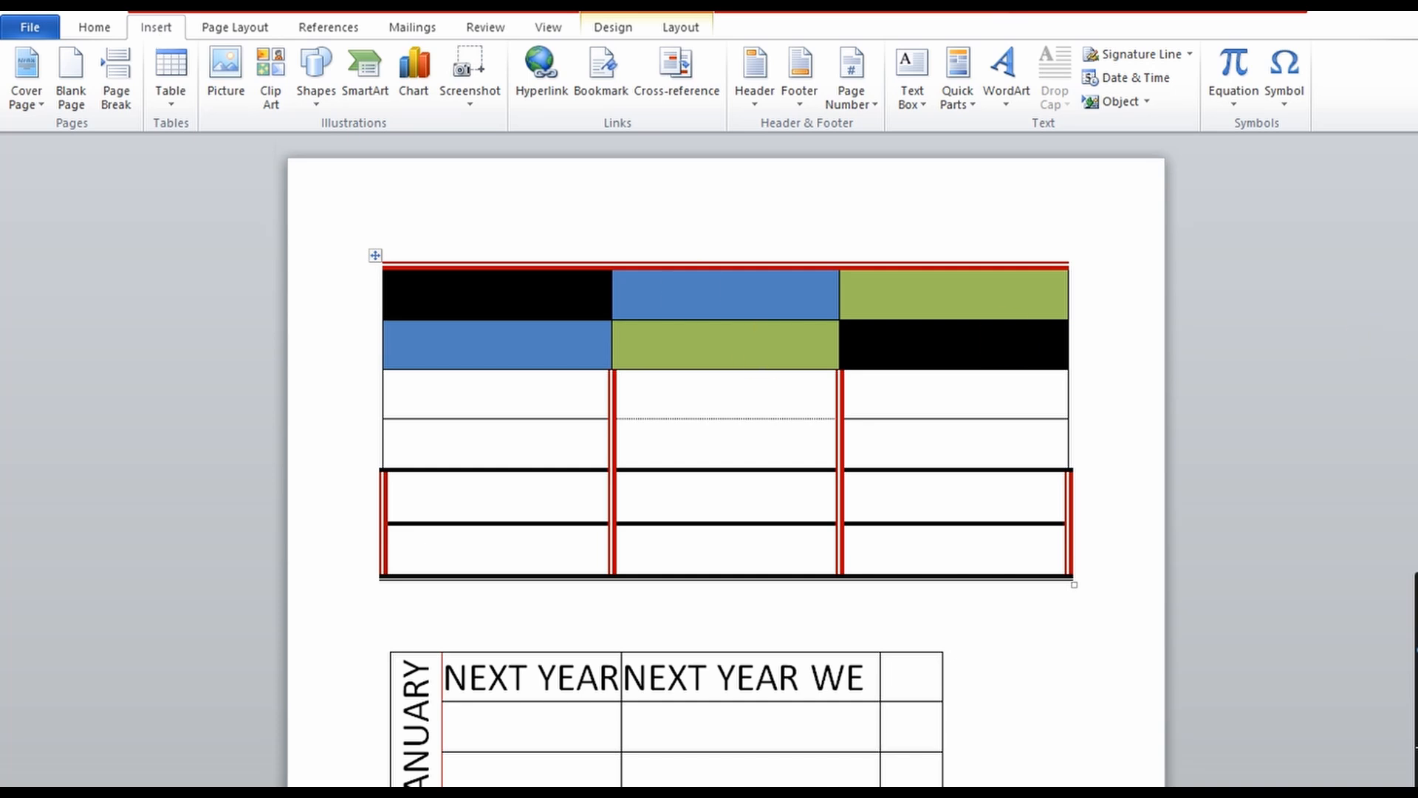
pyautogui.scroll(-6, 726, 443)
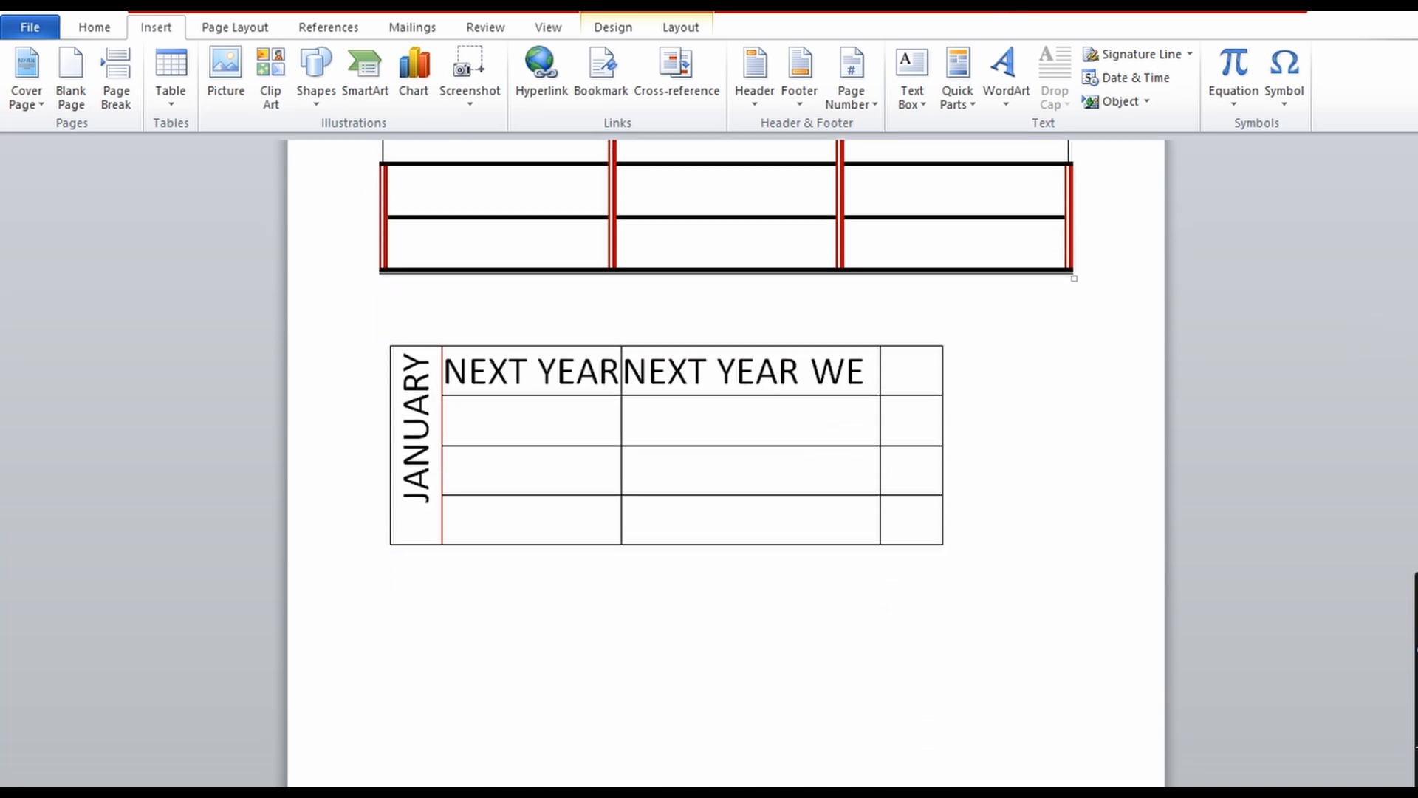
pyautogui.scroll(4, 1396, 447)
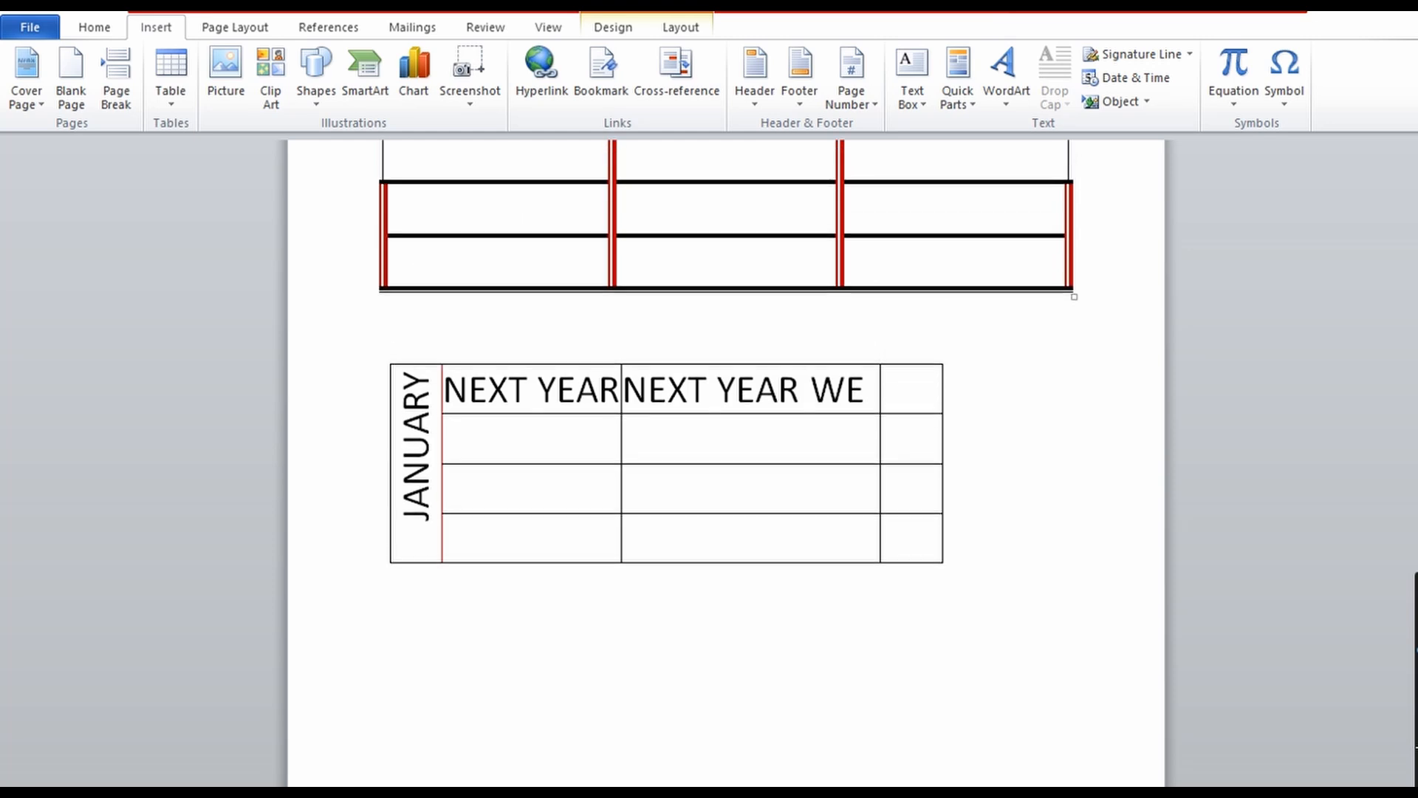
pyautogui.scroll(2, 1394, 406)
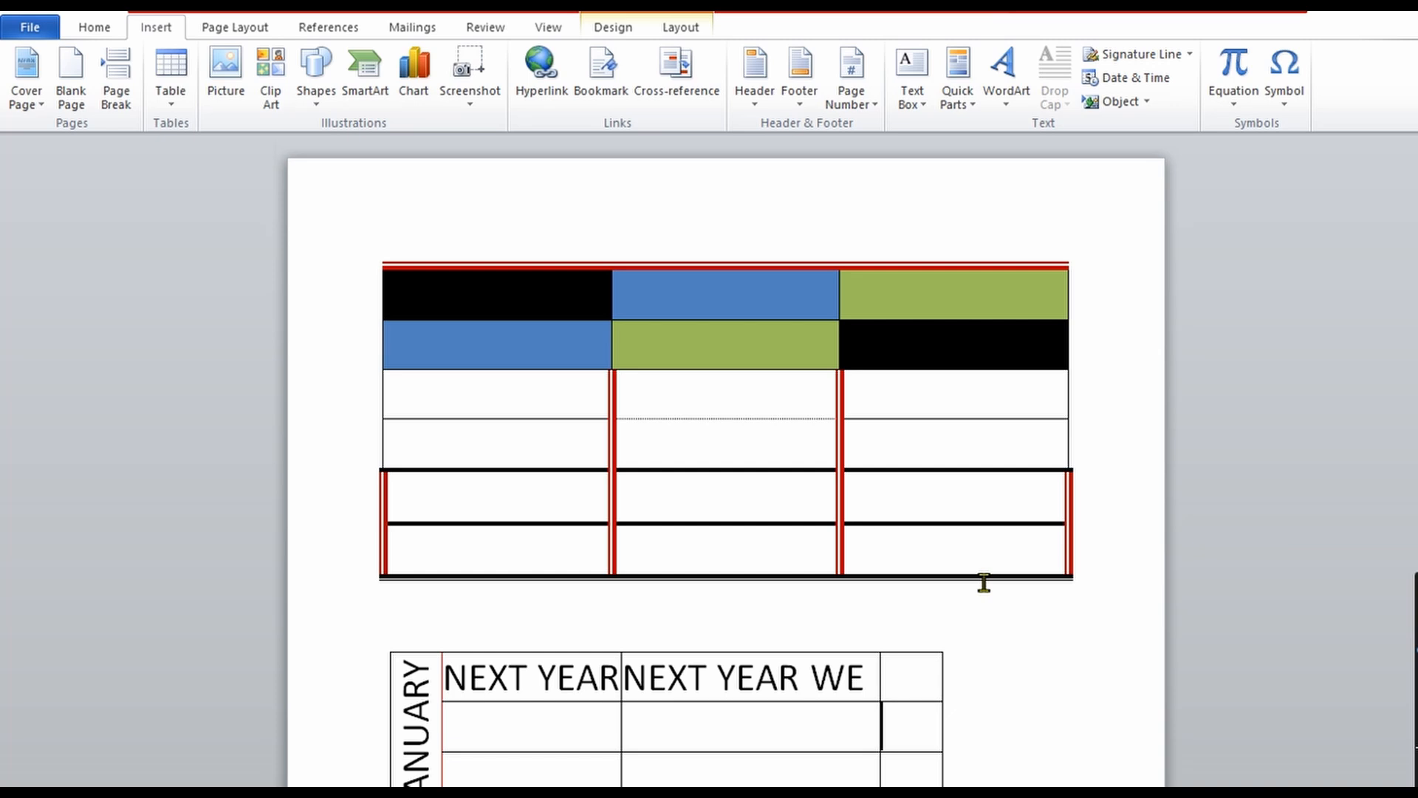
pyautogui.click(757, 452)
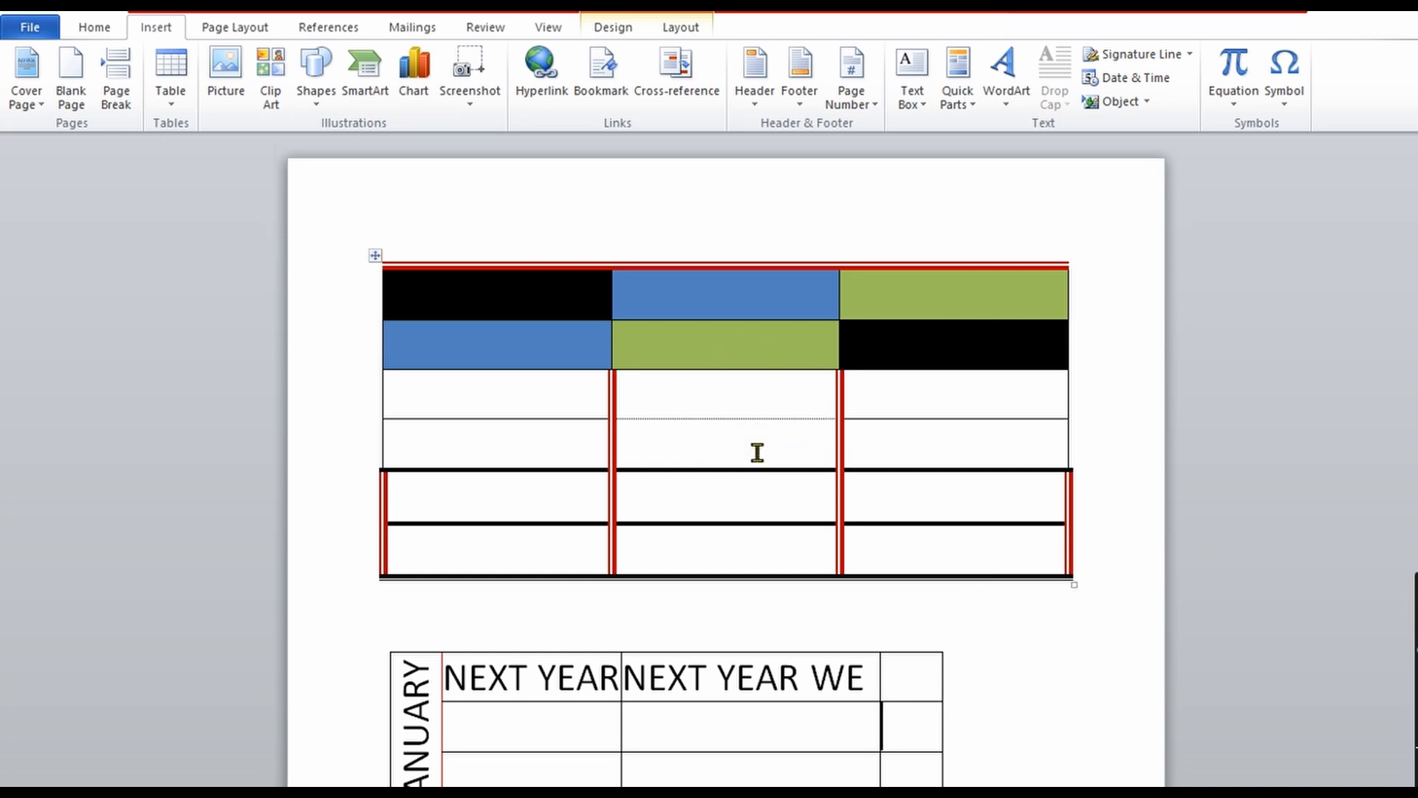